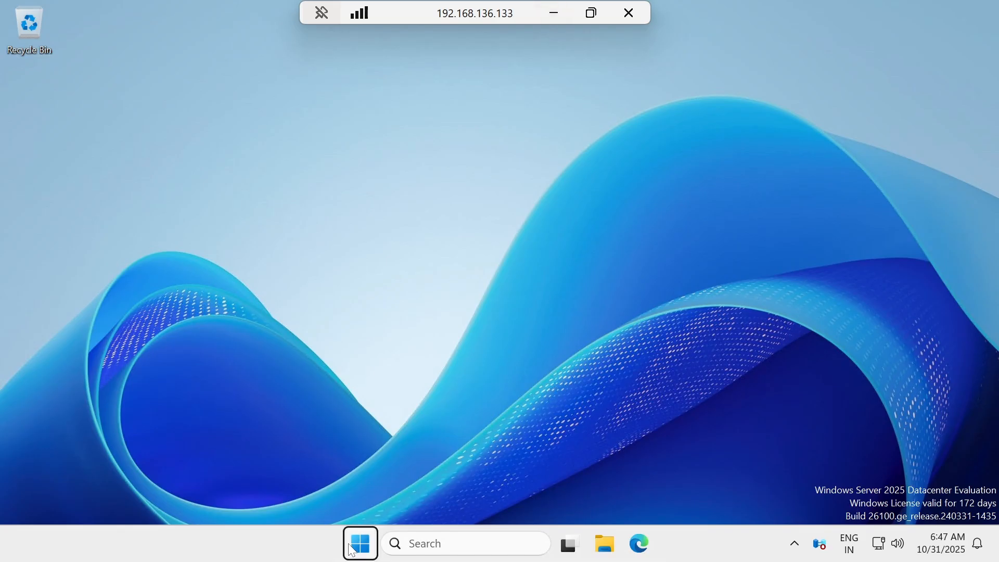
Launch SQL Server Management Studio 21 from the Start menu on 192.168.136.133.
{"action": "left_click", "coordinate": [360, 543]}
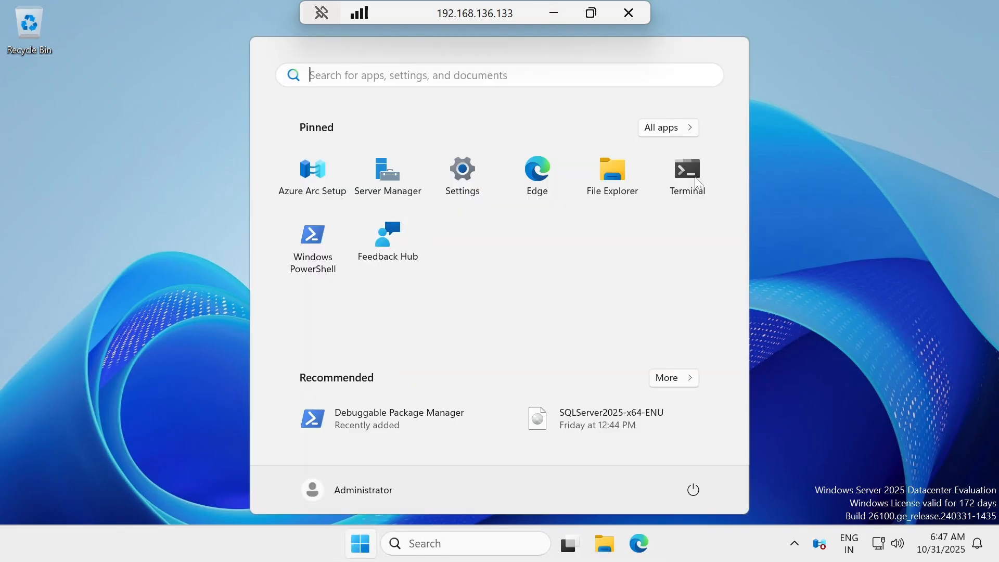
{"action": "left_click", "coordinate": [676, 129]}
{"action": "scroll", "coordinate": [433, 304], "scroll_direction": "down", "scroll_amount": 3}
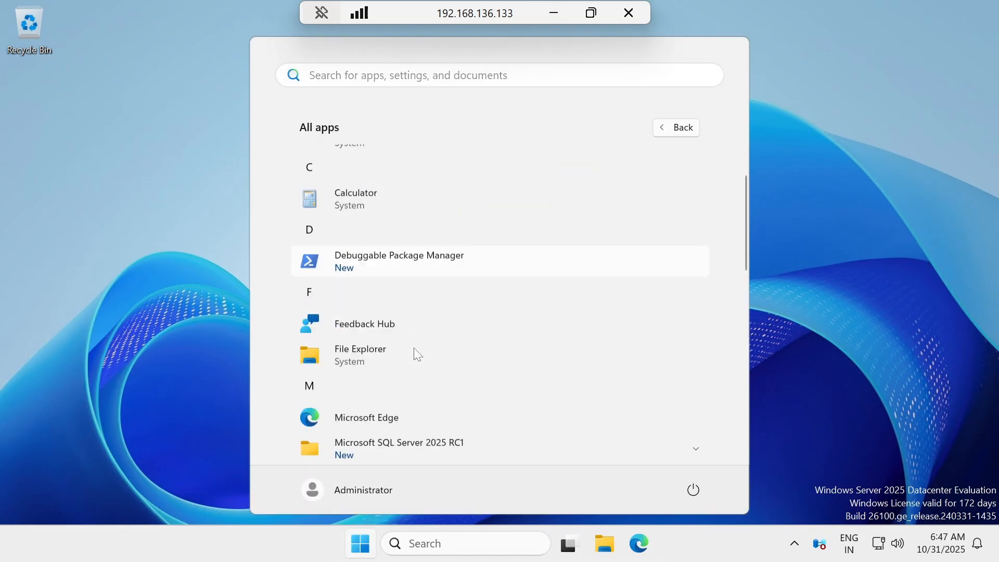
{"action": "left_click", "coordinate": [427, 430]}
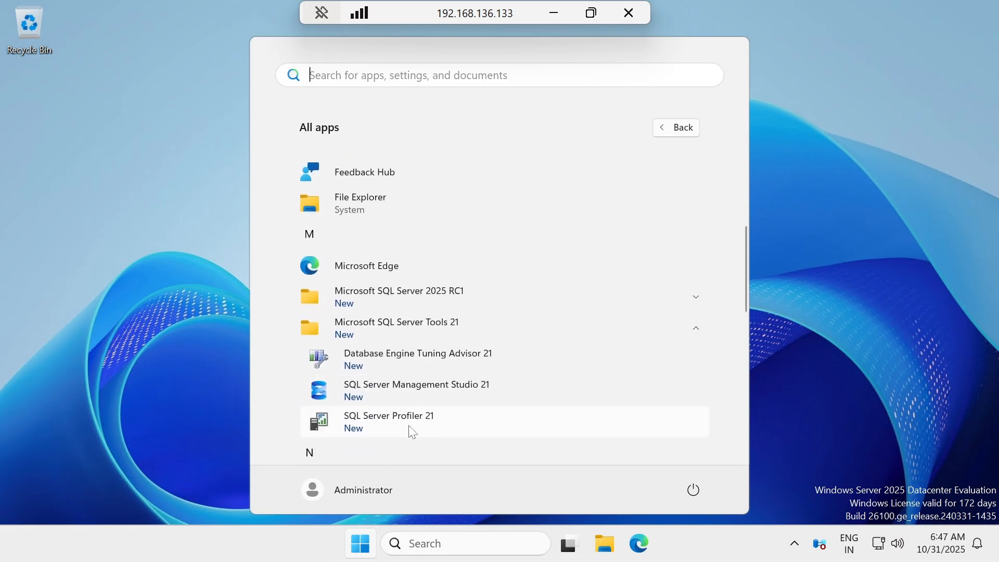
{"action": "left_click", "coordinate": [417, 386]}
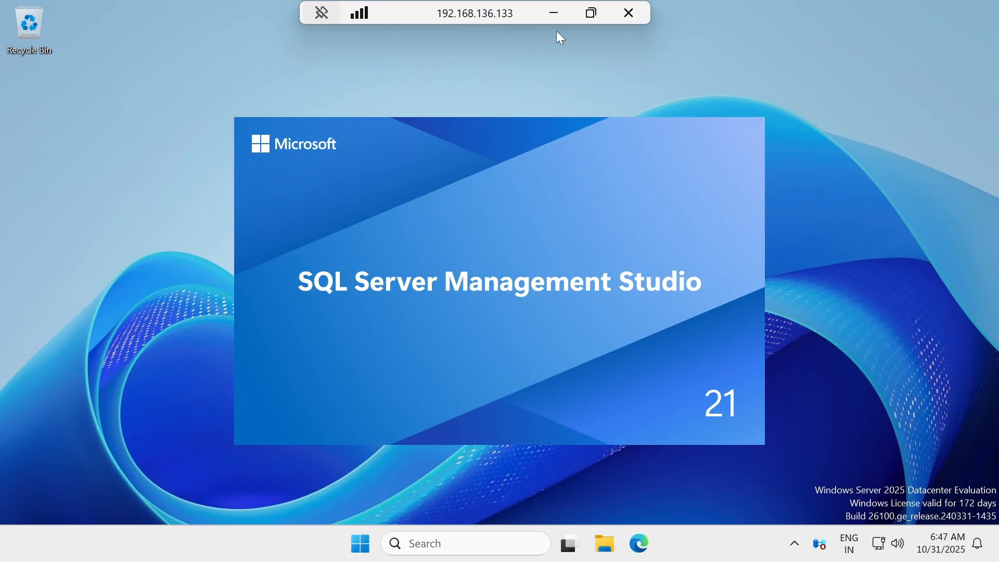
Switch to the 192.168.136.134 session and launch SQL Server Management Studio 21 there too.
{"action": "left_click", "coordinate": [554, 13]}
{"action": "mouse_move", "coordinate": [660, 541]}
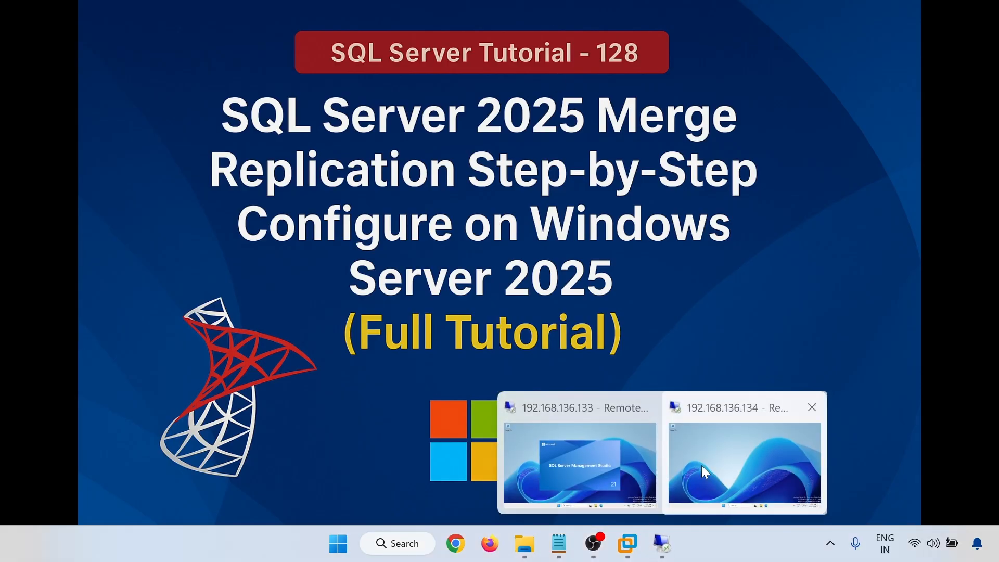
{"action": "left_click", "coordinate": [701, 465]}
{"action": "left_click", "coordinate": [359, 543]}
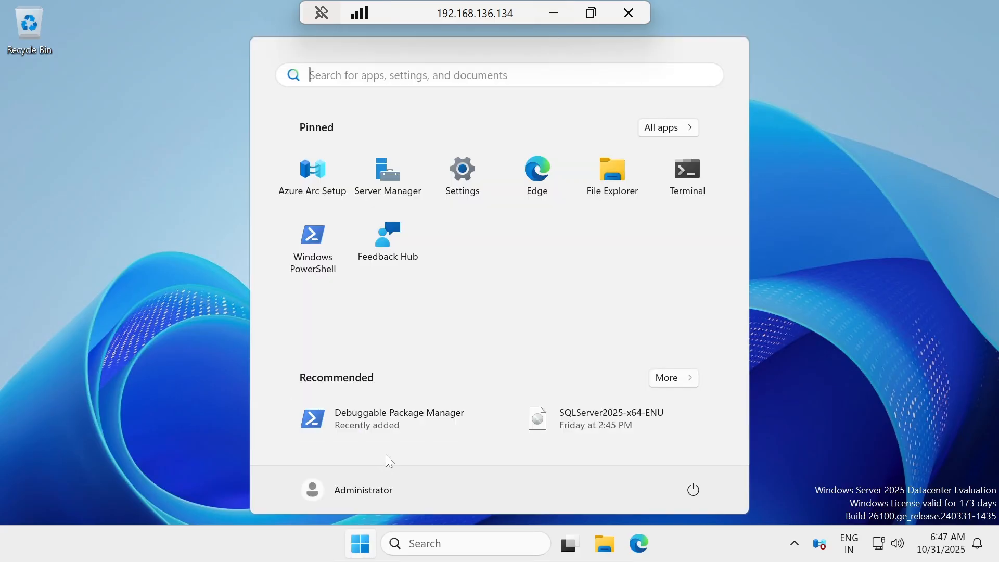
{"action": "left_click", "coordinate": [668, 127]}
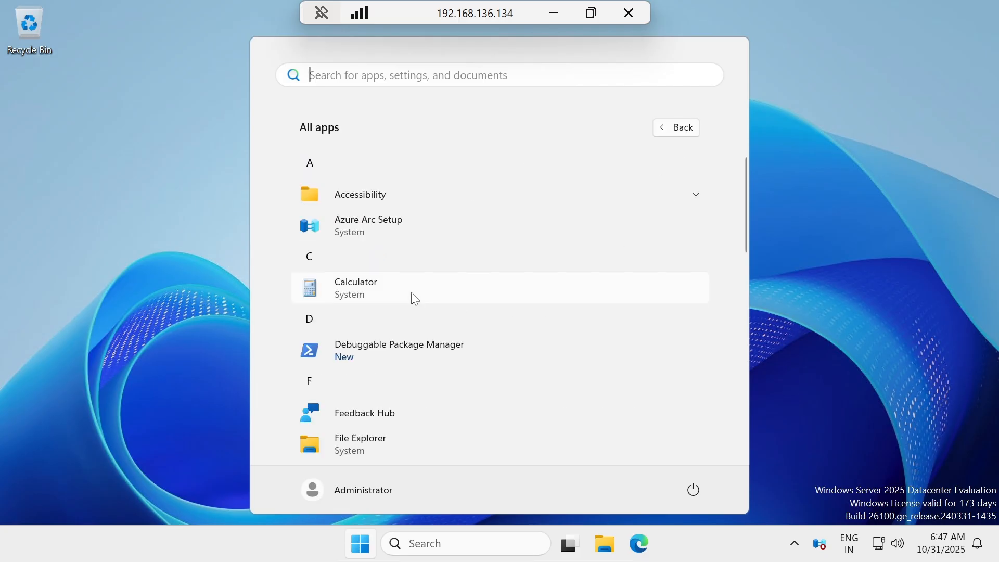
{"action": "scroll", "coordinate": [411, 292], "scroll_direction": "down", "scroll_amount": 4}
{"action": "scroll", "coordinate": [411, 292], "scroll_direction": "down", "scroll_amount": 5}
{"action": "scroll", "coordinate": [411, 292], "scroll_direction": "up", "scroll_amount": 3}
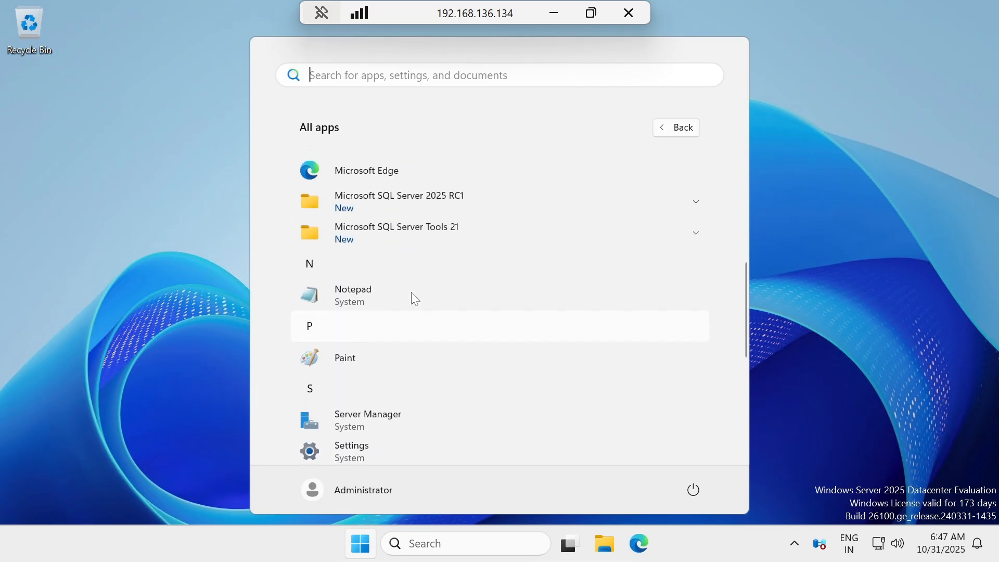
{"action": "scroll", "coordinate": [411, 291], "scroll_direction": "down", "scroll_amount": 1}
{"action": "left_click", "coordinate": [426, 227]}
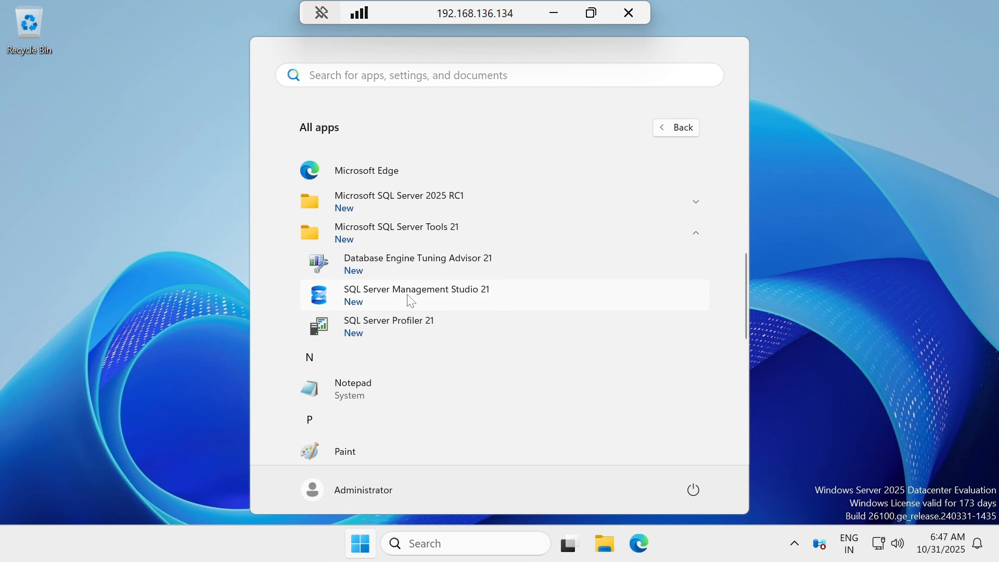
{"action": "left_click", "coordinate": [410, 297]}
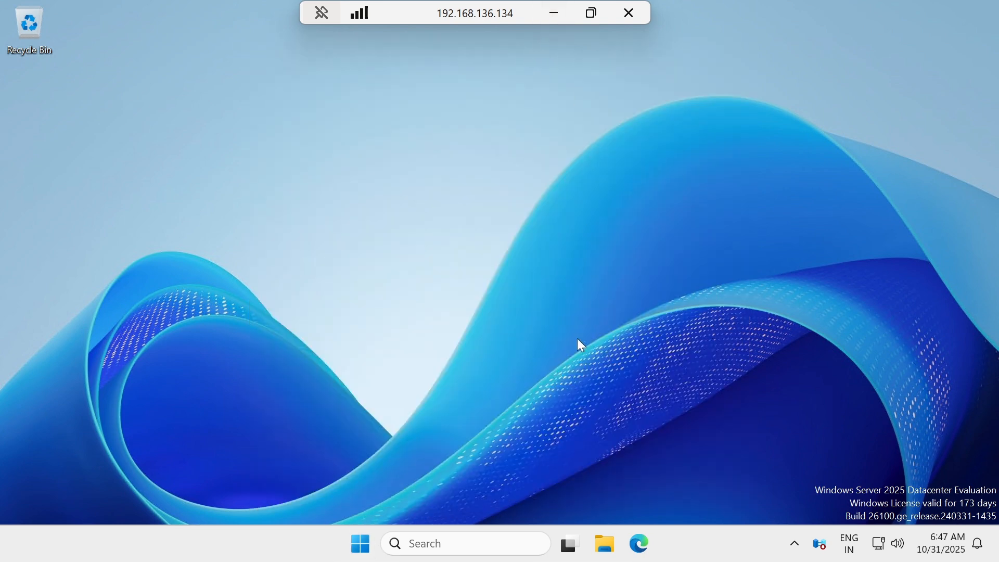
{"action": "left_click", "coordinate": [558, 9]}
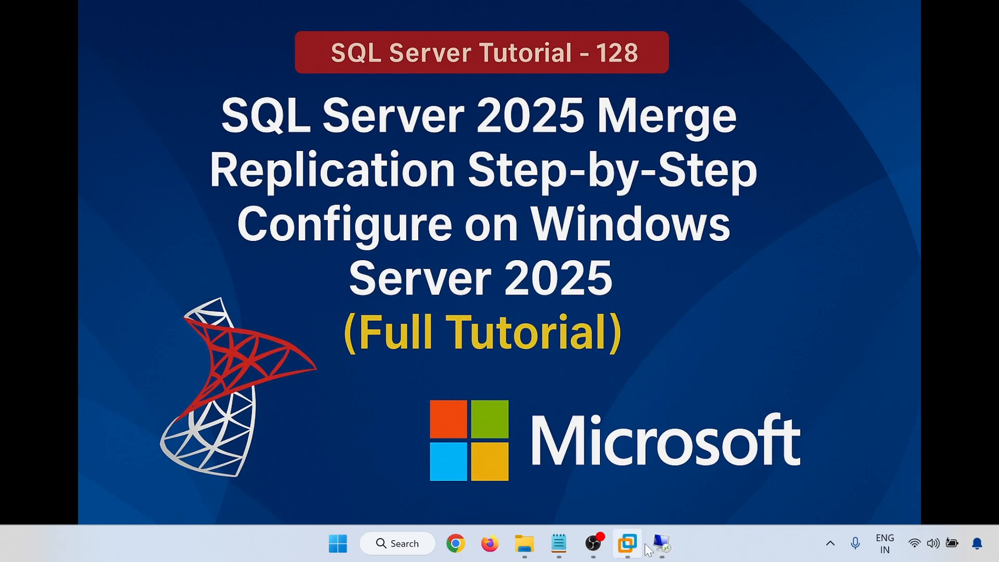
Alternate between the .133 and .134 sessions until SSMS on 192.168.136.133 shows its Connect dialog.
{"action": "mouse_move", "coordinate": [660, 544]}
{"action": "left_click", "coordinate": [594, 473]}
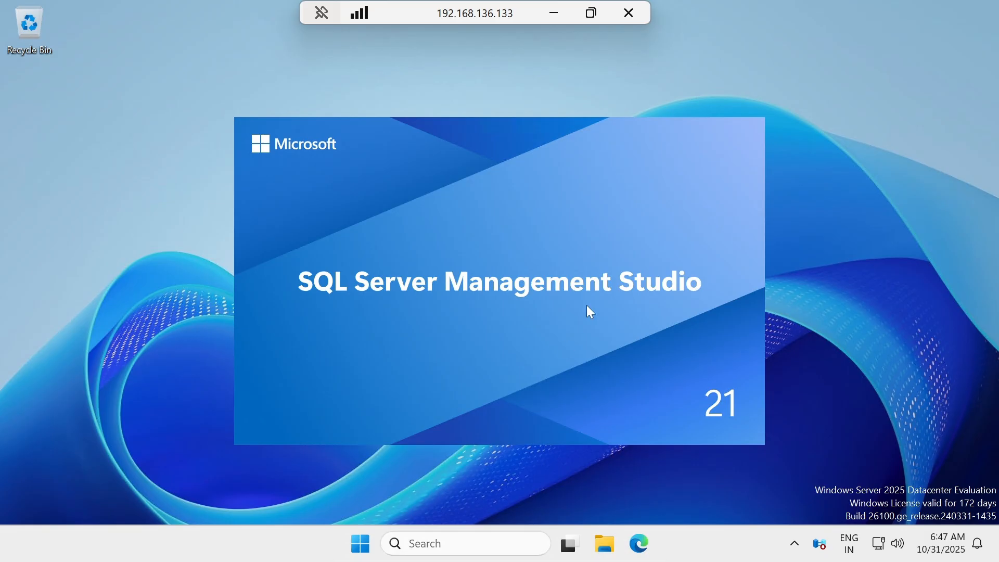
{"action": "left_click", "coordinate": [554, 13]}
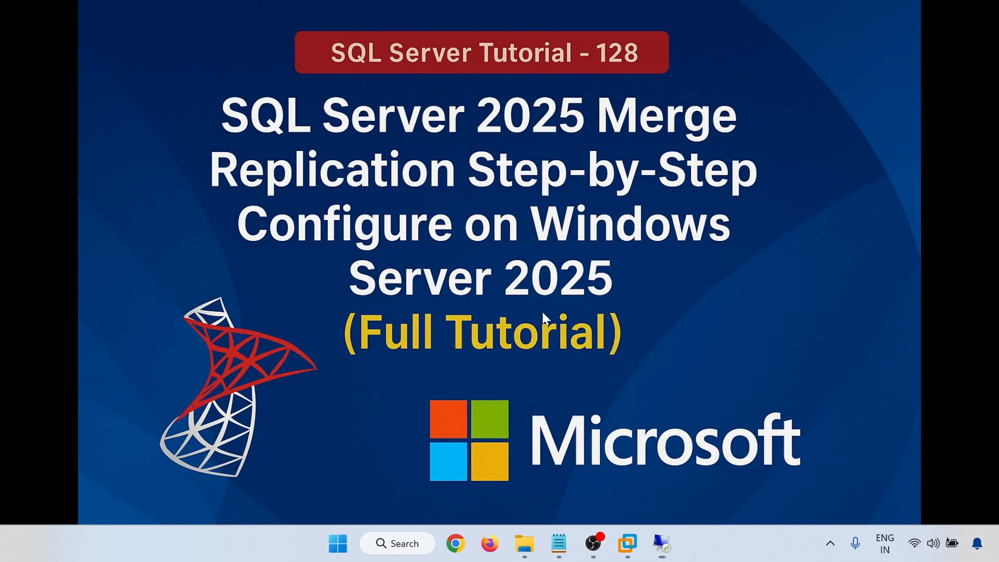
{"action": "mouse_move", "coordinate": [662, 545]}
{"action": "left_click", "coordinate": [738, 427]}
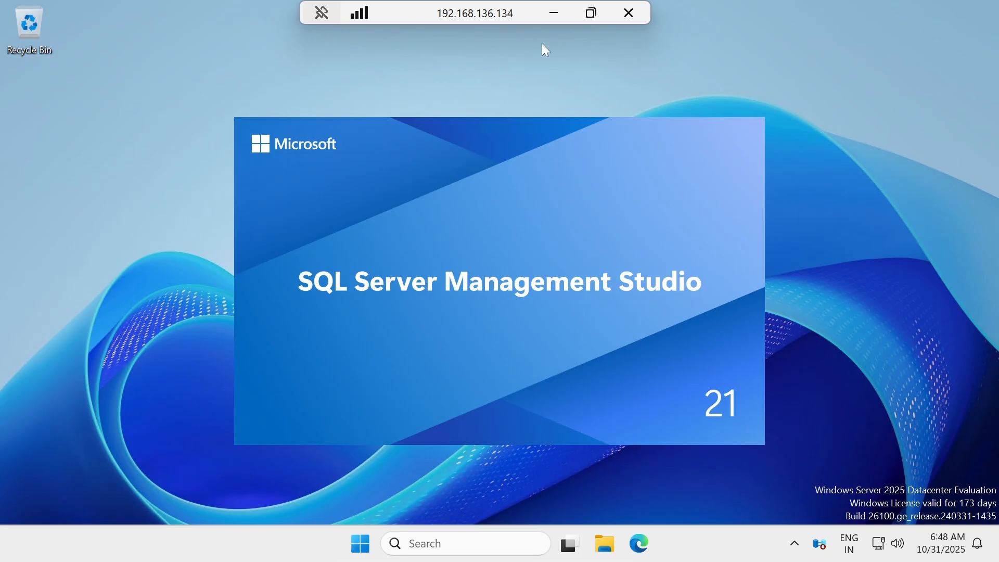
{"action": "left_click", "coordinate": [553, 14]}
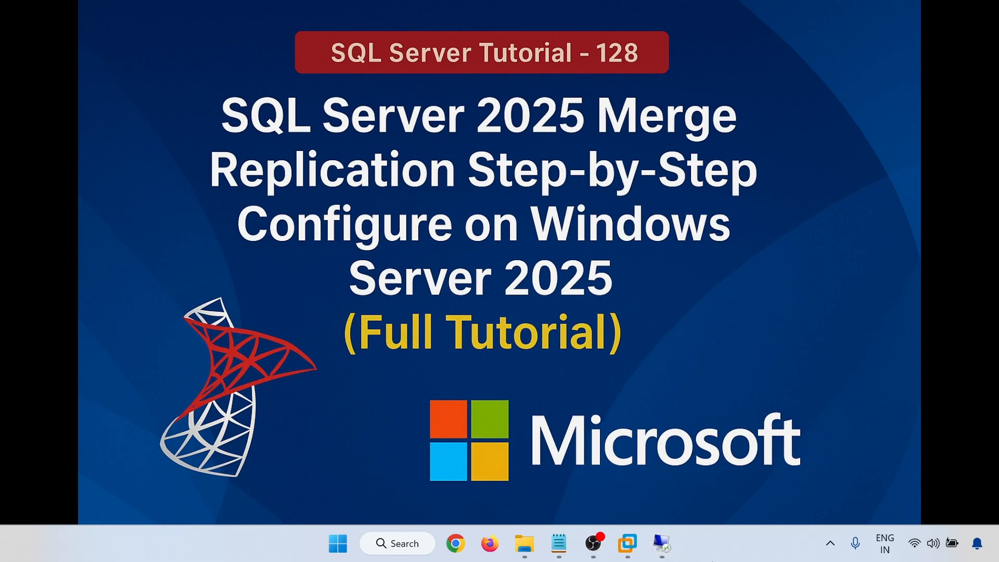
{"action": "mouse_move", "coordinate": [662, 545]}
{"action": "left_click", "coordinate": [576, 469]}
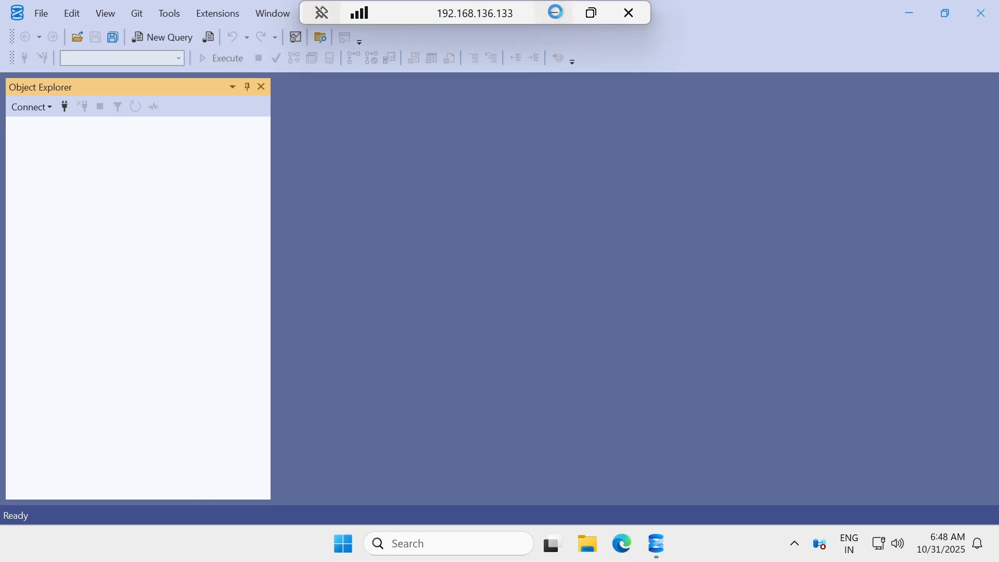
{"action": "left_click", "coordinate": [555, 12]}
{"action": "mouse_move", "coordinate": [660, 543]}
{"action": "left_click", "coordinate": [727, 460]}
{"action": "left_click", "coordinate": [554, 13]}
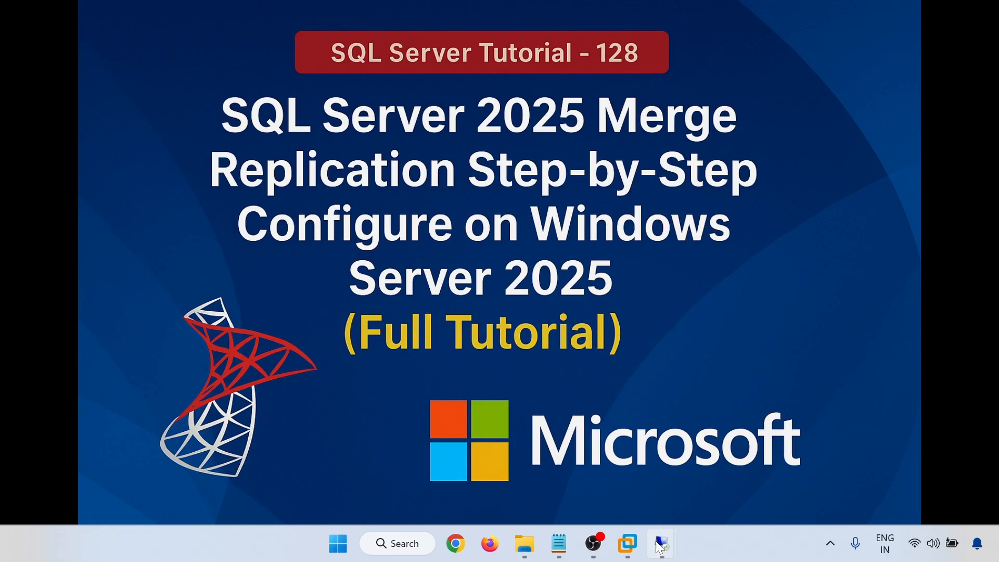
{"action": "mouse_move", "coordinate": [660, 545]}
{"action": "left_click", "coordinate": [572, 473]}
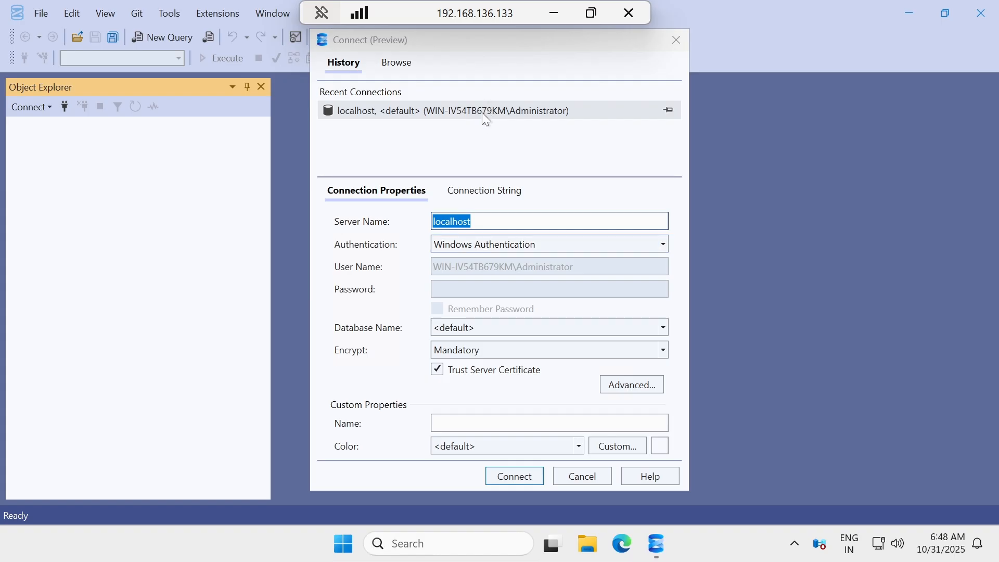
On 192.168.136.133, connect to localhost with SQL Server Authentication as sa and its password.
{"action": "left_click", "coordinate": [496, 244]}
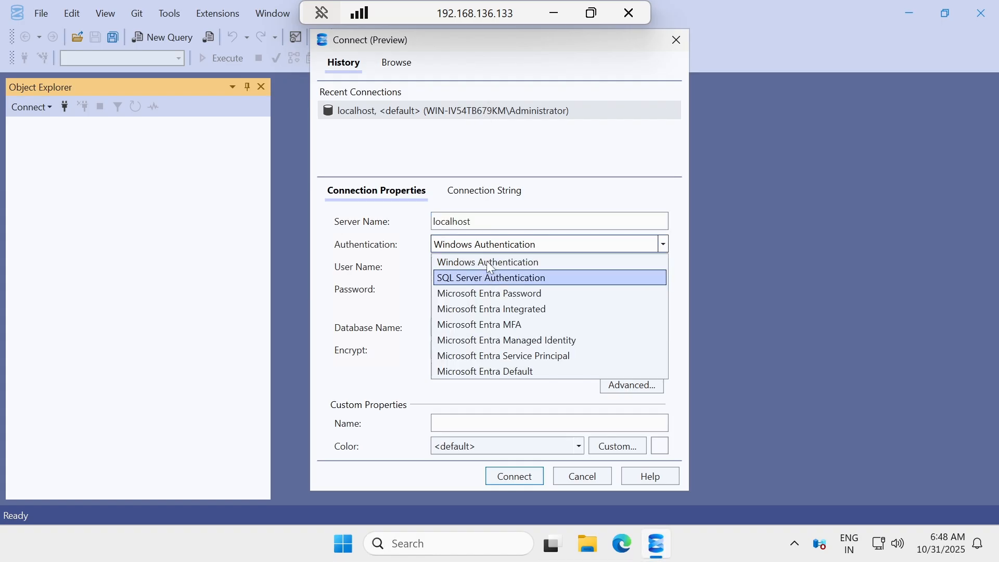
{"action": "left_click", "coordinate": [489, 261]}
{"action": "left_click", "coordinate": [487, 249]}
{"action": "left_click", "coordinate": [479, 276]}
{"action": "left_click", "coordinate": [479, 267]}
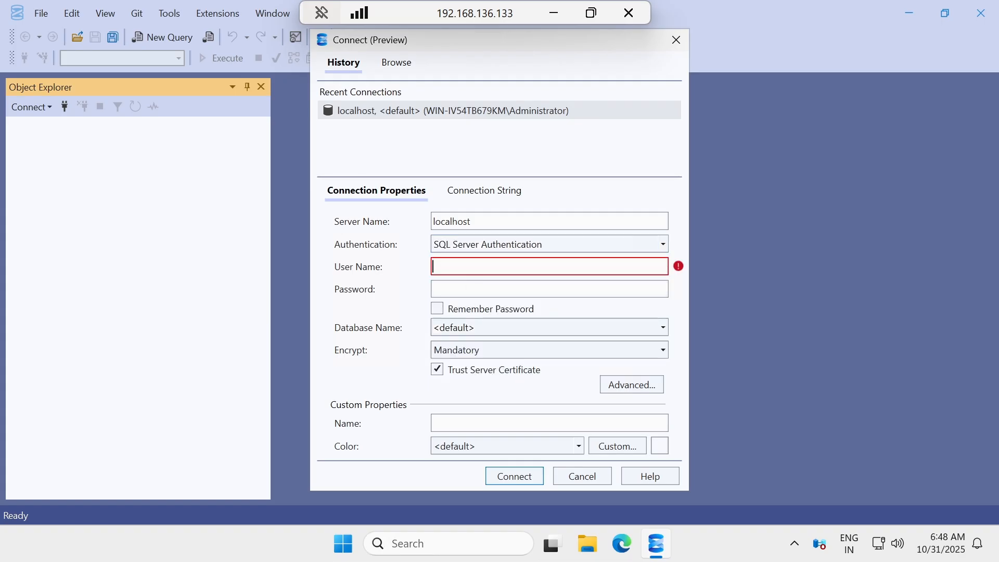
{"action": "type", "text": "sa"}
{"action": "key", "text": "Tab"}
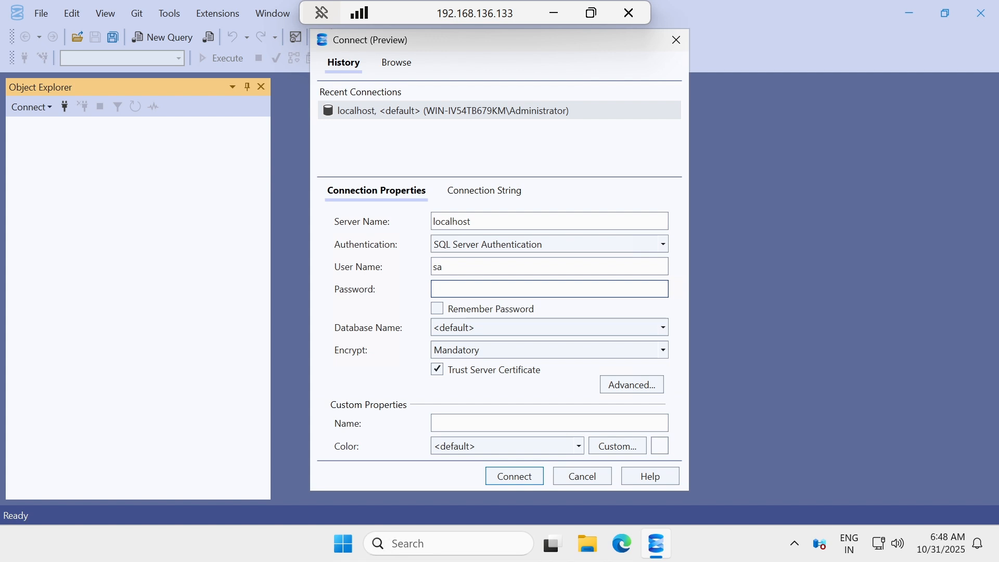
{"action": "type", "text": "Admin@123"}
{"action": "left_click", "coordinate": [504, 476]}
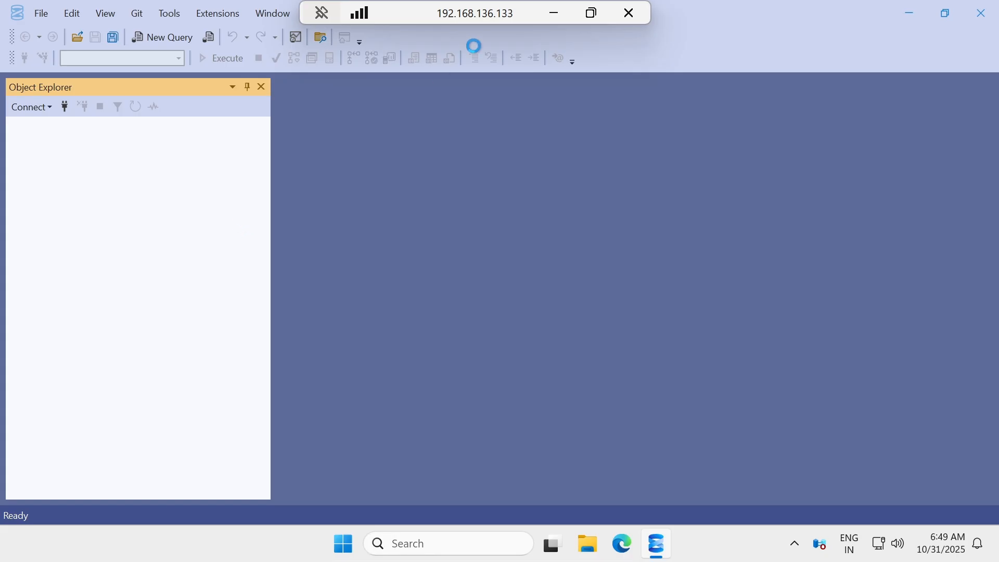
On 192.168.136.134, connect to localhost with SQL Server Authentication as sa.
{"action": "left_click", "coordinate": [558, 14]}
{"action": "mouse_move", "coordinate": [662, 543]}
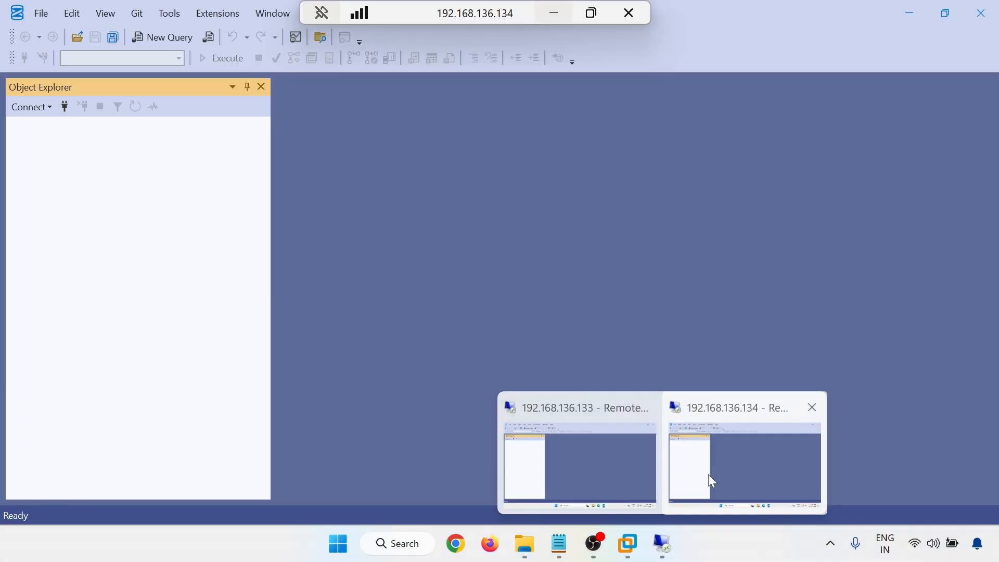
{"action": "left_click", "coordinate": [707, 473]}
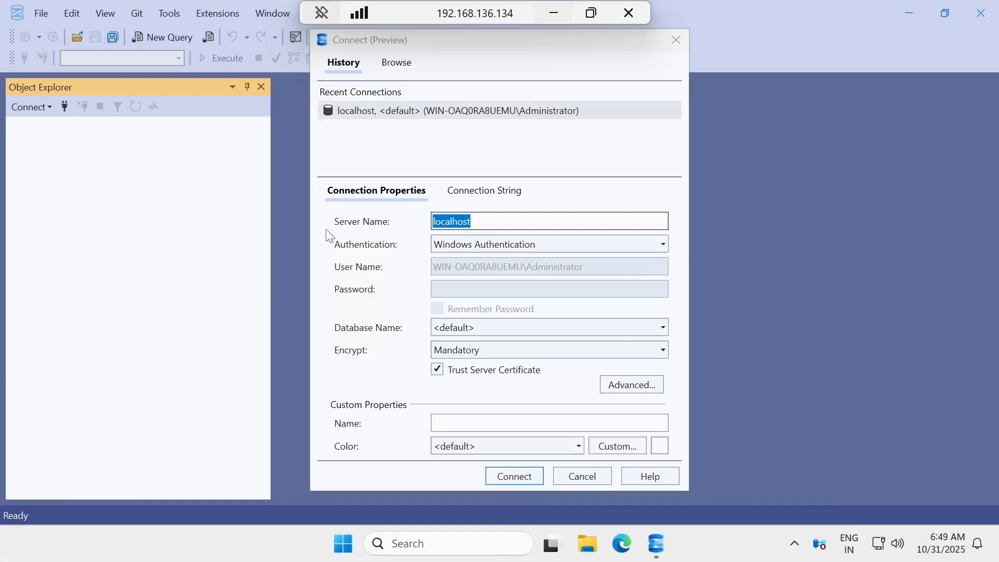
{"action": "left_click", "coordinate": [471, 246]}
{"action": "left_click", "coordinate": [472, 275]}
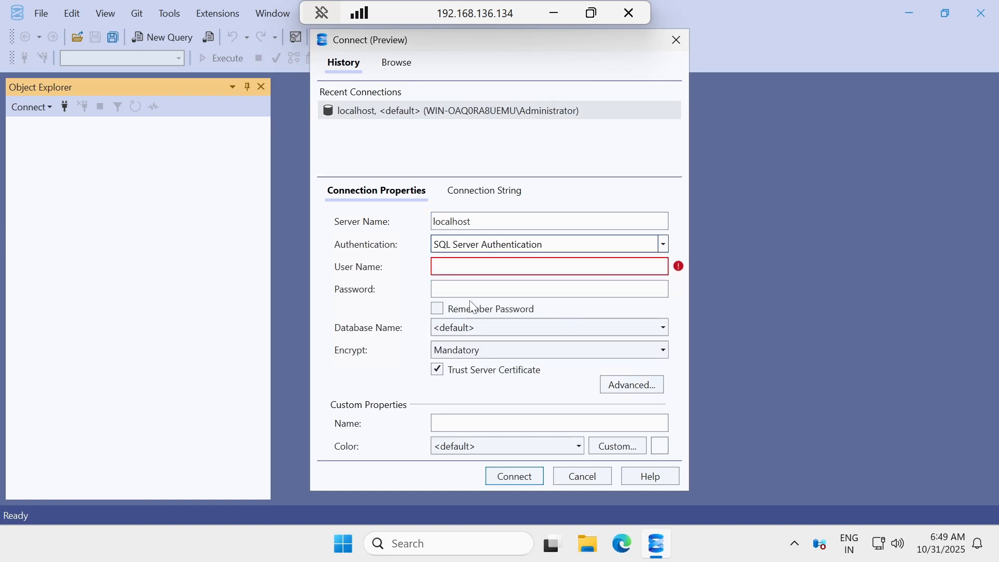
{"action": "key", "text": "Tab"}
{"action": "type", "text": "sa"}
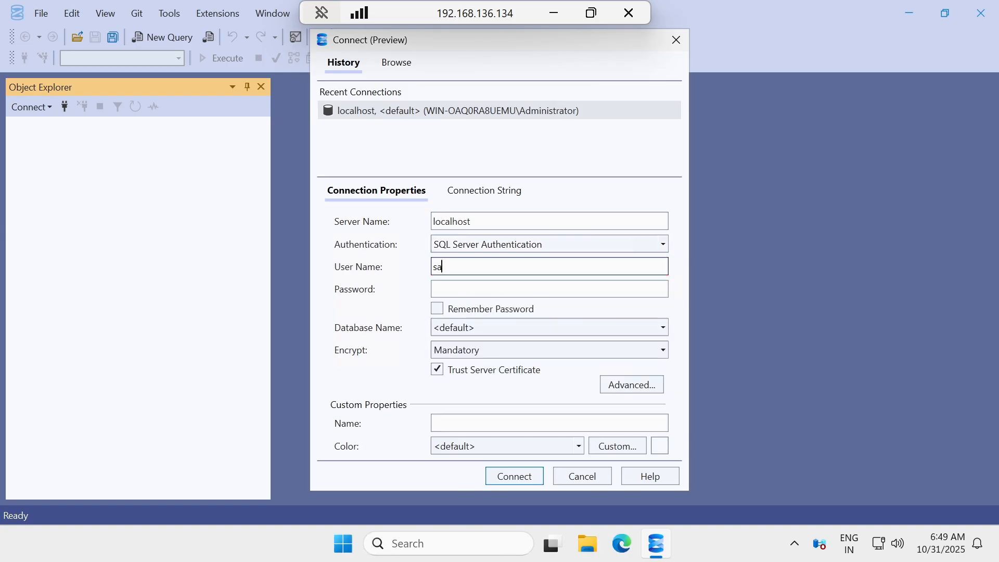
{"action": "key", "text": "Tab"}
{"action": "type", "text": "•••••••••"}
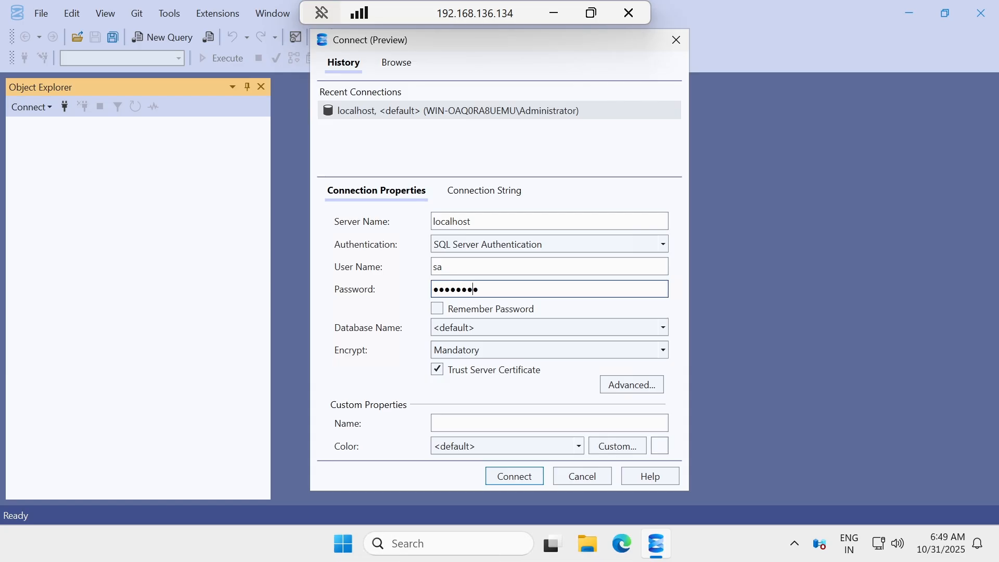
{"action": "key", "text": "Return"}
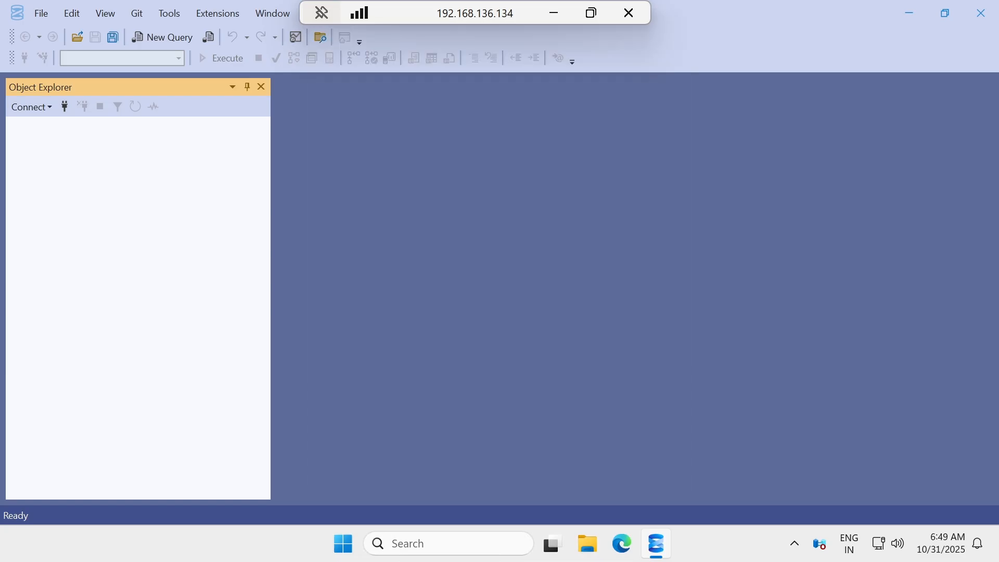
Back on 192.168.136.133, expand Databases and cancel a new connection form.
{"action": "left_click", "coordinate": [553, 13]}
{"action": "mouse_move", "coordinate": [644, 542]}
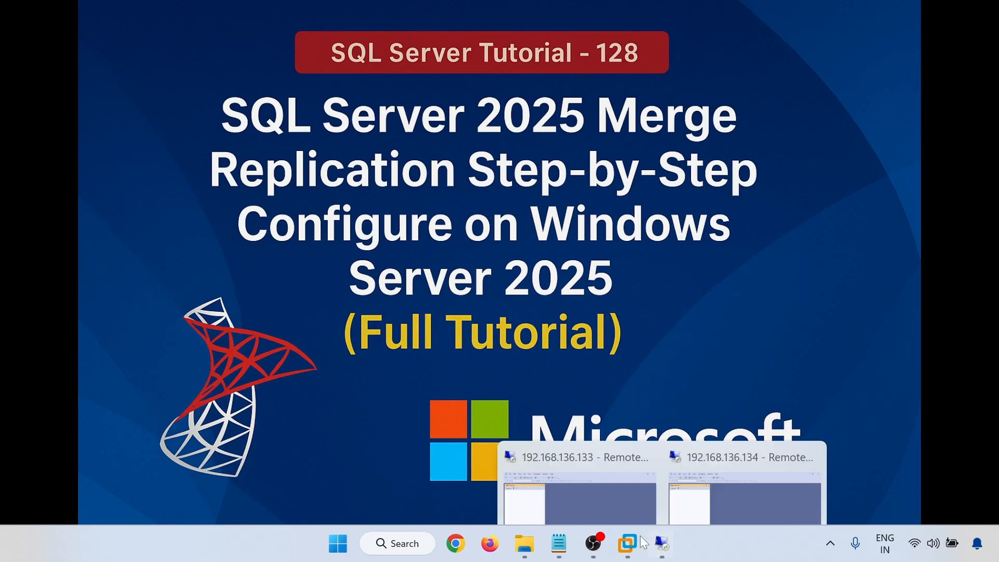
{"action": "left_click", "coordinate": [604, 484]}
{"action": "left_click", "coordinate": [21, 140]}
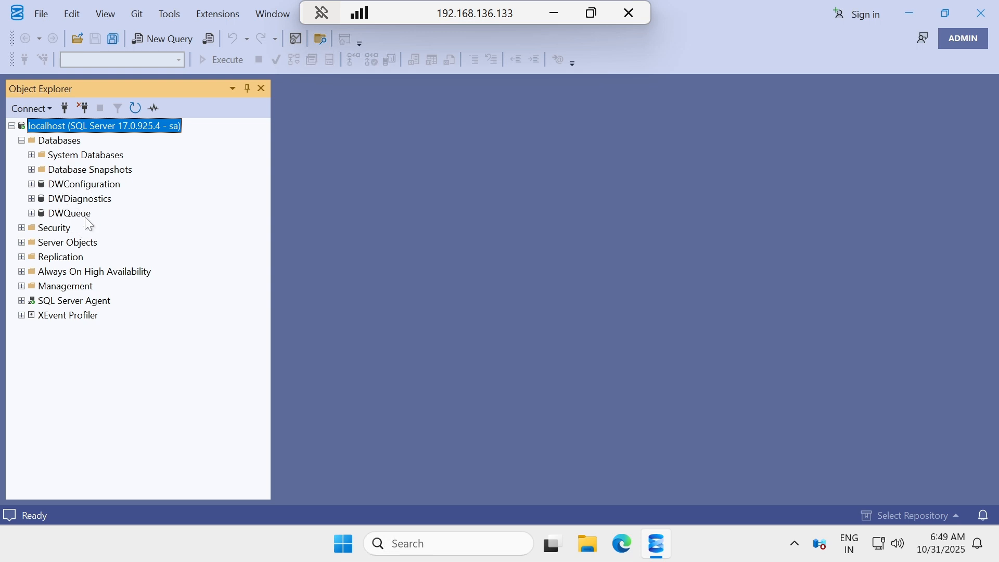
{"action": "left_click", "coordinate": [64, 108]}
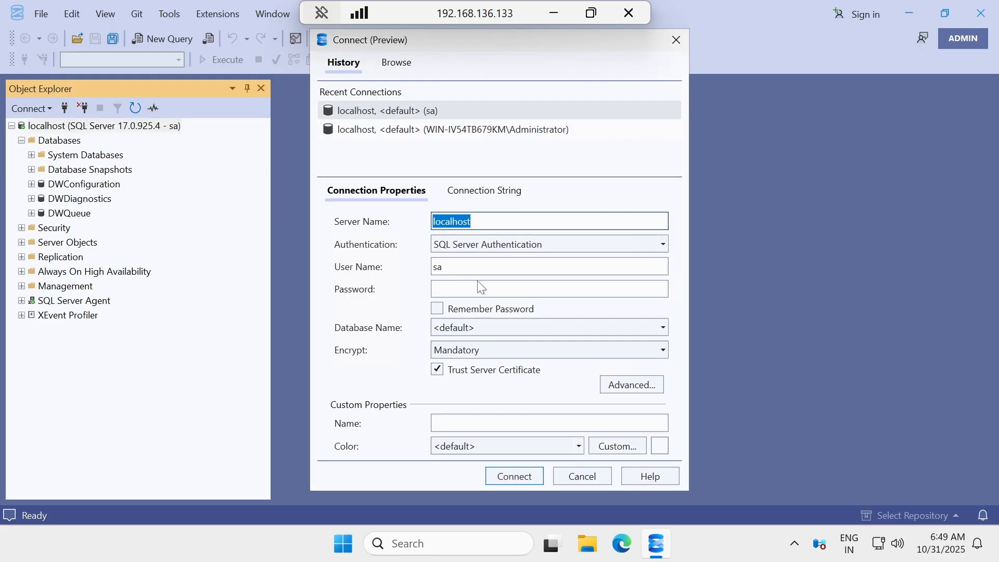
{"action": "left_click", "coordinate": [598, 476]}
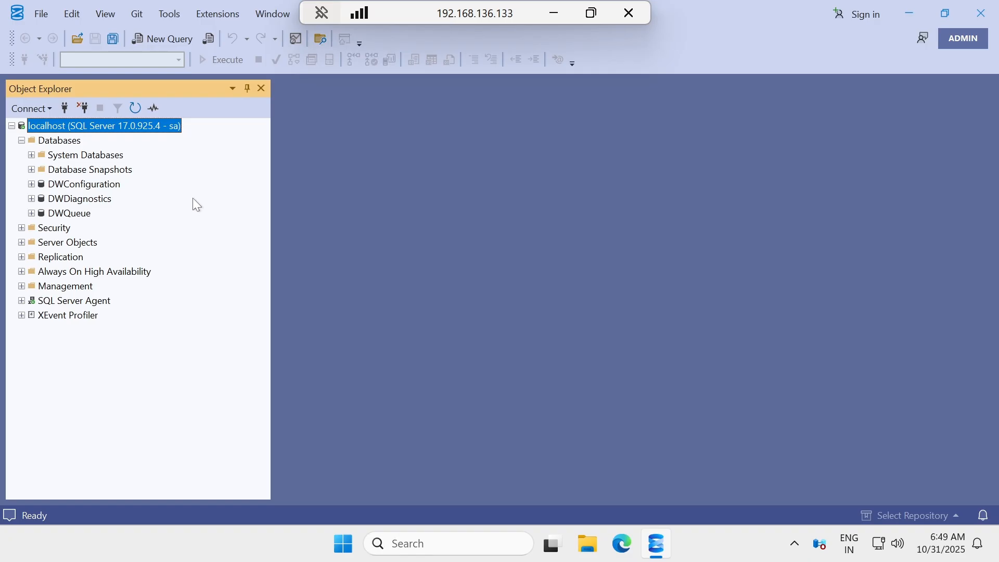
Copy the server name WIN-IV54TB679KM from localhost's Server Properties, then close them.
{"action": "right_click", "coordinate": [93, 130]}
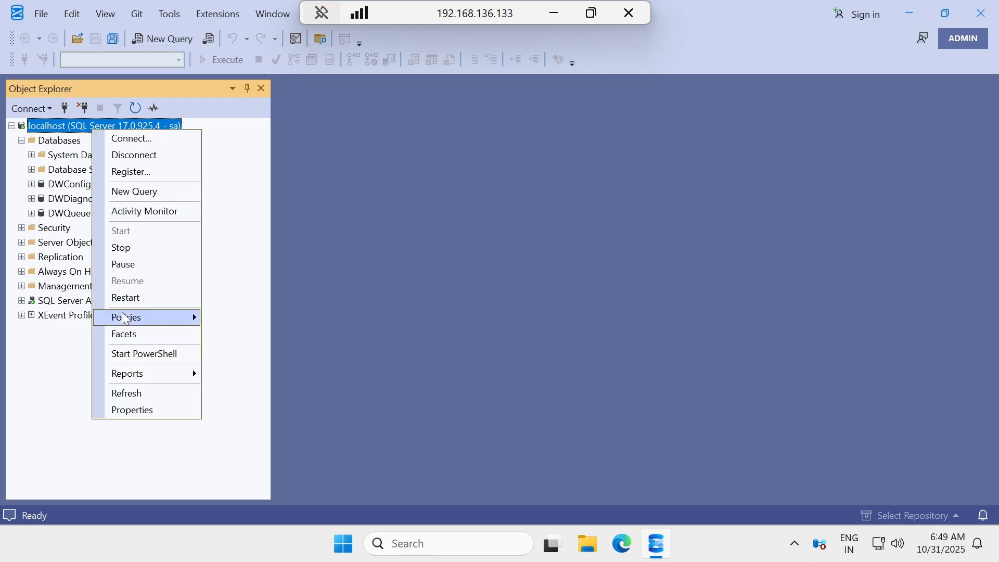
{"action": "left_click", "coordinate": [138, 409]}
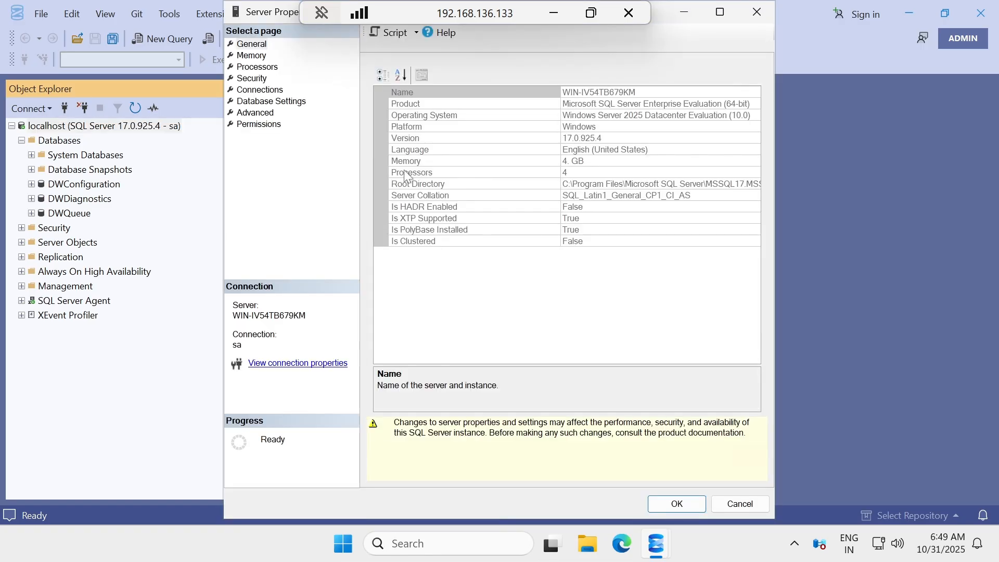
{"action": "left_click", "coordinate": [582, 92]}
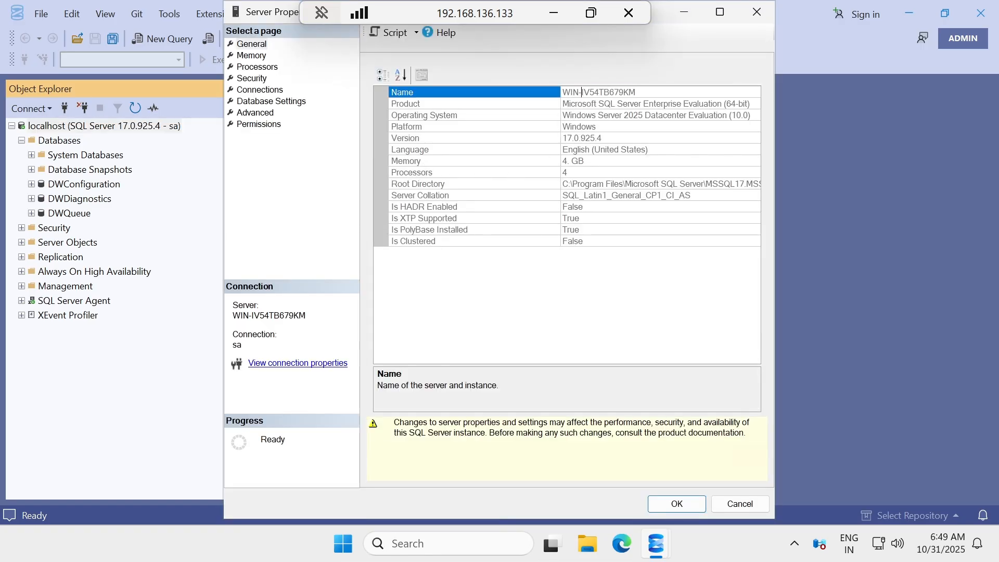
{"action": "double_click", "coordinate": [581, 92]}
{"action": "key", "text": "ctrl+c"}
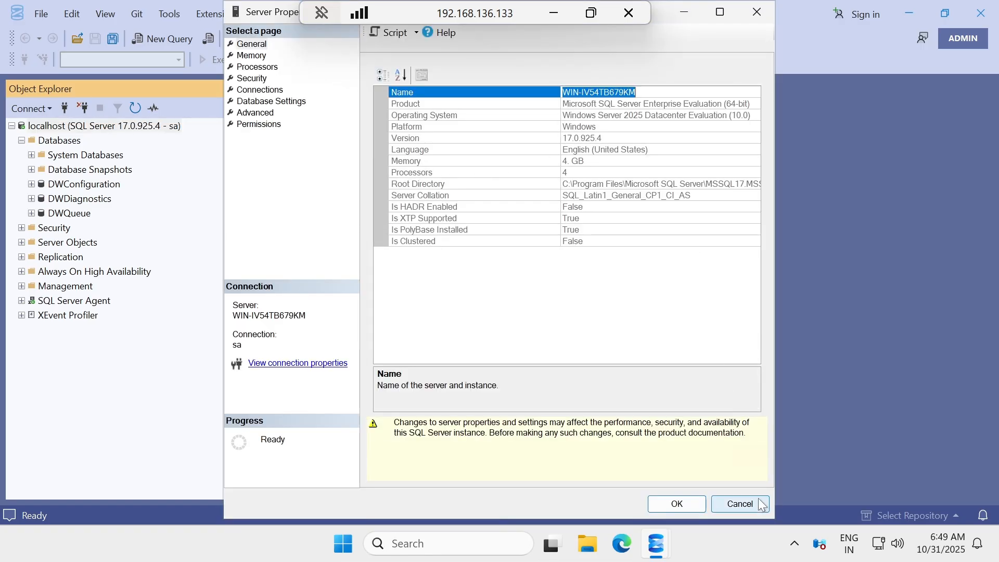
{"action": "left_click", "coordinate": [740, 503]}
{"action": "left_click", "coordinate": [67, 127]}
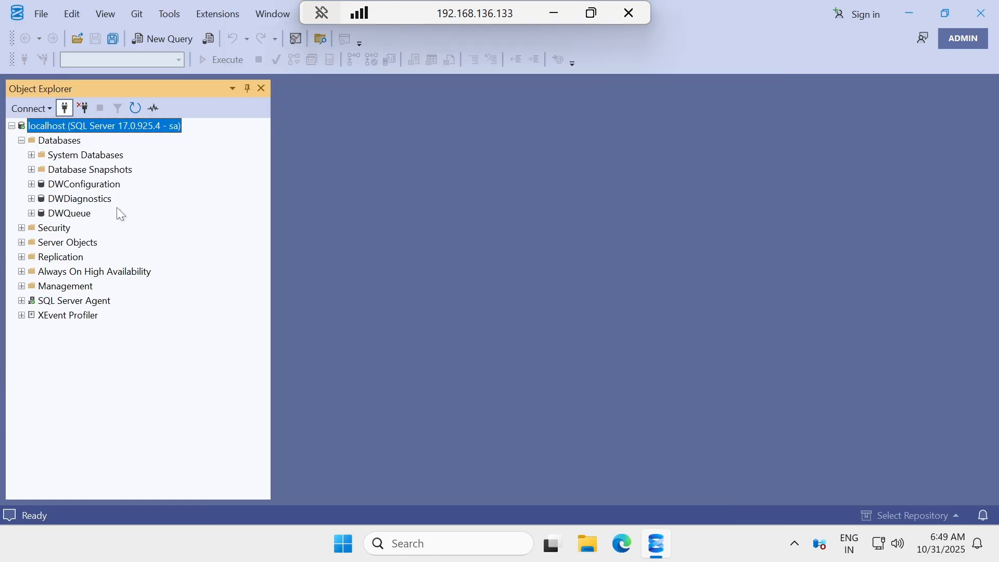
Connect as sa to WIN-IV54TB679KM using the pasted server name.
{"action": "key", "text": "ctrl+v"}
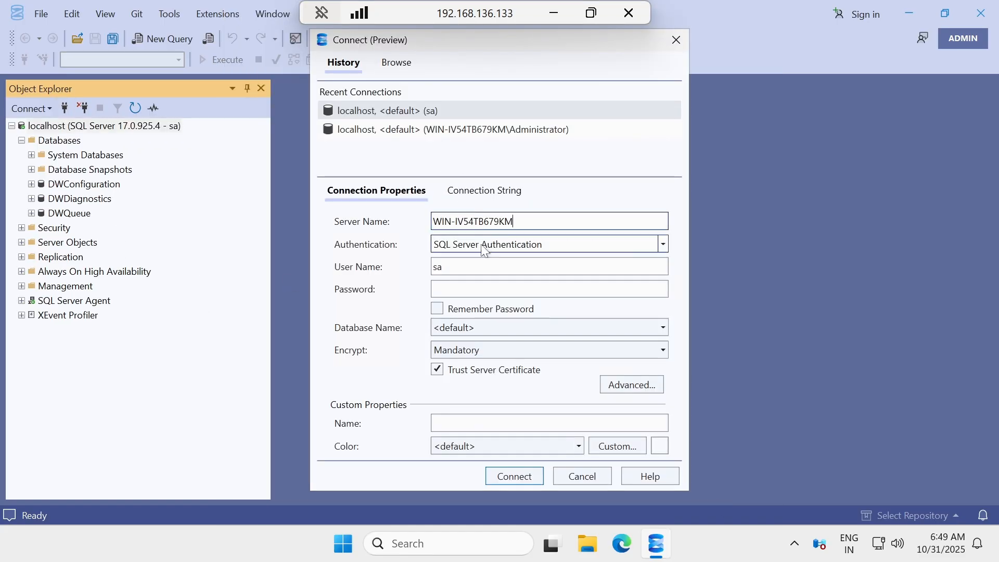
{"action": "left_click", "coordinate": [480, 289]}
{"action": "type", "text": "••"}
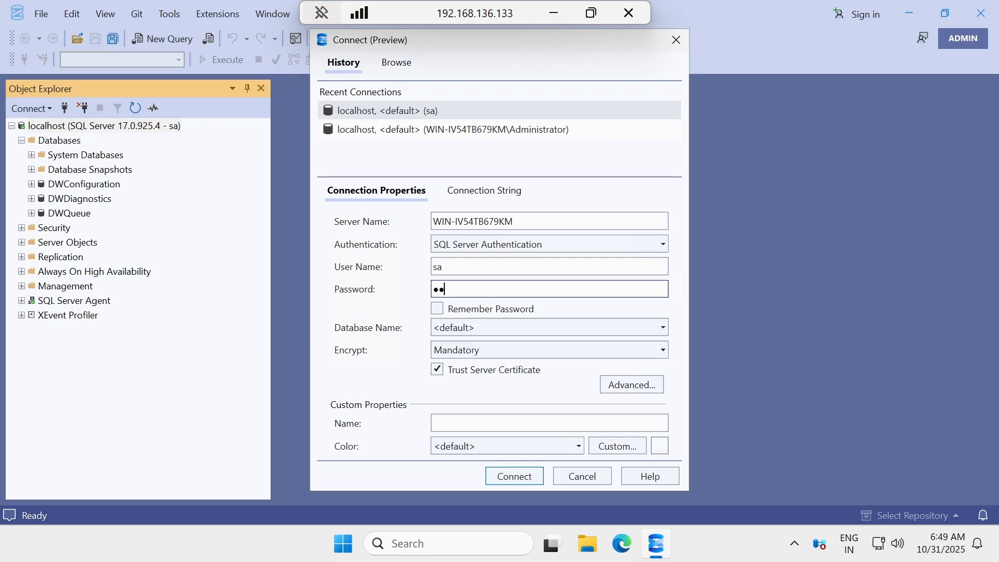
{"action": "type", "text": "•••••••"}
{"action": "left_click", "coordinate": [527, 479]}
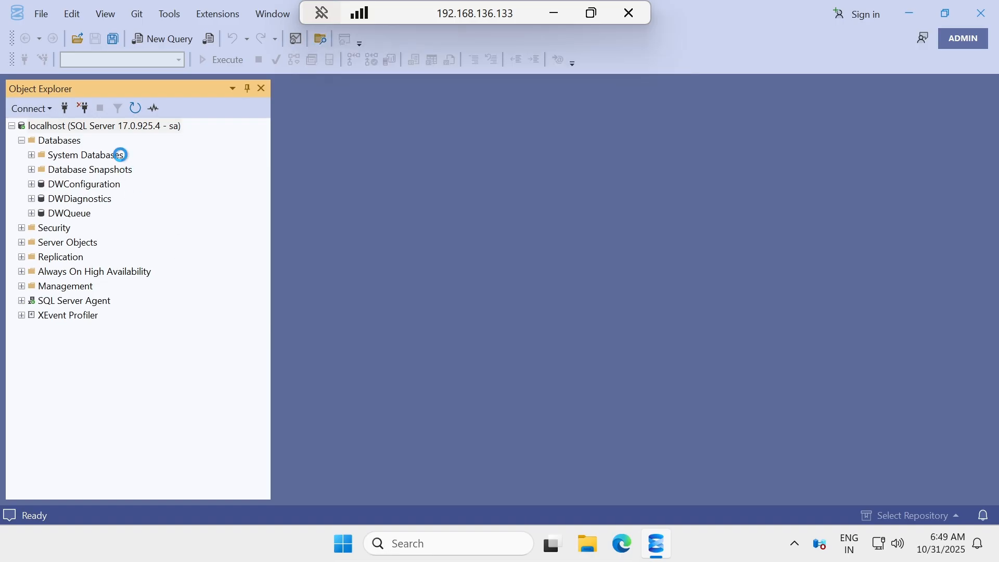
Disconnect the localhost connection in Object Explorer.
{"action": "left_click", "coordinate": [76, 125]}
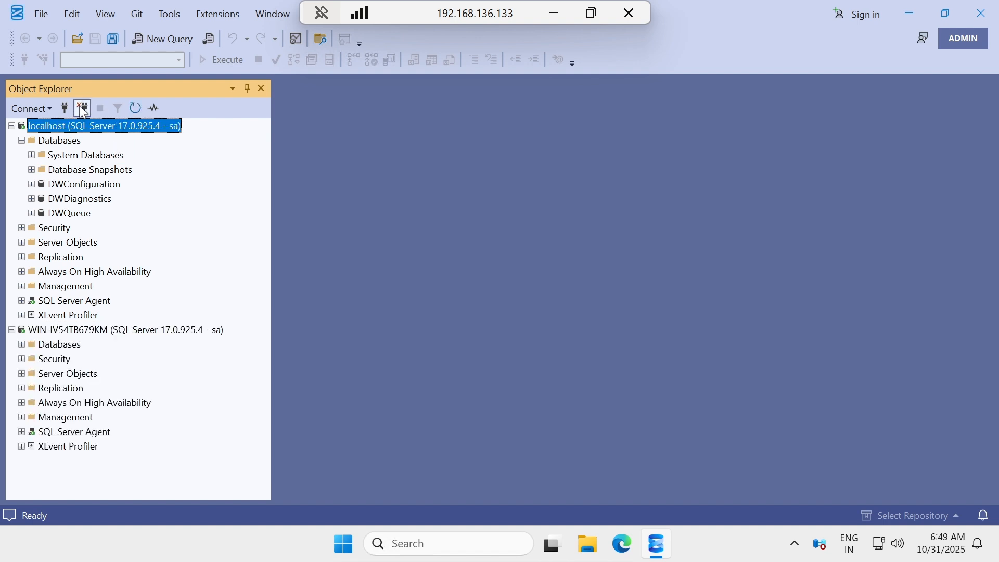
{"action": "left_click", "coordinate": [83, 109]}
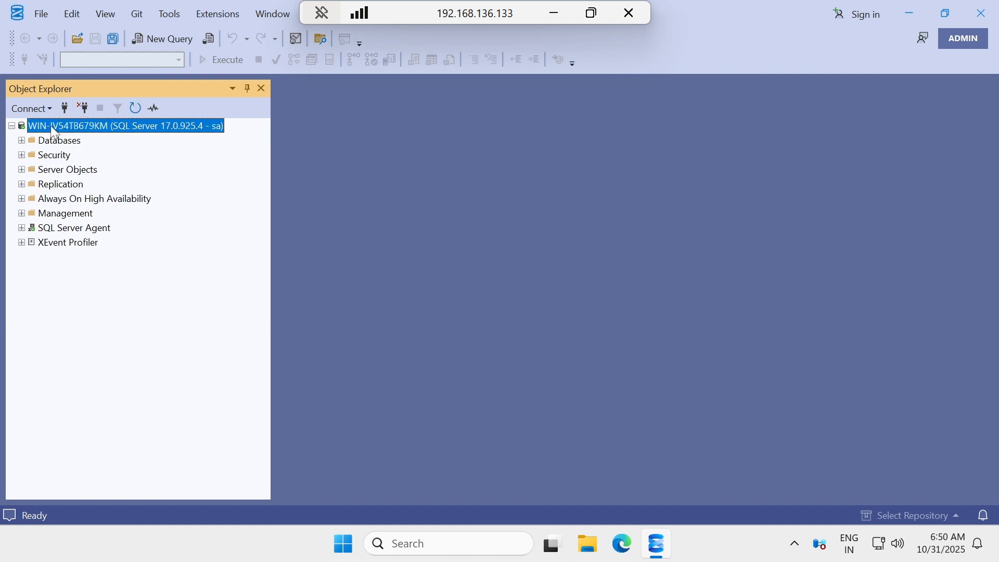
{"action": "left_click", "coordinate": [564, 15]}
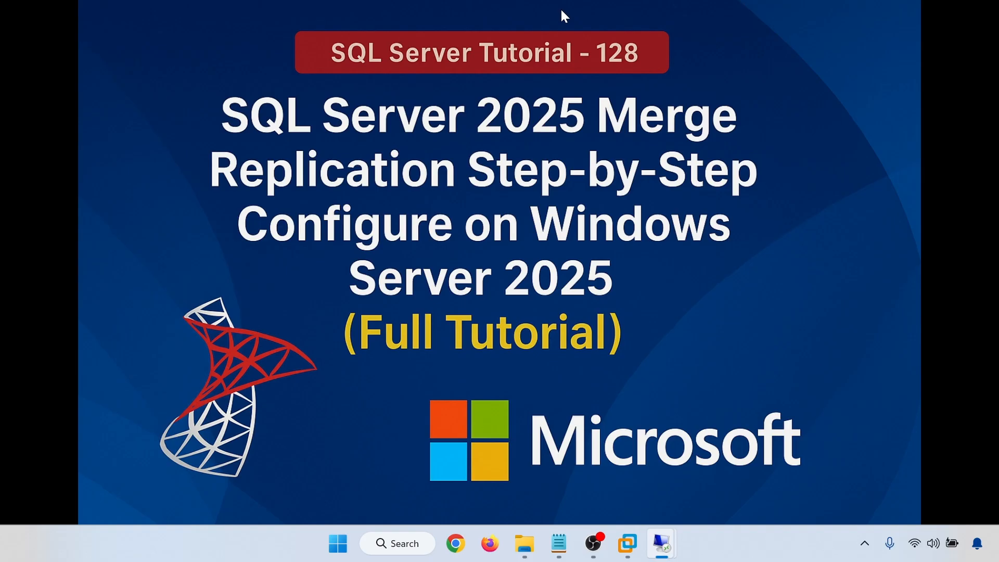
On 192.168.136.134, copy the server name WIN-OAQ0RA8UEMU from localhost's Server Properties.
{"action": "mouse_move", "coordinate": [666, 545]}
{"action": "left_click", "coordinate": [724, 464]}
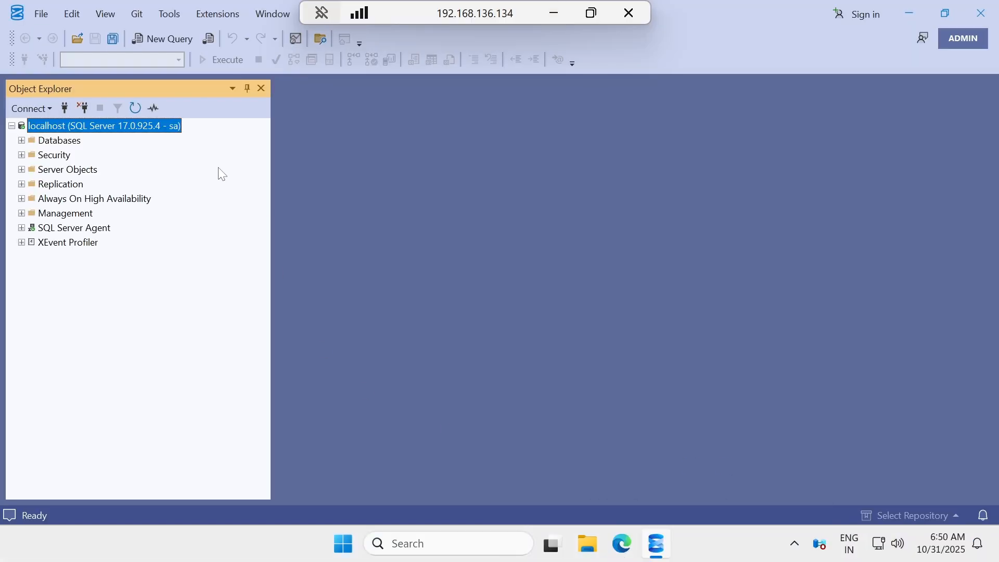
{"action": "right_click", "coordinate": [50, 124]}
{"action": "left_click", "coordinate": [95, 407]}
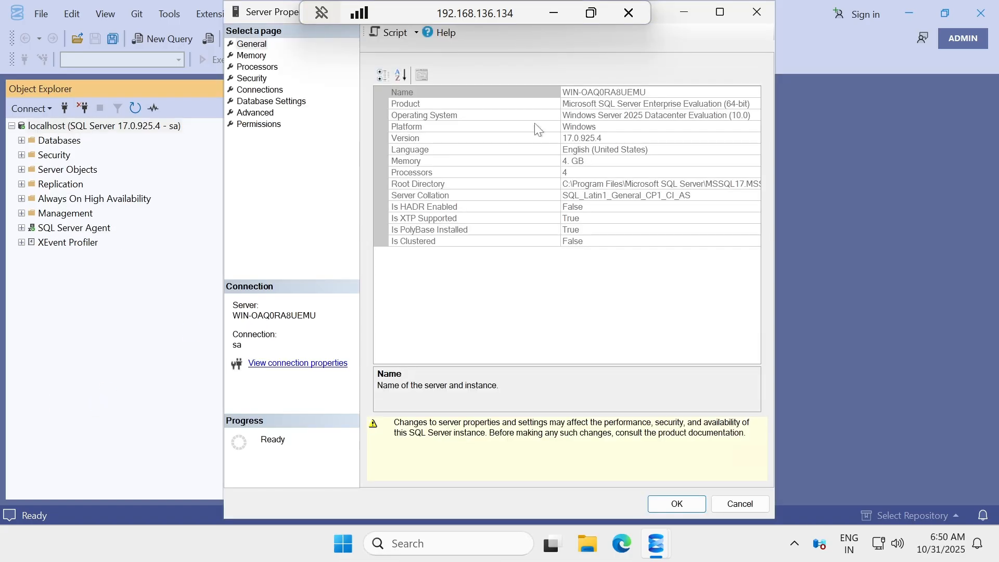
{"action": "left_click", "coordinate": [599, 92]}
{"action": "key", "text": "ctrl+c"}
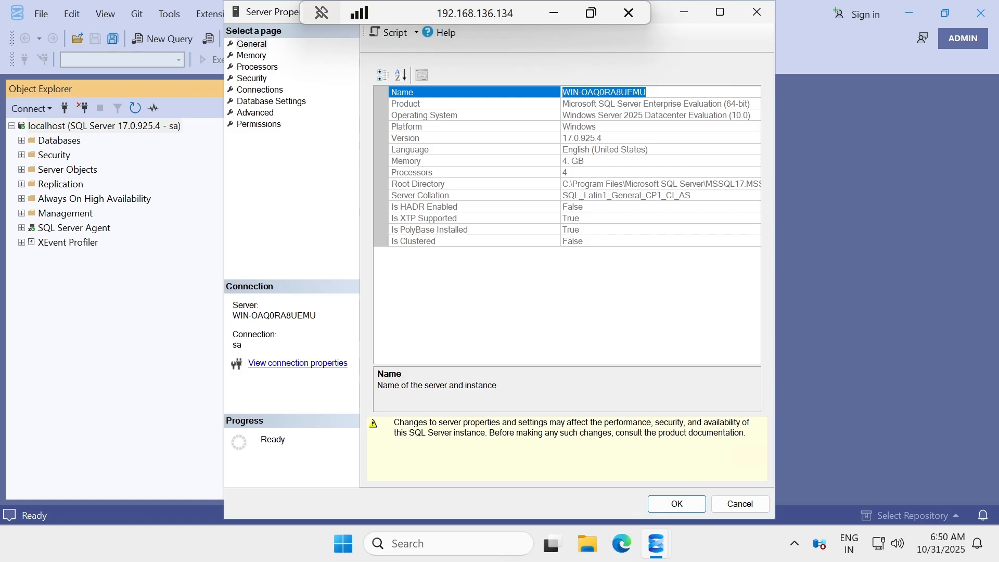
{"action": "left_click", "coordinate": [740, 503]}
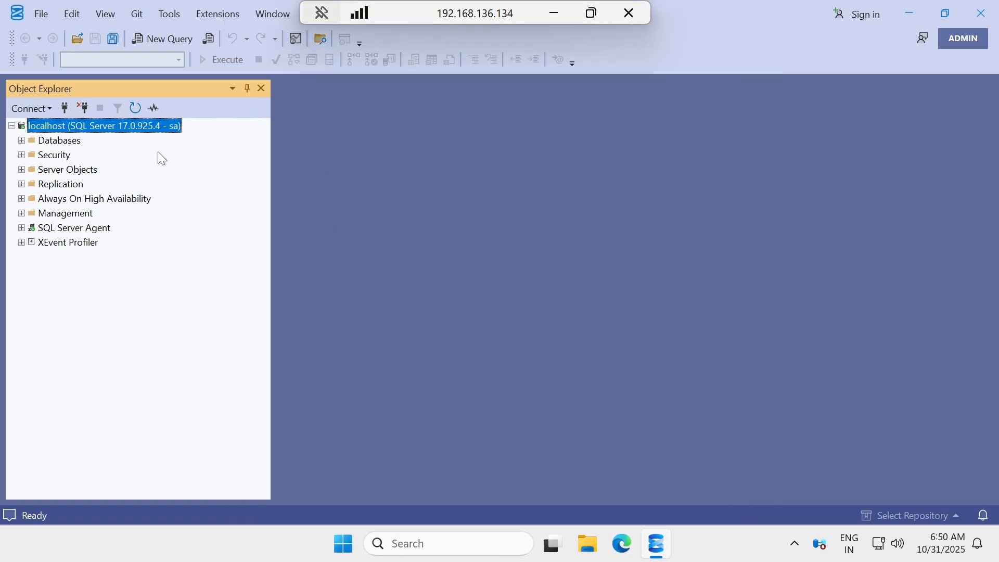
Connect as sa to WIN-OAQ0RA8UEMU using the pasted server name.
{"action": "left_click", "coordinate": [65, 108]}
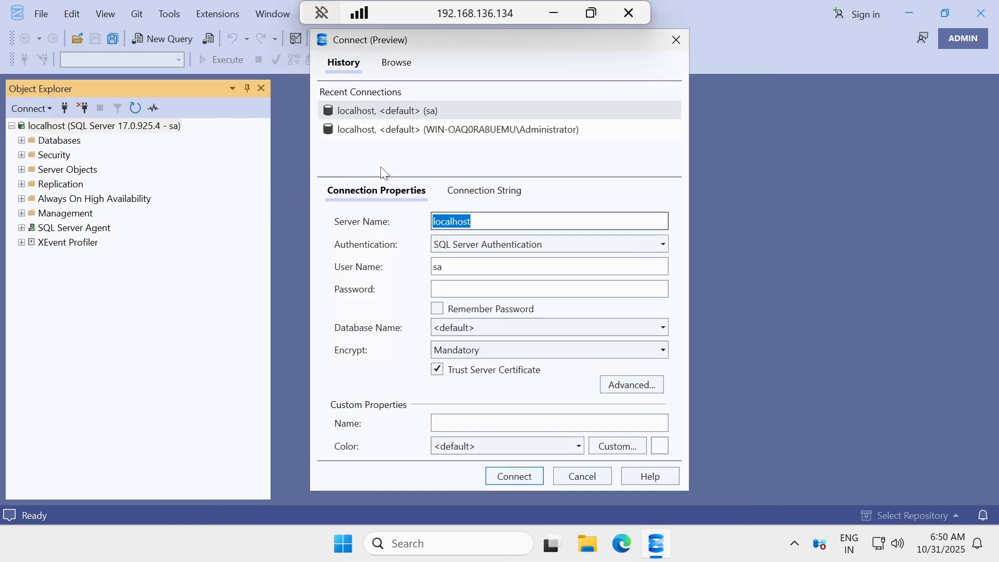
{"action": "key", "text": "ctrl+v"}
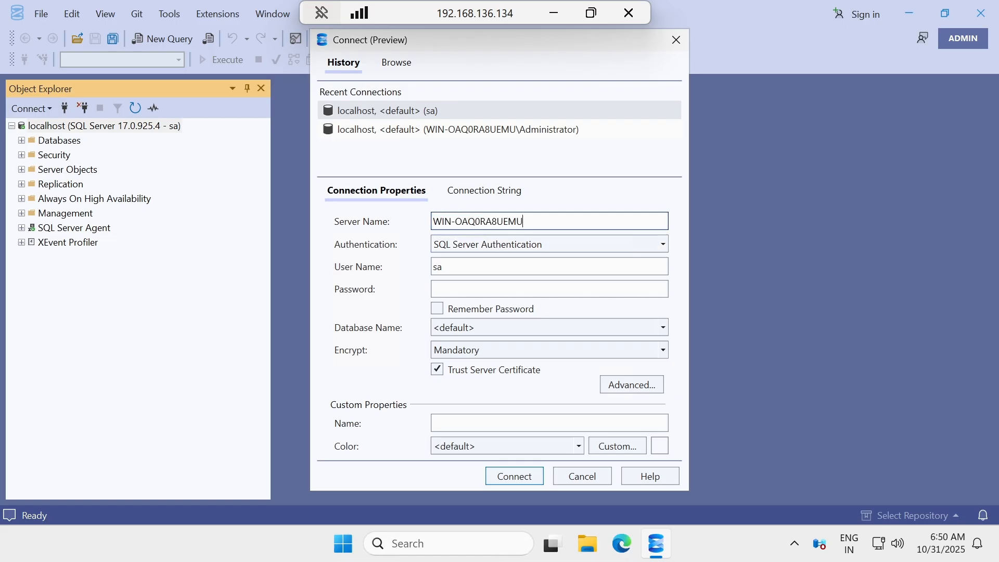
{"action": "key", "text": "Tab"}
{"action": "key", "text": "Tab"}
{"action": "key", "text": "Tab"}
{"action": "type", "text": "•••••••••"}
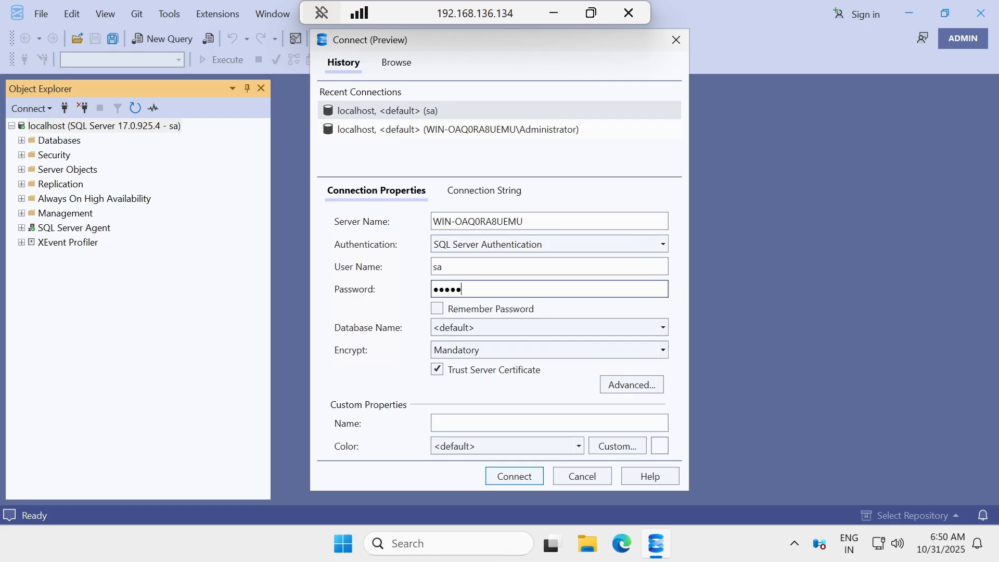
{"action": "key", "text": "Return"}
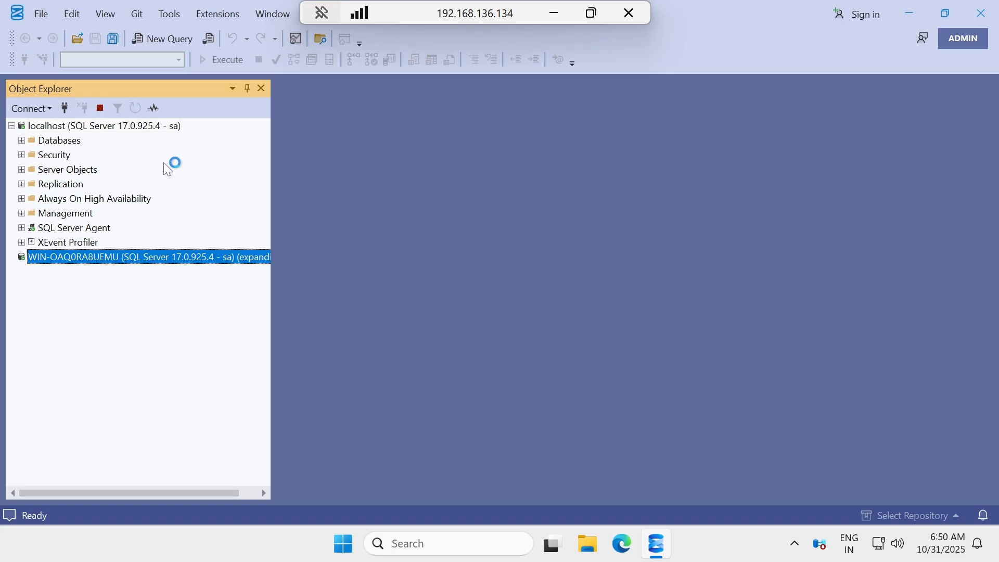
Disconnect localhost and expand the Databases of WIN-OAQ0RA8UEMU.
{"action": "left_click", "coordinate": [123, 126]}
{"action": "left_click", "coordinate": [87, 107]}
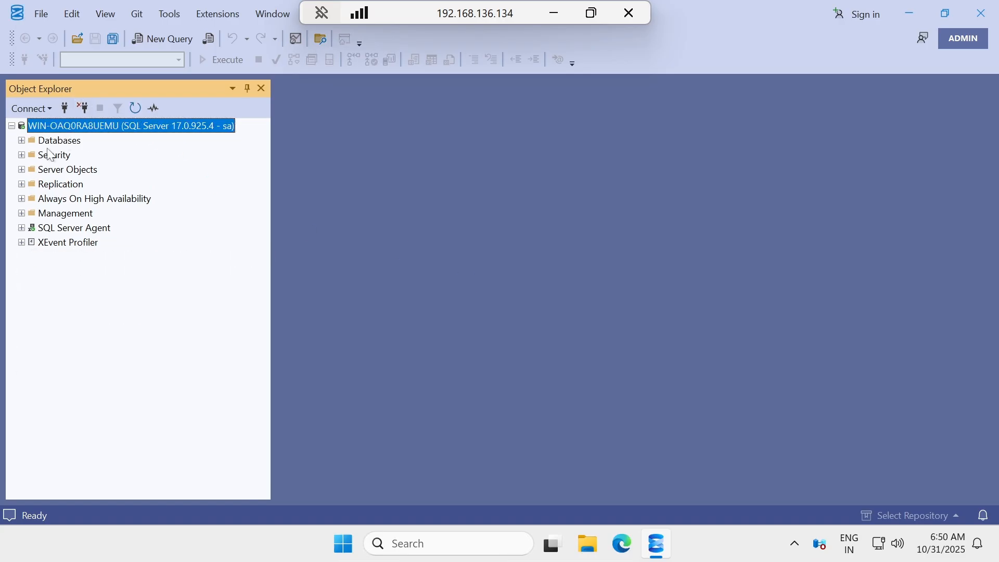
{"action": "left_click", "coordinate": [21, 140]}
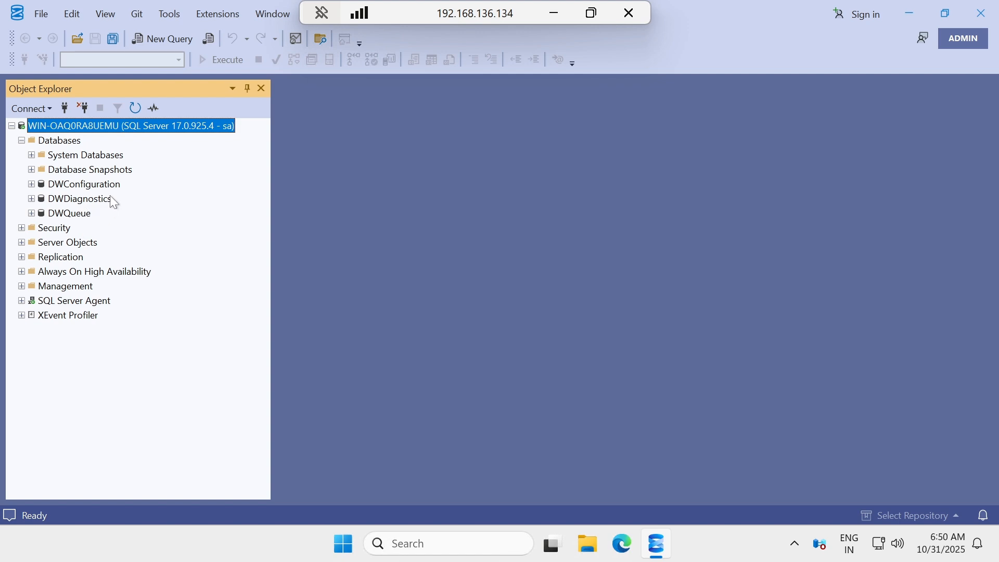
{"action": "left_click", "coordinate": [554, 14]}
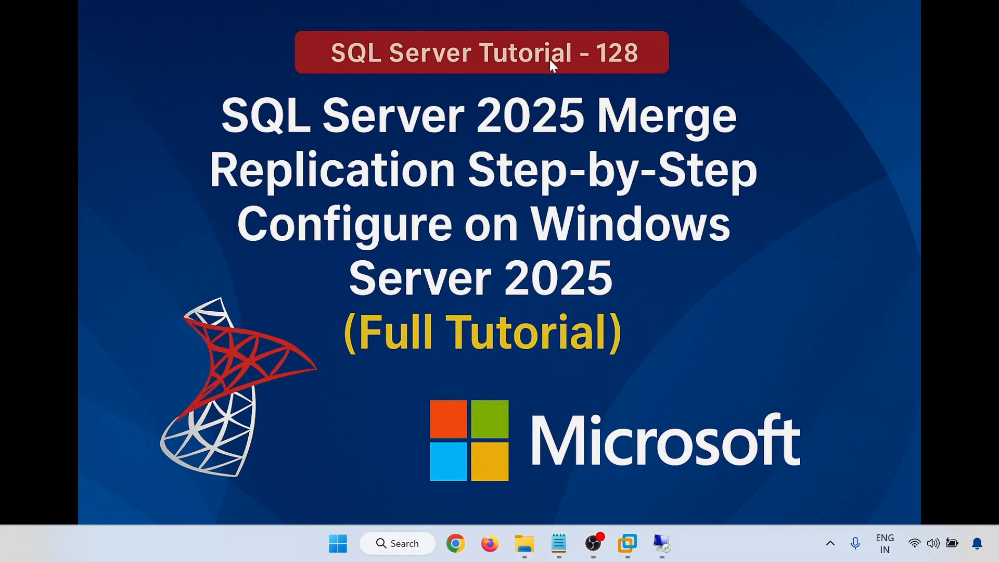
On 192.168.136.133, minimize SSMS and launch Computer Management from Server Manager's Tools menu.
{"action": "mouse_move", "coordinate": [662, 546]}
{"action": "left_click", "coordinate": [607, 464]}
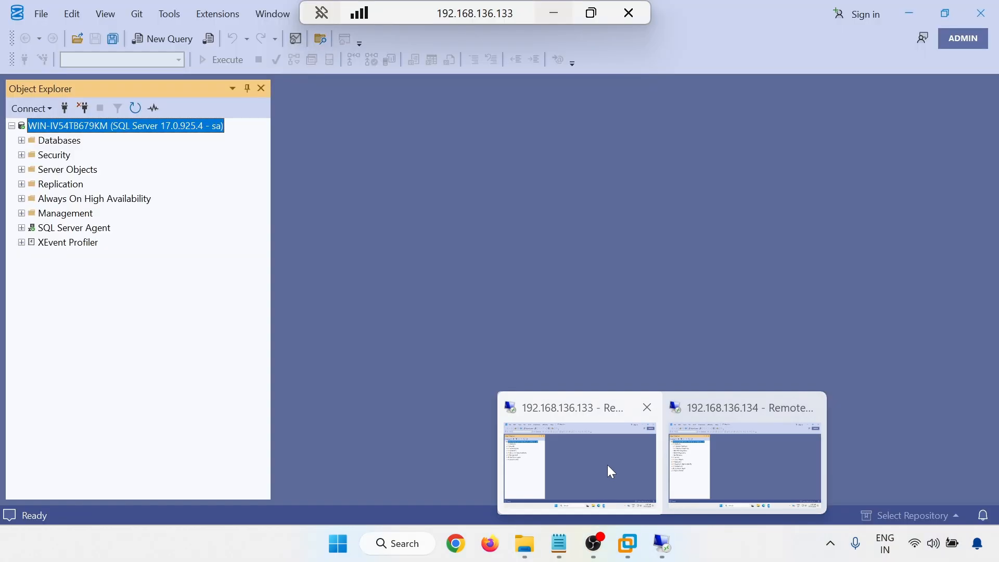
{"action": "left_click", "coordinate": [923, 12]}
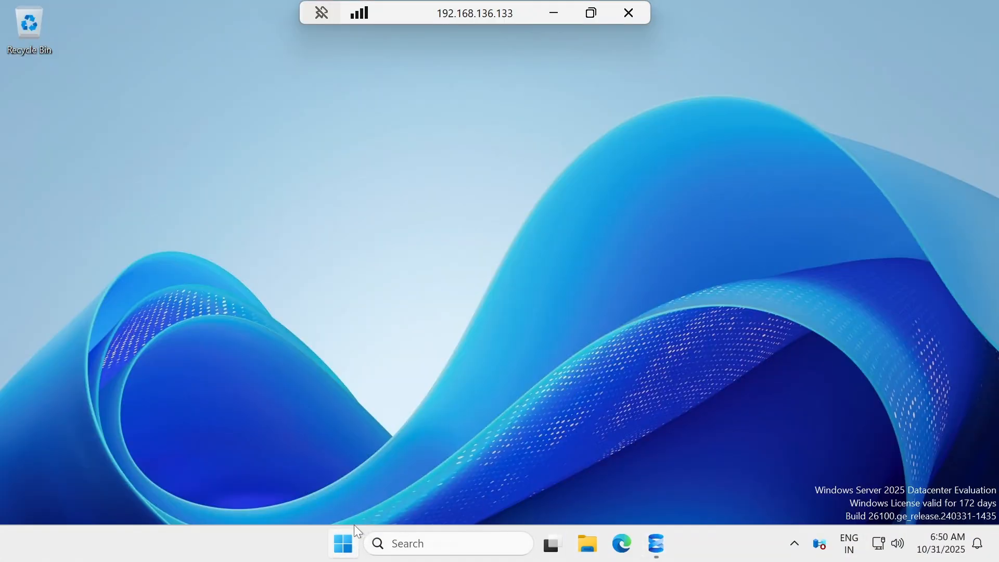
{"action": "left_click", "coordinate": [344, 540]}
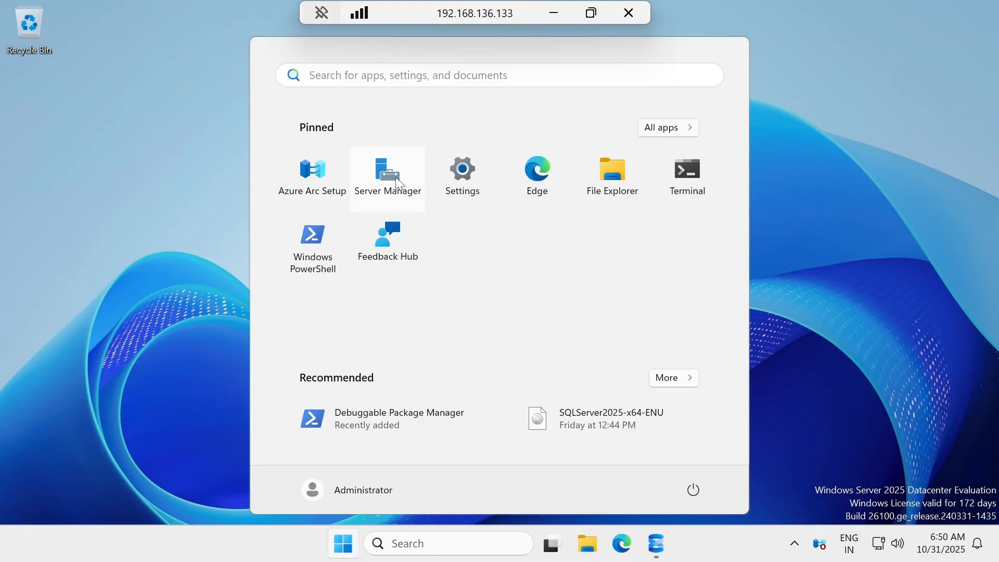
{"action": "left_click", "coordinate": [416, 203]}
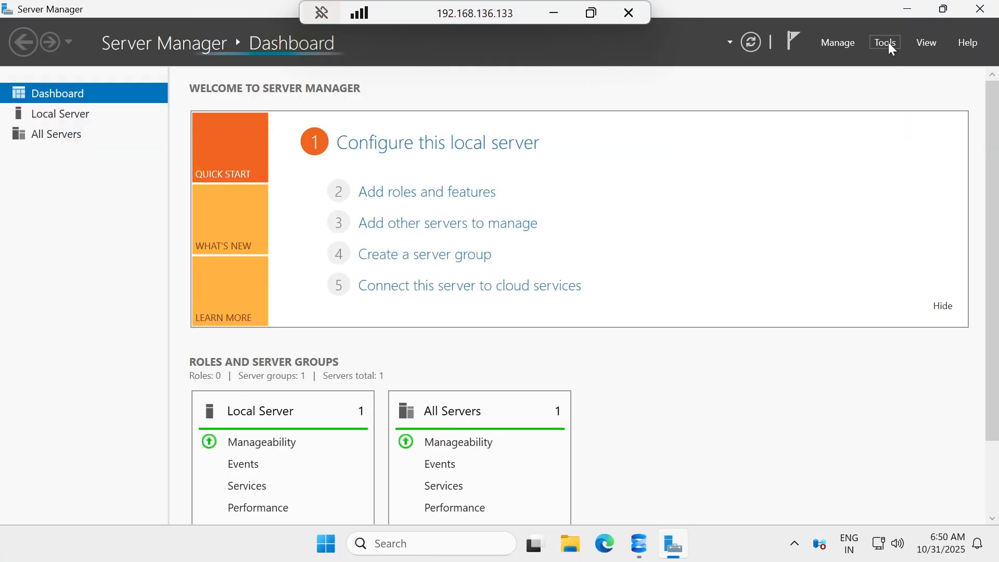
{"action": "left_click", "coordinate": [892, 47]}
{"action": "left_click", "coordinate": [786, 81]}
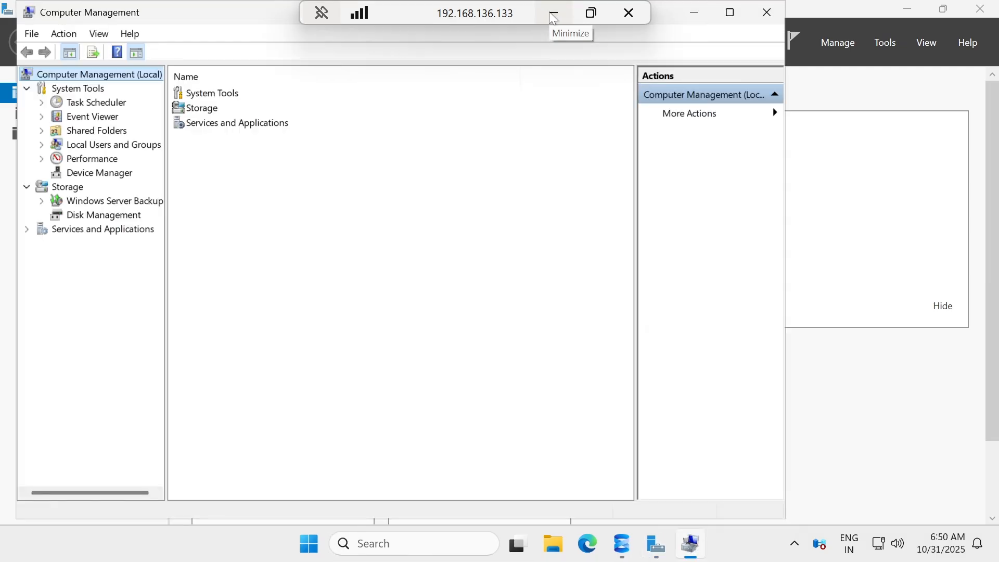
Close Server Manager and start a New User under Local Users and Groups > Users.
{"action": "left_click", "coordinate": [980, 9]}
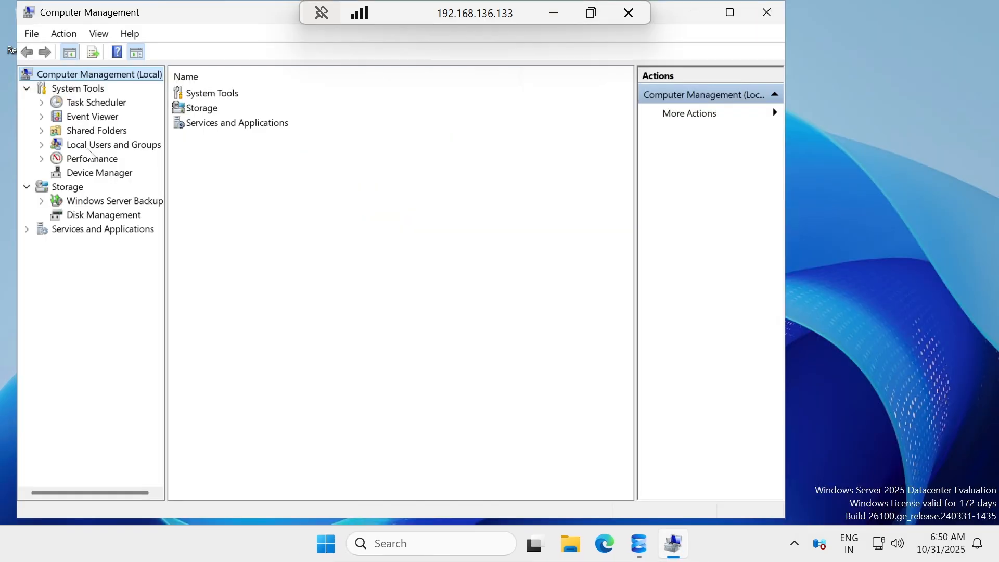
{"action": "left_click", "coordinate": [42, 145]}
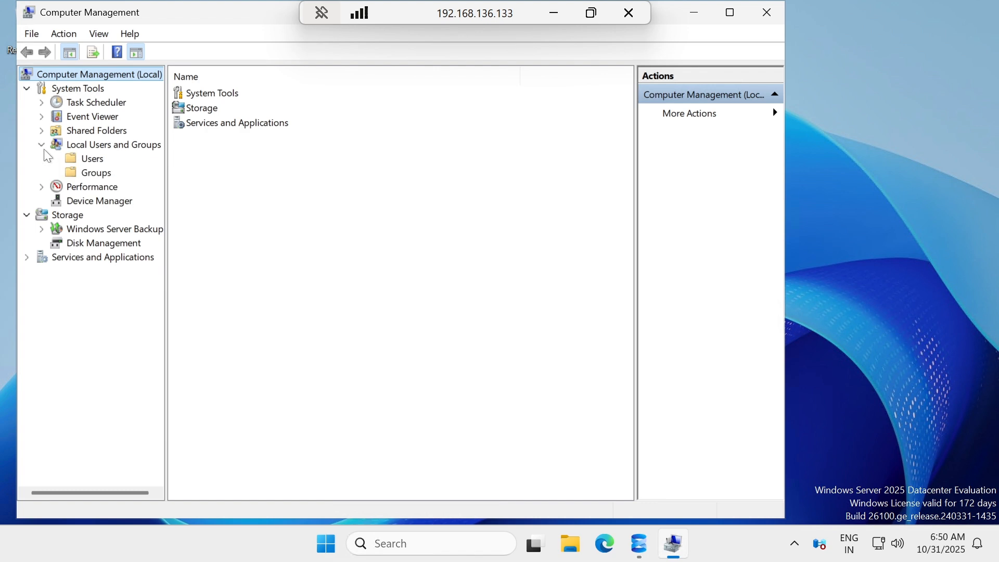
{"action": "left_click", "coordinate": [88, 161]}
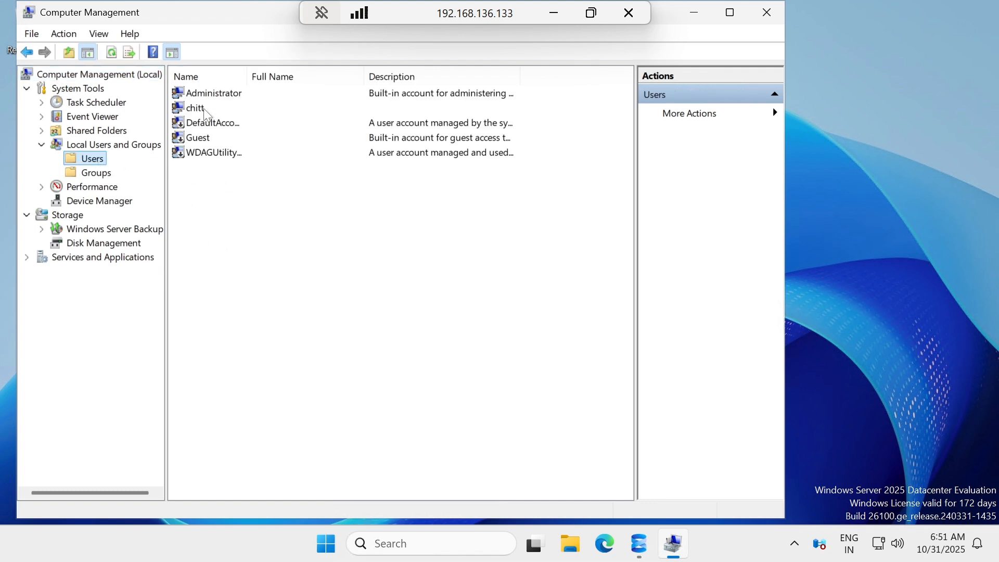
{"action": "right_click", "coordinate": [196, 180]}
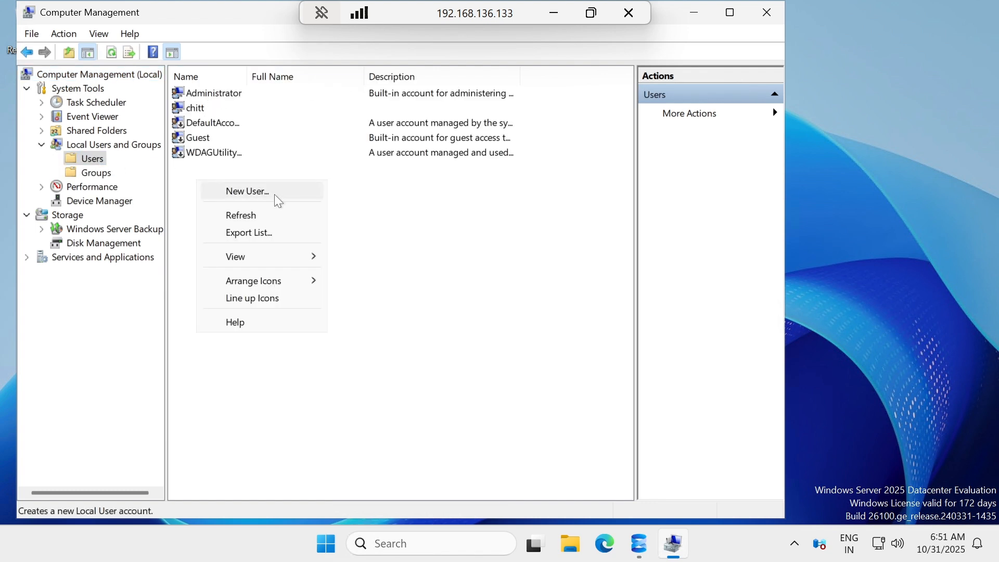
{"action": "left_click", "coordinate": [276, 193]}
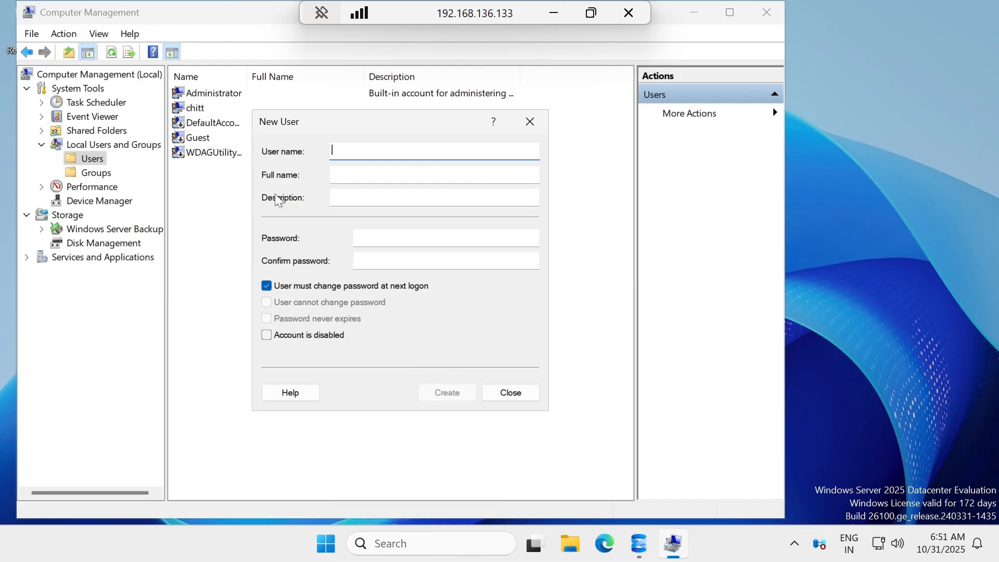
Create user repl_snapshot with a password, no forced change at logon, and Password never expires.
{"action": "type", "text": "re"}
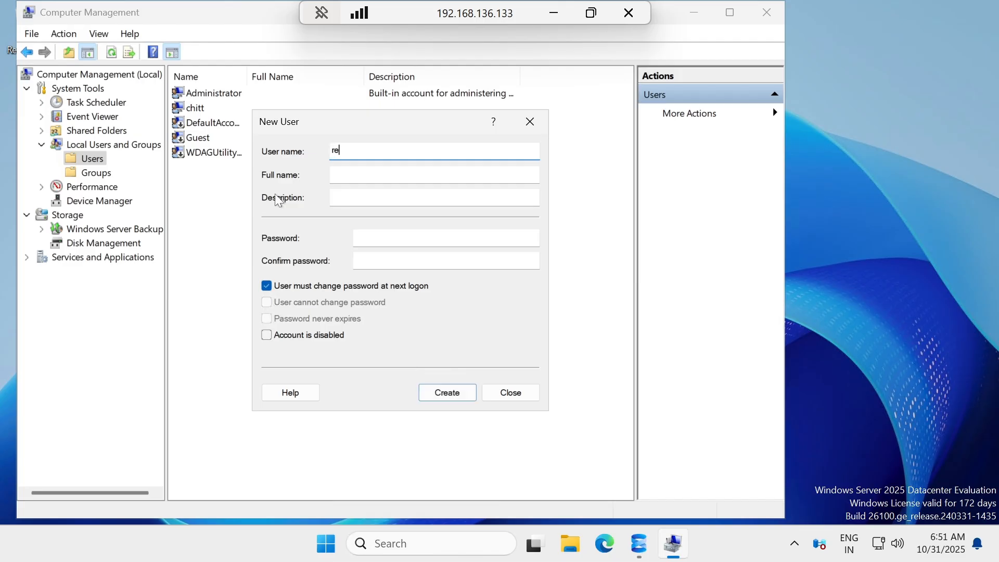
{"action": "type", "text": "pl"}
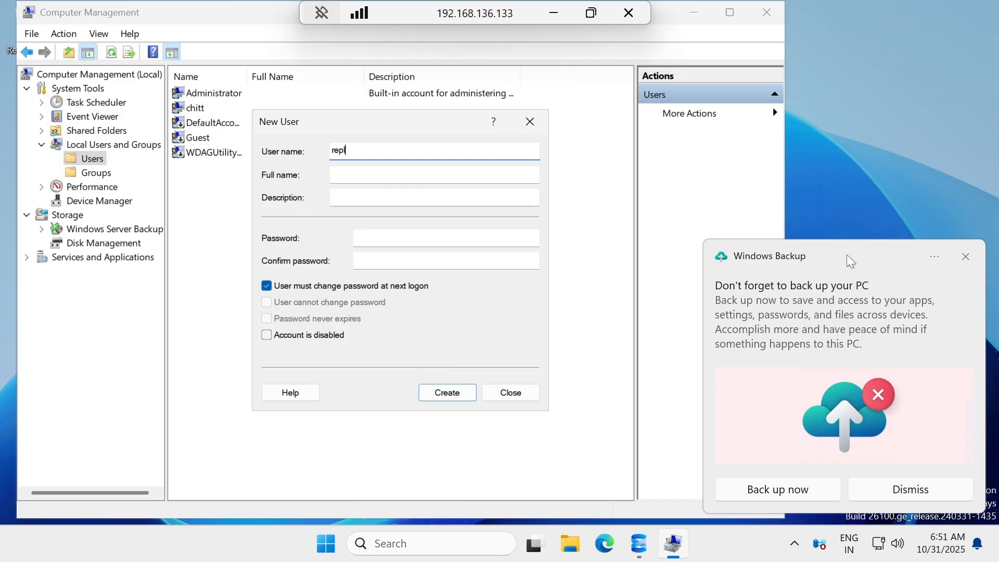
{"action": "left_click", "coordinate": [966, 257]}
{"action": "type", "text": "l"}
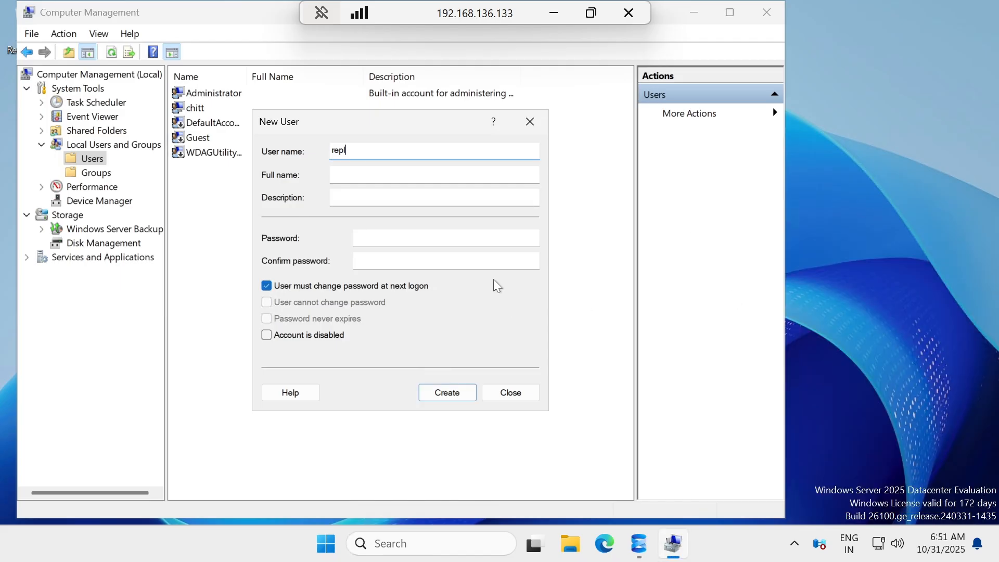
{"action": "type", "text": "_snapshot"}
{"action": "left_click", "coordinate": [333, 287]}
{"action": "left_click", "coordinate": [358, 238]}
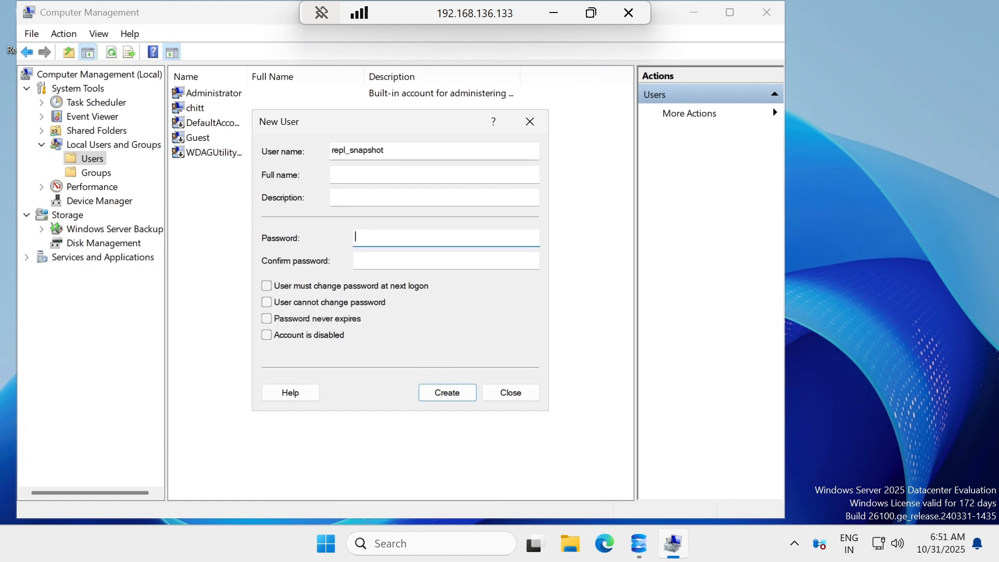
{"action": "type", "text": "•••••••••"}
{"action": "key", "text": "Tab"}
{"action": "type", "text": "•••••••••"}
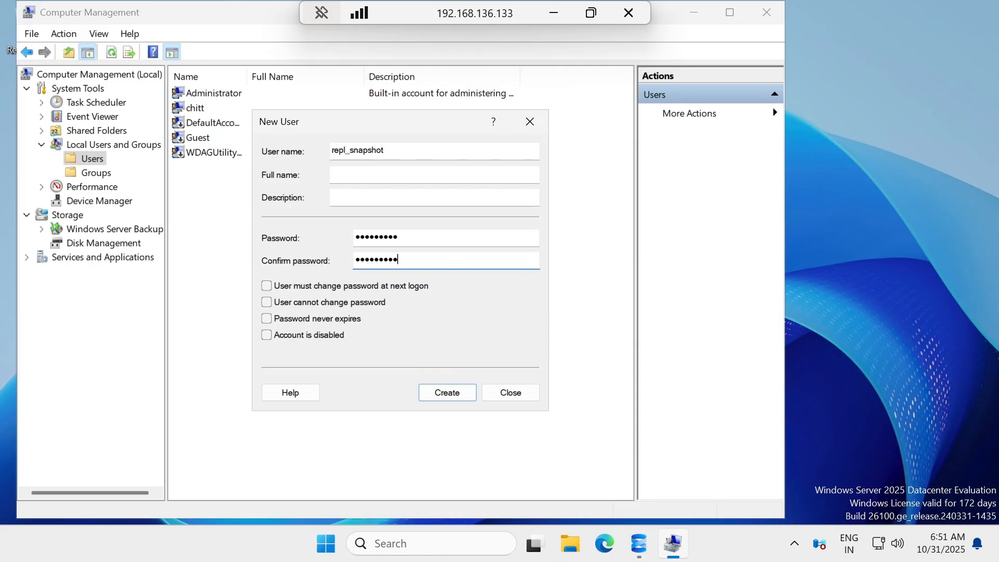
{"action": "left_click", "coordinate": [318, 319]}
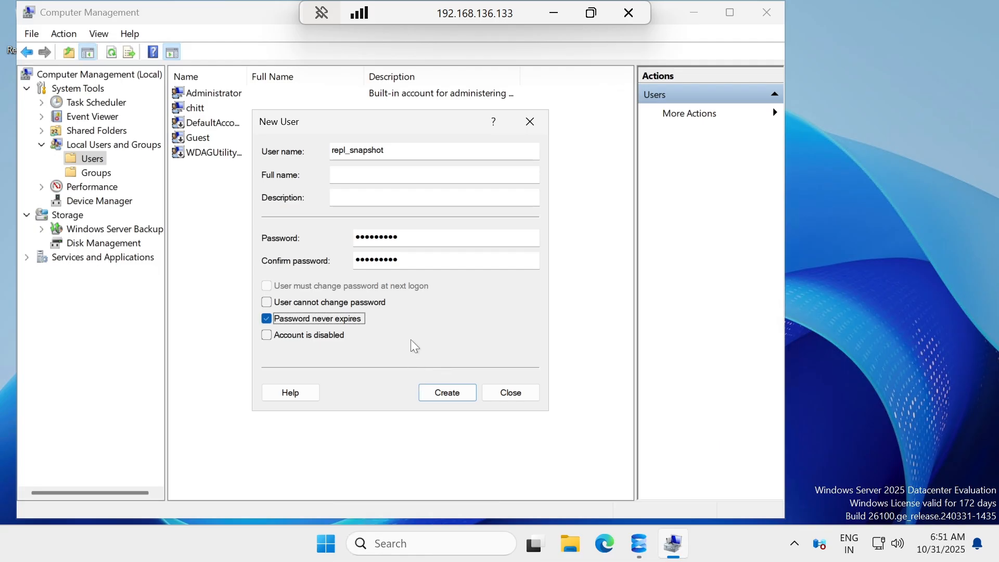
{"action": "left_click", "coordinate": [349, 150]}
{"action": "left_click_drag", "start_coordinate": [349, 150], "coordinate": [260, 173]}
{"action": "key", "text": "ctrl+c"}
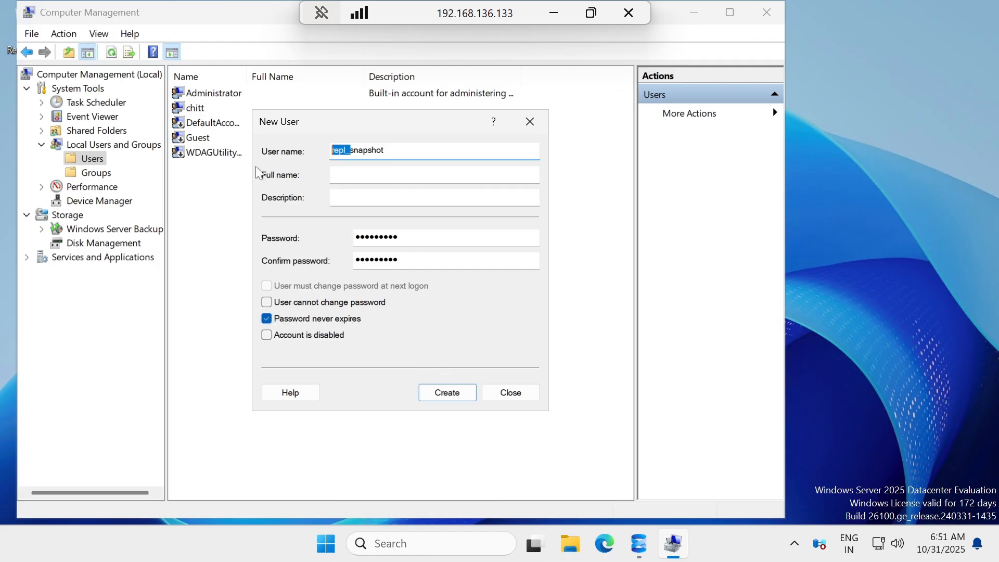
{"action": "left_click", "coordinate": [450, 397]}
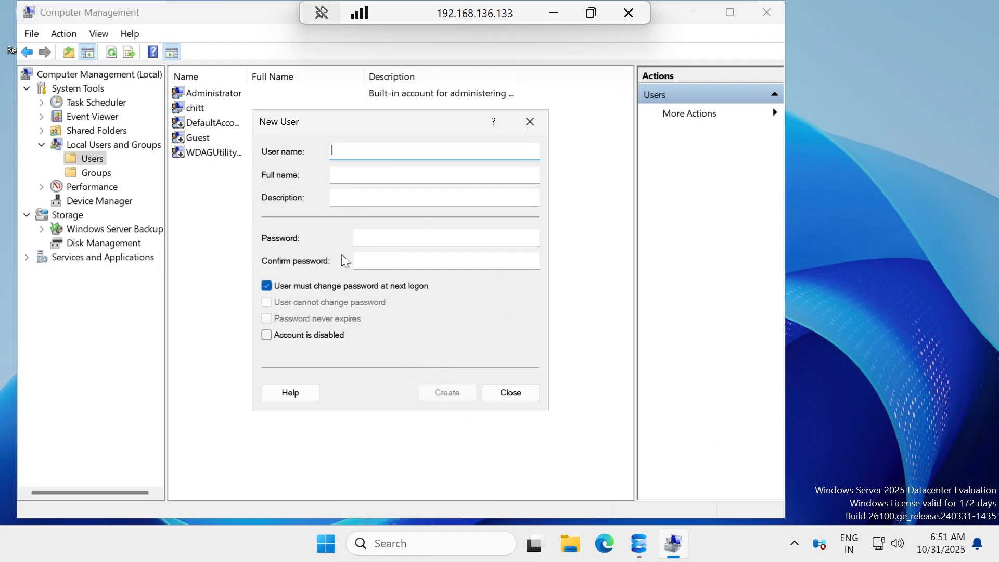
Create user repl_logreader with a password set to never expire.
{"action": "left_click", "coordinate": [265, 290]}
{"action": "left_click", "coordinate": [266, 287]}
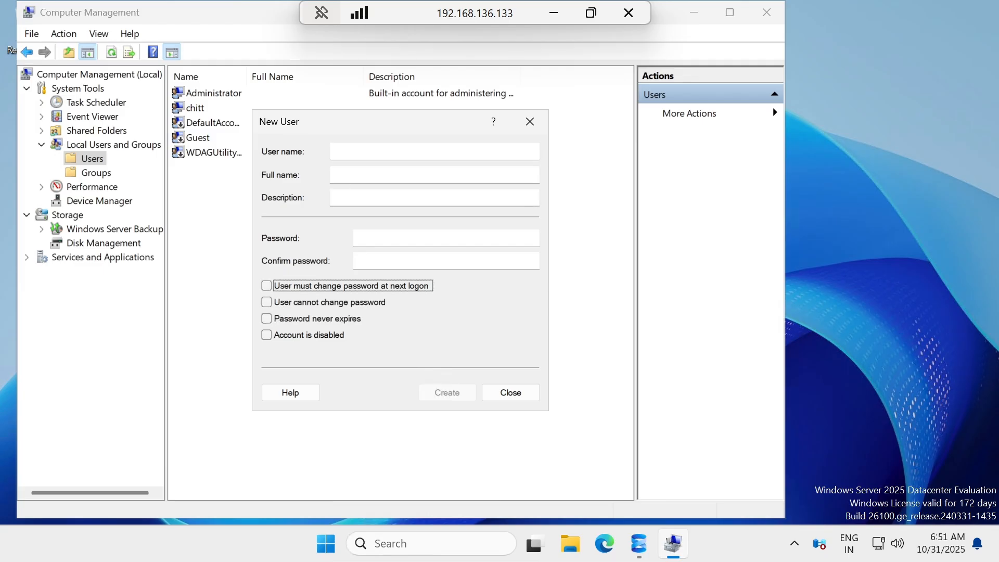
{"action": "left_click", "coordinate": [359, 152]}
{"action": "key", "text": "ctrl+v"}
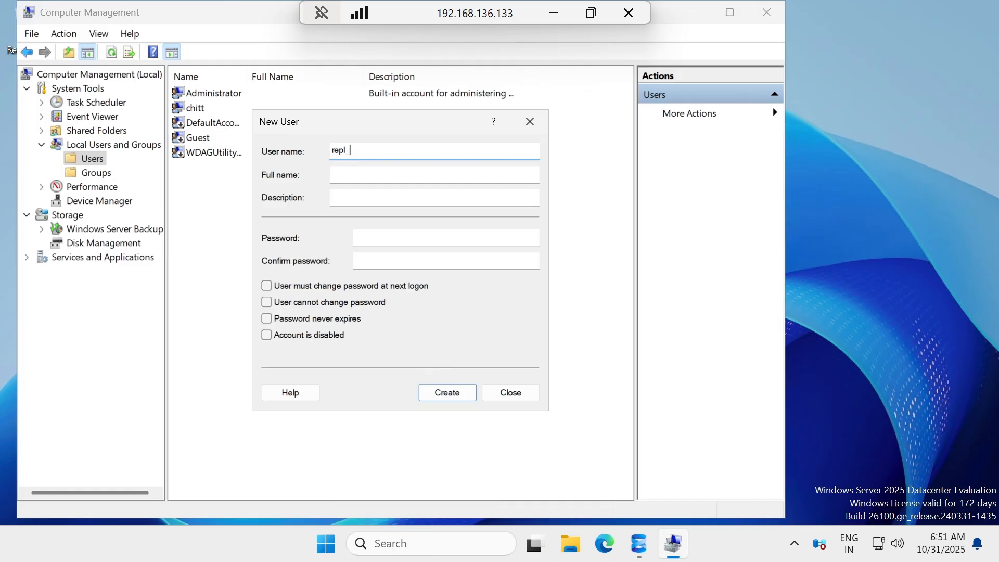
{"action": "type", "text": "logreader"}
{"action": "left_click", "coordinate": [364, 242]}
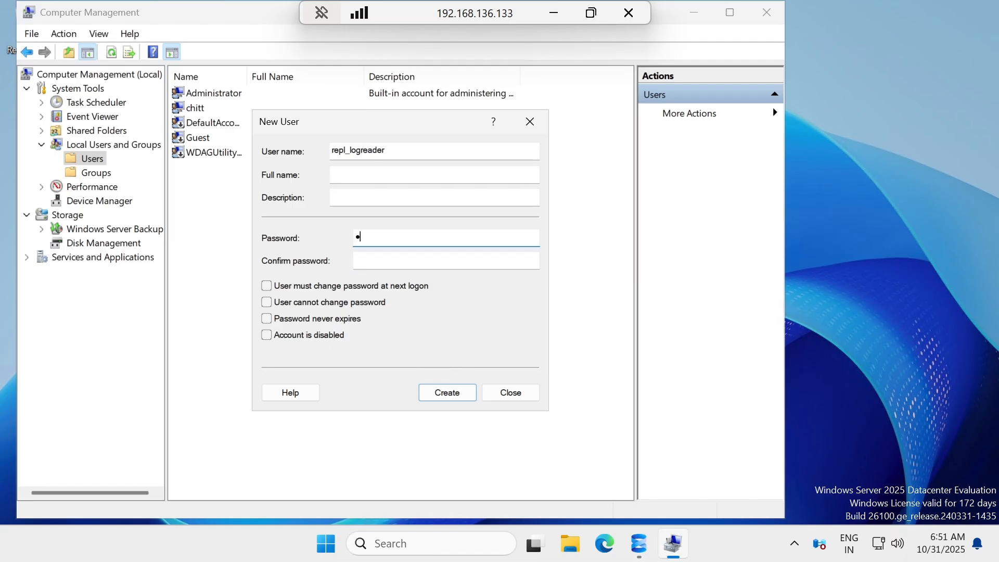
{"action": "key", "text": "Tab"}
{"action": "type", "text": "•"}
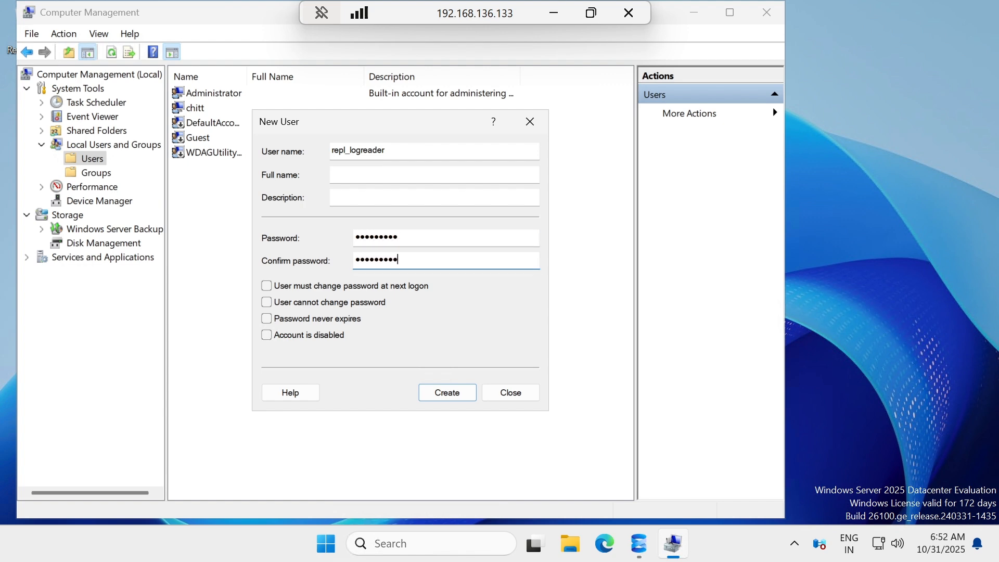
{"action": "left_click", "coordinate": [267, 318]}
{"action": "left_click", "coordinate": [440, 392]}
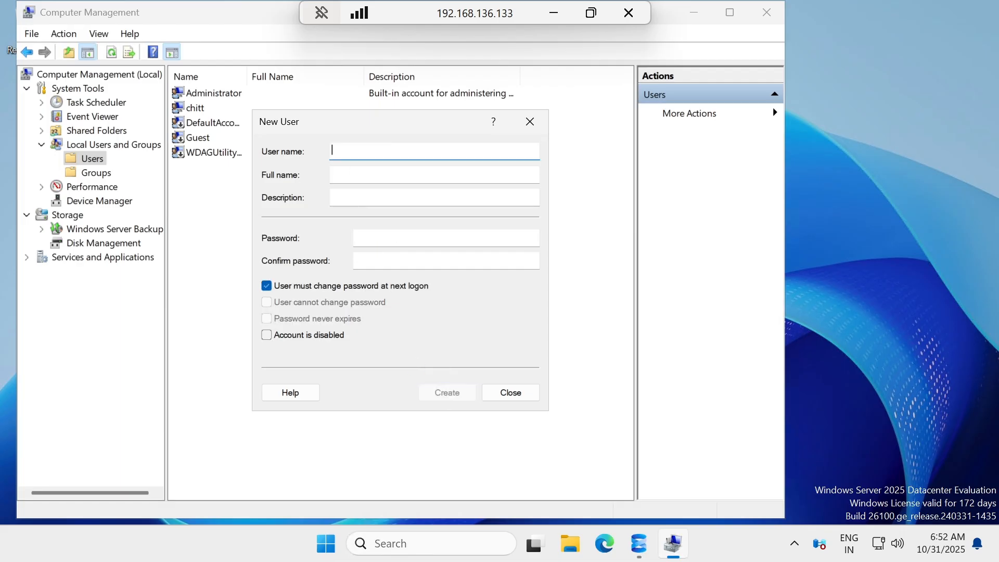
Create user repl_distribution with no forced change and Password never expires.
{"action": "type", "text": "repl_distribution"}
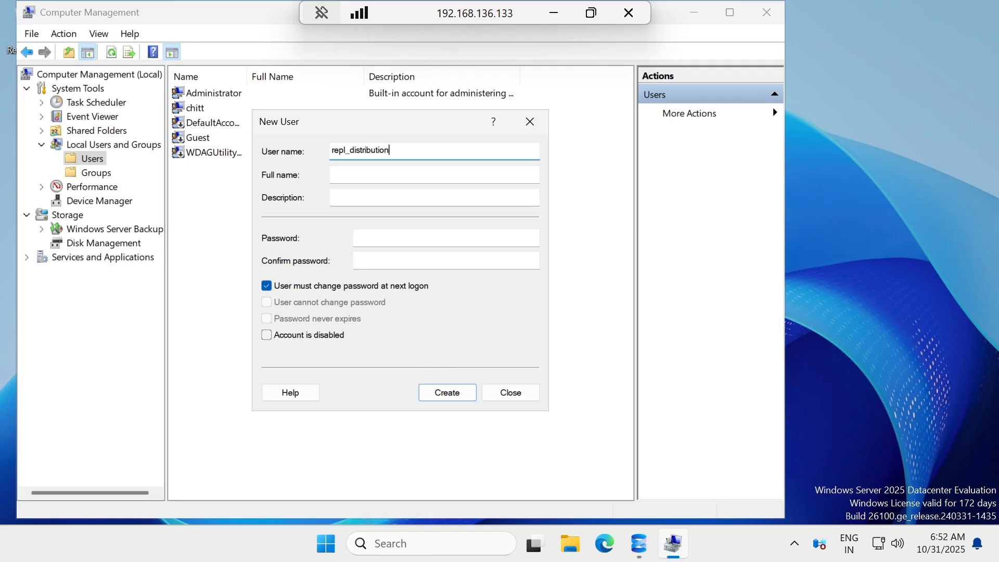
{"action": "left_click", "coordinate": [385, 238]}
{"action": "type", "text": "•"}
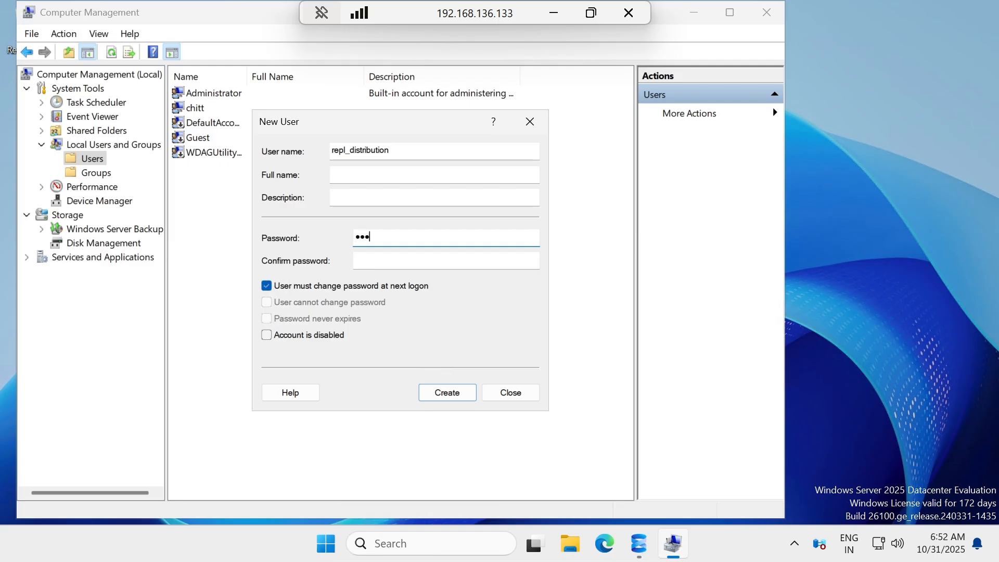
{"action": "type", "text": "••••••••"}
{"action": "key", "text": "Tab"}
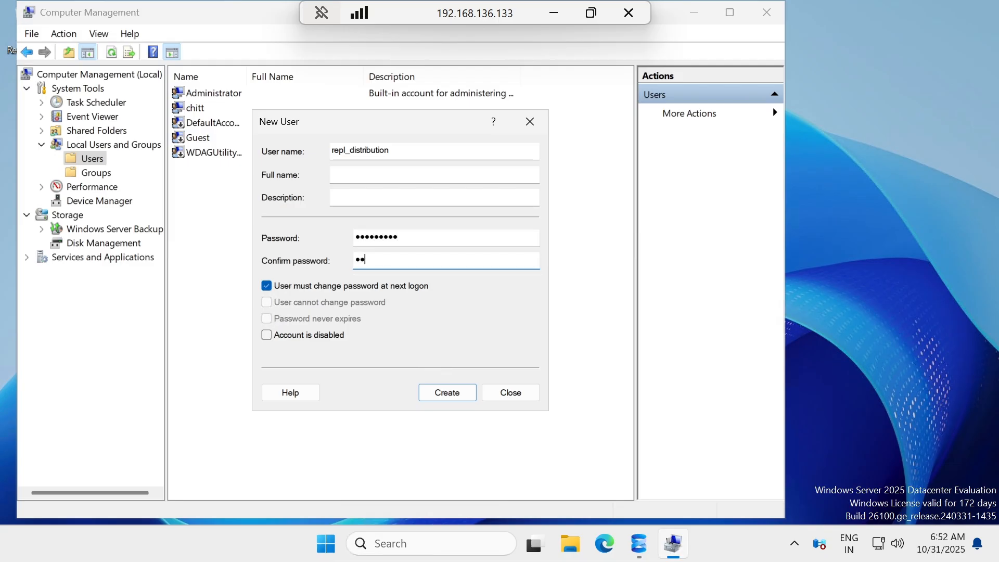
{"action": "left_click", "coordinate": [333, 287]}
{"action": "left_click", "coordinate": [319, 318]}
{"action": "left_click", "coordinate": [439, 393]}
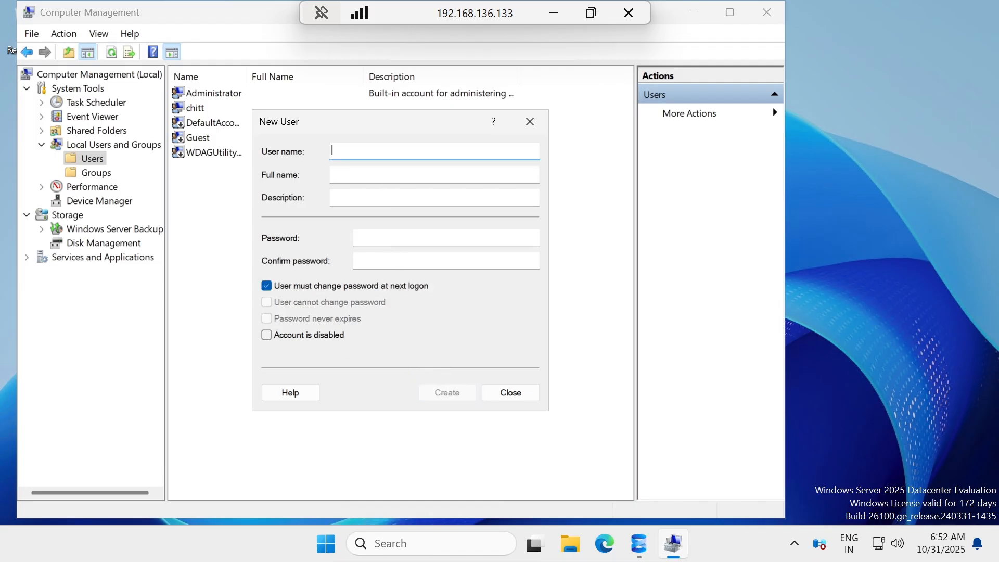
Create user repl_merge with a never-expiring password and close the New User form.
{"action": "type", "text": "repl_merge"}
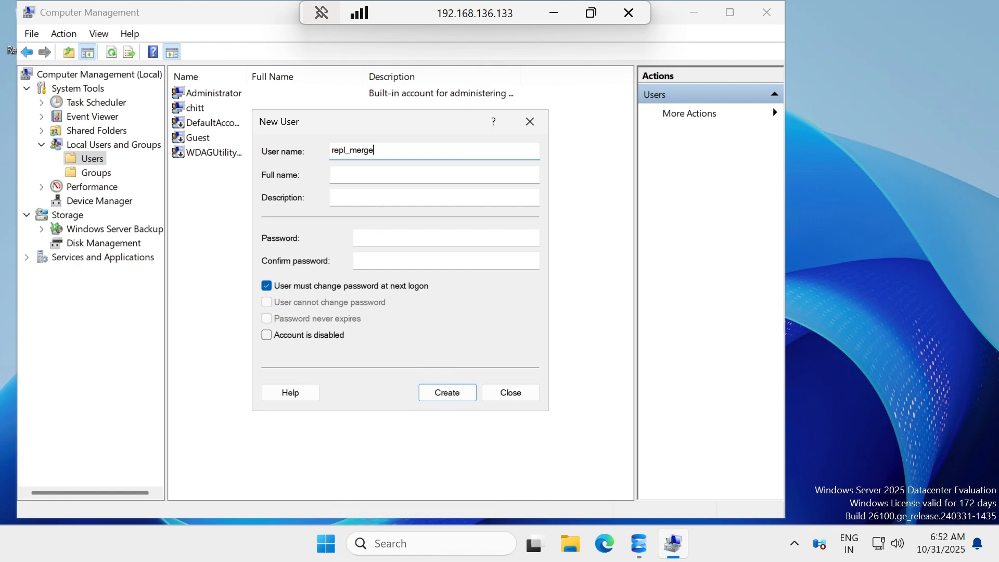
{"action": "left_click", "coordinate": [377, 237]}
{"action": "type", "text": "•••••••••"}
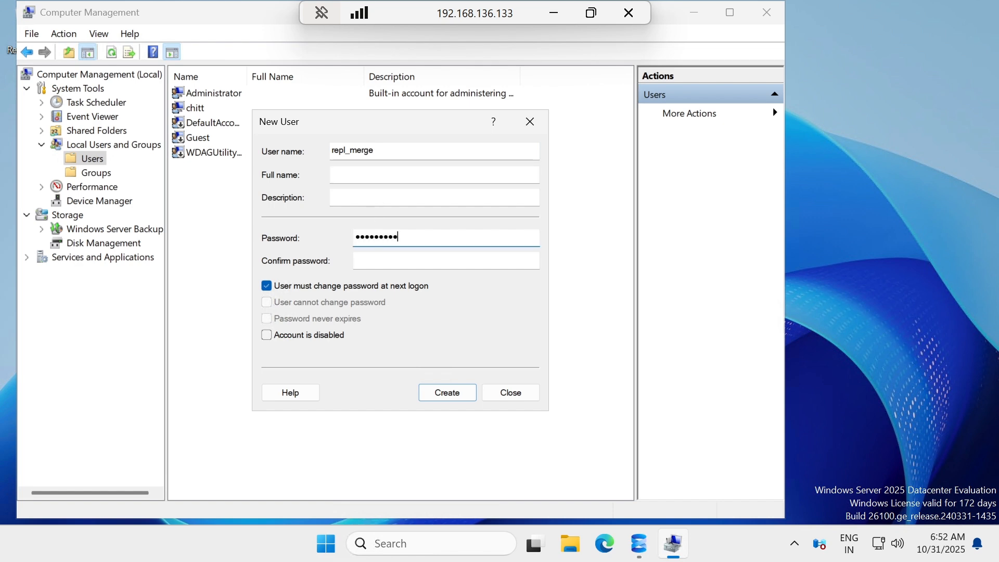
{"action": "key", "text": "Tab"}
{"action": "type", "text": "••••••"}
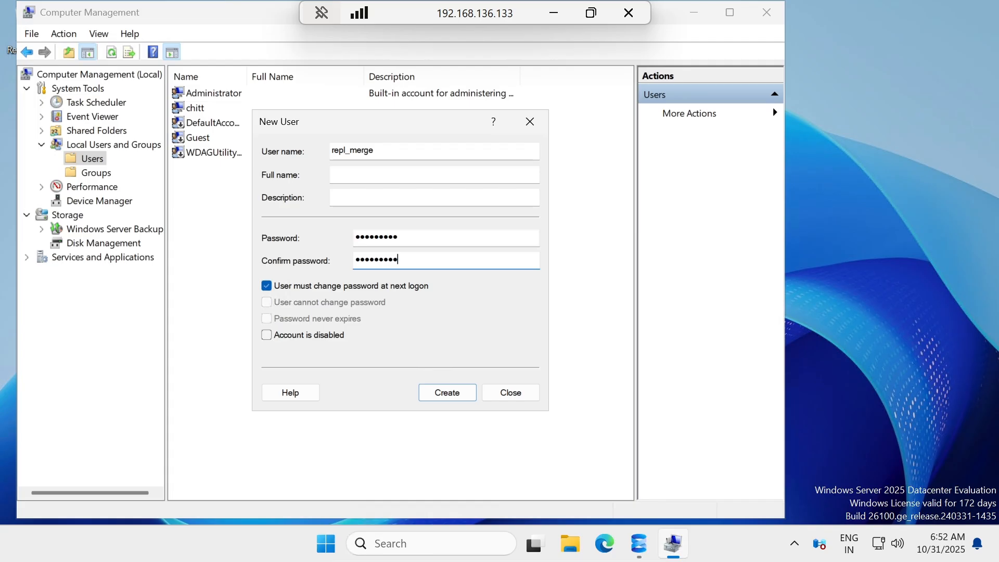
{"action": "left_click", "coordinate": [313, 287]}
{"action": "left_click", "coordinate": [302, 318]}
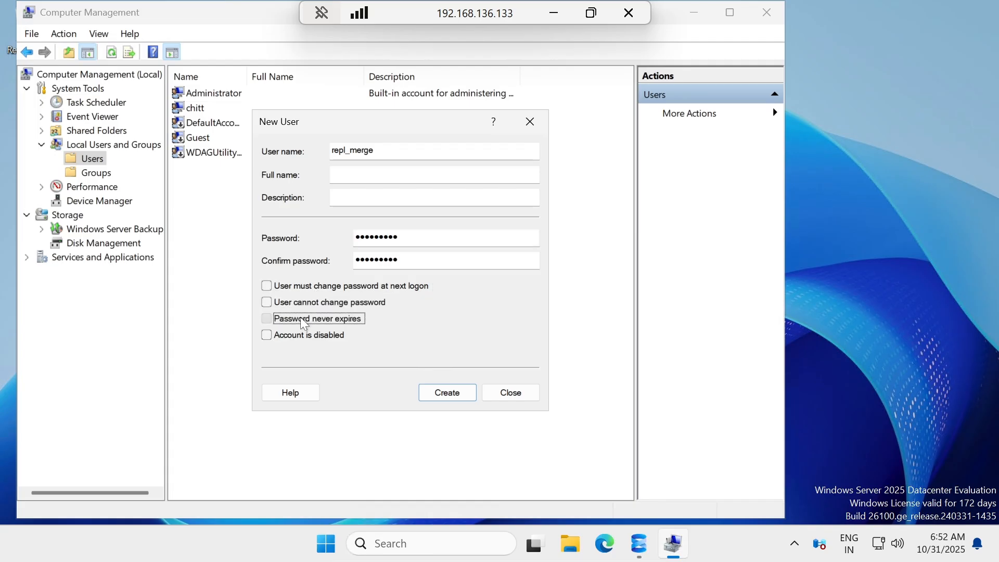
{"action": "left_click", "coordinate": [453, 393]}
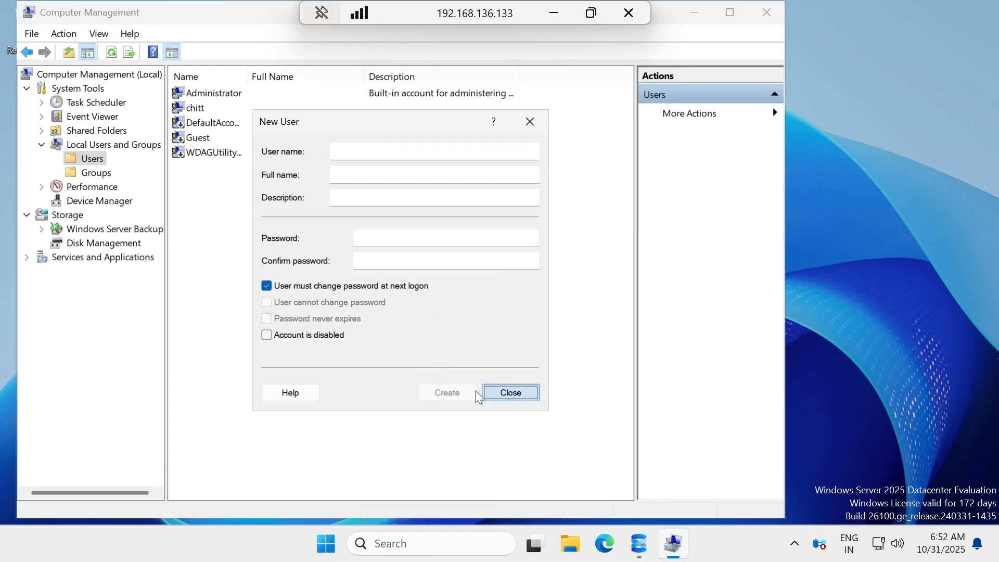
{"action": "left_click", "coordinate": [489, 393]}
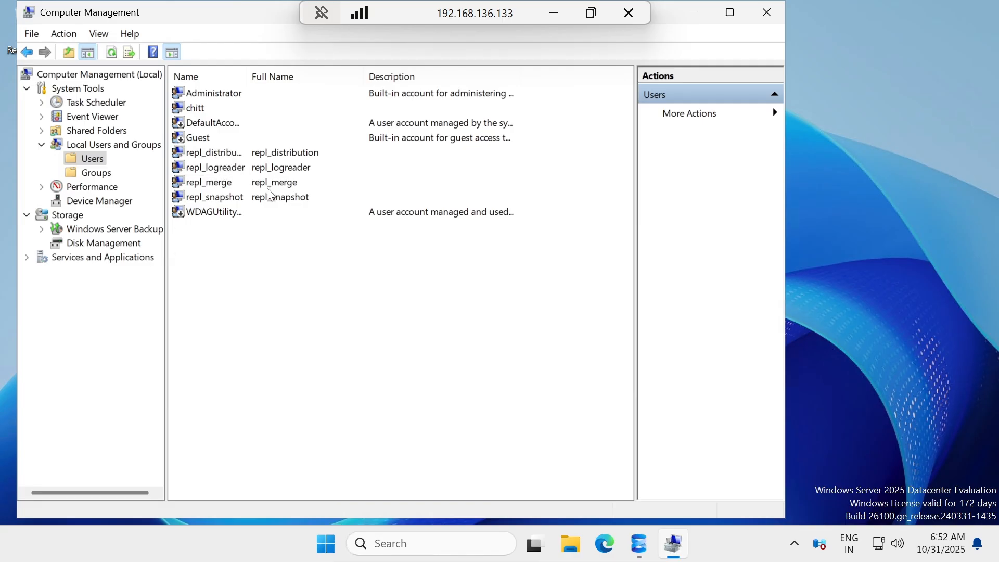
{"action": "left_click", "coordinate": [767, 17]}
{"action": "left_click", "coordinate": [561, 15]}
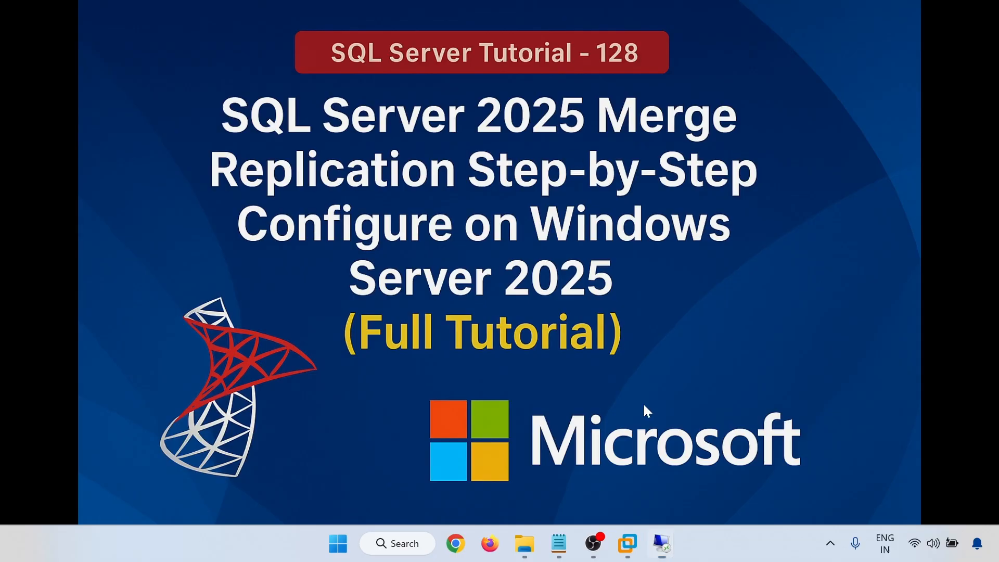
{"action": "mouse_move", "coordinate": [663, 544]}
{"action": "left_click", "coordinate": [572, 458]}
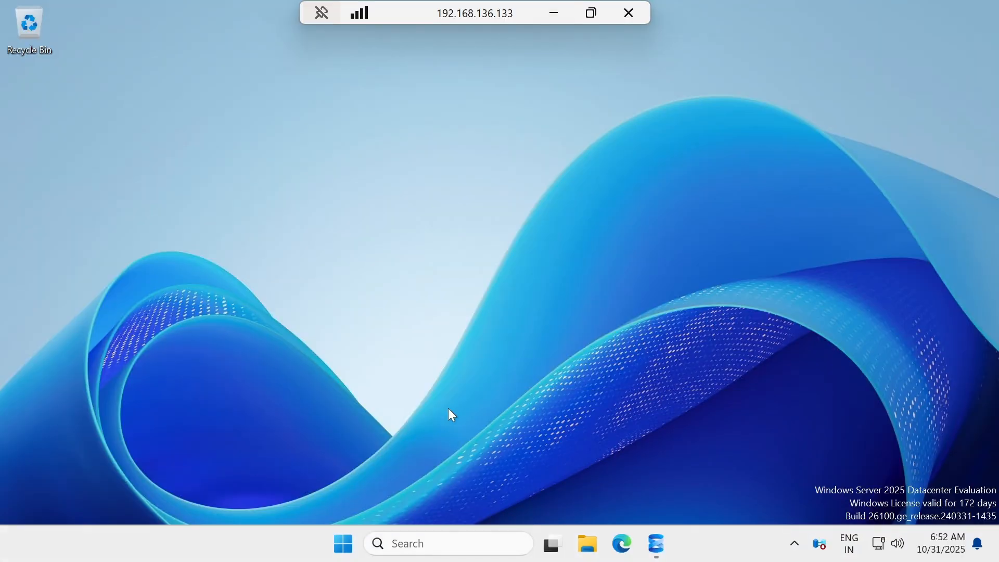
{"action": "left_click", "coordinate": [578, 16]}
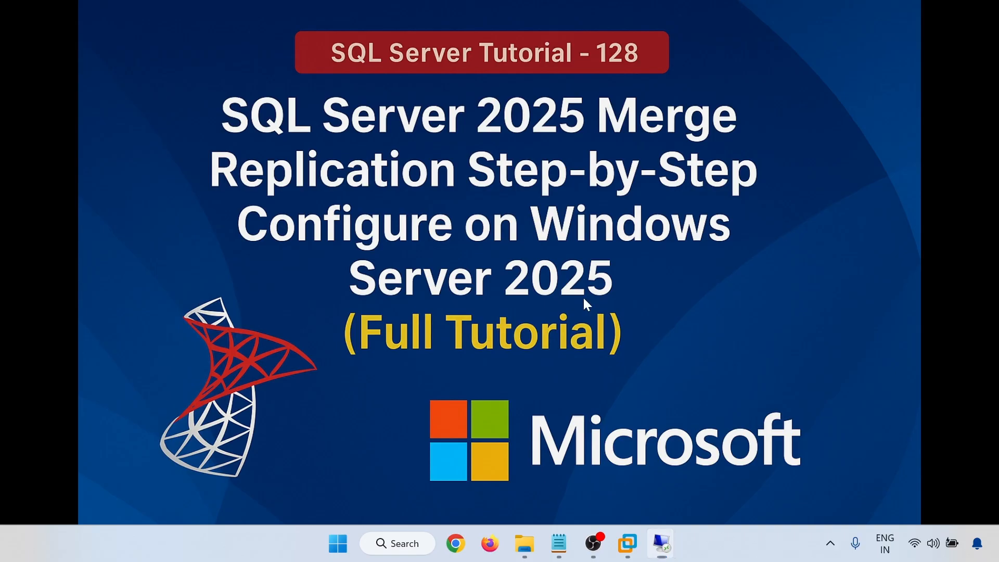
{"action": "left_click", "coordinate": [558, 544]}
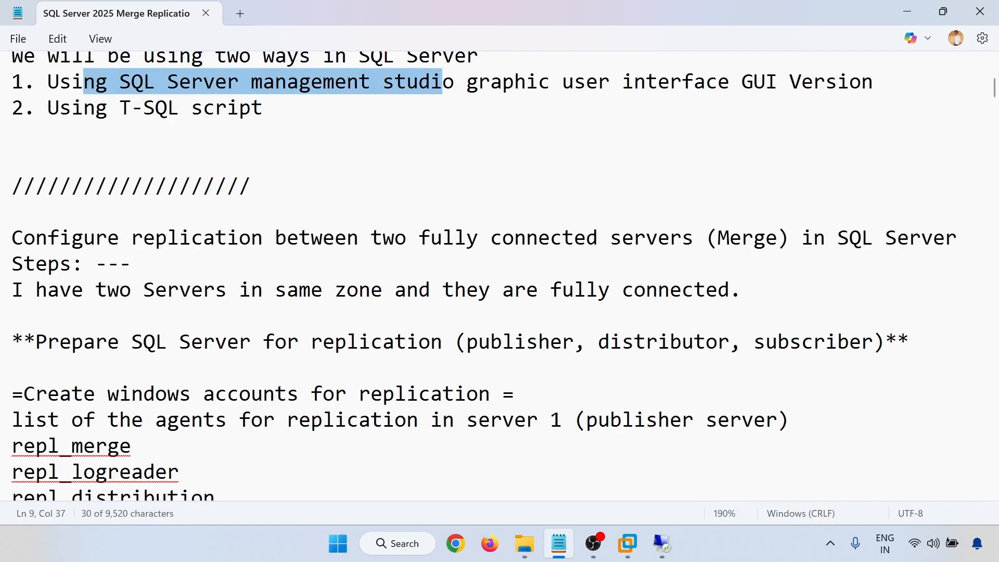
{"action": "scroll", "coordinate": [483, 276], "scroll_direction": "down", "scroll_amount": 3}
{"action": "left_click_drag", "start_coordinate": [60, 212], "coordinate": [107, 289]}
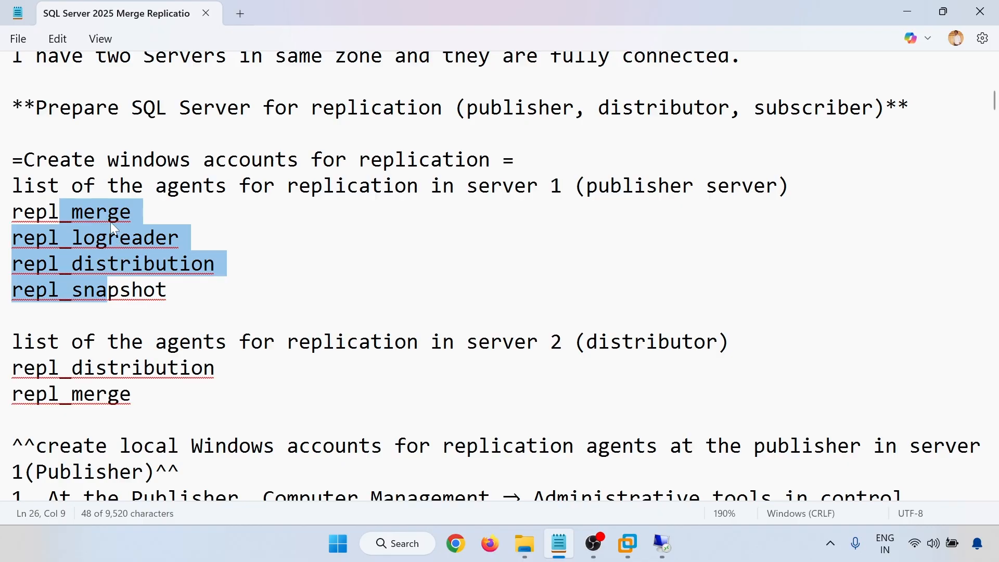
{"action": "scroll", "coordinate": [494, 276], "scroll_direction": "down", "scroll_amount": 1}
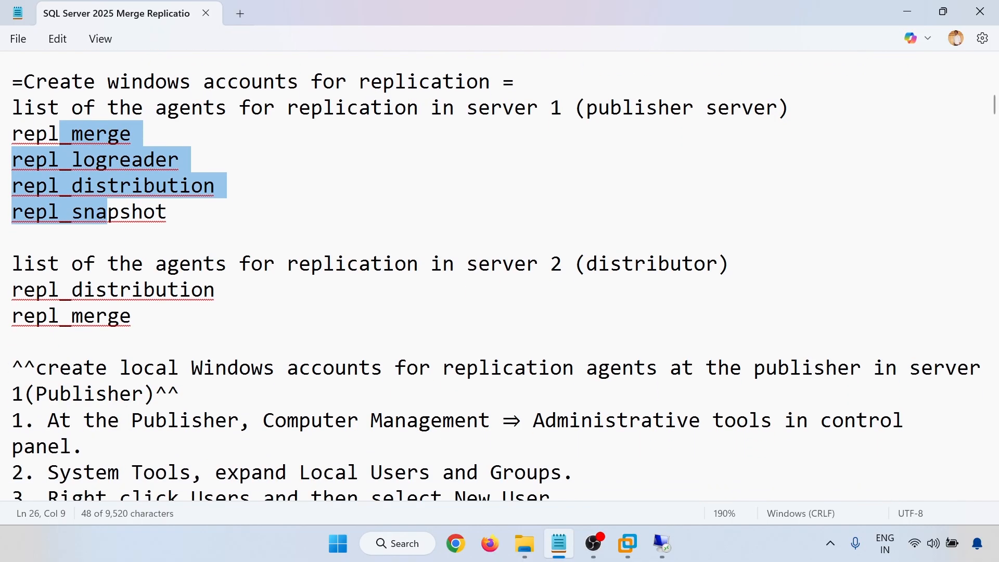
{"action": "scroll", "coordinate": [494, 275], "scroll_direction": "down", "scroll_amount": 4}
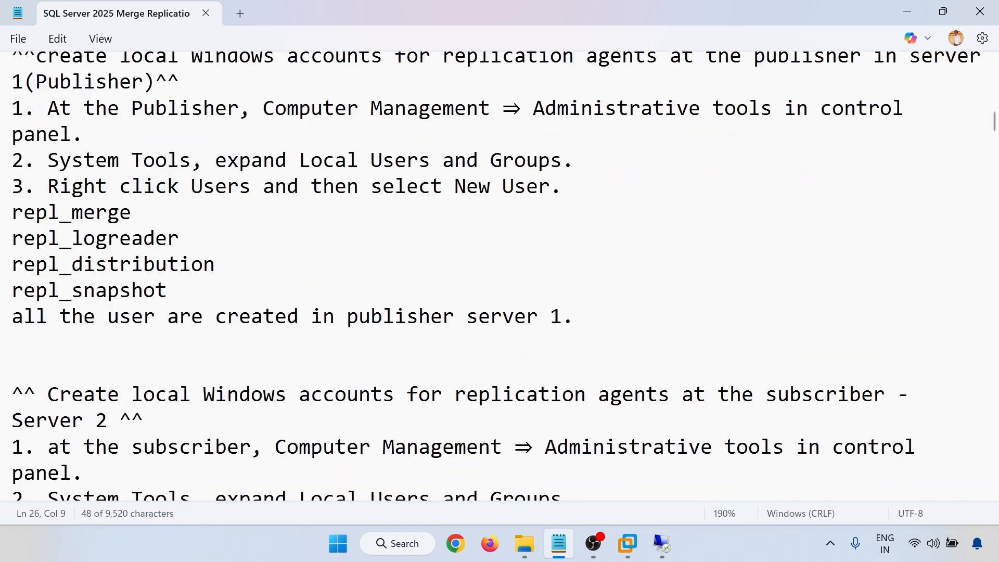
{"action": "left_click_drag", "start_coordinate": [95, 212], "coordinate": [119, 290]}
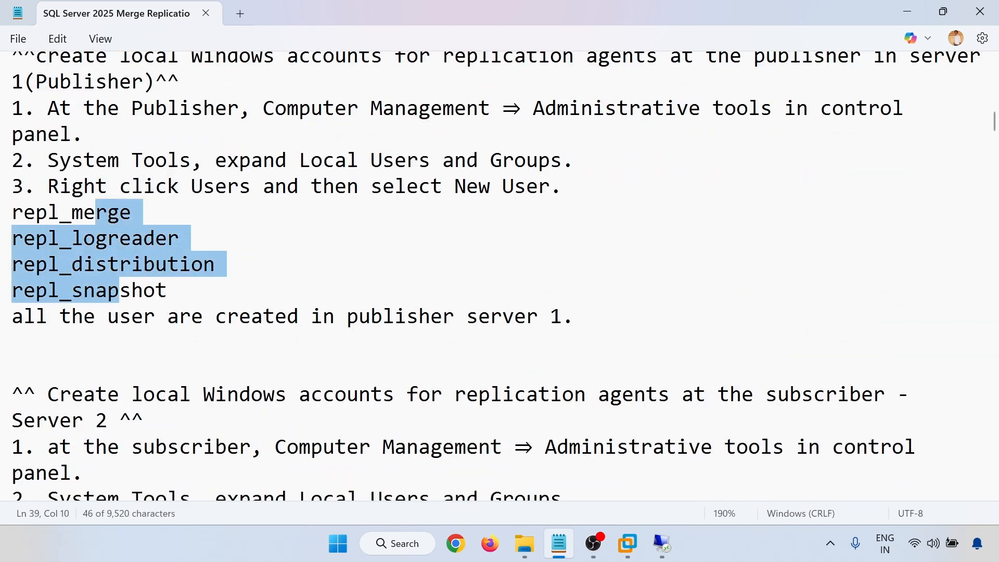
{"action": "left_click_drag", "start_coordinate": [454, 316], "coordinate": [572, 312]}
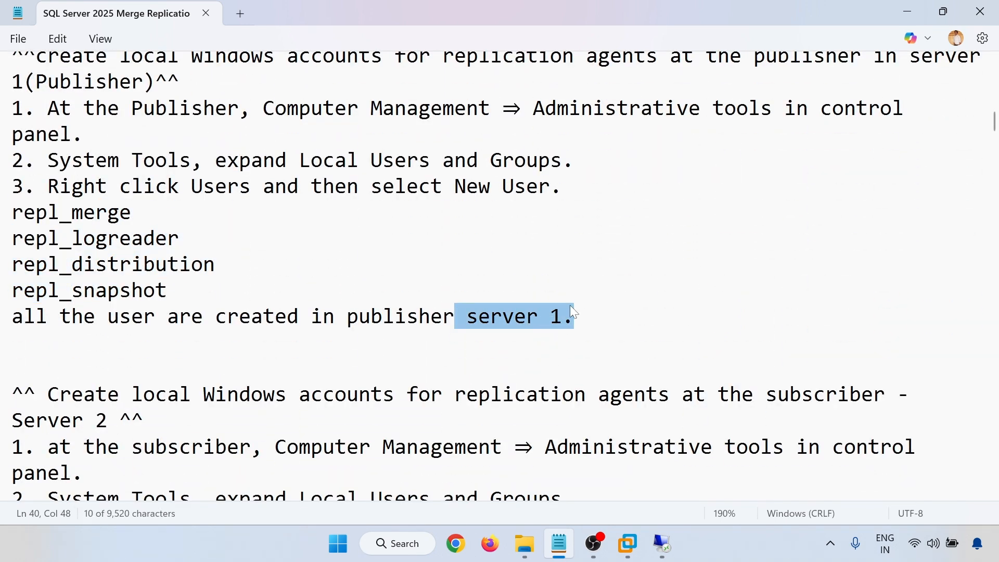
{"action": "scroll", "coordinate": [572, 313], "scroll_direction": "down", "scroll_amount": 2}
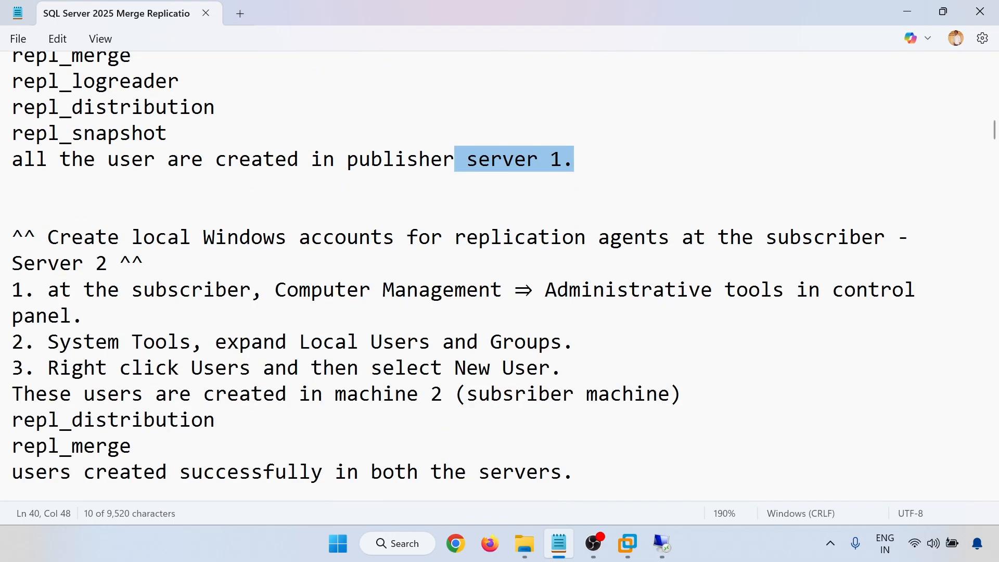
{"action": "scroll", "coordinate": [463, 274], "scroll_direction": "down", "scroll_amount": 1}
{"action": "left_click_drag", "start_coordinate": [131, 368], "coordinate": [13, 342]}
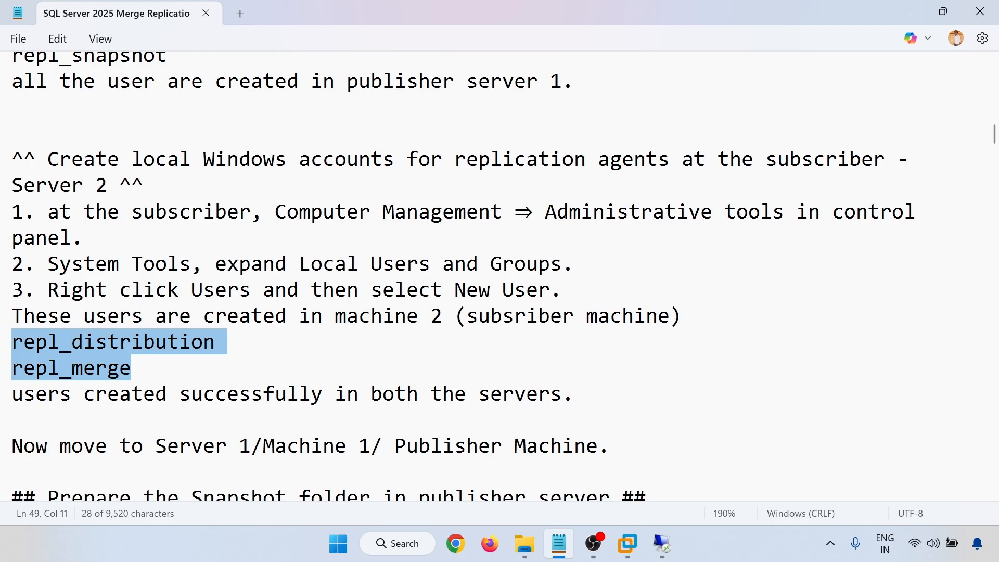
{"action": "mouse_move", "coordinate": [661, 542]}
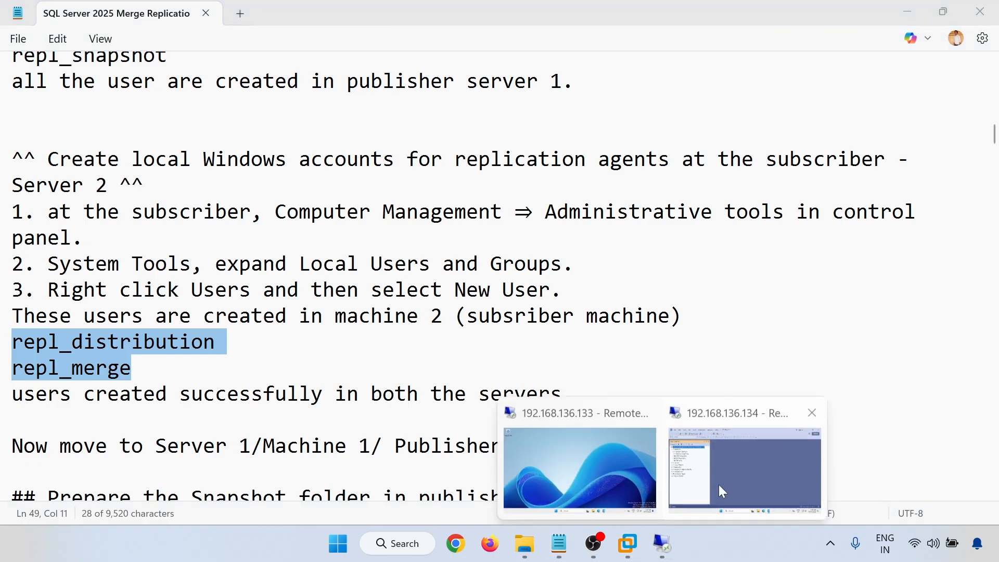
On the 192.168.136.134 session, launch Computer Management from Server Manager's Tools menu.
{"action": "left_click", "coordinate": [719, 485]}
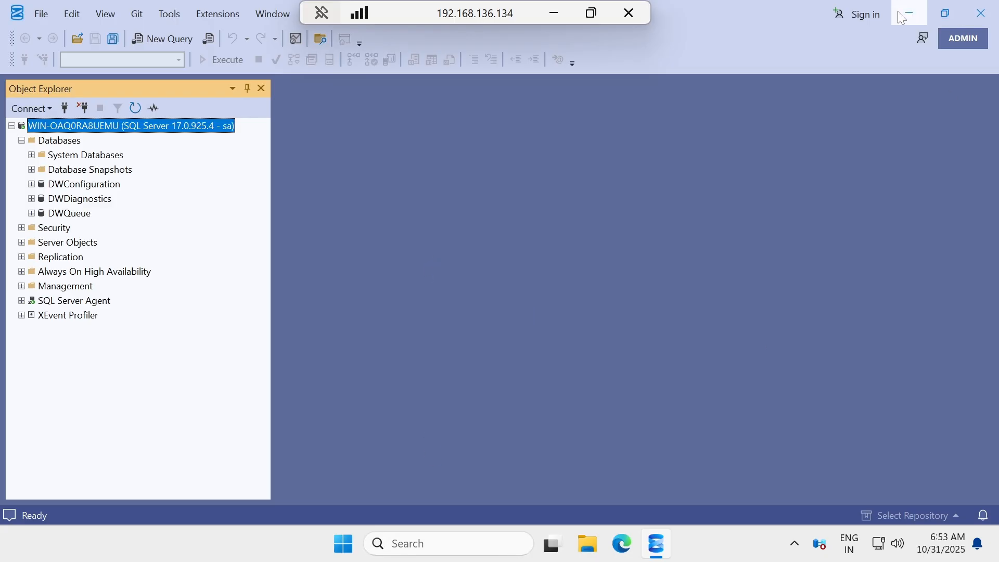
{"action": "left_click", "coordinate": [909, 13]}
{"action": "left_click", "coordinate": [342, 544]}
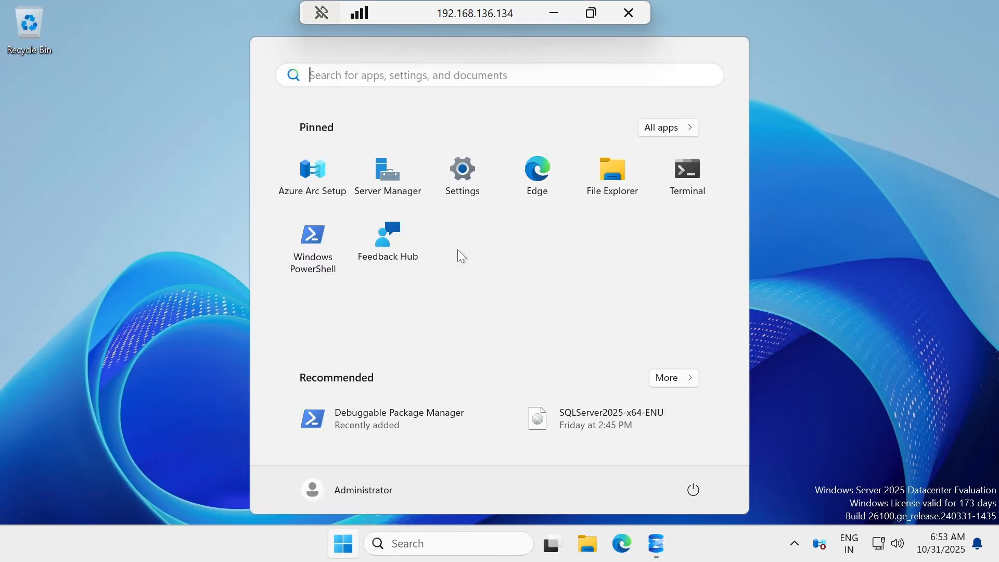
{"action": "left_click", "coordinate": [386, 172]}
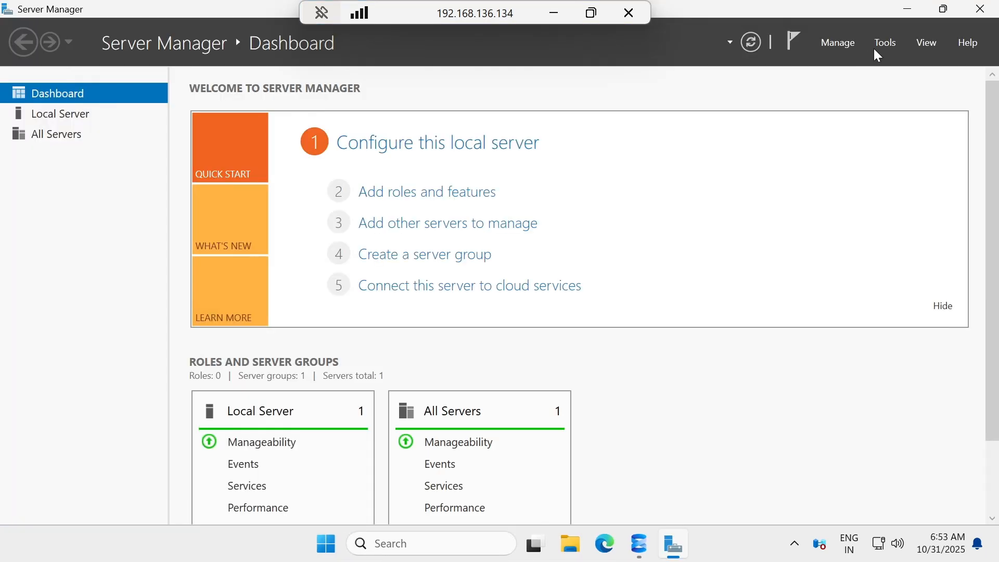
{"action": "left_click", "coordinate": [884, 42]}
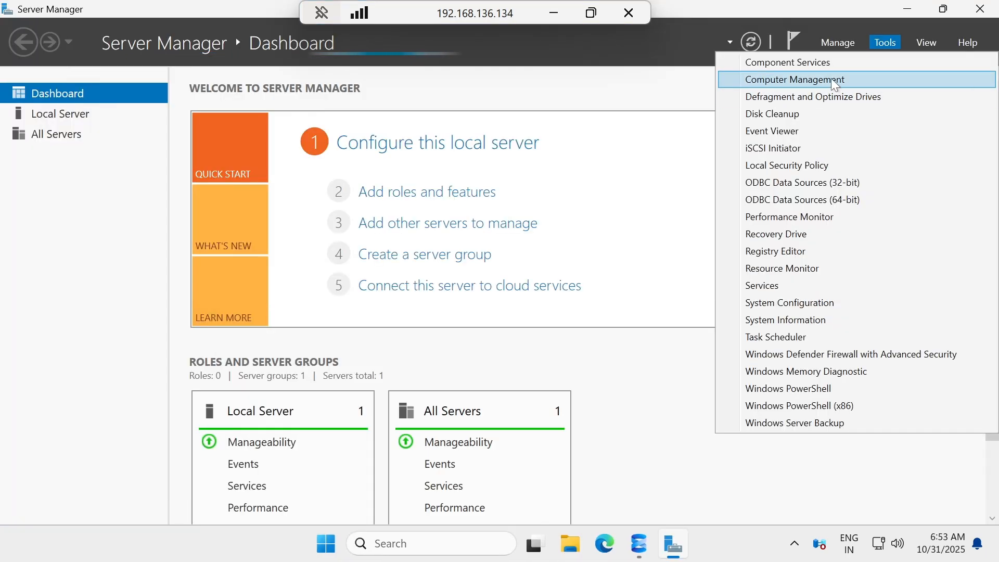
{"action": "left_click", "coordinate": [769, 80]}
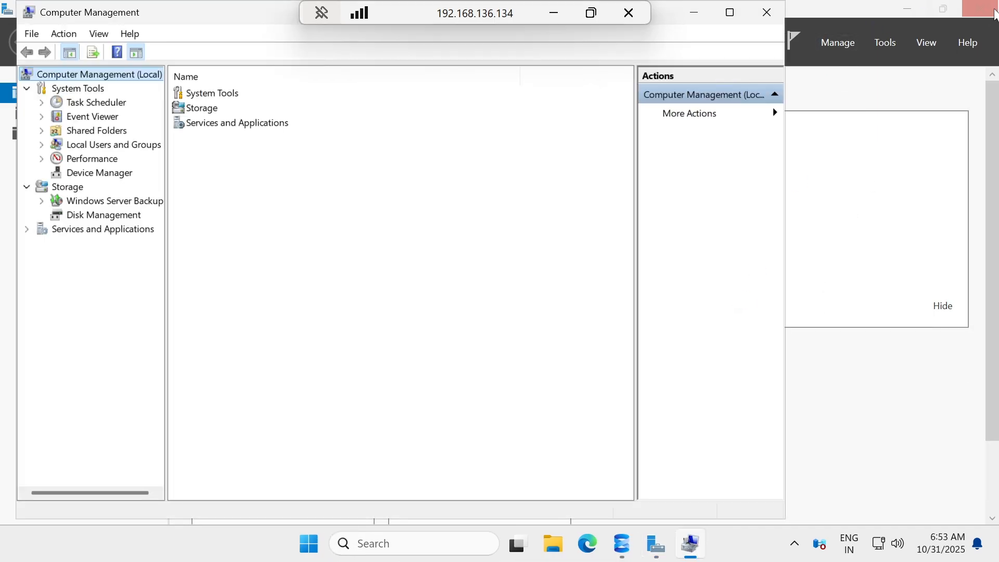
Close Server Manager and start a new user under Local Users and Groups > Users.
{"action": "left_click", "coordinate": [980, 14]}
{"action": "left_click", "coordinate": [99, 146]}
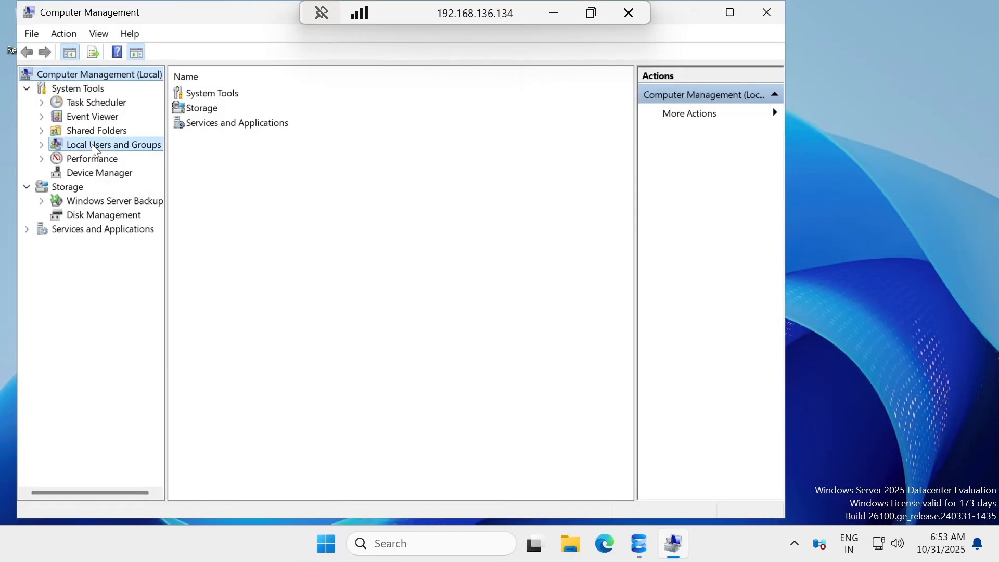
{"action": "double_click", "coordinate": [200, 99]}
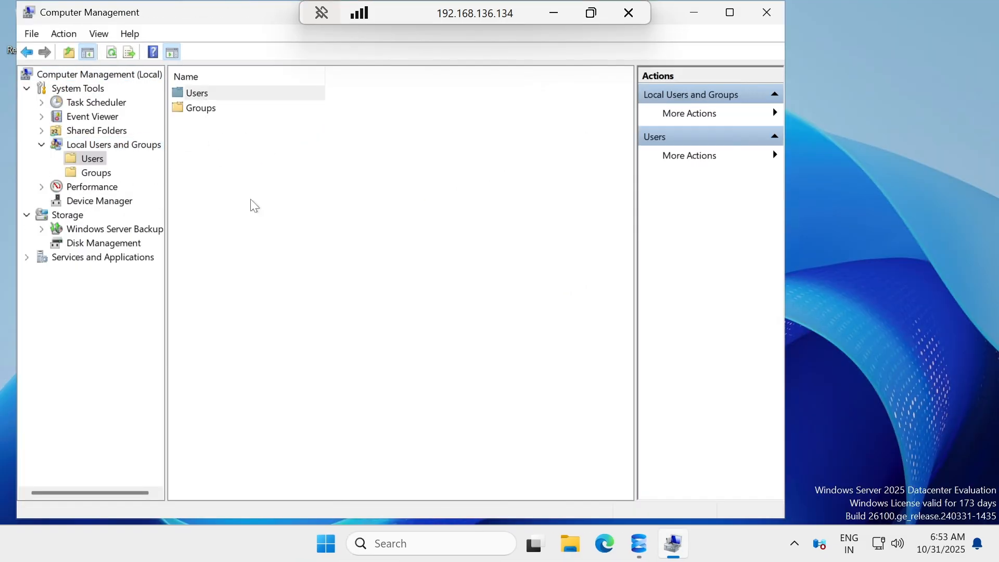
{"action": "right_click", "coordinate": [224, 210]}
{"action": "left_click", "coordinate": [307, 221]}
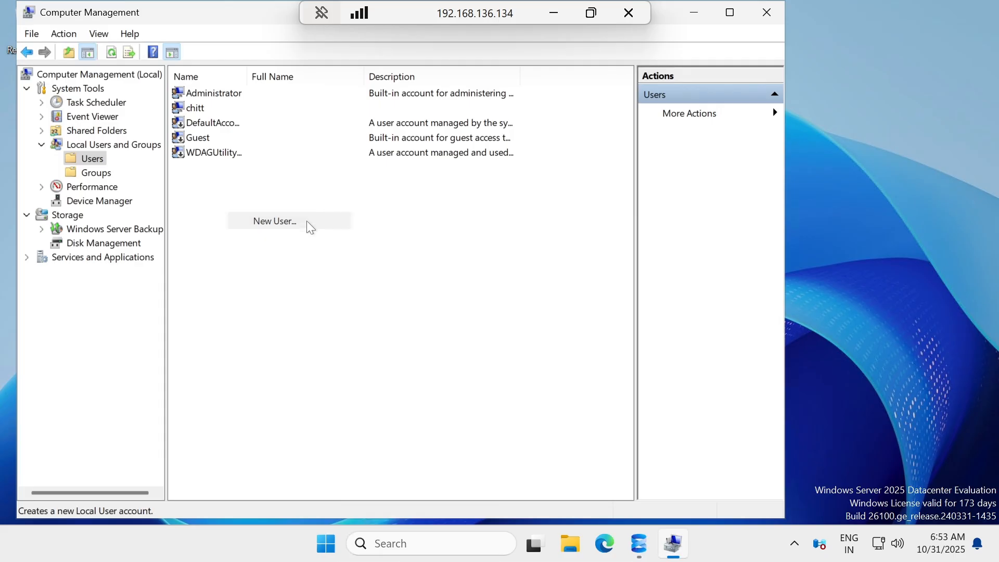
Create local user repl_distribution with a password that never expires.
{"action": "type", "text": "repl_"}
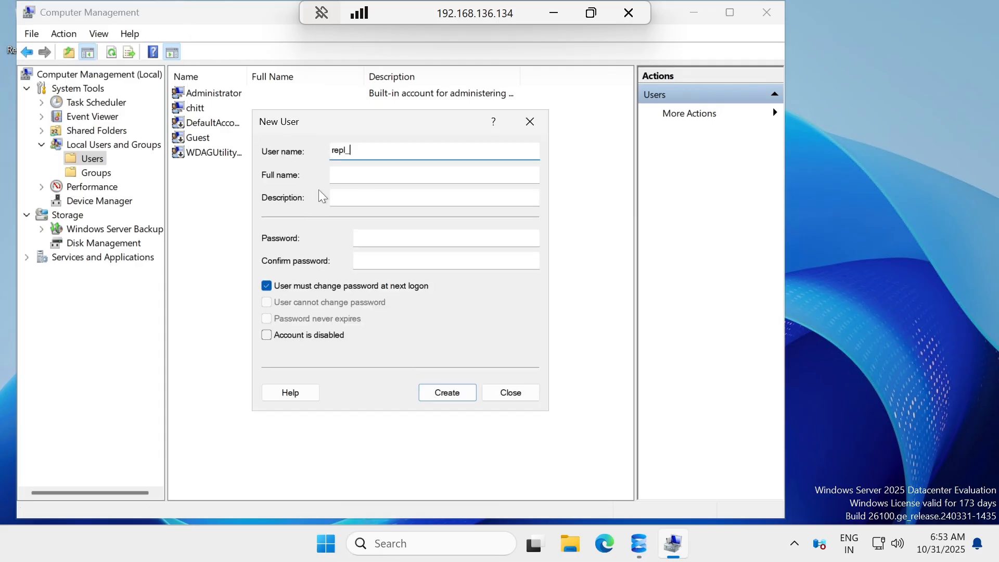
{"action": "type", "text": "distribution"}
{"action": "left_click", "coordinate": [300, 285]}
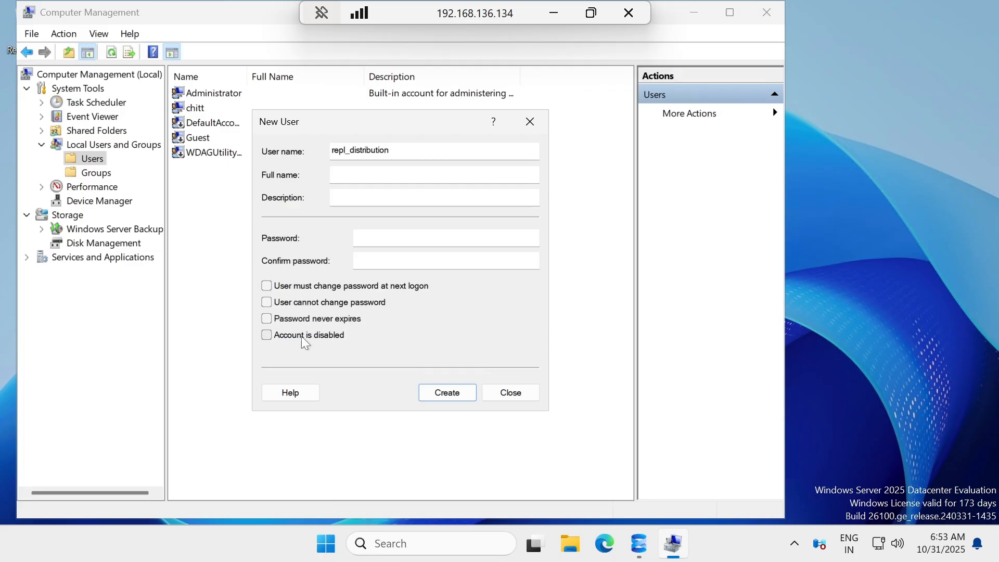
{"action": "left_click", "coordinate": [302, 323]}
{"action": "left_click", "coordinate": [375, 244]}
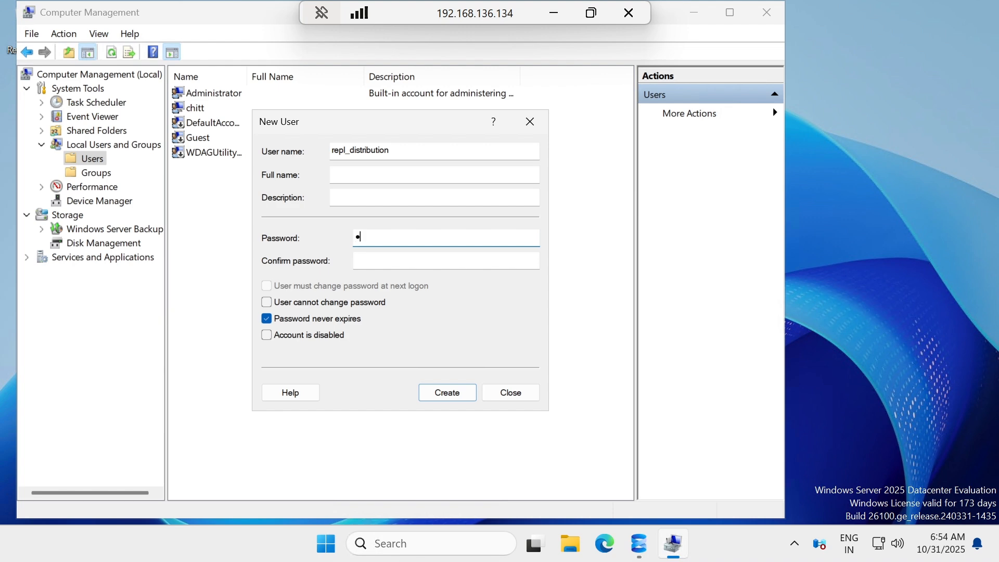
{"action": "key", "text": "Tab"}
{"action": "type", "text": "P"}
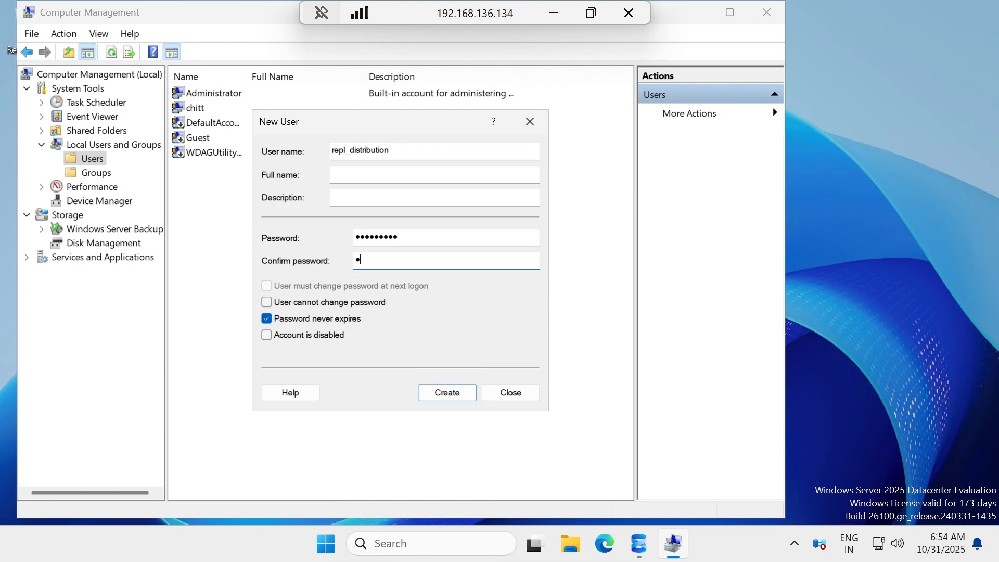
{"action": "left_click", "coordinate": [443, 392]}
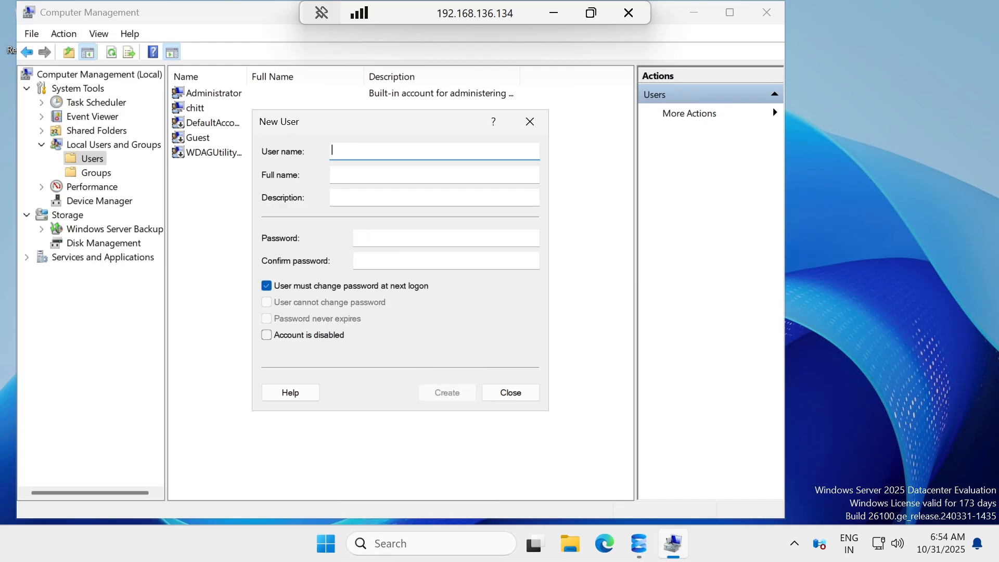
Create local user repl_merge with a never-expiring password, then close Computer Management.
{"action": "type", "text": "repl_merge"}
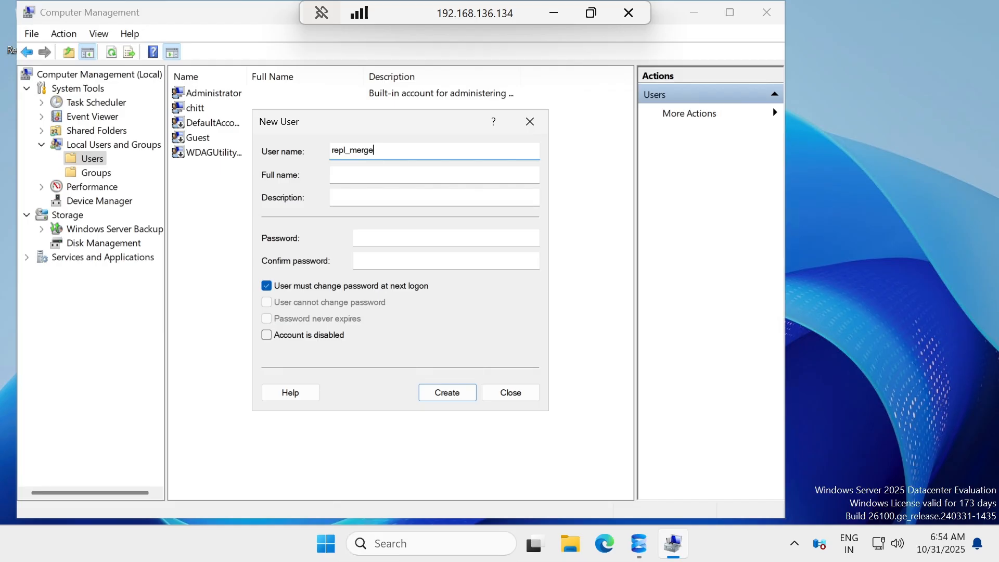
{"action": "left_click", "coordinate": [355, 286]}
{"action": "left_click", "coordinate": [312, 318]}
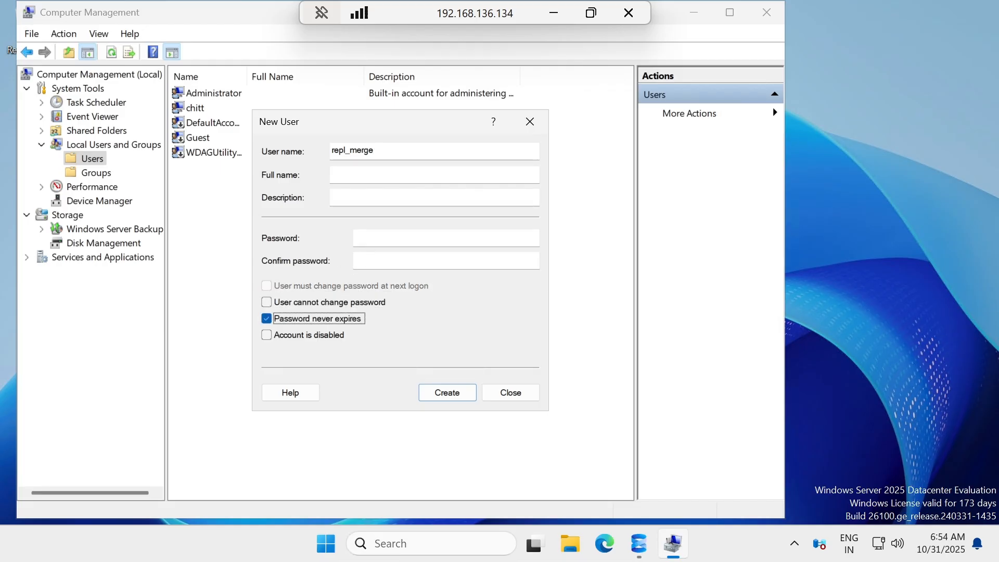
{"action": "left_click", "coordinate": [446, 238]}
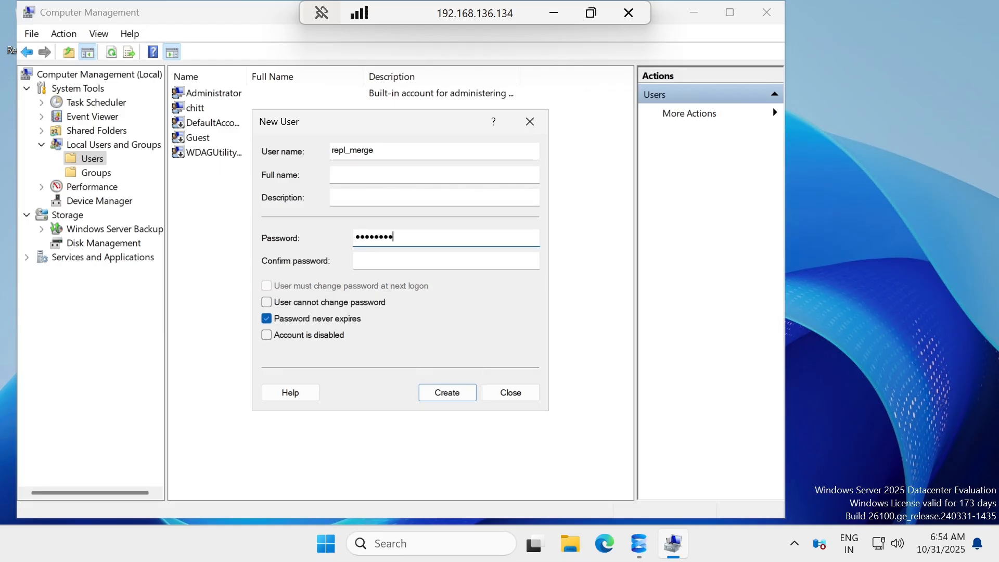
{"action": "type", "text": "!"}
{"action": "key", "text": "Tab"}
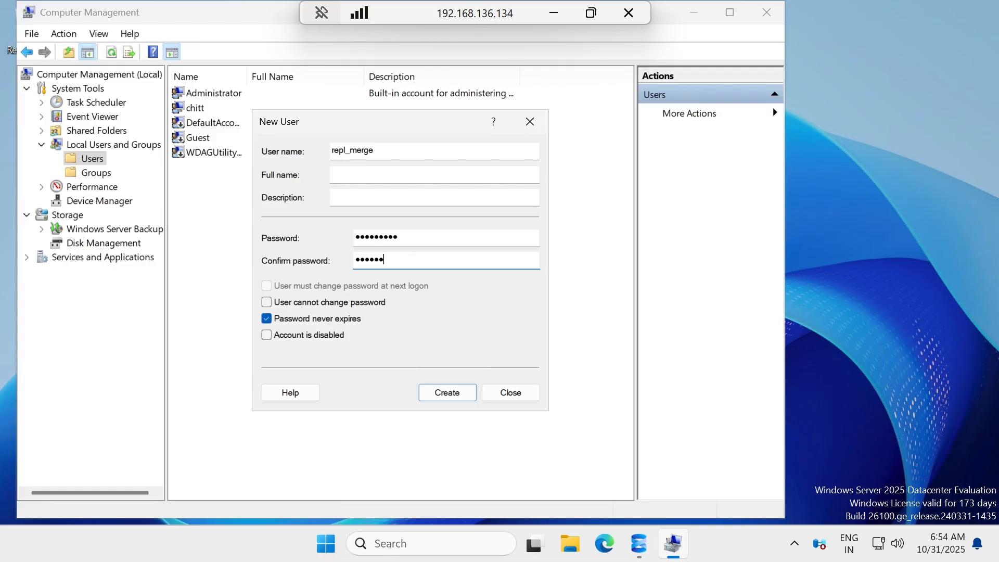
{"action": "left_click", "coordinate": [448, 391]}
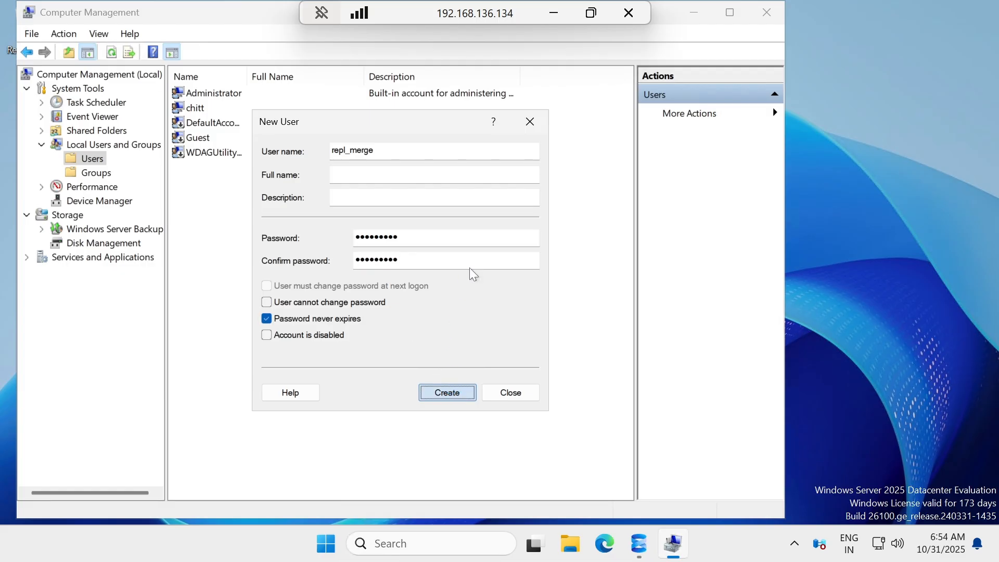
{"action": "left_click", "coordinate": [528, 123]}
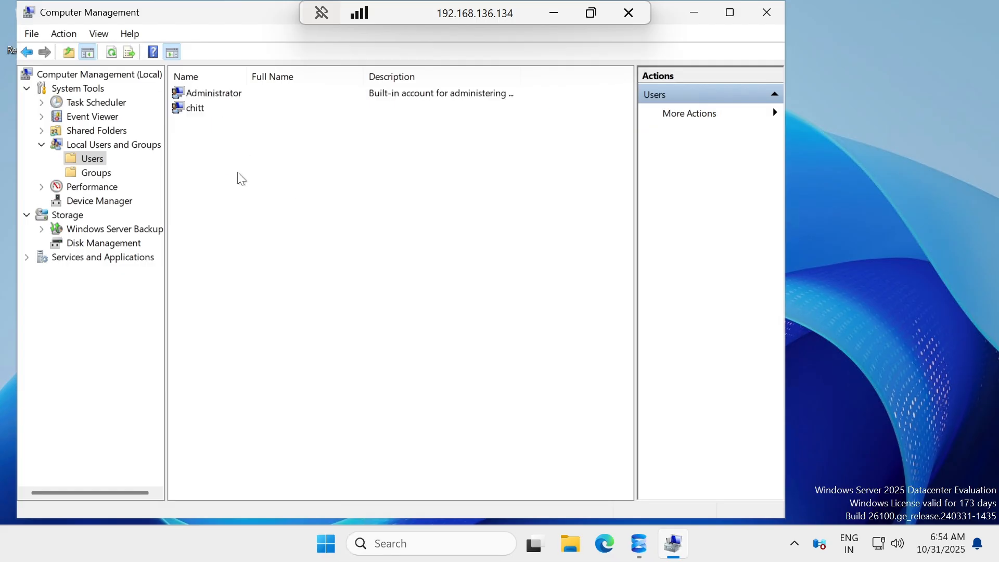
{"action": "left_click", "coordinate": [775, 12]}
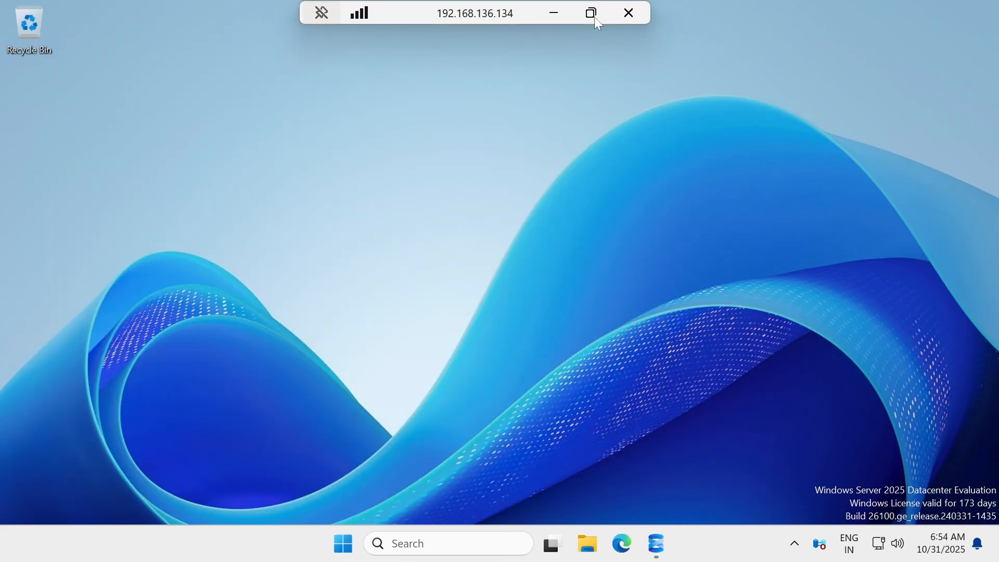
Scroll the notes to 'Prepare the Snapshot folder', highlighting the SQL Server Data path and ReplData name.
{"action": "left_click", "coordinate": [556, 13]}
{"action": "scroll", "coordinate": [184, 350], "scroll_direction": "down", "scroll_amount": 3}
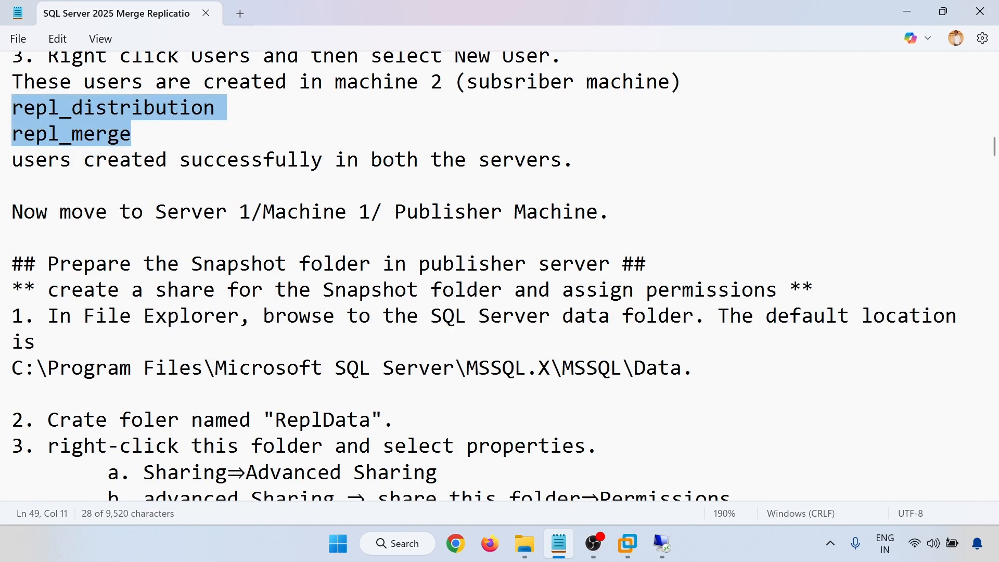
{"action": "left_click_drag", "start_coordinate": [179, 212], "coordinate": [586, 212]}
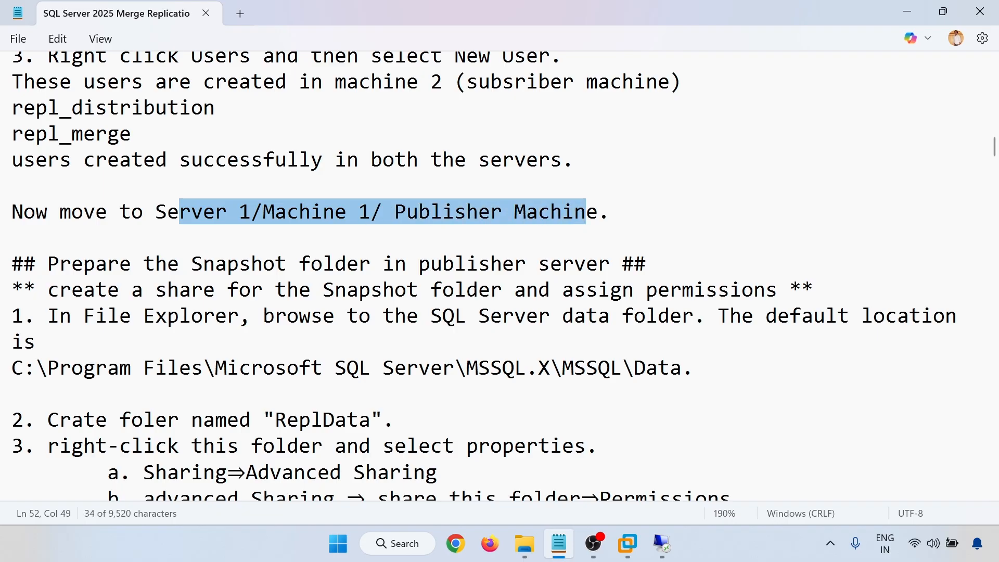
{"action": "left_click_drag", "start_coordinate": [47, 263], "coordinate": [383, 264]}
{"action": "scroll", "coordinate": [383, 269], "scroll_direction": "down", "scroll_amount": 1}
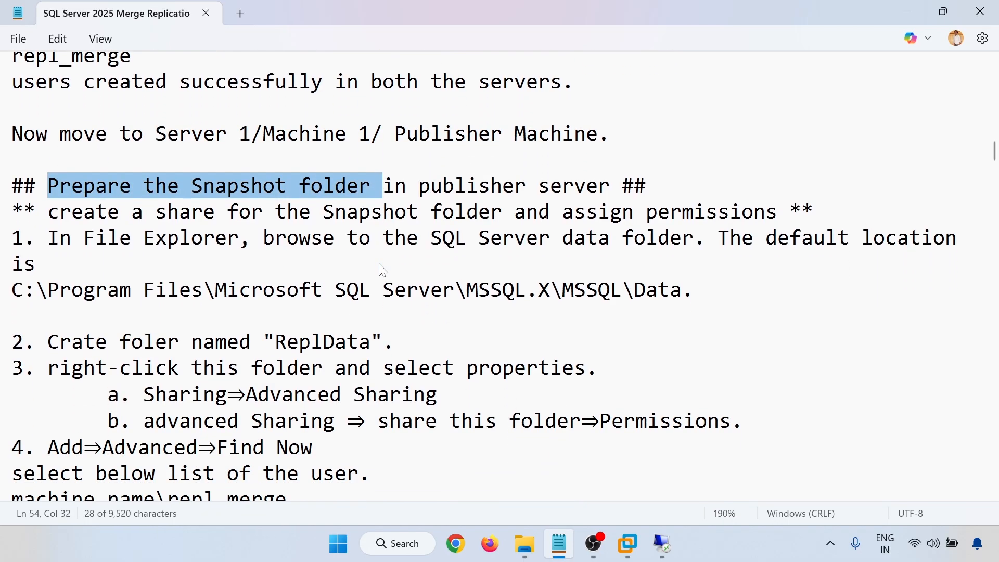
{"action": "double_click", "coordinate": [658, 290]}
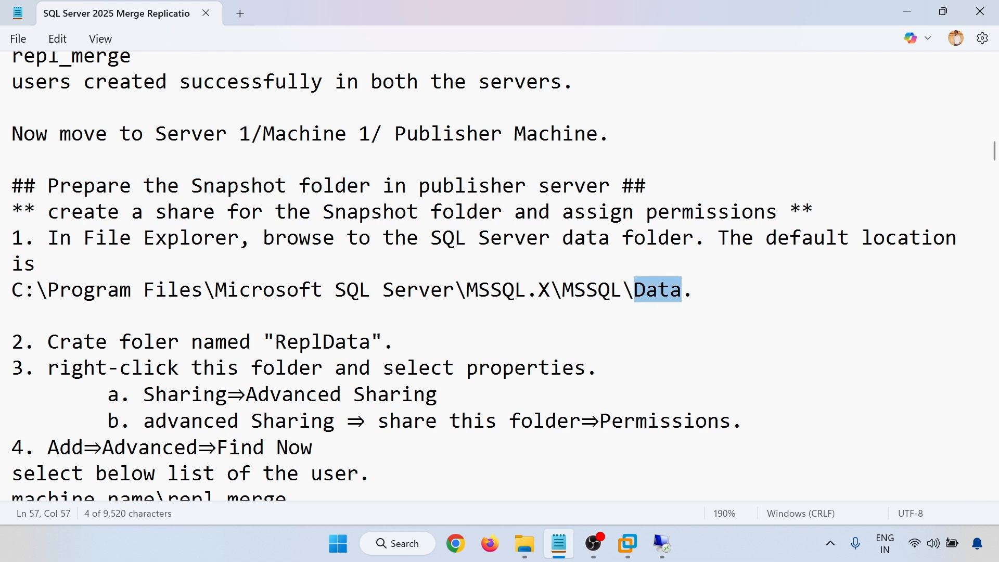
{"action": "left_click_drag", "start_coordinate": [466, 289], "coordinate": [1, 310]}
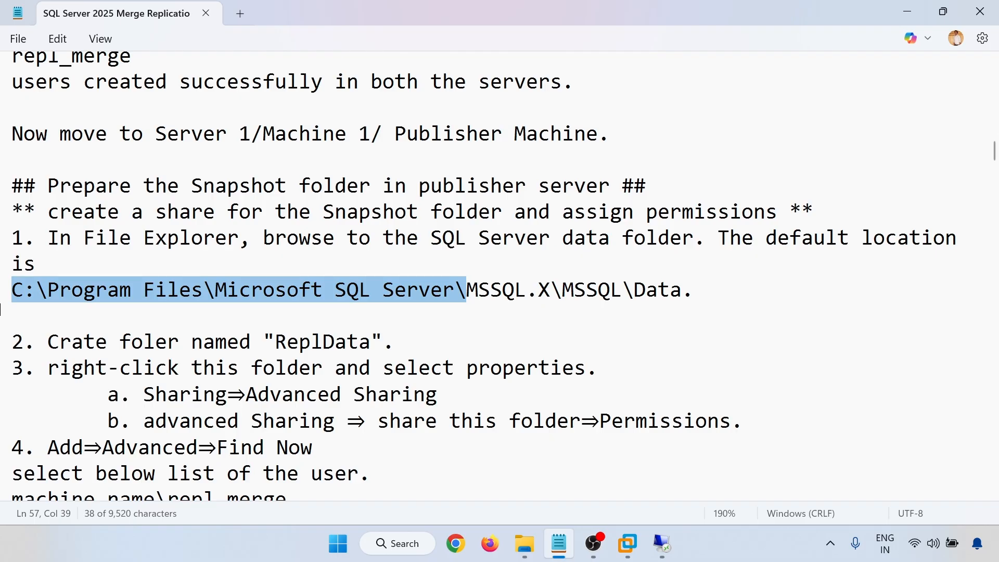
{"action": "left_click_drag", "start_coordinate": [274, 342], "coordinate": [371, 350]}
Switch to the 192.168.136.133 remote desktop session.
{"action": "left_click", "coordinate": [661, 543]}
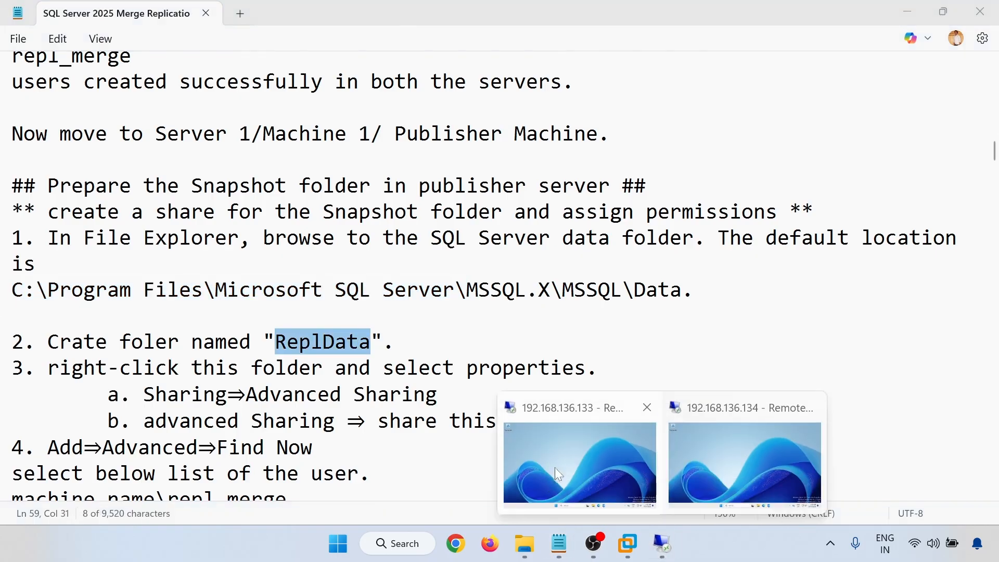
{"action": "left_click", "coordinate": [554, 467]}
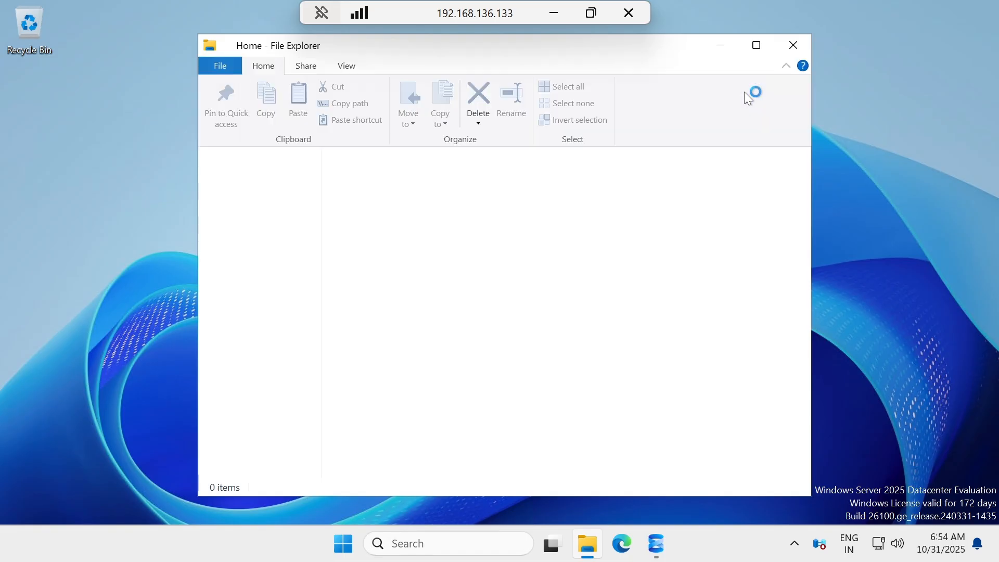
Maximize File Explorer and browse to C:\Program Files.
{"action": "left_click", "coordinate": [757, 47]}
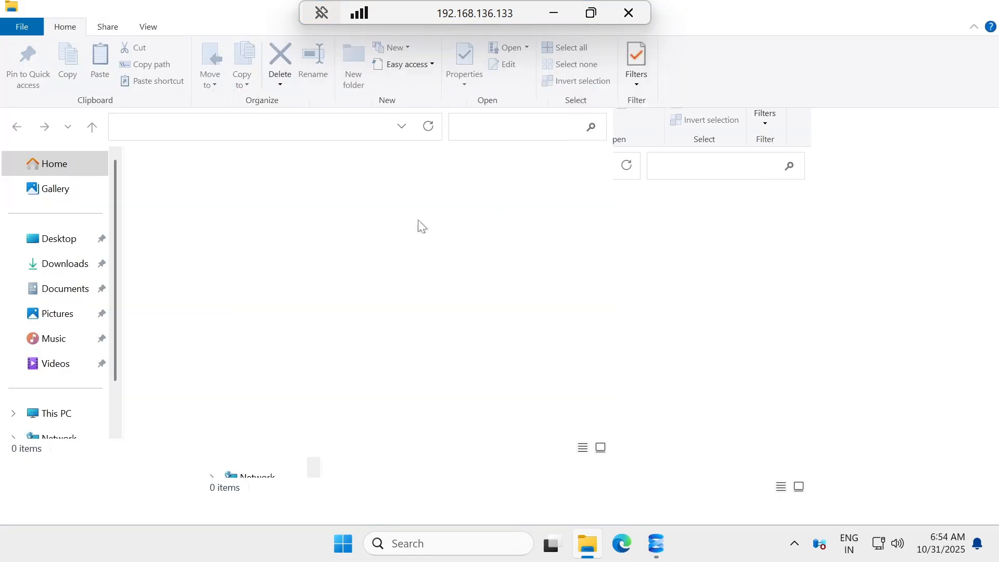
{"action": "left_click", "coordinate": [58, 415]}
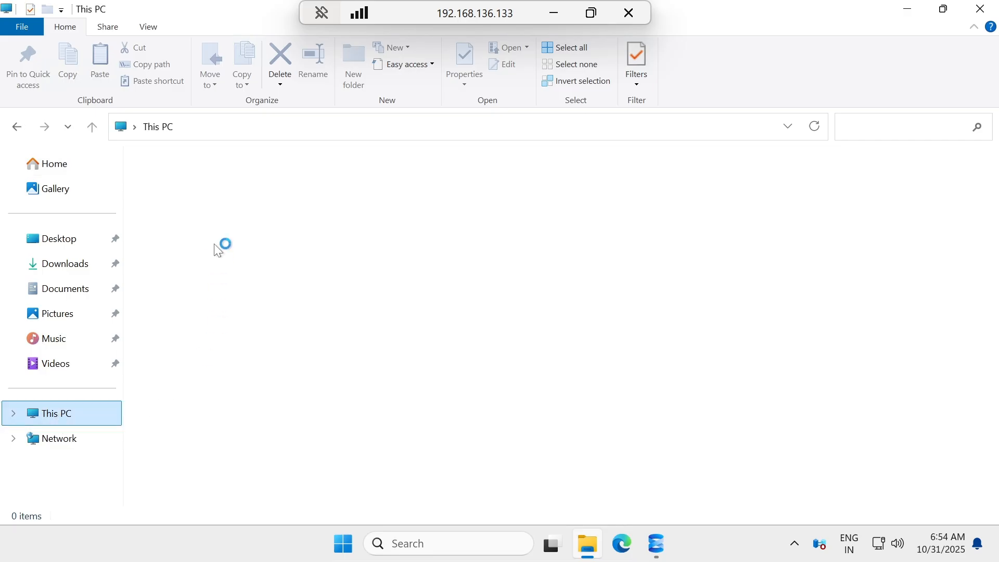
{"action": "left_click", "coordinate": [220, 204]}
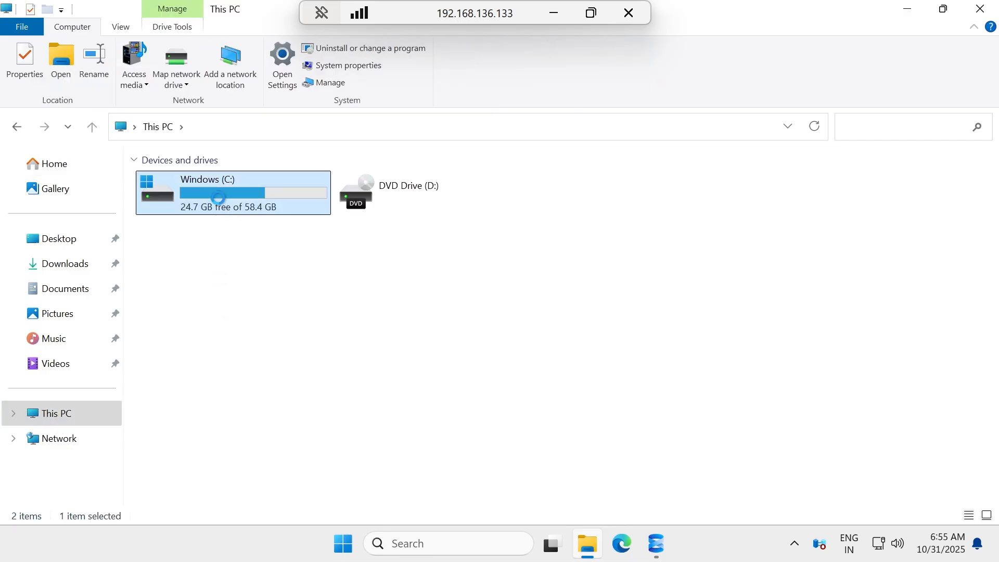
{"action": "double_click", "coordinate": [219, 199]}
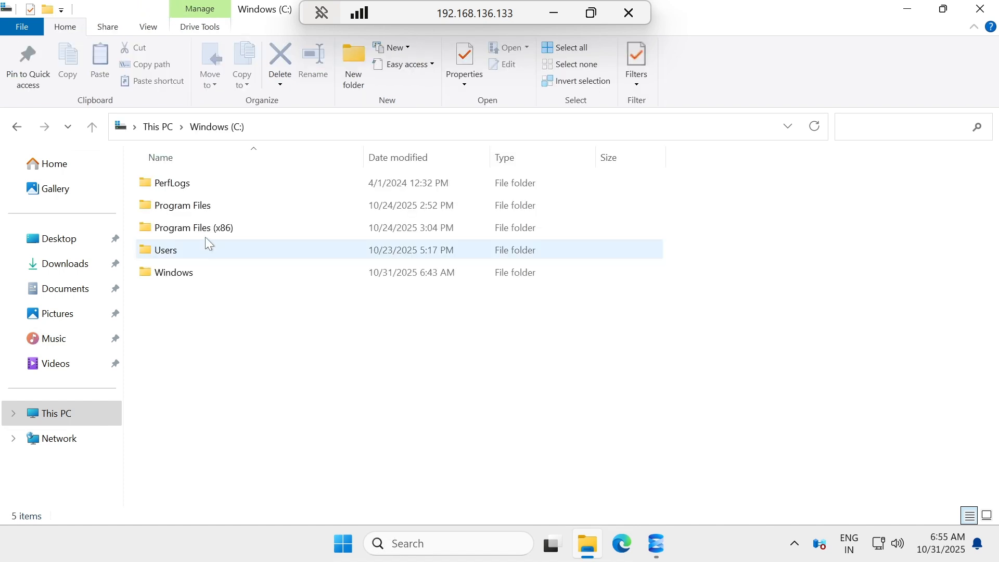
{"action": "left_click", "coordinate": [207, 208]}
{"action": "double_click", "coordinate": [207, 208]}
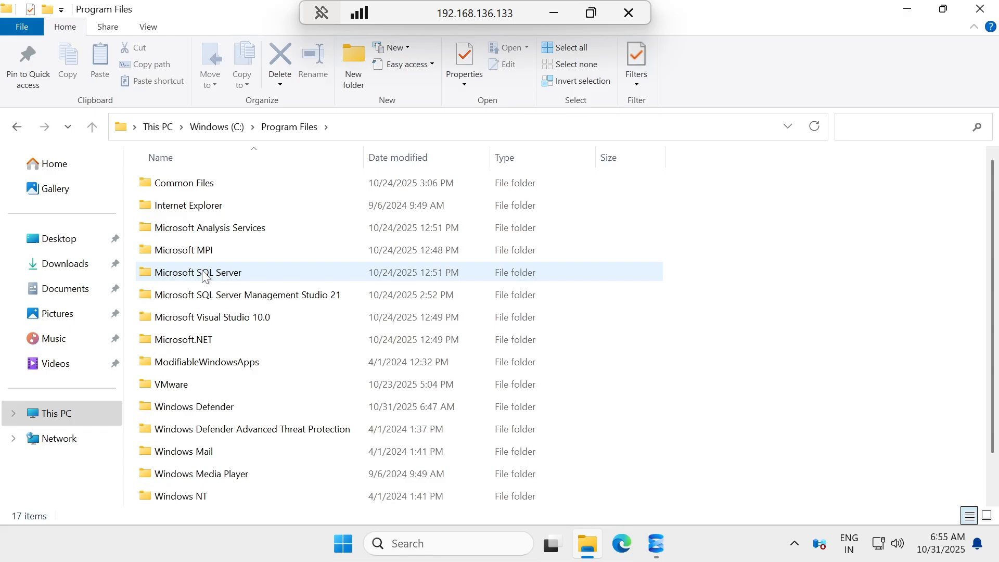
Open Microsoft SQL Server\MSSQL17.MSSQLSERVER\MSSQL\DATA.
{"action": "left_click", "coordinate": [245, 272]}
{"action": "key", "text": "Return"}
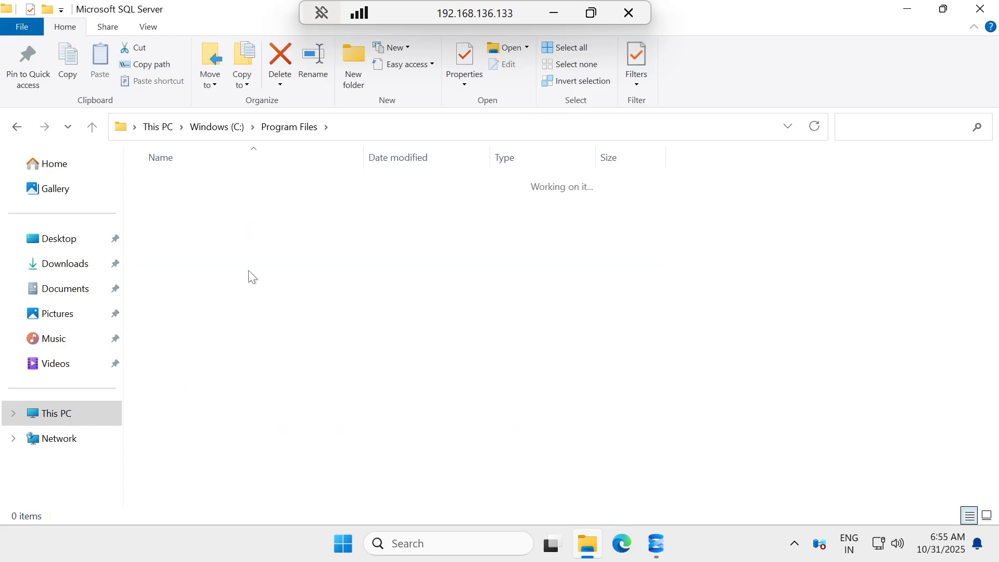
{"action": "left_click", "coordinate": [186, 295]}
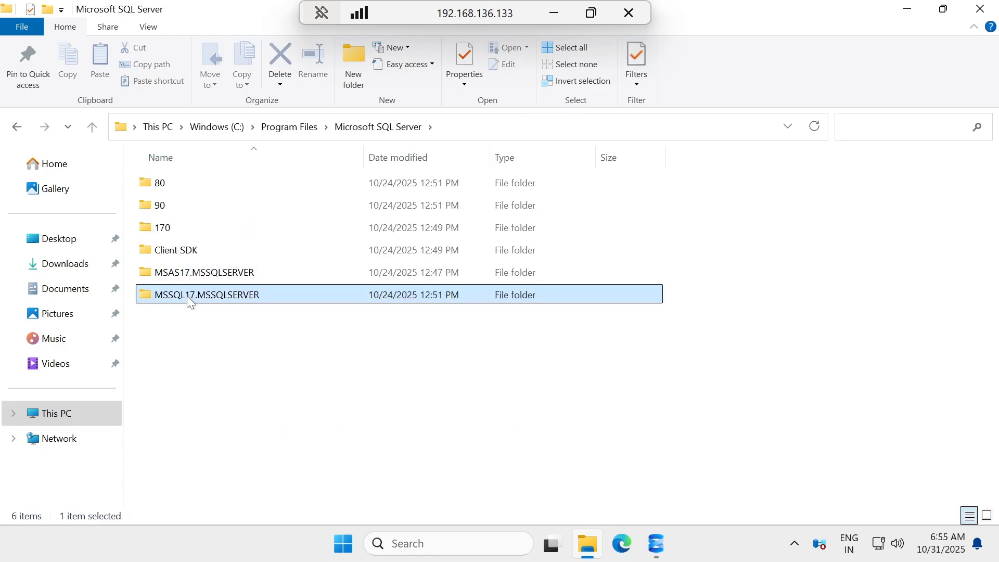
{"action": "key", "text": "Return"}
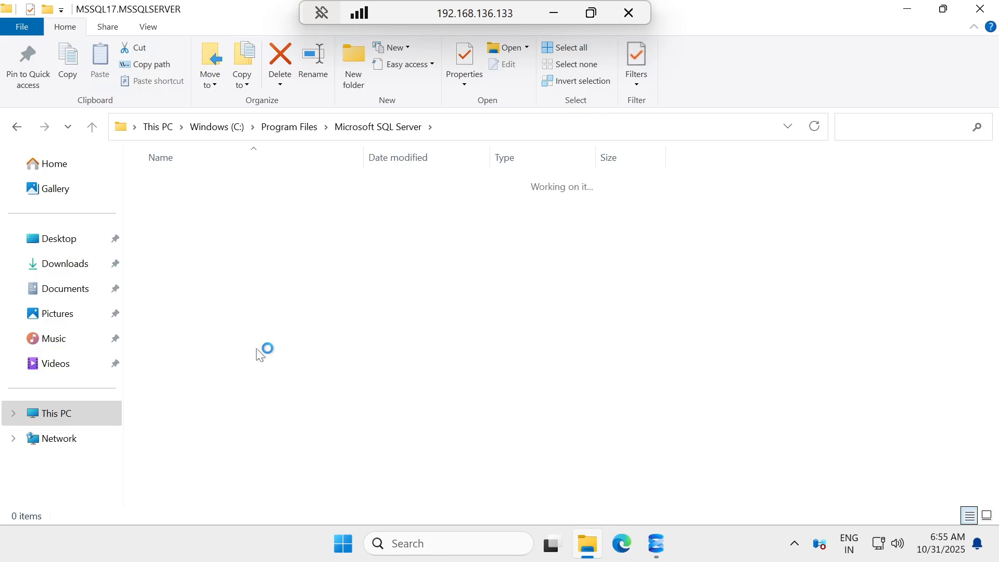
{"action": "left_click", "coordinate": [211, 188]}
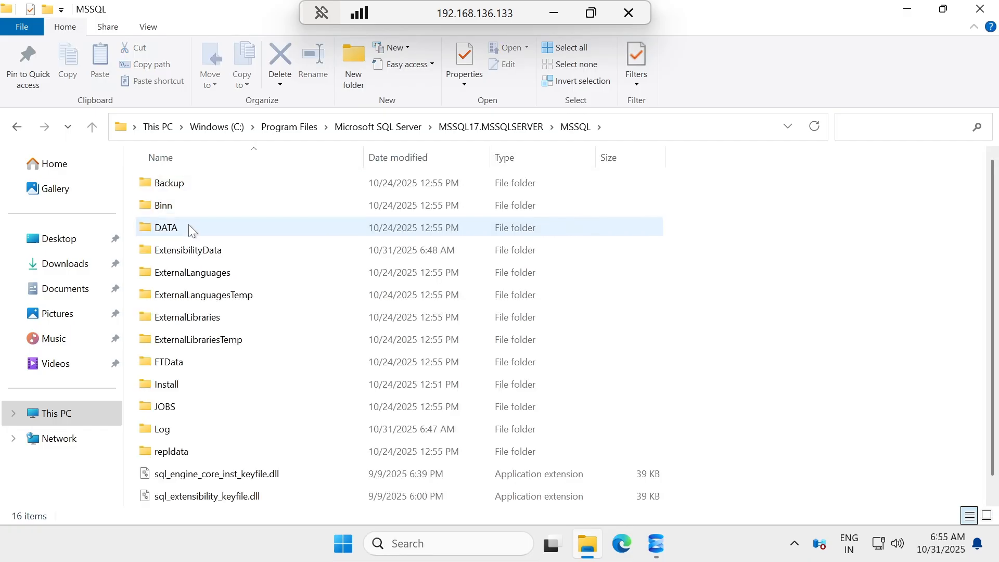
{"action": "left_click", "coordinate": [189, 226]}
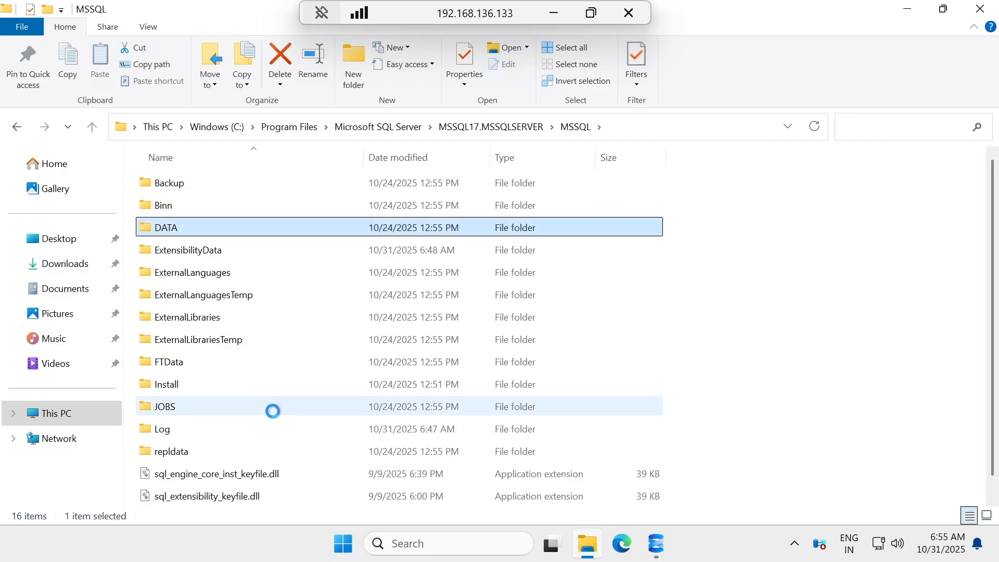
{"action": "key", "text": "Return"}
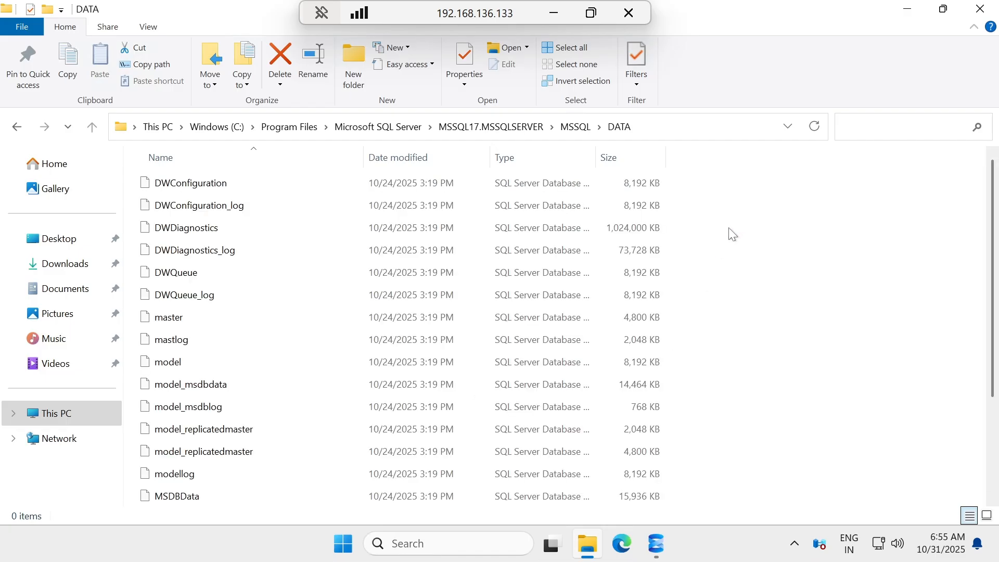
Create a new folder named ReplData in DATA, then minimize the remote session.
{"action": "right_click", "coordinate": [774, 231]}
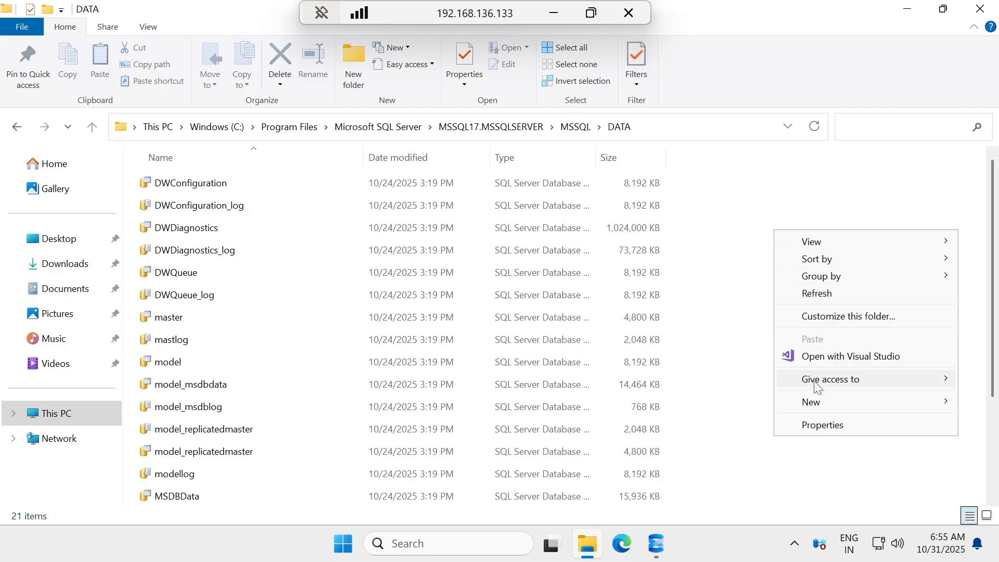
{"action": "mouse_move", "coordinate": [809, 403]}
{"action": "left_click", "coordinate": [650, 404]}
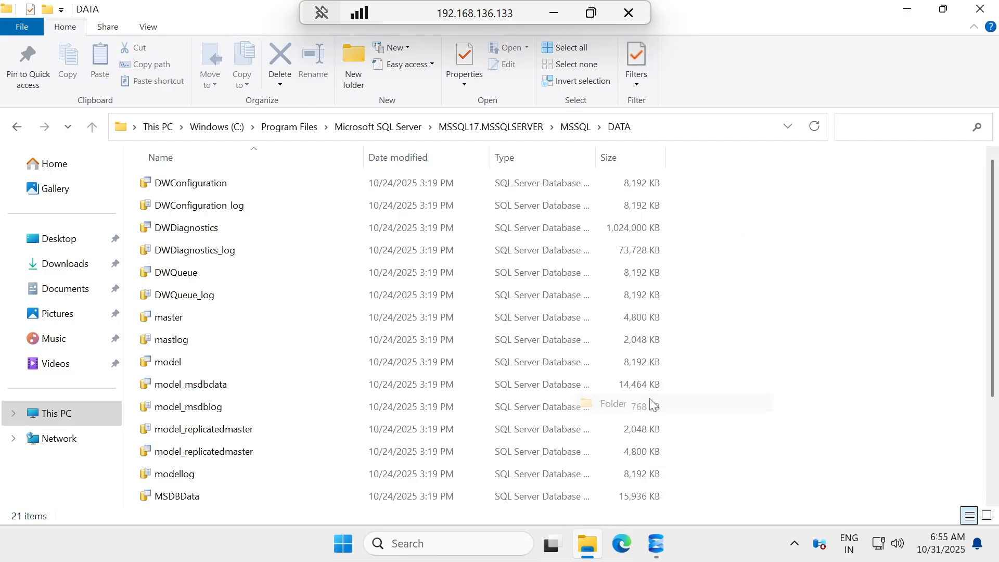
{"action": "type", "text": "ReplData"}
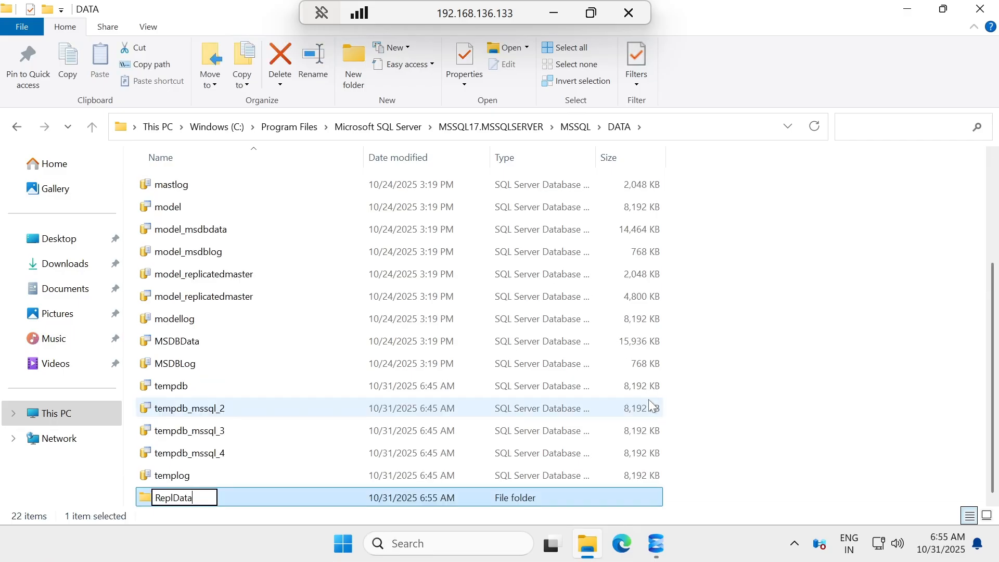
{"action": "key", "text": "Return"}
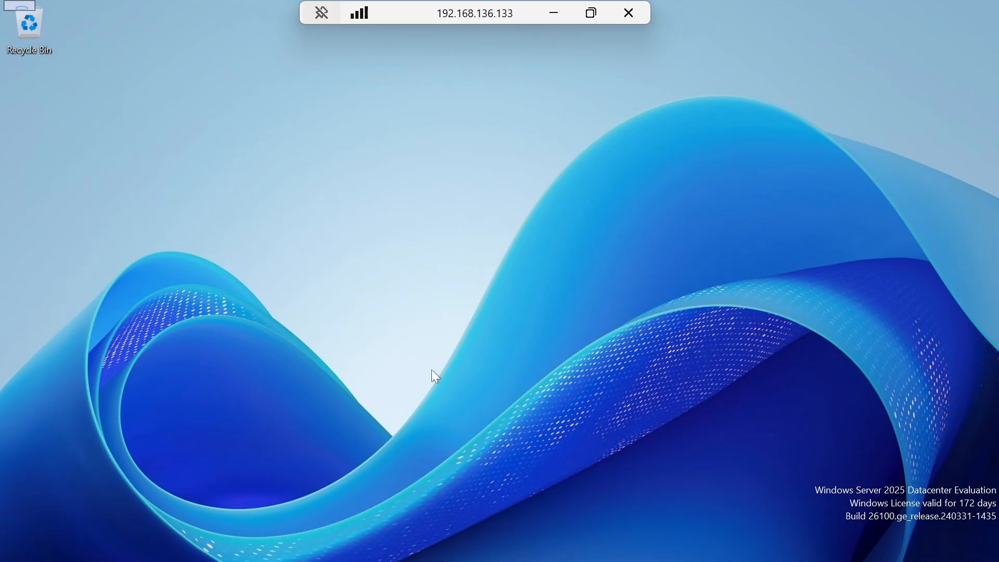
{"action": "left_click", "coordinate": [555, 14]}
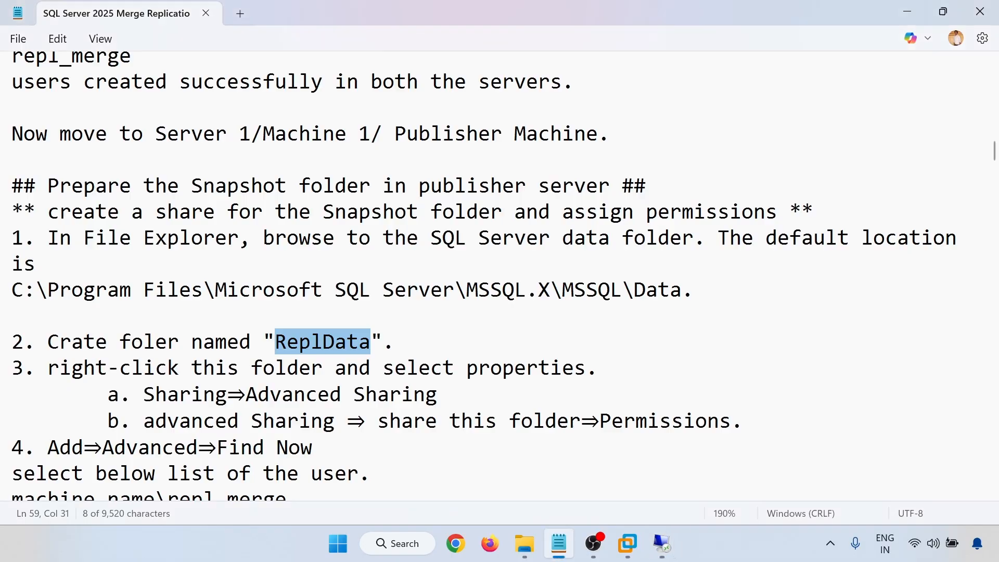
Read the ReplData sharing notes, highlighting the three repl account lines, then return to 192.168.136.133.
{"action": "mouse_move", "coordinate": [667, 549]}
{"action": "left_click", "coordinate": [551, 315]}
{"action": "scroll", "coordinate": [551, 315], "scroll_direction": "down", "scroll_amount": 2}
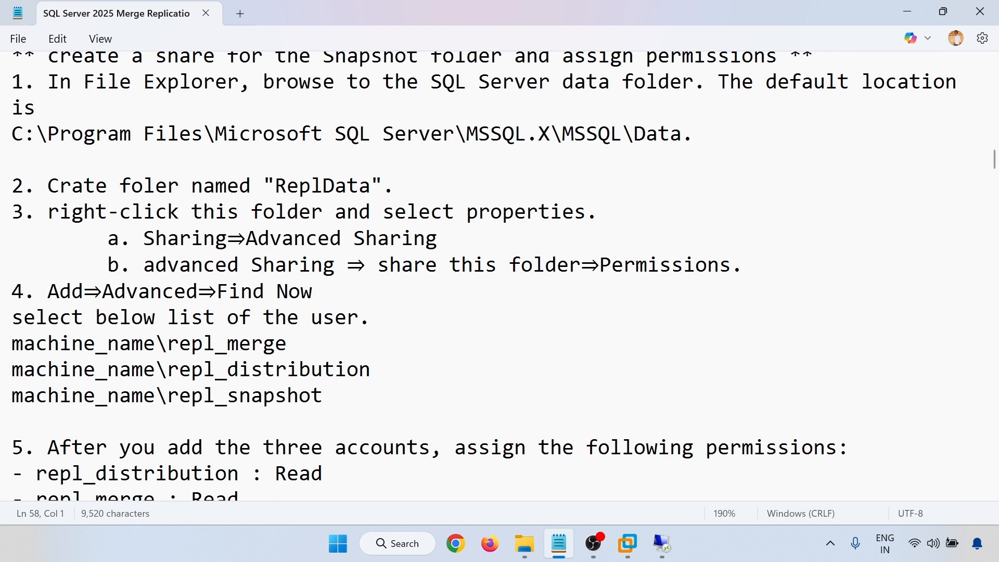
{"action": "left_click_drag", "start_coordinate": [59, 291], "coordinate": [264, 291]}
{"action": "scroll", "coordinate": [264, 291], "scroll_direction": "down", "scroll_amount": 1}
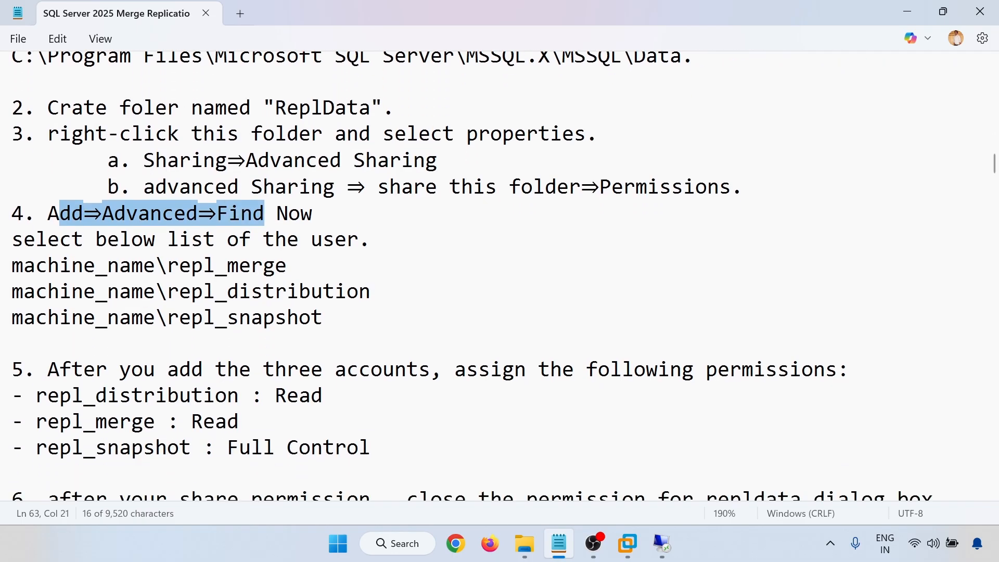
{"action": "left_click", "coordinate": [264, 317]}
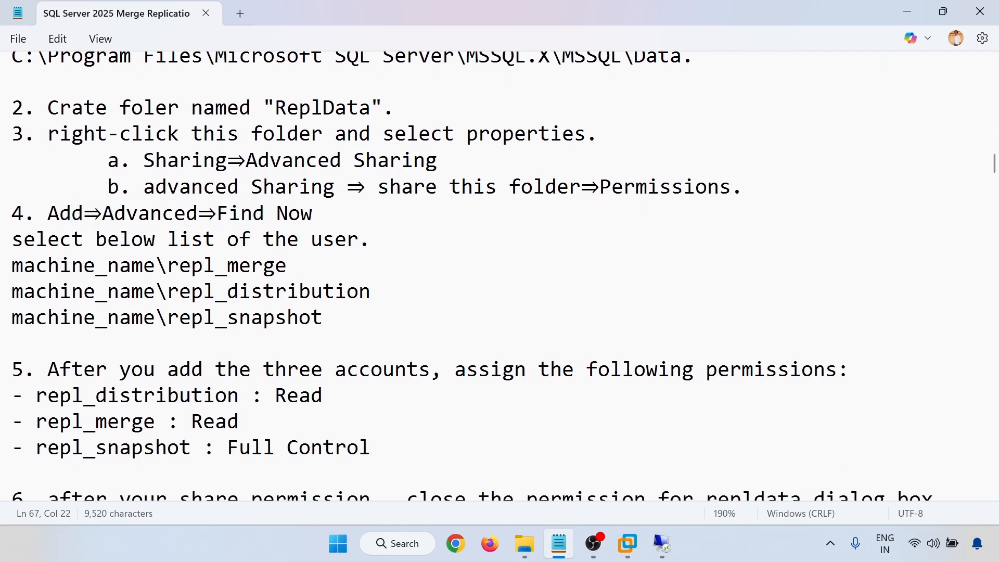
{"action": "left_click_drag", "start_coordinate": [204, 265], "coordinate": [11, 366]}
{"action": "scroll", "coordinate": [241, 316], "scroll_direction": "down", "scroll_amount": 2}
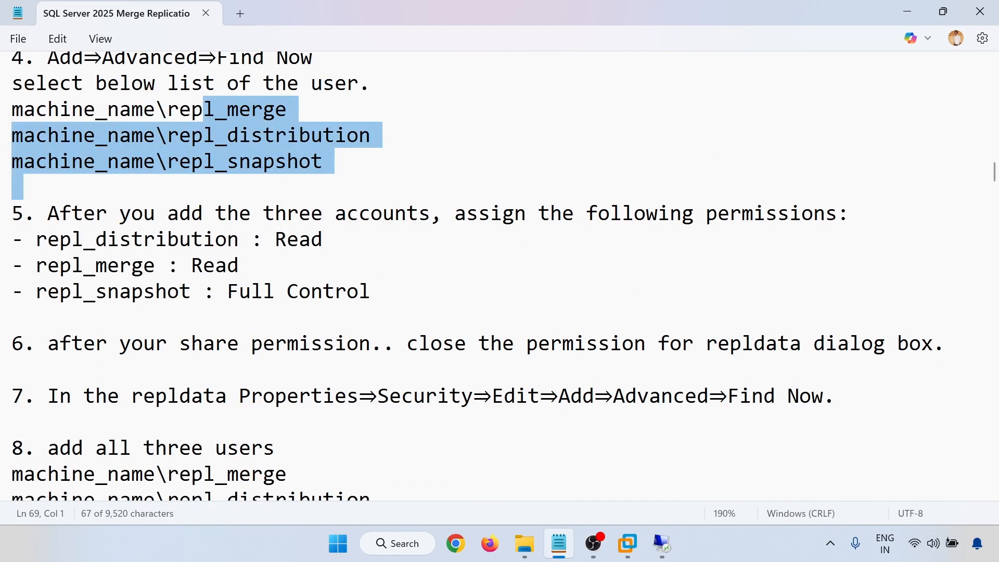
{"action": "mouse_move", "coordinate": [661, 542]}
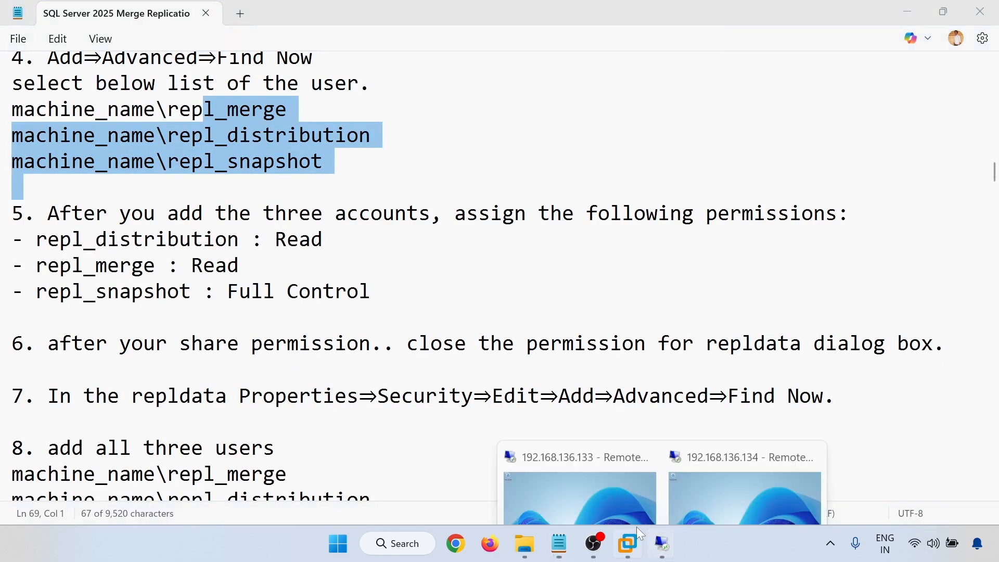
{"action": "left_click", "coordinate": [589, 485]}
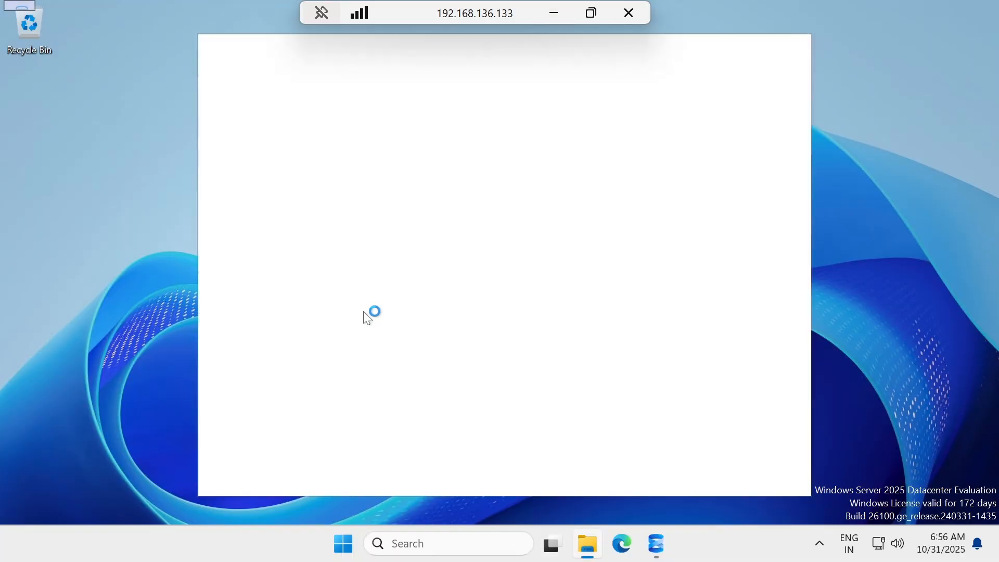
In File Explorer, browse from This PC to C:\Program Files.
{"action": "left_click", "coordinate": [19, 6]}
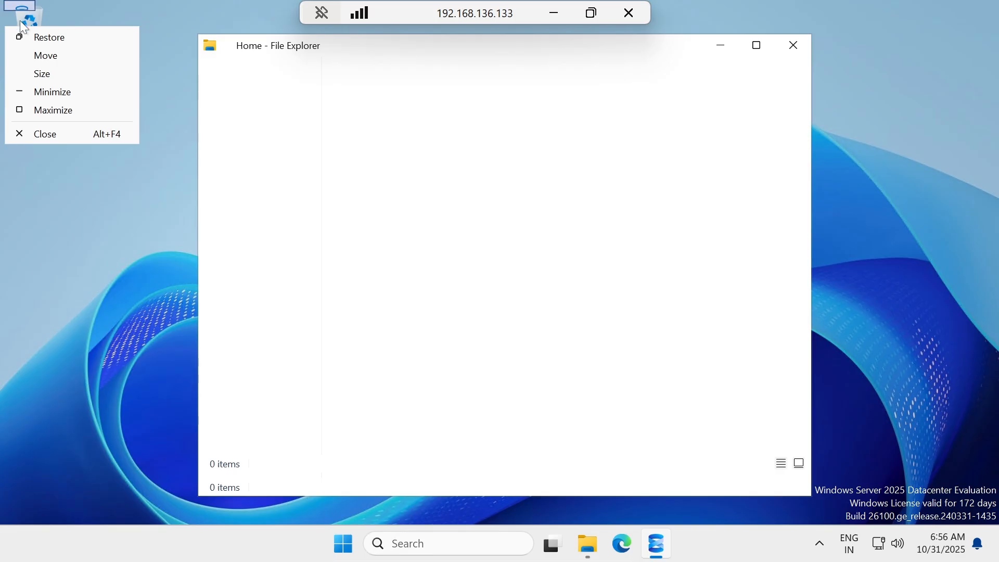
{"action": "left_click", "coordinate": [59, 173]}
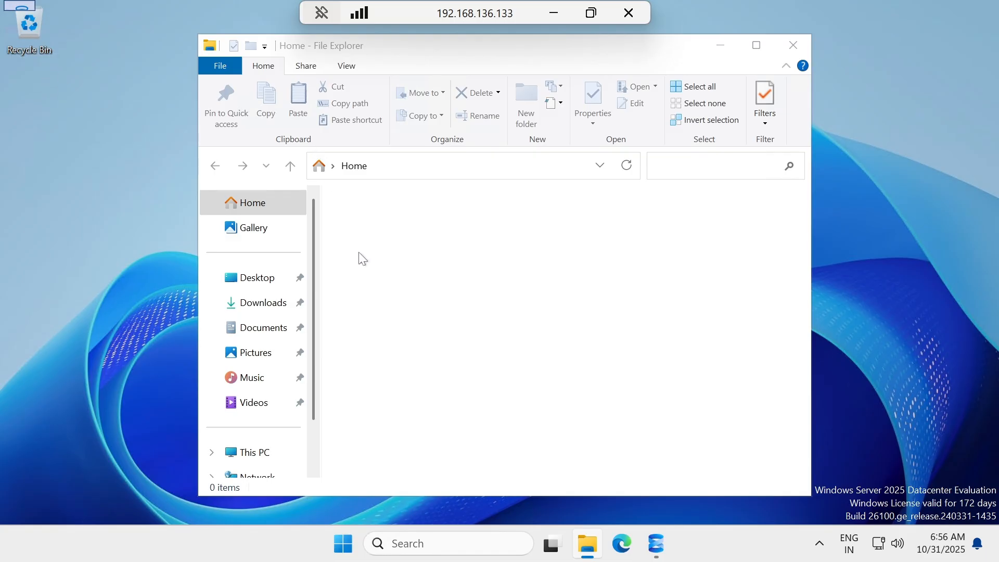
{"action": "left_click", "coordinate": [263, 451]}
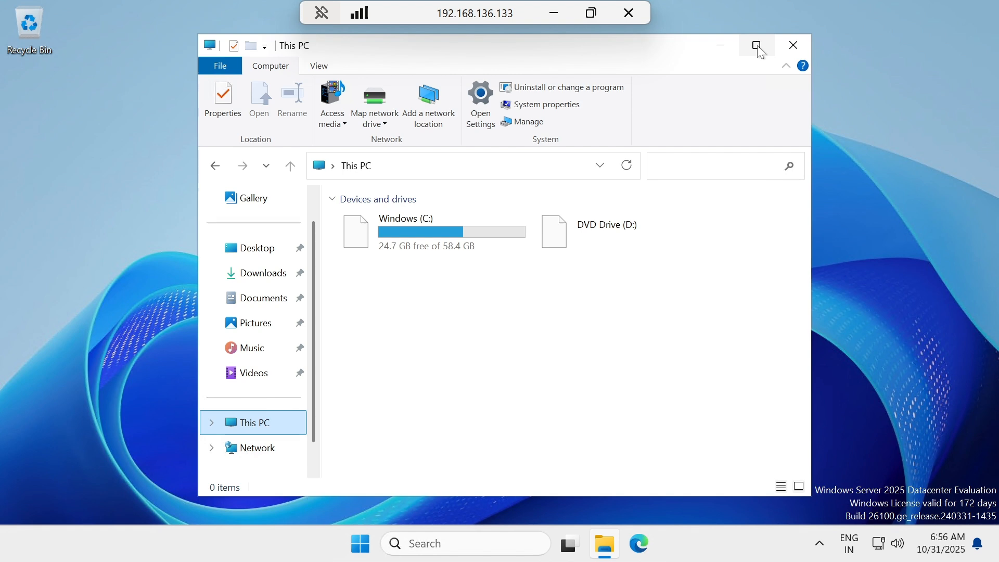
{"action": "left_click", "coordinate": [427, 237]}
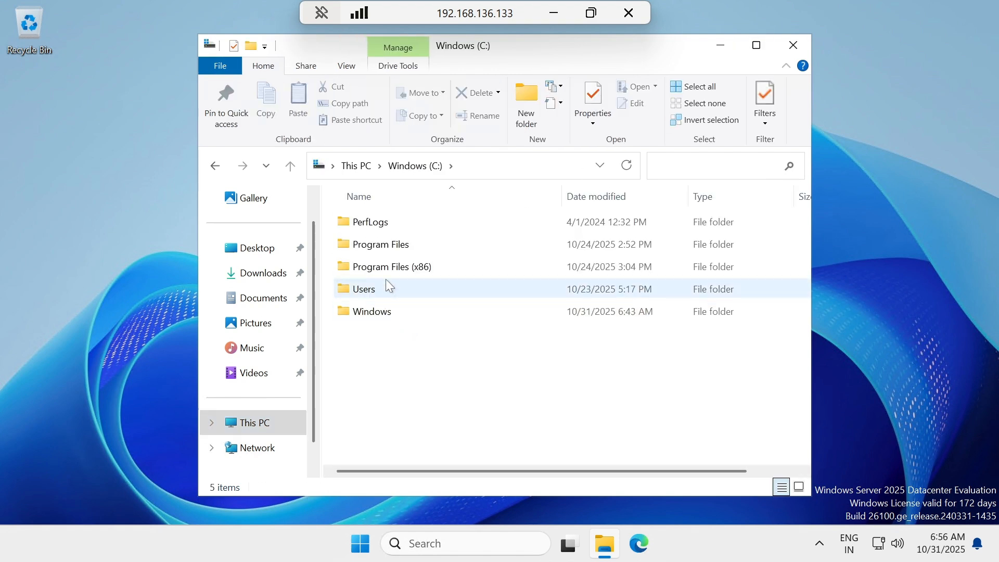
{"action": "double_click", "coordinate": [391, 252]}
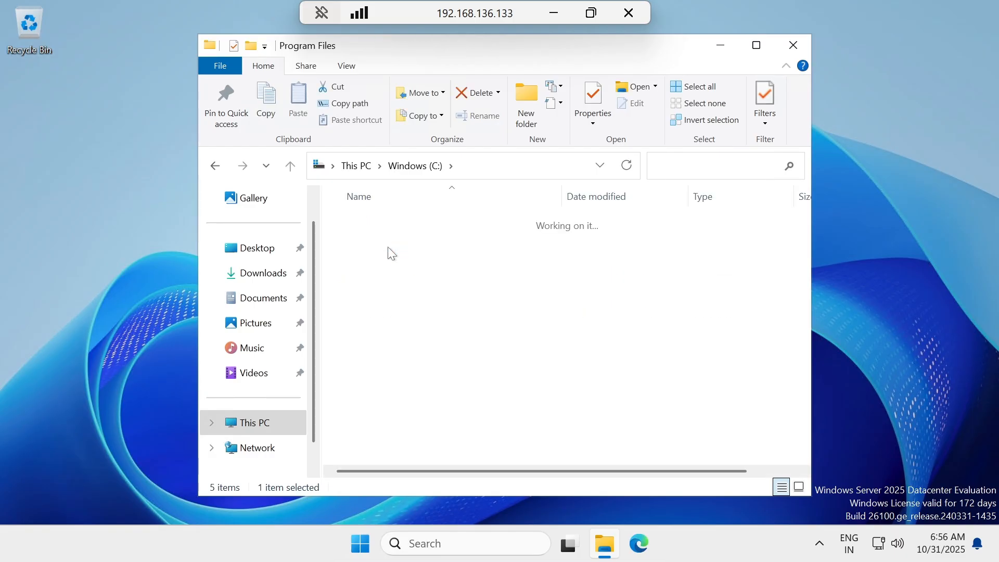
Go into Microsoft SQL Server\MSSQL17.MSSQLSERVER\MSSQL\DATA and right-click the ReplData folder.
{"action": "left_click", "coordinate": [422, 312]}
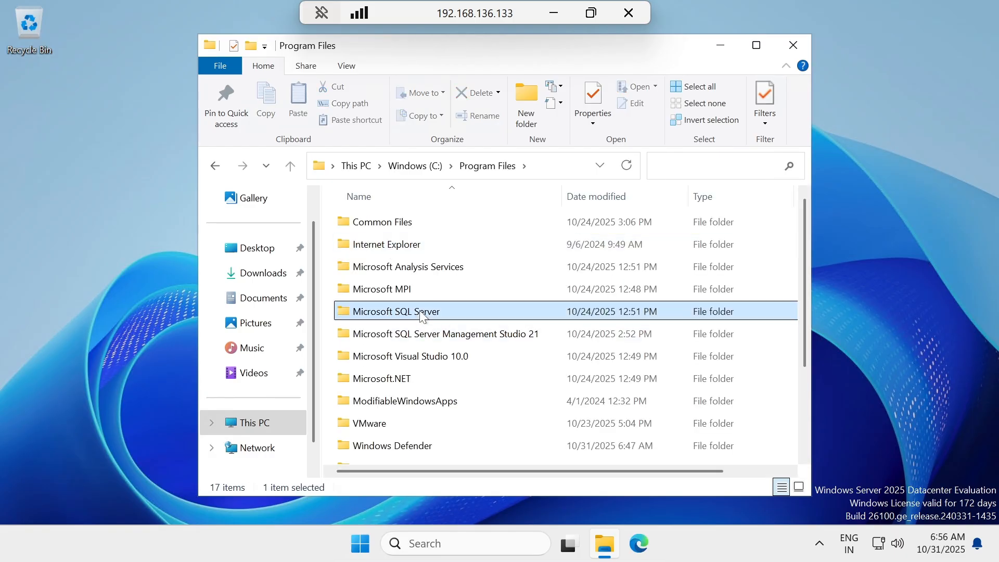
{"action": "double_click", "coordinate": [422, 312]}
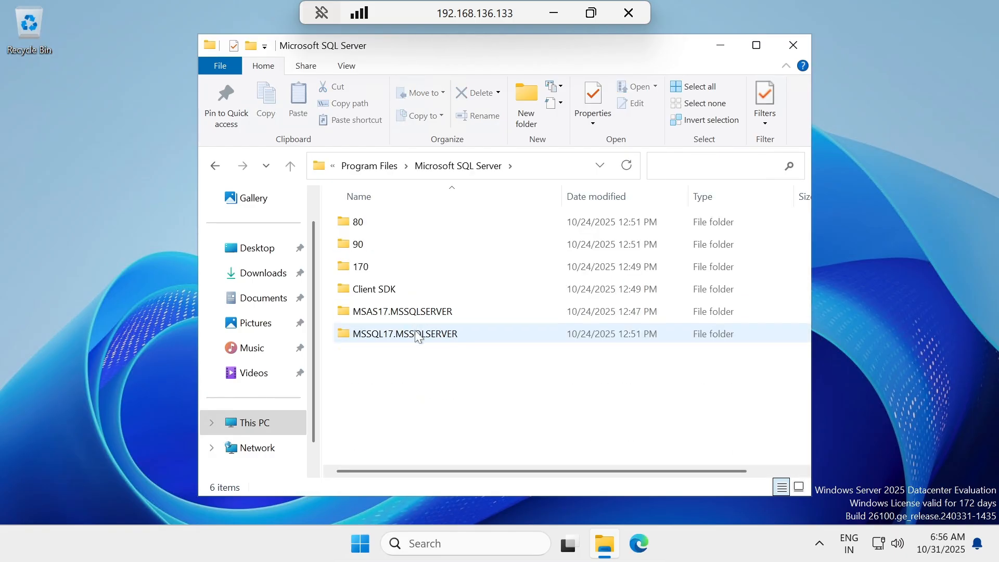
{"action": "double_click", "coordinate": [417, 336]}
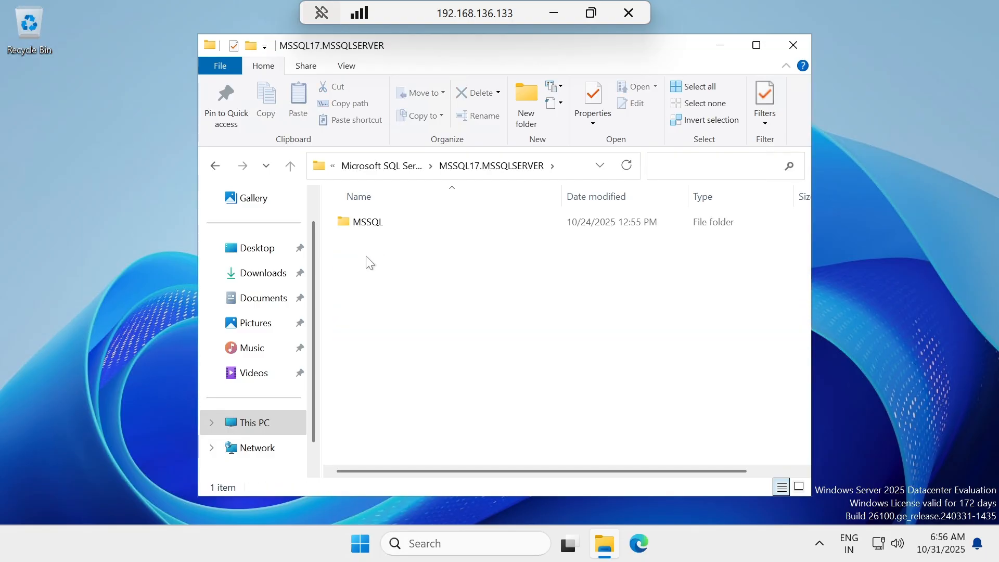
{"action": "double_click", "coordinate": [358, 223]}
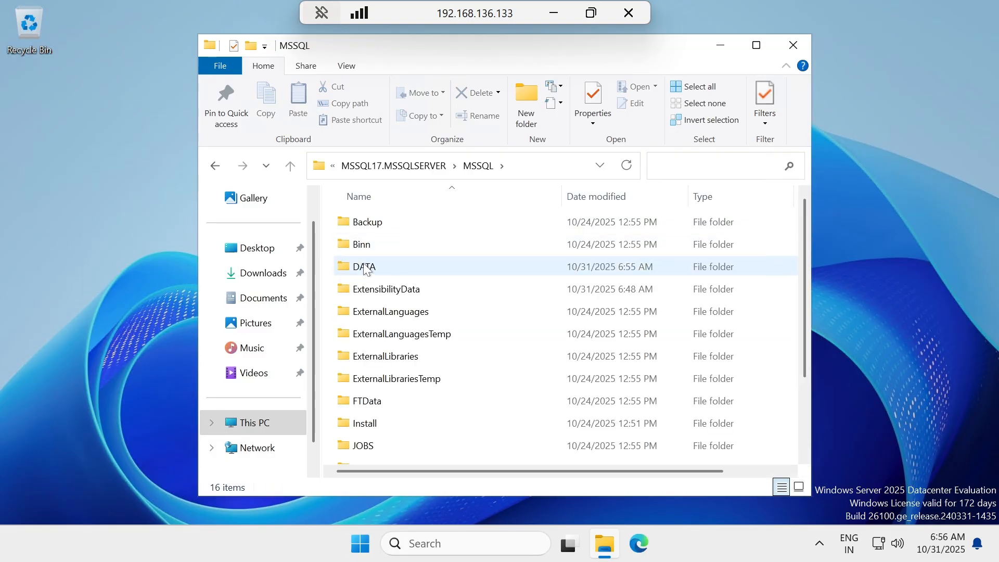
{"action": "double_click", "coordinate": [365, 268]}
{"action": "left_click", "coordinate": [365, 223]}
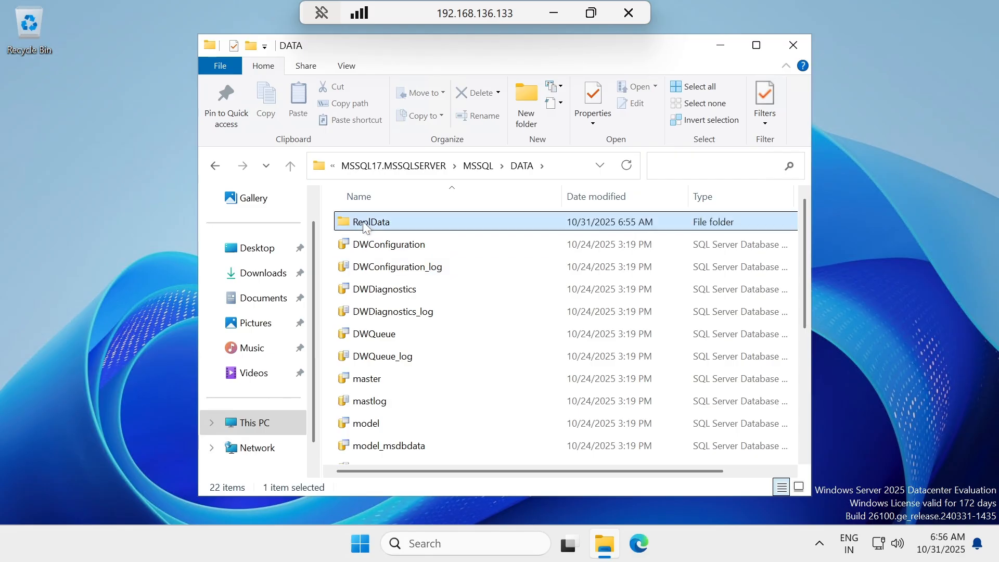
{"action": "right_click", "coordinate": [365, 227]}
In ReplData Properties > Advanced Sharing, enable 'Share this folder' as ReplData.
{"action": "left_click", "coordinate": [426, 510]}
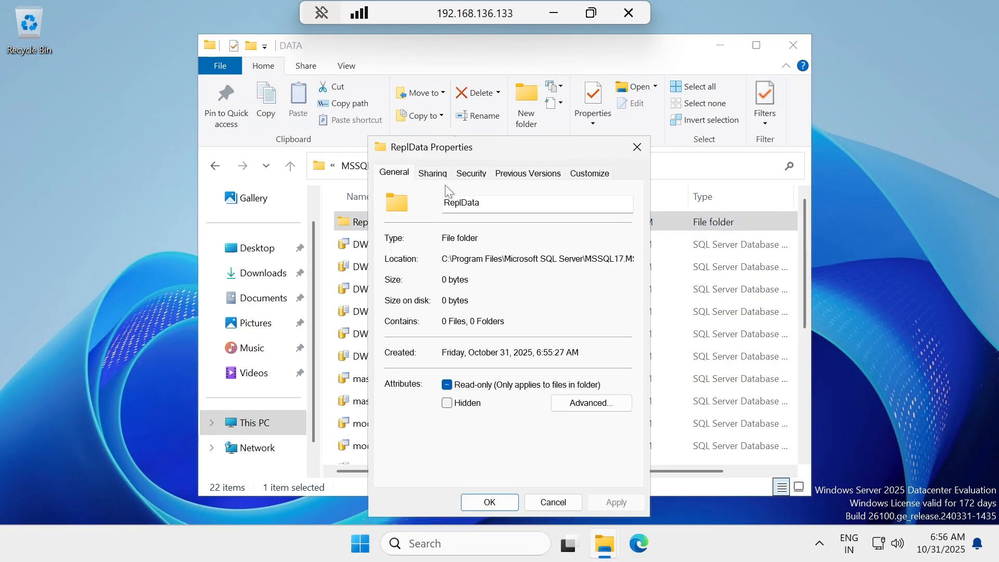
{"action": "left_click", "coordinate": [432, 174]}
{"action": "left_click", "coordinate": [447, 362]}
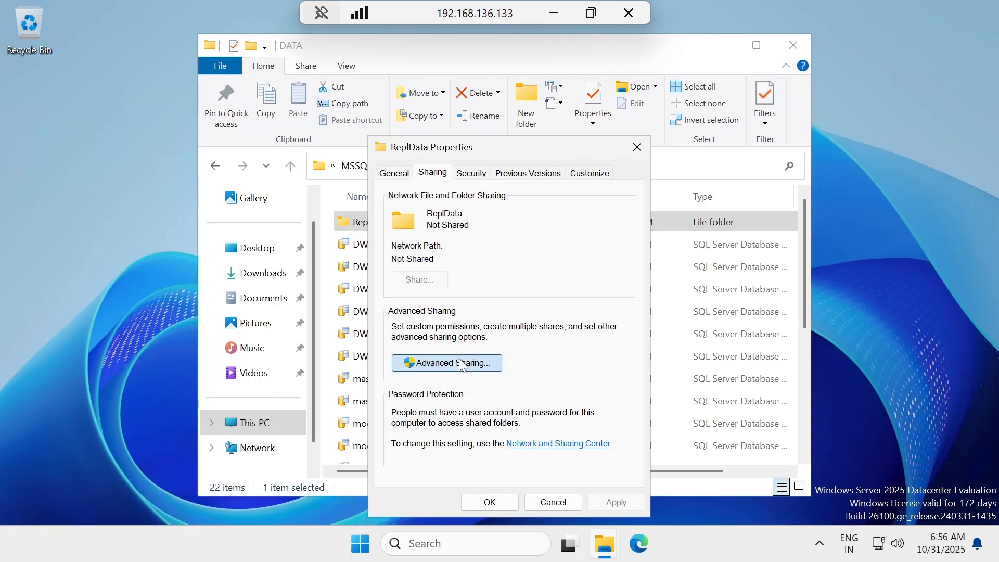
{"action": "left_click", "coordinate": [720, 45]}
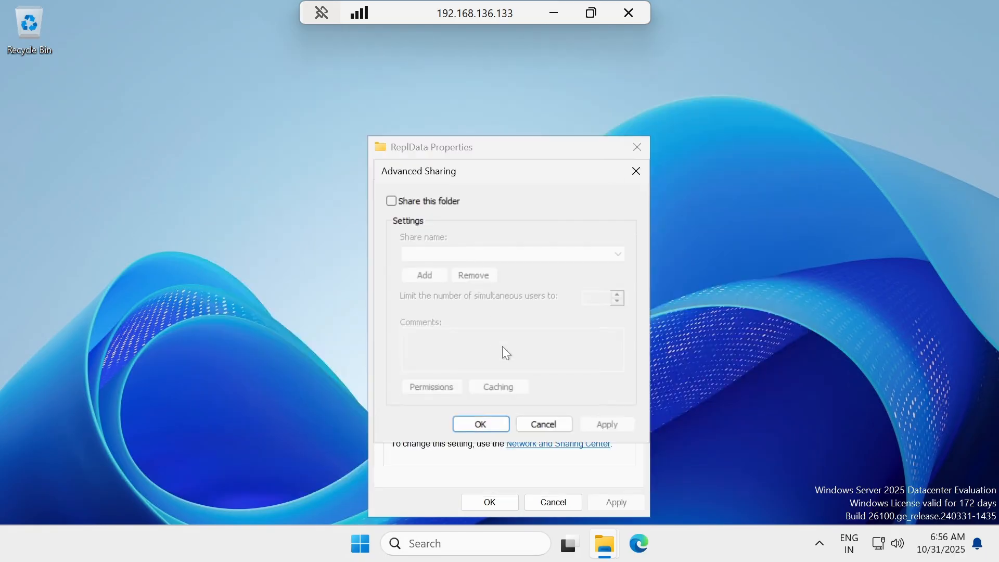
{"action": "left_click", "coordinate": [408, 198]}
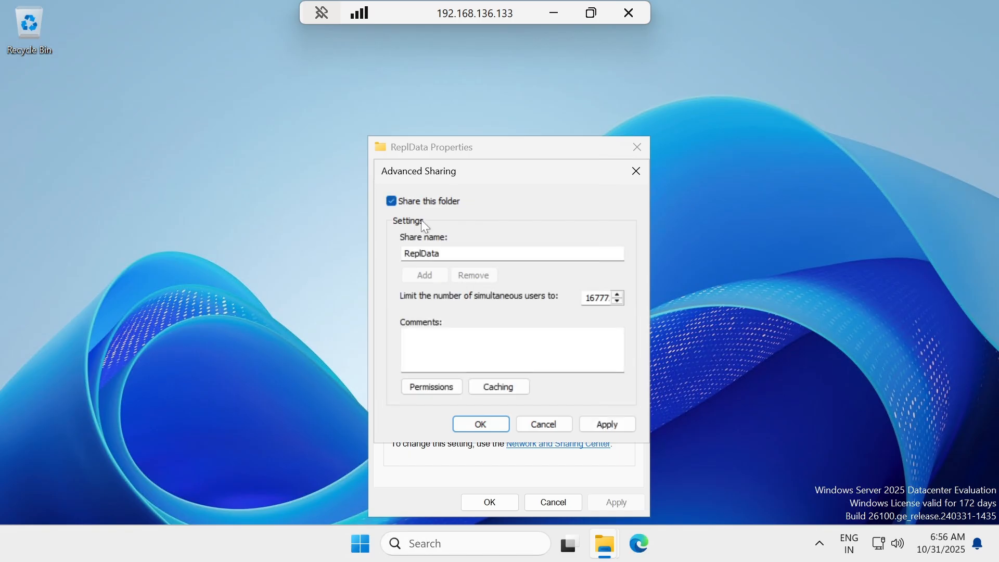
{"action": "left_click", "coordinate": [430, 388]}
Add repl_distribution, repl_merge and repl_snapshot to the ReplData share permissions.
{"action": "left_click", "coordinate": [571, 325]}
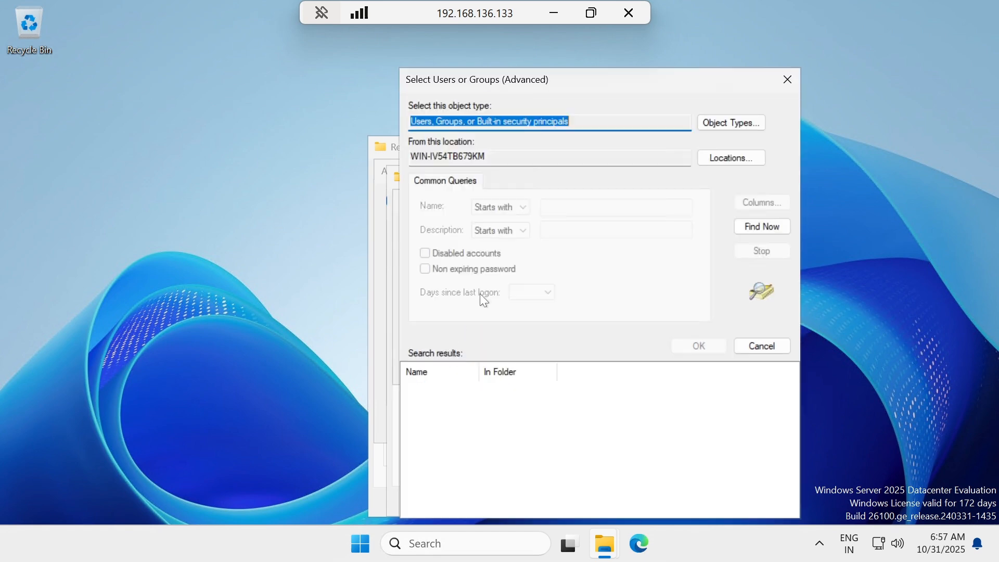
{"action": "left_click", "coordinate": [749, 227]}
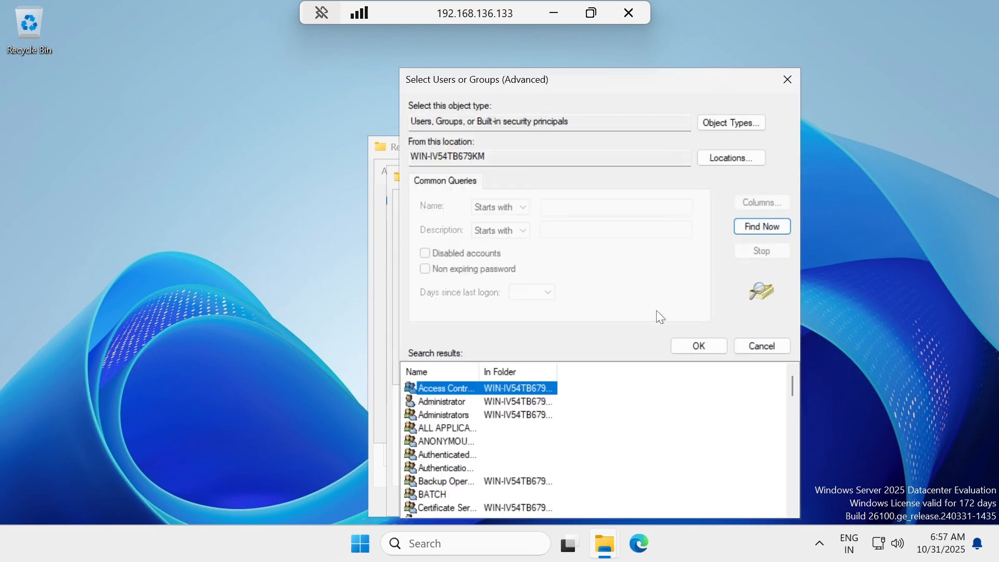
{"action": "scroll", "coordinate": [446, 436], "scroll_direction": "down", "scroll_amount": 10}
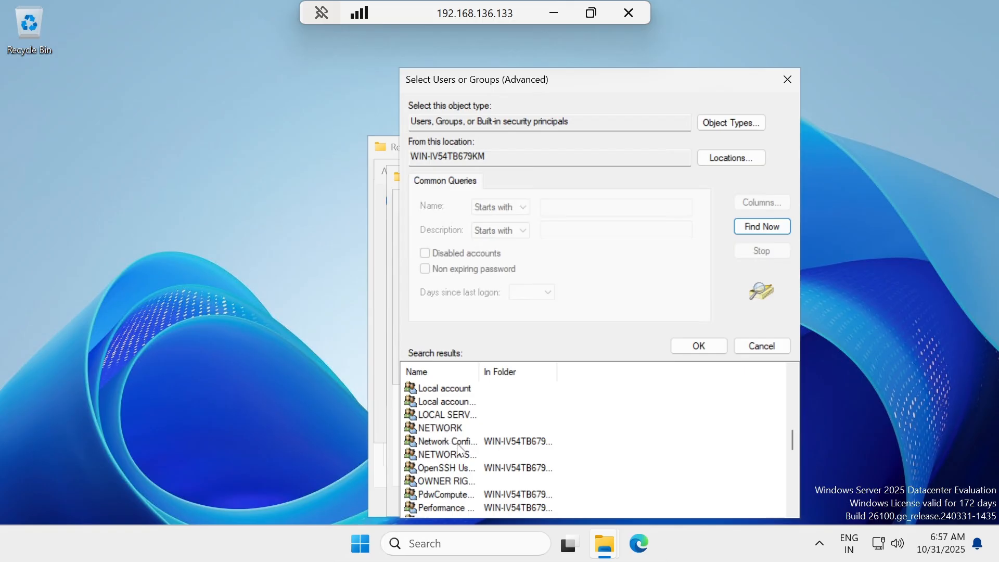
{"action": "scroll", "coordinate": [457, 443], "scroll_direction": "down", "scroll_amount": 2}
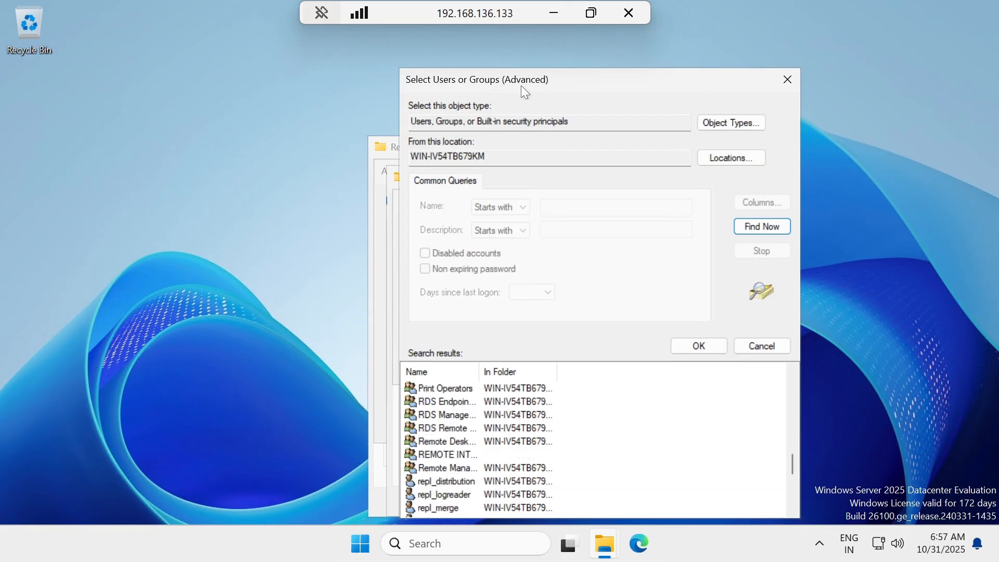
{"action": "left_click_drag", "start_coordinate": [520, 85], "coordinate": [518, 51]}
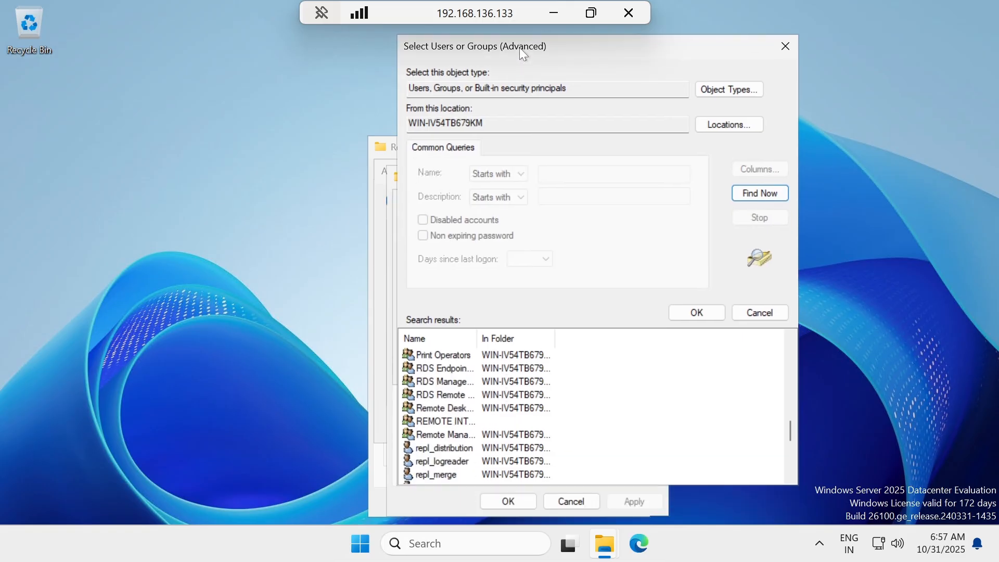
{"action": "left_click", "coordinate": [454, 447]}
{"action": "left_click", "coordinate": [446, 473], "text": "ctrl"}
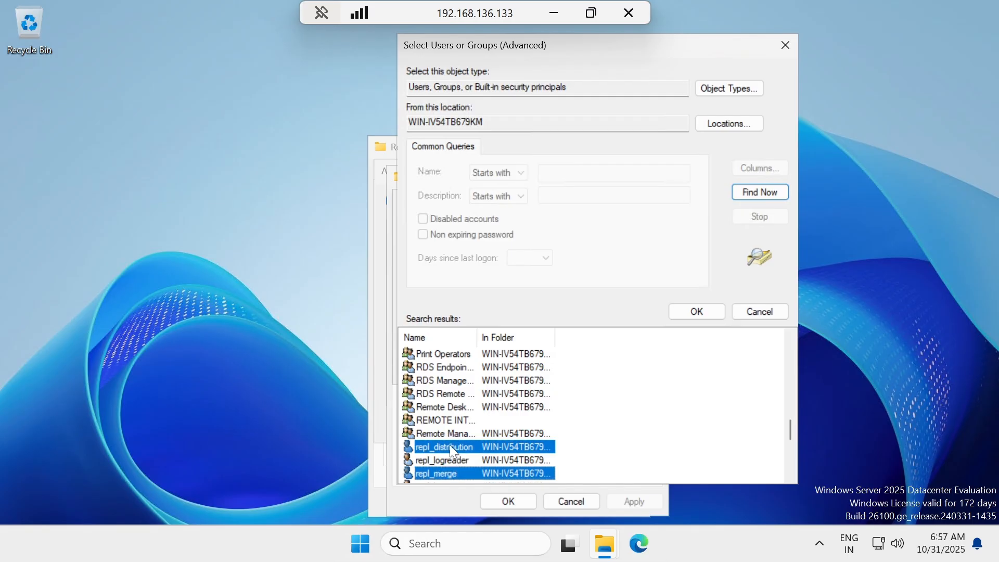
{"action": "scroll", "coordinate": [452, 448], "scroll_direction": "down", "scroll_amount": 2}
{"action": "left_click", "coordinate": [450, 408], "text": "ctrl"}
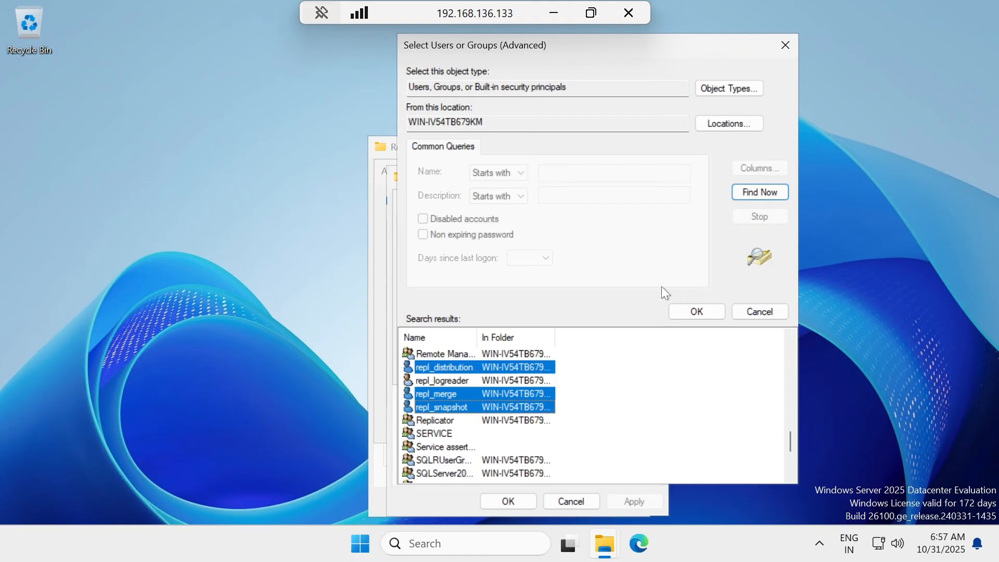
{"action": "left_click", "coordinate": [695, 311]}
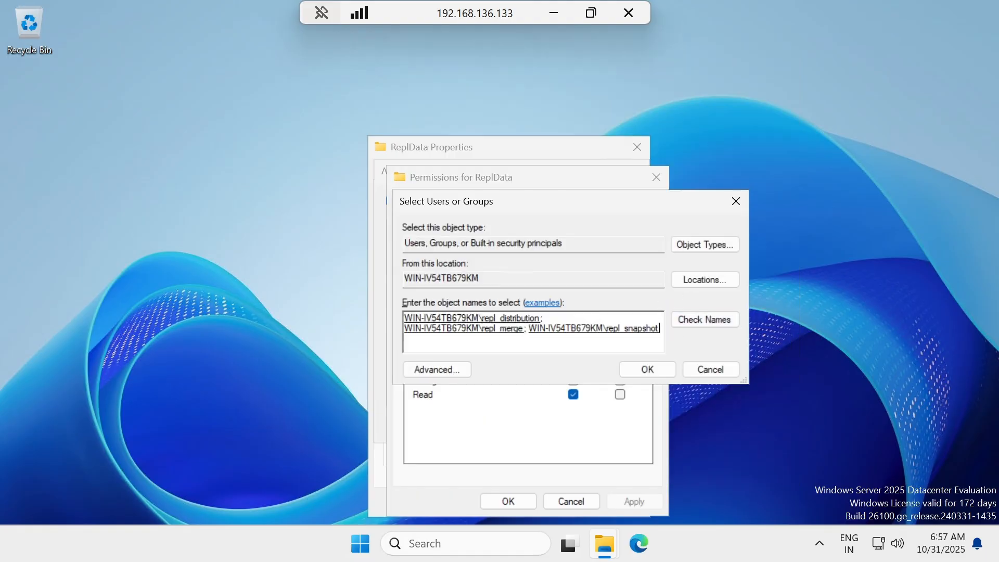
{"action": "left_click", "coordinate": [642, 369]}
Grant repl_snapshot Full Control on the share and apply the sharing settings.
{"action": "left_click", "coordinate": [466, 253]}
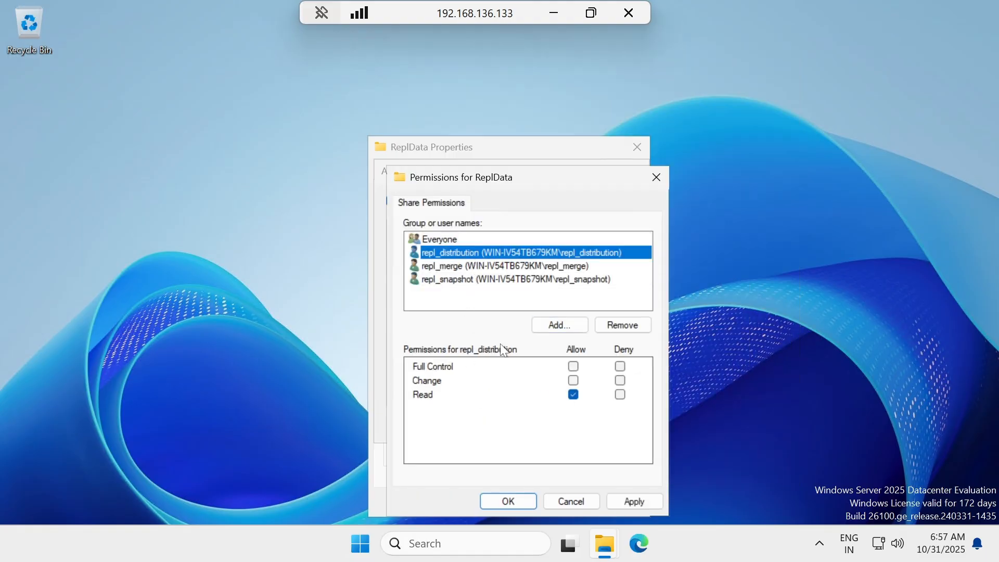
{"action": "left_click", "coordinate": [496, 266]}
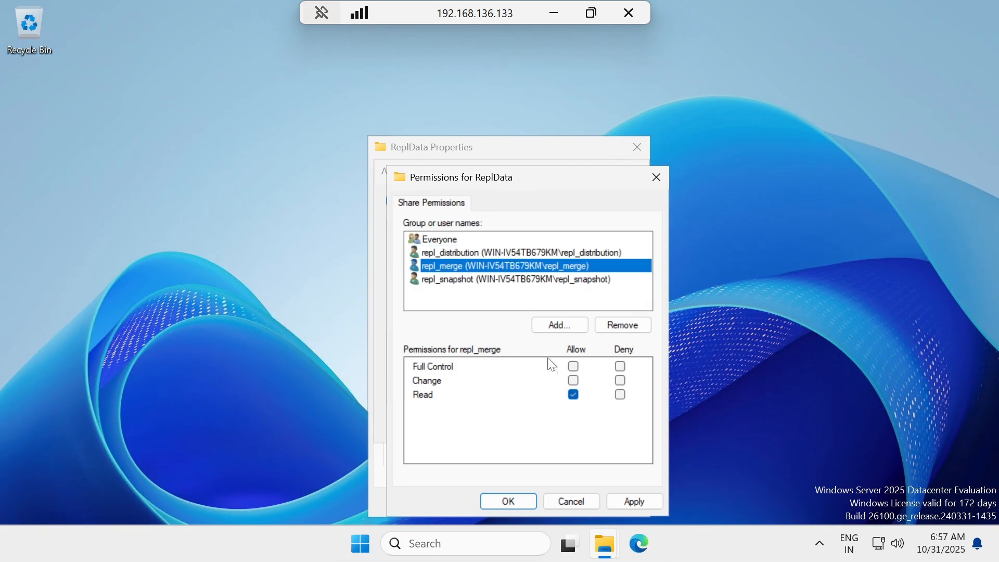
{"action": "left_click", "coordinate": [467, 280]}
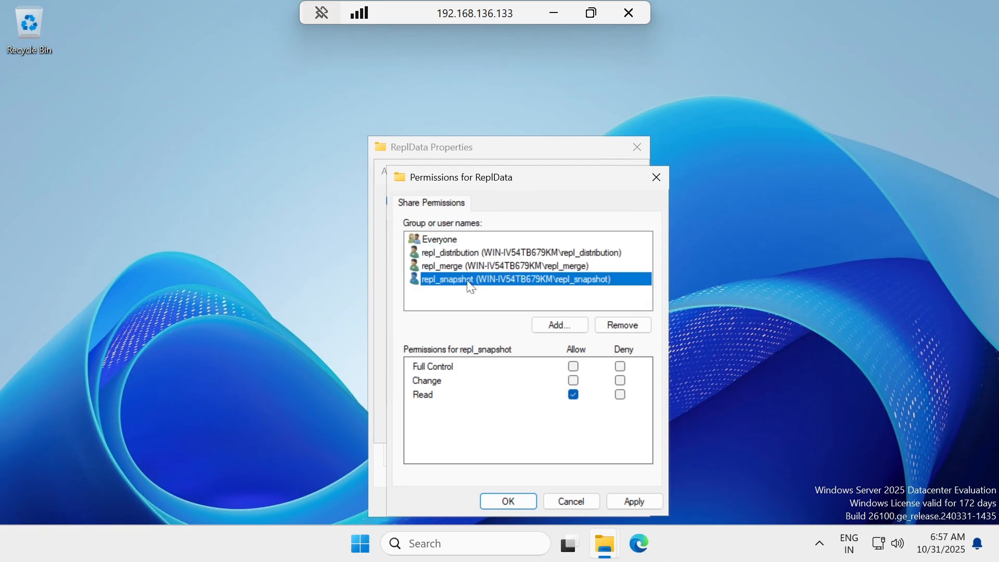
{"action": "left_click", "coordinate": [573, 366]}
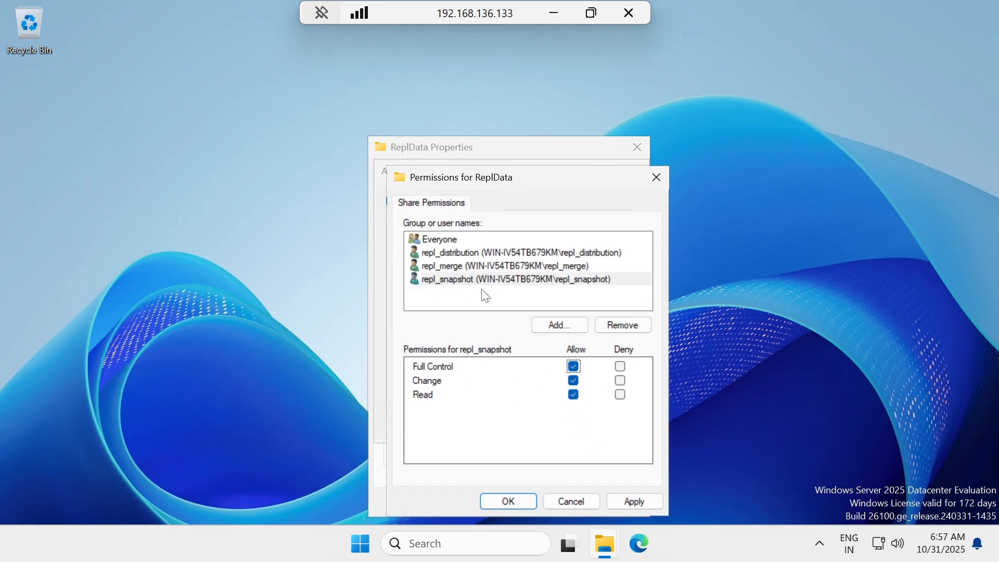
{"action": "left_click", "coordinate": [632, 501]}
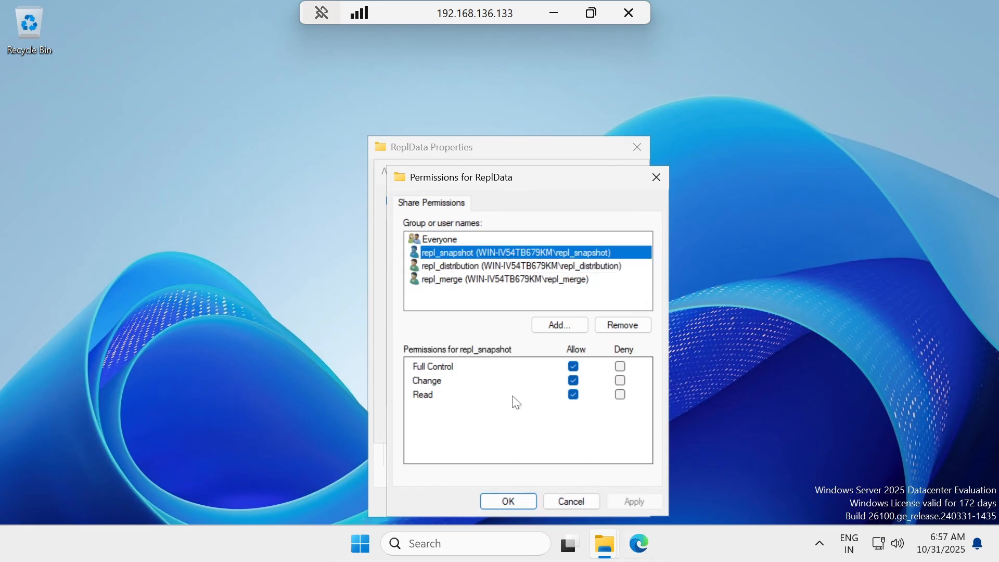
{"action": "left_click", "coordinate": [512, 500]}
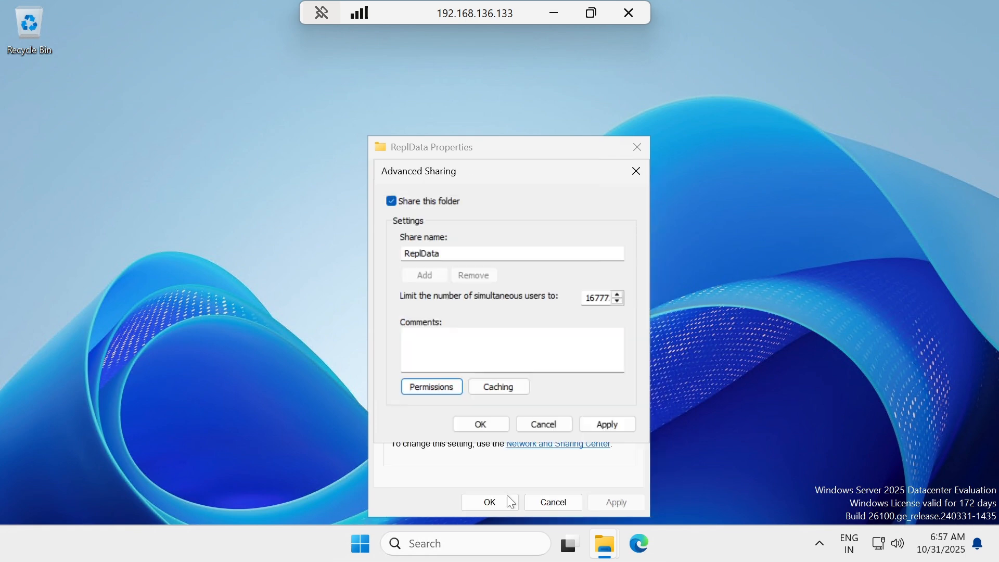
{"action": "left_click", "coordinate": [626, 423]}
{"action": "left_click", "coordinate": [485, 429]}
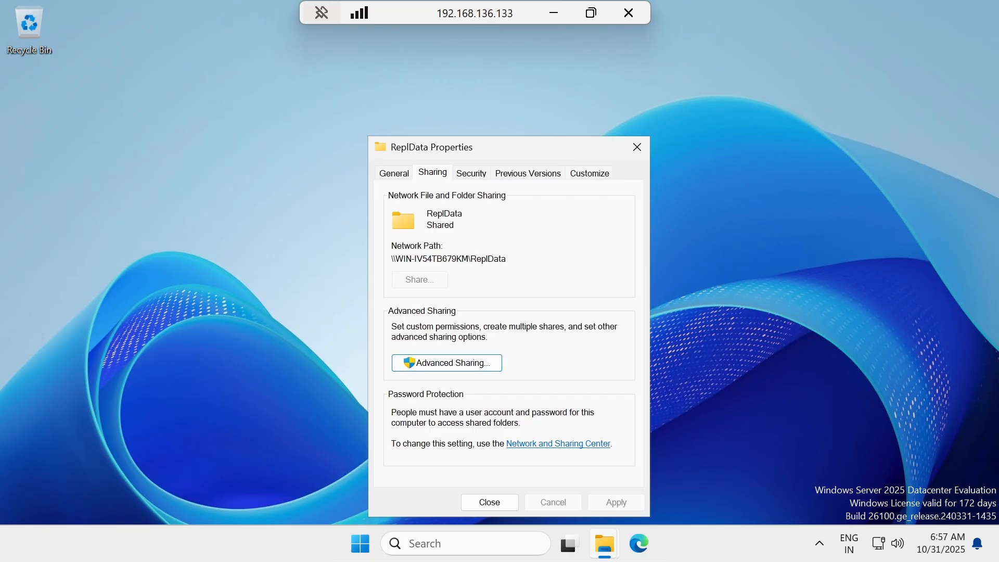
Copy the share's network path and paste \\WIN-IV54TB679KM\ReplData over \\SERVER1\ReplData in step 10 of the notes.
{"action": "left_click_drag", "start_coordinate": [391, 258], "coordinate": [506, 258]}
{"action": "key", "text": "ctrl+c"}
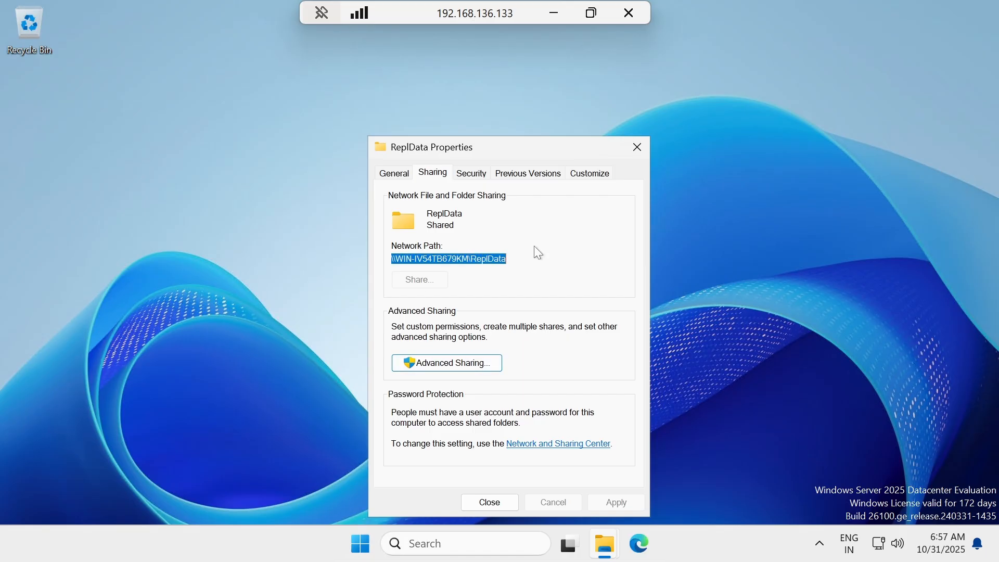
{"action": "left_click", "coordinate": [553, 14]}
{"action": "scroll", "coordinate": [500, 276], "scroll_direction": "down", "scroll_amount": 5}
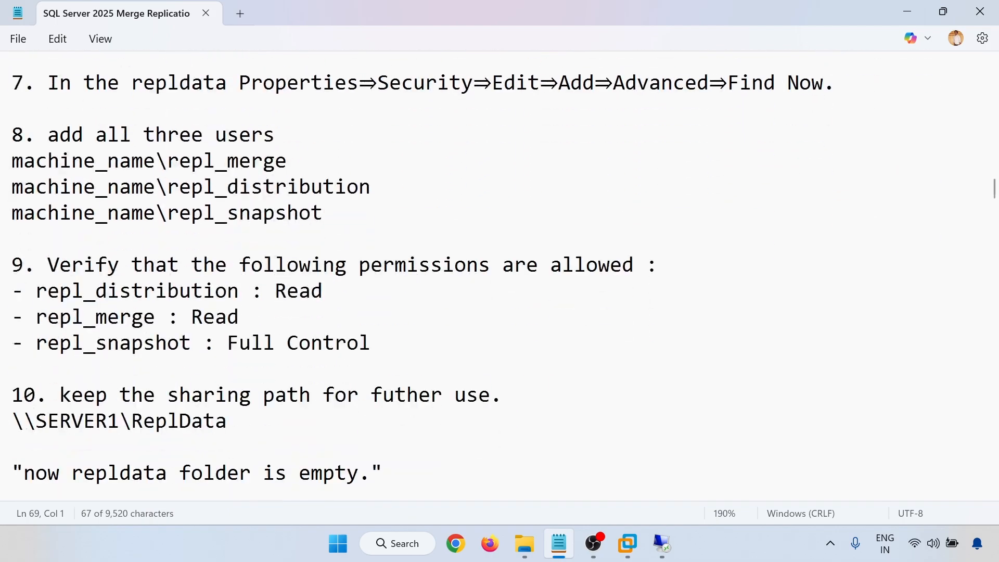
{"action": "scroll", "coordinate": [224, 263], "scroll_direction": "down", "scroll_amount": 2}
{"action": "left_click_drag", "start_coordinate": [227, 264], "coordinate": [11, 264]}
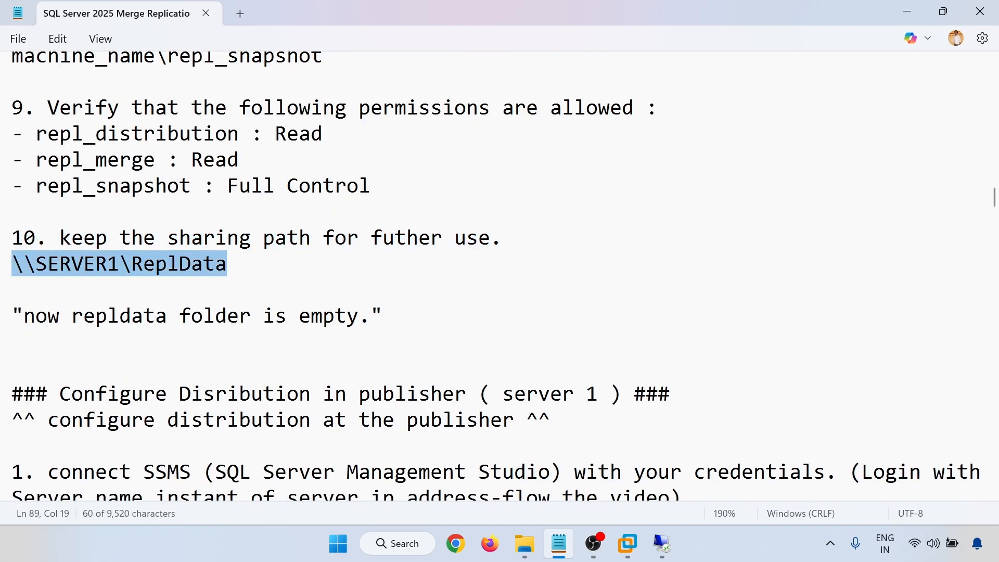
{"action": "key", "text": "ctrl+v"}
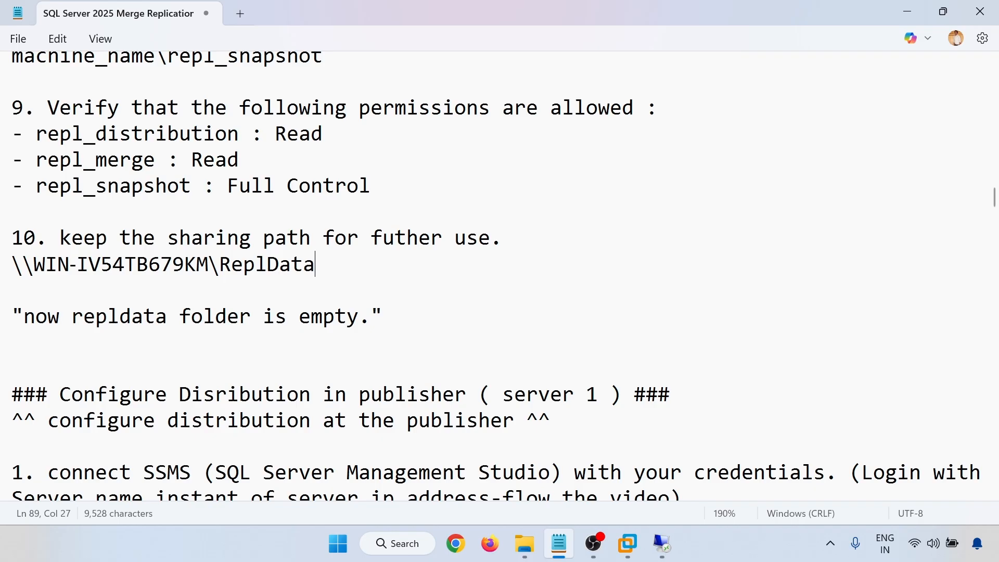
{"action": "scroll", "coordinate": [627, 517], "scroll_direction": "down", "scroll_amount": 2}
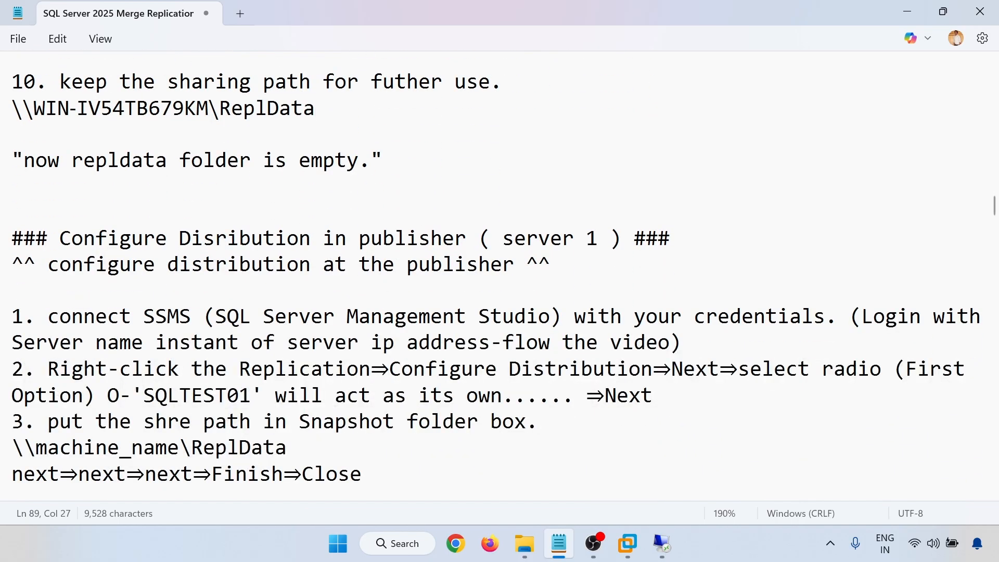
Back on the server, close the ReplData sharing properties and restore the DATA folder window.
{"action": "mouse_move", "coordinate": [662, 543]}
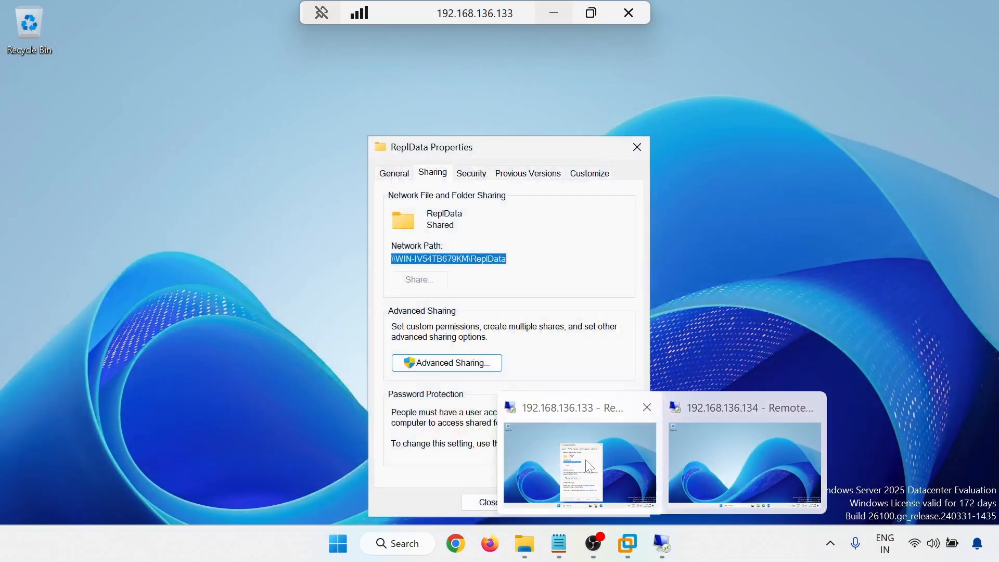
{"action": "left_click", "coordinate": [575, 468]}
{"action": "left_click", "coordinate": [488, 502]}
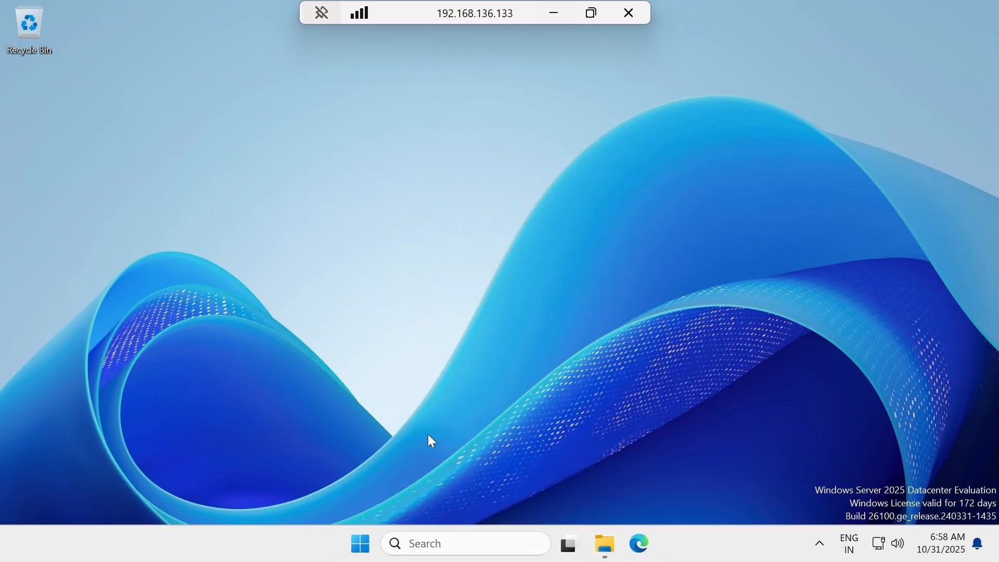
{"action": "left_click", "coordinate": [615, 549]}
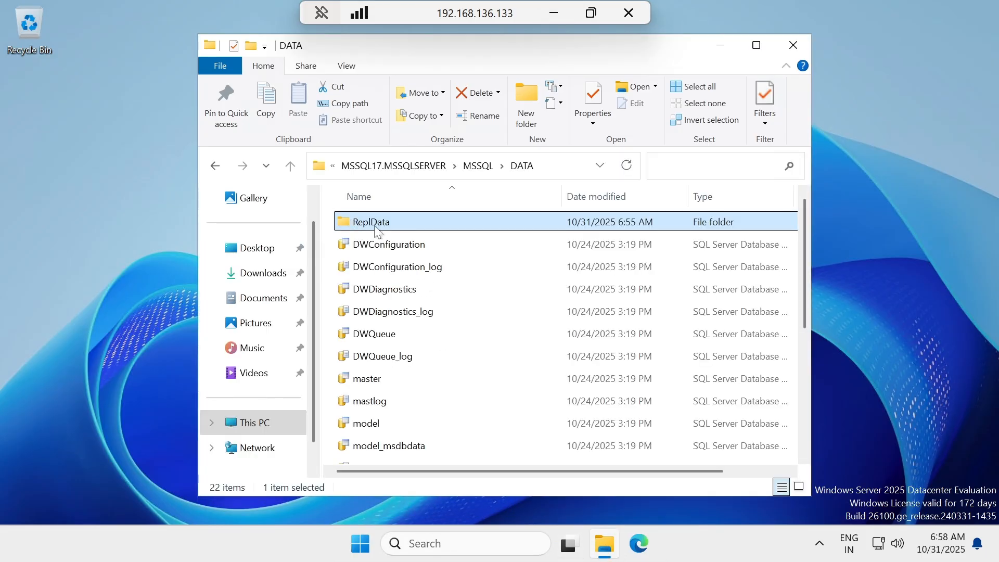
Open the Security permissions editor for the ReplData folder and start adding users.
{"action": "right_click", "coordinate": [375, 228]}
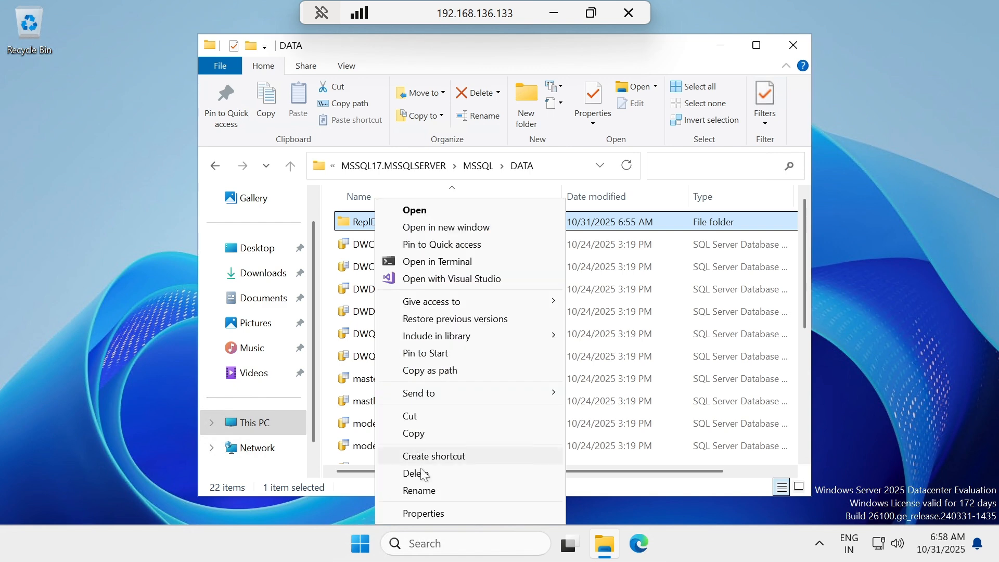
{"action": "left_click", "coordinate": [416, 513]}
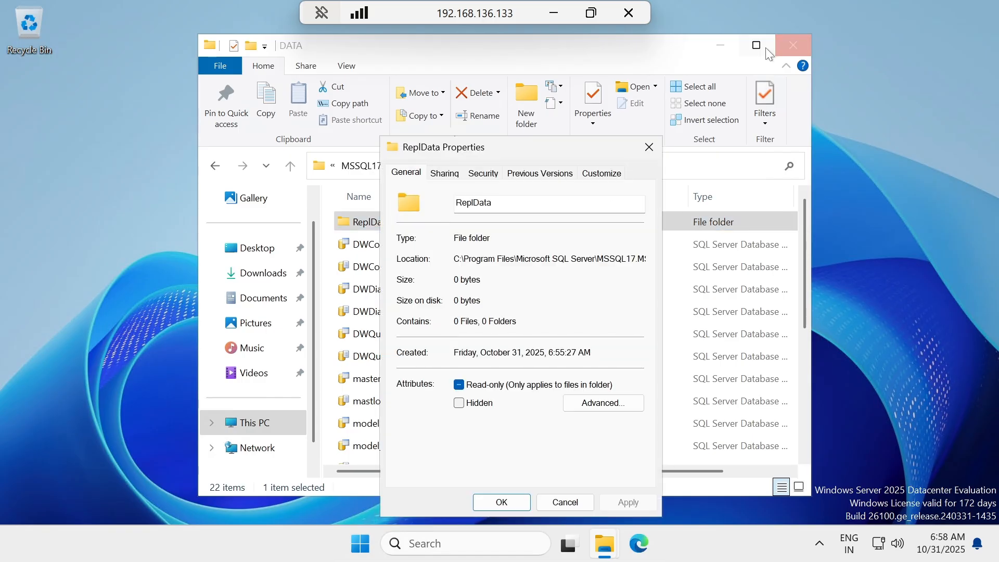
{"action": "left_click", "coordinate": [719, 45]}
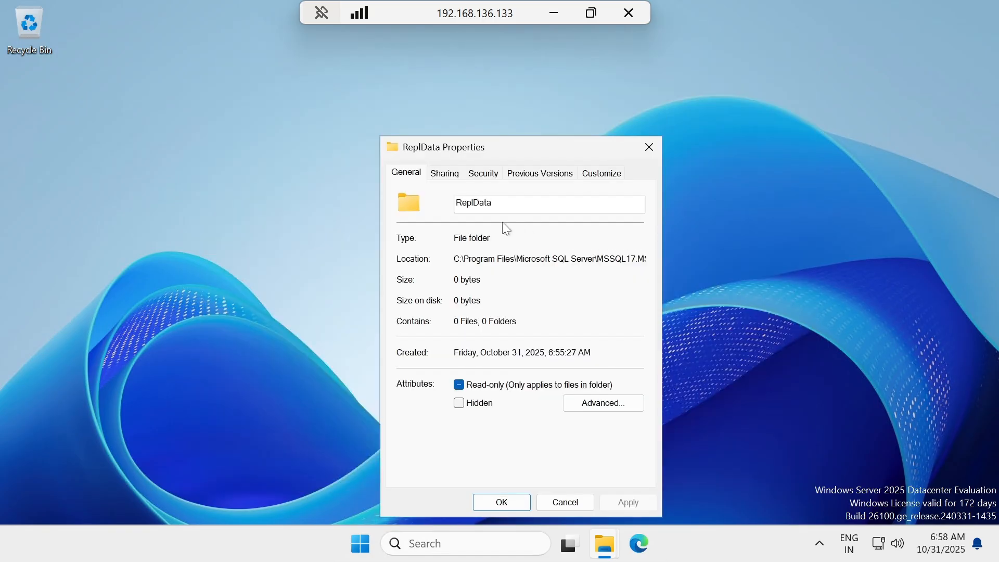
{"action": "left_click", "coordinate": [483, 173]}
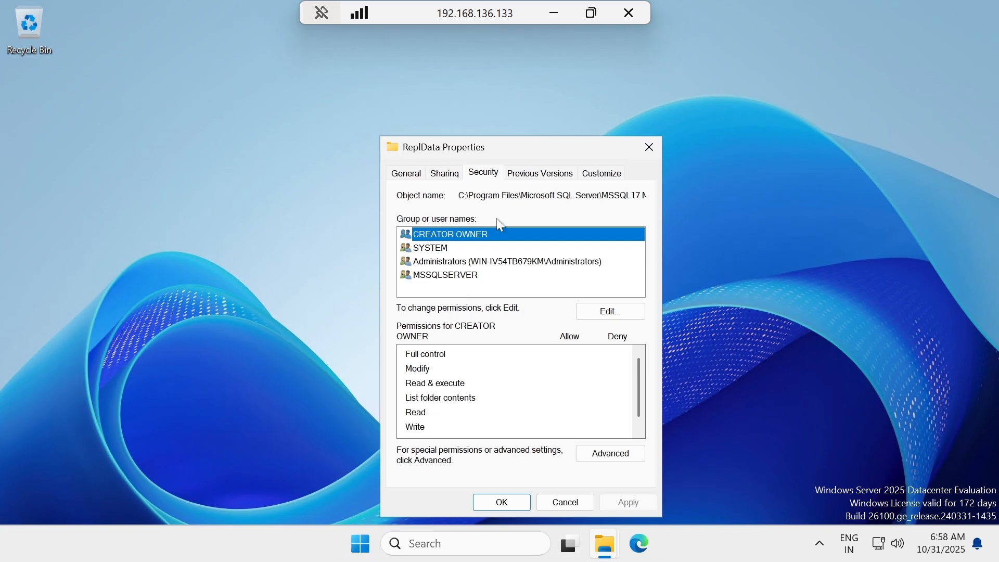
{"action": "left_click", "coordinate": [587, 311]}
{"action": "left_click", "coordinate": [586, 353]}
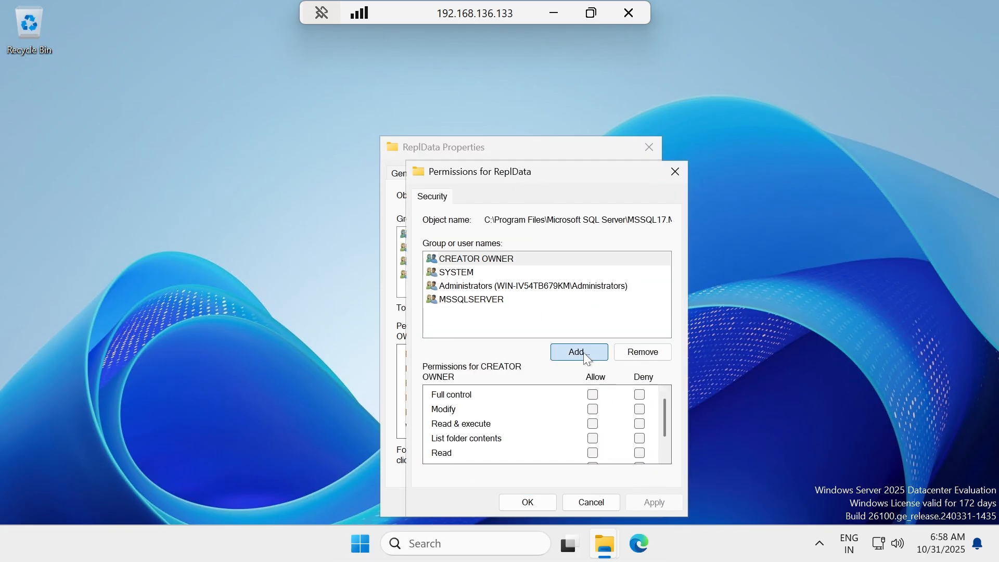
Find and add repl_distribution, repl_merge and repl_snapshot to ReplData's folder permissions.
{"action": "left_click", "coordinate": [471, 366]}
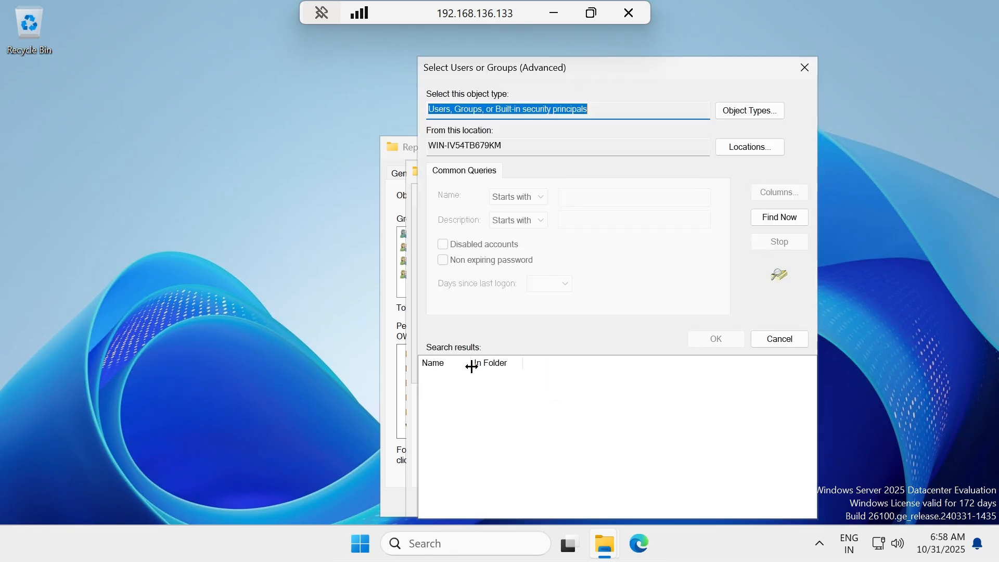
{"action": "left_click", "coordinate": [780, 217]}
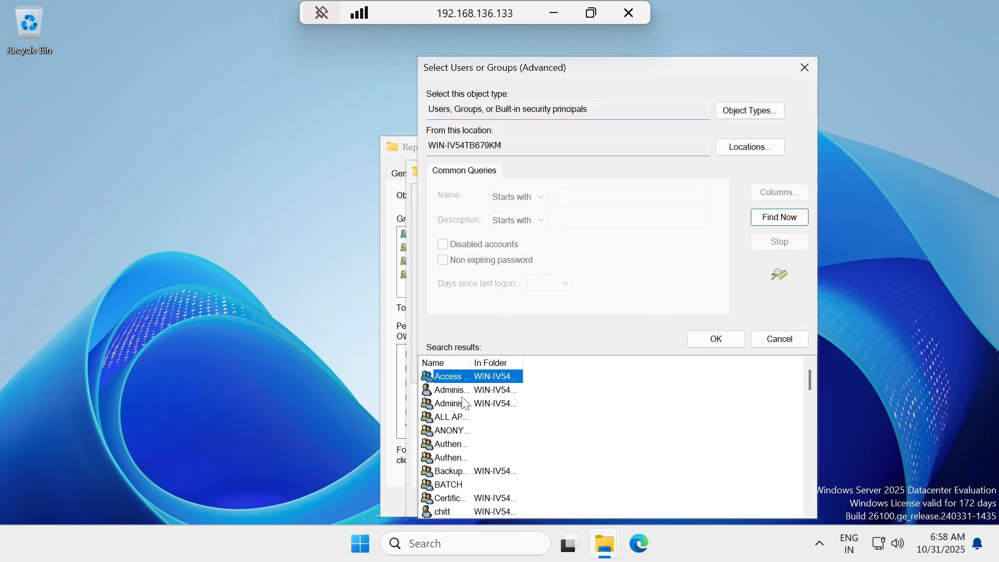
{"action": "scroll", "coordinate": [473, 408], "scroll_direction": "down", "scroll_amount": 12}
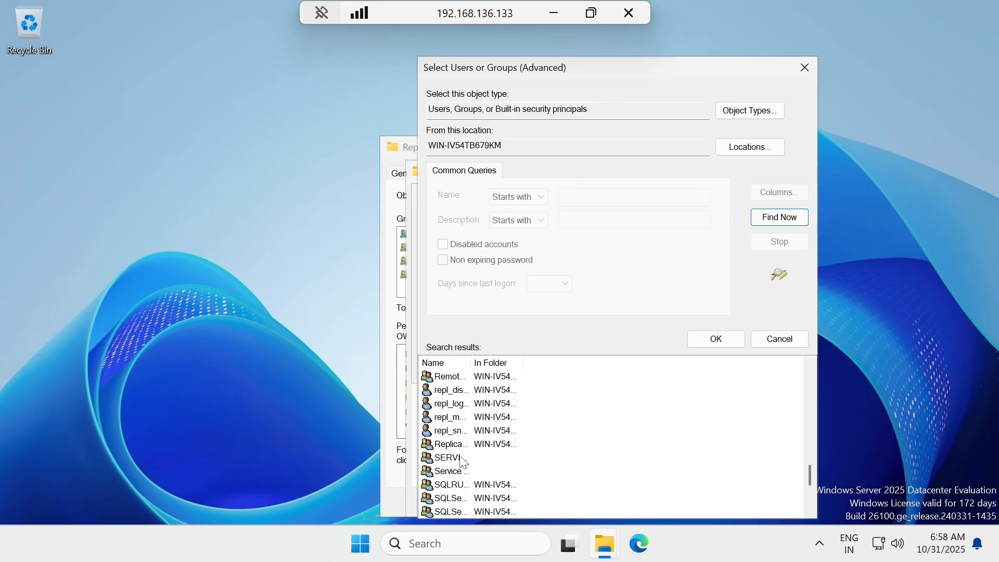
{"action": "left_click_drag", "start_coordinate": [472, 363], "coordinate": [519, 362]}
{"action": "left_click", "coordinate": [479, 395]}
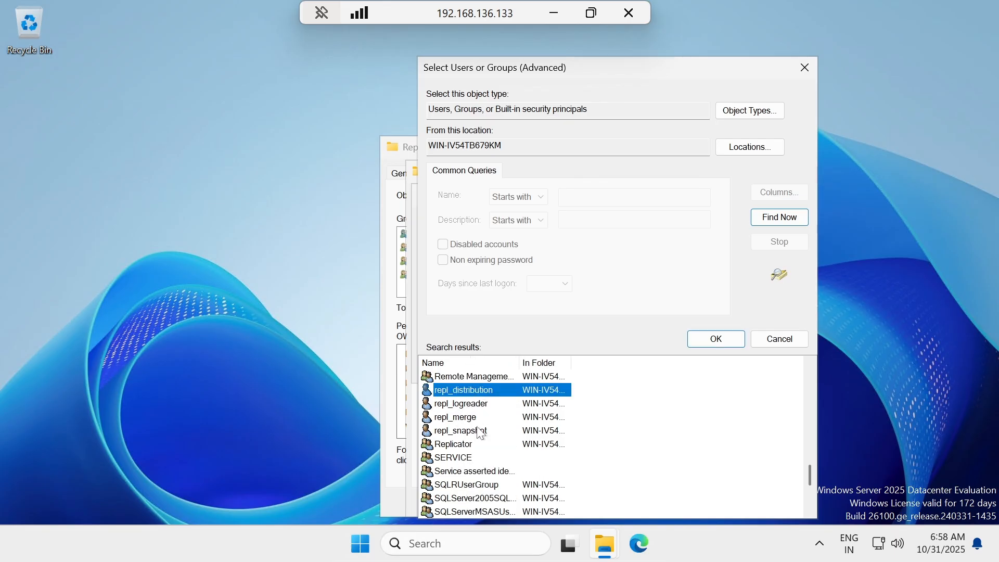
{"action": "left_click", "coordinate": [470, 417], "text": "ctrl"}
{"action": "left_click", "coordinate": [472, 430], "text": "ctrl"}
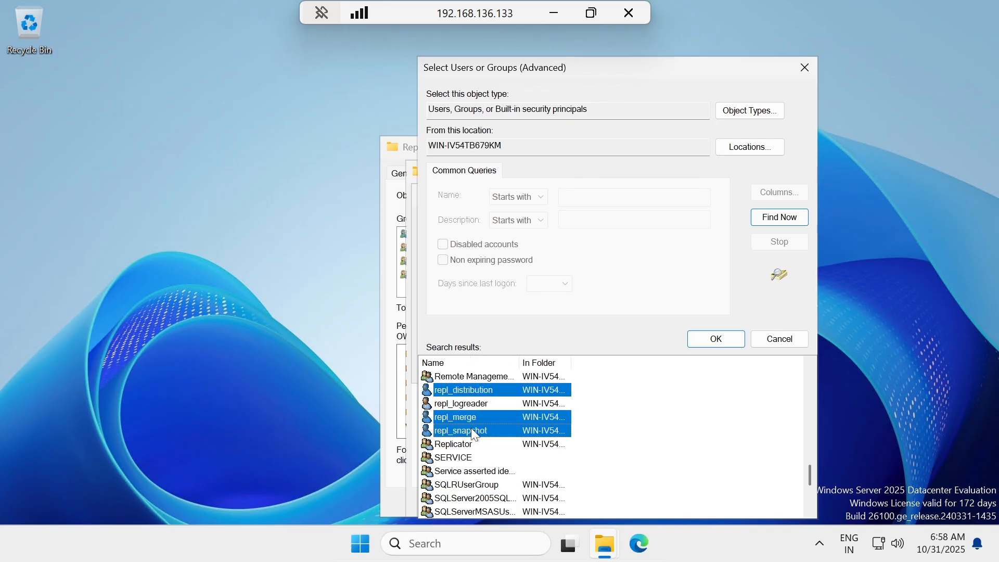
{"action": "left_click", "coordinate": [715, 339]}
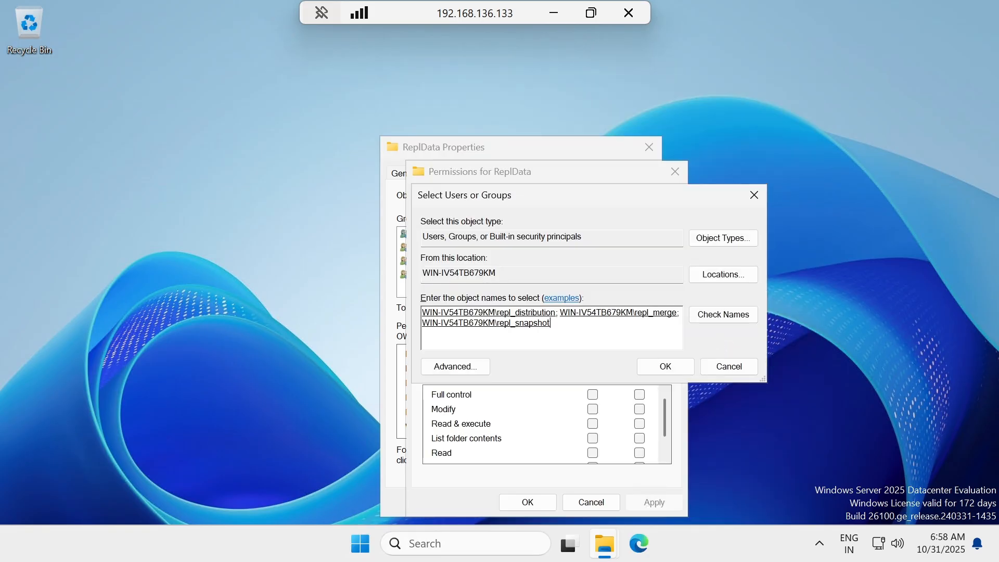
{"action": "left_click", "coordinate": [665, 366]}
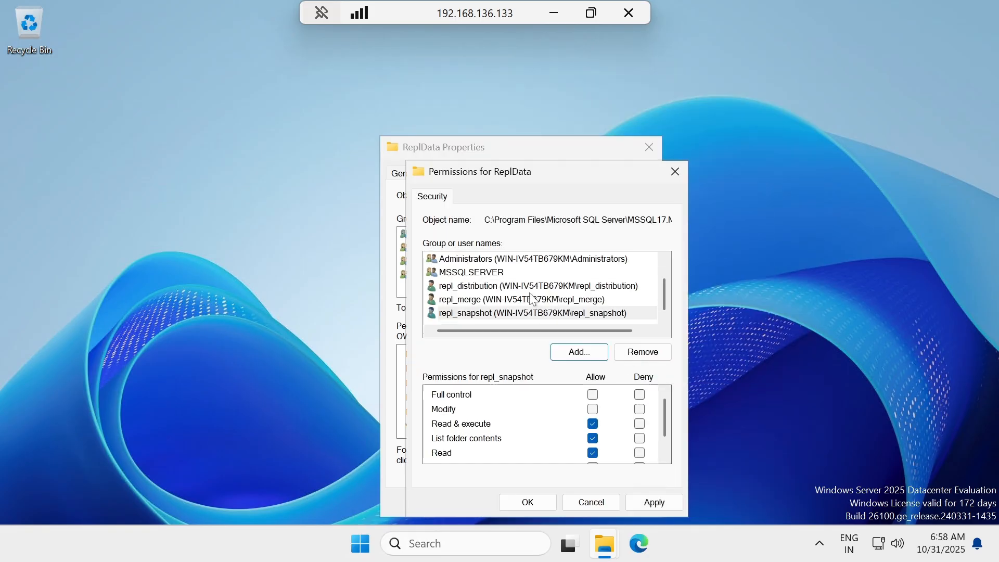
Limit repl_distribution and repl_merge to Read only, removing Read & execute and List folder contents.
{"action": "left_click", "coordinate": [484, 287]}
{"action": "left_click", "coordinate": [593, 423]}
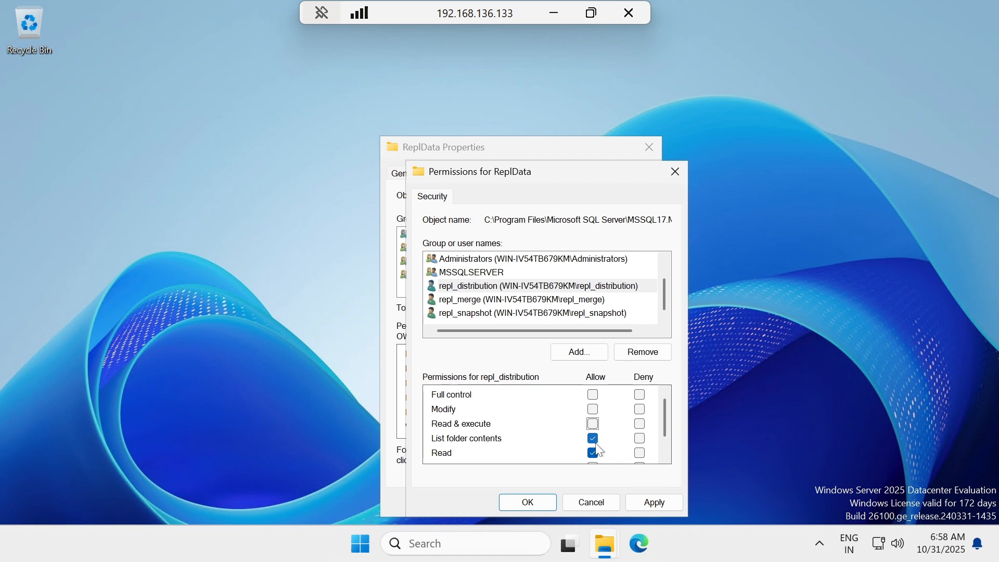
{"action": "left_click", "coordinate": [593, 438]}
{"action": "scroll", "coordinate": [597, 457], "scroll_direction": "down", "scroll_amount": 1}
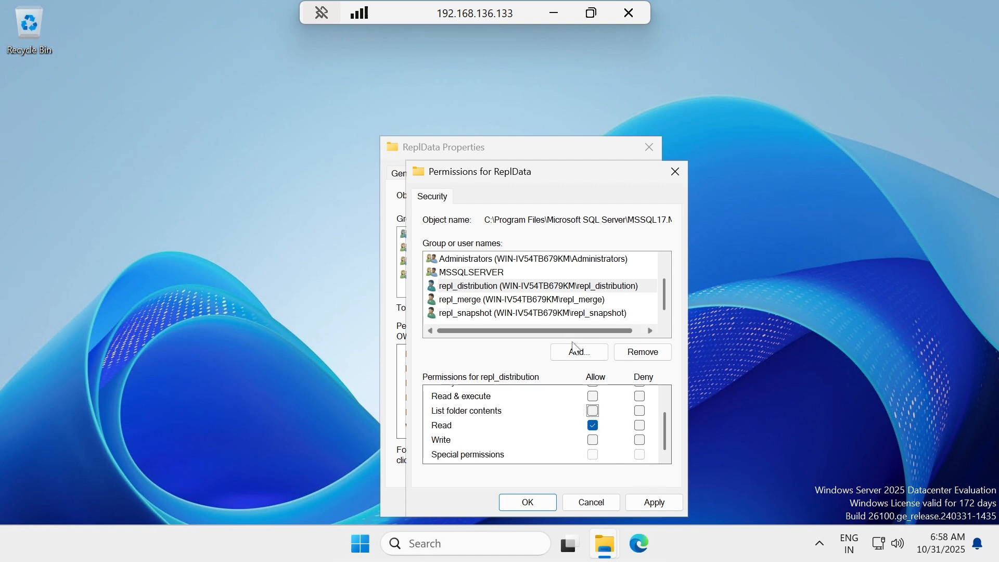
{"action": "left_click", "coordinate": [507, 300]}
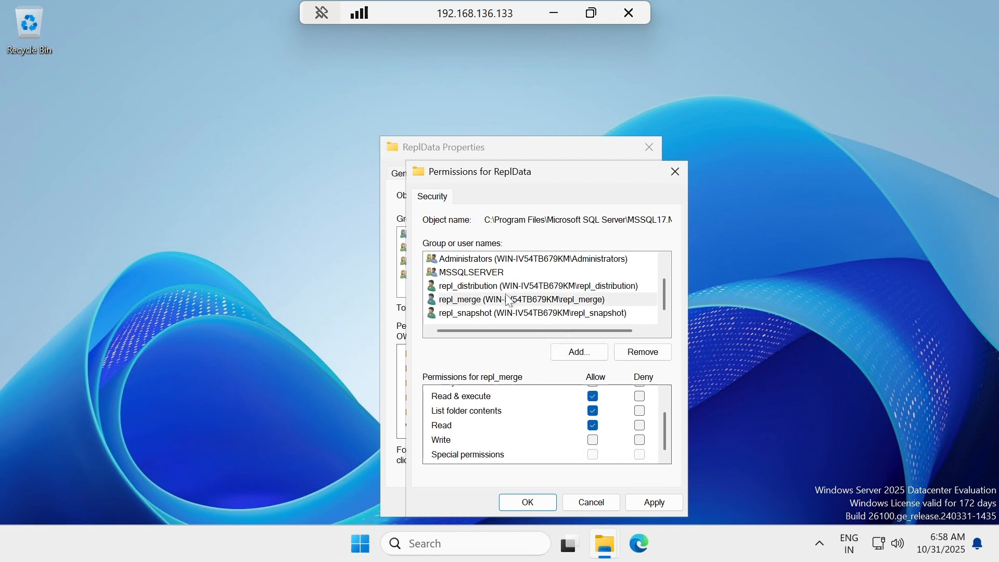
{"action": "left_click", "coordinate": [593, 397]}
{"action": "left_click", "coordinate": [593, 410]}
Grant repl_snapshot Full control, apply the permissions and close the ReplData properties.
{"action": "left_click", "coordinate": [515, 312]}
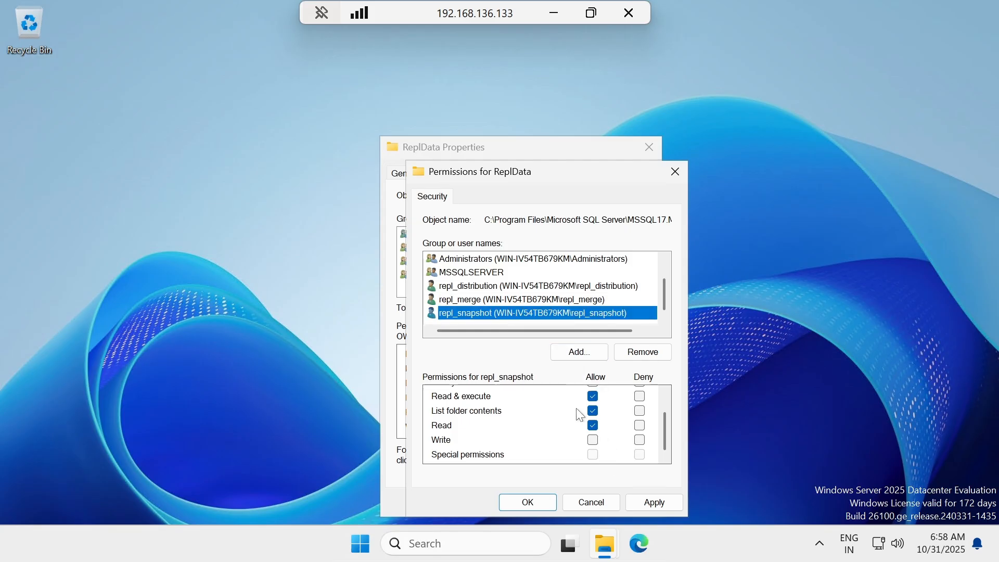
{"action": "scroll", "coordinate": [577, 407], "scroll_direction": "up", "scroll_amount": 1}
{"action": "left_click", "coordinate": [597, 395]}
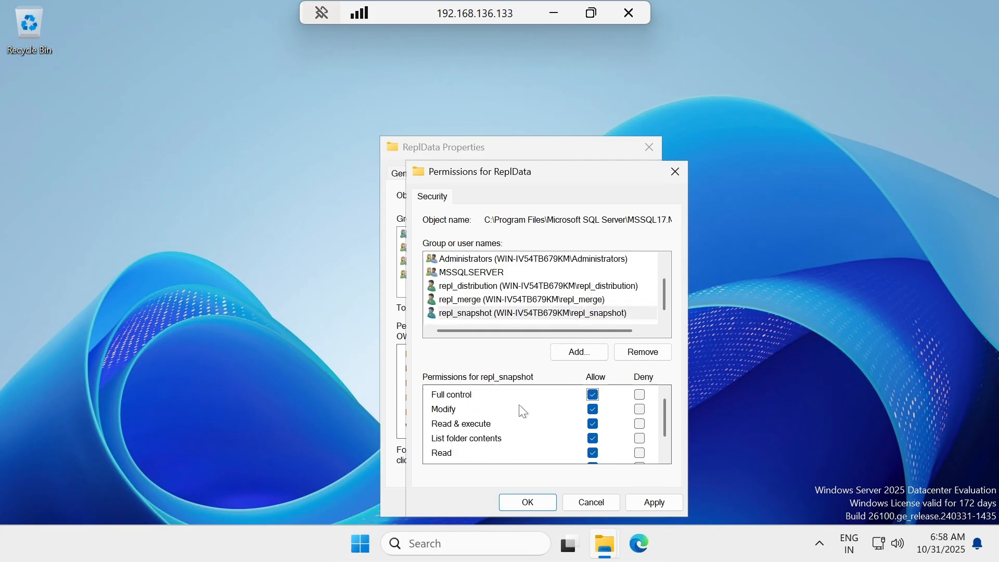
{"action": "left_click", "coordinate": [650, 503]}
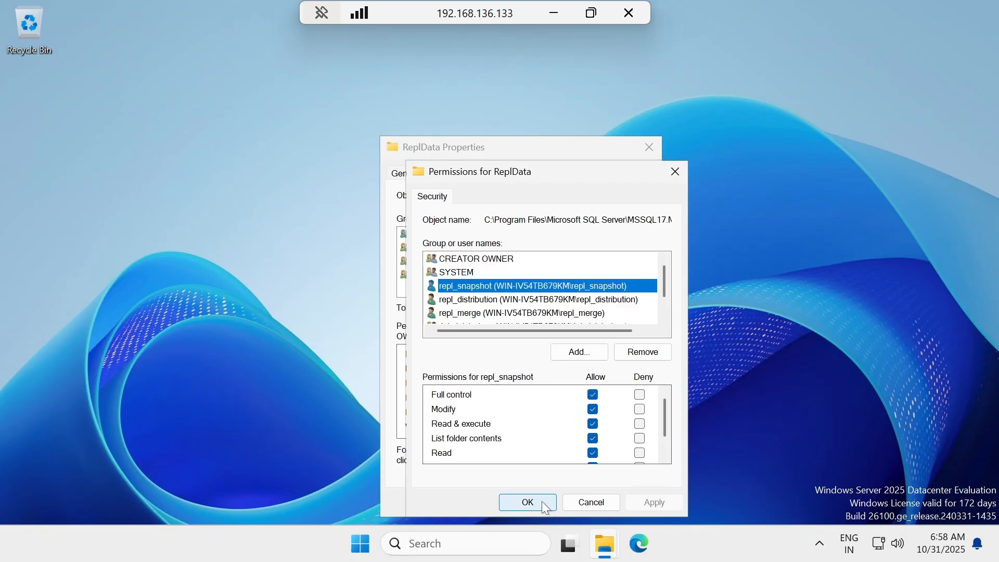
{"action": "left_click", "coordinate": [542, 501]}
{"action": "left_click", "coordinate": [507, 503]}
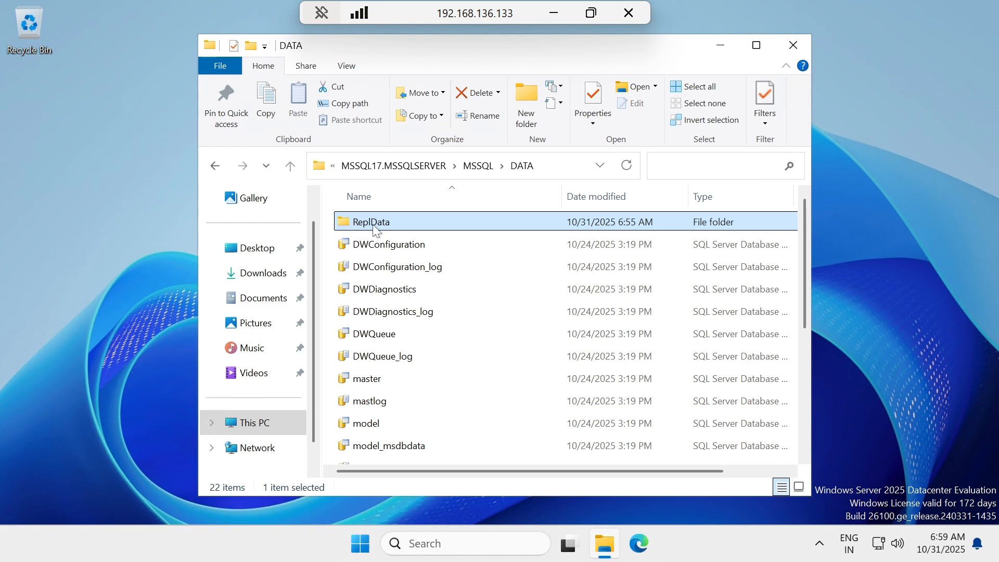
Open ReplData to confirm it is empty, then put it away and return to the local notes.
{"action": "double_click", "coordinate": [373, 223]}
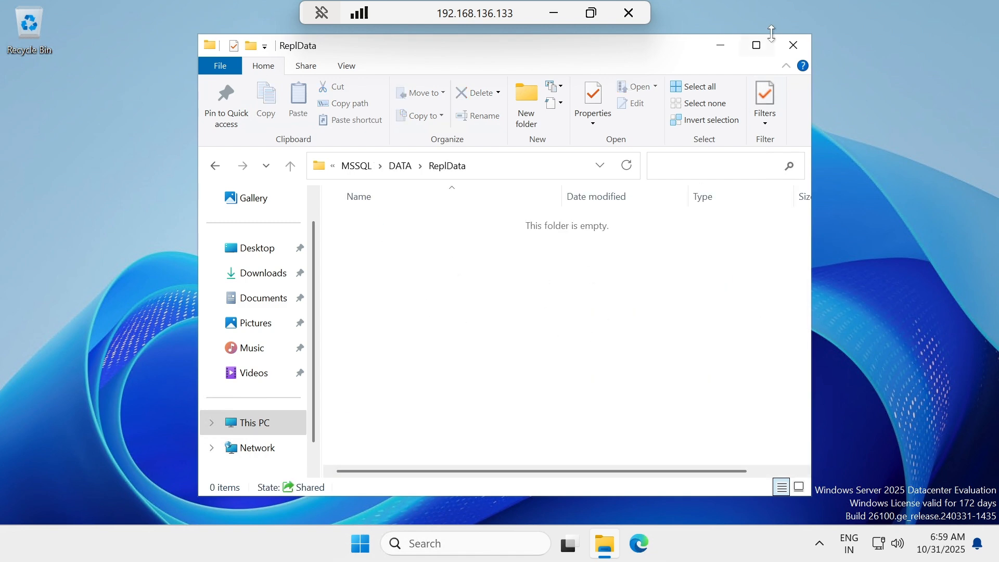
{"action": "left_click", "coordinate": [718, 44]}
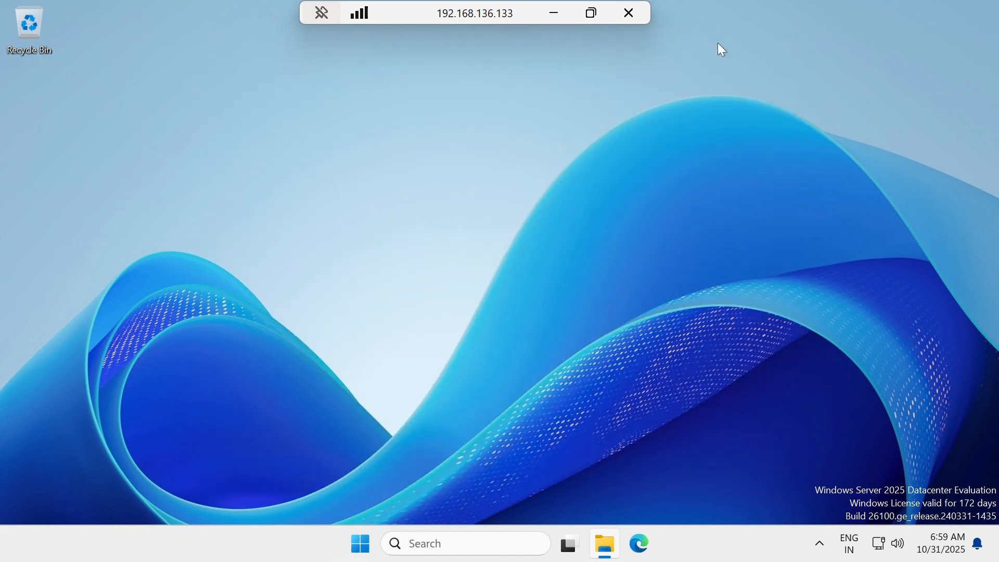
{"action": "left_click", "coordinate": [554, 13]}
{"action": "scroll", "coordinate": [499, 276], "scroll_direction": "down", "scroll_amount": 4}
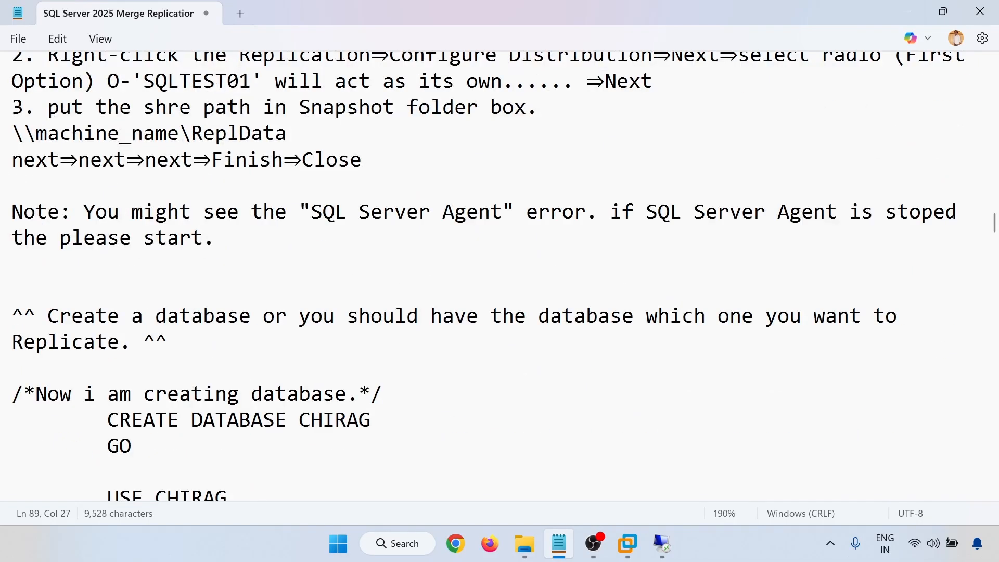
{"action": "scroll", "coordinate": [499, 276], "scroll_direction": "up", "scroll_amount": 1}
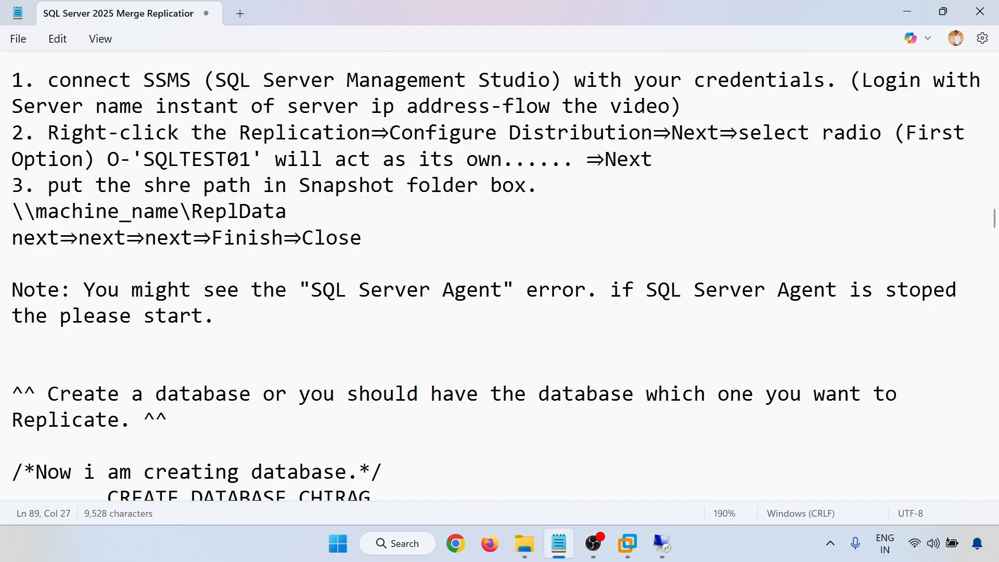
Check the server-name login tip in step 1 of the notes, then go back to the server session.
{"action": "left_click_drag", "start_coordinate": [24, 106], "coordinate": [561, 107]}
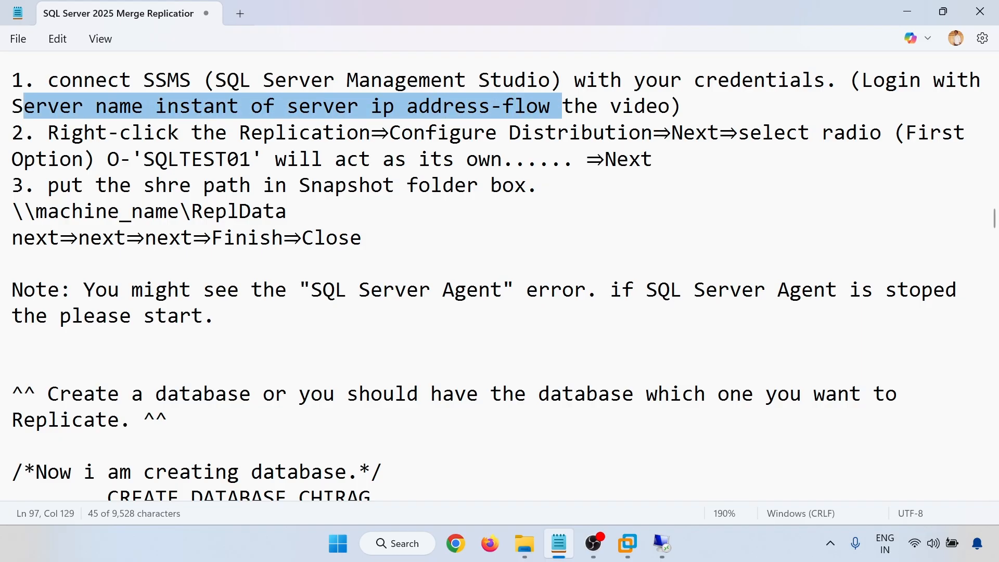
{"action": "left_click", "coordinate": [562, 106]}
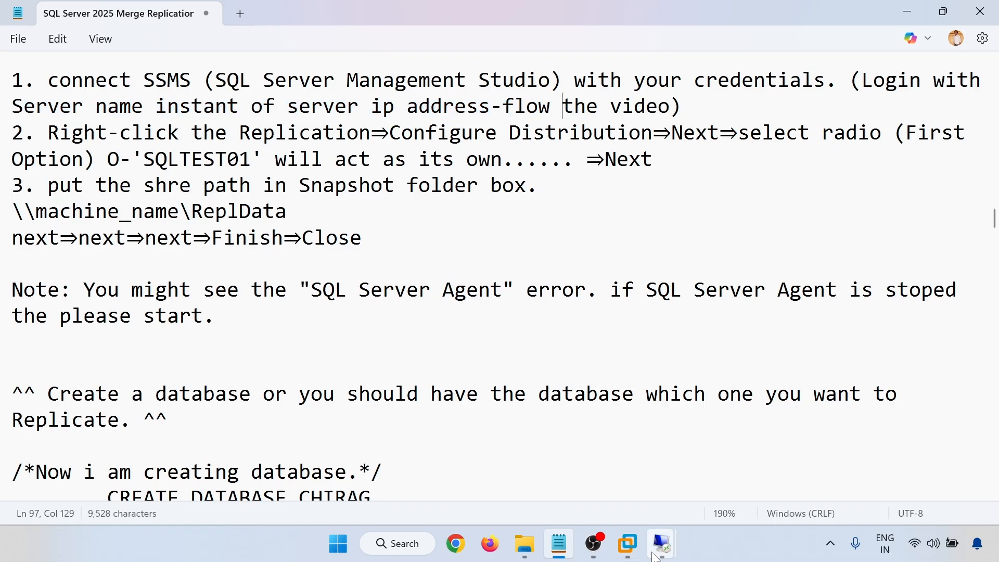
{"action": "left_click", "coordinate": [661, 544]}
{"action": "left_click", "coordinate": [592, 467]}
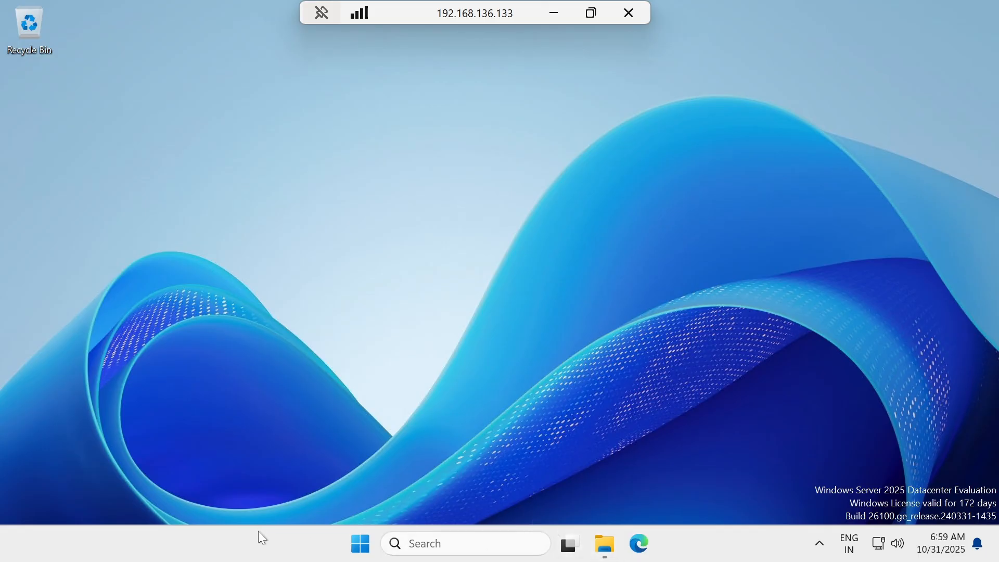
Launch SQL Server Management Studio 21 from Microsoft SQL Server Tools 21 in the server's Start menu.
{"action": "left_click", "coordinate": [359, 547]}
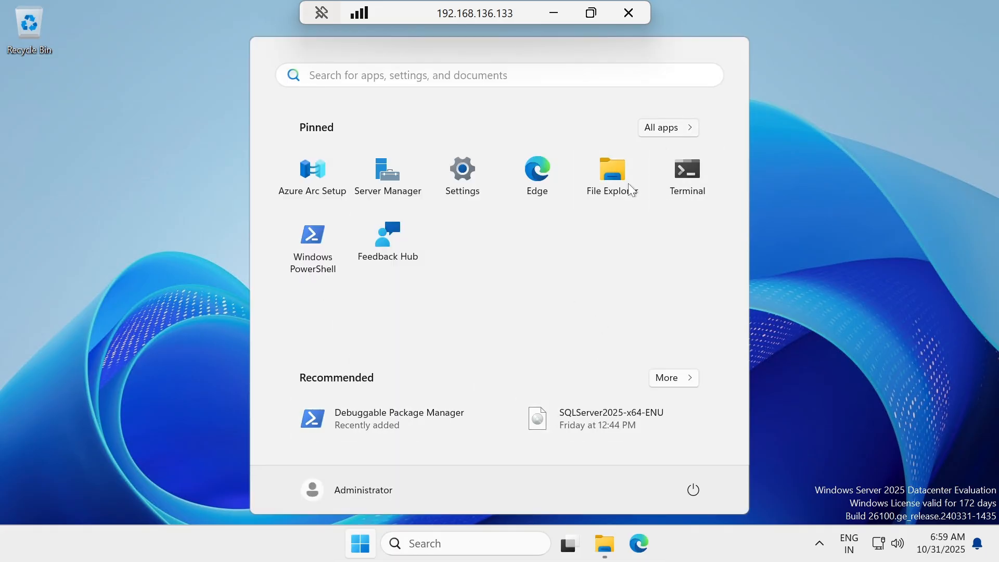
{"action": "scroll", "coordinate": [416, 309], "scroll_direction": "down", "scroll_amount": 6}
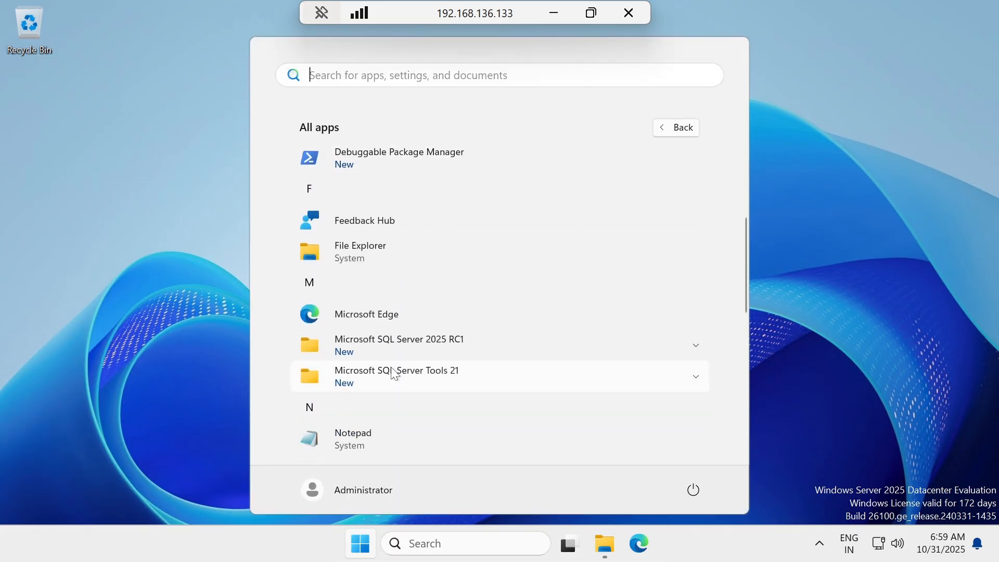
{"action": "left_click", "coordinate": [394, 374]}
{"action": "scroll", "coordinate": [400, 408], "scroll_direction": "down", "scroll_amount": 1}
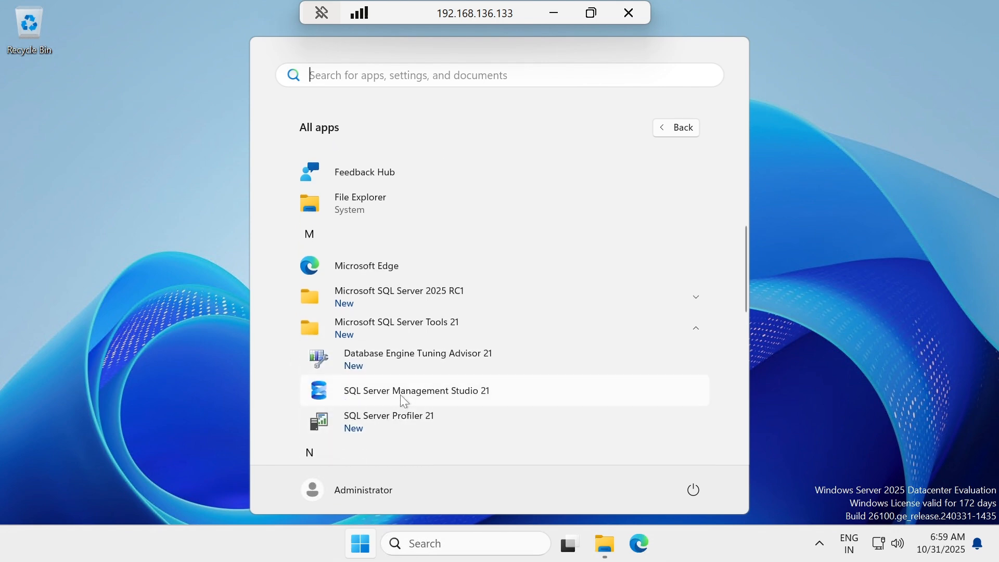
{"action": "left_click", "coordinate": [400, 393]}
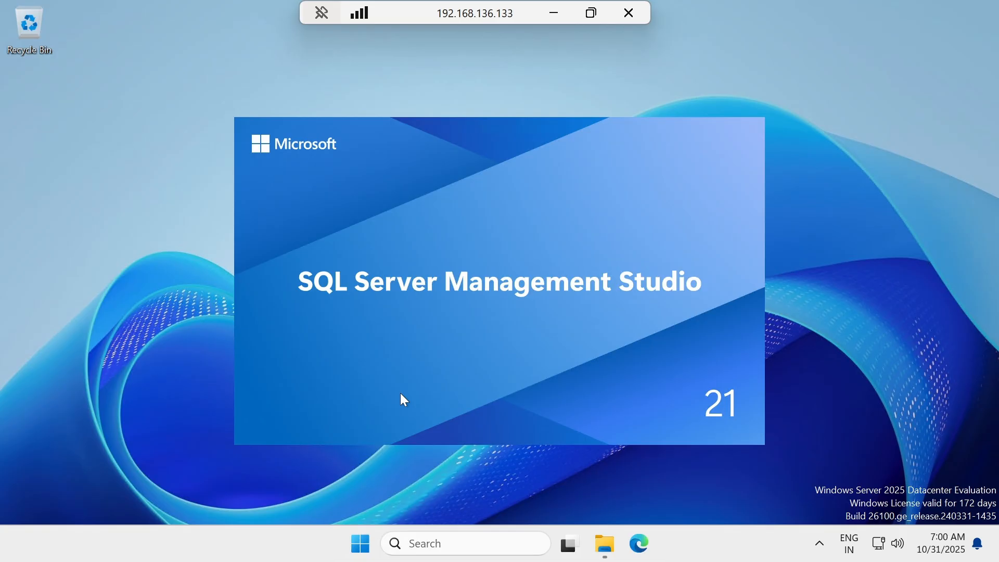
Switch to the local notes and scroll through the replication steps, selecting passages to read.
{"action": "left_click", "coordinate": [554, 13]}
{"action": "scroll", "coordinate": [482, 276], "scroll_direction": "down", "scroll_amount": 3}
{"action": "scroll", "coordinate": [483, 275], "scroll_direction": "up", "scroll_amount": 2}
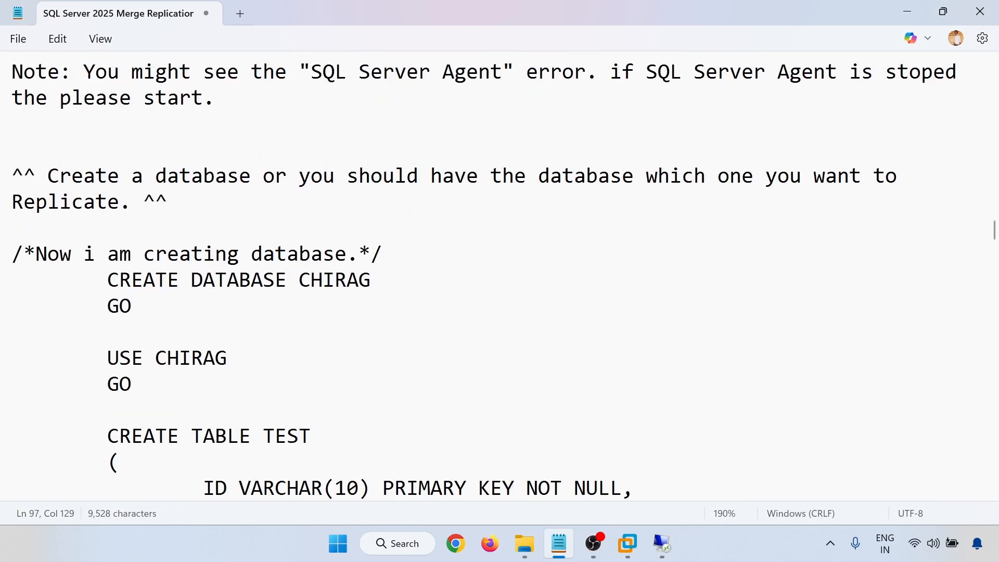
{"action": "scroll", "coordinate": [563, 105], "scroll_direction": "up", "scroll_amount": 1}
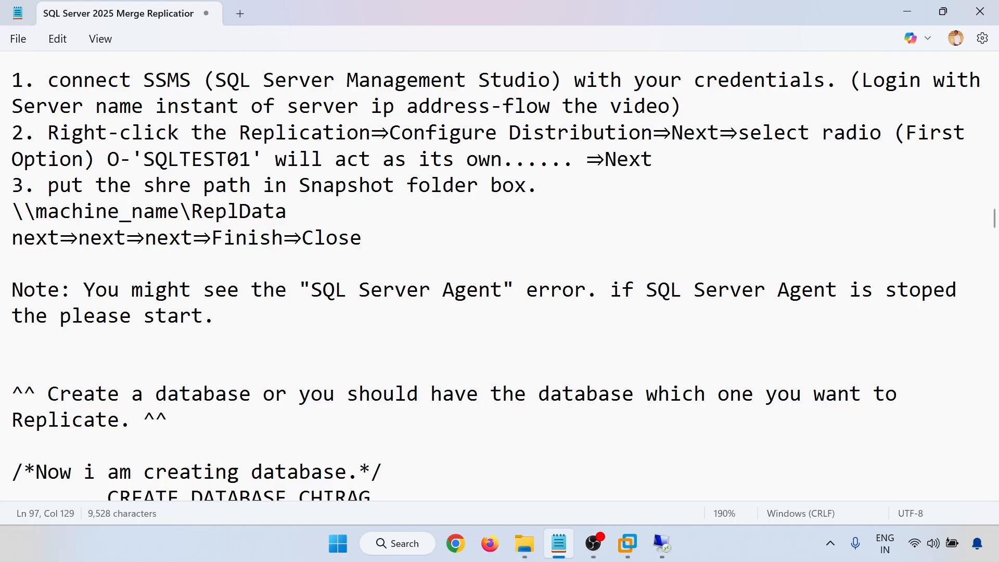
{"action": "left_click_drag", "start_coordinate": [166, 106], "coordinate": [809, 132]}
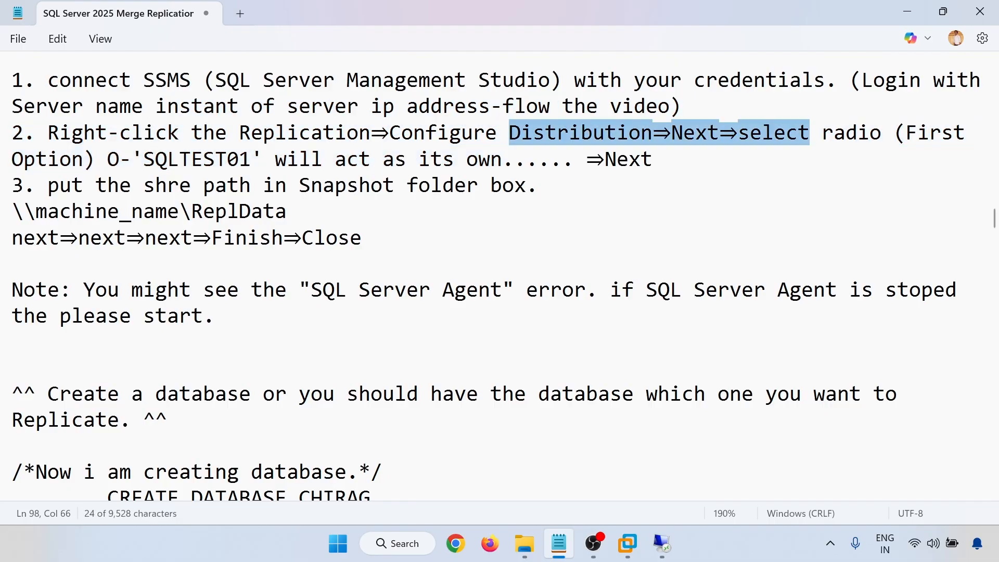
{"action": "scroll", "coordinate": [809, 132], "scroll_direction": "down", "scroll_amount": 2}
{"action": "scroll", "coordinate": [483, 276], "scroll_direction": "down", "scroll_amount": 1}
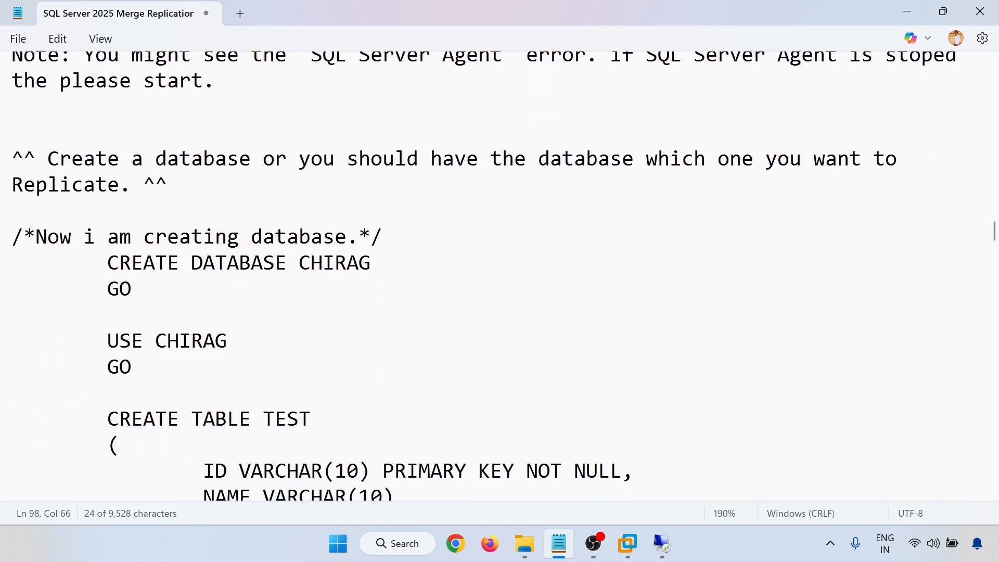
{"action": "scroll", "coordinate": [482, 276], "scroll_direction": "down", "scroll_amount": 2}
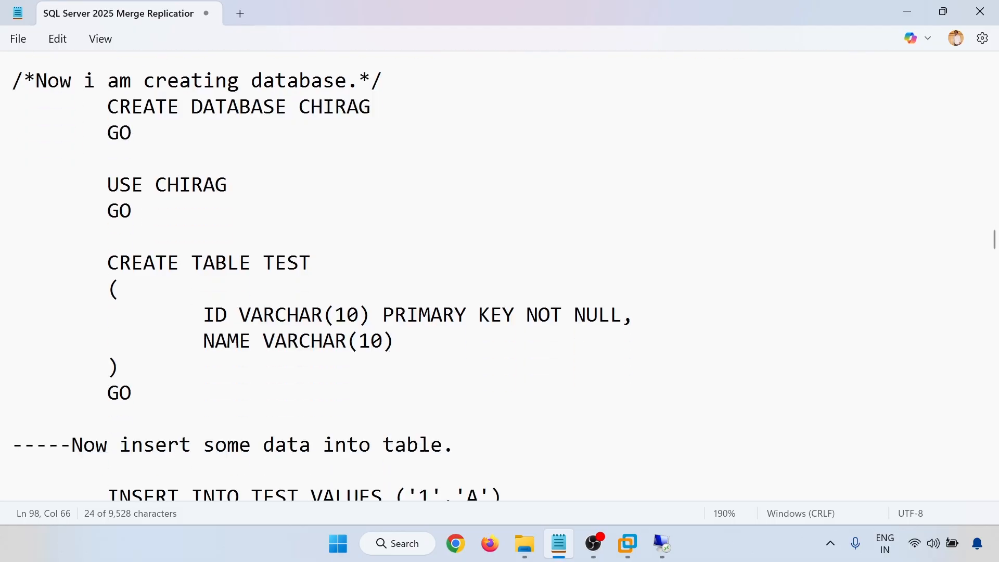
{"action": "scroll", "coordinate": [483, 276], "scroll_direction": "down", "scroll_amount": 3}
{"action": "left_click_drag", "start_coordinate": [299, 263], "coordinate": [330, 369]}
{"action": "scroll", "coordinate": [330, 369], "scroll_direction": "down", "scroll_amount": 2}
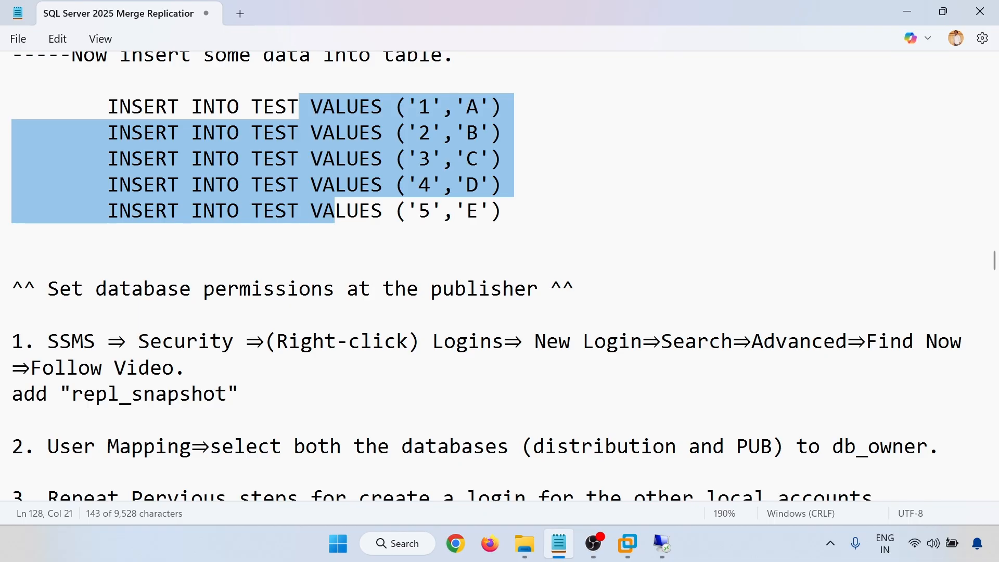
{"action": "scroll", "coordinate": [499, 276], "scroll_direction": "down", "scroll_amount": 2}
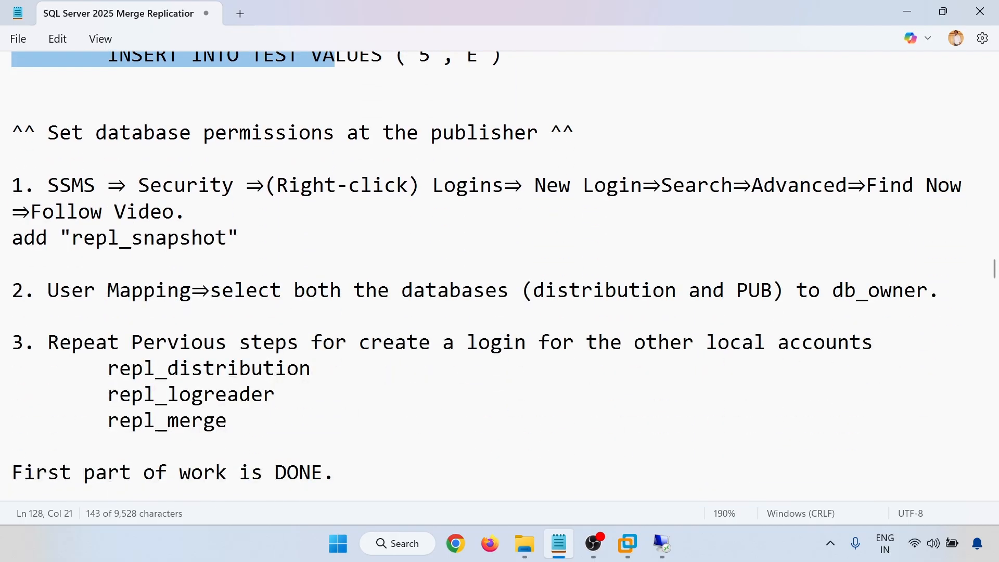
Review the login and db_owner user-mapping steps, scroll back to CREATE DATABASE, and return to the server.
{"action": "left_click_drag", "start_coordinate": [174, 212], "coordinate": [215, 394]}
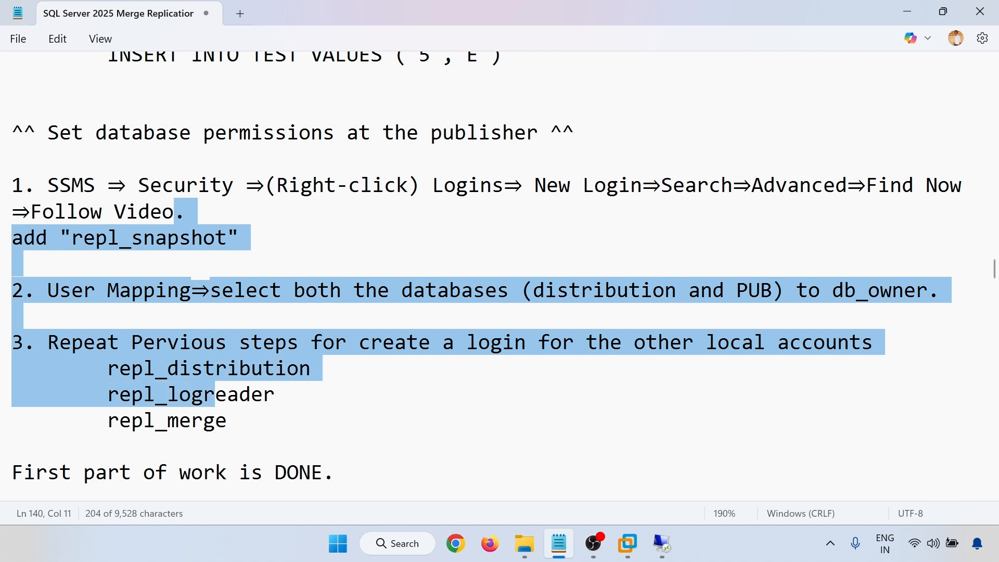
{"action": "left_click", "coordinate": [208, 317]}
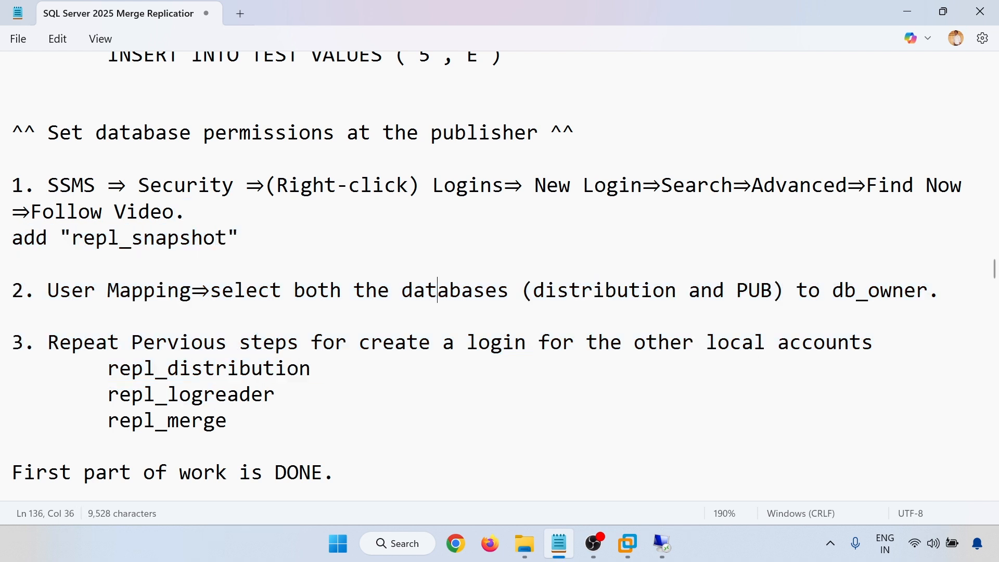
{"action": "double_click", "coordinate": [437, 294]}
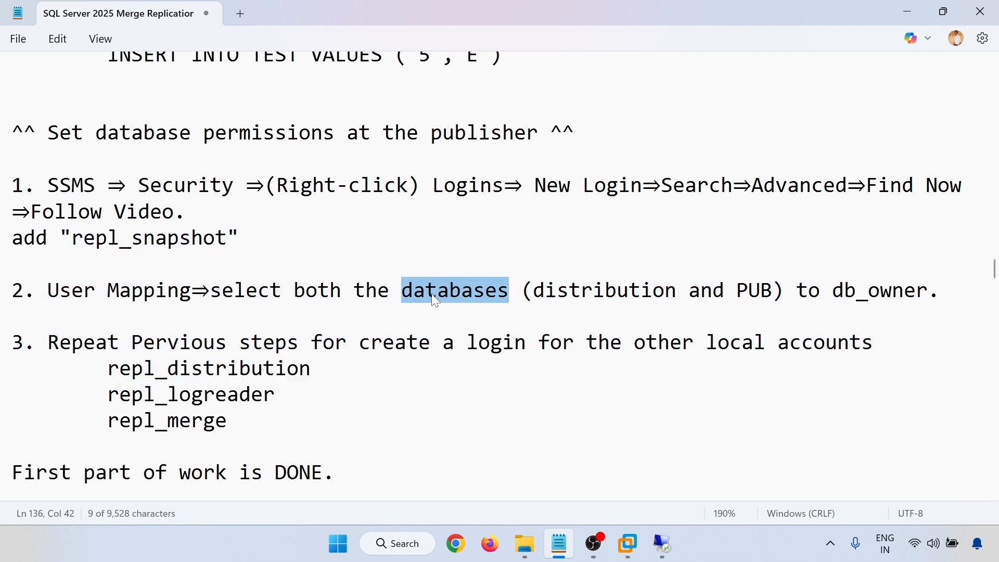
{"action": "double_click", "coordinate": [861, 291]}
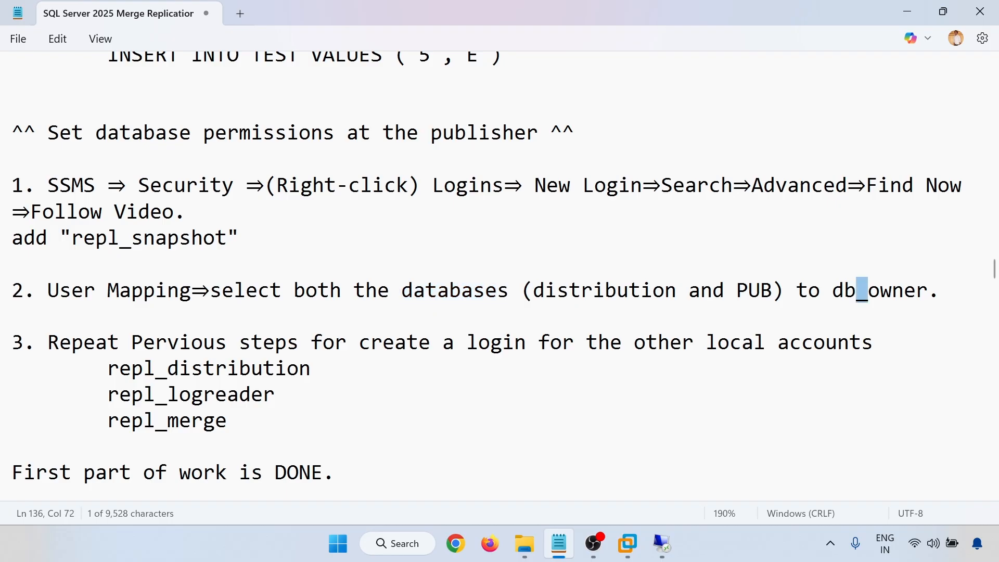
{"action": "left_click", "coordinate": [448, 292]}
{"action": "double_click", "coordinate": [603, 294]}
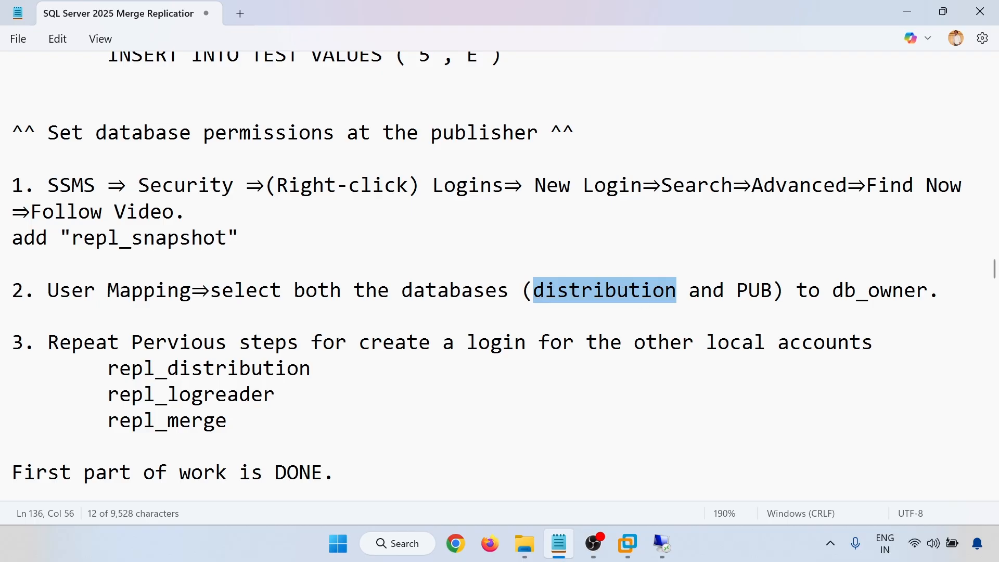
{"action": "left_click", "coordinate": [448, 290]}
{"action": "scroll", "coordinate": [448, 290], "scroll_direction": "up", "scroll_amount": 1}
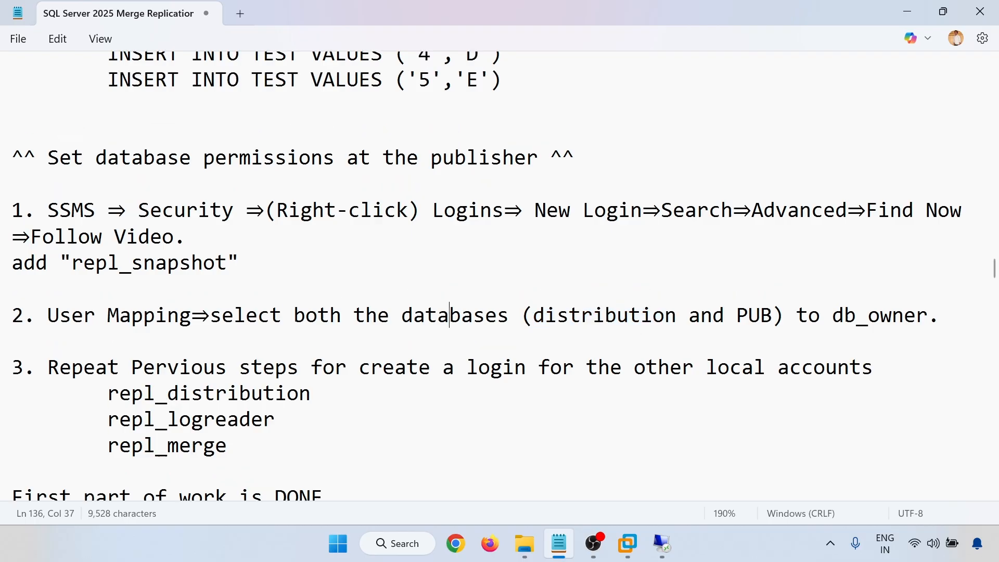
{"action": "scroll", "coordinate": [449, 314], "scroll_direction": "up", "scroll_amount": 10}
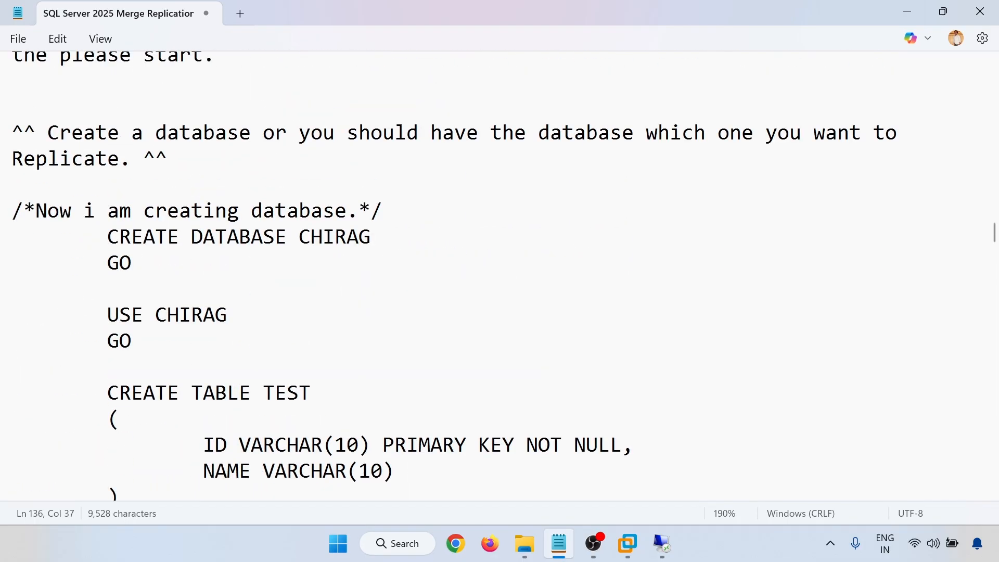
{"action": "mouse_move", "coordinate": [662, 543]}
{"action": "left_click", "coordinate": [585, 502]}
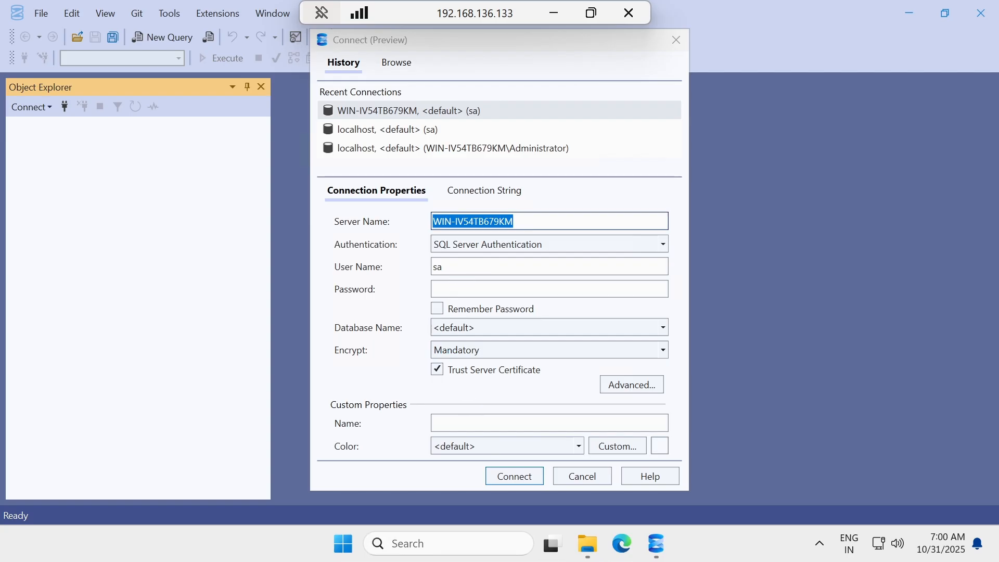
Connect to WIN-IV54TB679KM with SQL Server authentication, entering the login password and ticking Remember Password.
{"action": "left_click", "coordinate": [549, 289]}
{"action": "type", "text": "●●●●●●"}
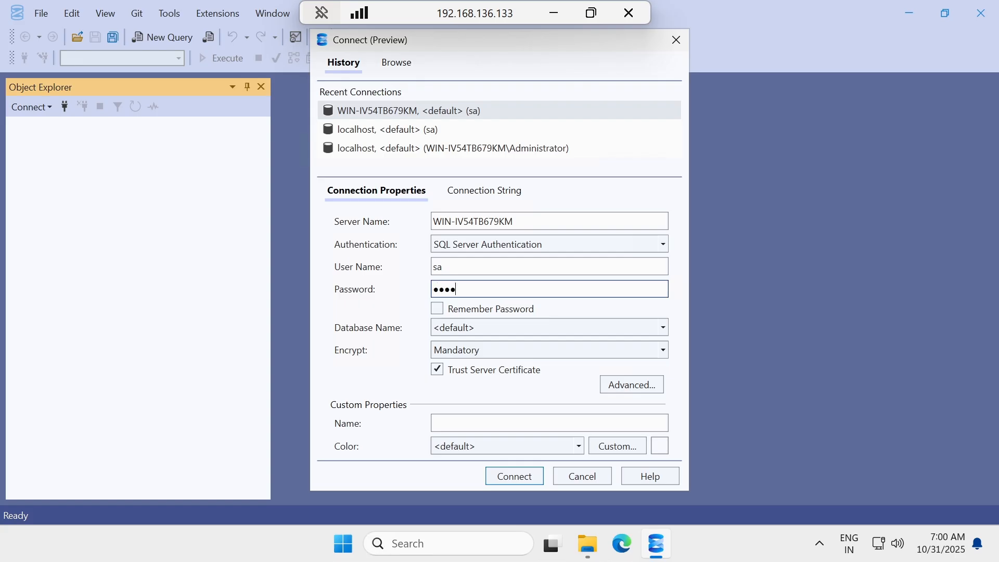
{"action": "type", "text": "●●●"}
{"action": "left_click", "coordinate": [436, 308]}
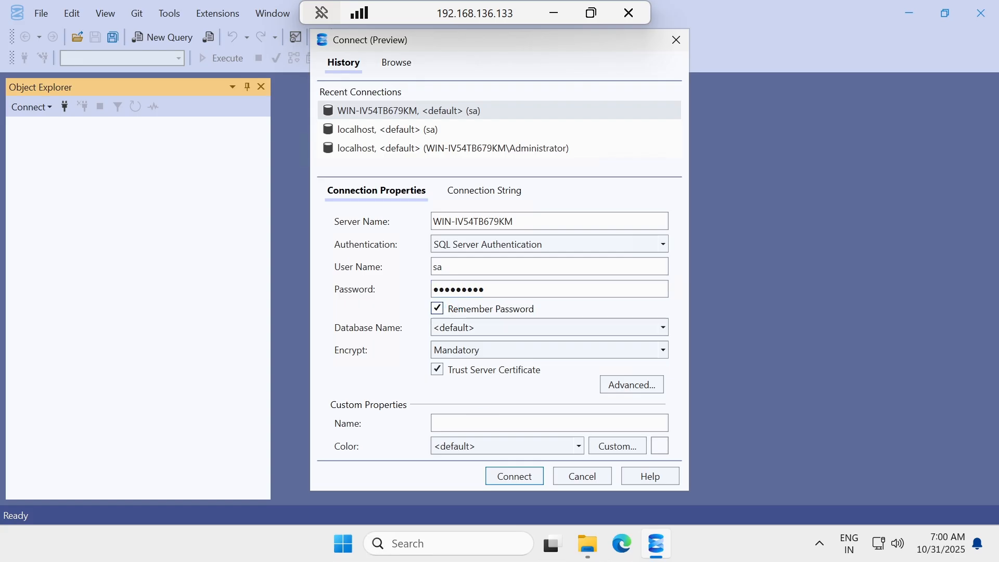
{"action": "left_click", "coordinate": [507, 478]}
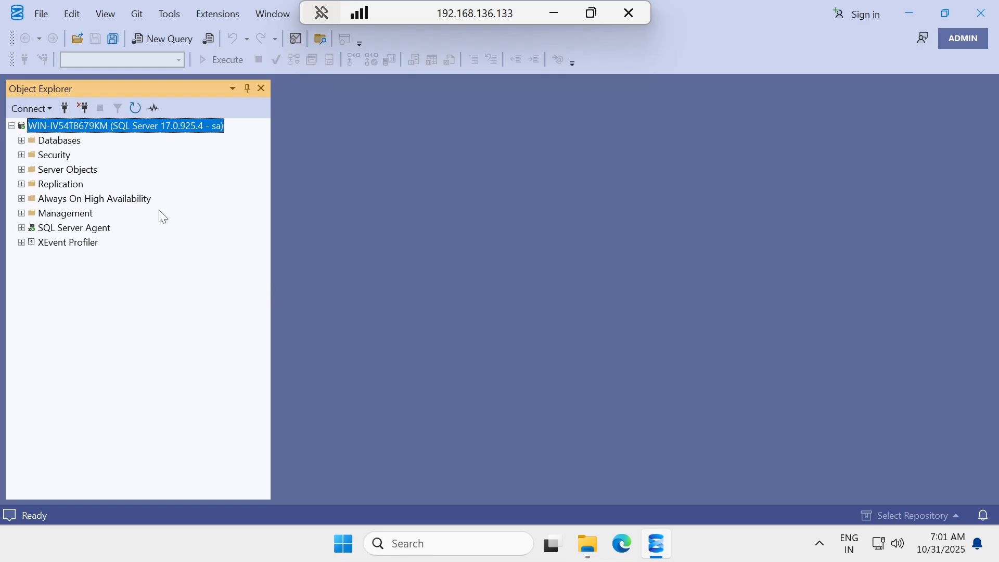
Start Configure Distribution from the Replication folder, keeping WIN-IV54TB679KM as its own Distributor.
{"action": "left_click", "coordinate": [22, 184]}
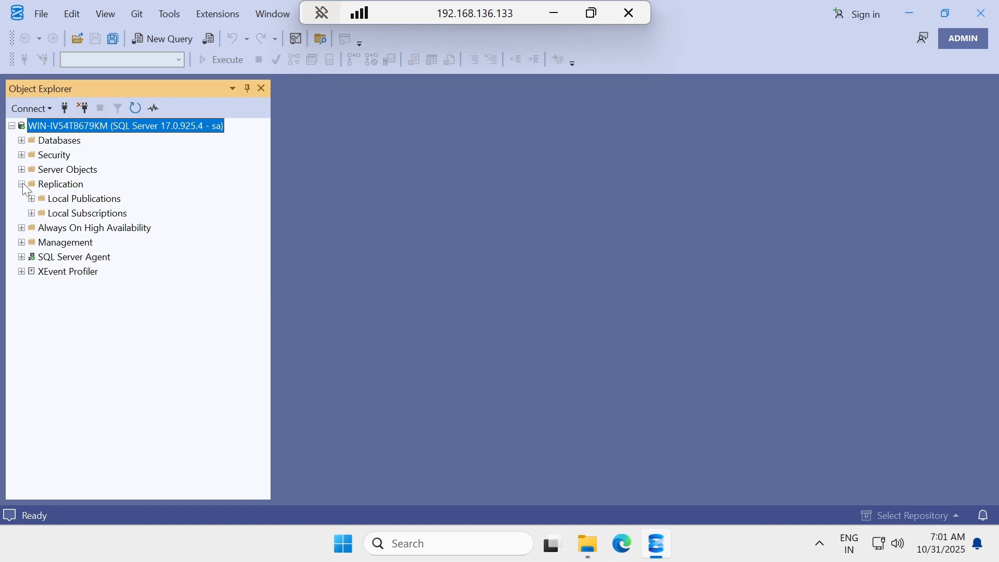
{"action": "left_click", "coordinate": [56, 186]}
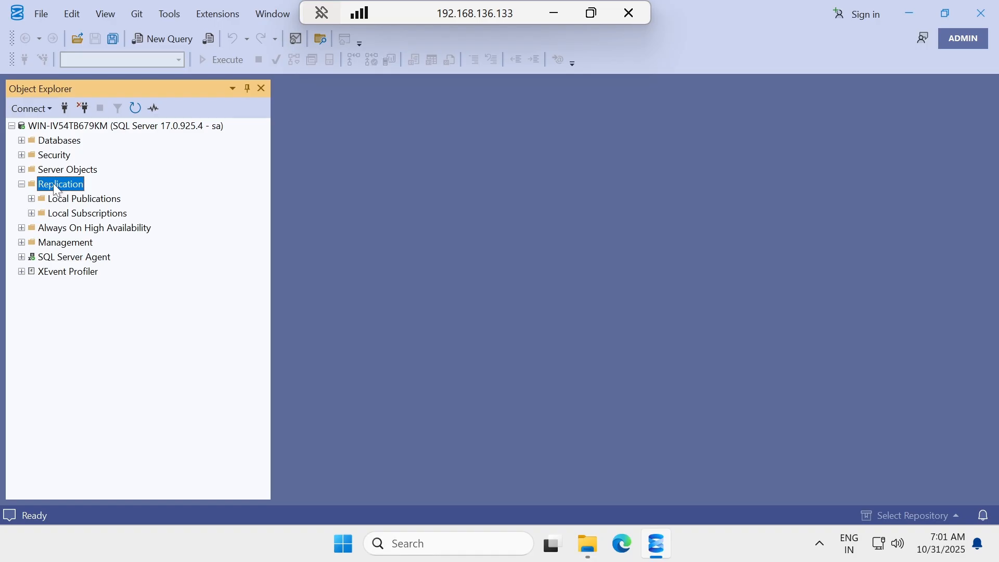
{"action": "right_click", "coordinate": [54, 185]}
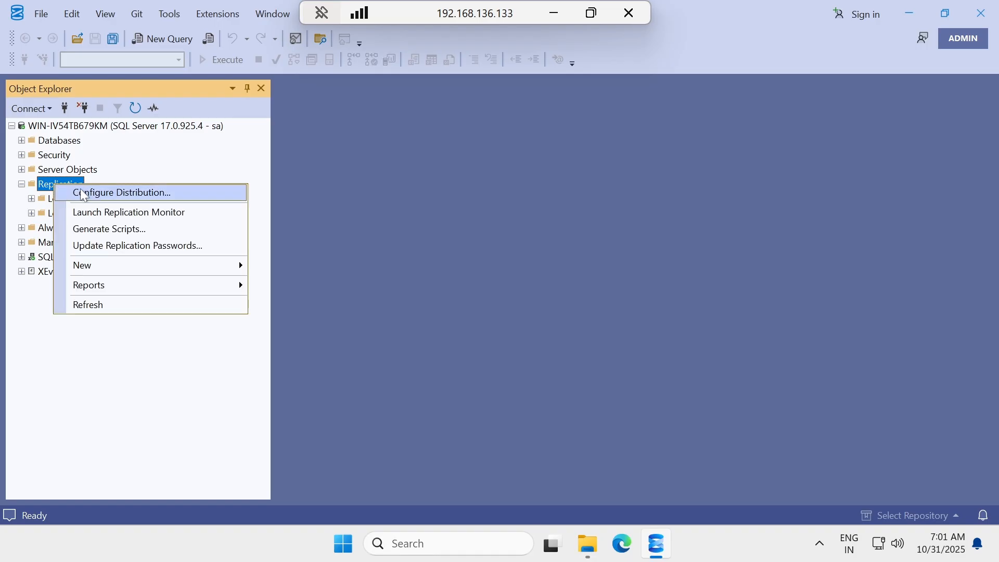
{"action": "left_click", "coordinate": [139, 194]}
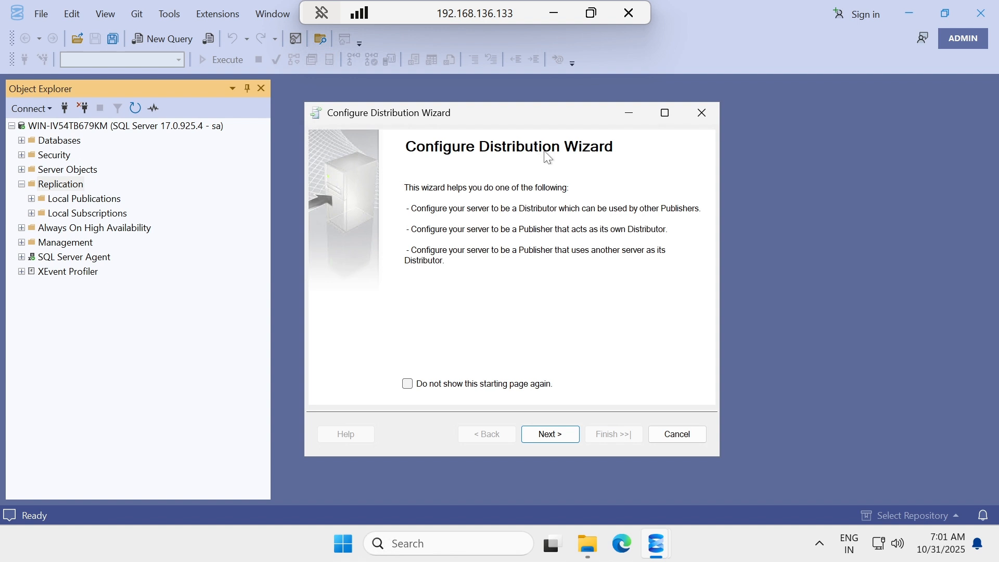
{"action": "left_click", "coordinate": [551, 438]}
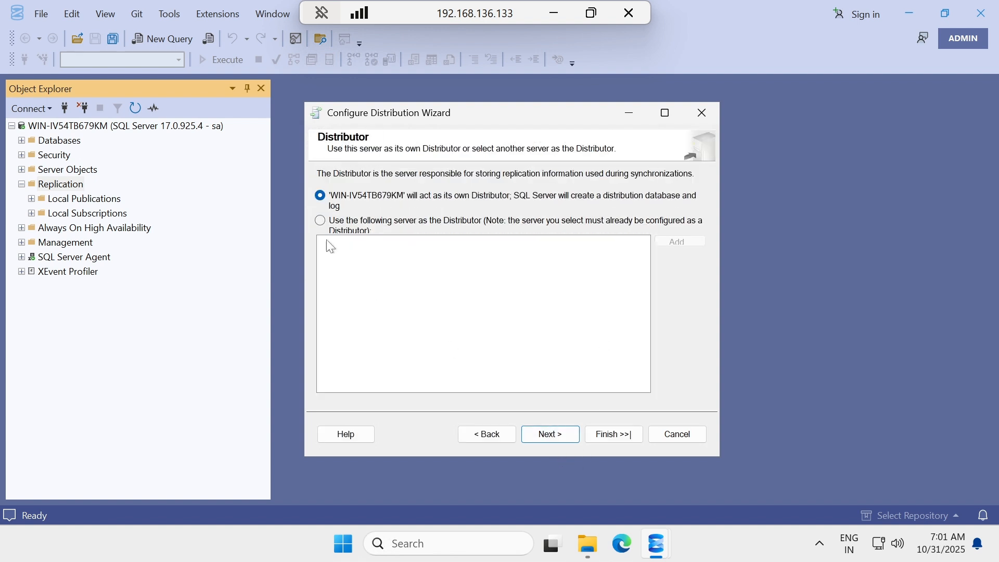
{"action": "left_click", "coordinate": [547, 436]}
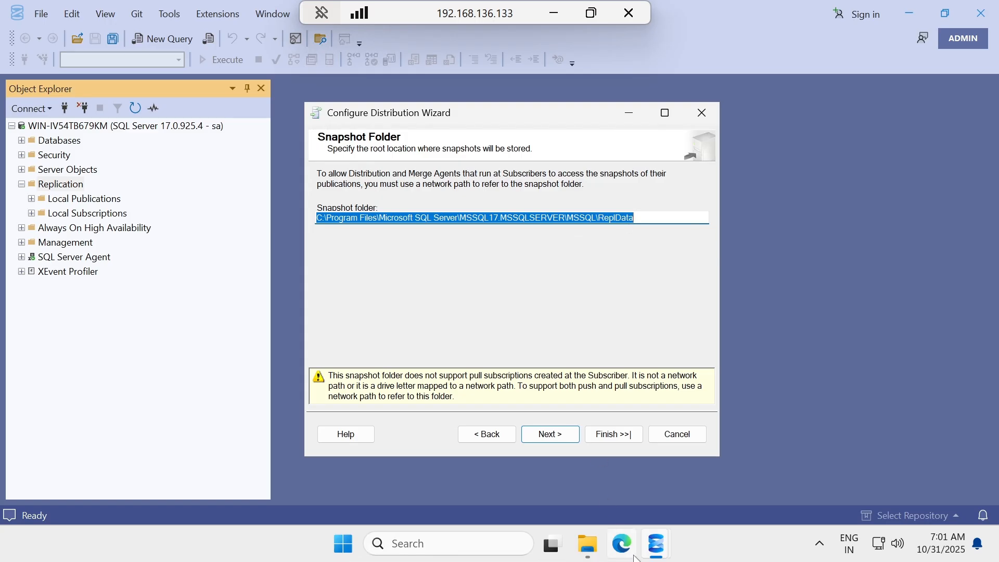
Copy \\WIN-IV54TB679KM\ReplData from step 10 of the notes and bring the remote wizard back.
{"action": "left_click", "coordinate": [554, 13]}
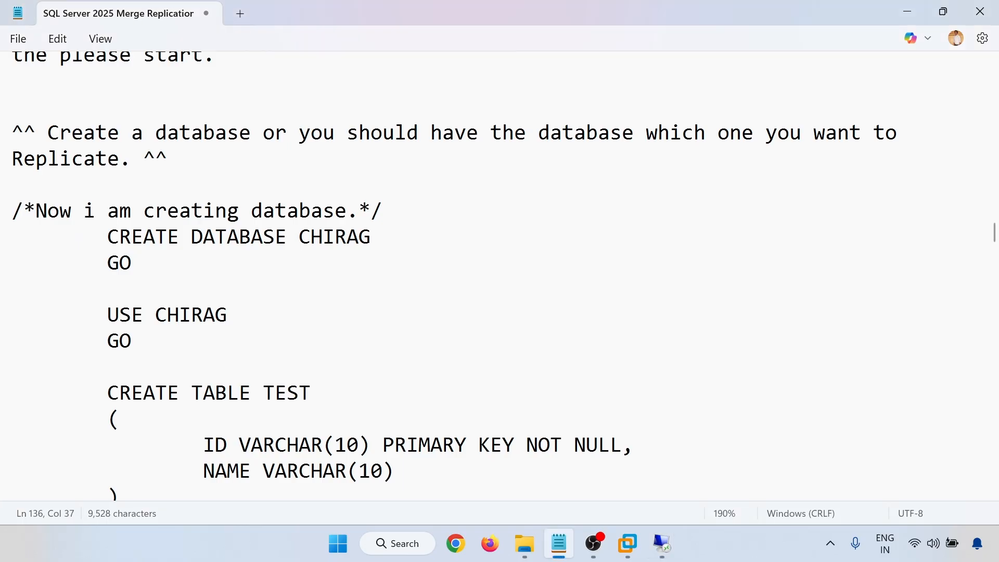
{"action": "scroll", "coordinate": [499, 276], "scroll_direction": "up", "scroll_amount": 10}
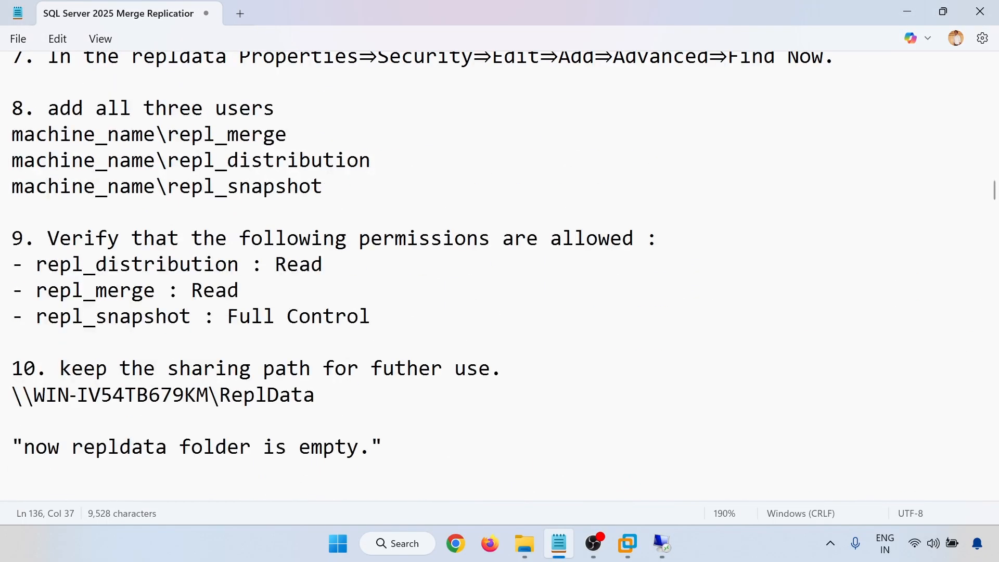
{"action": "left_click_drag", "start_coordinate": [318, 395], "coordinate": [11, 395]}
{"action": "key", "text": "ctrl+c"}
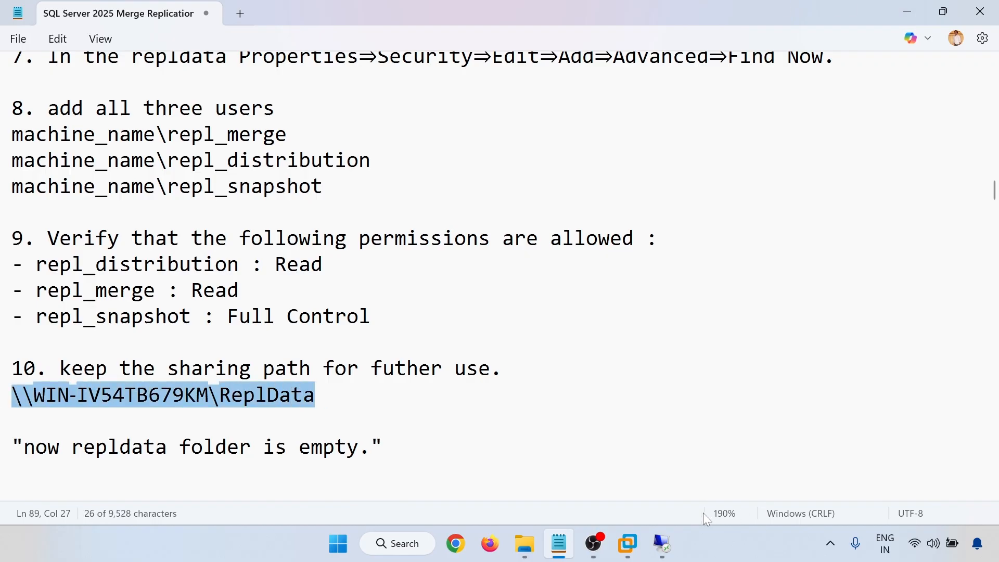
{"action": "left_click", "coordinate": [659, 545]}
{"action": "left_click", "coordinate": [578, 479]}
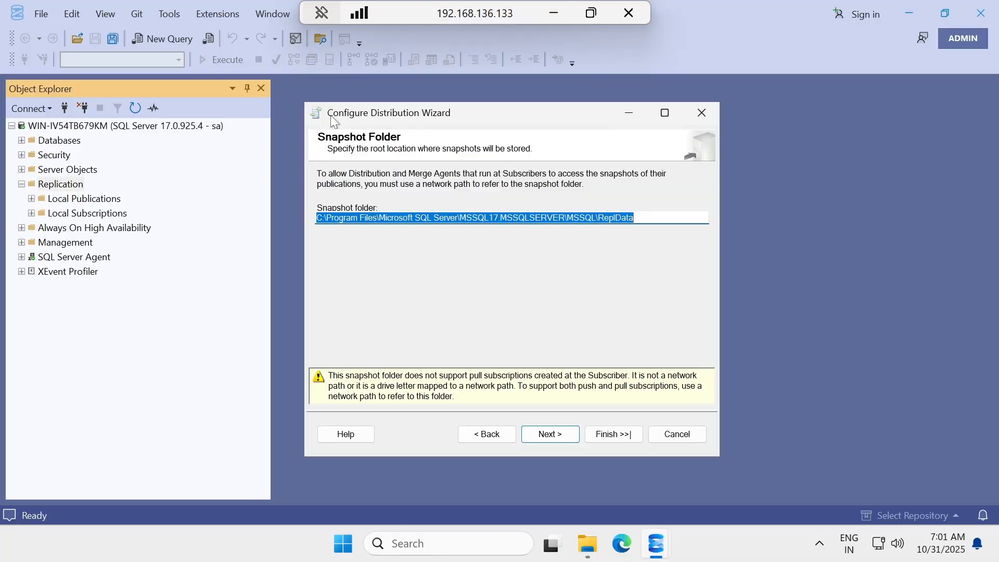
Paste \\WIN-IV54TB679KM\ReplData as the snapshot folder, keep the default distribution database and publisher settings, and finish.
{"action": "key", "text": "ctrl+v"}
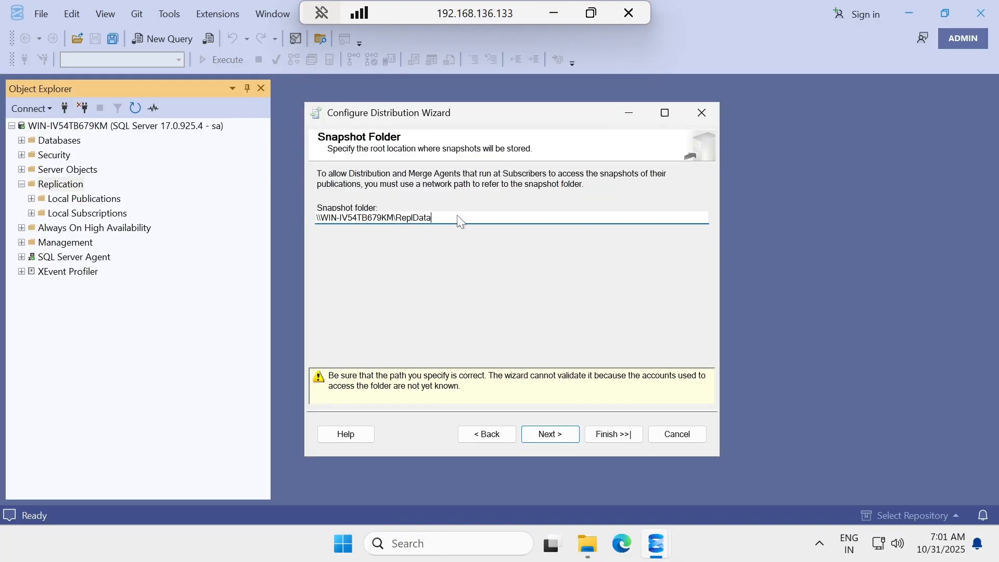
{"action": "left_click", "coordinate": [551, 438]}
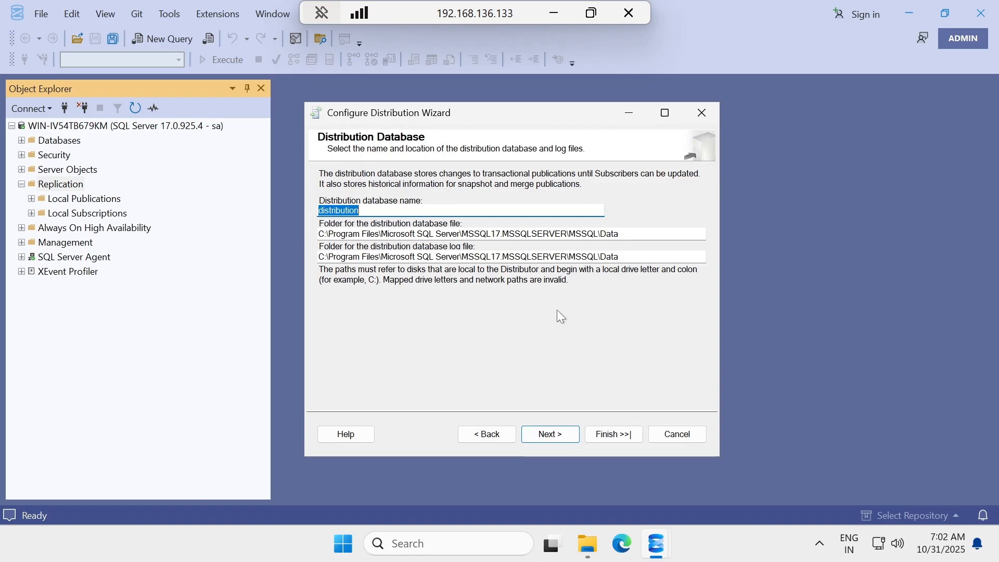
{"action": "left_click", "coordinate": [562, 434]}
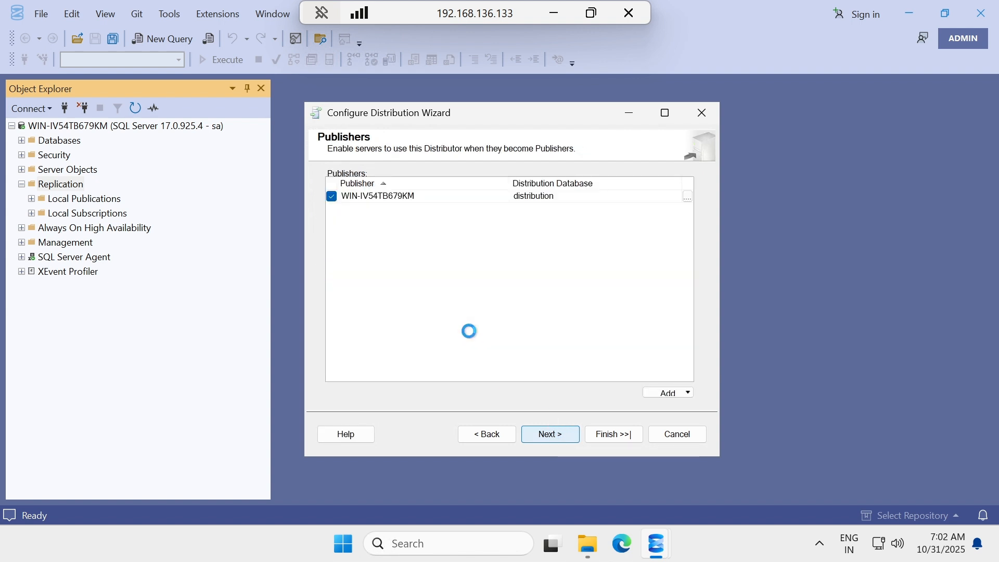
{"action": "left_click", "coordinate": [548, 433]}
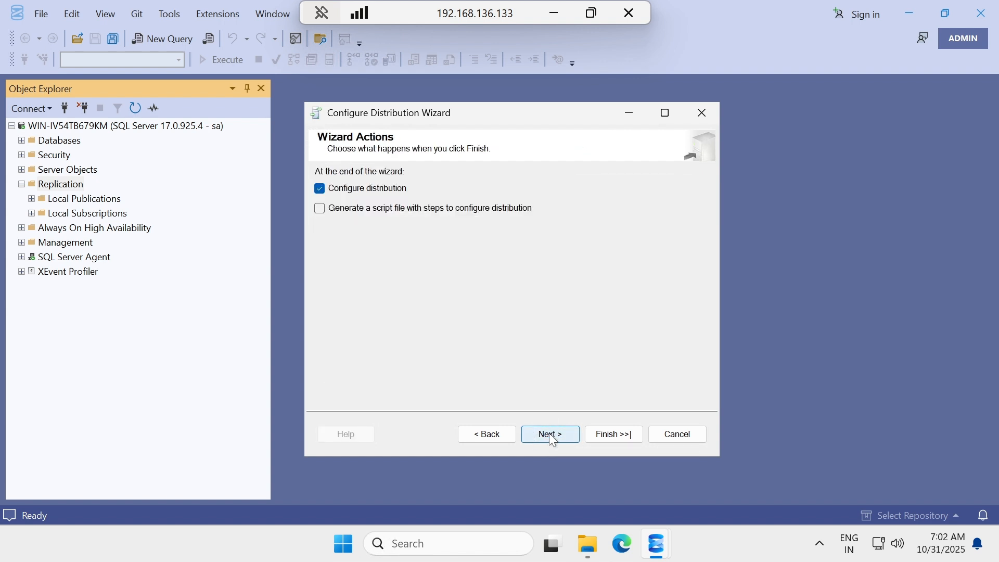
{"action": "left_click", "coordinate": [549, 433]}
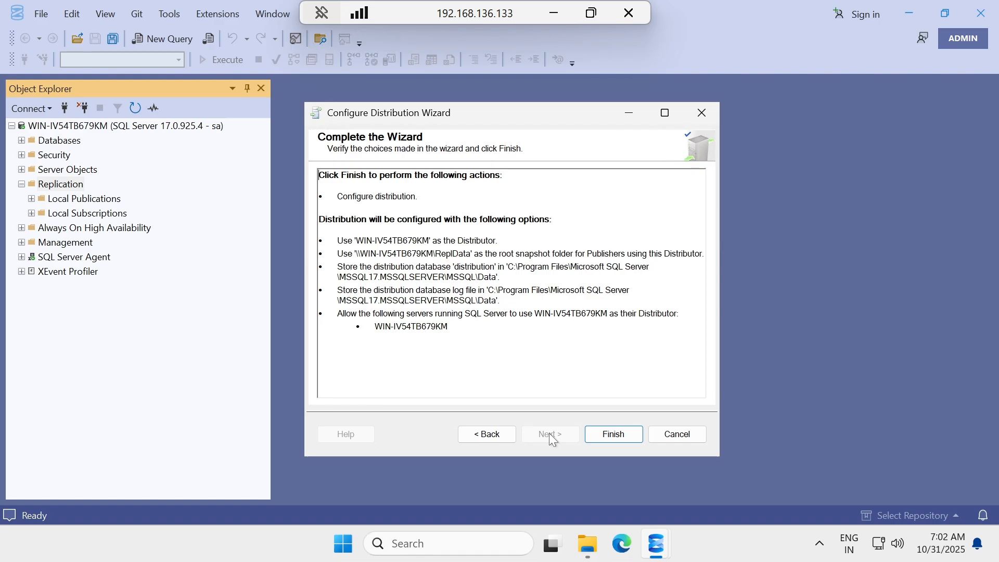
{"action": "left_click", "coordinate": [612, 433]}
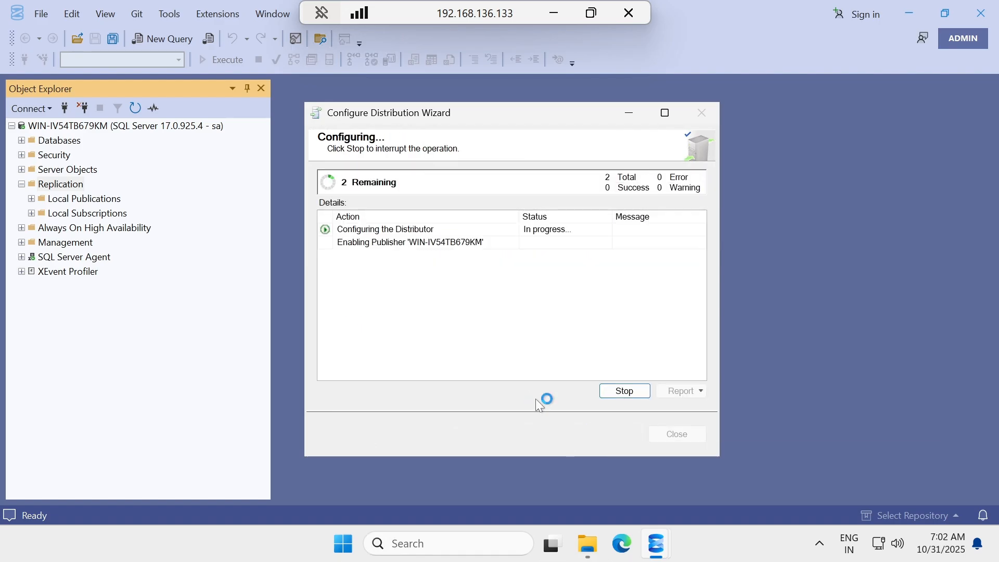
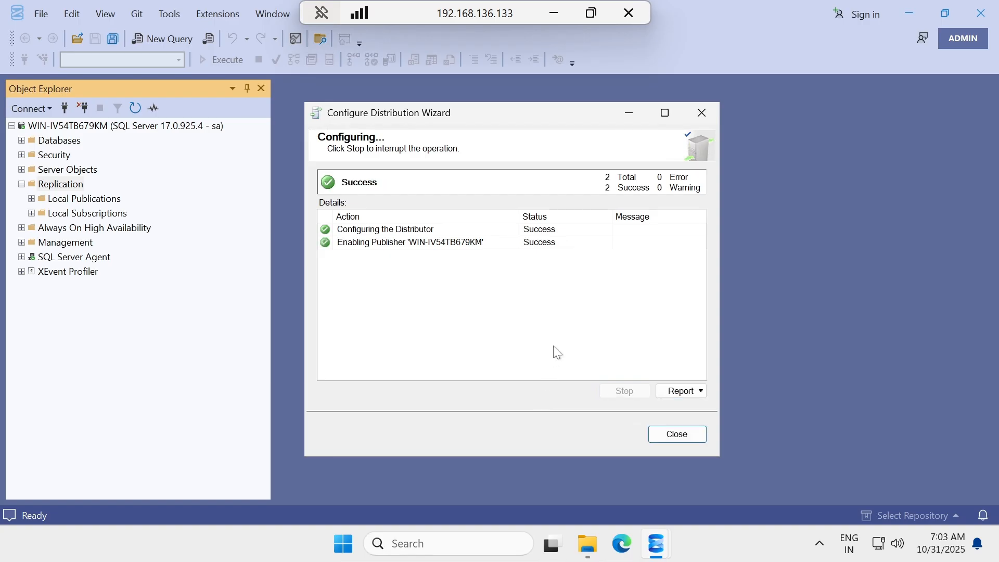
Close the completed Configure Distribution Wizard and expand the server's Databases node.
{"action": "left_click", "coordinate": [677, 433]}
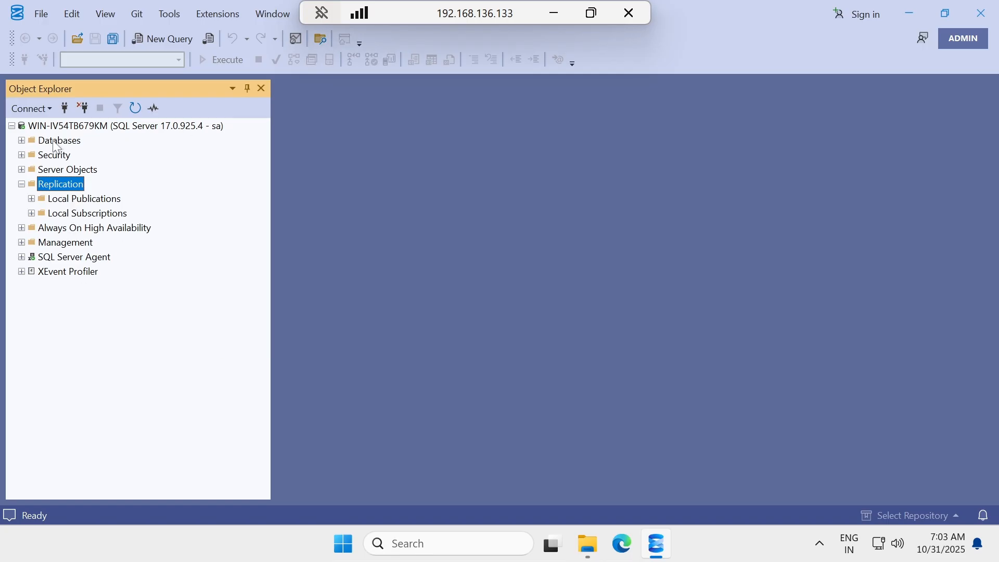
{"action": "left_click", "coordinate": [22, 141]}
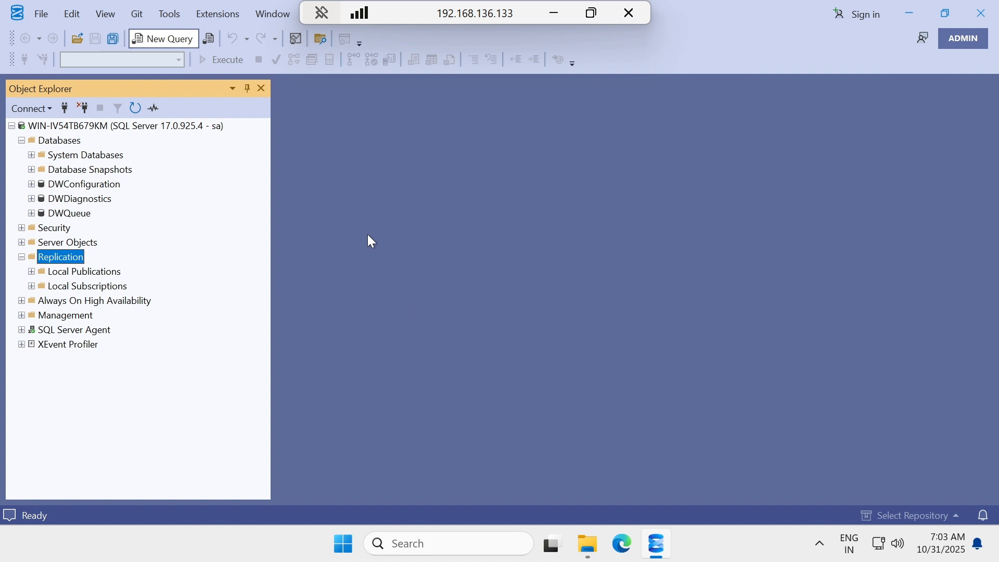
Copy the CREATE DATABASE CHIRAG script, TEST table and five INSERTs, from the Notepad notes.
{"action": "left_click", "coordinate": [554, 13]}
{"action": "scroll", "coordinate": [416, 260], "scroll_direction": "down", "scroll_amount": 5}
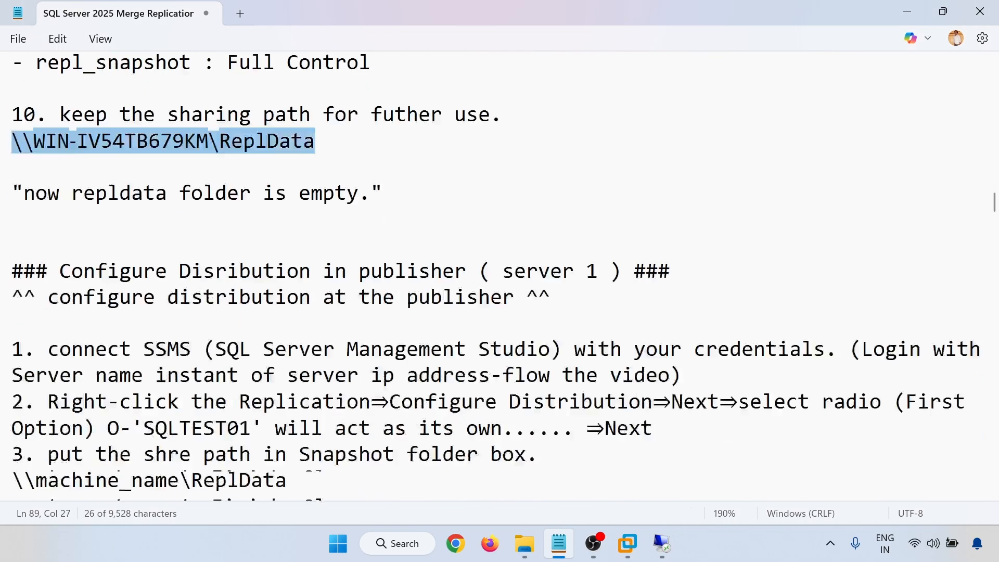
{"action": "scroll", "coordinate": [416, 260], "scroll_direction": "up", "scroll_amount": 6}
{"action": "scroll", "coordinate": [500, 276], "scroll_direction": "up", "scroll_amount": 2}
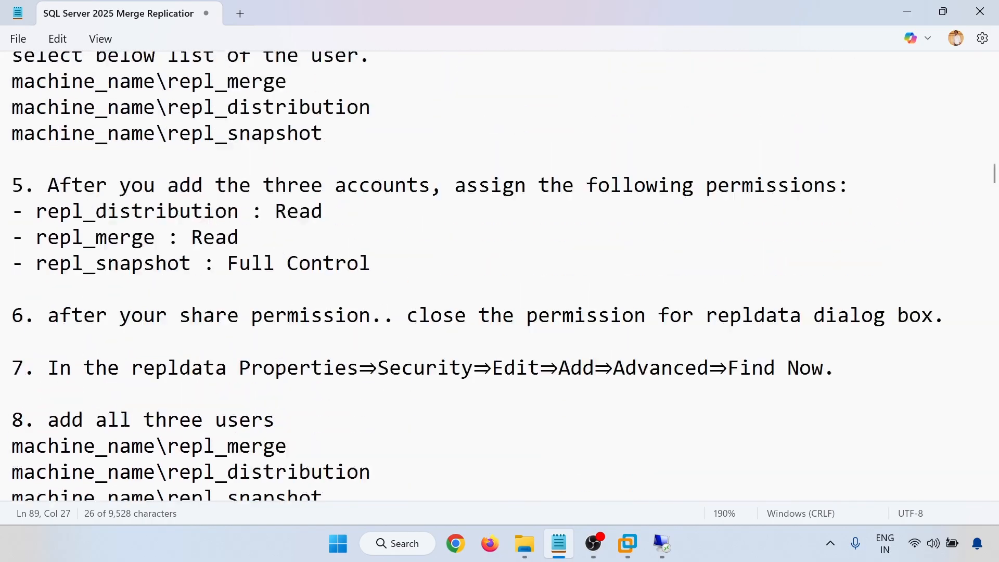
{"action": "scroll", "coordinate": [499, 276], "scroll_direction": "down", "scroll_amount": 14}
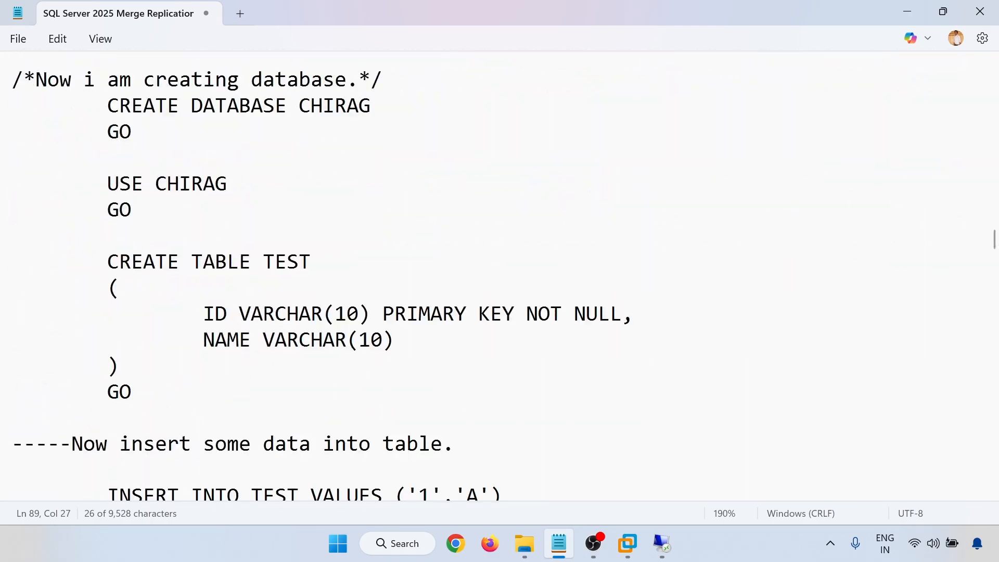
{"action": "left_click_drag", "start_coordinate": [107, 106], "coordinate": [501, 458]}
{"action": "scroll", "coordinate": [201, 340], "scroll_direction": "down", "scroll_amount": 2}
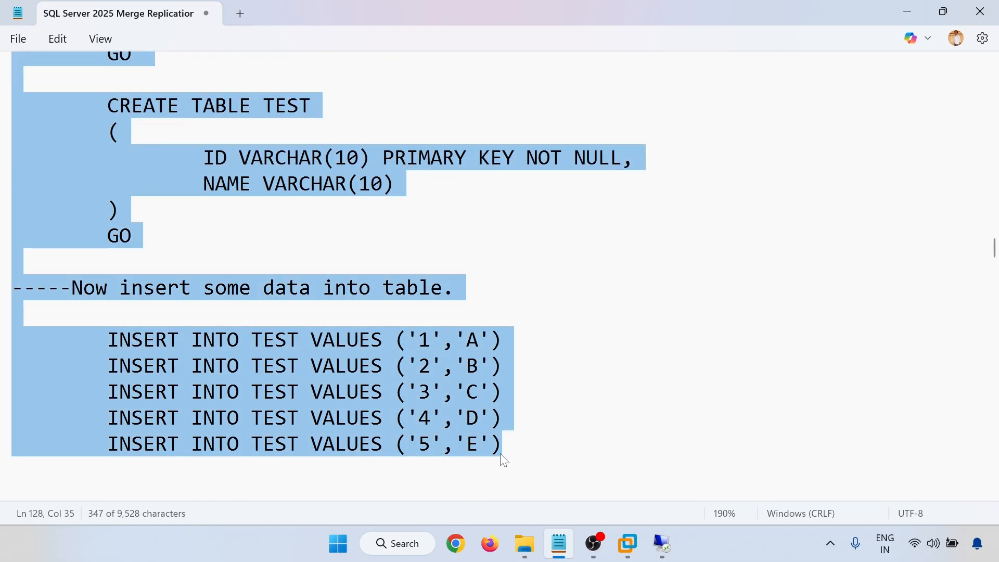
{"action": "left_click", "coordinate": [609, 502]}
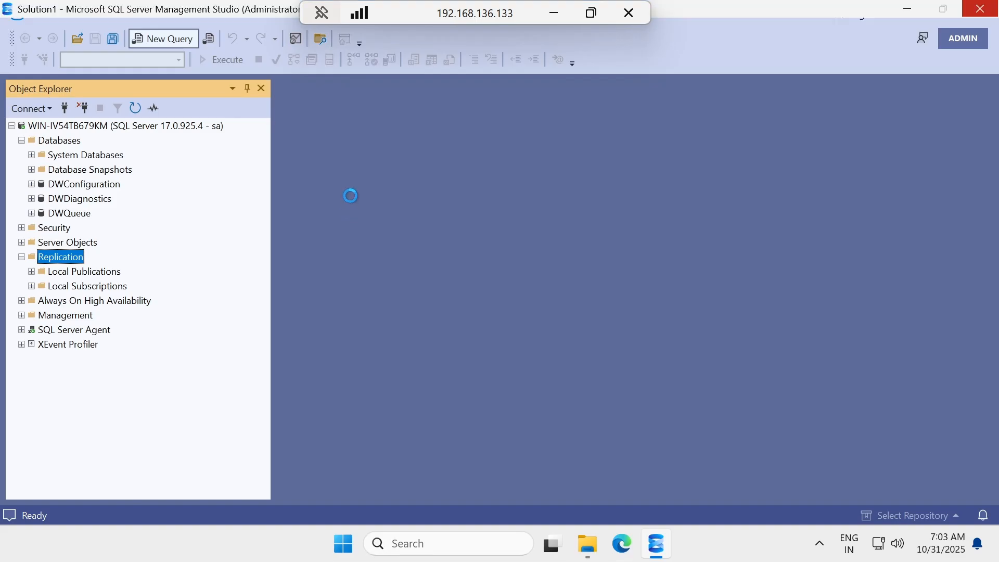
Paste the script into a new query and run the CREATE DATABASE CHIRAG batch.
{"action": "left_click_drag", "start_coordinate": [422, 15], "coordinate": [520, 7]}
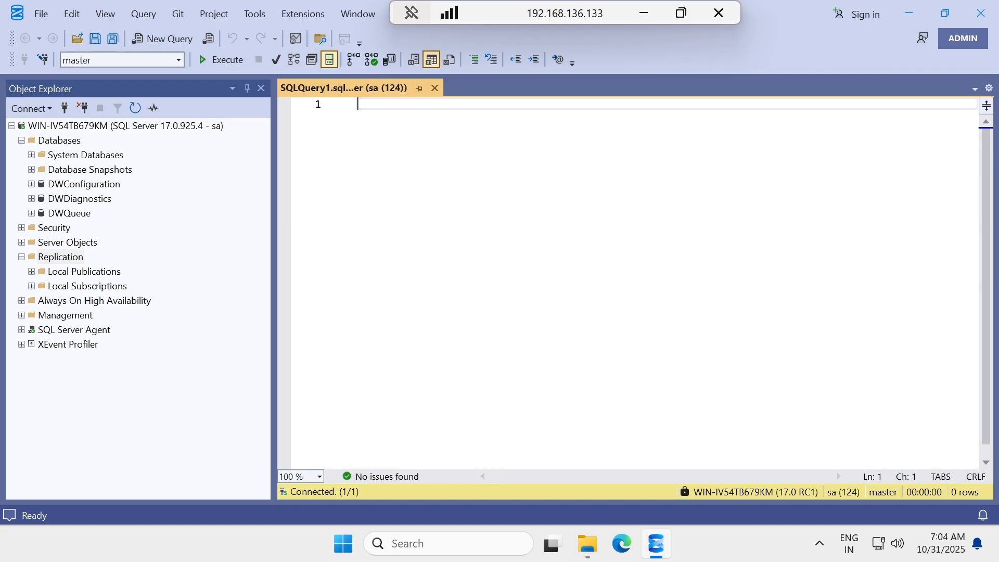
{"action": "type", "text": "CREATE DATABASE CHIRAG \tGO  \tUSE CHIRAG \tGO  \tCREATE TABLE TEST \t( \t\tID VARCHAR(10) PRIMARY KEY NOT NULL, \t\tNAME VARCHAR(10) \t) \tGO  -----Now insert some data into table.  \tINSERT INTO TEST VALUES ('1','A') \tINSERT INTO TEST VALUES ('2','B') \tINSERT INTO TEST VALUES ('3','C') \tINSERT INTO TEST VALUES ('4','D') \tINSERT INTO TEST VALUES ('5','E')"}
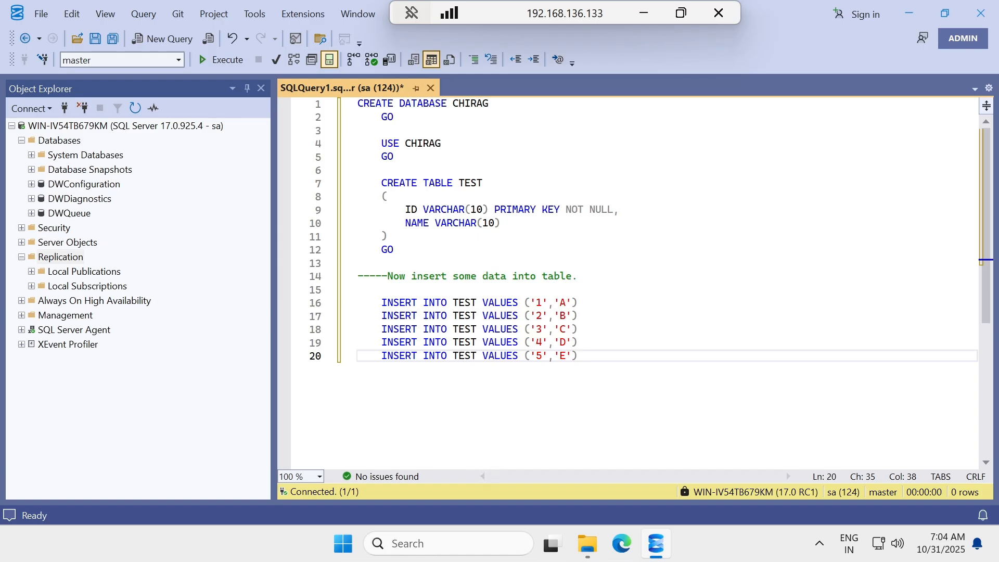
{"action": "left_click", "coordinate": [395, 117]}
{"action": "key", "text": "shift+Up"}
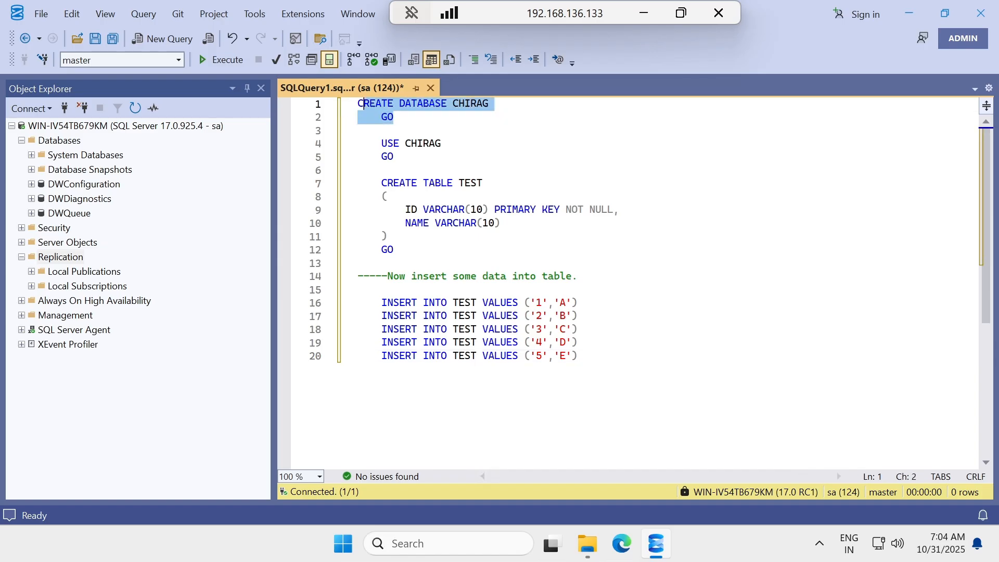
{"action": "key", "text": "shift+Home"}
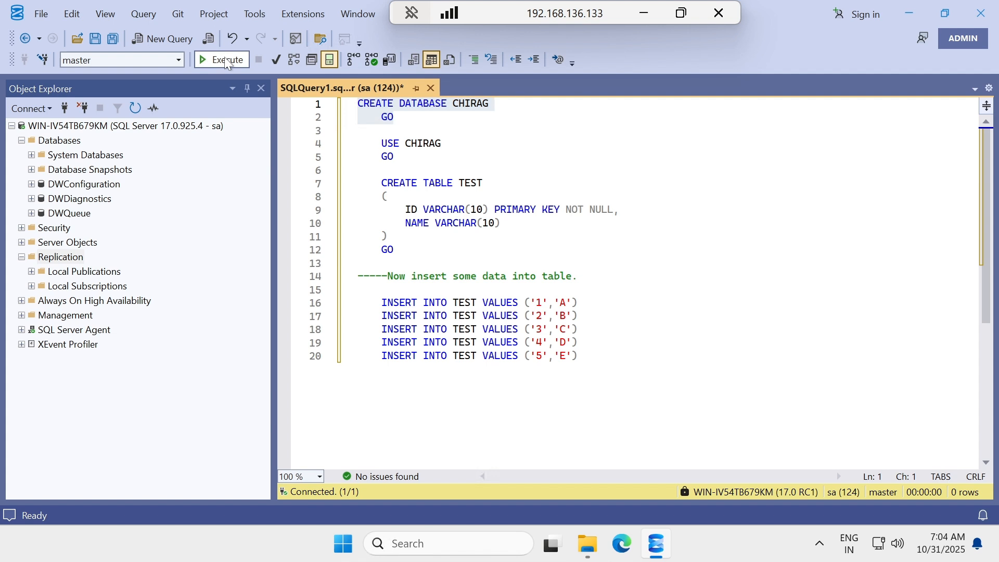
{"action": "left_click", "coordinate": [224, 59]}
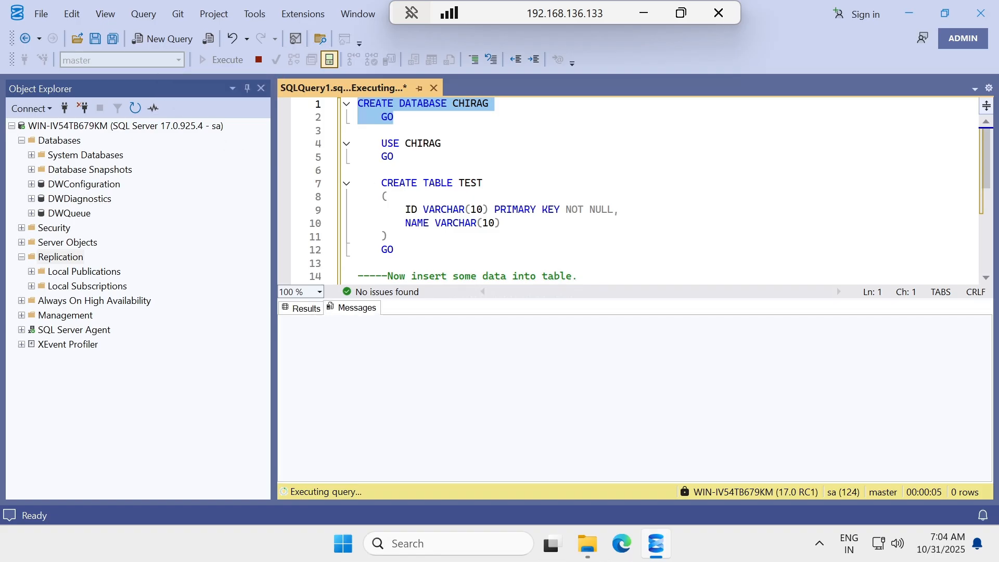
Run the USE CHIRAG batch, then the CREATE TABLE TEST batch.
{"action": "left_click_drag", "start_coordinate": [402, 157], "coordinate": [357, 132]}
{"action": "left_click", "coordinate": [227, 59]}
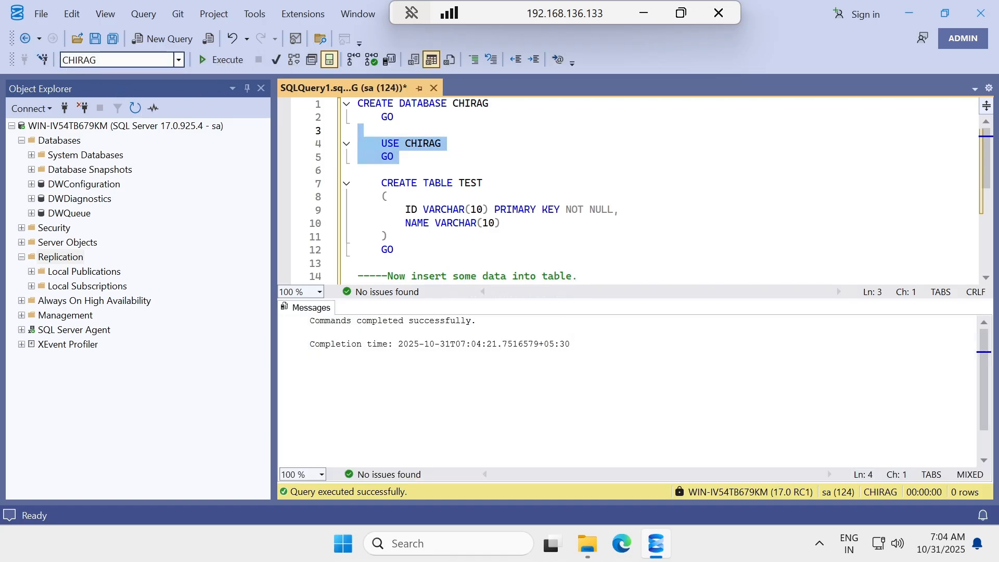
{"action": "left_click_drag", "start_coordinate": [394, 249], "coordinate": [358, 184]}
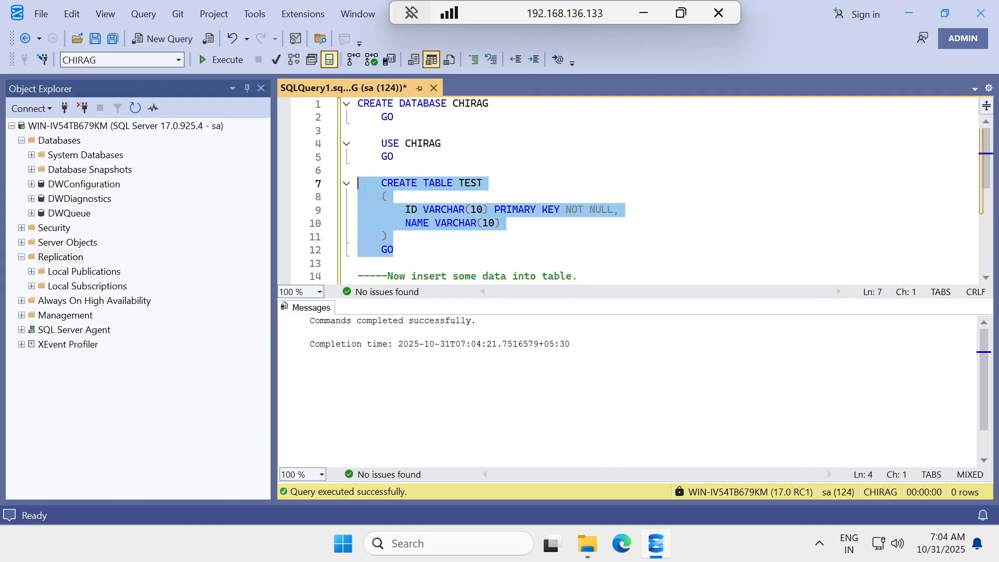
{"action": "left_click", "coordinate": [223, 61]}
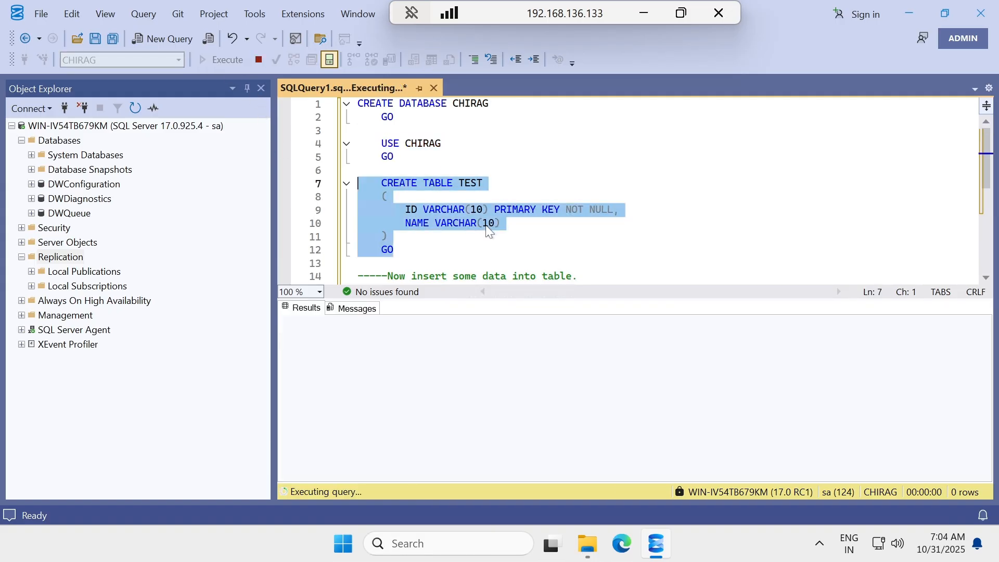
Insert the five rows into TEST and close the script without saving.
{"action": "scroll", "coordinate": [472, 232], "scroll_direction": "down", "scroll_amount": 4}
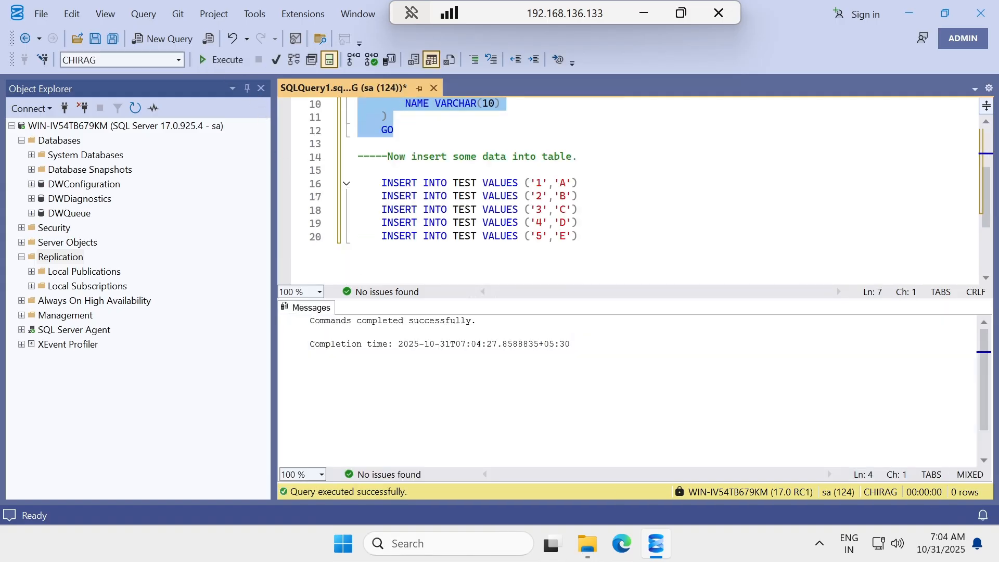
{"action": "left_click_drag", "start_coordinate": [580, 196], "coordinate": [358, 143]}
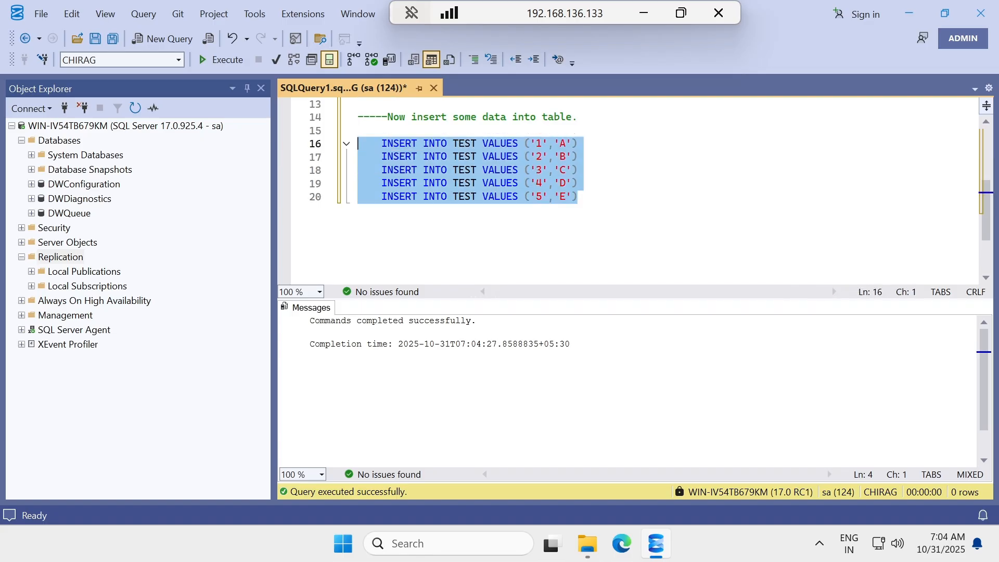
{"action": "left_click", "coordinate": [225, 61]}
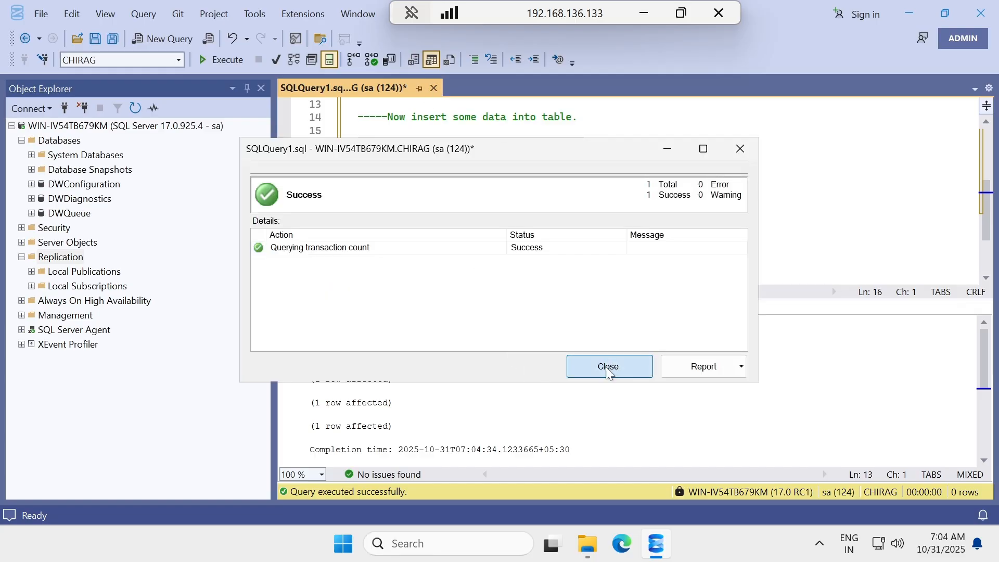
{"action": "left_click", "coordinate": [606, 365]}
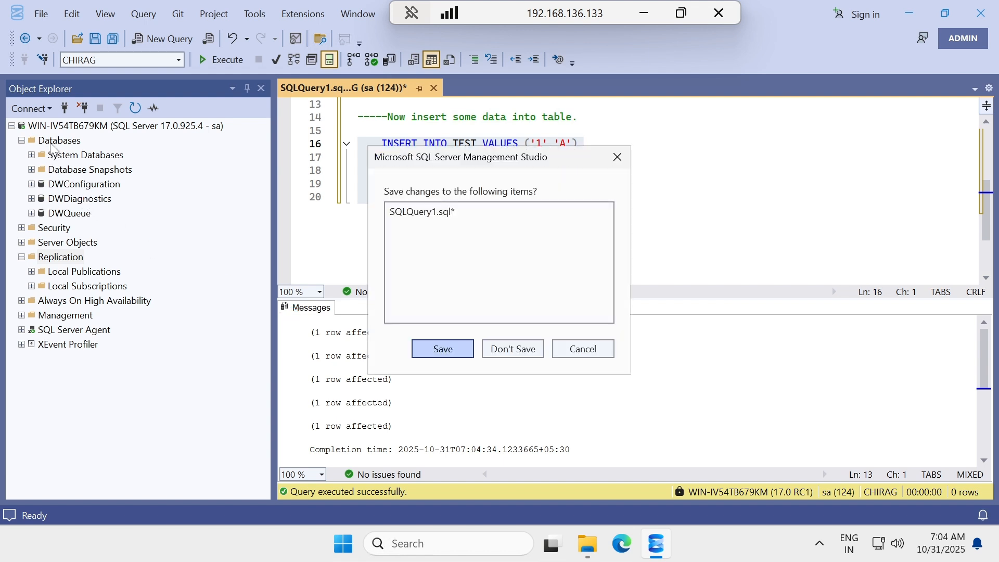
{"action": "left_click", "coordinate": [512, 354]}
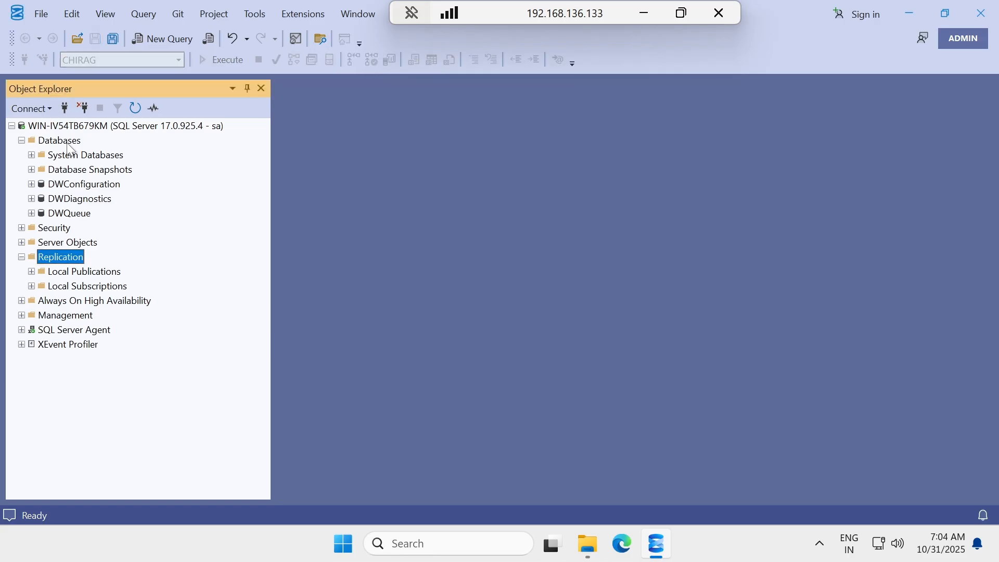
Refresh Databases and expand CHIRAG's Tables to show dbo.TEST.
{"action": "right_click", "coordinate": [68, 142]}
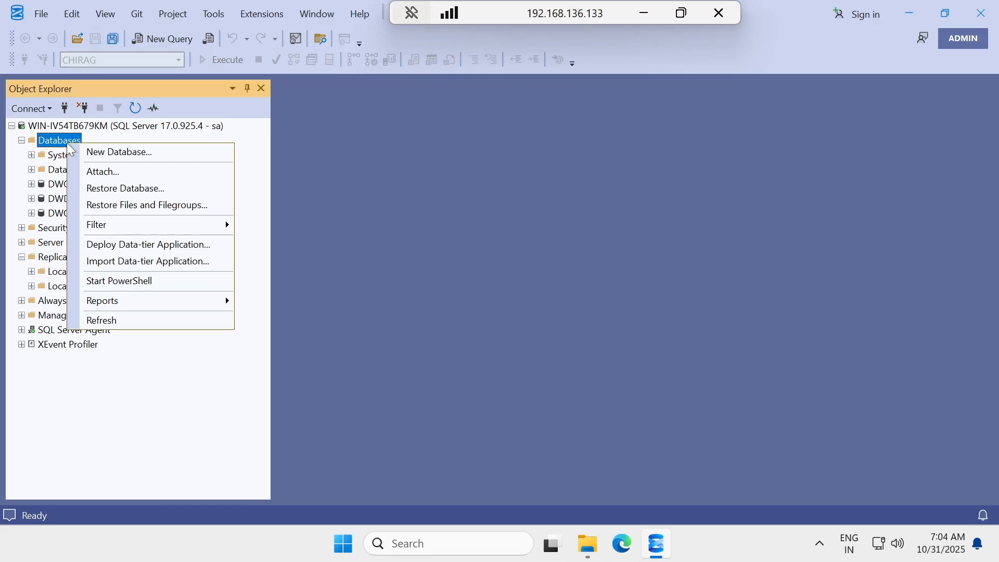
{"action": "left_click", "coordinate": [103, 319]}
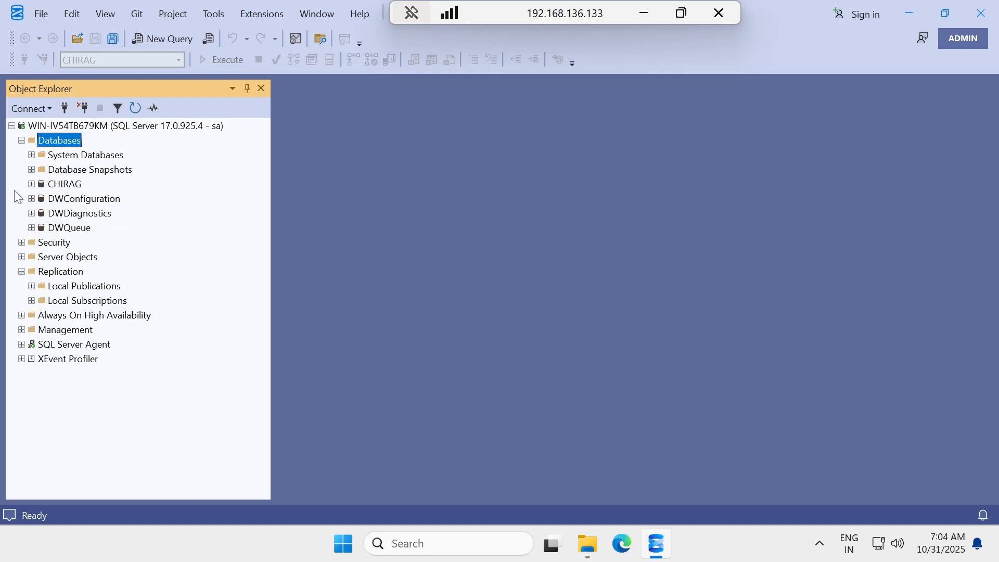
{"action": "left_click", "coordinate": [31, 184]}
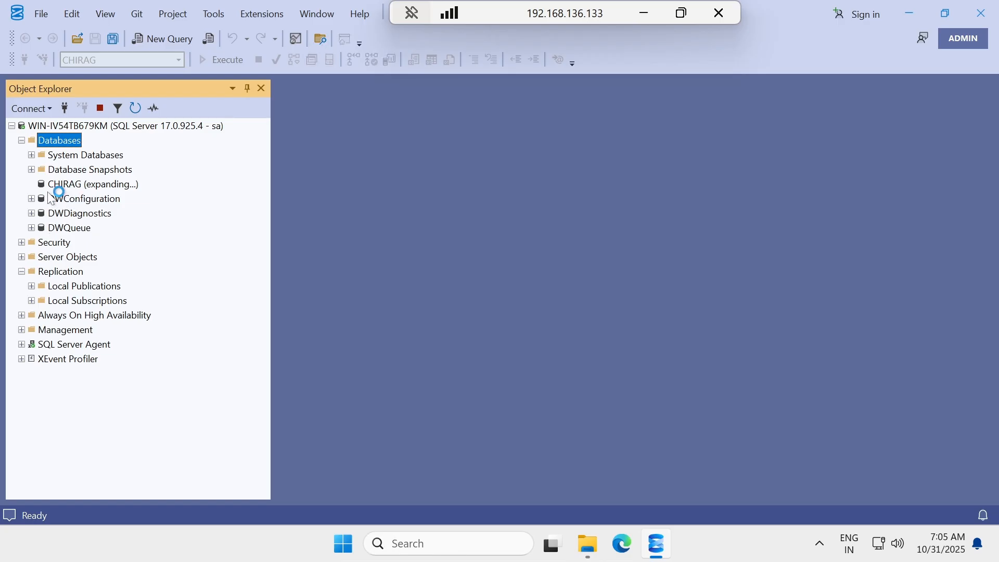
{"action": "left_click", "coordinate": [41, 214]}
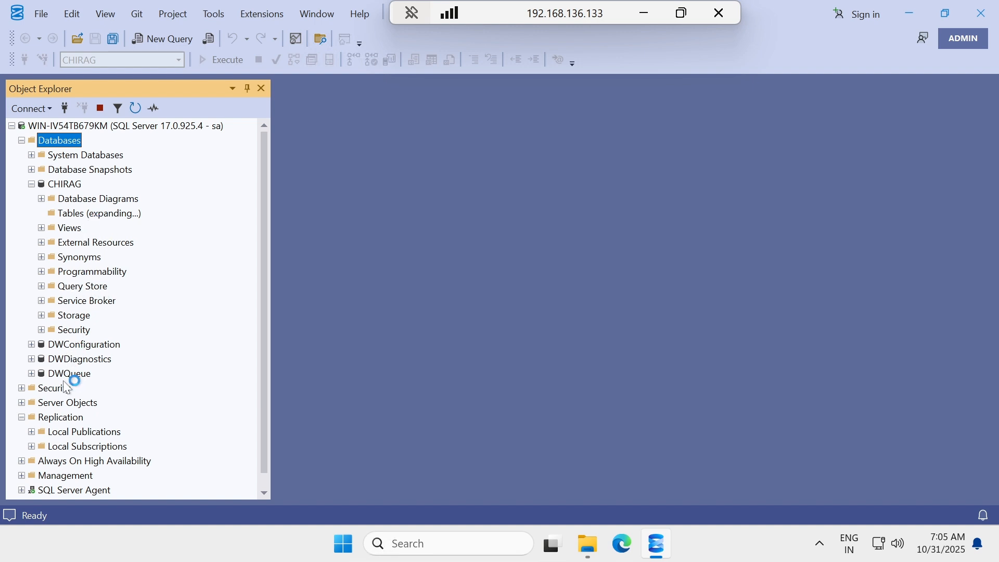
Start a New Login from Security > Logins.
{"action": "left_click", "coordinate": [22, 389]}
{"action": "left_click", "coordinate": [58, 406]}
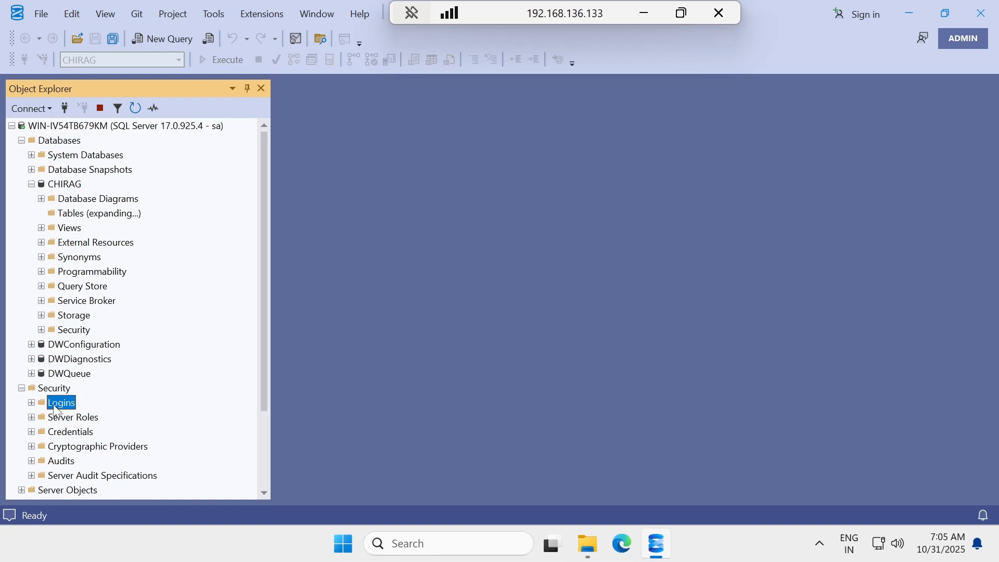
{"action": "right_click", "coordinate": [58, 410]}
{"action": "left_click", "coordinate": [84, 413]}
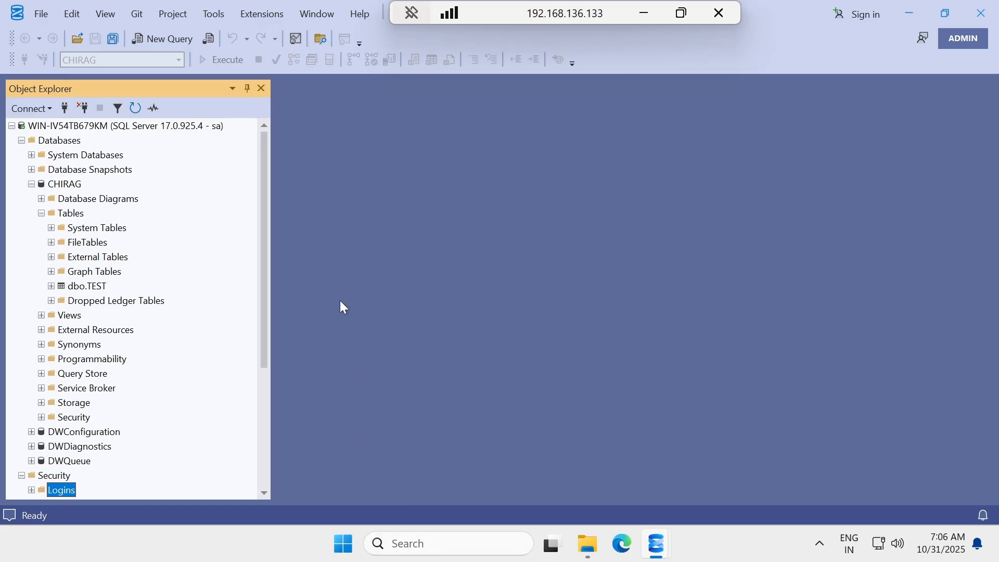
Choose the repl_snapshot Windows account as the new login's name.
{"action": "left_click", "coordinate": [666, 528]}
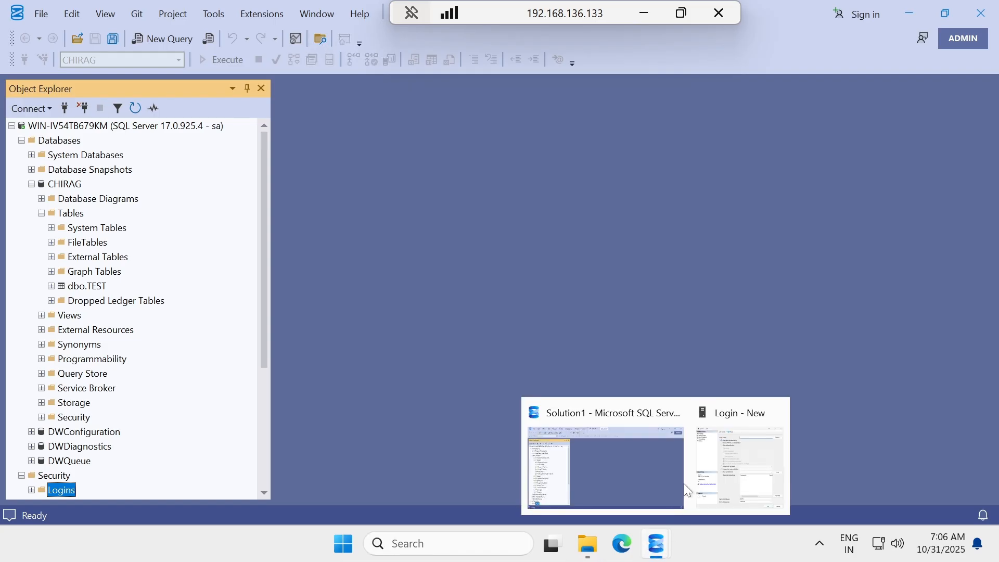
{"action": "left_click", "coordinate": [711, 457]}
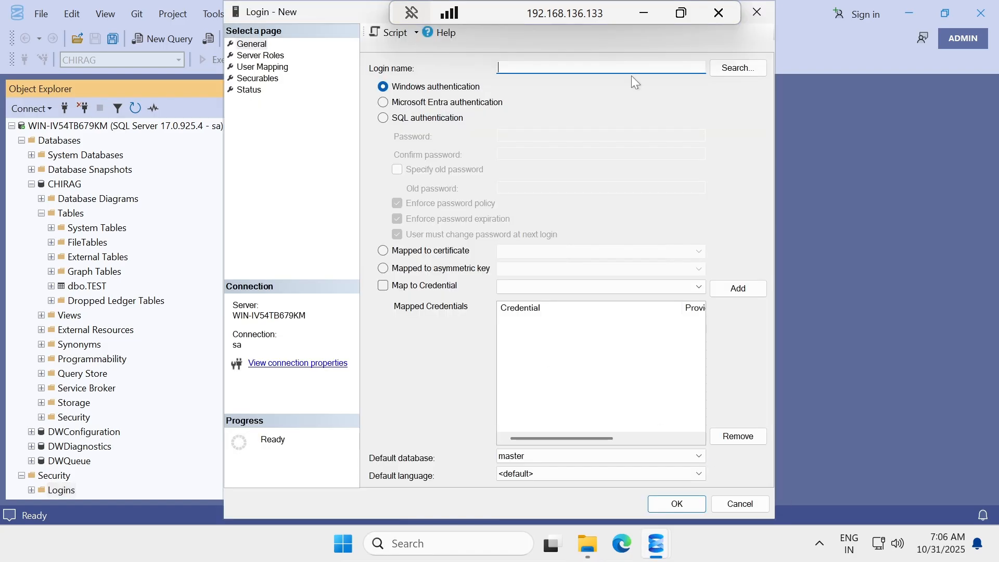
{"action": "left_click", "coordinate": [738, 68]}
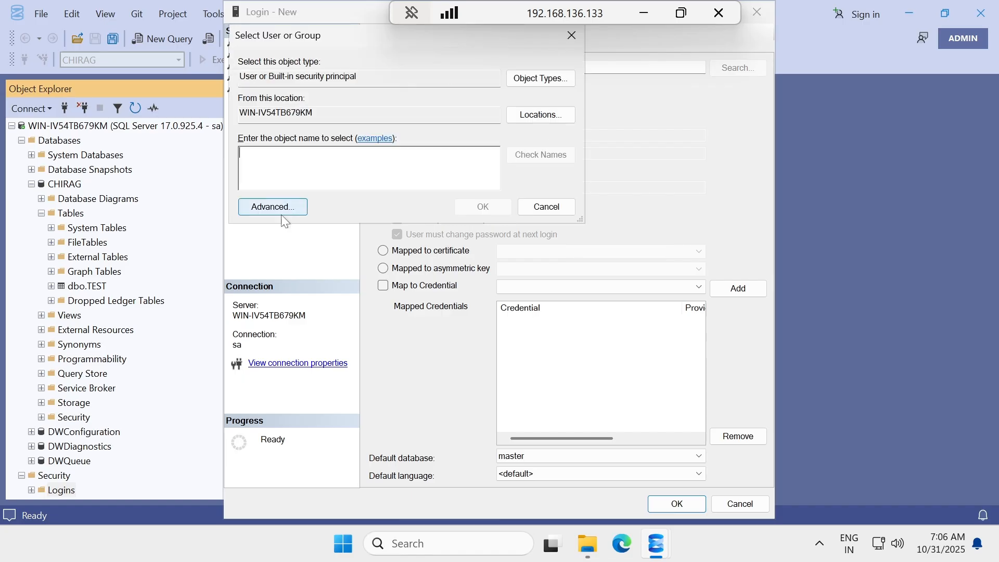
{"action": "left_click", "coordinate": [281, 207]}
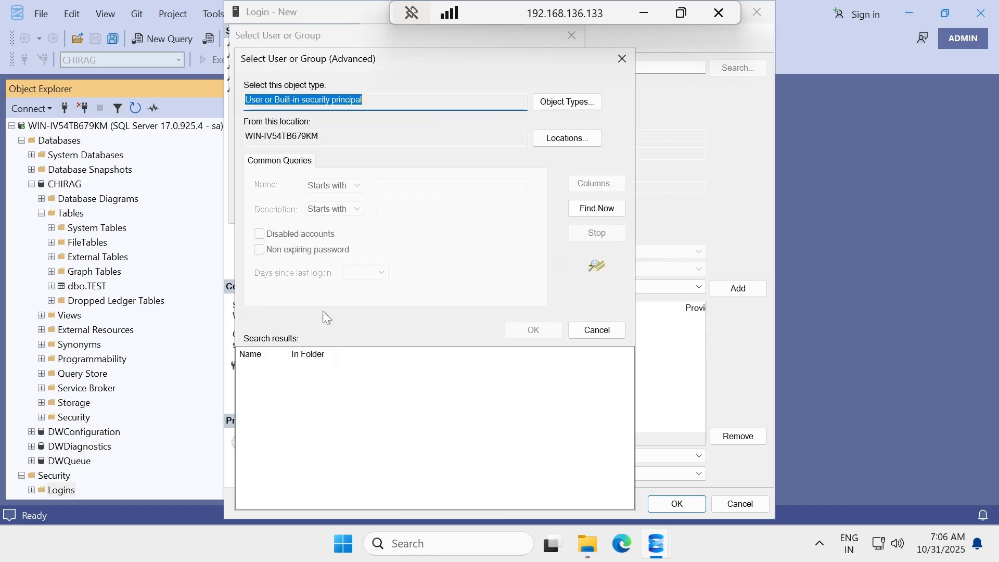
{"action": "left_click", "coordinate": [598, 208]}
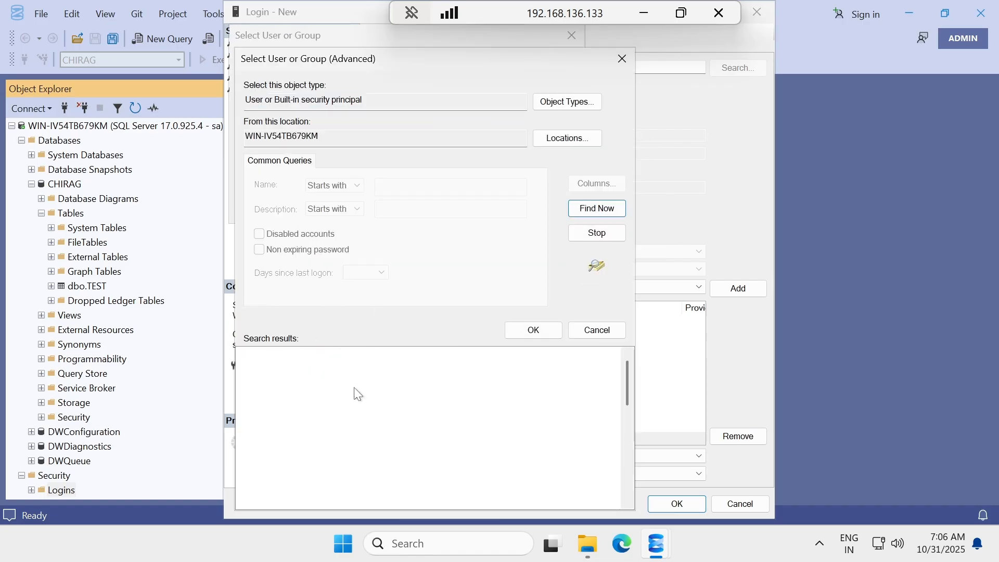
{"action": "scroll", "coordinate": [319, 414], "scroll_direction": "down", "scroll_amount": 3}
{"action": "left_click", "coordinate": [270, 436]}
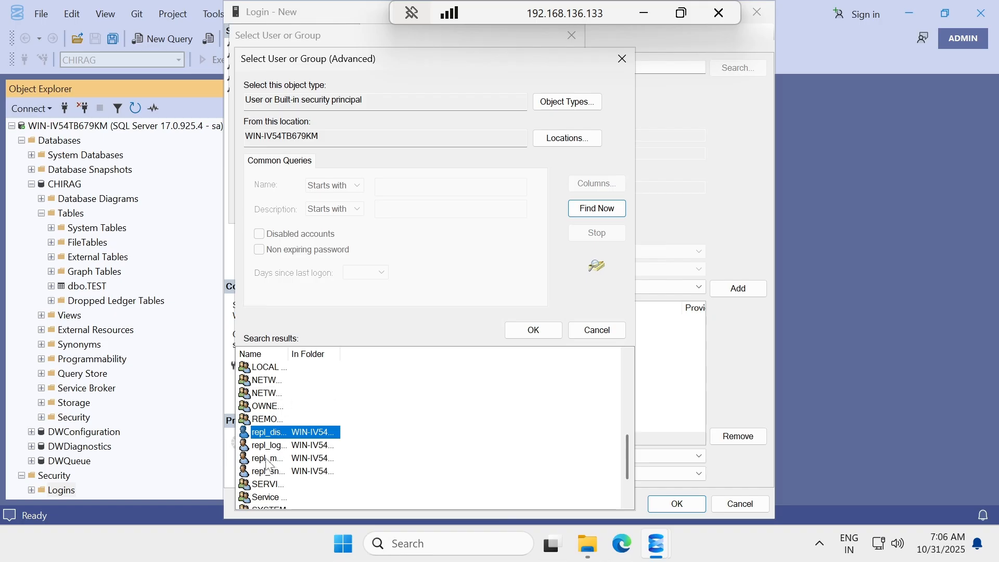
{"action": "left_click_drag", "start_coordinate": [289, 353], "coordinate": [337, 352]}
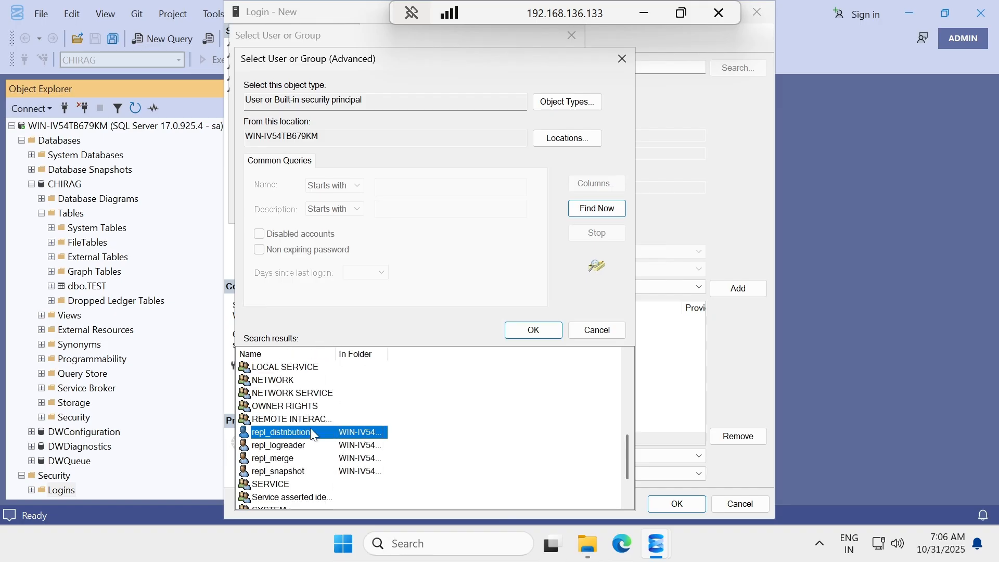
{"action": "left_click", "coordinate": [291, 472]}
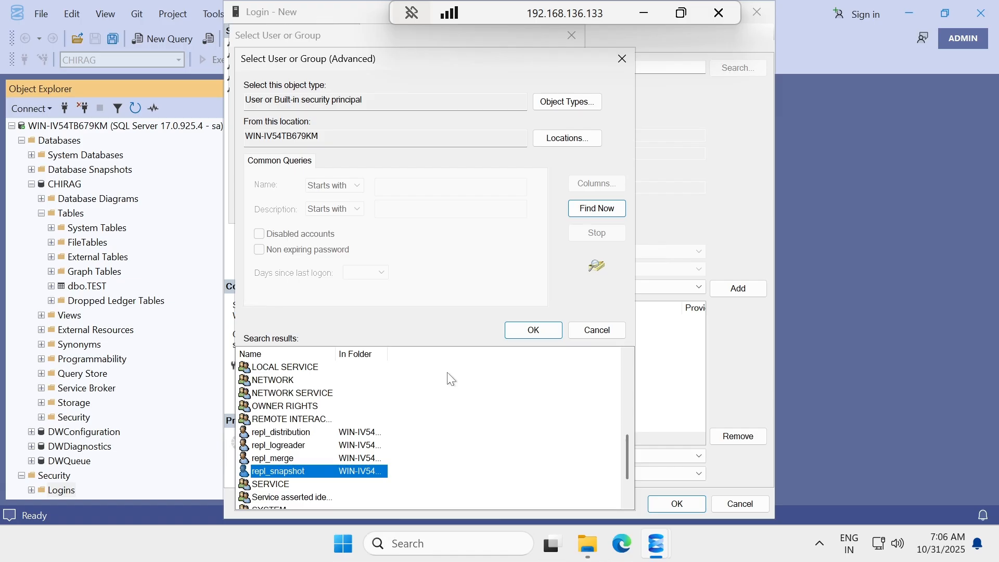
{"action": "left_click", "coordinate": [541, 330]}
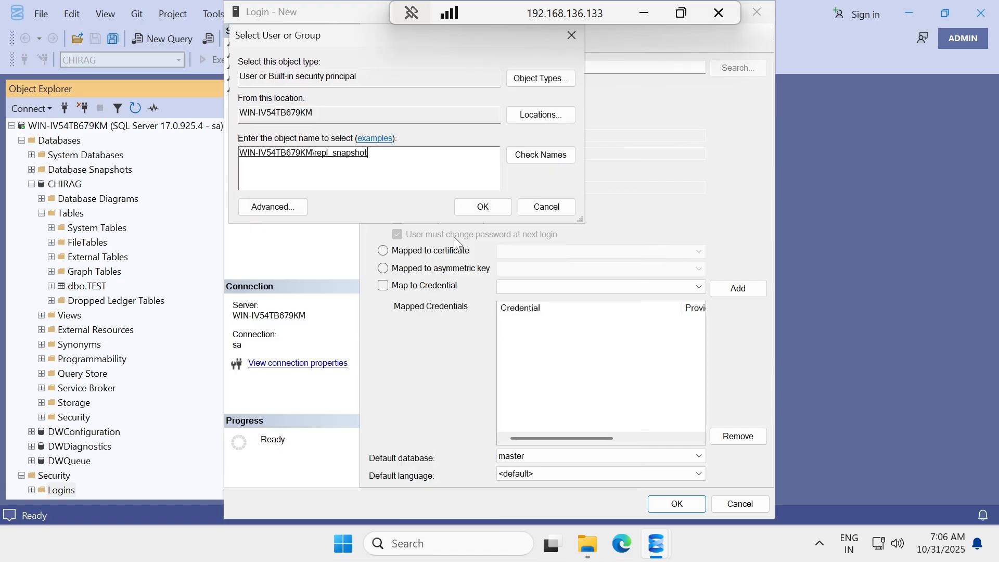
{"action": "left_click", "coordinate": [473, 206]}
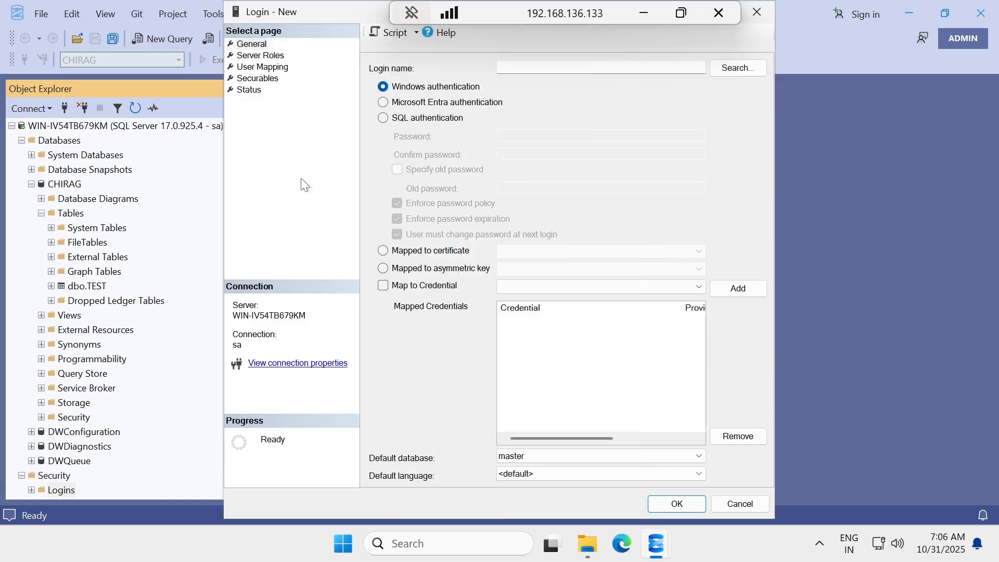
Map repl_snapshot to CHIRAG and distribution as db_owner and save the login.
{"action": "left_click", "coordinate": [261, 68]}
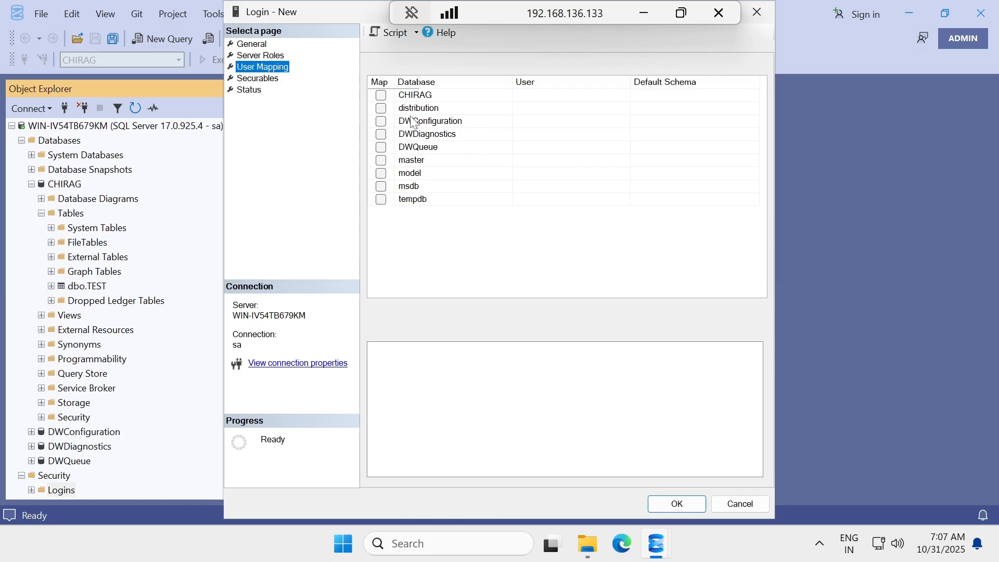
{"action": "left_click", "coordinate": [381, 96]}
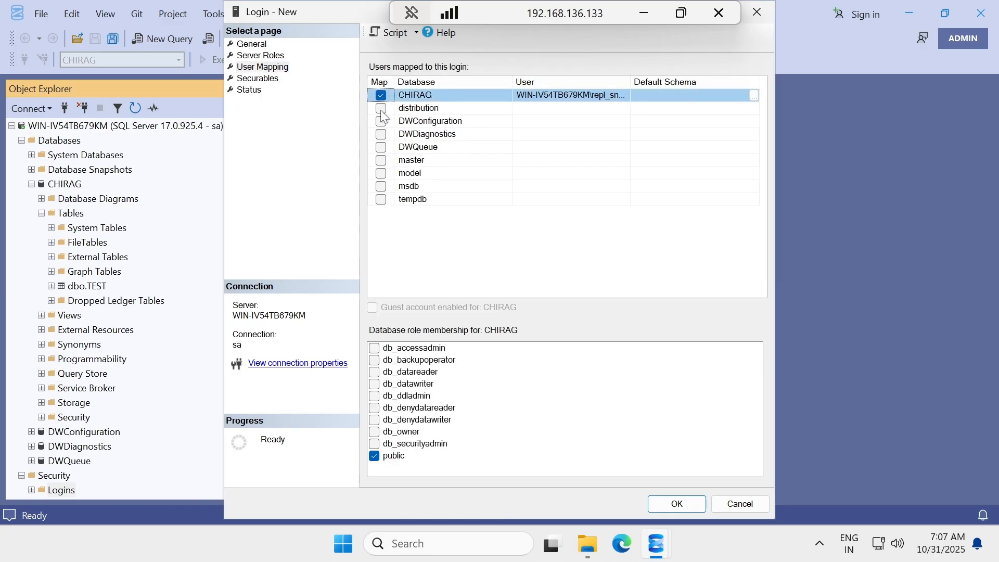
{"action": "left_click", "coordinate": [373, 432]}
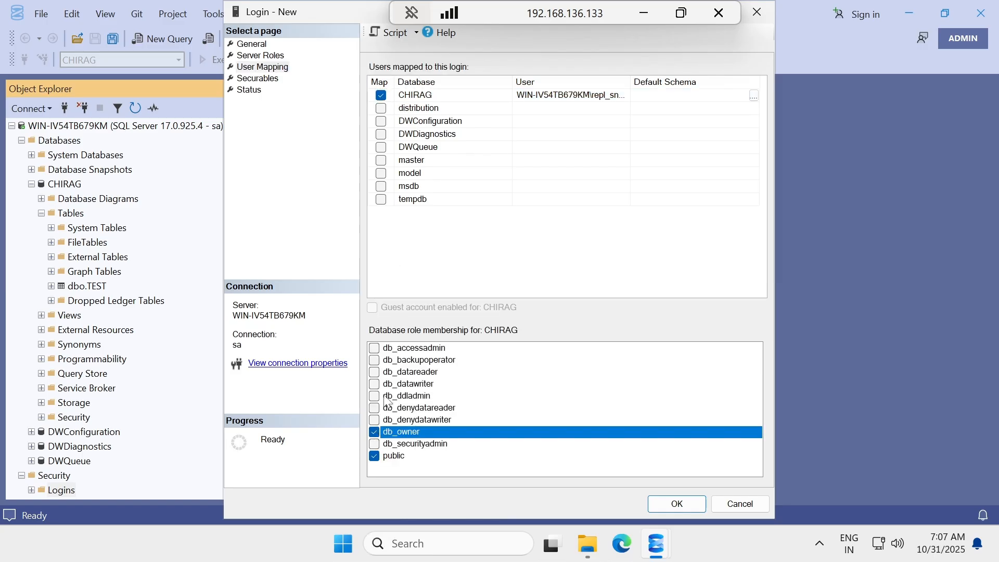
{"action": "left_click", "coordinate": [382, 108]}
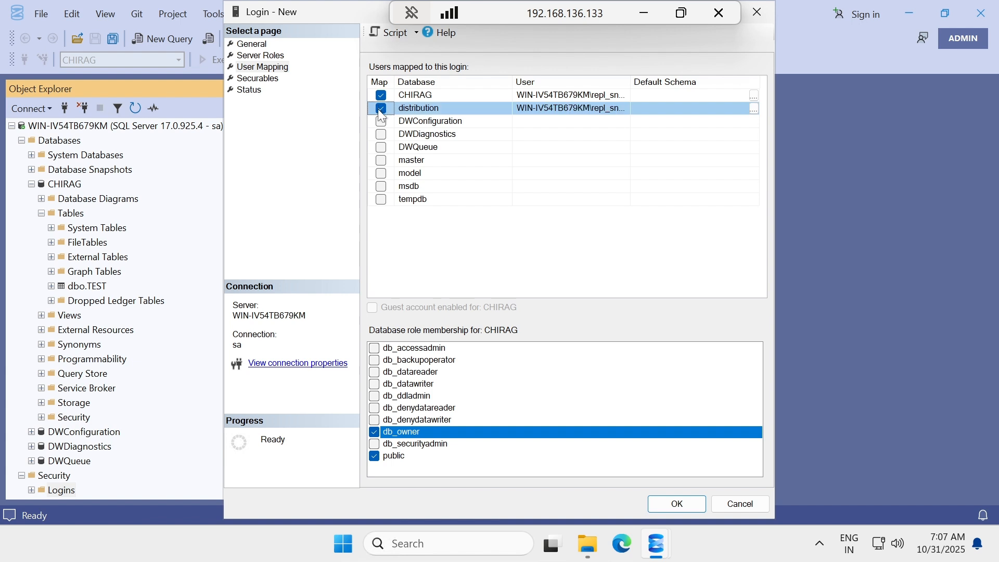
{"action": "left_click", "coordinate": [374, 432]}
{"action": "left_click", "coordinate": [253, 44]}
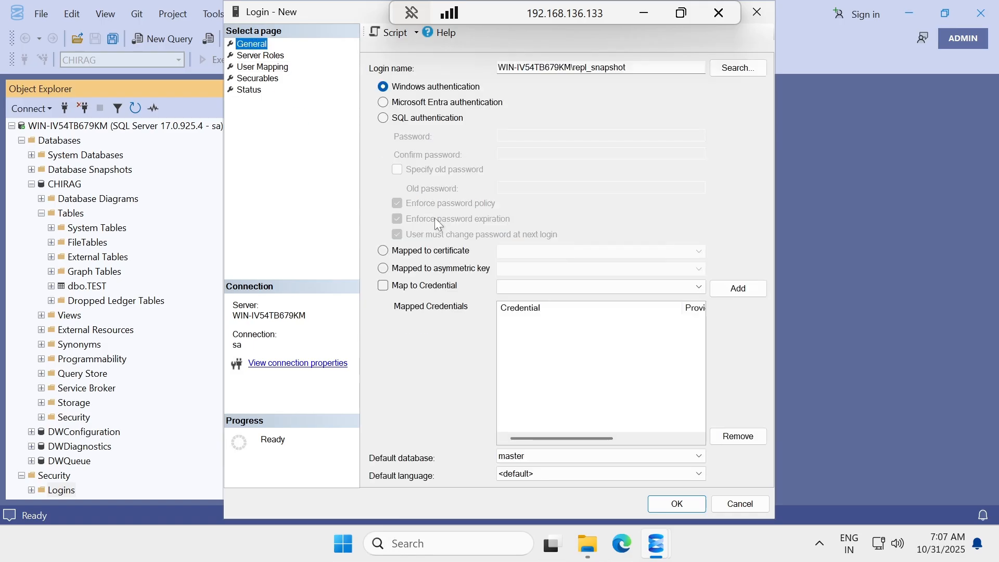
{"action": "left_click", "coordinate": [666, 503]}
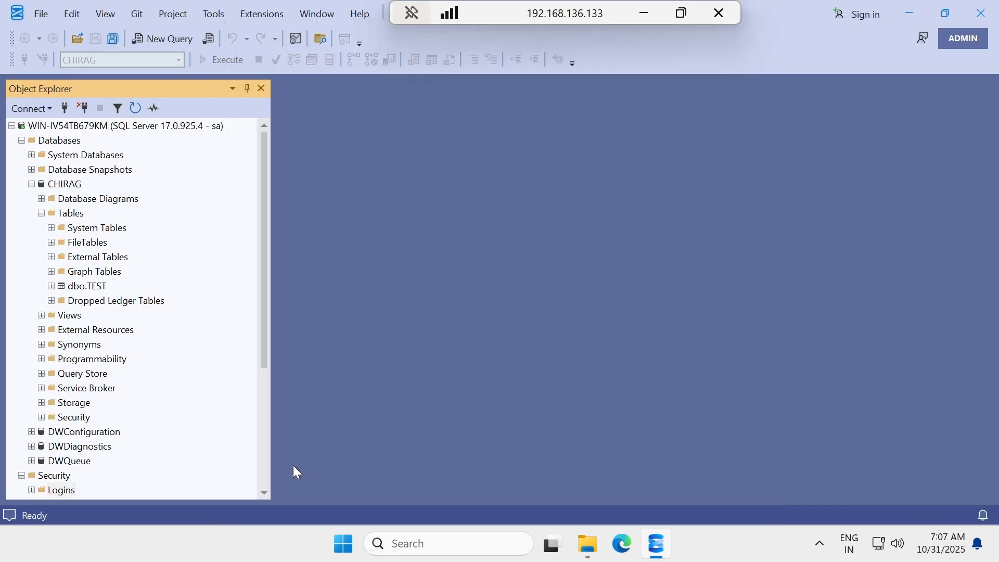
Start another new login and choose the repl_merge Windows account as its name.
{"action": "scroll", "coordinate": [96, 359], "scroll_direction": "down", "scroll_amount": 4}
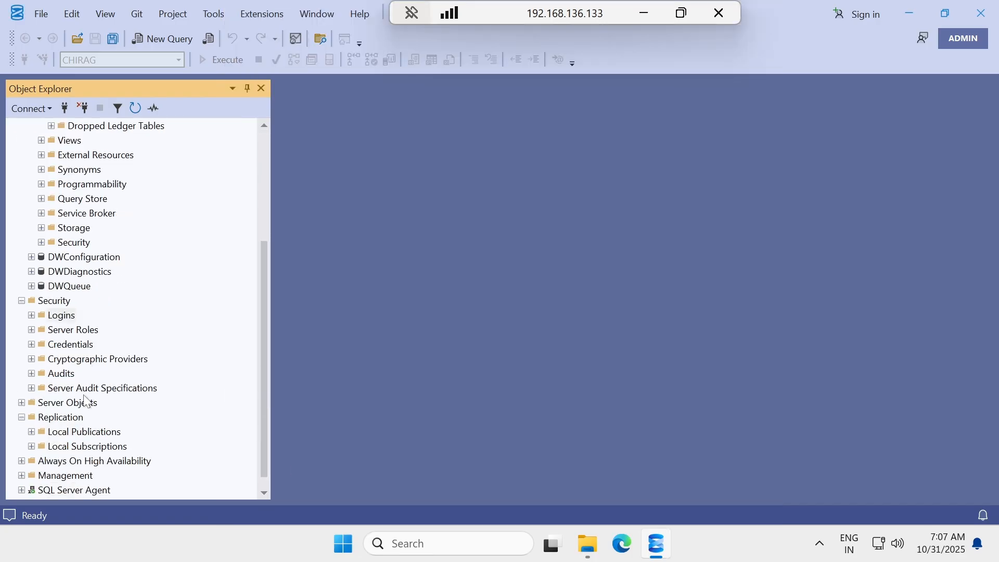
{"action": "right_click", "coordinate": [59, 318]}
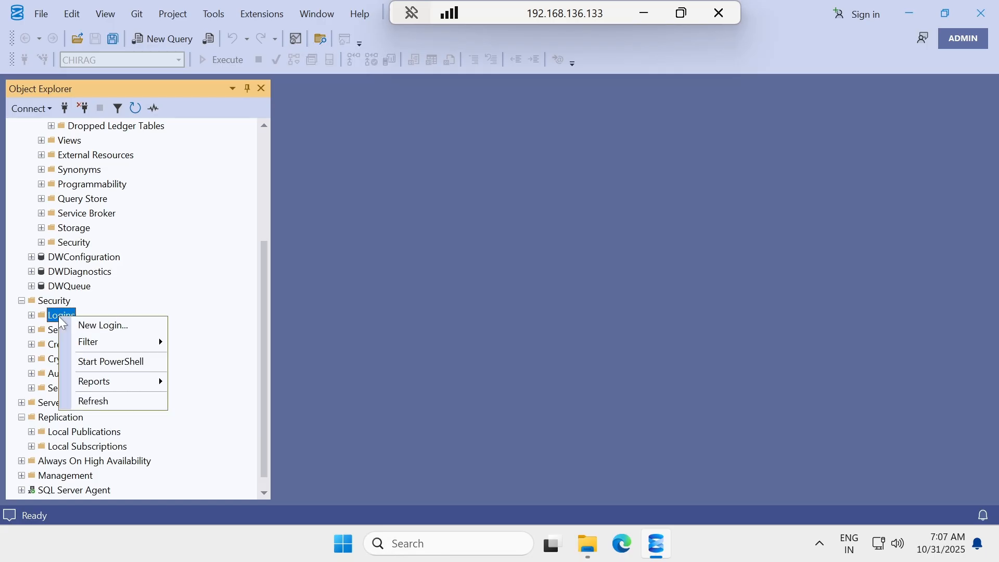
{"action": "left_click", "coordinate": [99, 323]}
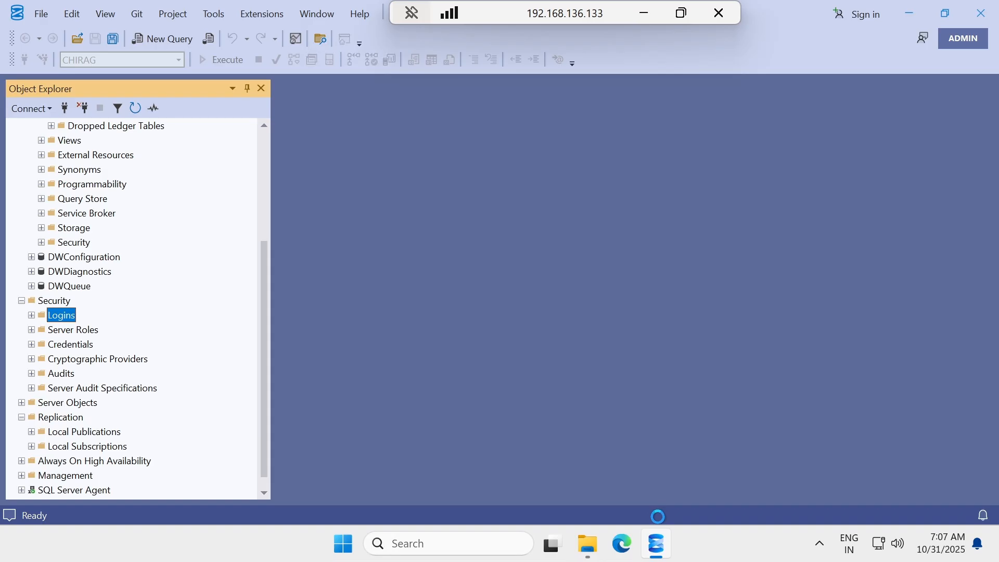
{"action": "mouse_move", "coordinate": [657, 542]}
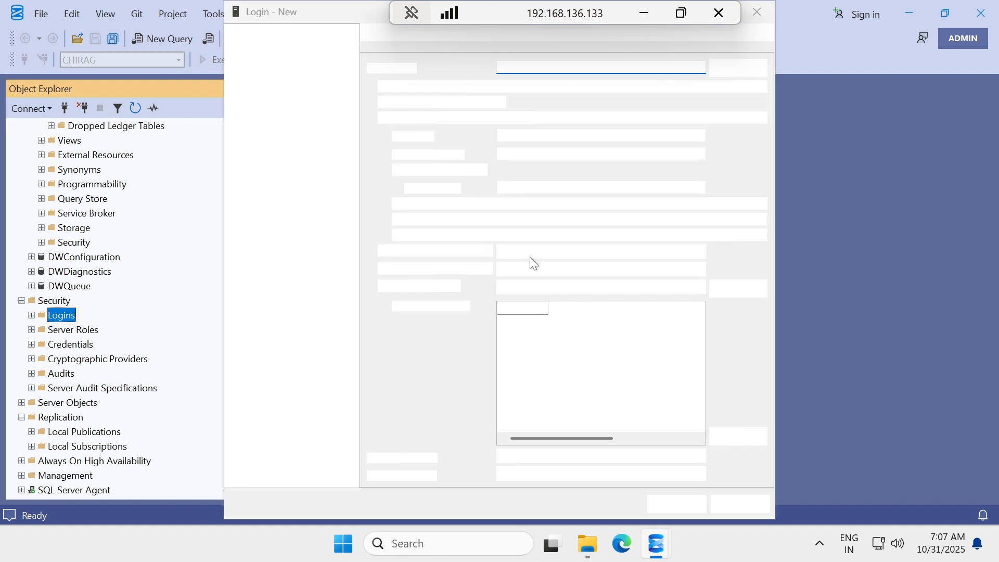
{"action": "left_click", "coordinate": [728, 71]}
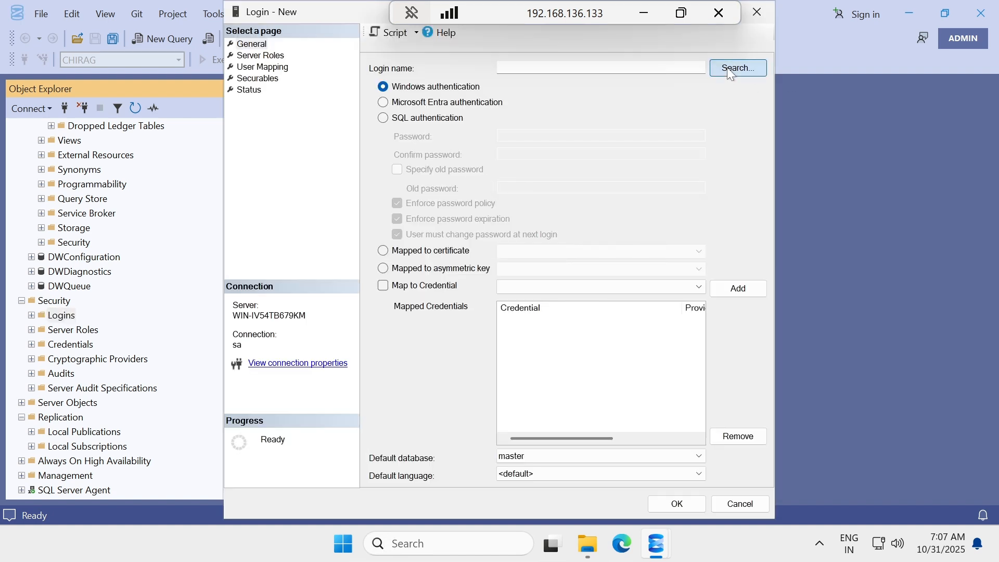
{"action": "left_click", "coordinate": [273, 206]}
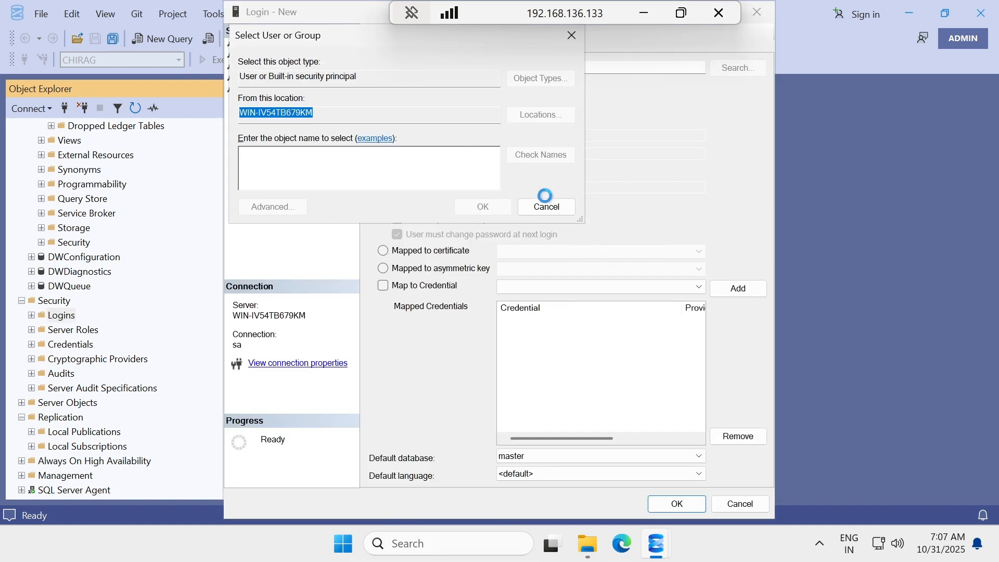
{"action": "left_click", "coordinate": [596, 208]}
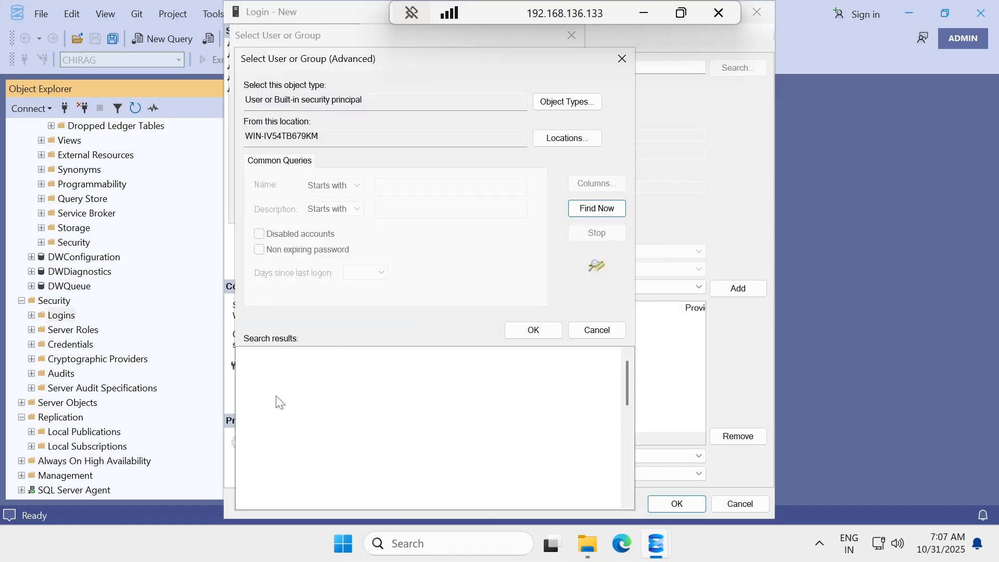
{"action": "scroll", "coordinate": [294, 423], "scroll_direction": "down", "scroll_amount": 5}
{"action": "scroll", "coordinate": [283, 442], "scroll_direction": "up", "scroll_amount": 1}
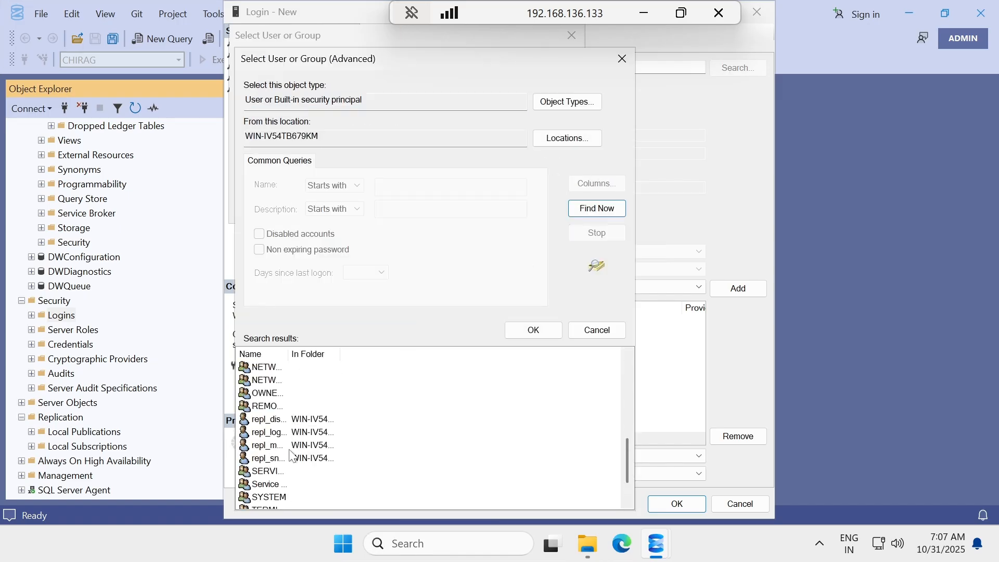
{"action": "left_click", "coordinate": [273, 447]}
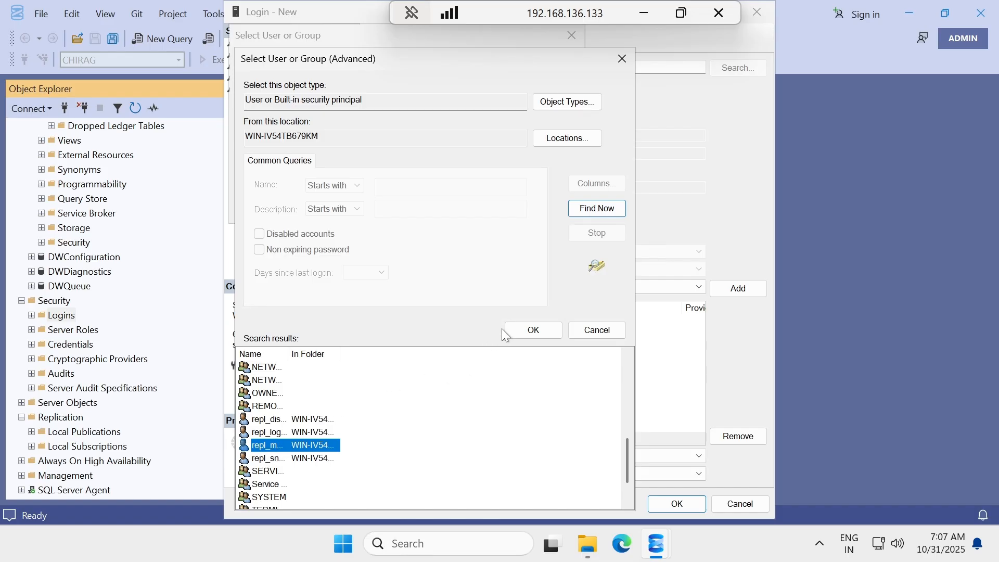
{"action": "left_click", "coordinate": [526, 331]}
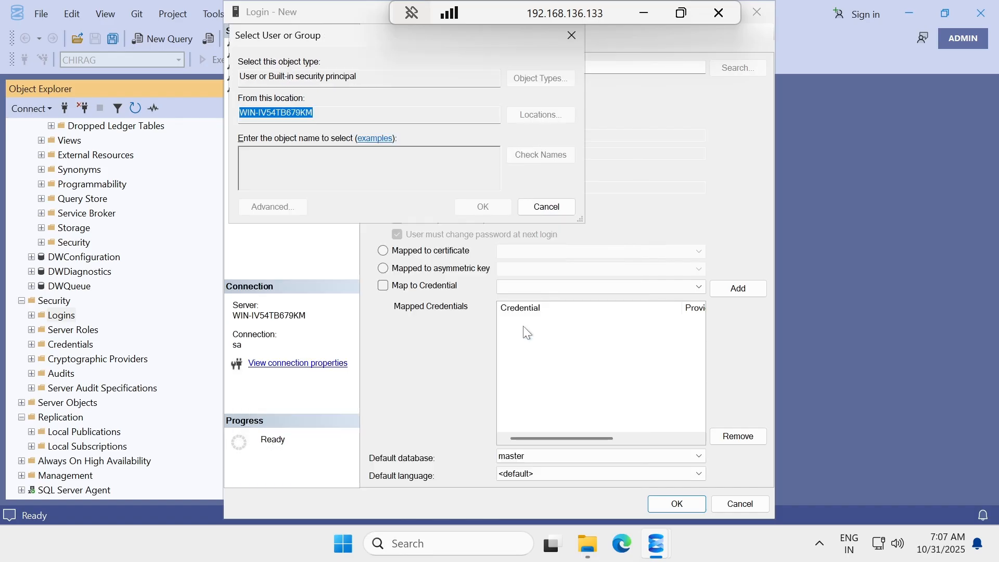
{"action": "left_click", "coordinate": [475, 206]}
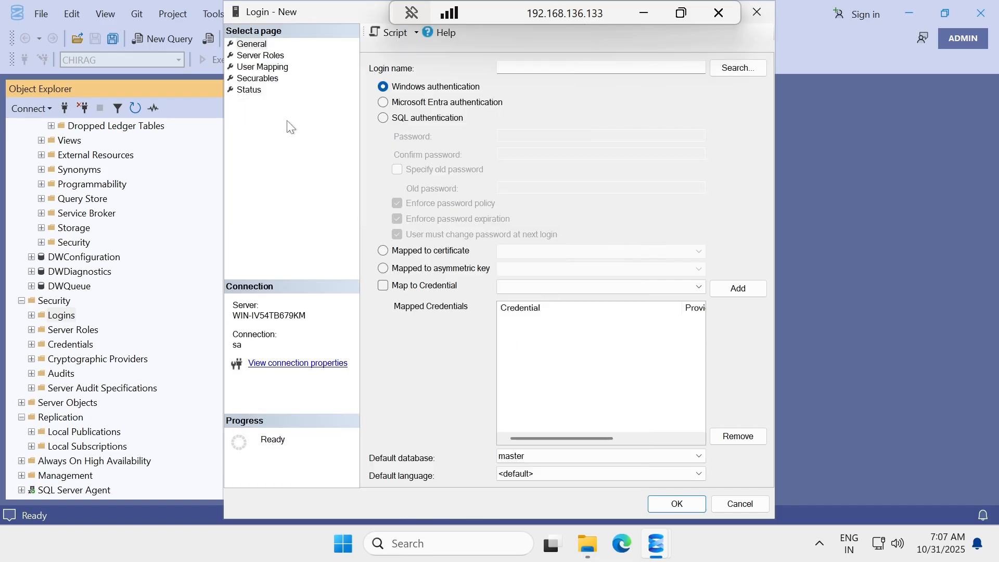
Map repl_merge to CHIRAG and distribution as db_owner and save the login.
{"action": "left_click", "coordinate": [260, 67]}
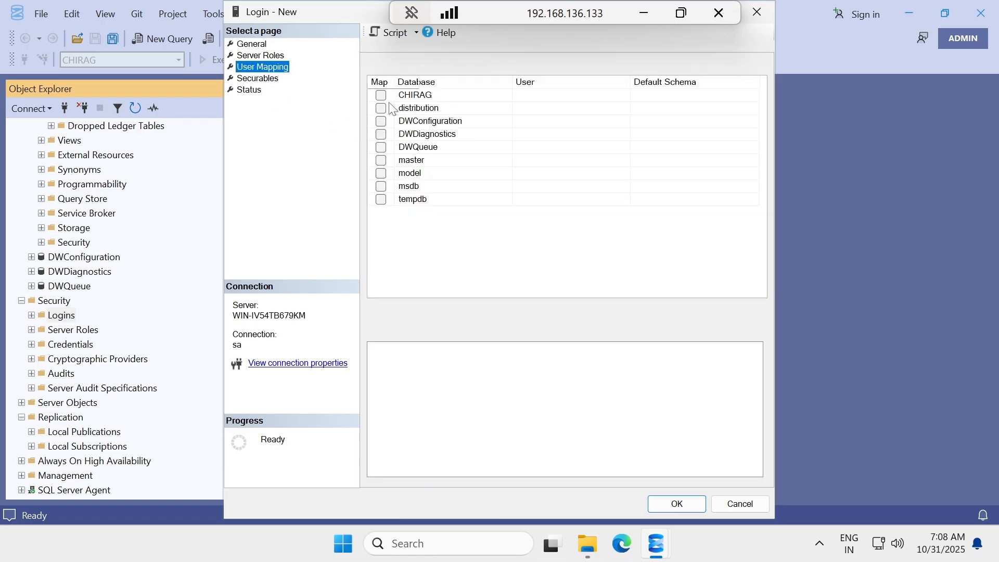
{"action": "left_click", "coordinate": [381, 95]}
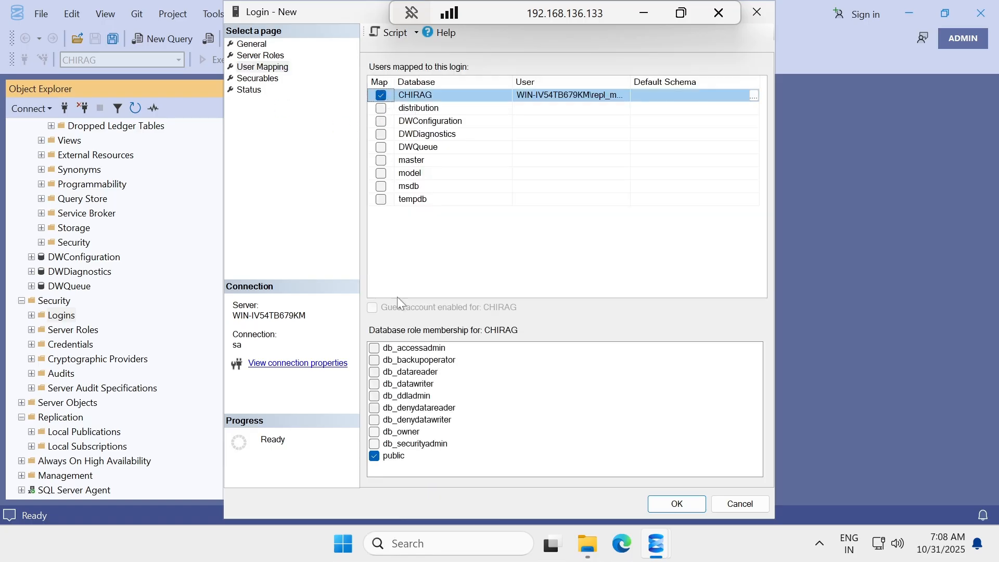
{"action": "left_click", "coordinate": [374, 421]}
{"action": "left_click", "coordinate": [374, 420]}
{"action": "left_click", "coordinate": [374, 432]}
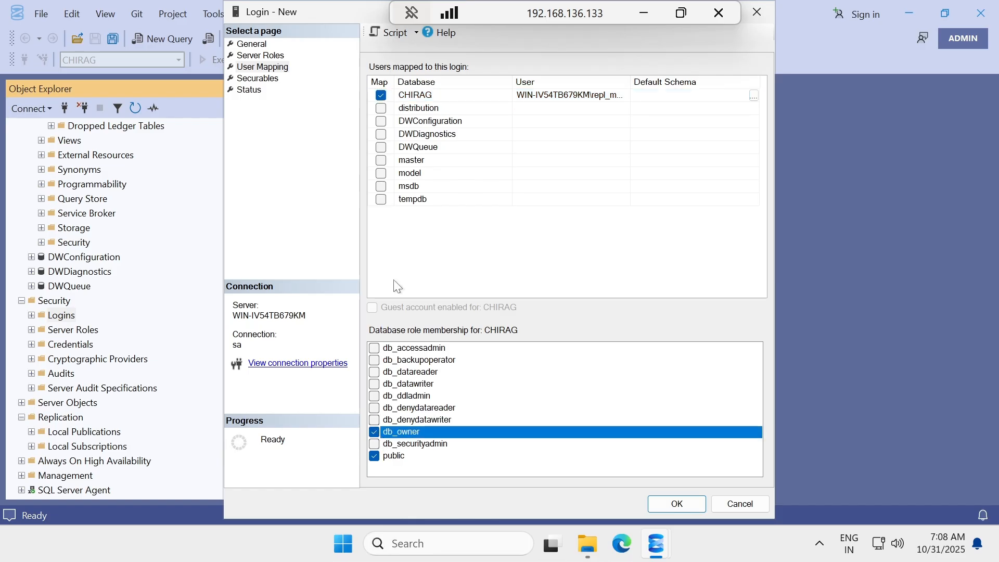
{"action": "left_click", "coordinate": [382, 108]}
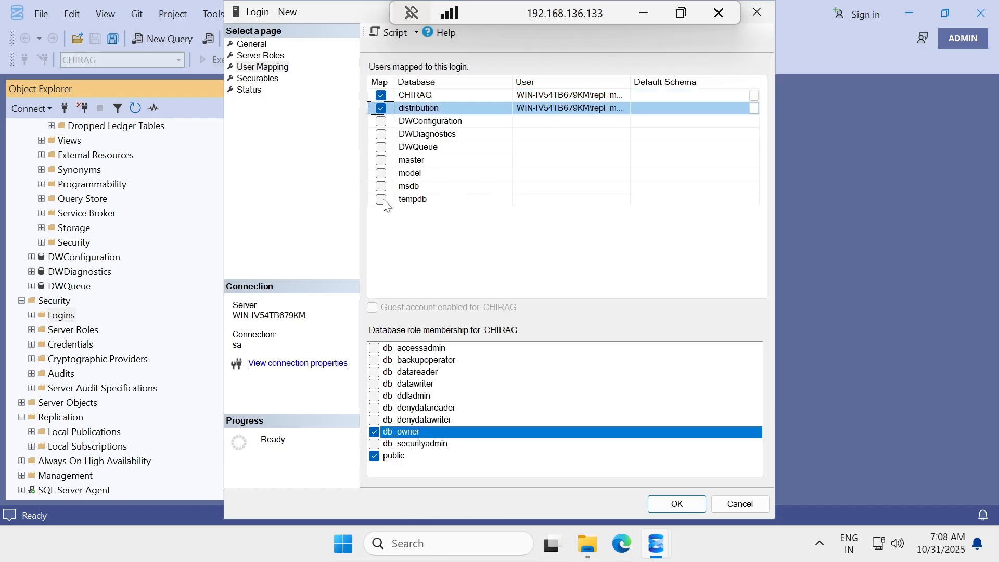
{"action": "left_click", "coordinate": [374, 432]}
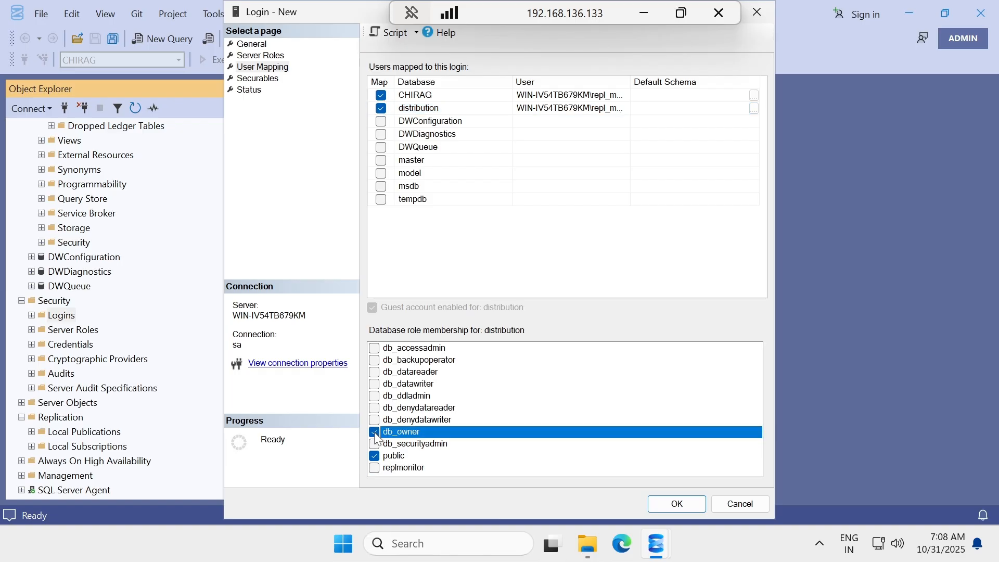
{"action": "left_click", "coordinate": [676, 503]}
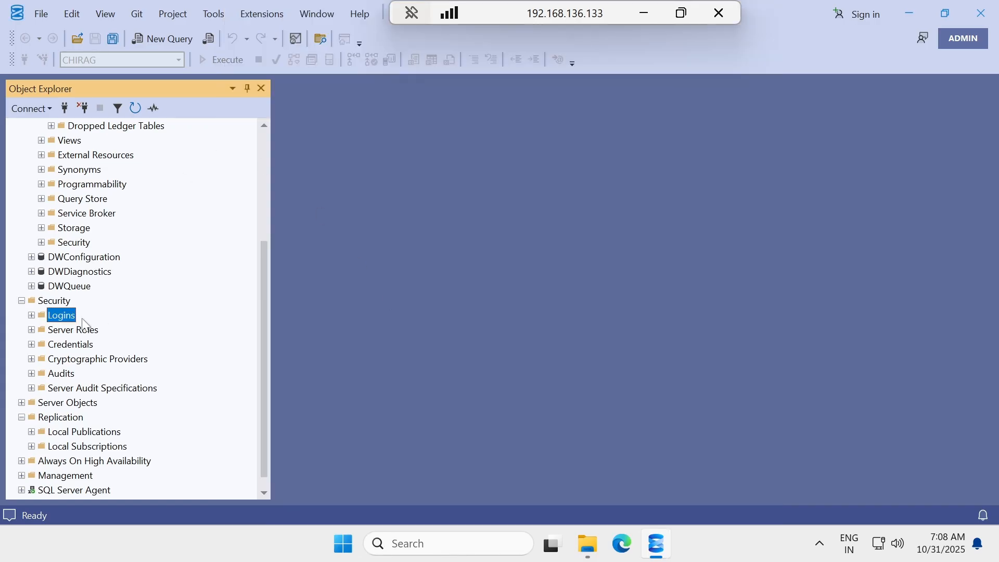
Start a new login and choose the repl_logreader Windows account as its name.
{"action": "right_click", "coordinate": [71, 315]}
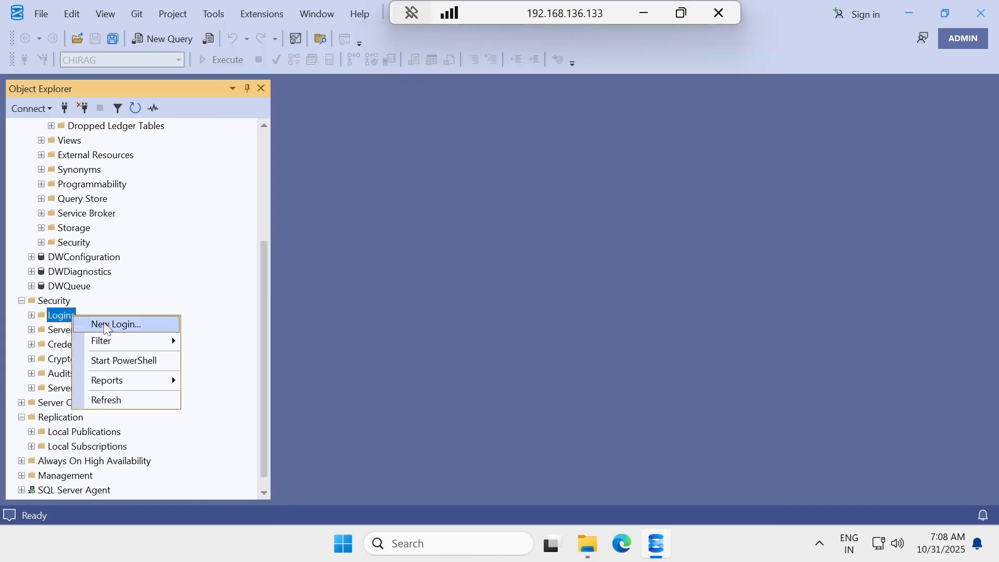
{"action": "left_click", "coordinate": [107, 323]}
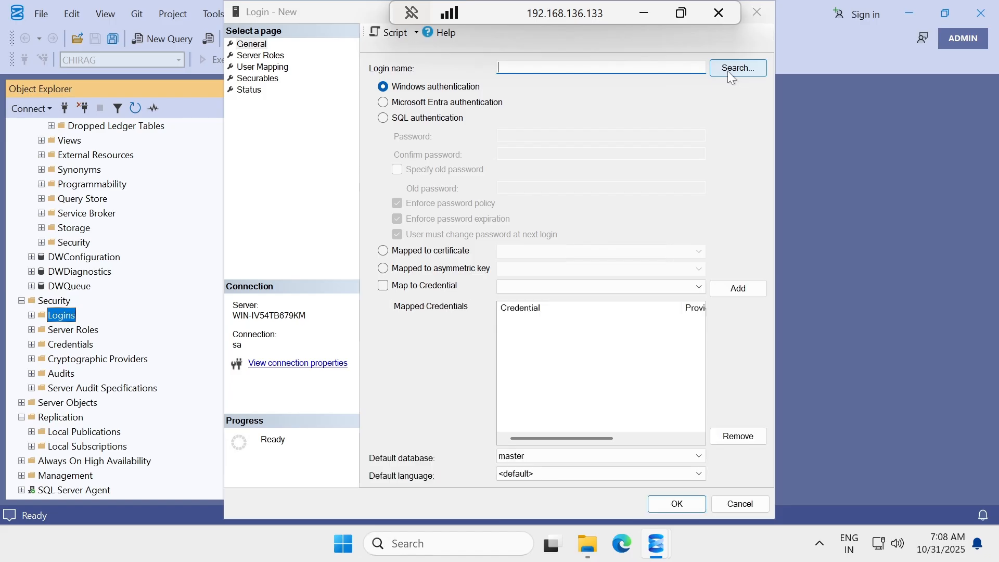
{"action": "left_click", "coordinate": [730, 73]}
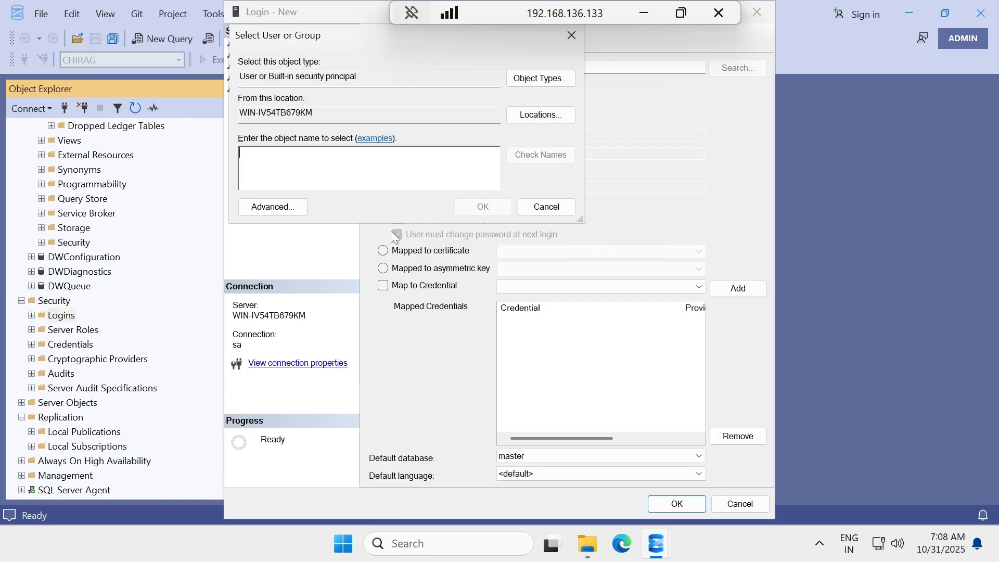
{"action": "left_click", "coordinate": [283, 207]}
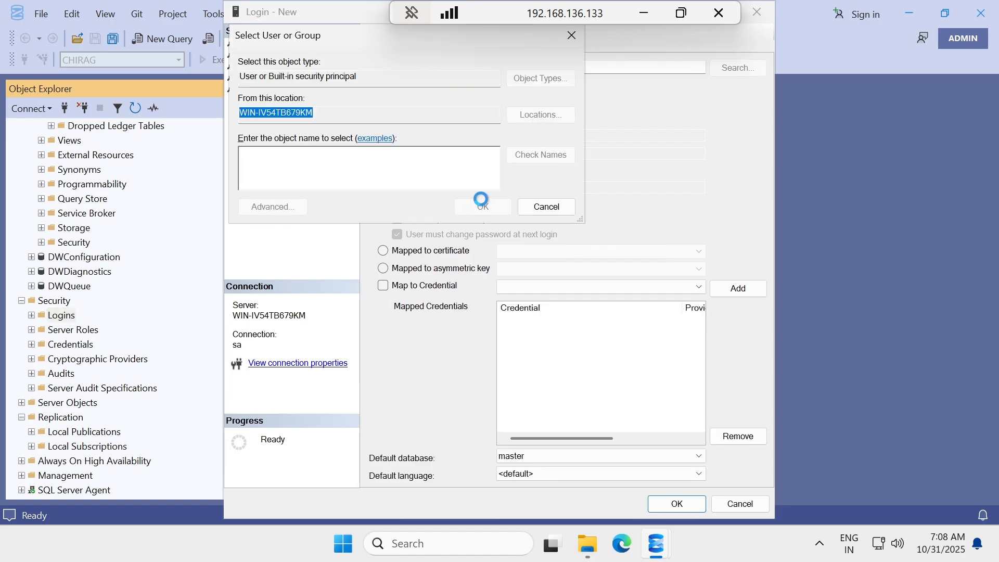
{"action": "left_click", "coordinate": [573, 211]}
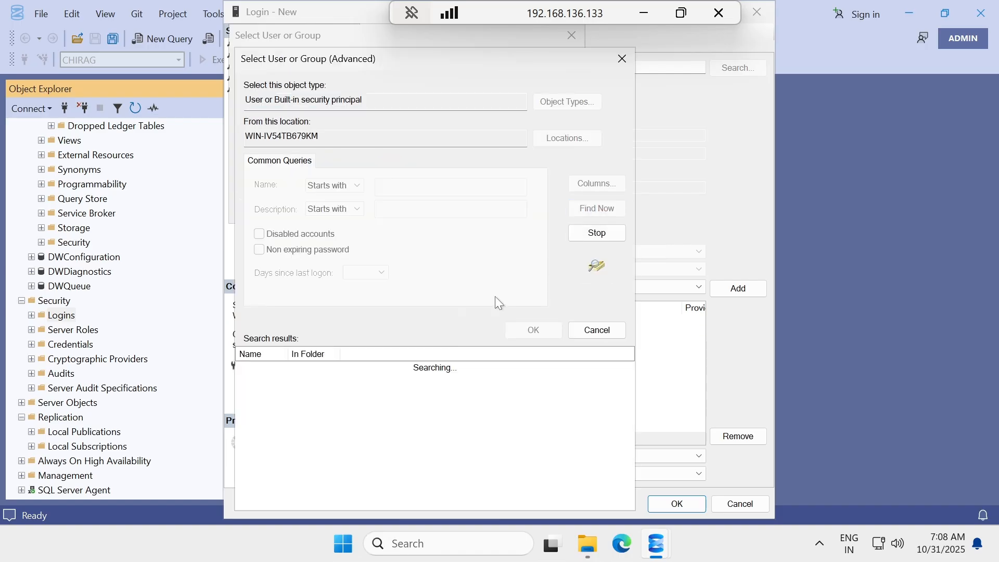
{"action": "scroll", "coordinate": [292, 411], "scroll_direction": "down", "scroll_amount": 5}
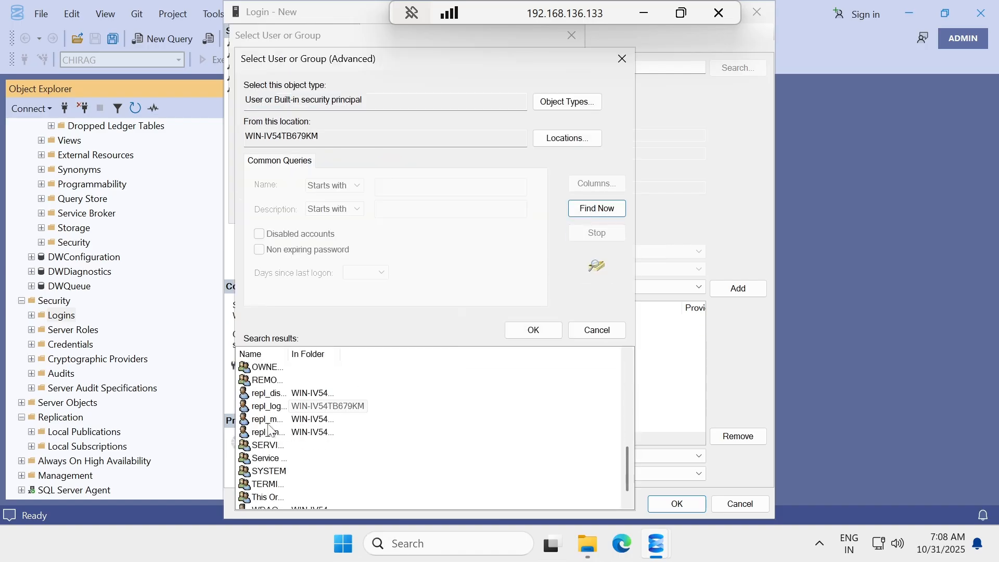
{"action": "left_click", "coordinate": [275, 406]}
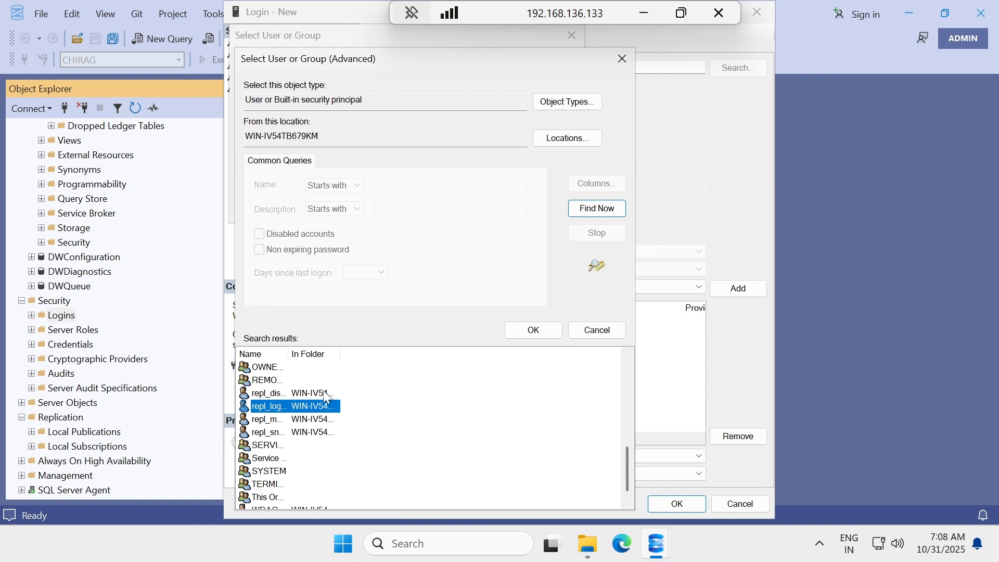
{"action": "left_click", "coordinate": [532, 334]}
{"action": "left_click", "coordinate": [483, 205]}
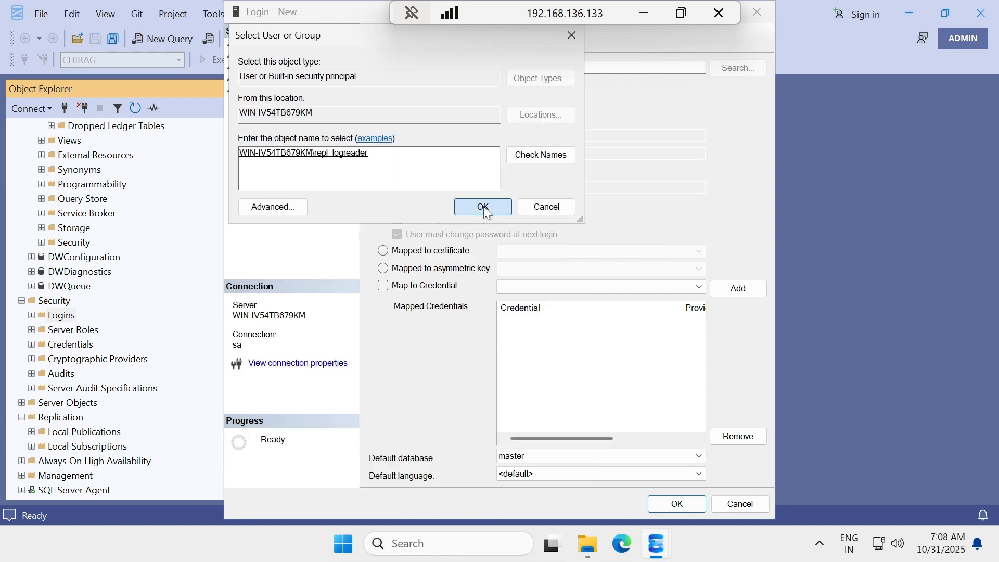
Map repl_logreader to CHIRAG and distribution as db_owner and create the login.
{"action": "left_click", "coordinate": [263, 67]}
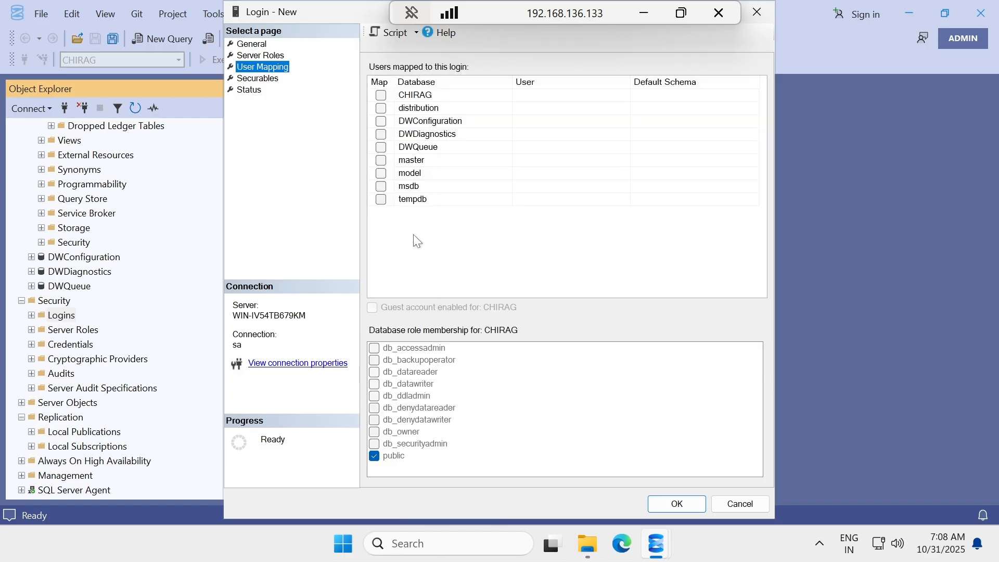
{"action": "left_click", "coordinate": [381, 95]}
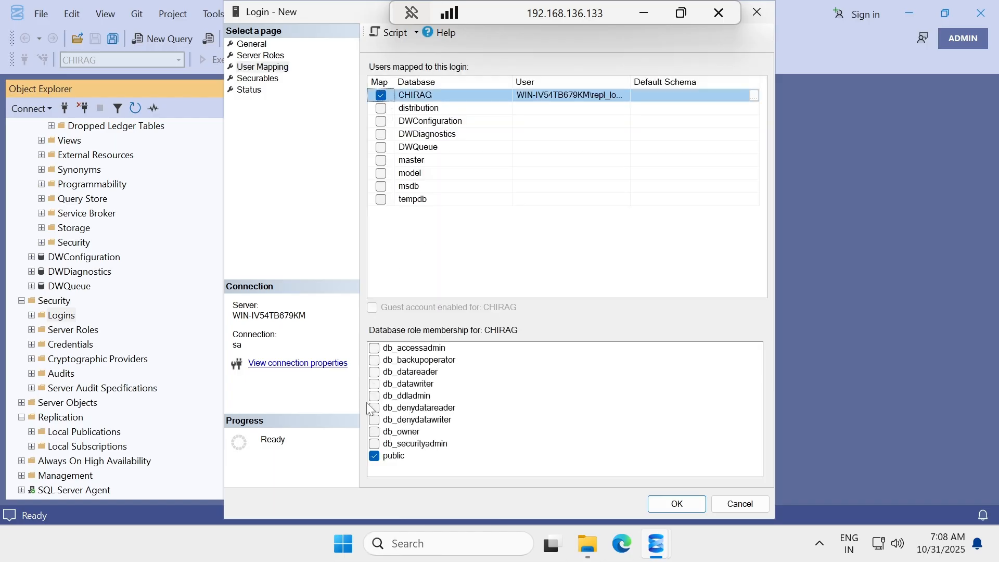
{"action": "left_click", "coordinate": [374, 432]}
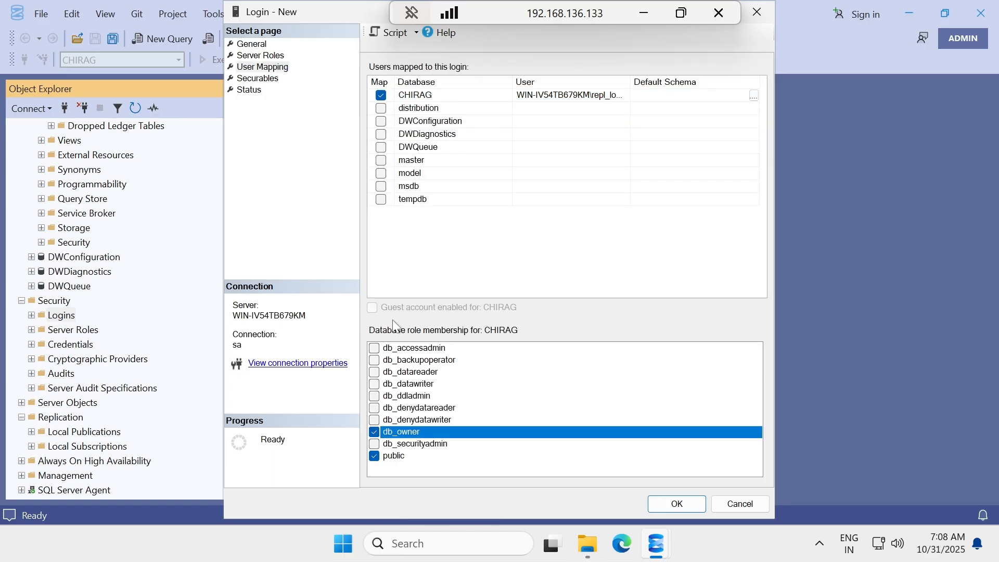
{"action": "left_click", "coordinate": [381, 108]}
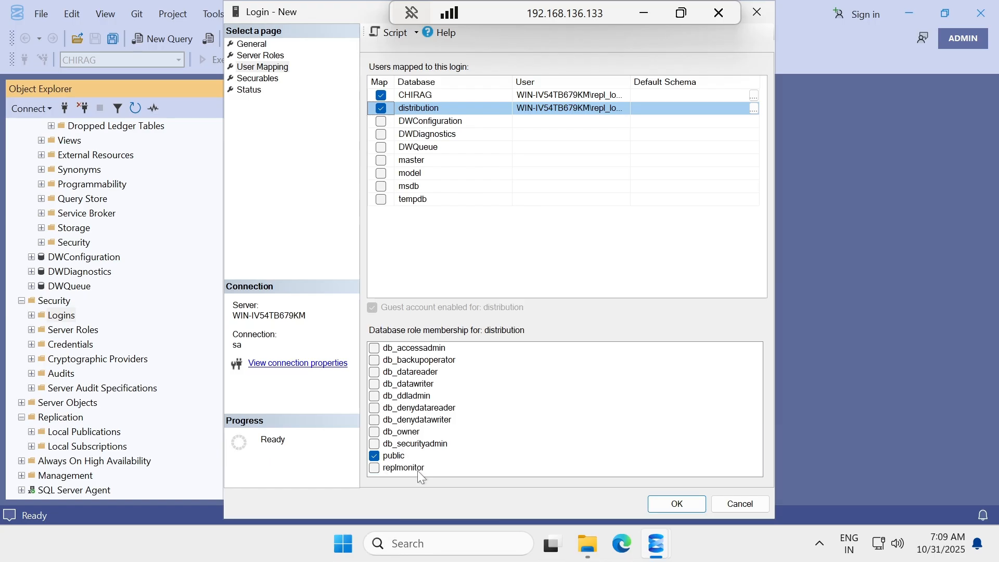
{"action": "left_click", "coordinate": [375, 434]}
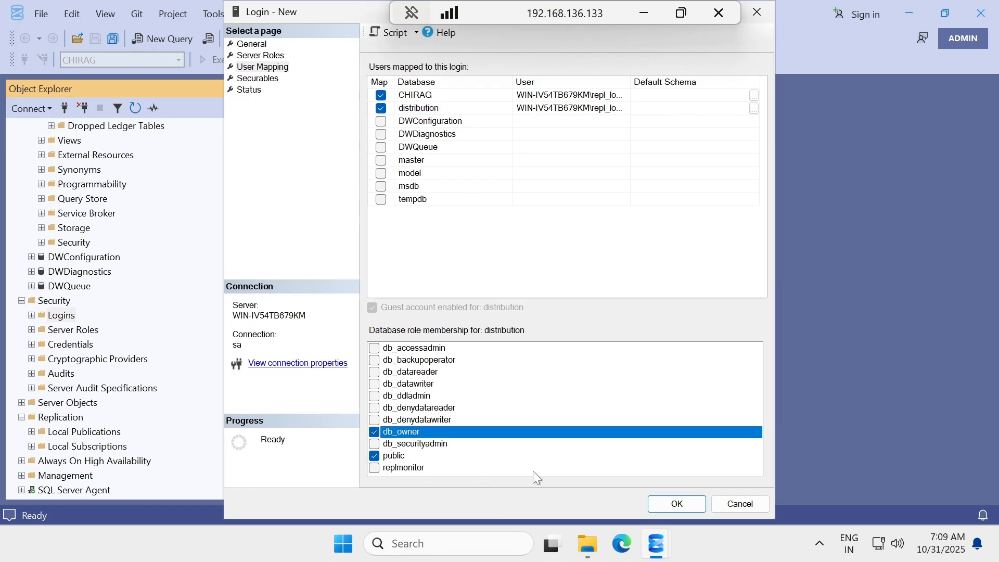
{"action": "left_click", "coordinate": [660, 504]}
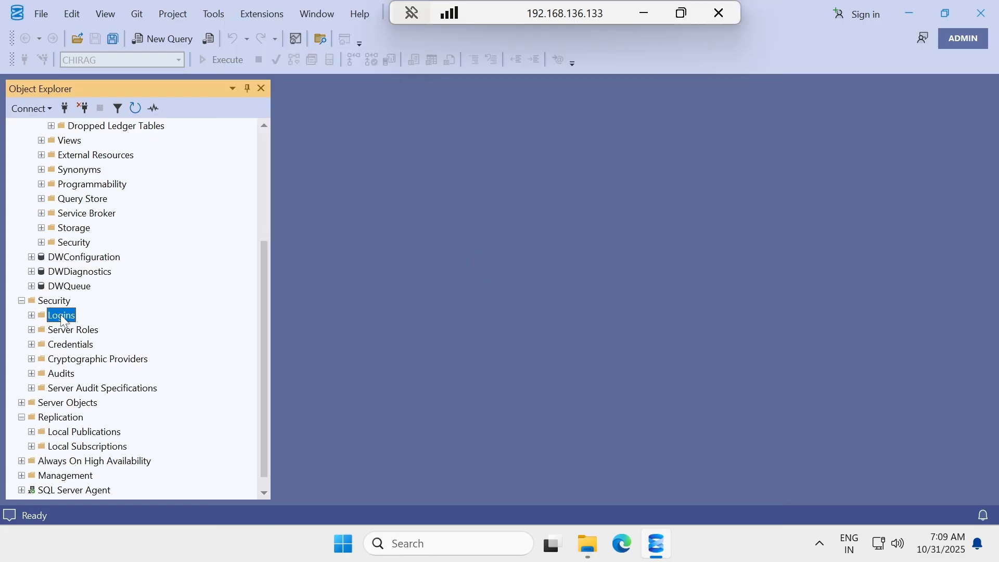
Refresh Logins, start a new login, and choose the repl_distribution Windows account as its name.
{"action": "right_click", "coordinate": [63, 319]}
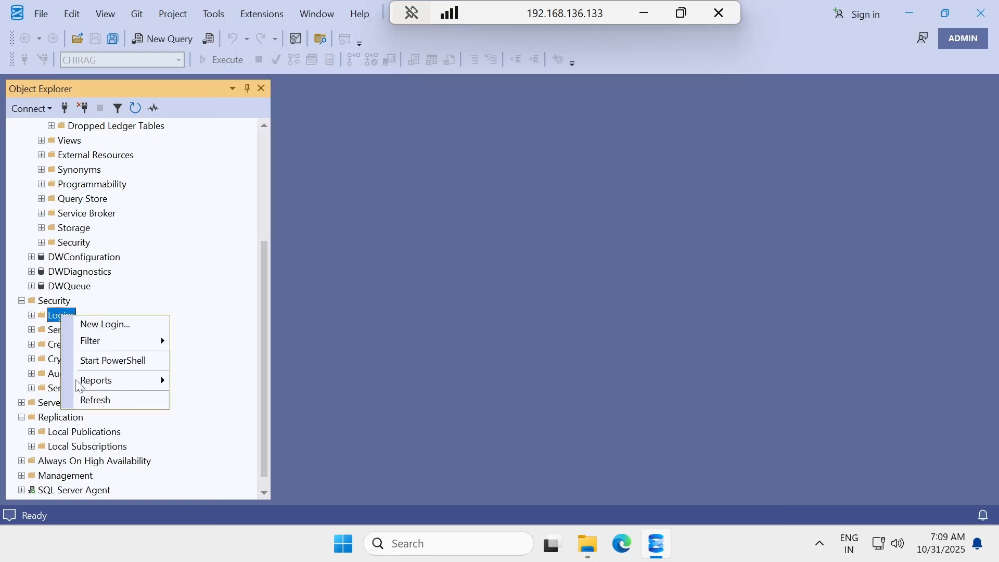
{"action": "left_click", "coordinate": [110, 401]}
{"action": "right_click", "coordinate": [57, 319]}
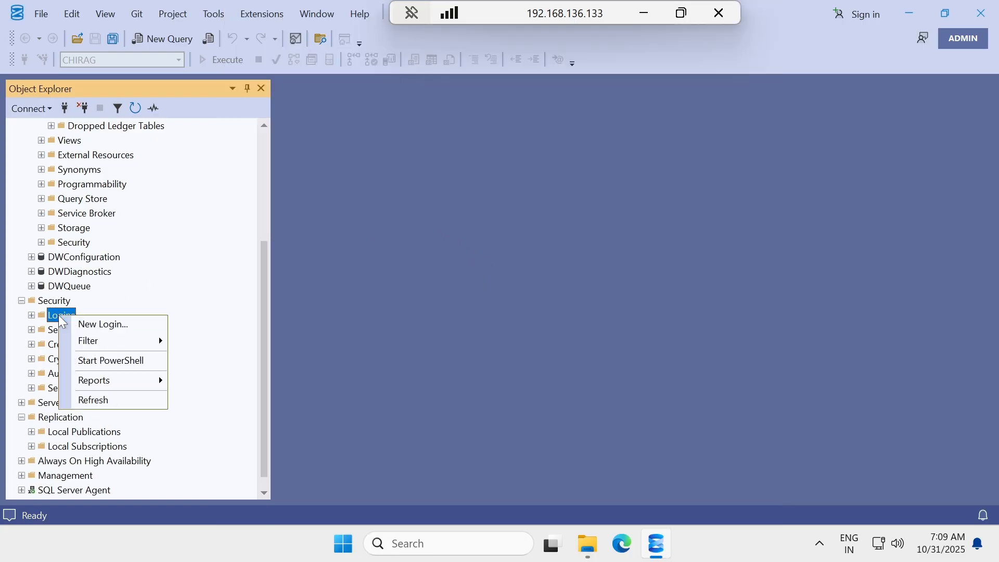
{"action": "left_click", "coordinate": [97, 323]}
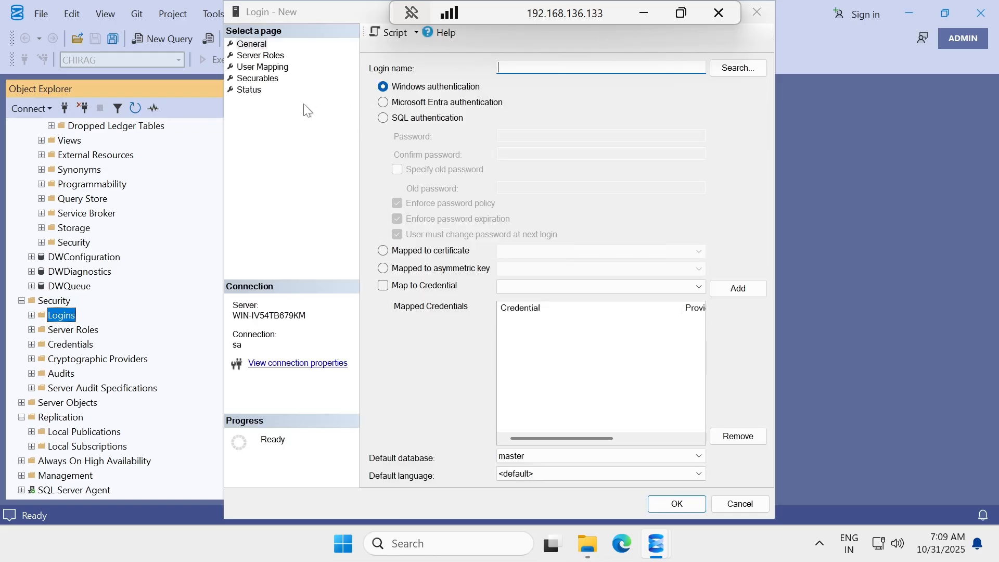
{"action": "left_click", "coordinate": [726, 69]}
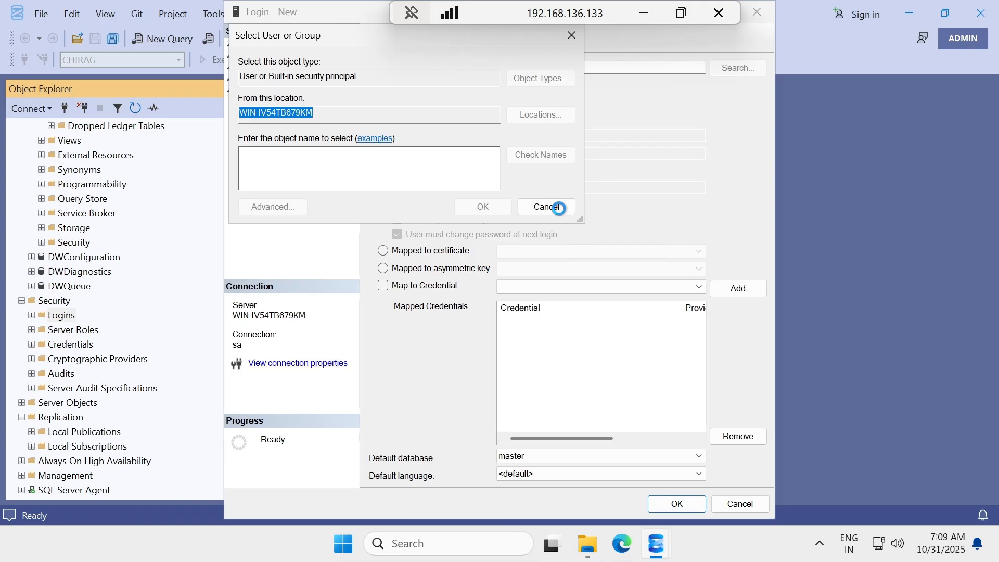
{"action": "left_click", "coordinate": [579, 209]}
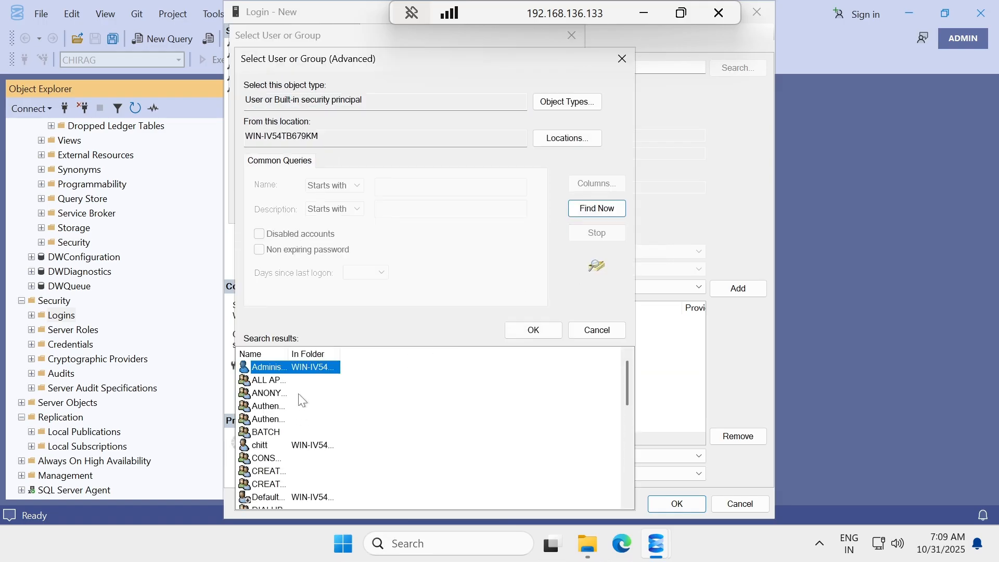
{"action": "scroll", "coordinate": [300, 402], "scroll_direction": "down", "scroll_amount": 8}
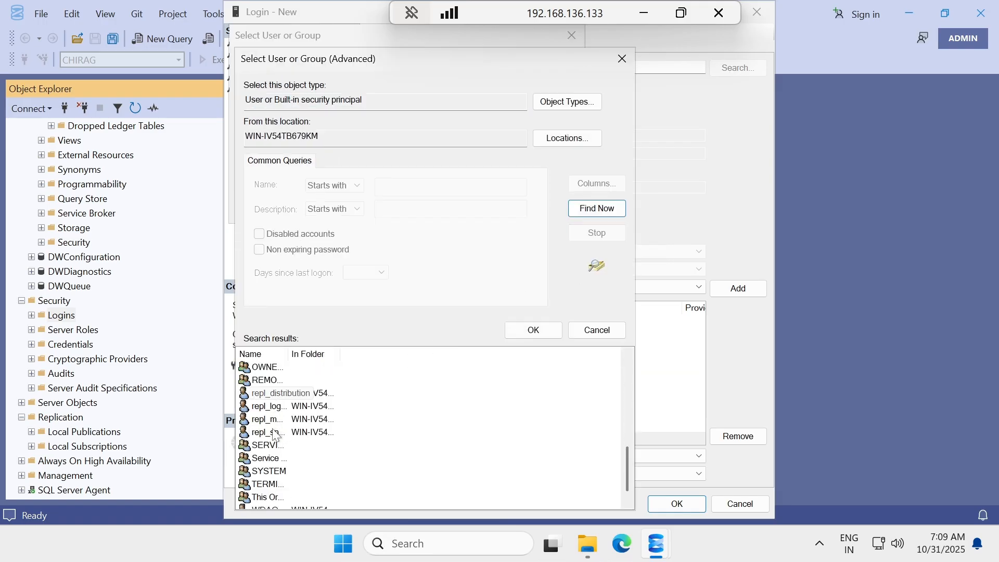
{"action": "left_click", "coordinate": [277, 395]}
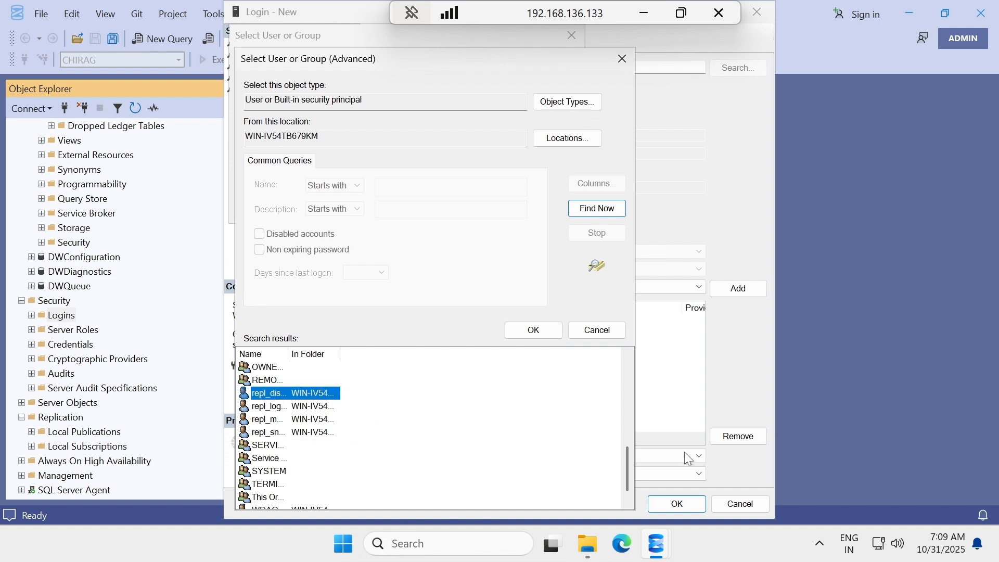
{"action": "left_click", "coordinate": [653, 509]}
{"action": "mouse_move", "coordinate": [662, 550]}
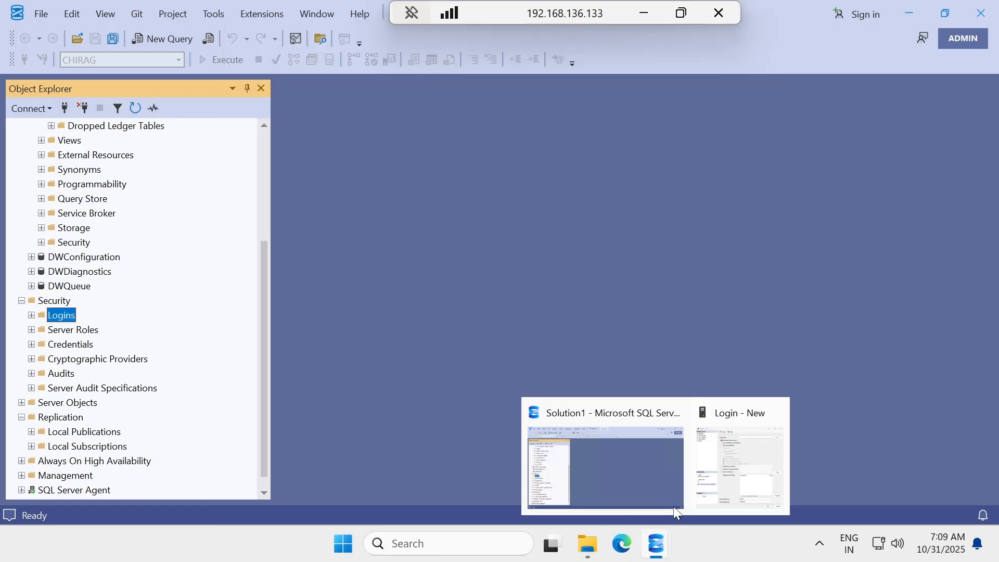
{"action": "left_click", "coordinate": [719, 460]}
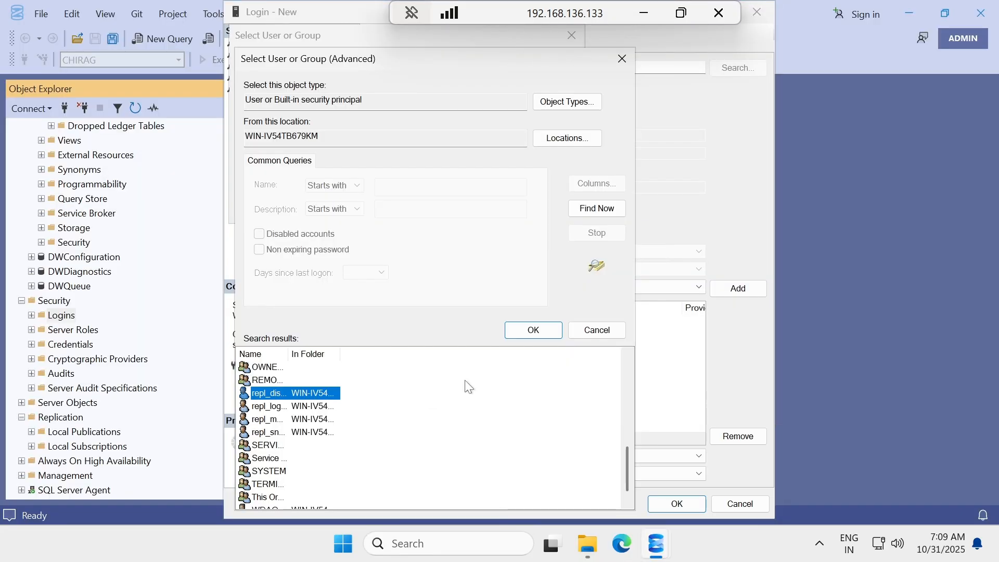
{"action": "left_click", "coordinate": [533, 330]}
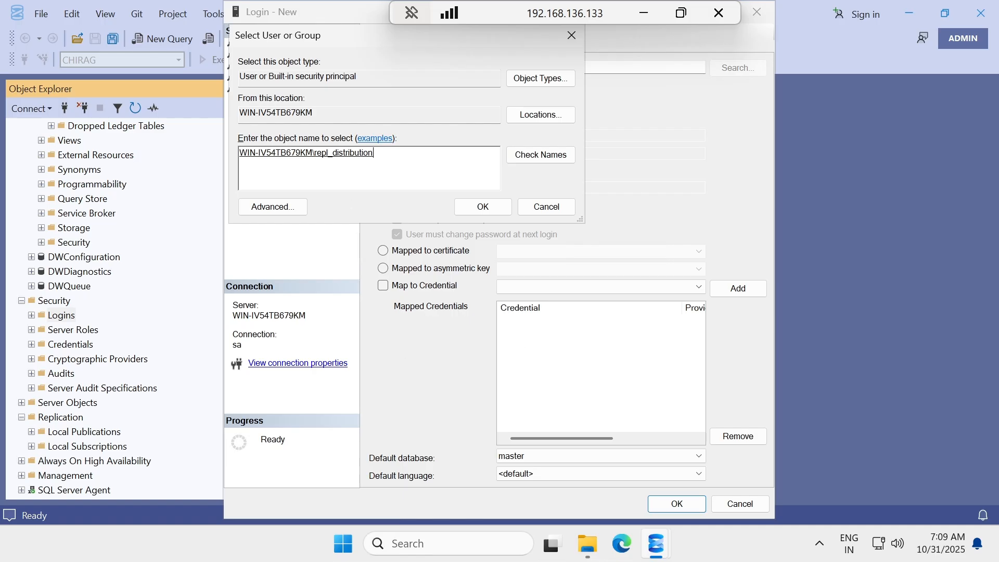
{"action": "left_click", "coordinate": [495, 207]}
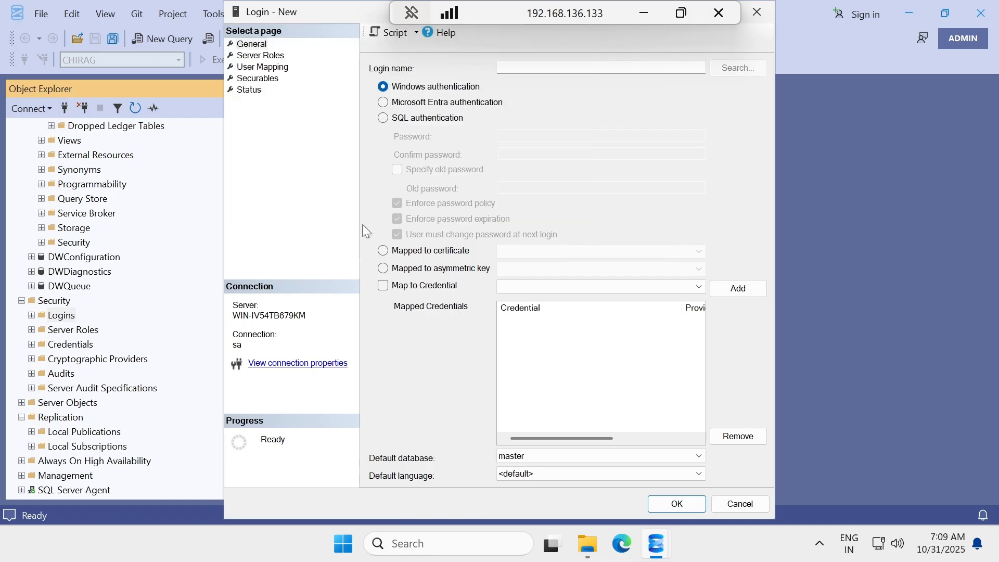
Map repl_distribution to CHIRAG and distribution as db_owner and create the login.
{"action": "left_click", "coordinate": [259, 67]}
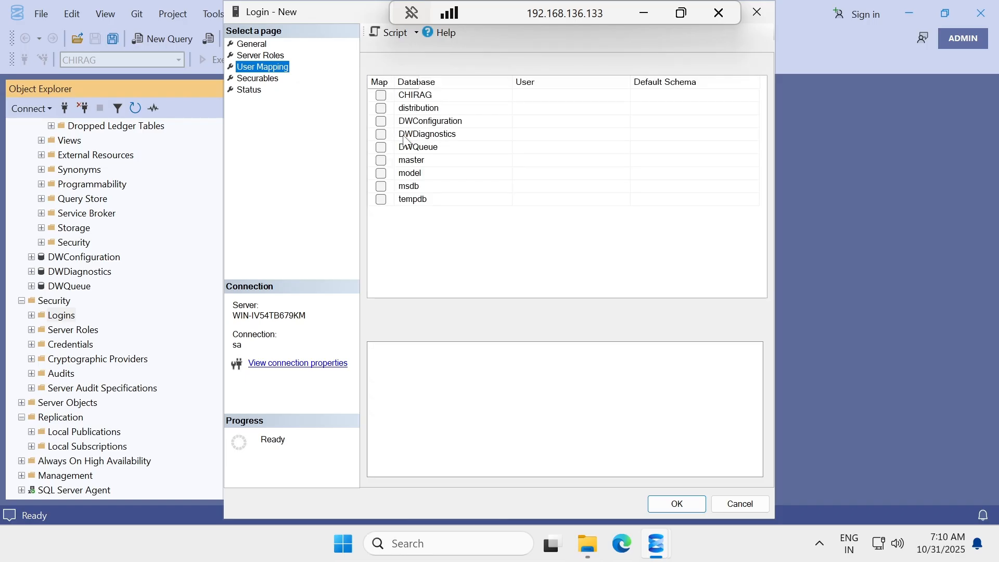
{"action": "left_click", "coordinate": [381, 96]}
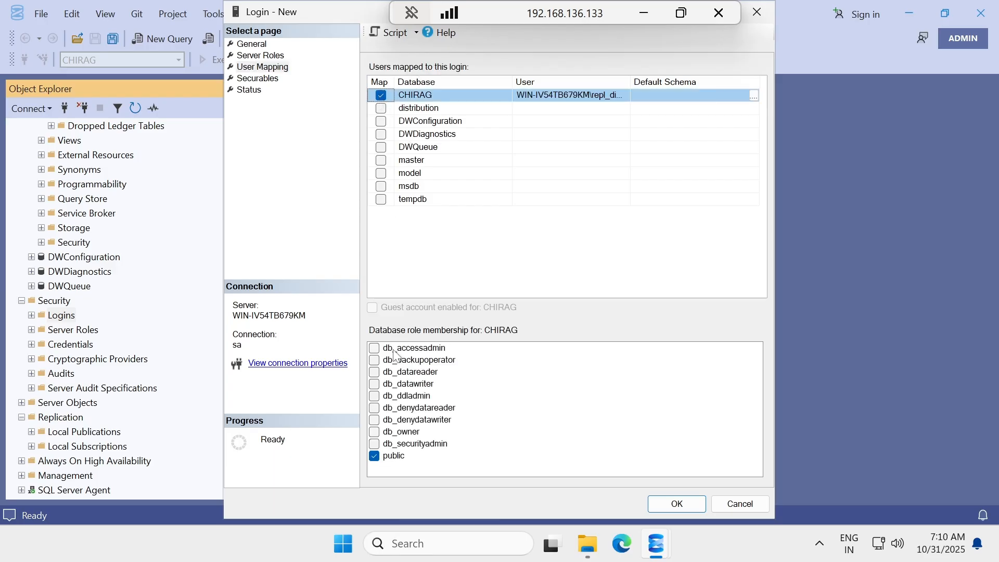
{"action": "left_click", "coordinate": [374, 435]}
{"action": "left_click", "coordinate": [374, 433]}
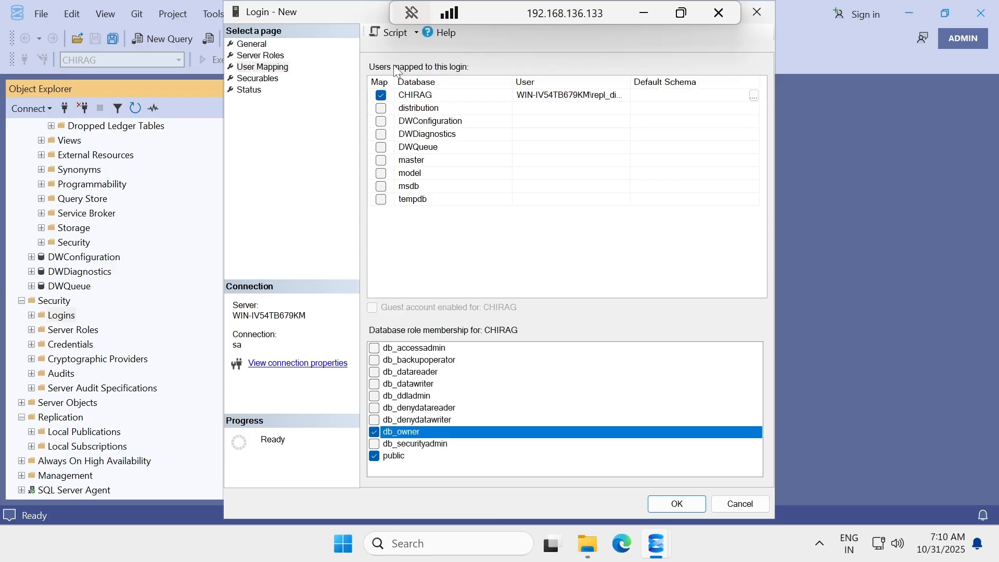
{"action": "left_click", "coordinate": [381, 108]}
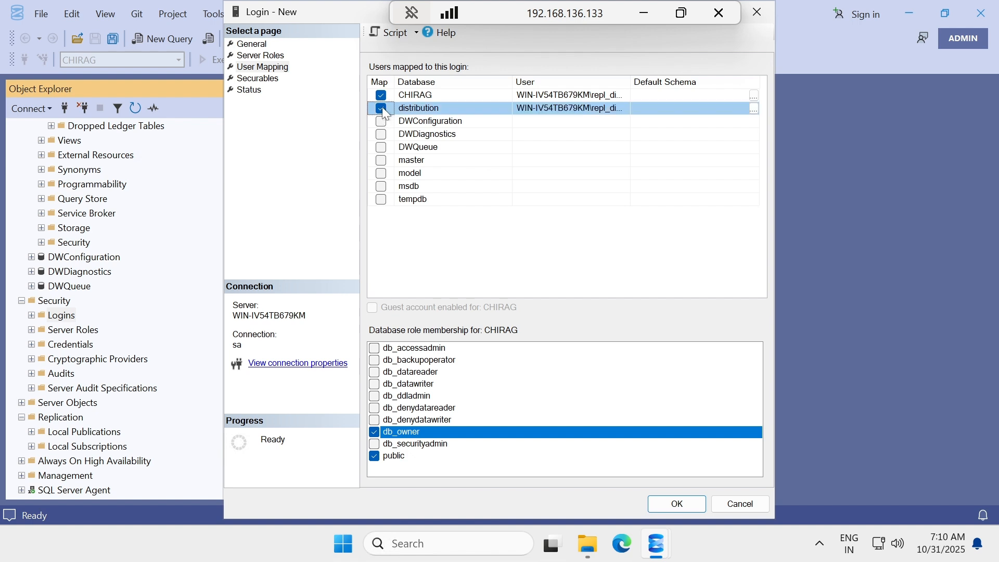
{"action": "left_click", "coordinate": [374, 432]}
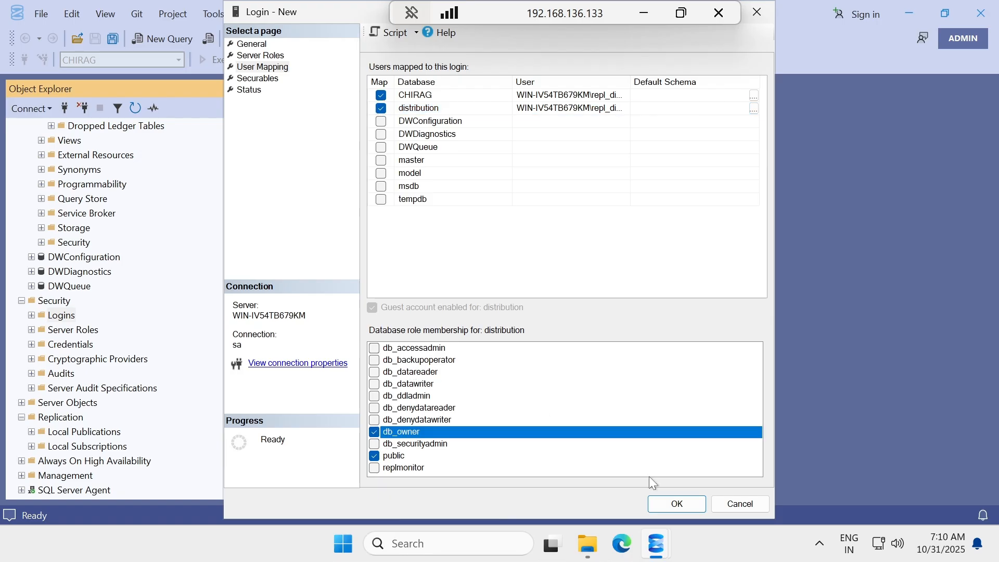
{"action": "left_click", "coordinate": [685, 504]}
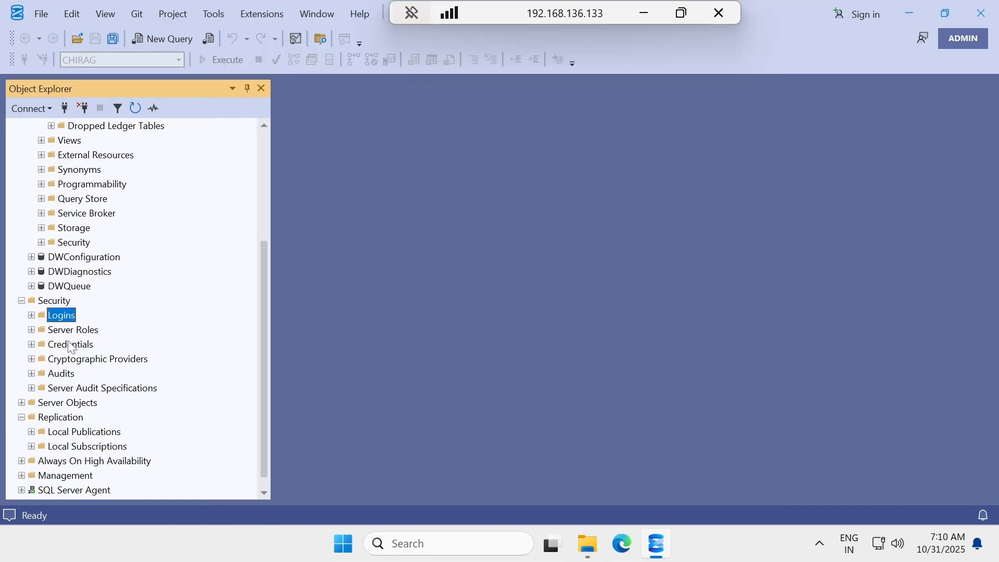
Expand Logins to check the four repl_ accounts, then minimise the remote session to the Notepad notes.
{"action": "left_click", "coordinate": [31, 315]}
{"action": "scroll", "coordinate": [115, 333], "scroll_direction": "down", "scroll_amount": 3}
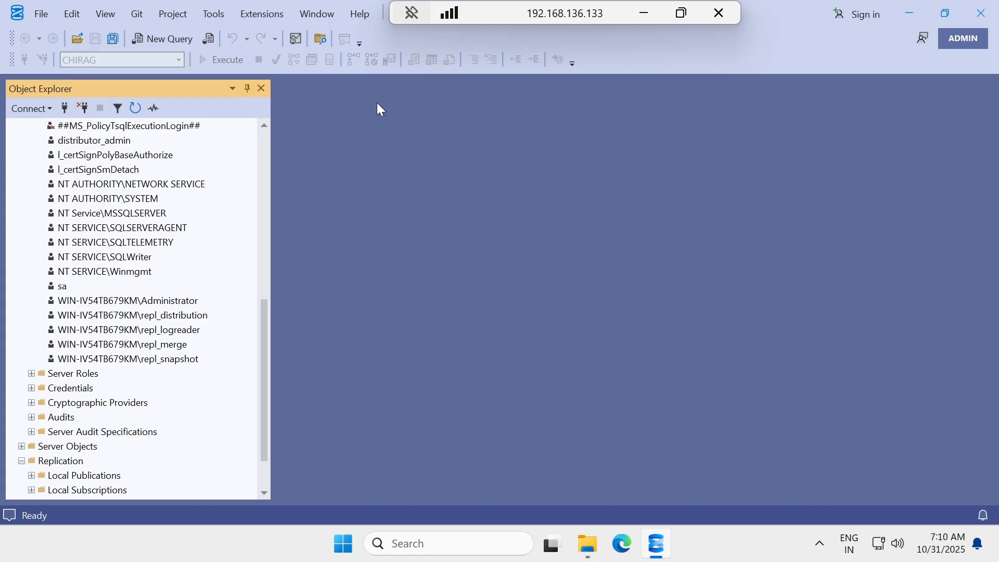
{"action": "left_click", "coordinate": [644, 13]}
{"action": "scroll", "coordinate": [332, 347], "scroll_direction": "down", "scroll_amount": 7}
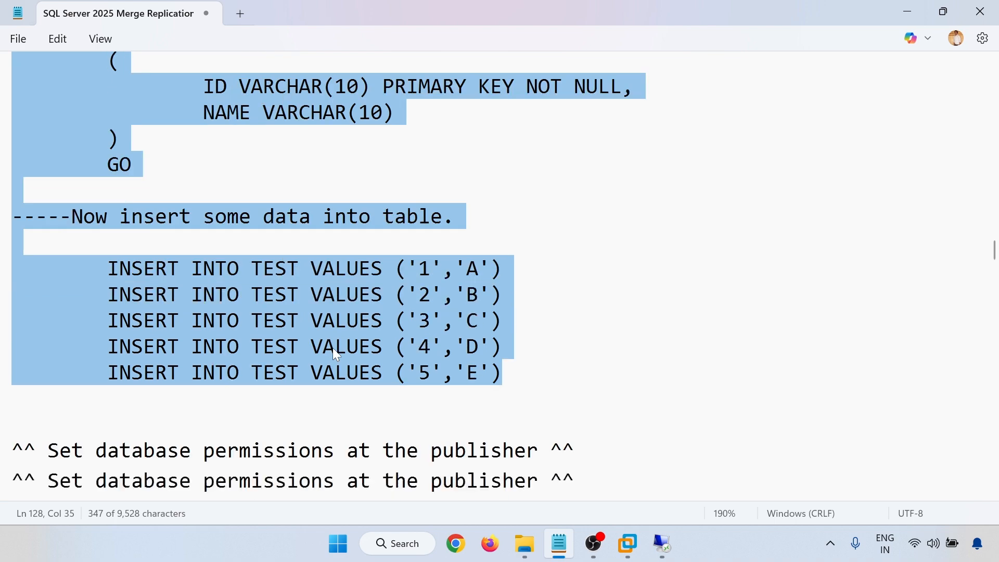
{"action": "scroll", "coordinate": [499, 276], "scroll_direction": "down", "scroll_amount": 2}
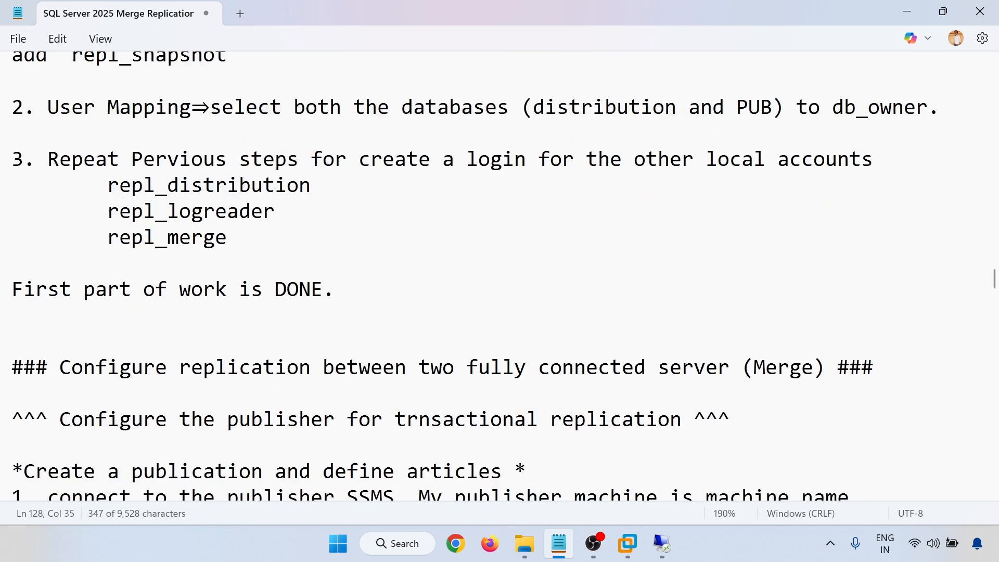
{"action": "left_click_drag", "start_coordinate": [47, 290], "coordinate": [31, 313]}
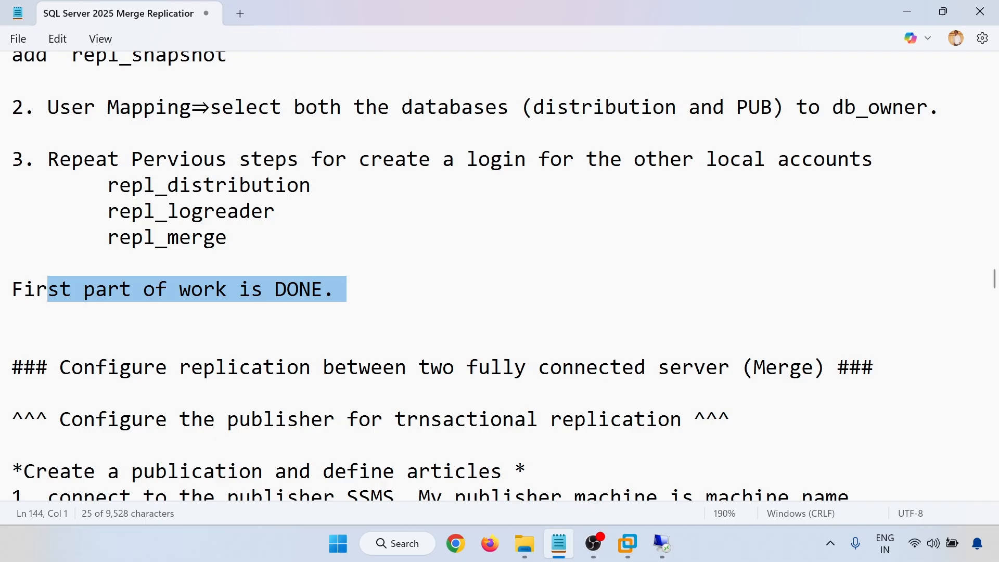
{"action": "scroll", "coordinate": [499, 276], "scroll_direction": "down", "scroll_amount": 3}
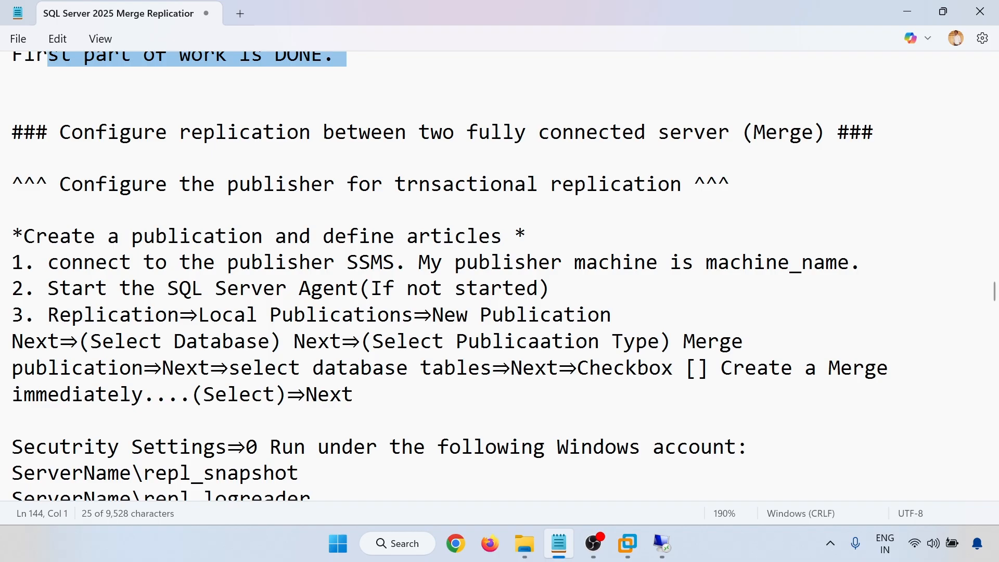
{"action": "left_click", "coordinate": [191, 236]}
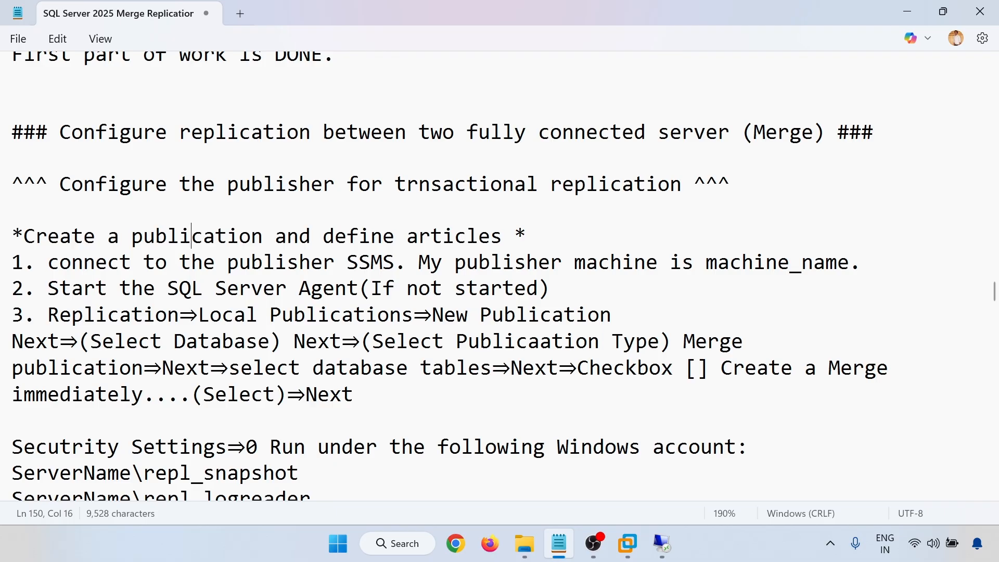
{"action": "double_click", "coordinate": [281, 263]}
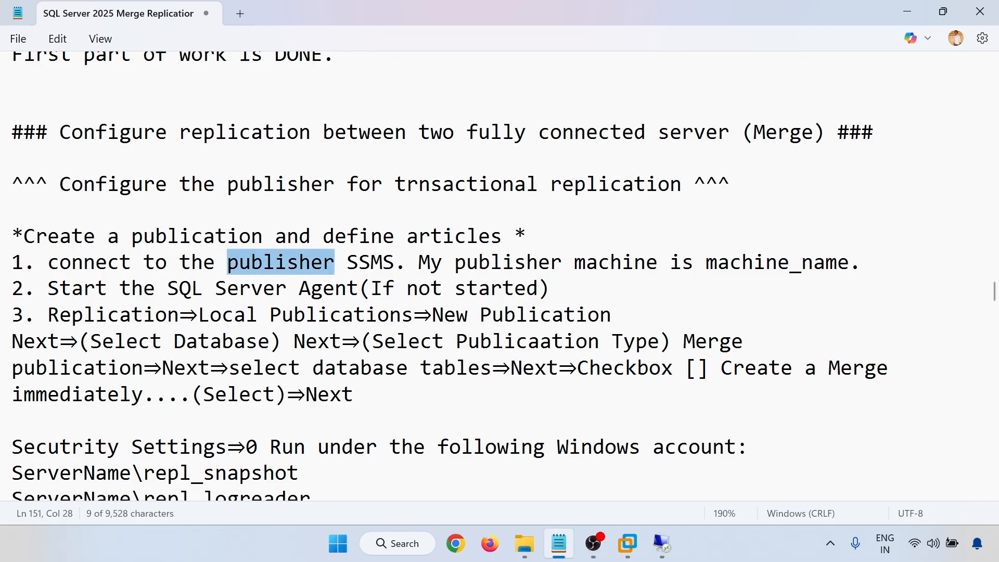
{"action": "scroll", "coordinate": [450, 276], "scroll_direction": "down", "scroll_amount": 1}
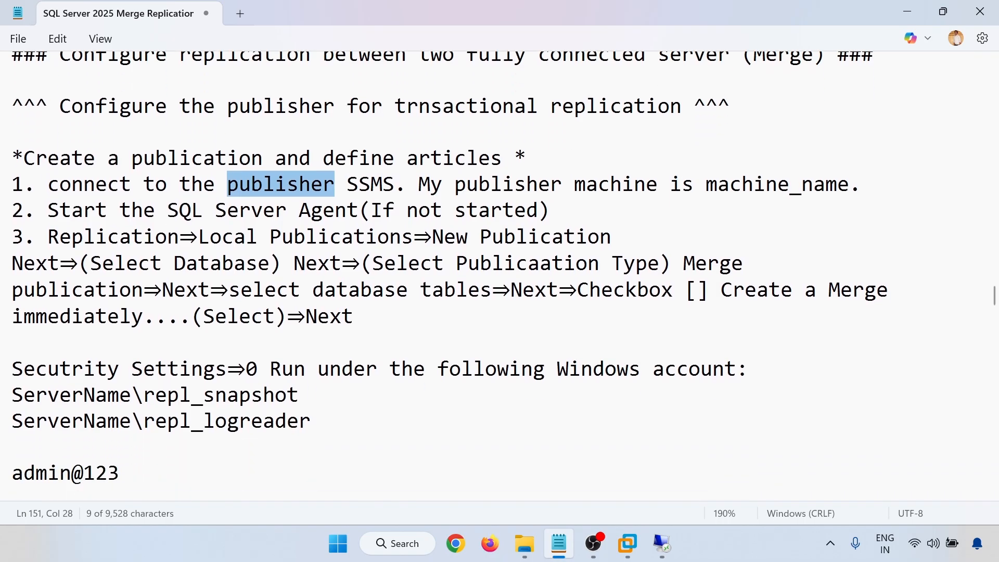
{"action": "mouse_move", "coordinate": [665, 556]}
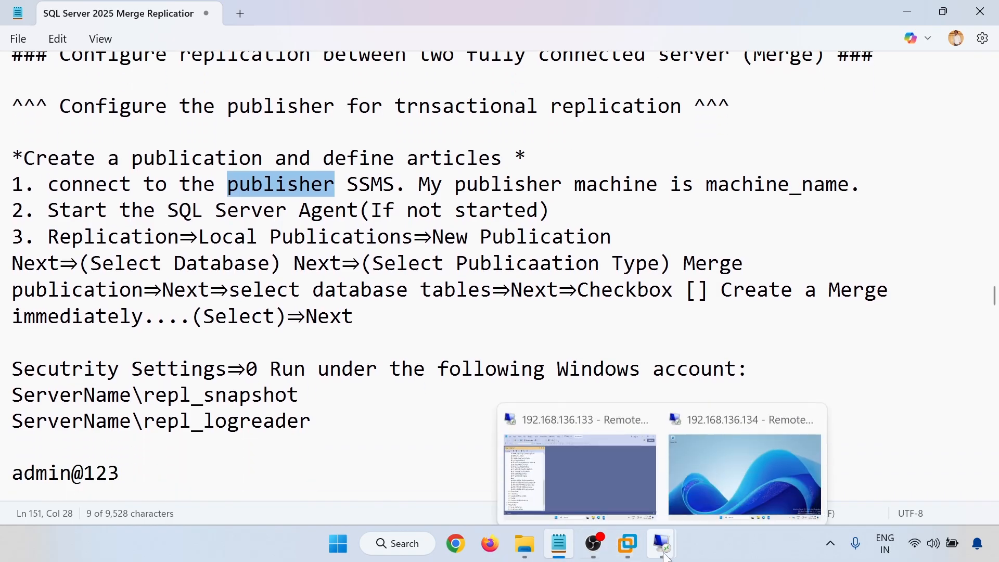
On the .133 remote server, launch New Publication from Local Publications.
{"action": "left_click", "coordinate": [609, 463]}
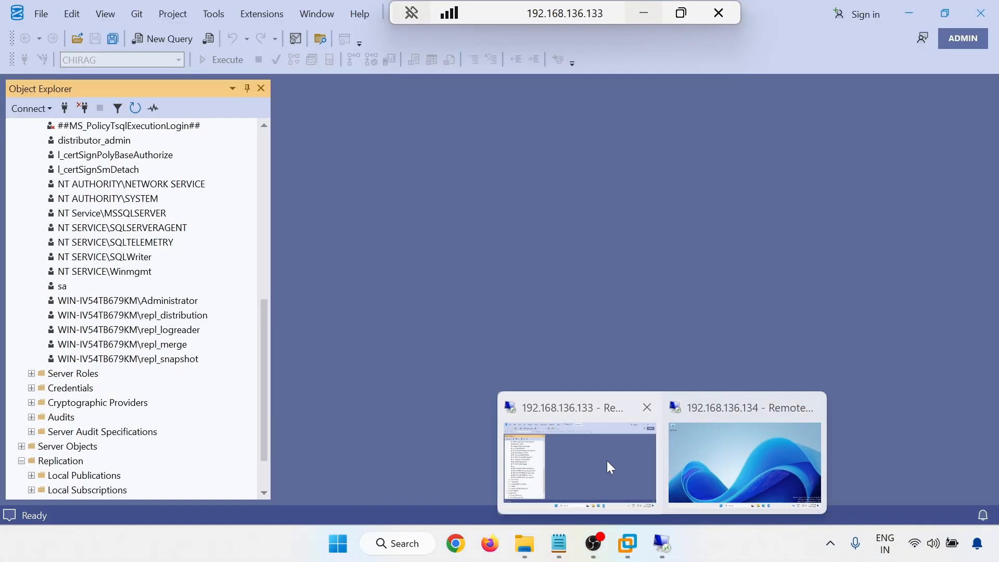
{"action": "scroll", "coordinate": [106, 385], "scroll_direction": "up", "scroll_amount": 6}
{"action": "scroll", "coordinate": [104, 374], "scroll_direction": "down", "scroll_amount": 8}
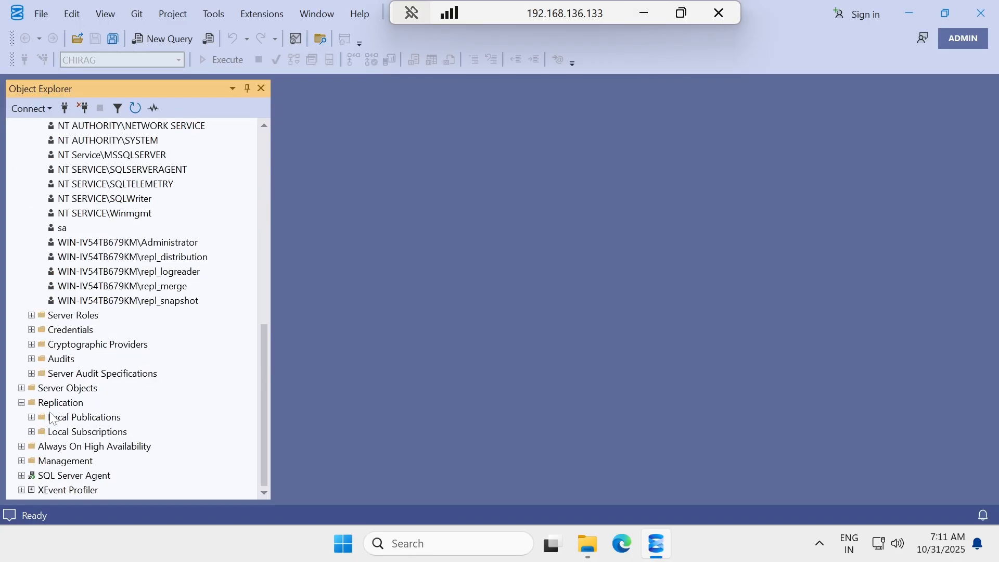
{"action": "left_click", "coordinate": [64, 421]}
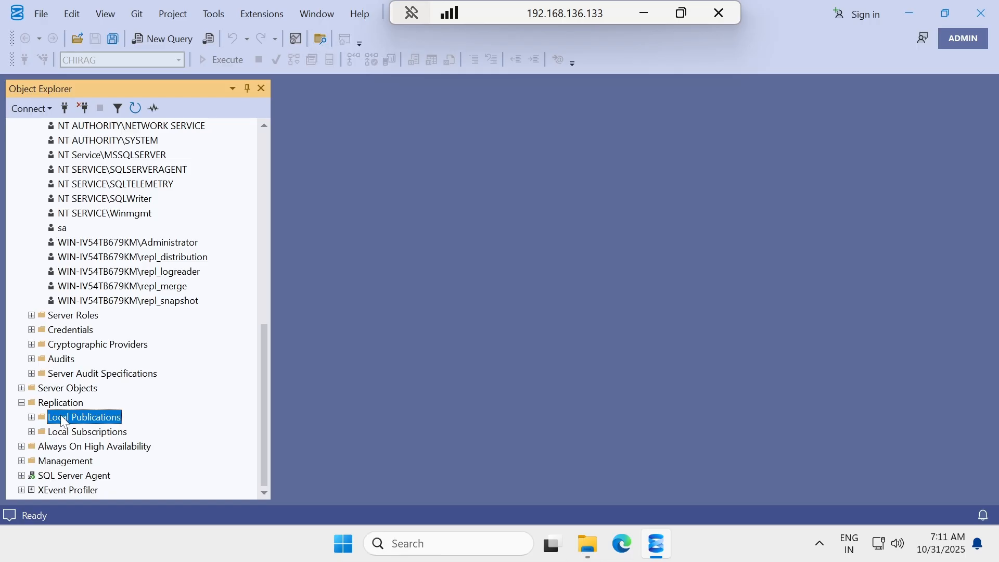
{"action": "right_click", "coordinate": [64, 421]}
{"action": "left_click", "coordinate": [119, 384]}
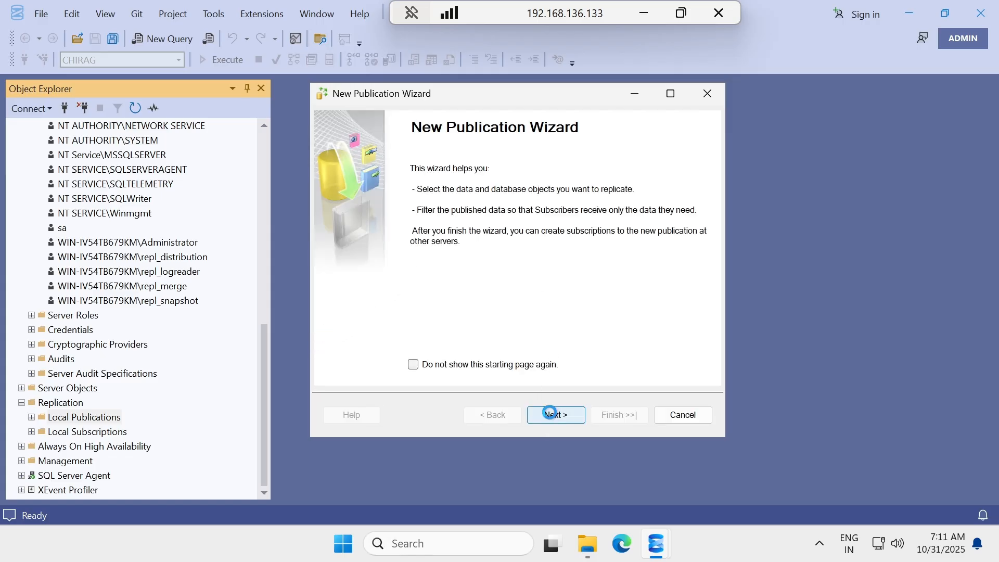
Pick CHIRAG, choose Merge publication, and keep SQL Server 2008 or later subscribers.
{"action": "left_click", "coordinate": [549, 413]}
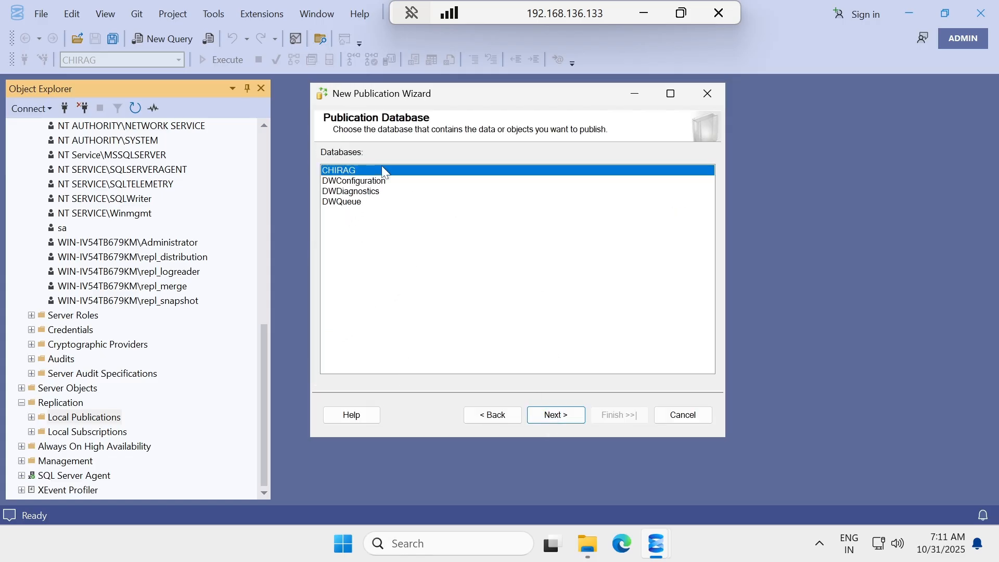
{"action": "left_click", "coordinate": [549, 414]}
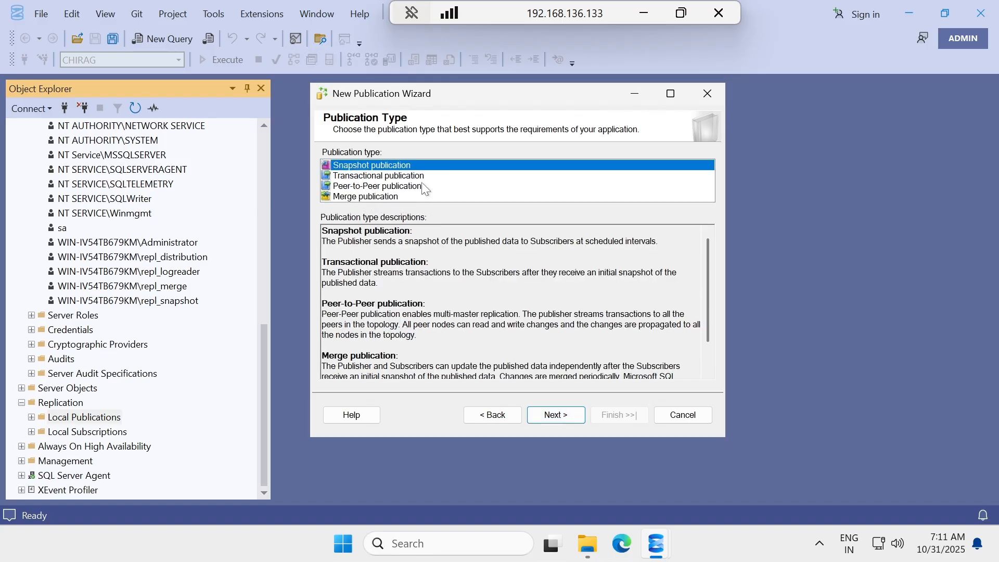
{"action": "left_click", "coordinate": [348, 196]}
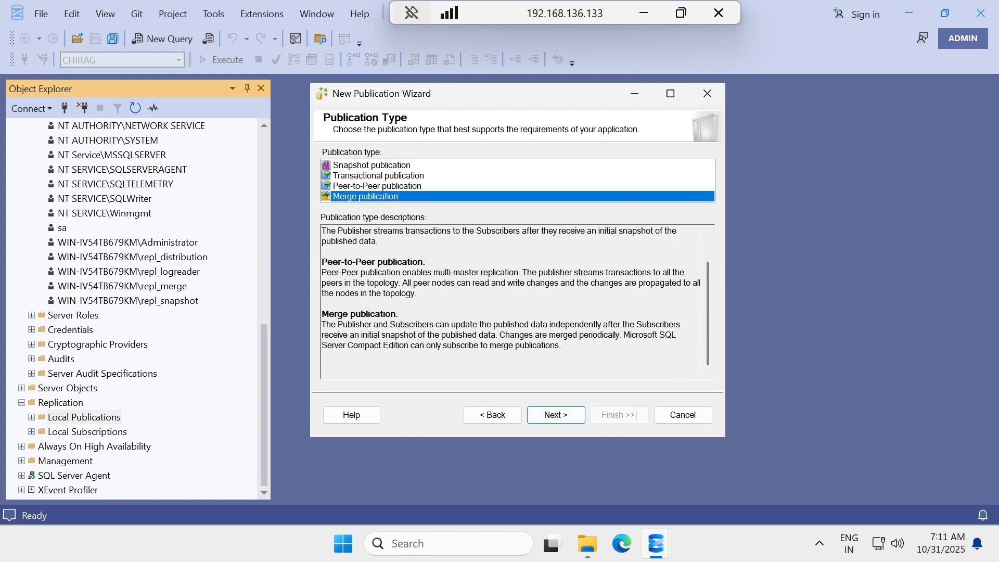
{"action": "left_click", "coordinate": [543, 414]}
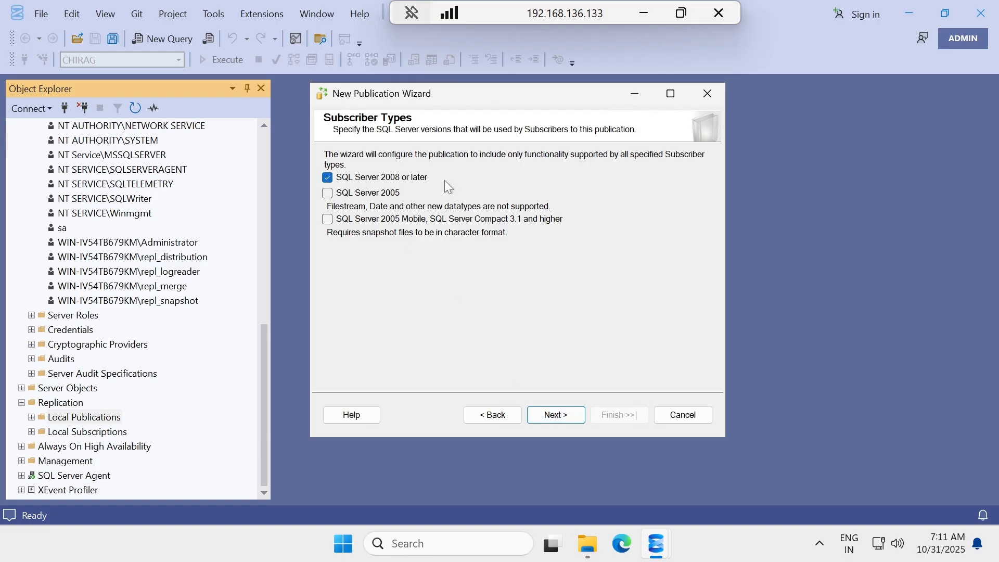
{"action": "left_click", "coordinate": [562, 414]}
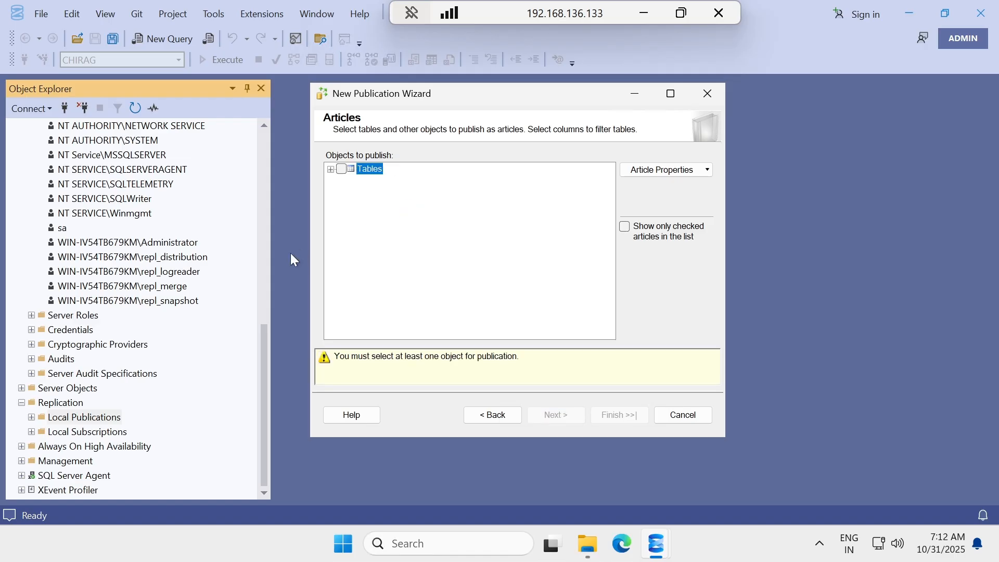
Add the dbo TEST table as the article, skip row filters, and keep immediate plus scheduled snapshots.
{"action": "left_click", "coordinate": [330, 170]}
{"action": "left_click", "coordinate": [342, 169]}
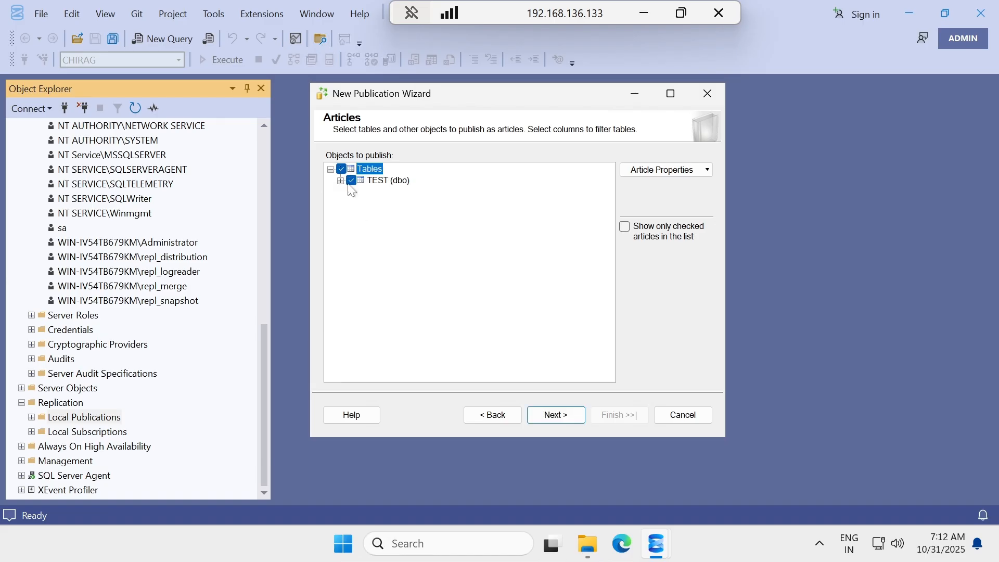
{"action": "left_click", "coordinate": [556, 419]}
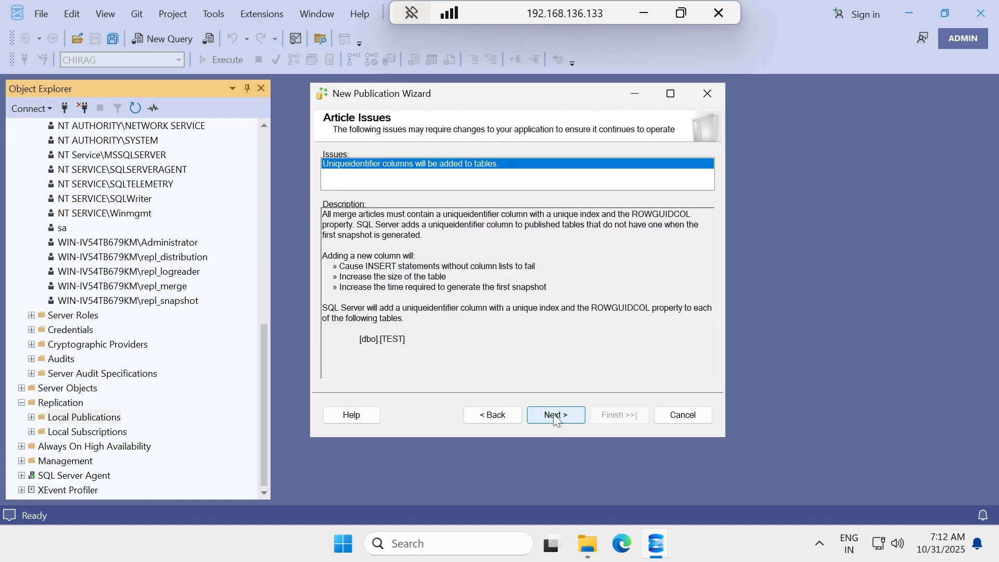
{"action": "left_click", "coordinate": [556, 419]}
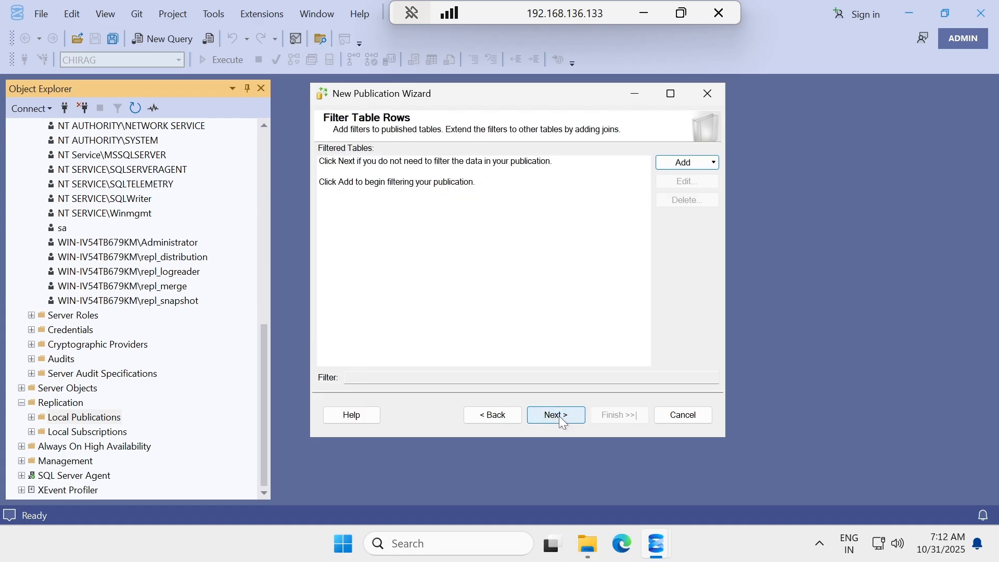
{"action": "left_click", "coordinate": [559, 416]}
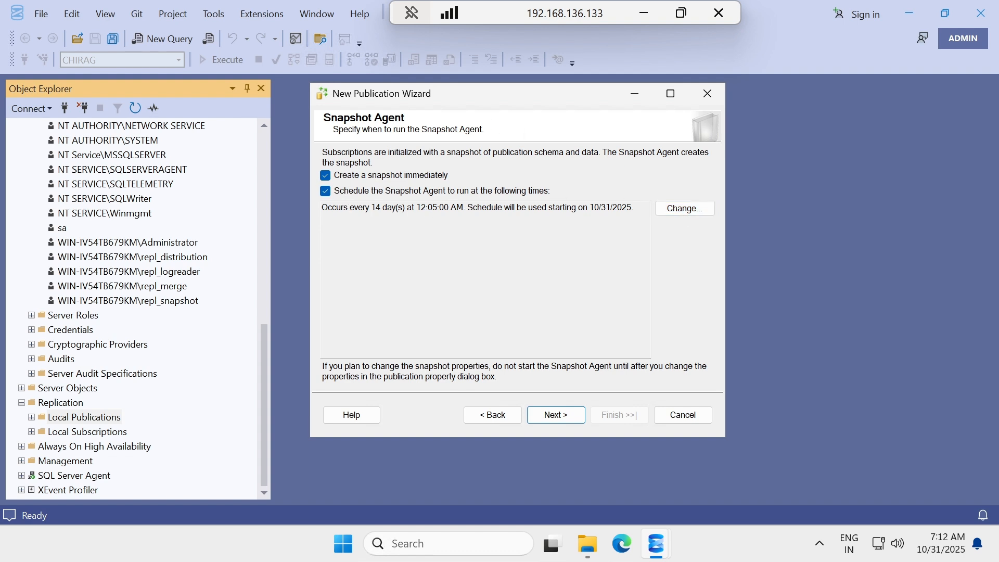
{"action": "left_click", "coordinate": [558, 415]}
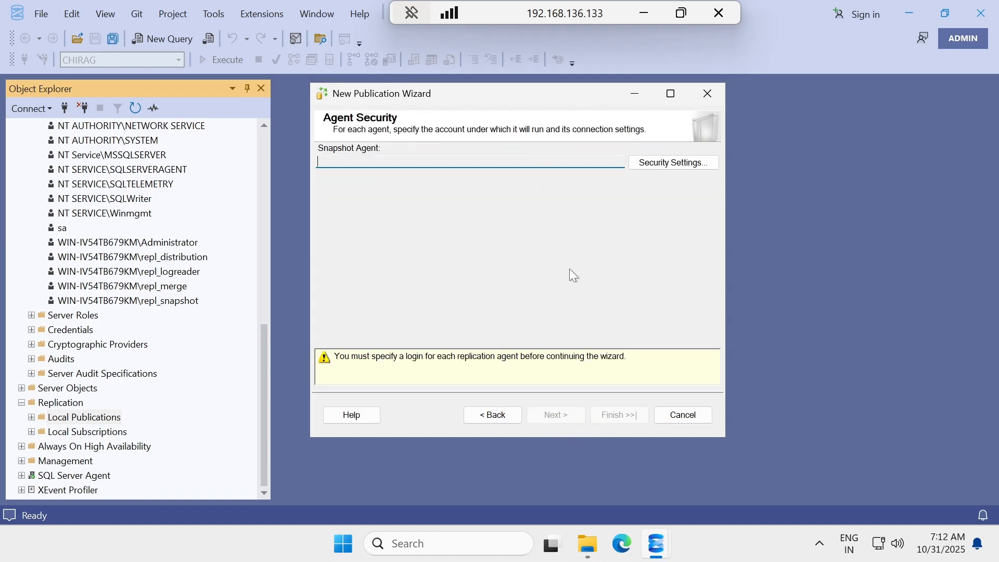
Open the Snapshot Agent security settings and copy the repl_snapshot login's full account name.
{"action": "left_click", "coordinate": [671, 165]}
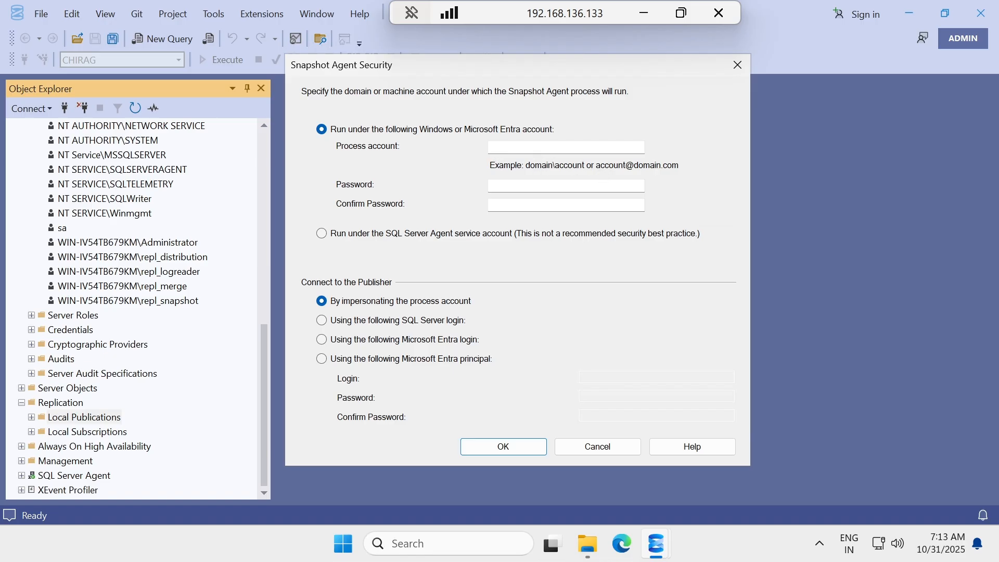
{"action": "left_click", "coordinate": [153, 301]}
{"action": "right_click", "coordinate": [154, 303]}
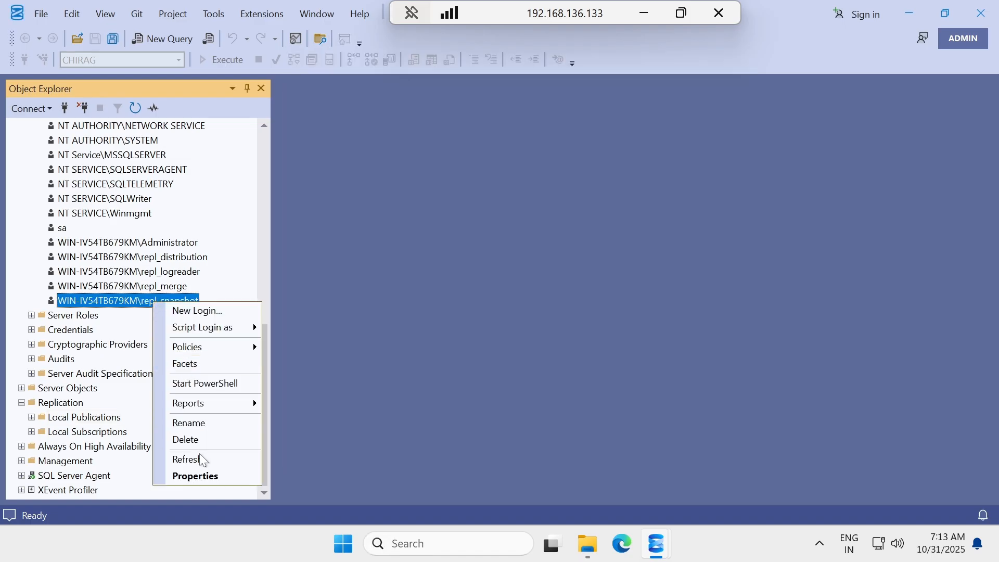
{"action": "left_click", "coordinate": [199, 423]}
{"action": "key", "text": "ctrl+c"}
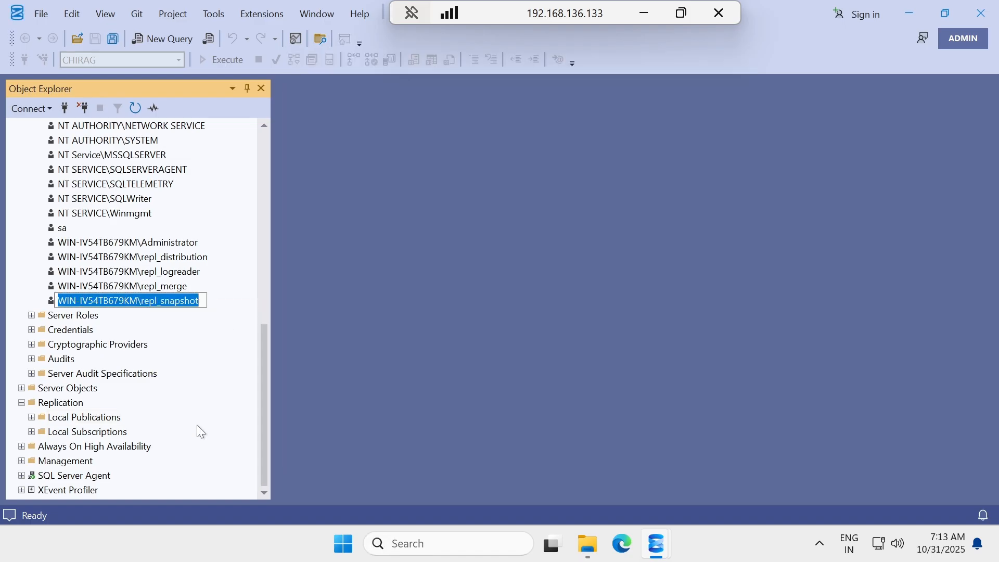
{"action": "mouse_move", "coordinate": [657, 544]}
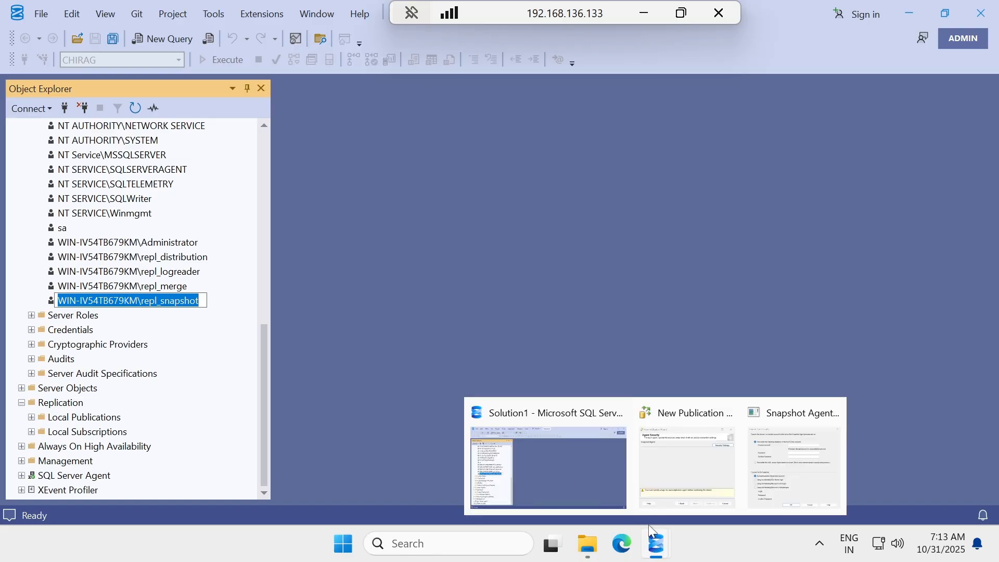
{"action": "left_click", "coordinate": [783, 460]}
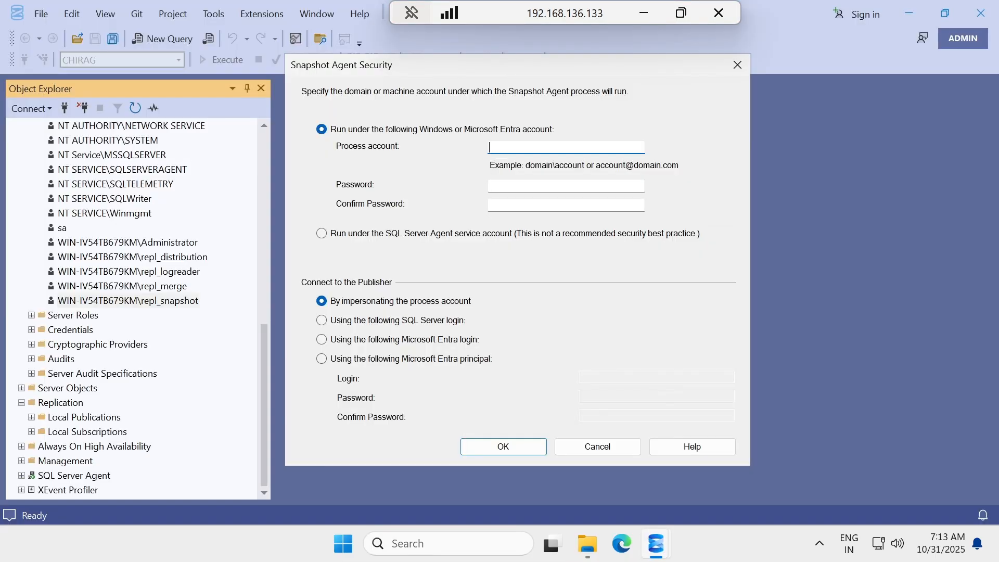
Set repl_snapshot and its password as the Snapshot Agent process account and continue.
{"action": "key", "text": "ctrl+v"}
{"action": "key", "text": "Tab"}
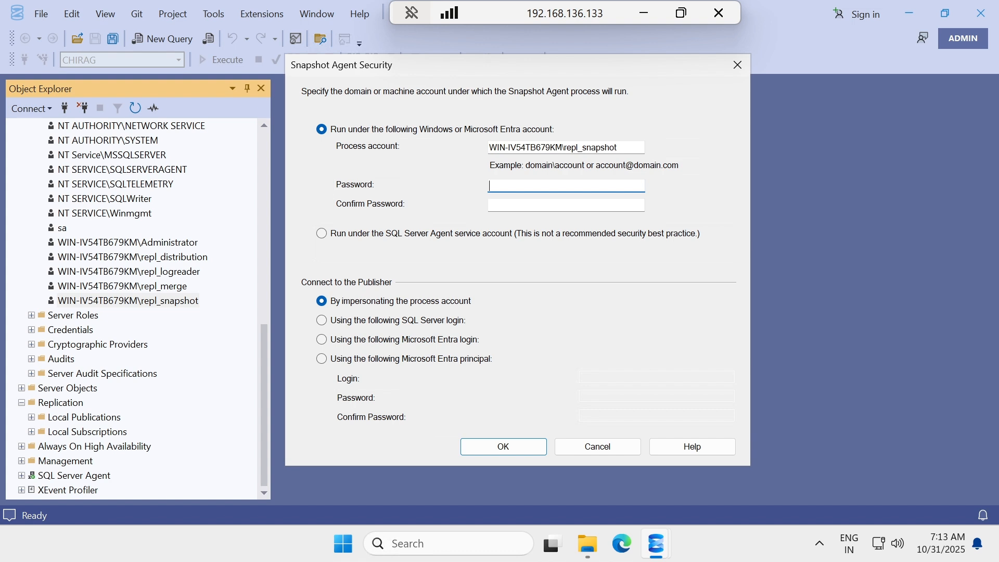
{"action": "type", "text": "*********"}
{"action": "key", "text": "Tab"}
{"action": "type", "text": "*********"}
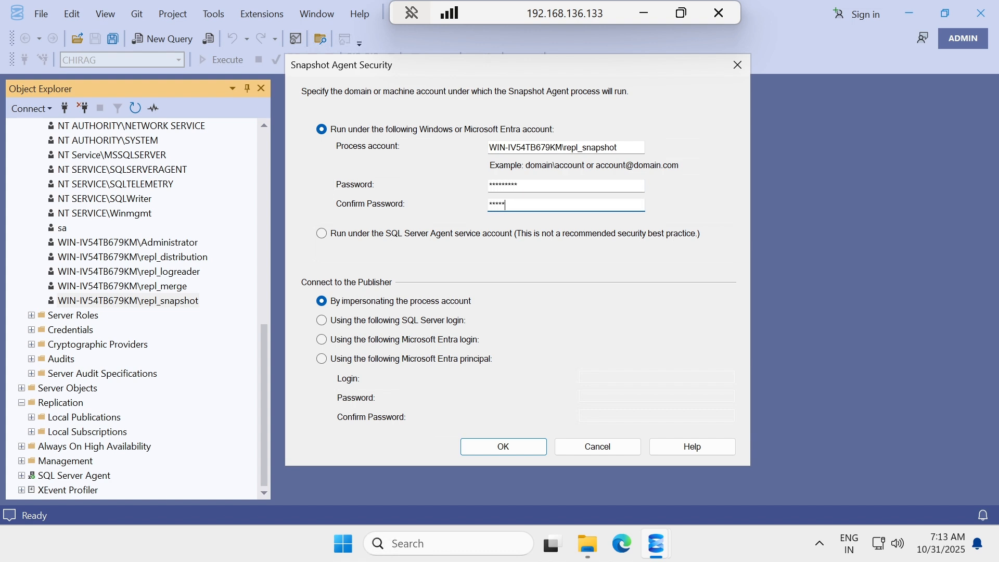
{"action": "left_click", "coordinate": [502, 447]}
{"action": "left_click", "coordinate": [551, 417]}
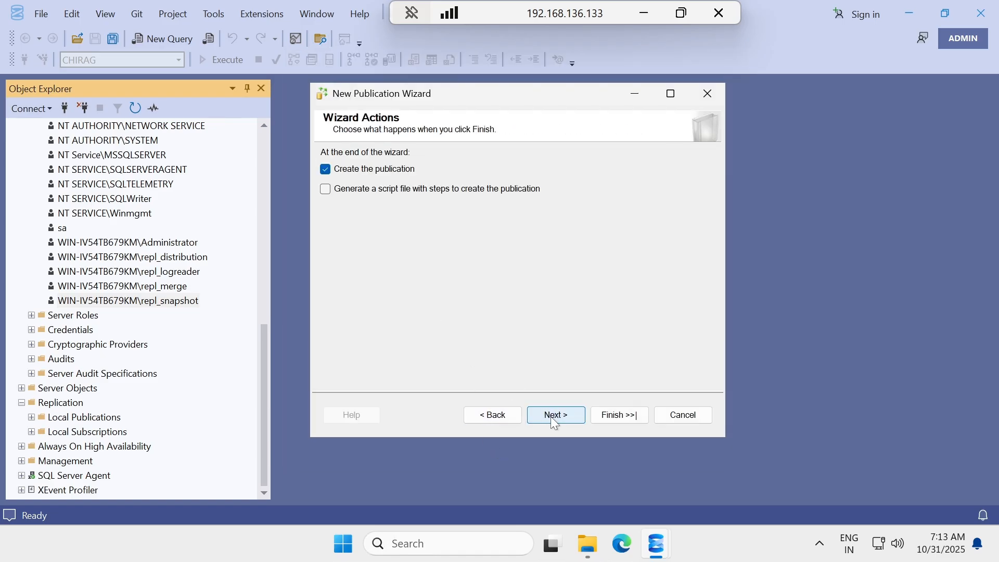
{"action": "left_click", "coordinate": [562, 415]}
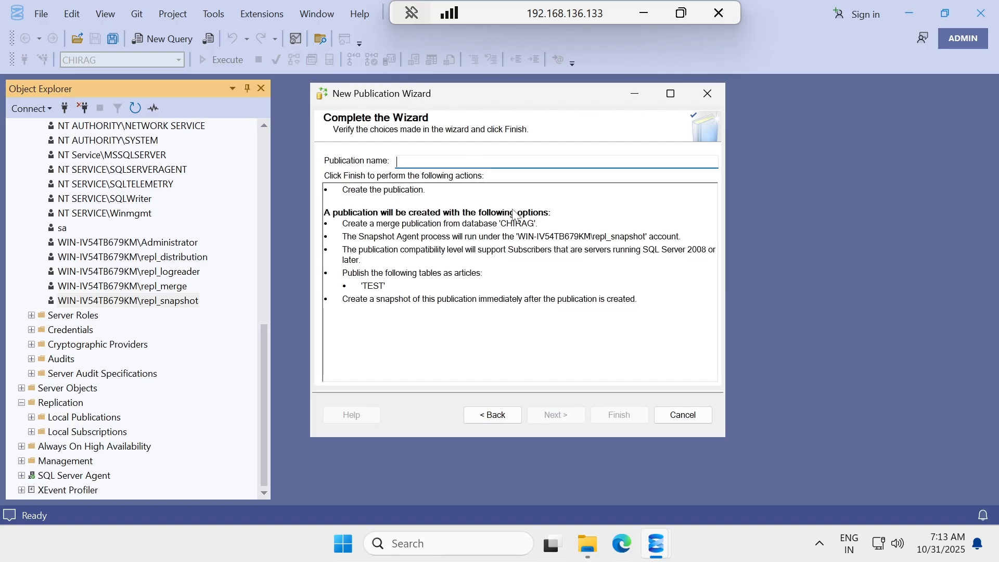
Name the publication CHIRAG_PUB and finish the wizard to create it.
{"action": "type", "text": "CHIR"}
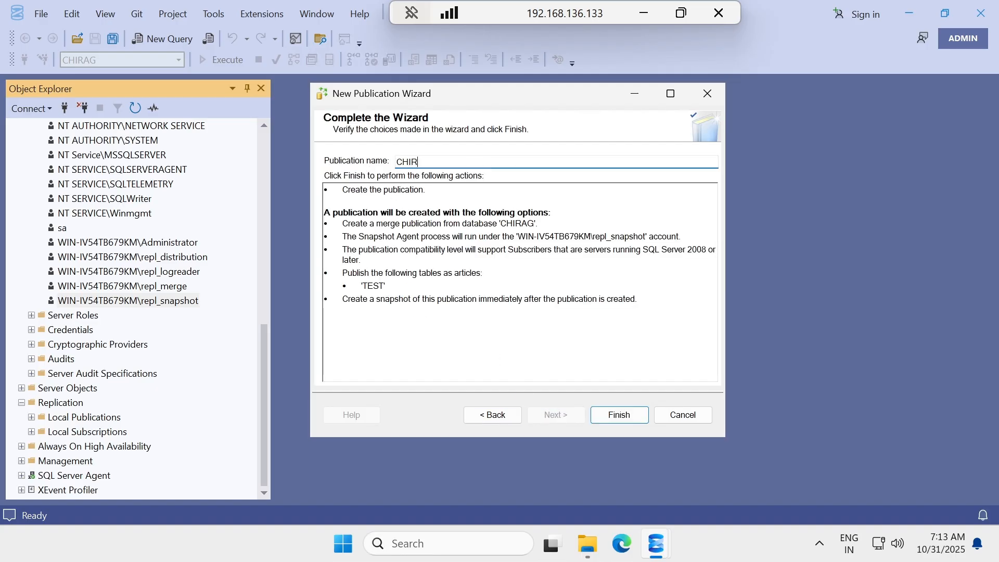
{"action": "type", "text": "AG_PUB"}
{"action": "left_click", "coordinate": [619, 415]}
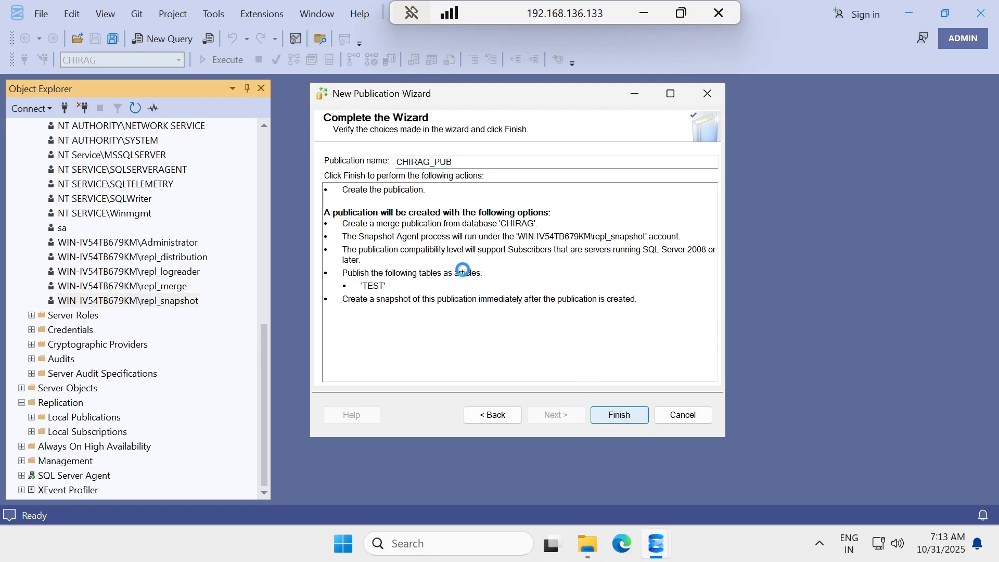
{"action": "left_click", "coordinate": [619, 414]}
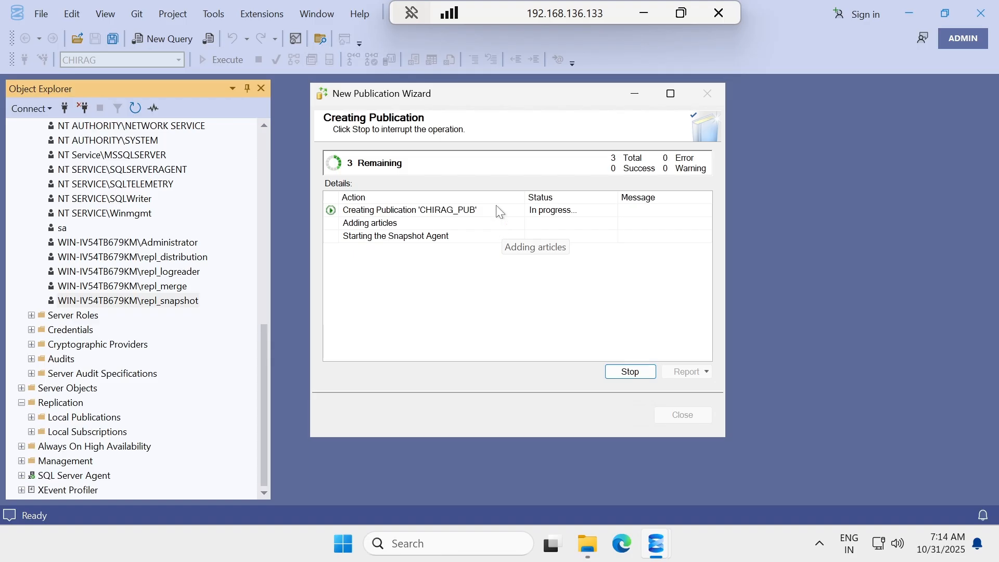
Highlight the SQL Server Agent, Replication, New Publication and repl_snapshot steps in the setup notes.
{"action": "left_click", "coordinate": [645, 13]}
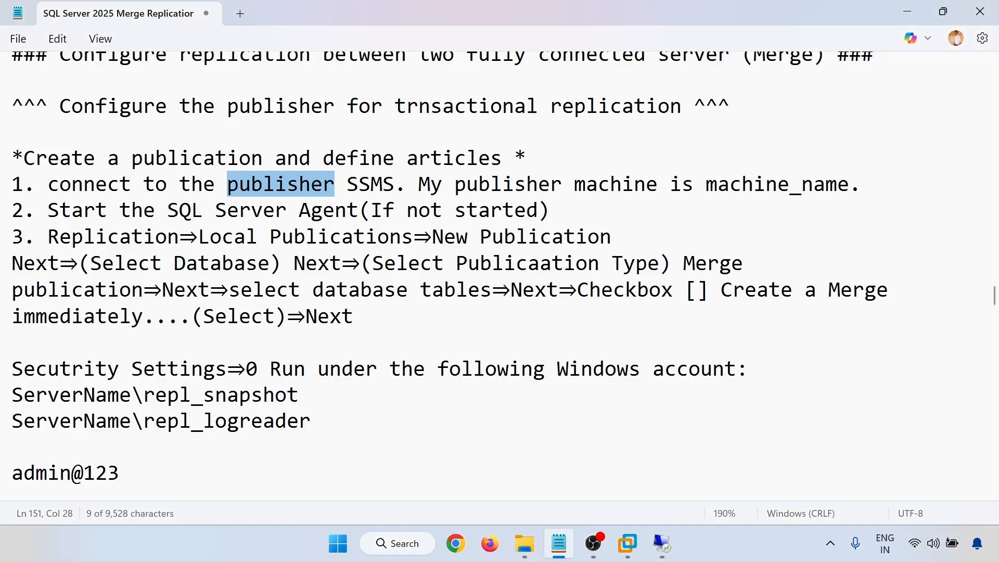
{"action": "scroll", "coordinate": [448, 268], "scroll_direction": "down", "scroll_amount": 1}
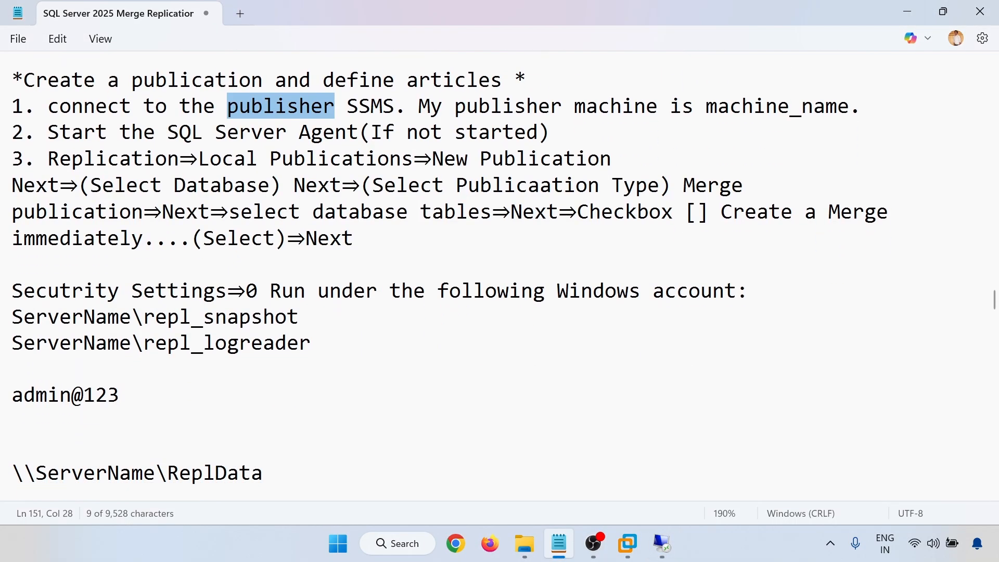
{"action": "left_click_drag", "start_coordinate": [179, 132], "coordinate": [335, 132]}
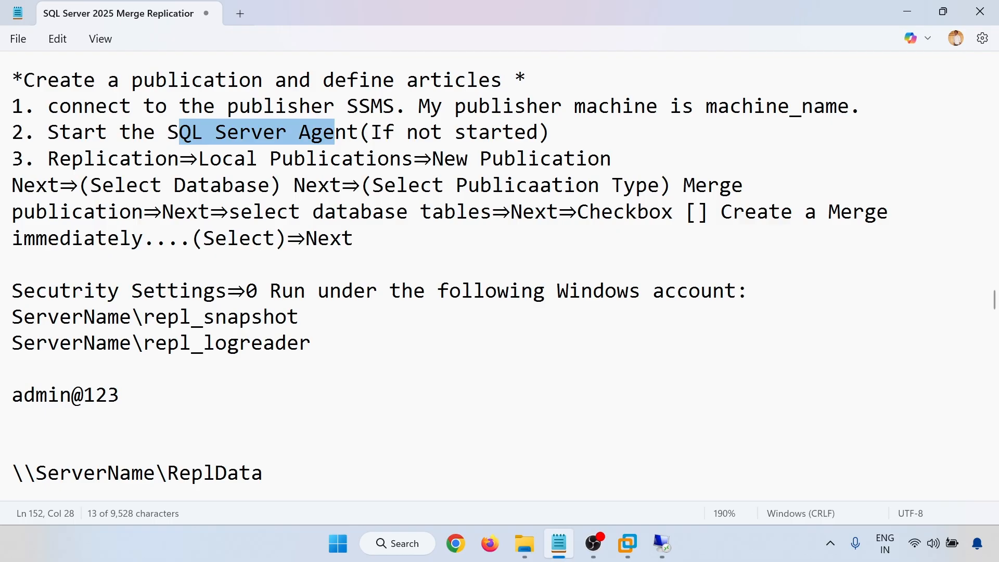
{"action": "left_click", "coordinate": [107, 159]}
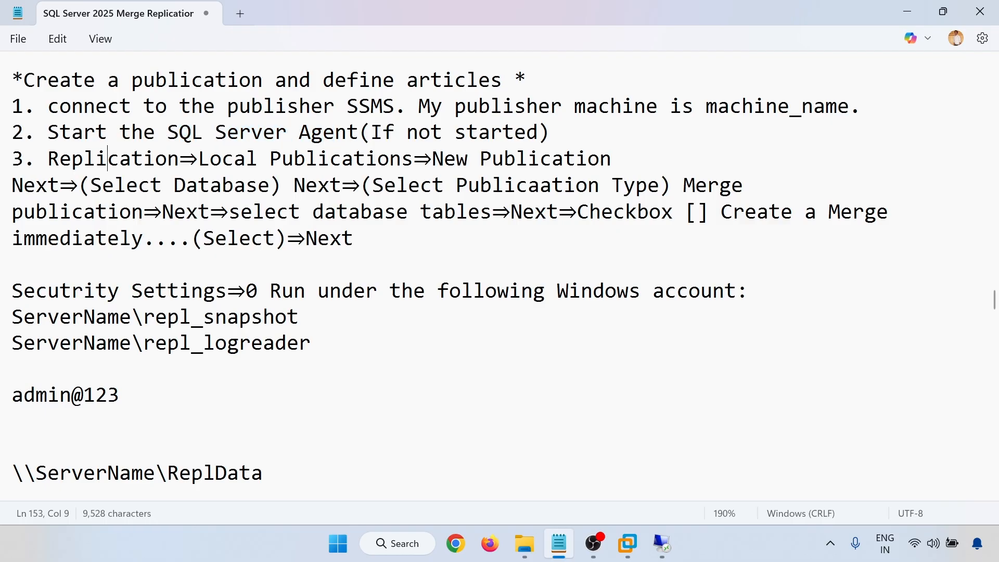
{"action": "left_click_drag", "start_coordinate": [432, 158], "coordinate": [15, 265]}
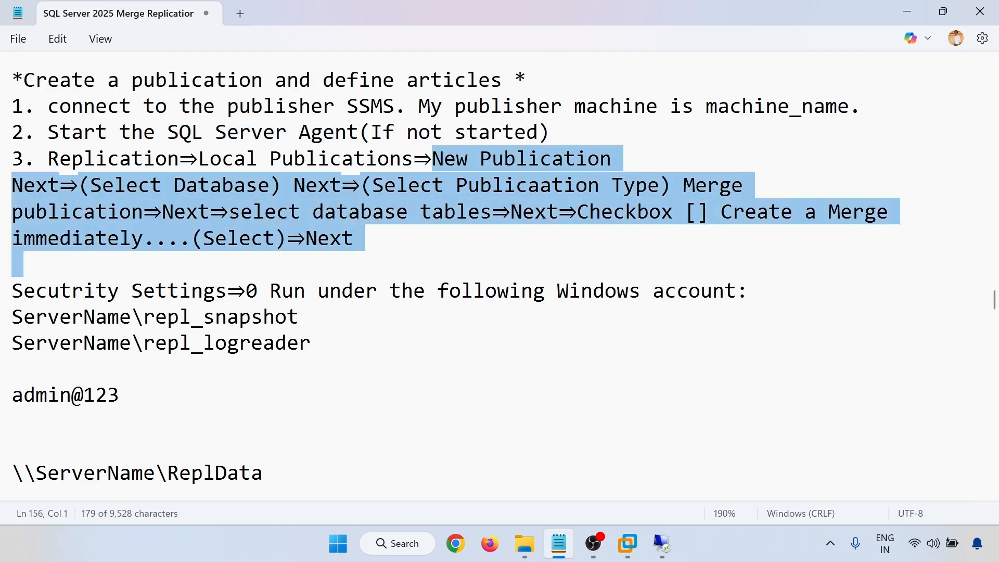
{"action": "scroll", "coordinate": [401, 221], "scroll_direction": "down", "scroll_amount": 2}
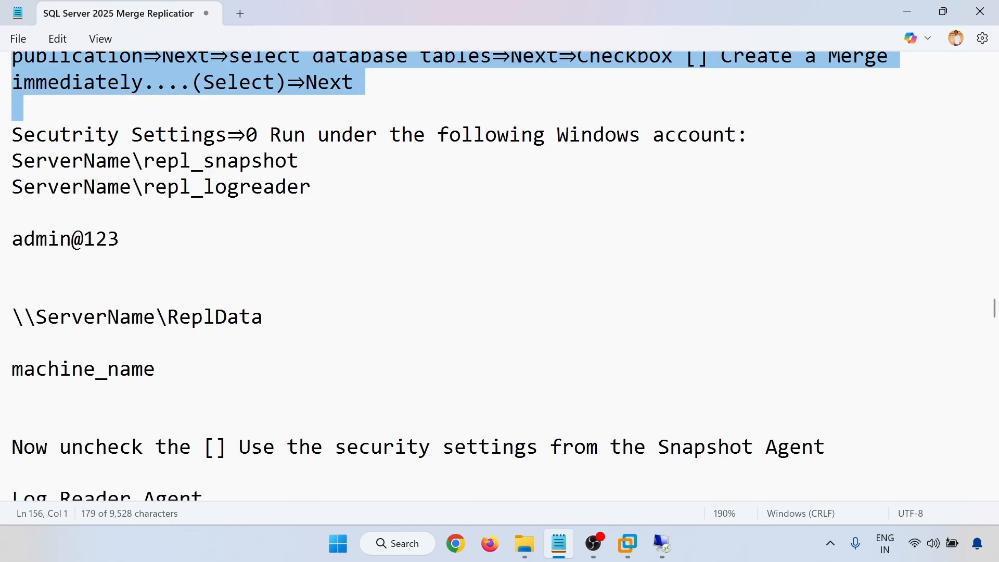
{"action": "left_click_drag", "start_coordinate": [143, 161], "coordinate": [287, 161]}
Highlight the expected snapshot completion message, then return to the 192.168.136.133 session.
{"action": "scroll", "coordinate": [449, 276], "scroll_direction": "down", "scroll_amount": 3}
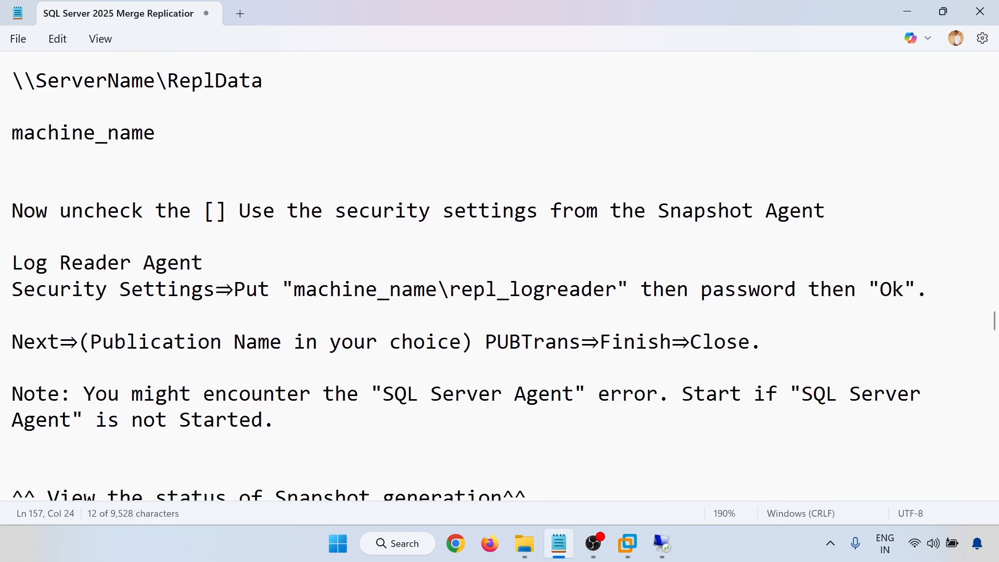
{"action": "scroll", "coordinate": [465, 275], "scroll_direction": "down", "scroll_amount": 4}
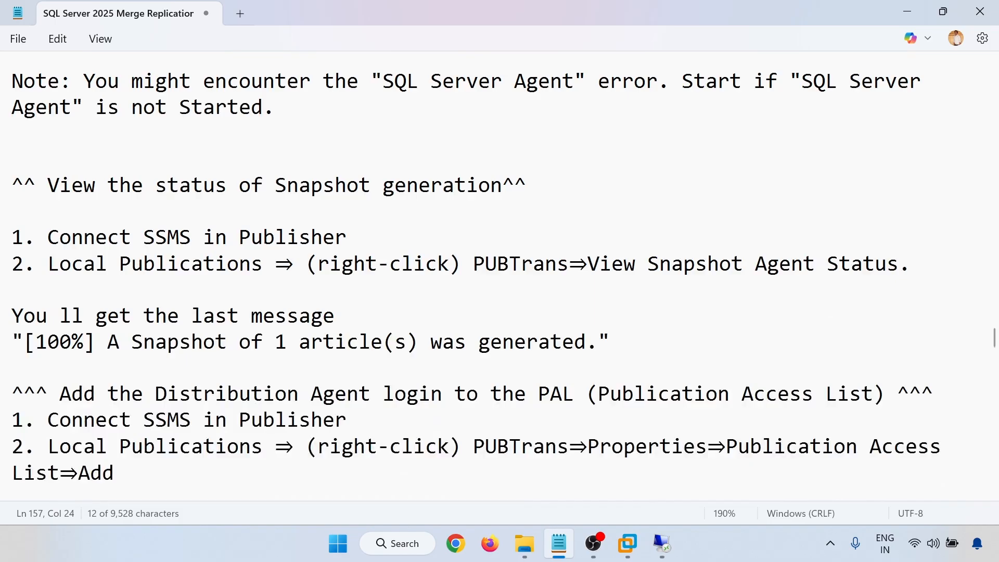
{"action": "left_click_drag", "start_coordinate": [299, 185], "coordinate": [454, 186]}
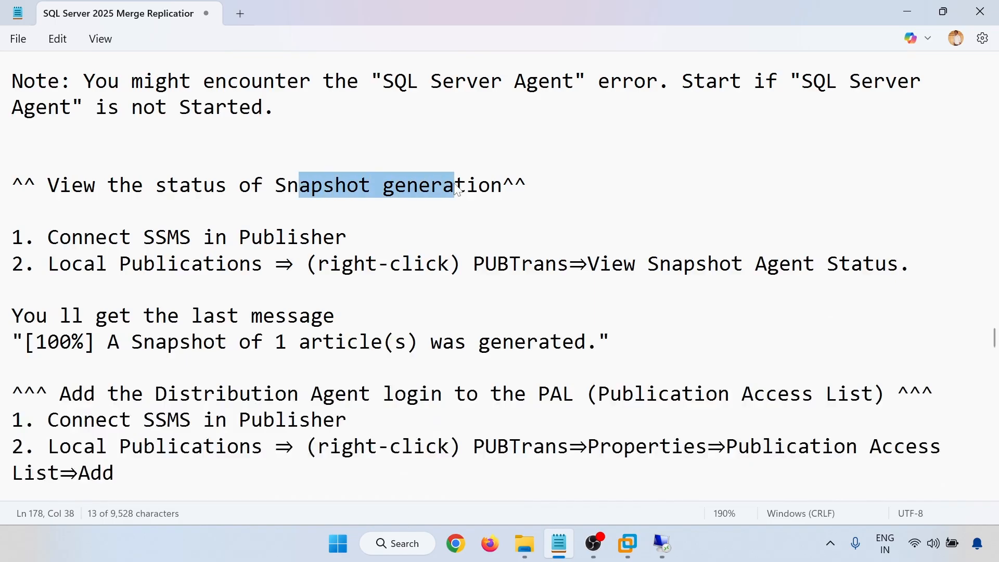
{"action": "scroll", "coordinate": [454, 186], "scroll_direction": "down", "scroll_amount": 2}
{"action": "left_click_drag", "start_coordinate": [47, 185], "coordinate": [538, 185]}
{"action": "key", "text": "shift+Right"}
{"action": "key", "text": "shift+Right"}
{"action": "key", "text": "shift+Right"}
{"action": "key", "text": "shift+Right"}
{"action": "key", "text": "shift+Right"}
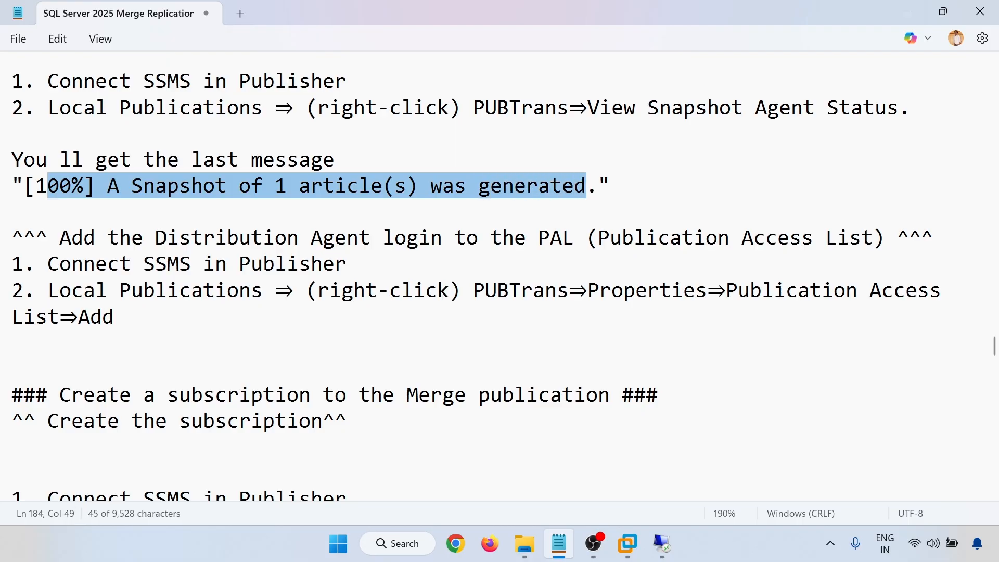
{"action": "left_click", "coordinate": [662, 543]}
{"action": "left_click", "coordinate": [582, 457]}
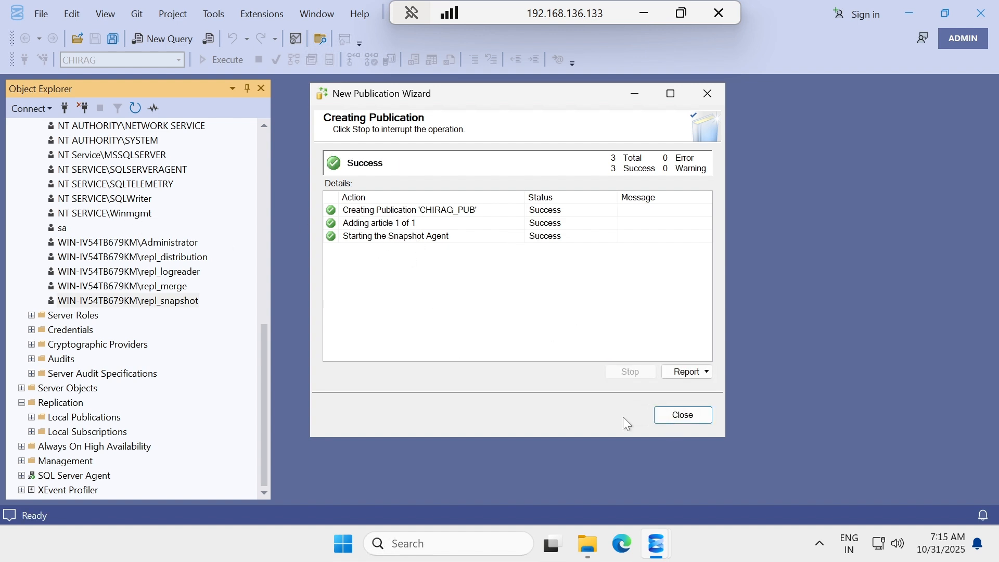
Close the wizard, collapse Security, and select [CHIRAG]: CHIRAG_PUB under Replication > Local Publications.
{"action": "left_click", "coordinate": [683, 415]}
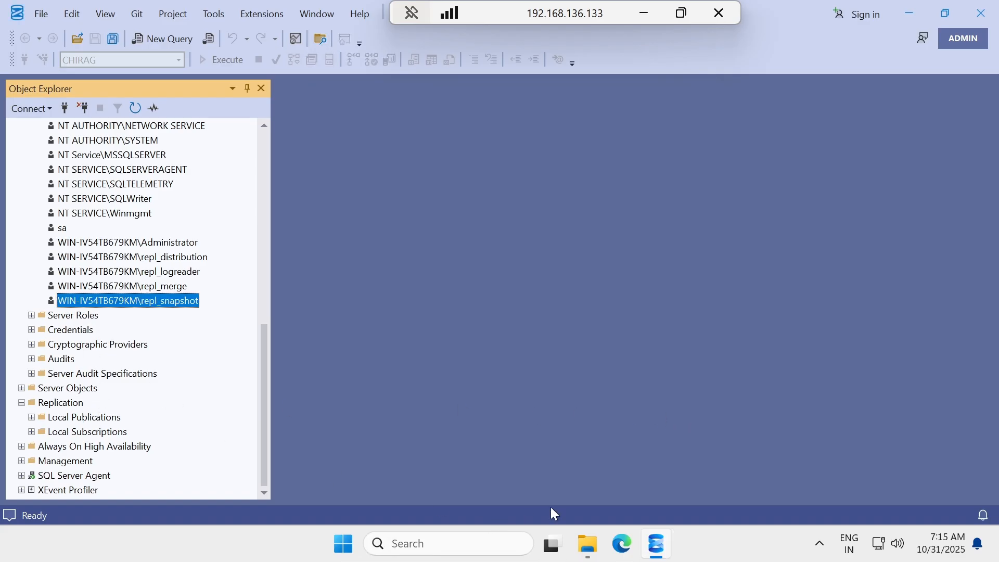
{"action": "left_click", "coordinate": [639, 8]}
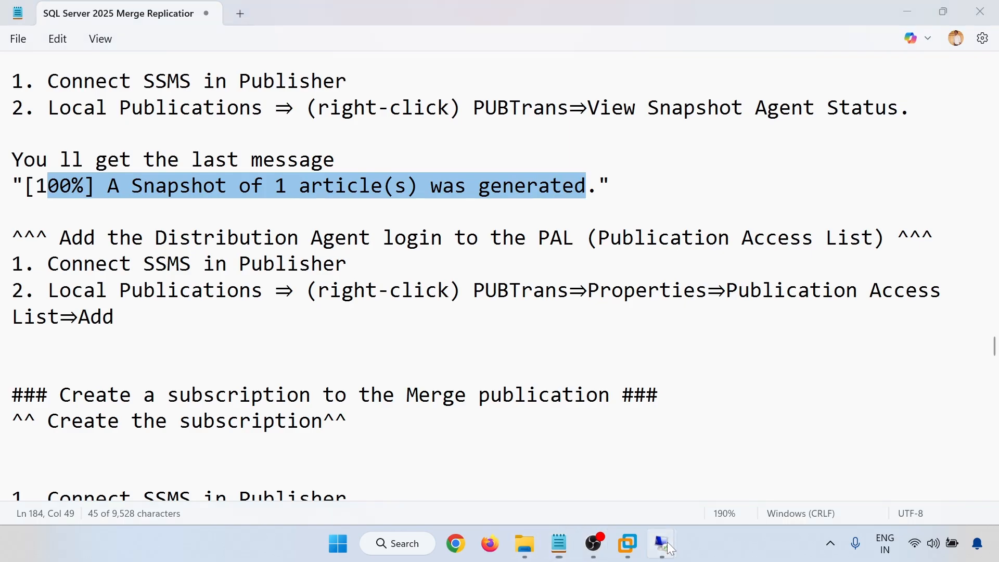
{"action": "left_click", "coordinate": [579, 472]}
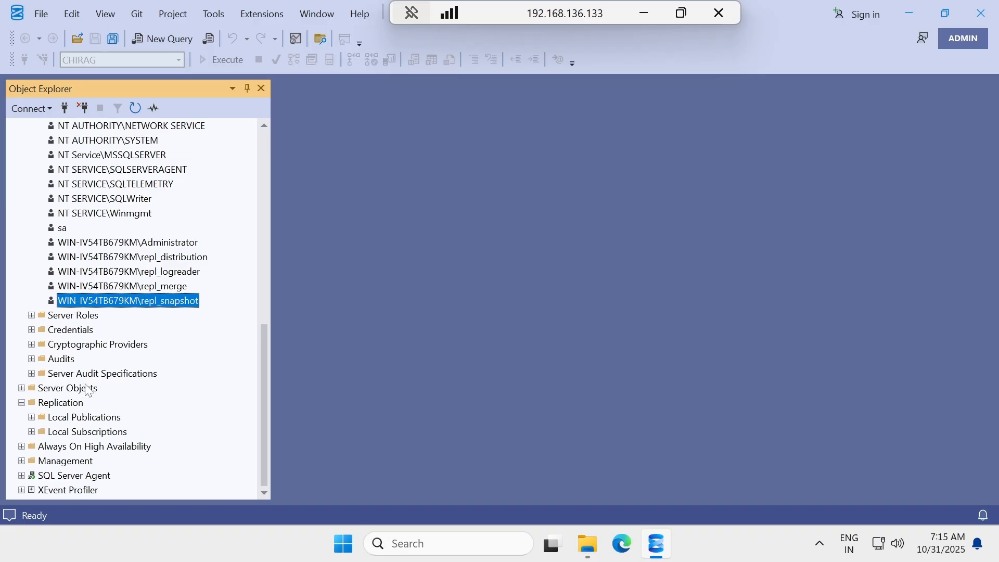
{"action": "scroll", "coordinate": [63, 297], "scroll_direction": "up", "scroll_amount": 5}
{"action": "scroll", "coordinate": [63, 296], "scroll_direction": "up", "scroll_amount": 4}
{"action": "left_click", "coordinate": [31, 431]}
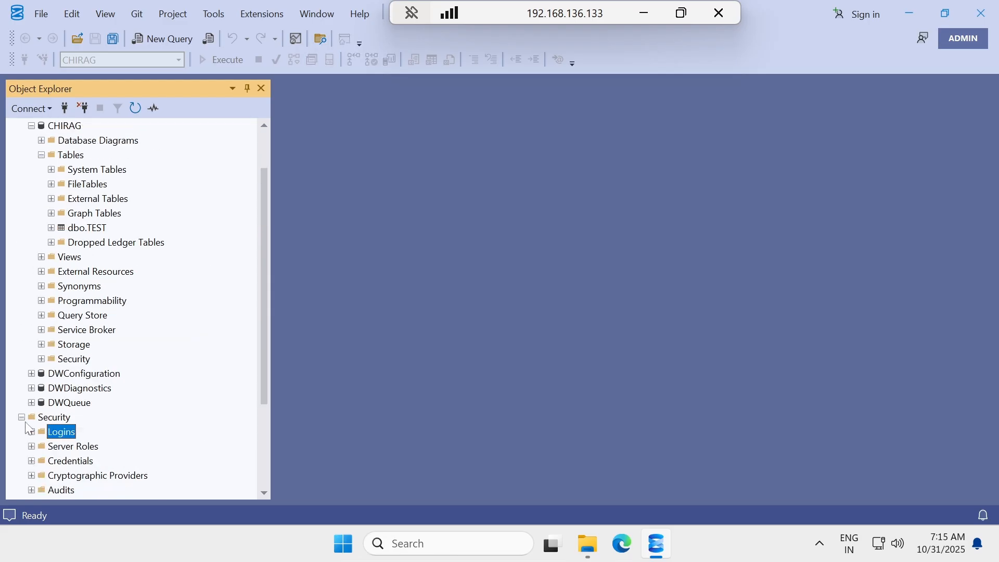
{"action": "left_click", "coordinate": [21, 417]}
{"action": "scroll", "coordinate": [26, 432], "scroll_direction": "down", "scroll_amount": 1}
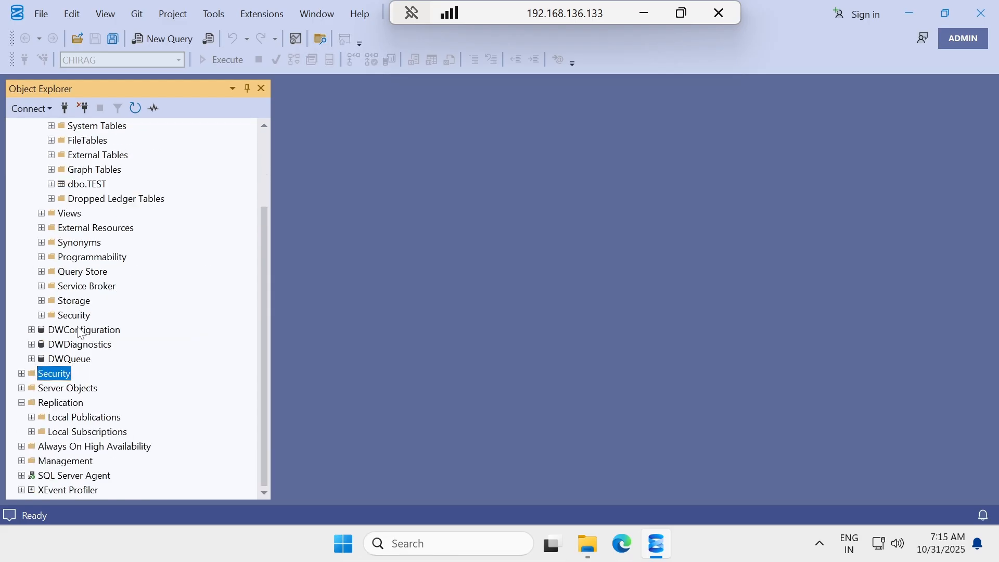
{"action": "left_click", "coordinate": [31, 417]}
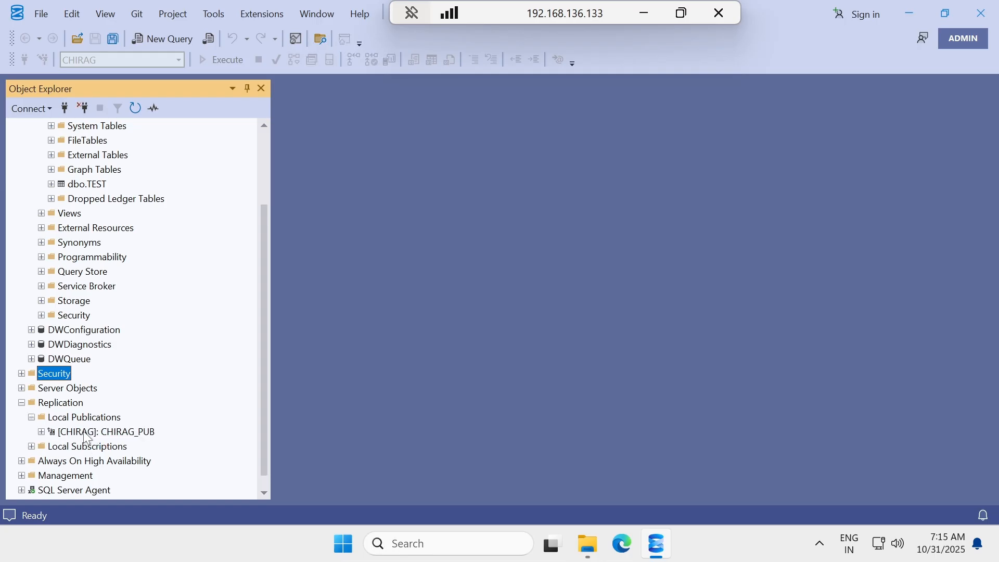
{"action": "left_click", "coordinate": [80, 432]}
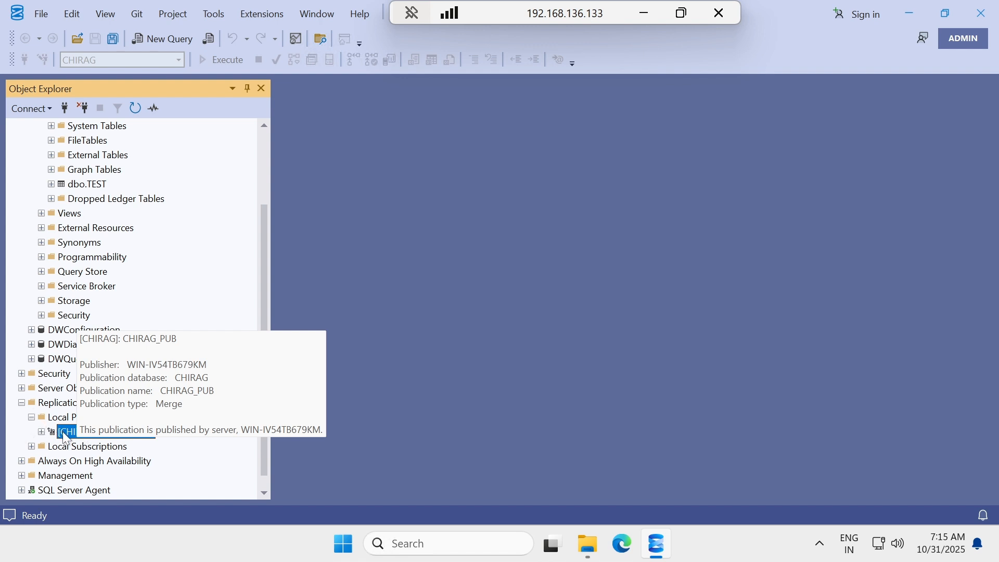
{"action": "right_click", "coordinate": [64, 432]}
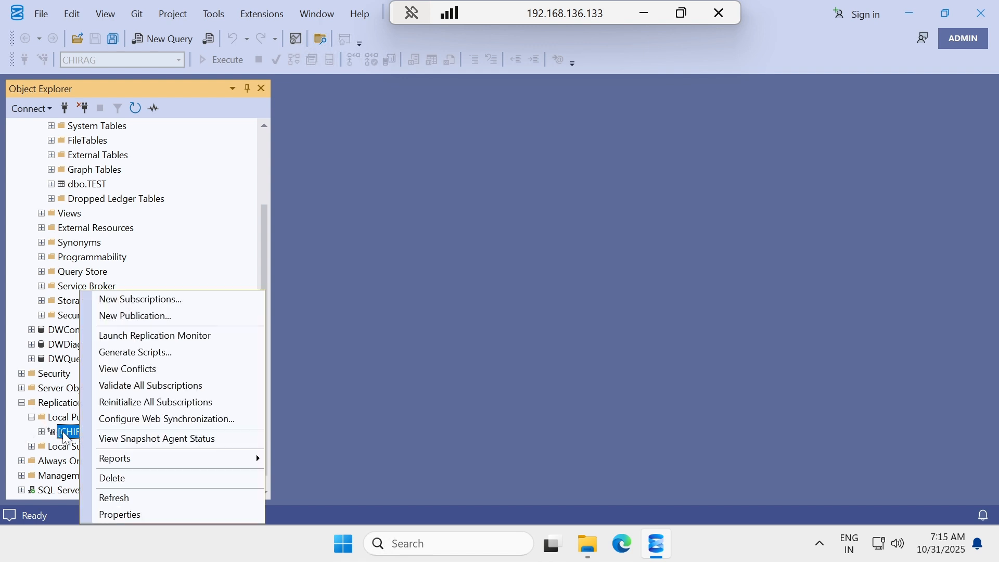
{"action": "left_click", "coordinate": [150, 440]}
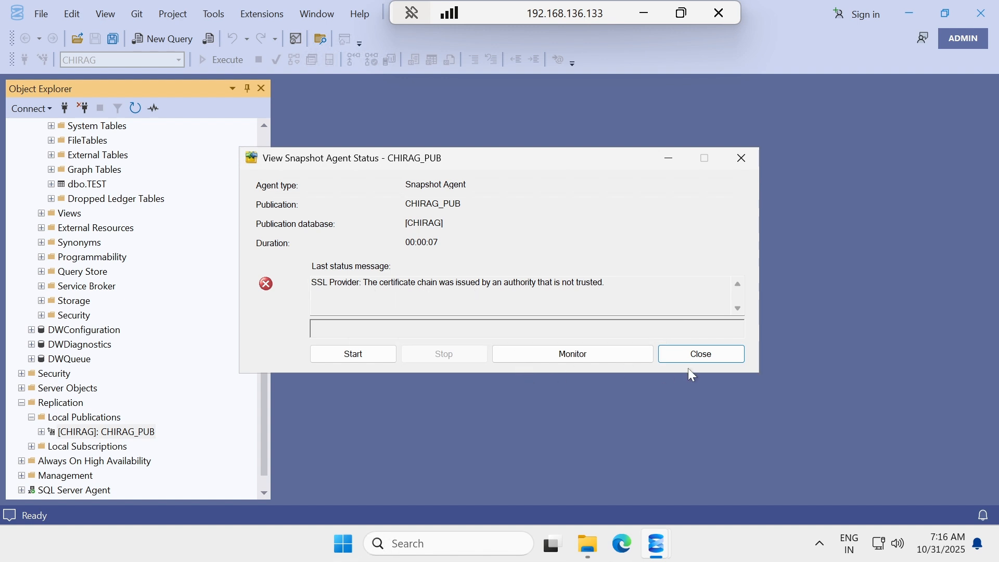
{"action": "left_click", "coordinate": [695, 354]}
{"action": "left_click", "coordinate": [96, 435]}
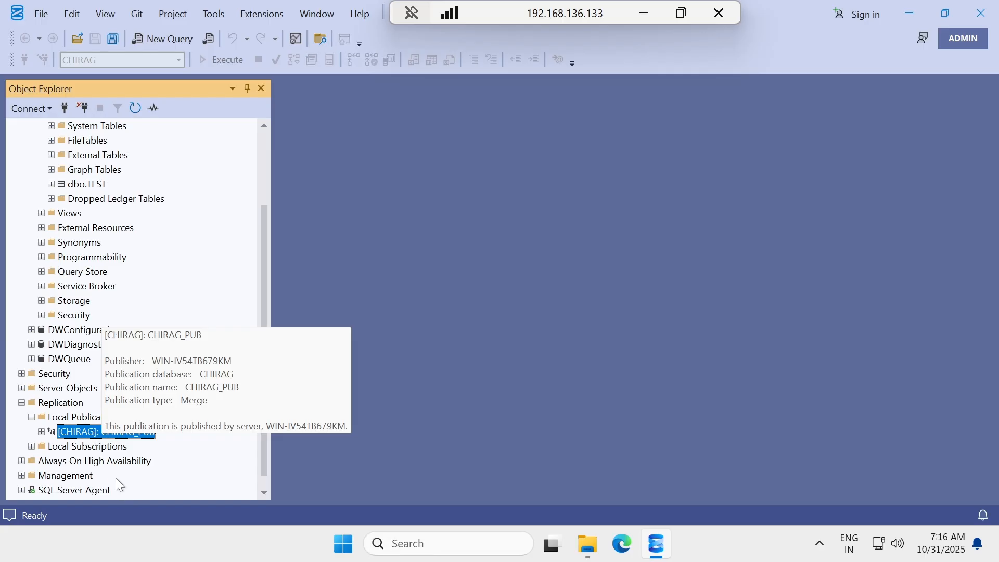
Add repl_distribution to CHIRAG_PUB's Publication Access List in its properties and save.
{"action": "right_click", "coordinate": [95, 433]}
{"action": "left_click", "coordinate": [143, 515]}
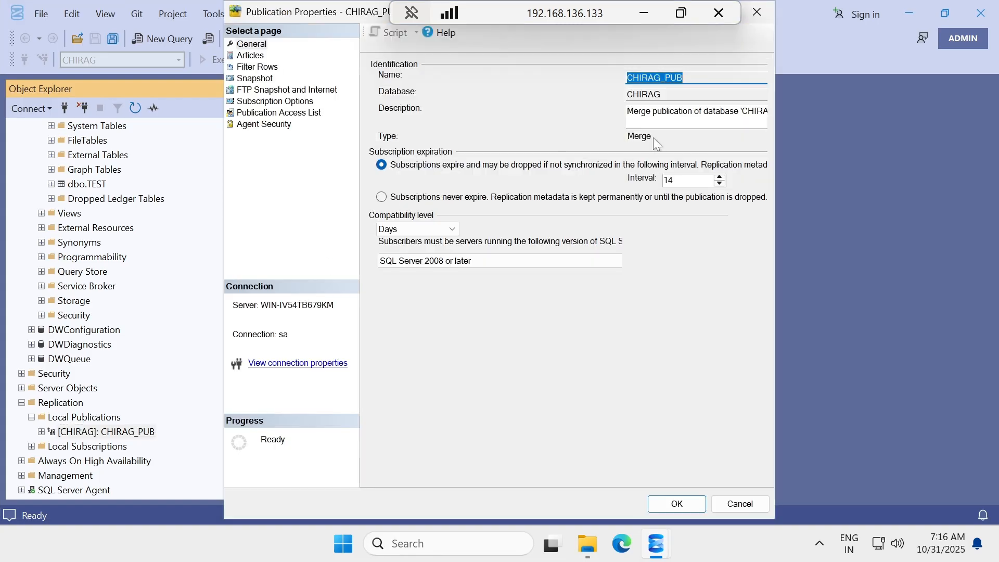
{"action": "left_click", "coordinate": [268, 113]}
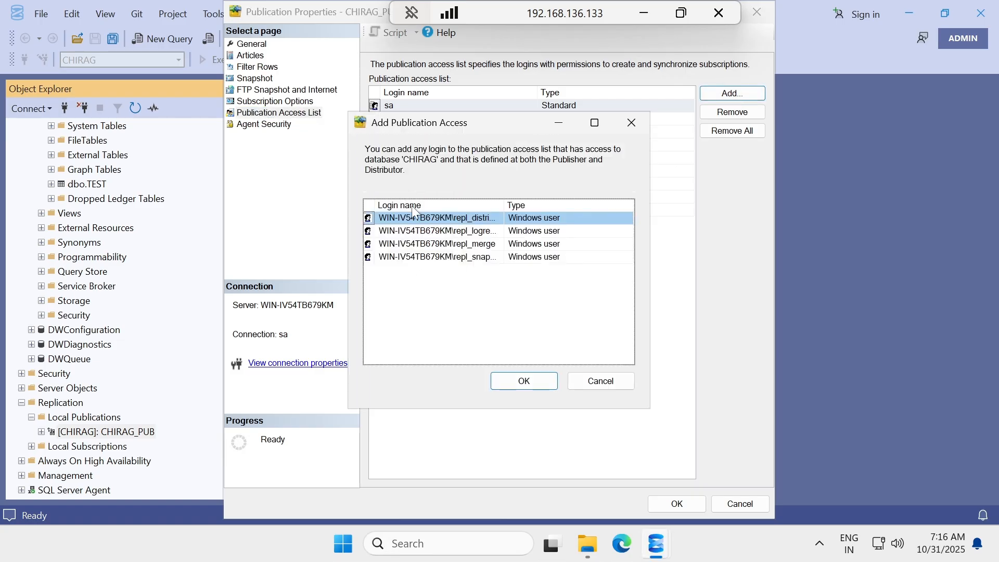
{"action": "double_click", "coordinate": [504, 205]}
{"action": "left_click", "coordinate": [524, 380]}
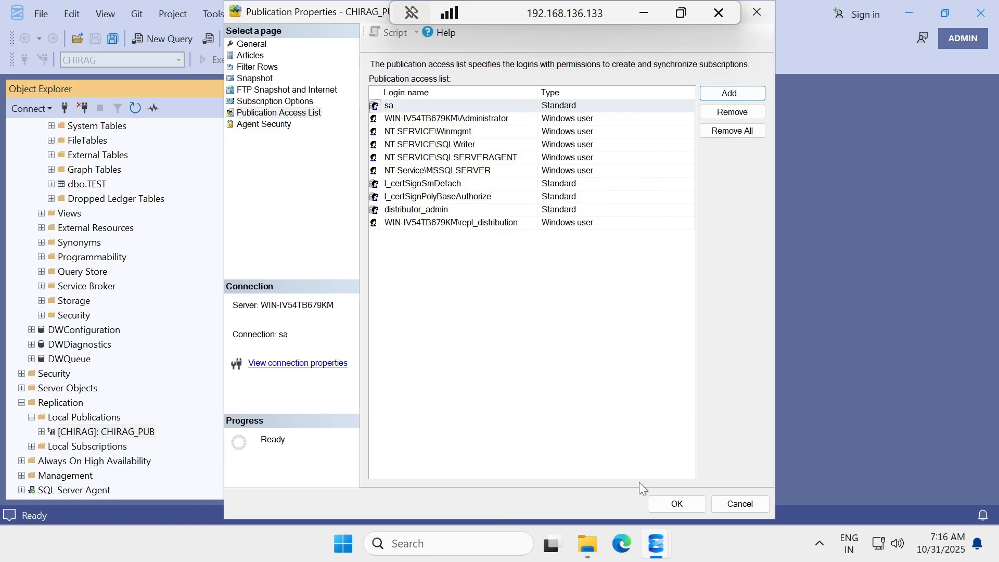
{"action": "left_click", "coordinate": [664, 507]}
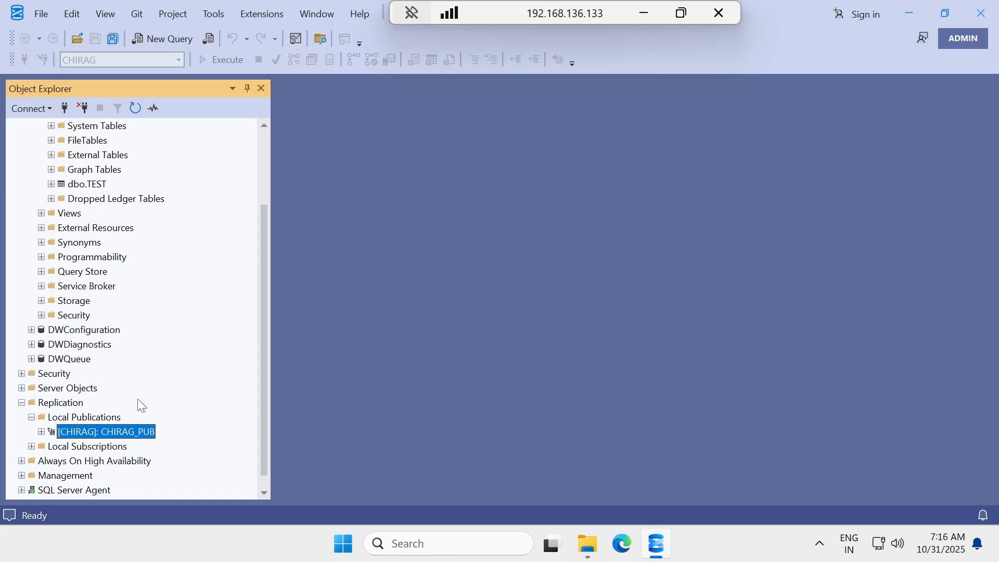
Launch the New Subscription Wizard for CHIRAG_PUB, keeping the default Merge Agent location.
{"action": "scroll", "coordinate": [137, 400], "scroll_direction": "down", "scroll_amount": 1}
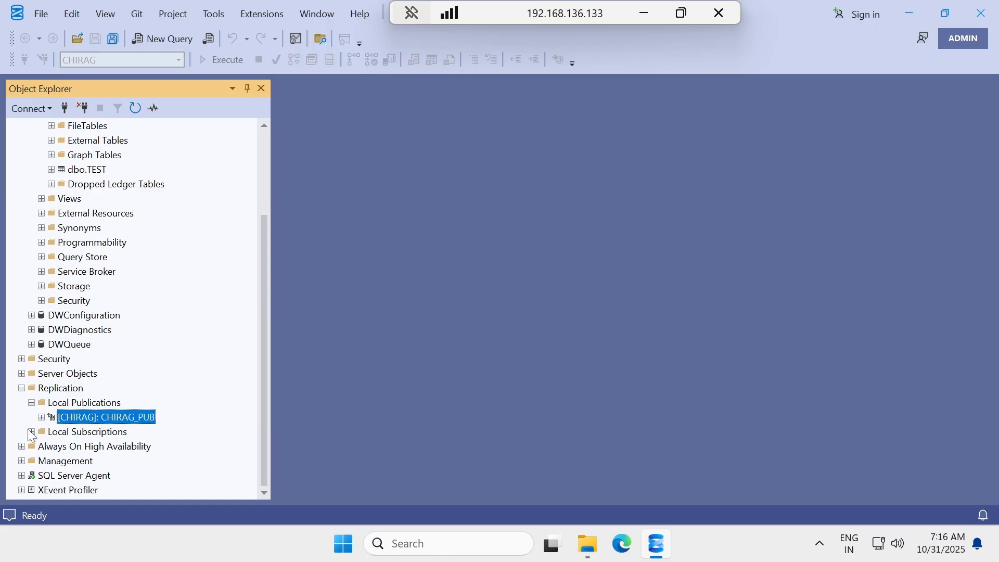
{"action": "right_click", "coordinate": [67, 419]}
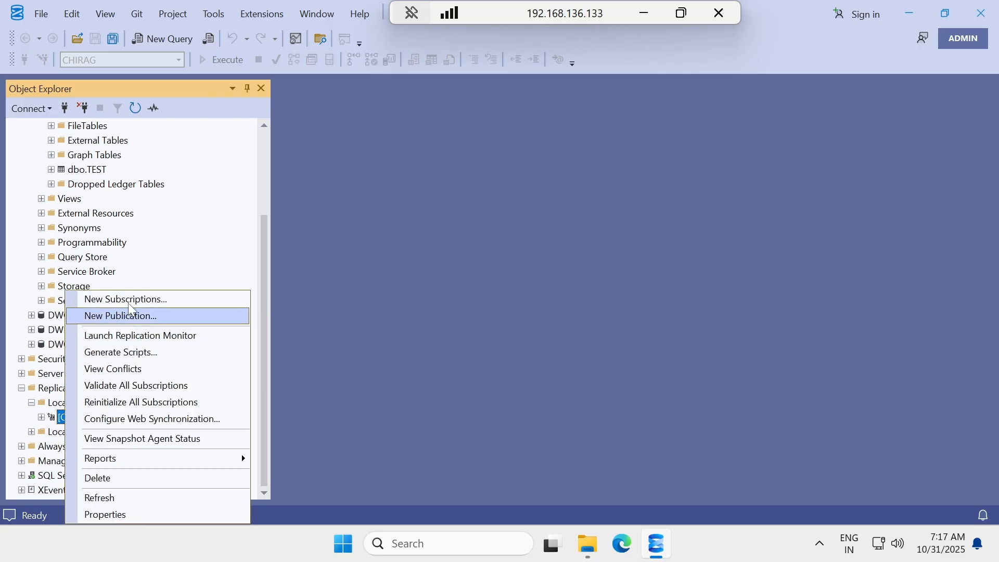
{"action": "left_click", "coordinate": [127, 299]}
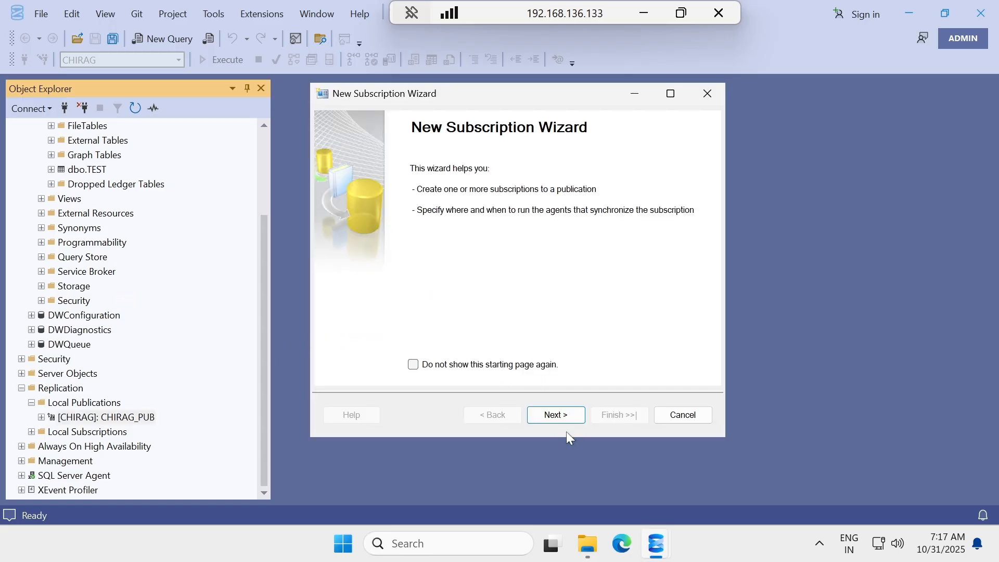
{"action": "left_click", "coordinate": [557, 416]}
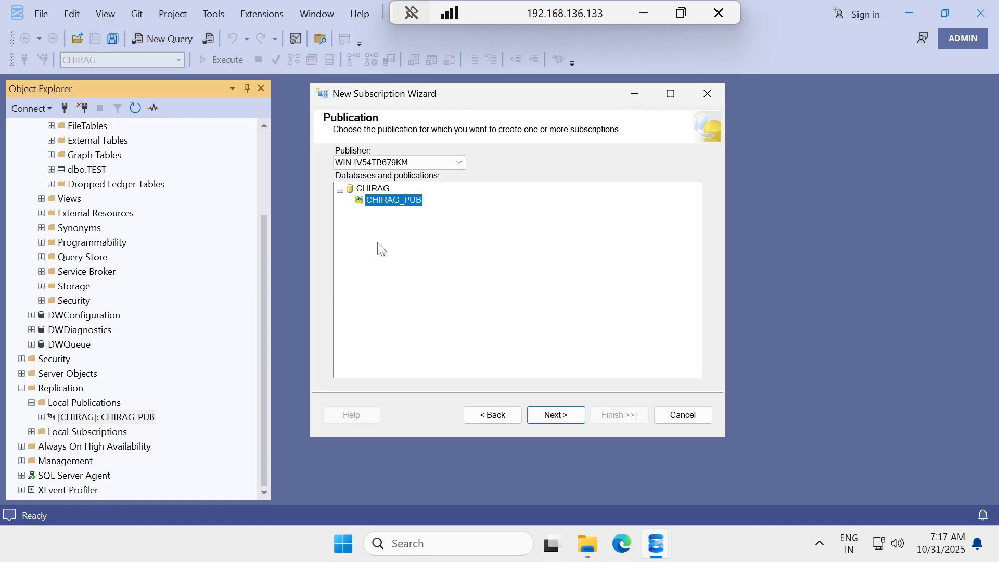
{"action": "left_click", "coordinate": [542, 413]}
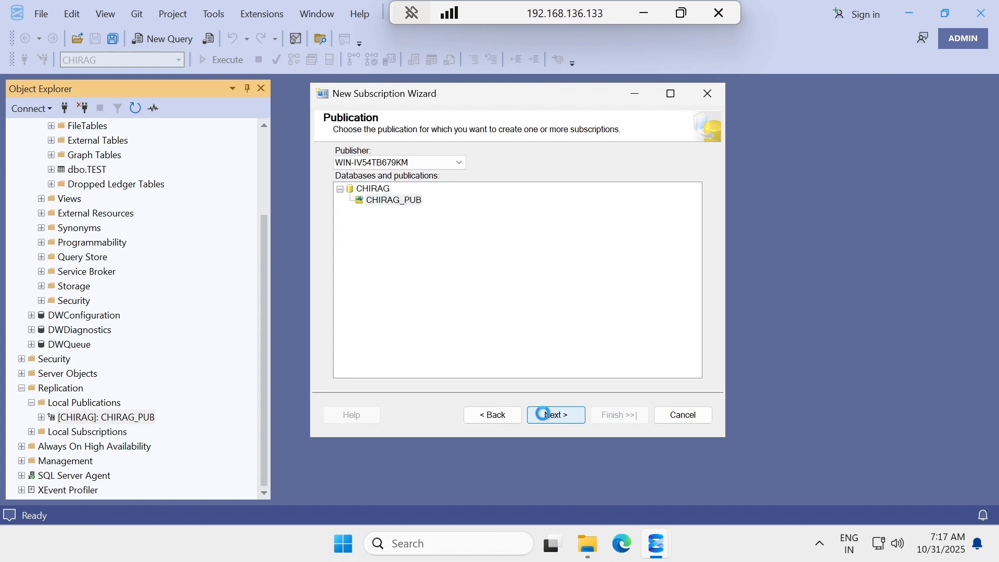
{"action": "left_click", "coordinate": [542, 413]}
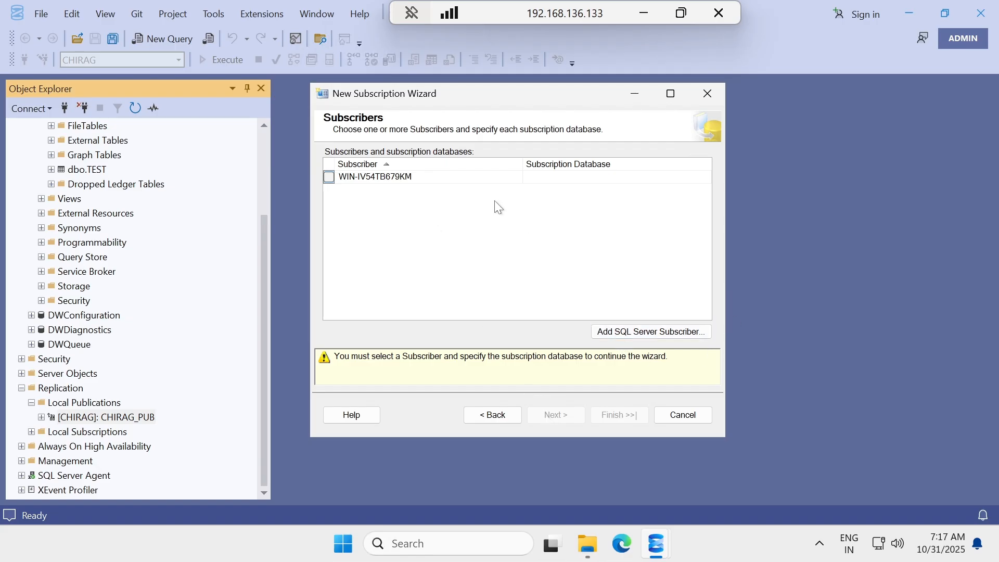
{"action": "left_click", "coordinate": [631, 339]}
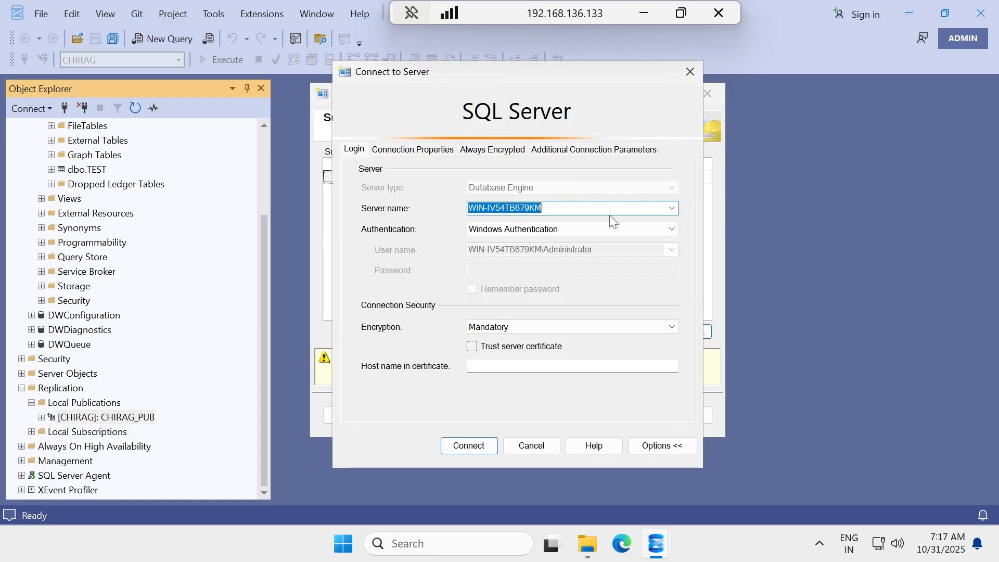
Copy server name WIN-OAQ0RA8UEMU from the 192.168.136.134 server's properties, then return to the connection window.
{"action": "left_click", "coordinate": [644, 15]}
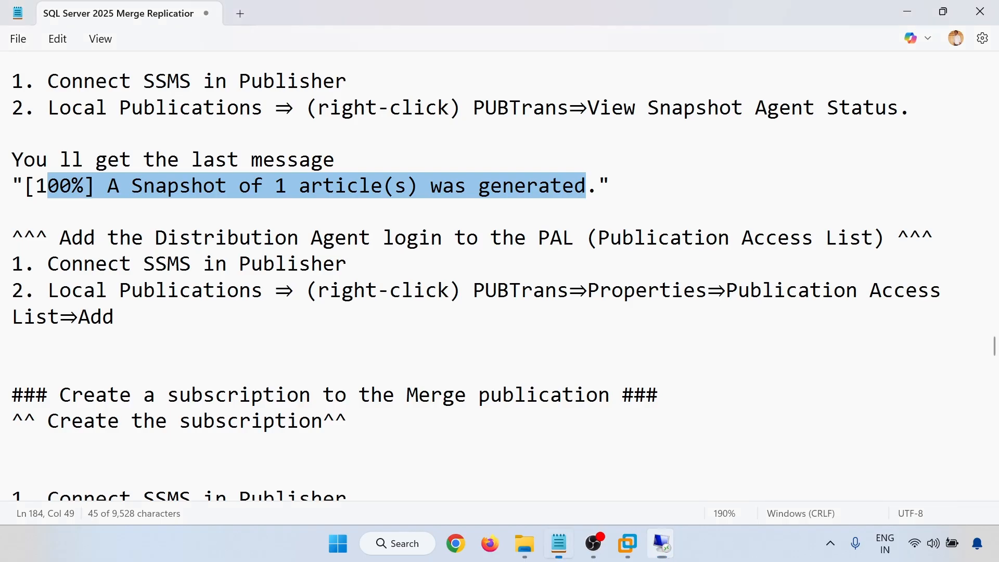
{"action": "mouse_move", "coordinate": [663, 551]}
{"action": "left_click", "coordinate": [738, 476]}
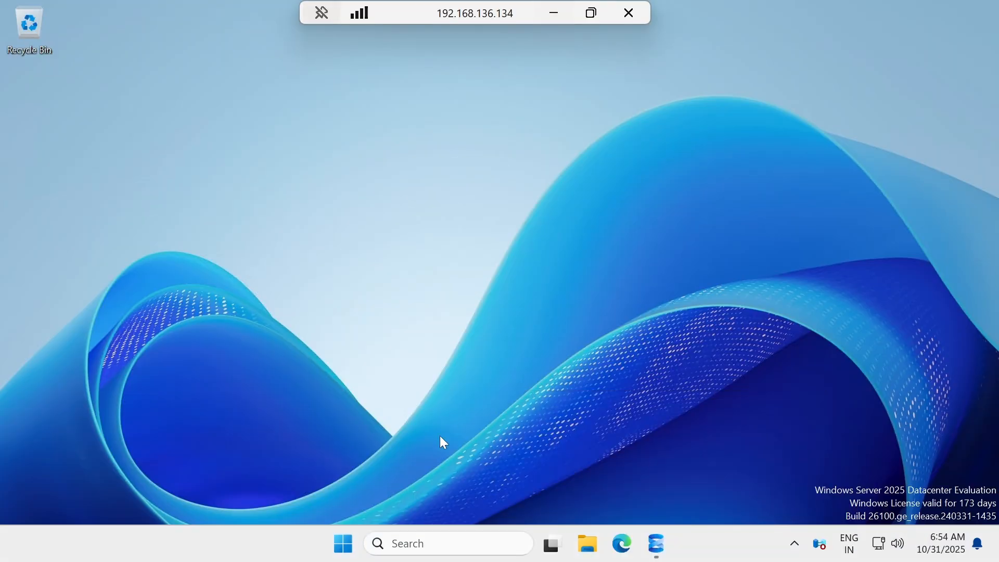
{"action": "left_click", "coordinate": [658, 546]}
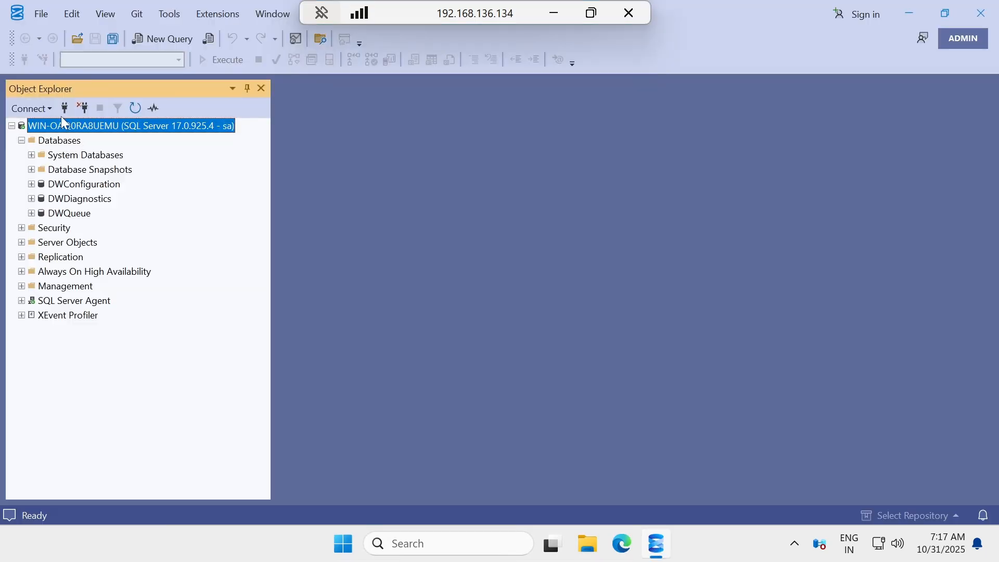
{"action": "right_click", "coordinate": [63, 123]}
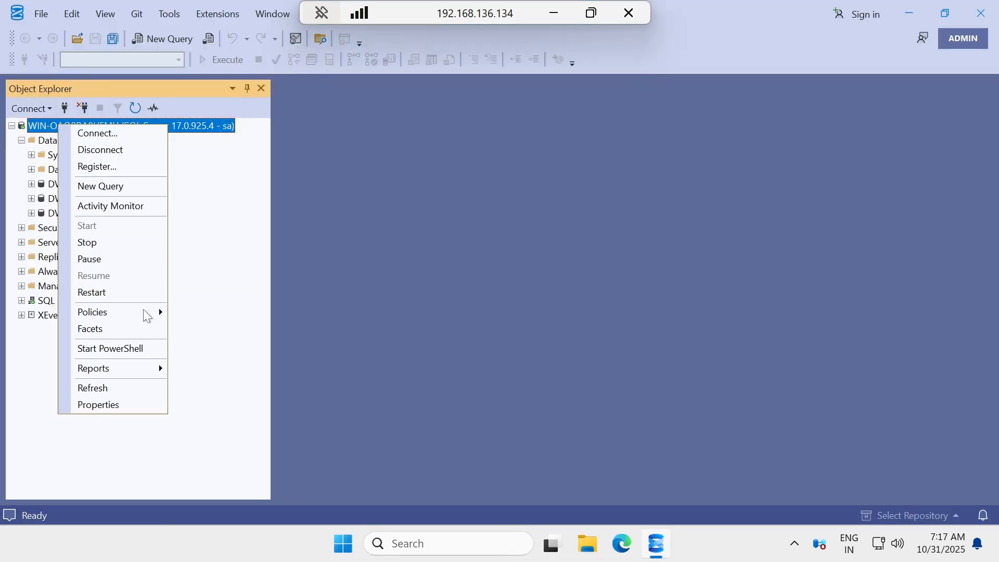
{"action": "left_click", "coordinate": [134, 402]}
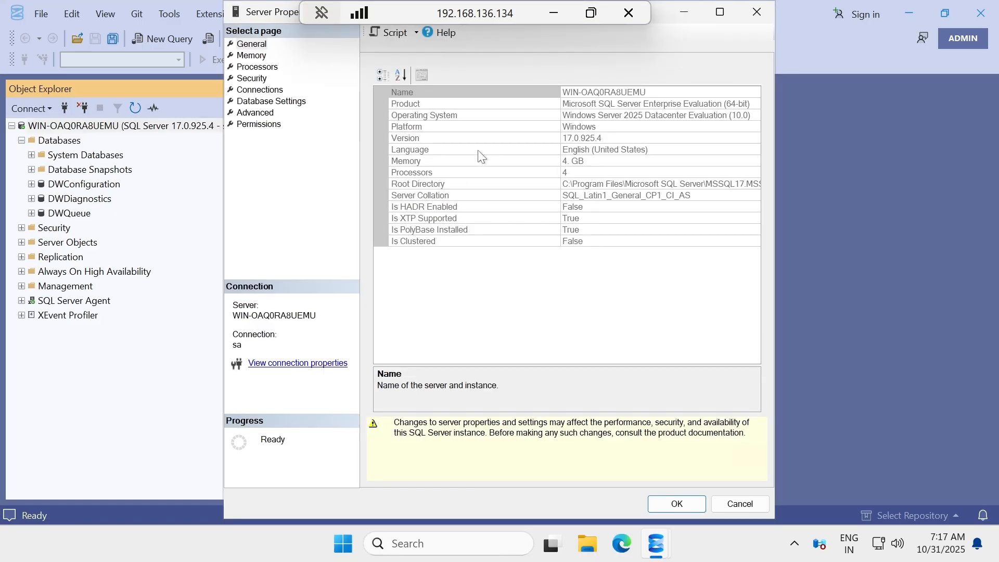
{"action": "left_click", "coordinate": [619, 93]}
{"action": "key", "text": "ctrl+c"}
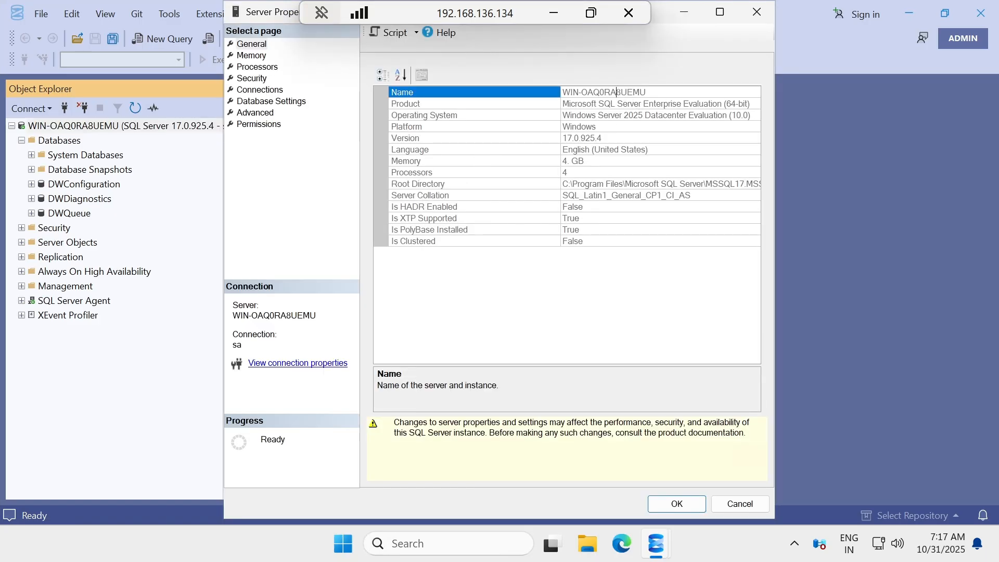
{"action": "left_click", "coordinate": [554, 14]}
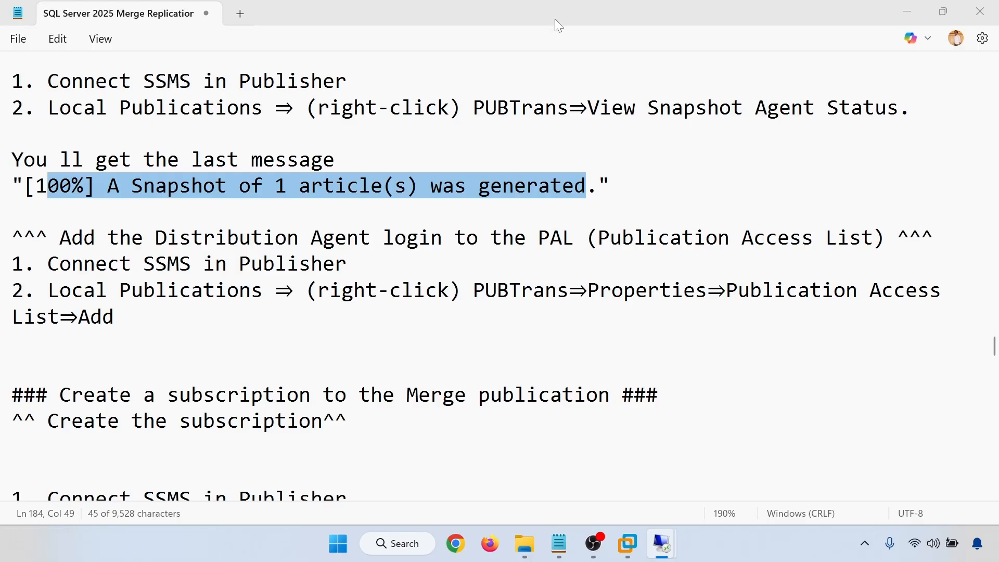
{"action": "mouse_move", "coordinate": [661, 545]}
{"action": "left_click", "coordinate": [596, 510]}
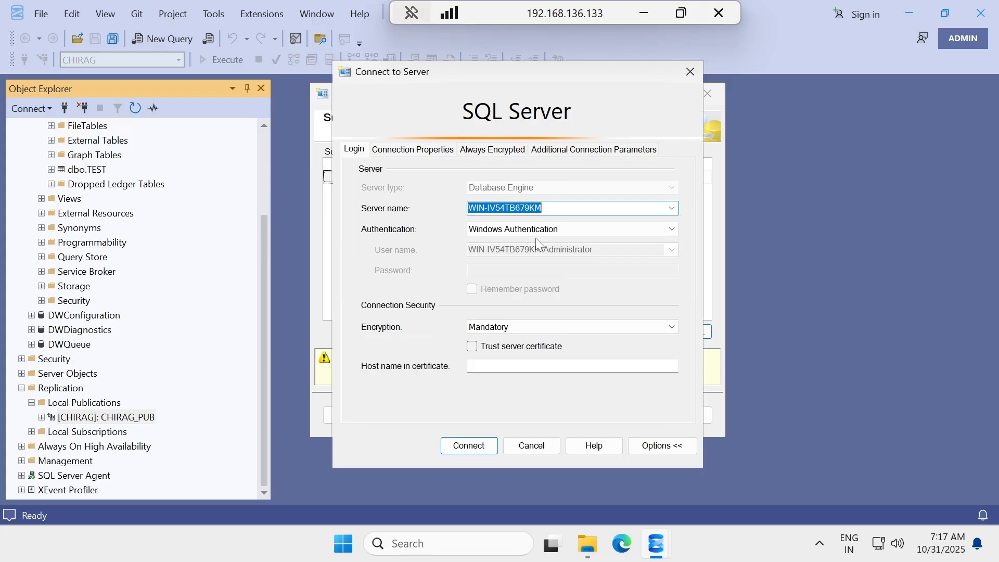
Connect to subscriber WIN-OAQ0RA8UEMU with SQL Server Authentication as sa, trusting the server certificate.
{"action": "key", "text": "ctrl+v"}
{"action": "left_click", "coordinate": [520, 230]}
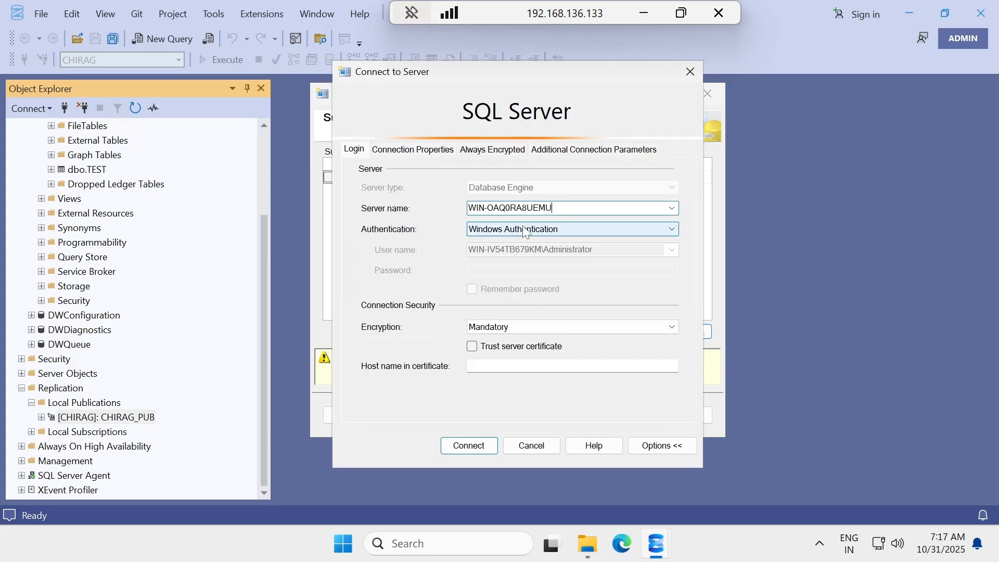
{"action": "left_click", "coordinate": [517, 253]}
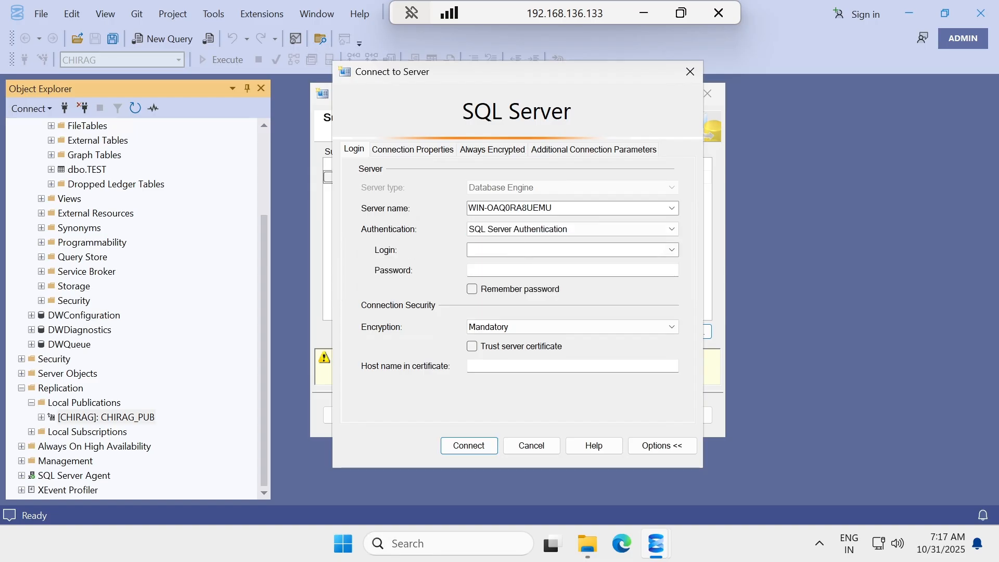
{"action": "type", "text": "sa"}
{"action": "key", "text": "Tab"}
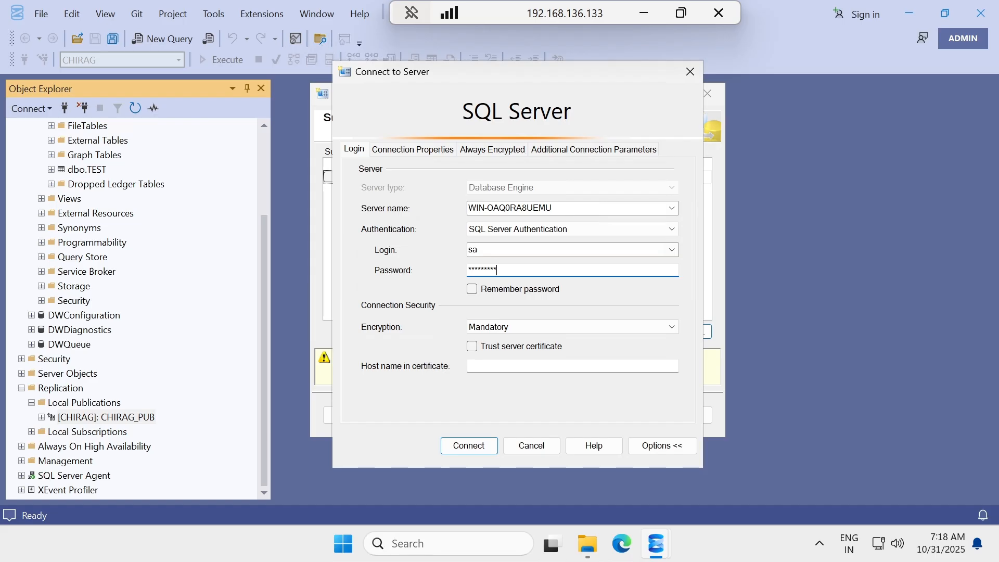
{"action": "left_click", "coordinate": [497, 348]}
{"action": "left_click", "coordinate": [473, 443]}
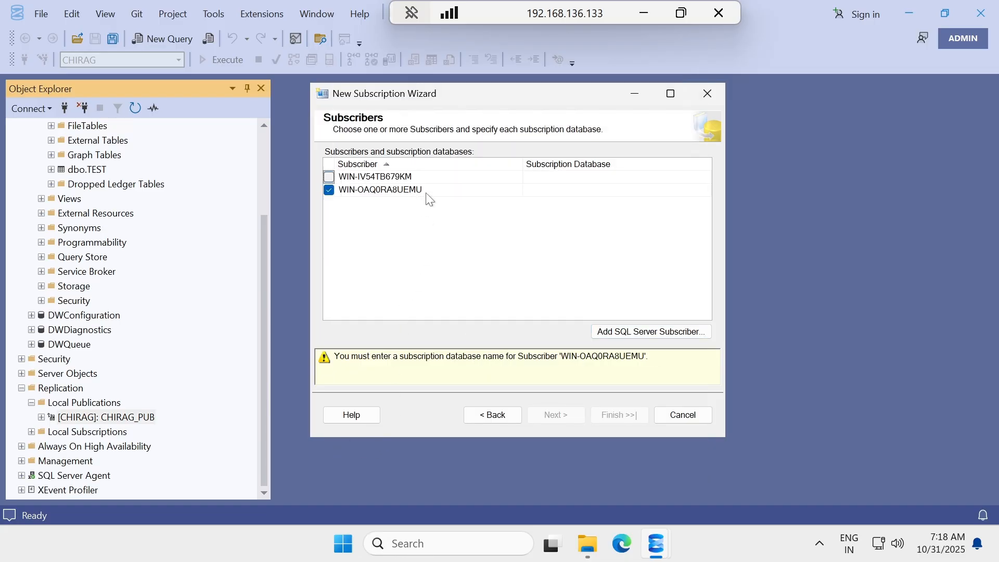
Close the .134 server properties and open WIN-OAQ0RA8UEMU's subscription database choices.
{"action": "left_click", "coordinate": [579, 193]}
{"action": "left_click", "coordinate": [644, 12]}
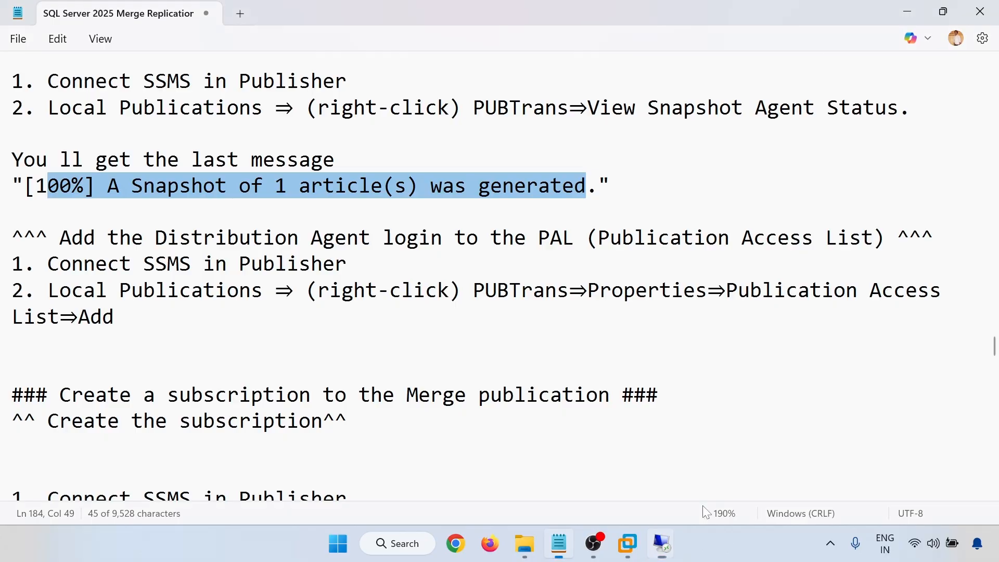
{"action": "mouse_move", "coordinate": [665, 550]}
{"action": "left_click", "coordinate": [732, 467]}
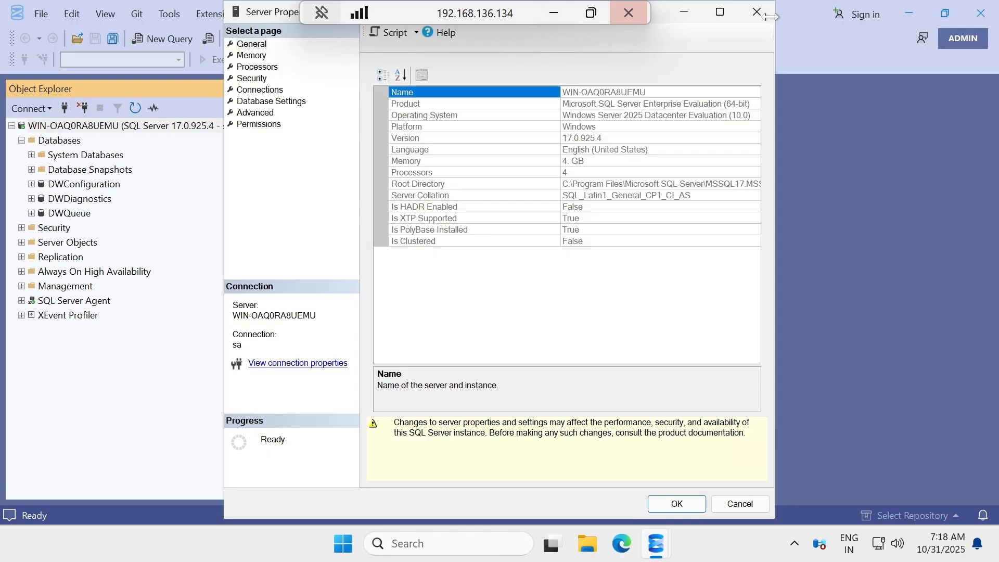
{"action": "left_click", "coordinate": [756, 13]}
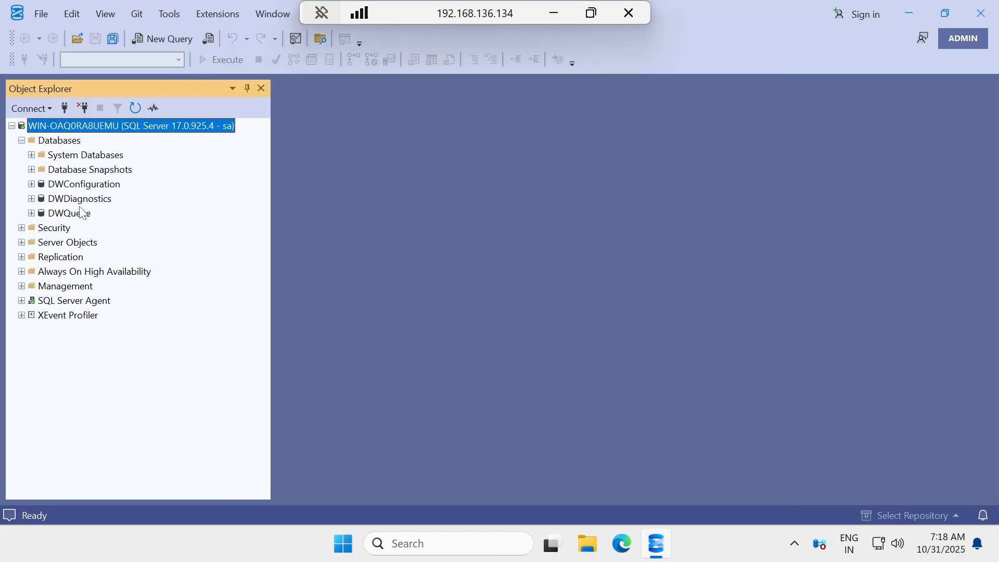
{"action": "left_click", "coordinate": [553, 20]}
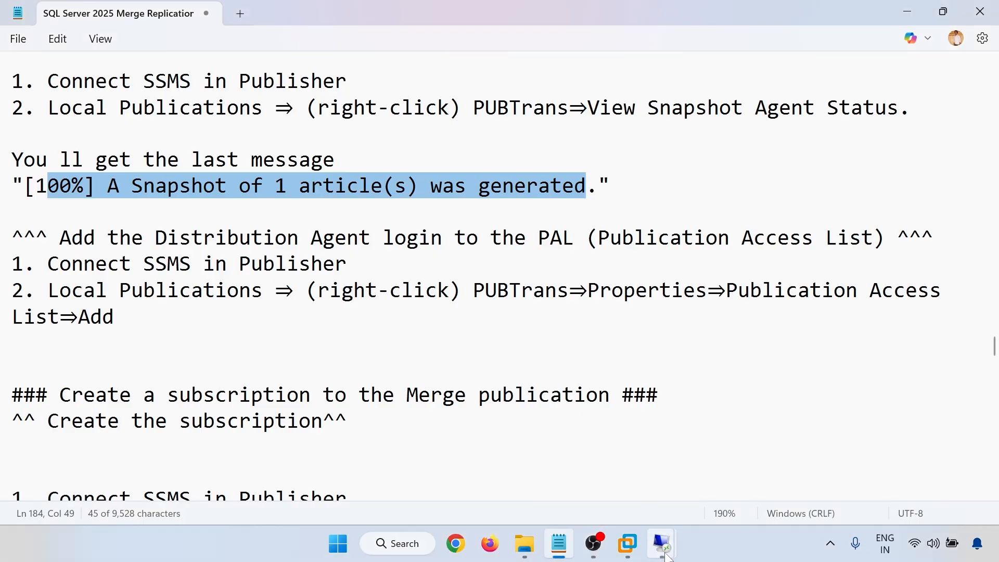
{"action": "mouse_move", "coordinate": [664, 550]}
{"action": "left_click", "coordinate": [581, 457]}
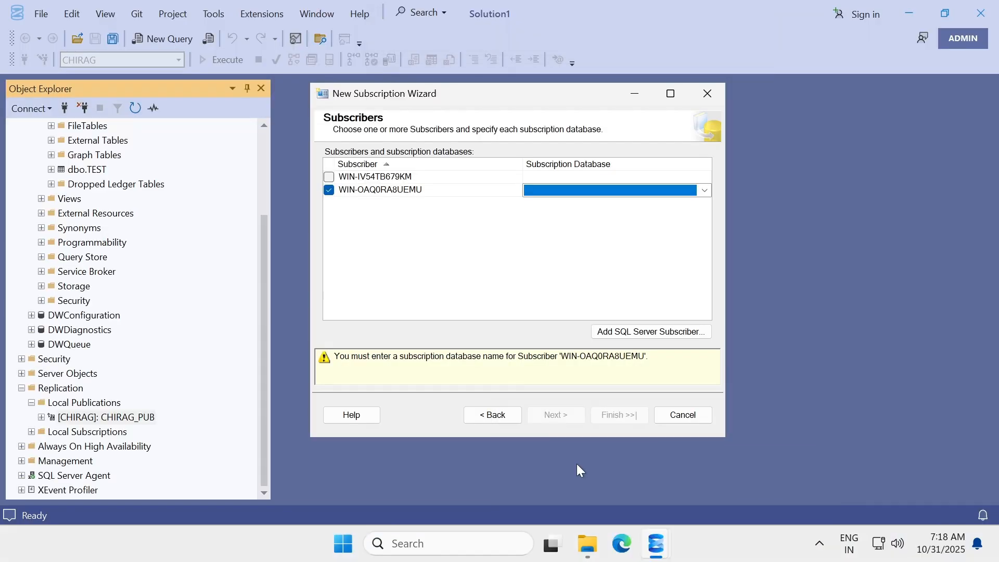
{"action": "left_click", "coordinate": [549, 190]}
{"action": "left_click", "coordinate": [554, 191]}
Choose <New database...> and create CHIRAG_Rep as WIN-OAQ0RA8UEMU's subscription database.
{"action": "left_click", "coordinate": [559, 203]}
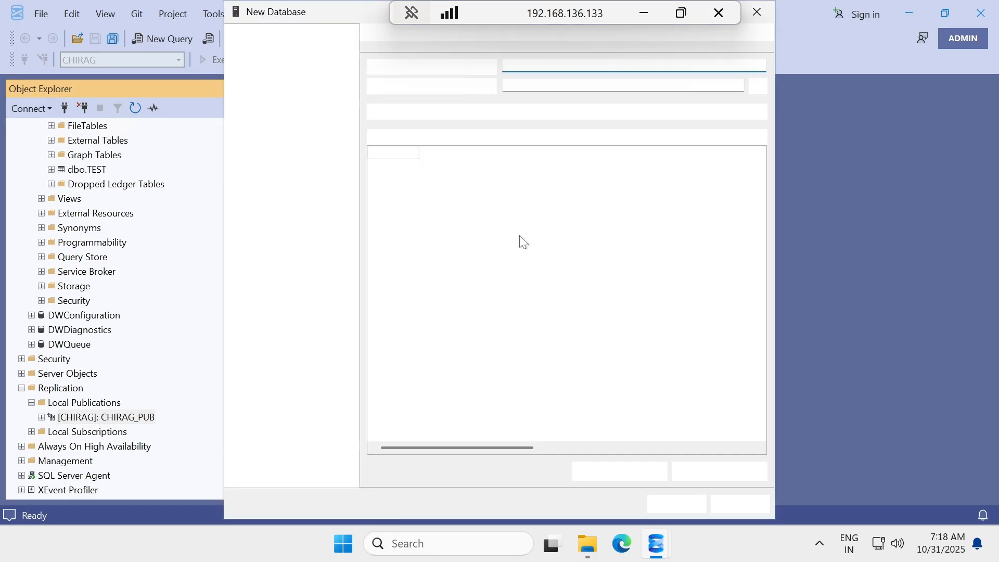
{"action": "type", "text": "C"}
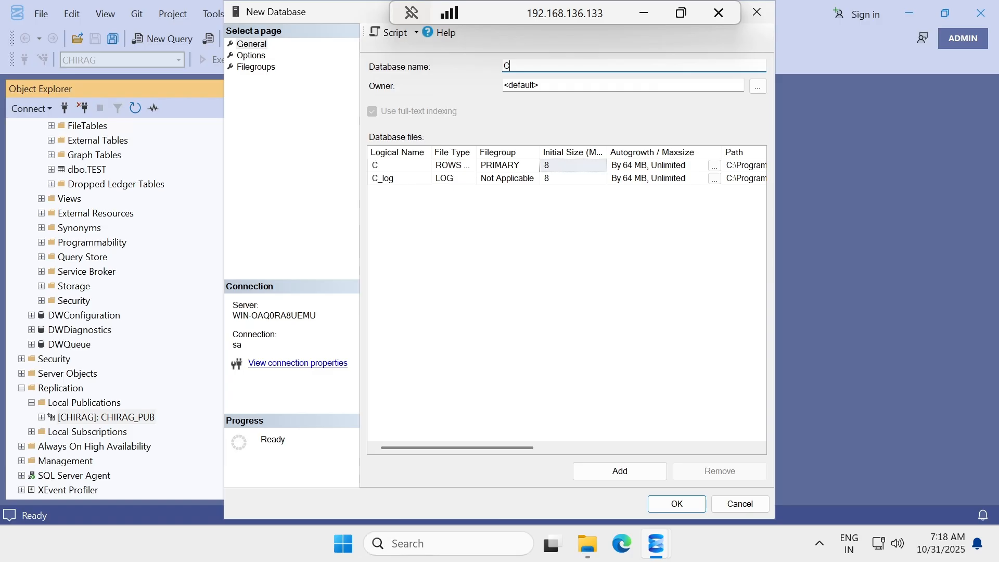
{"action": "type", "text": "HIRAG_"}
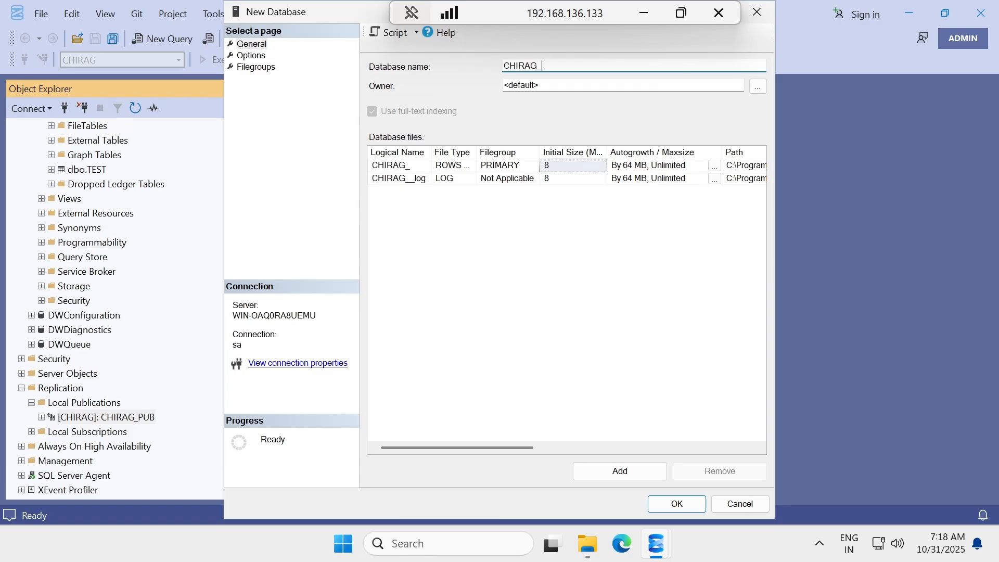
{"action": "type", "text": "Rep"}
{"action": "left_click", "coordinate": [672, 504]}
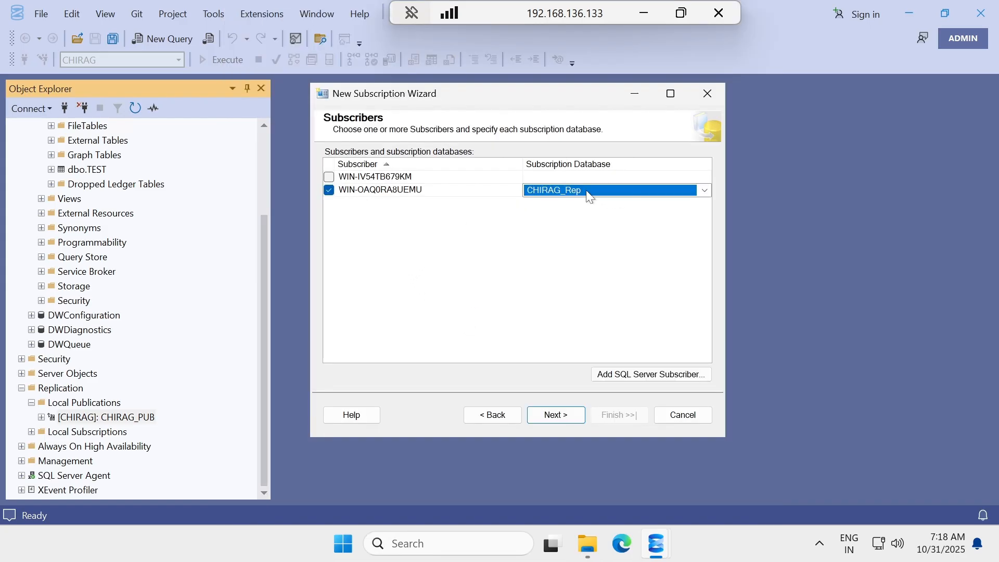
On the .134 server's Management Studio, start a new login under Security > Logins.
{"action": "left_click", "coordinate": [644, 13]}
{"action": "mouse_move", "coordinate": [673, 539]}
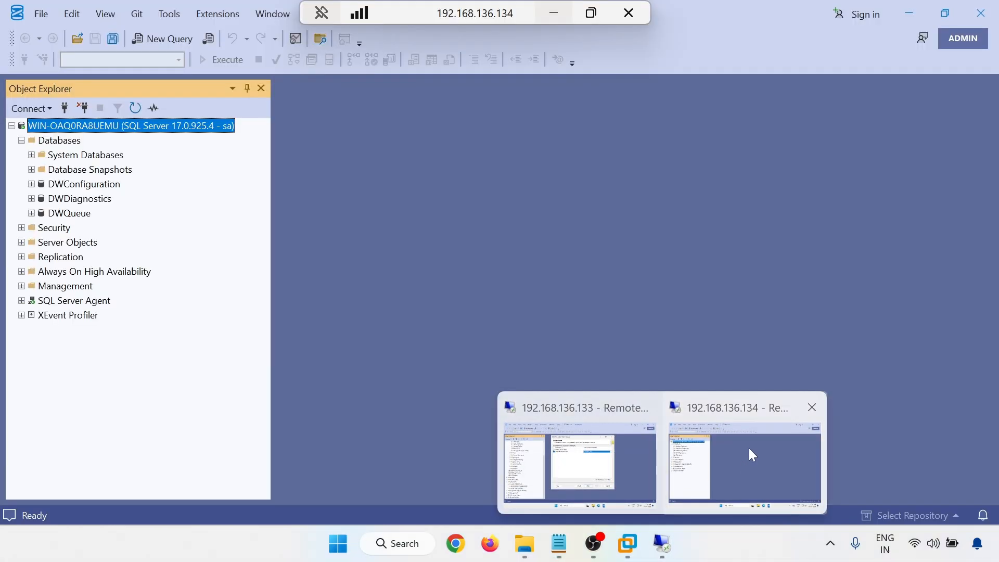
{"action": "left_click", "coordinate": [748, 450]}
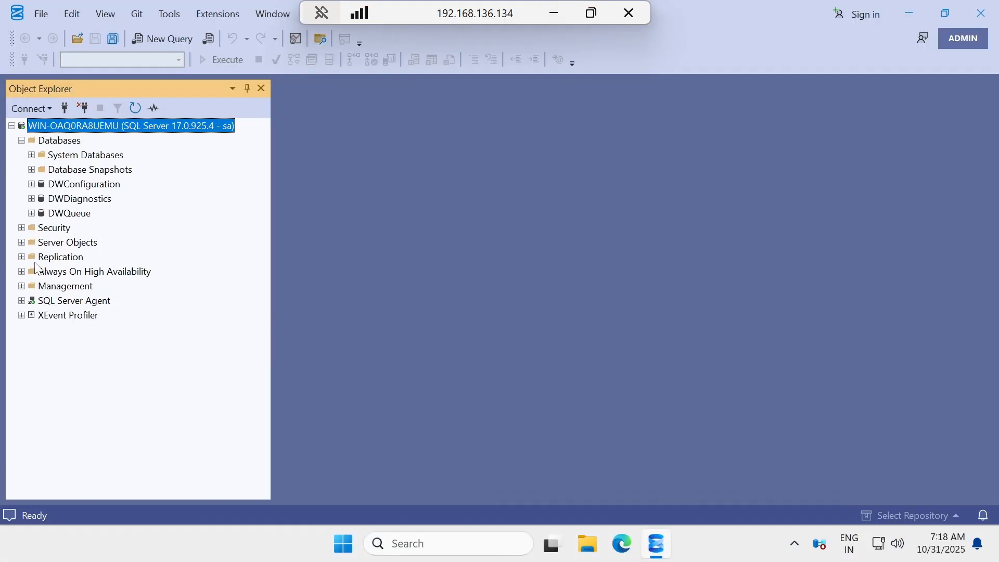
{"action": "left_click", "coordinate": [21, 228]}
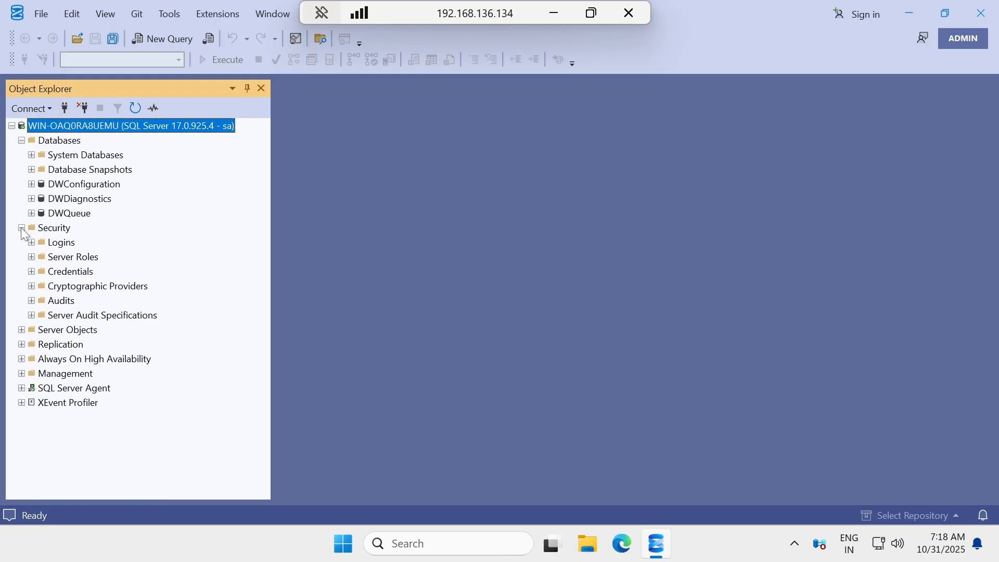
{"action": "left_click", "coordinate": [32, 242]}
{"action": "right_click", "coordinate": [67, 244]}
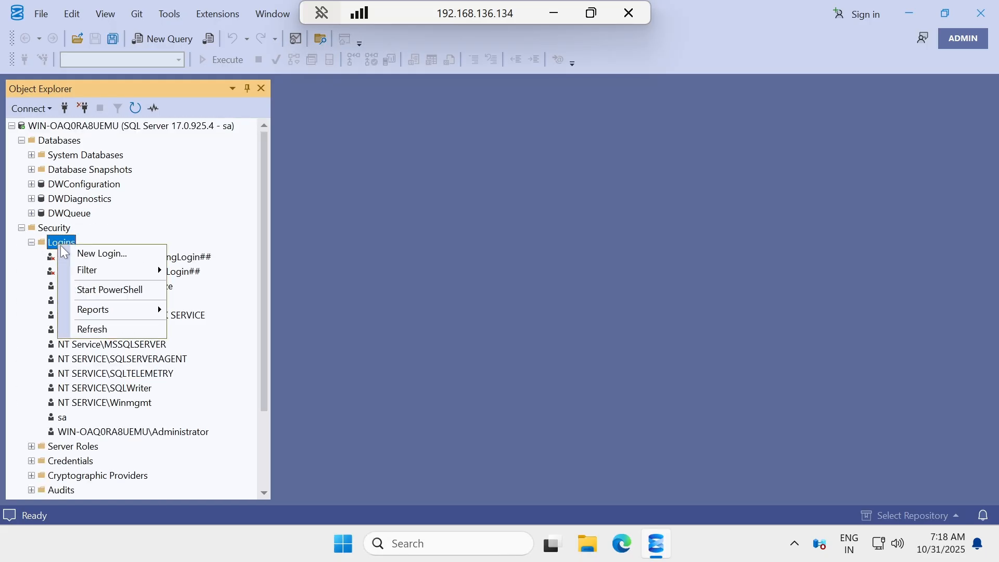
{"action": "left_click", "coordinate": [116, 253]}
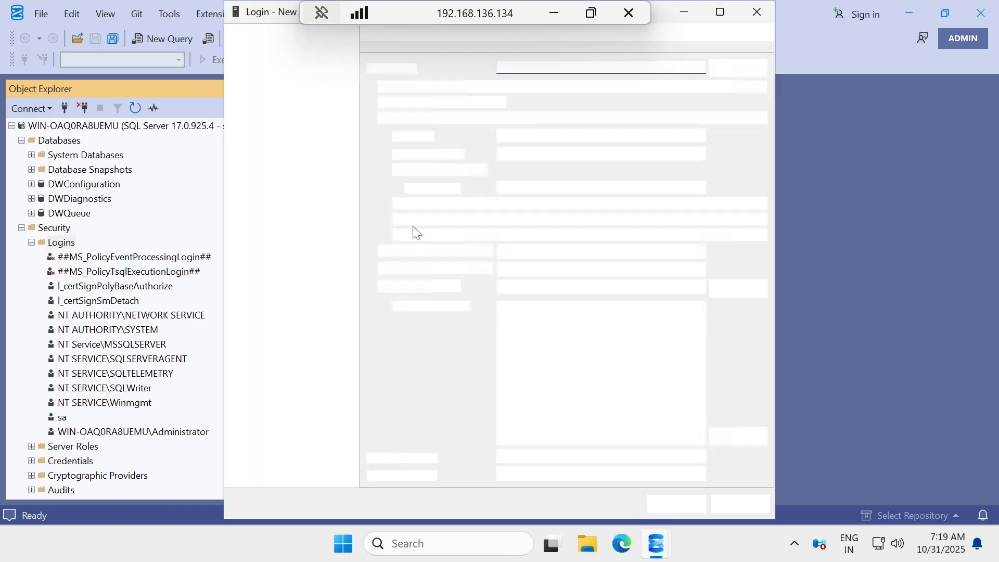
Select the WIN-OAQ0RA8UEMU\repl_distribution Windows account as the login name.
{"action": "left_click", "coordinate": [733, 73]}
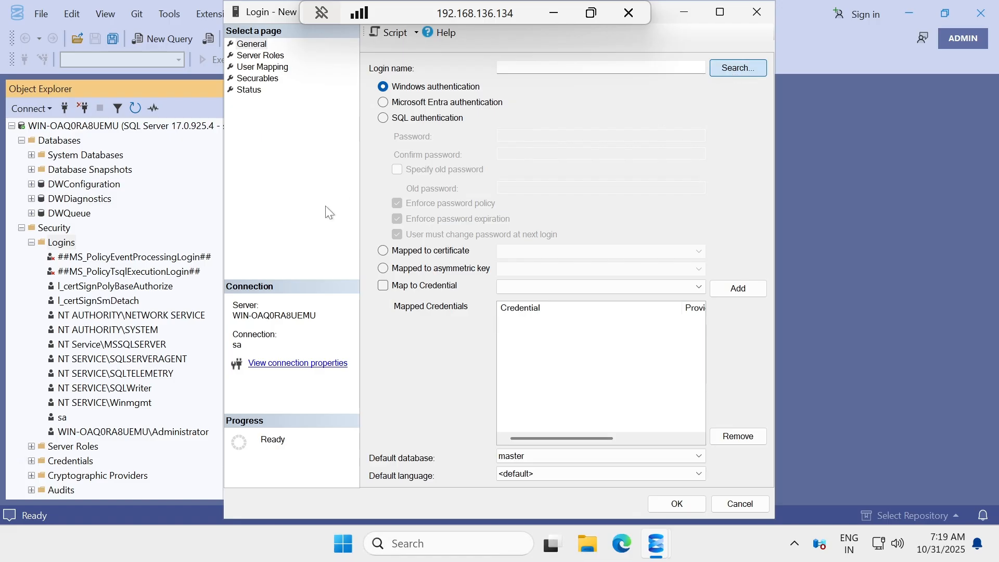
{"action": "left_click", "coordinate": [288, 213]}
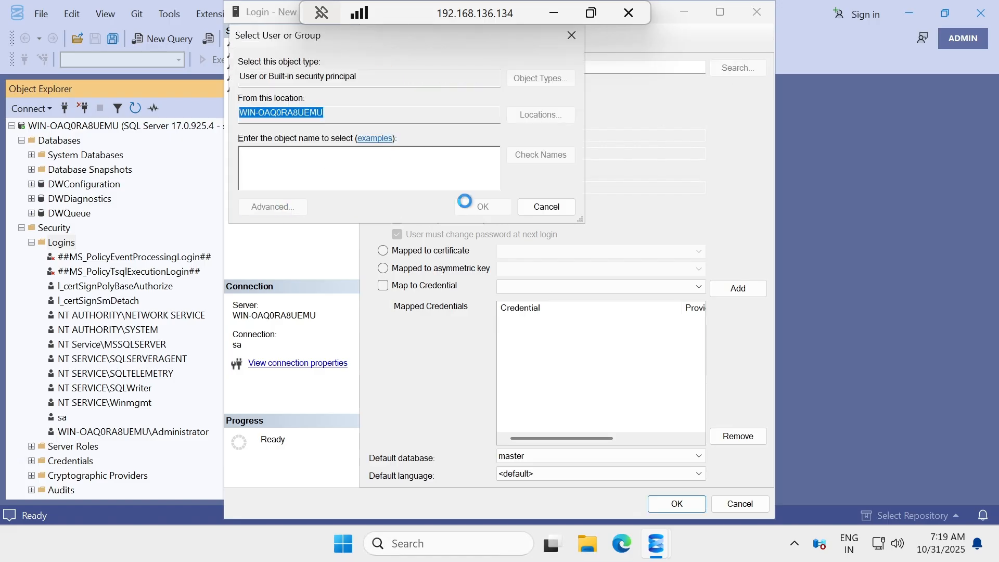
{"action": "left_click", "coordinate": [598, 211]}
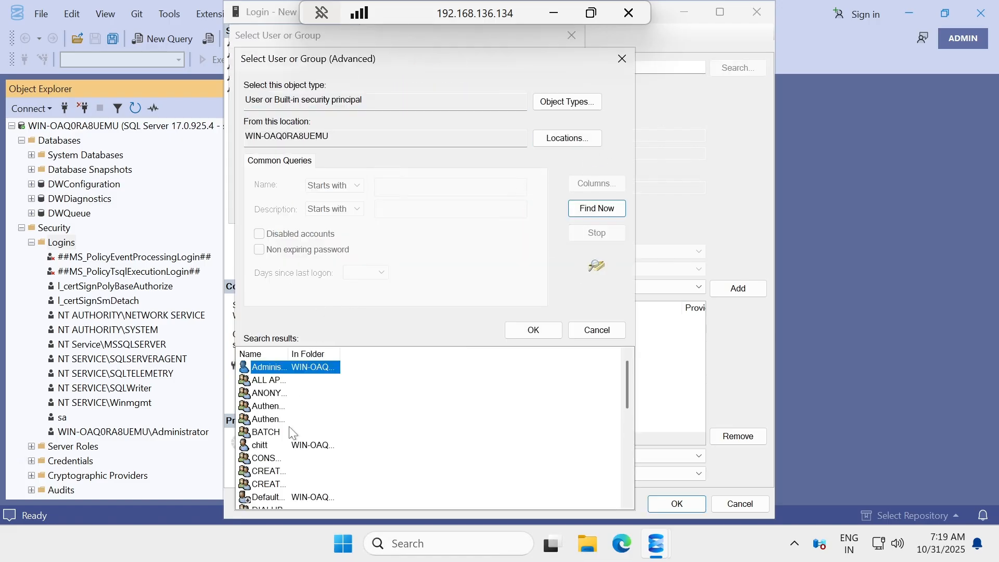
{"action": "scroll", "coordinate": [286, 429], "scroll_direction": "down", "scroll_amount": 6}
{"action": "left_click", "coordinate": [268, 433]}
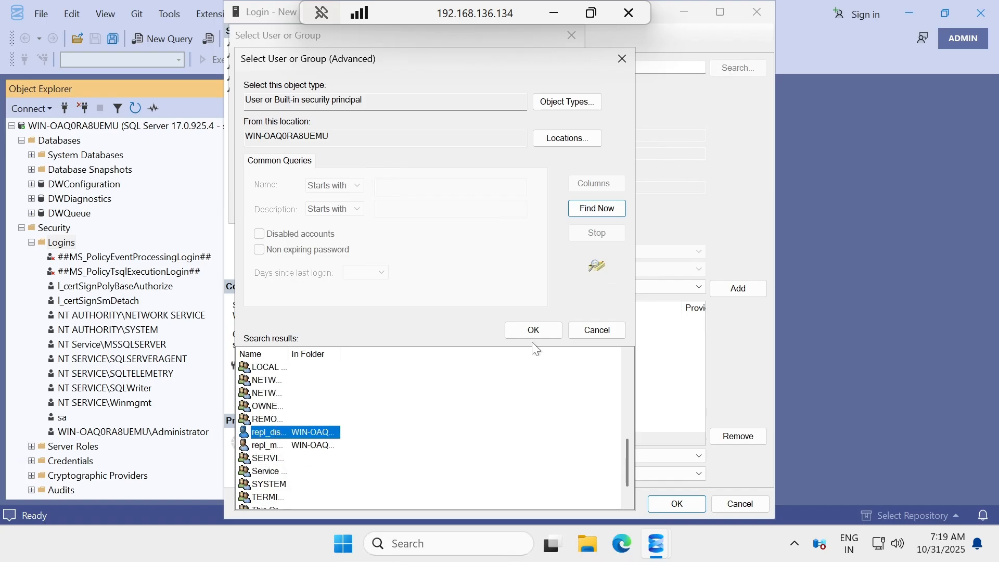
{"action": "left_click", "coordinate": [539, 331]}
{"action": "left_click", "coordinate": [498, 205]}
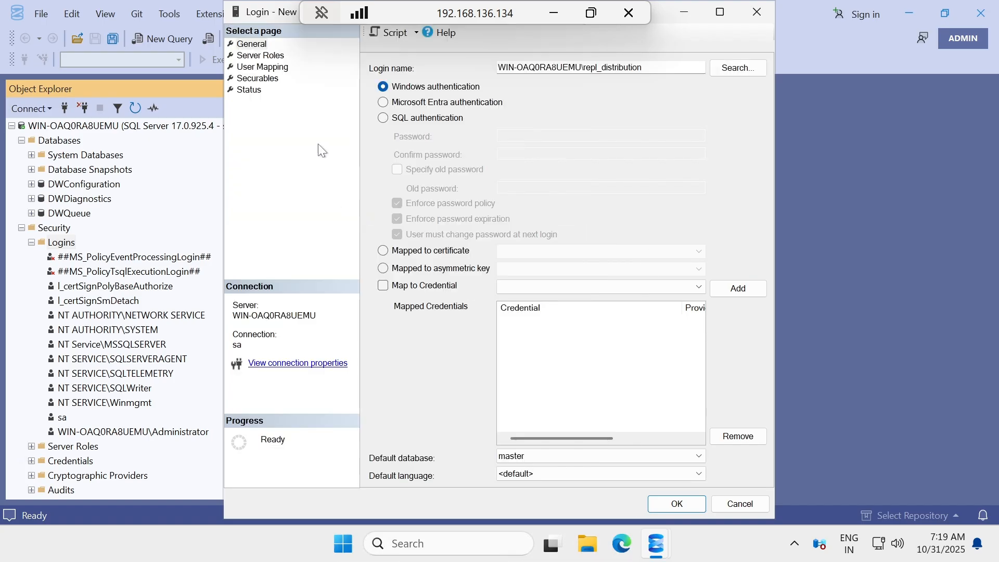
Map the login to CHIRAG_Rep with the db_owner role and create it.
{"action": "left_click", "coordinate": [261, 69]}
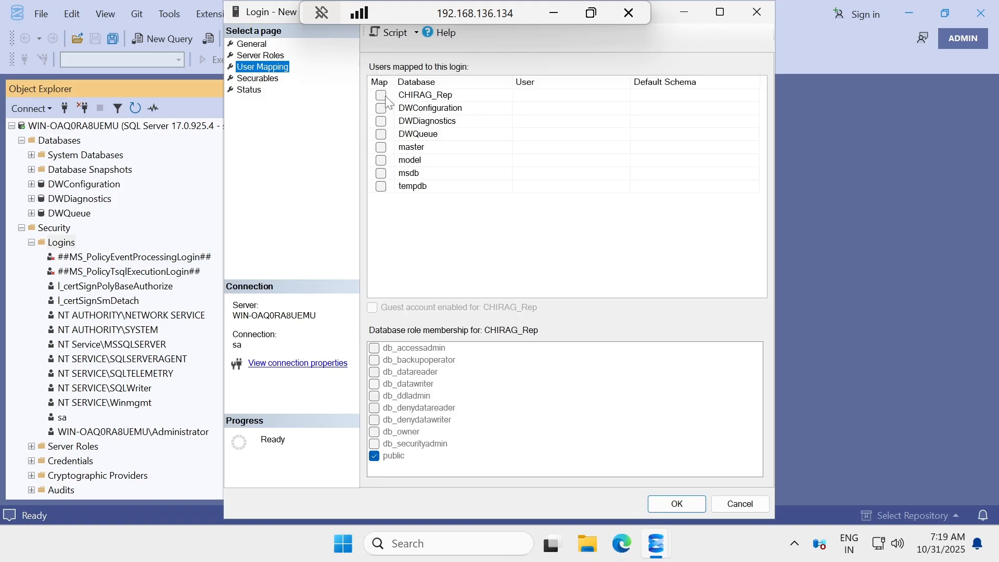
{"action": "left_click", "coordinate": [381, 96]}
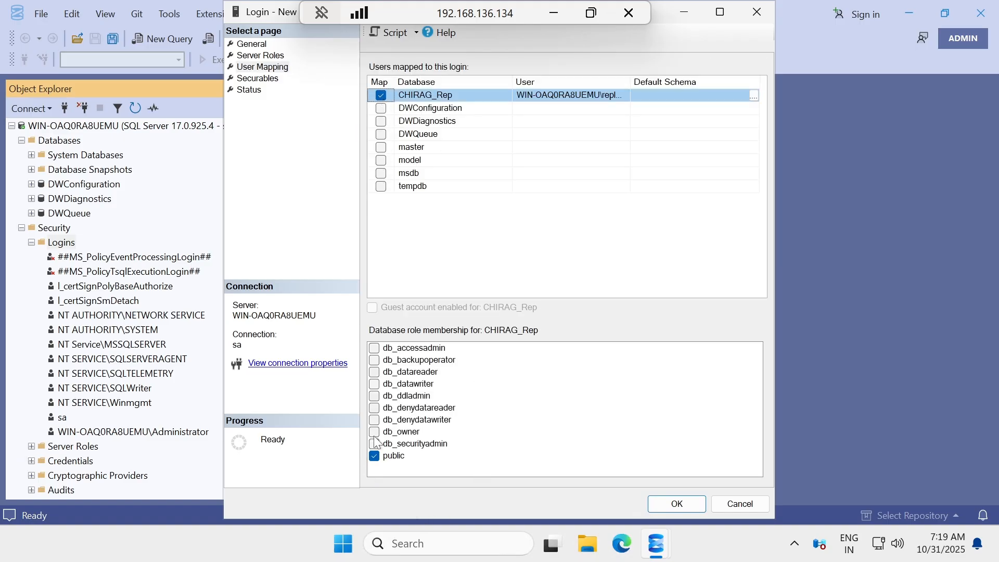
{"action": "left_click", "coordinate": [375, 433]}
{"action": "left_click", "coordinate": [662, 507]}
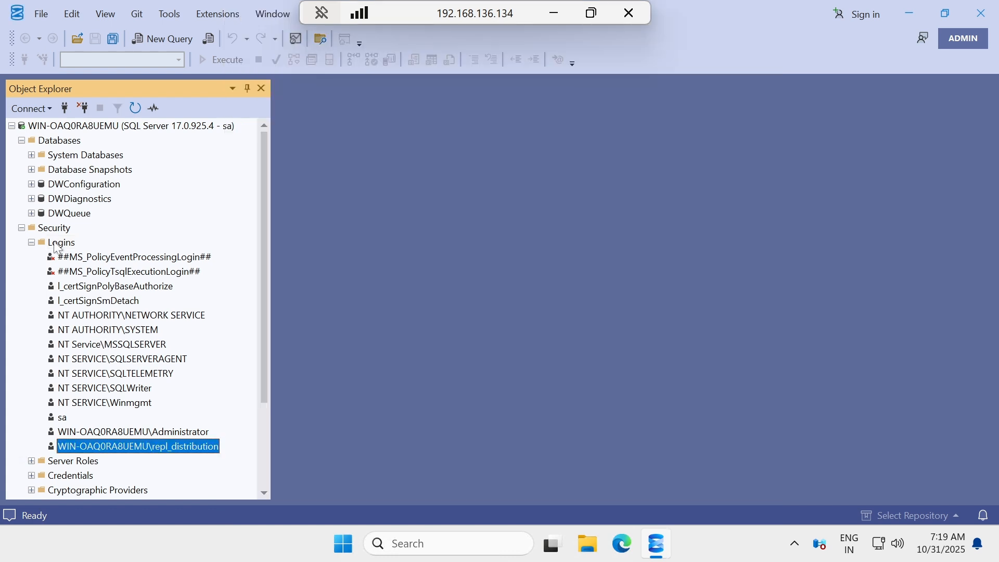
{"action": "left_click", "coordinate": [58, 243]}
Start another new login and select the WIN-OAQ0RA8UEMU\repl_merge Windows account as its name.
{"action": "right_click", "coordinate": [60, 242]}
{"action": "left_click", "coordinate": [97, 250]}
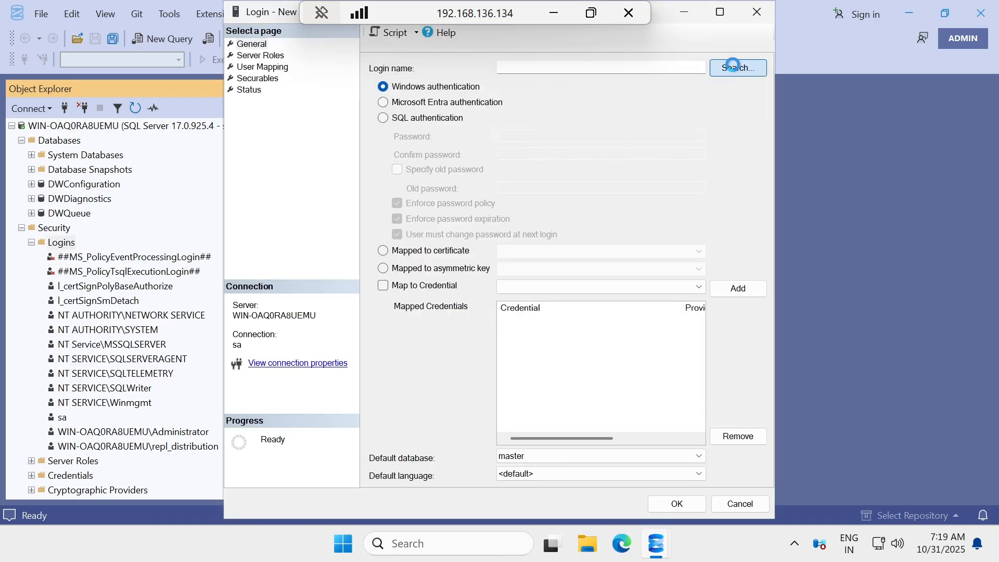
{"action": "left_click", "coordinate": [738, 67]}
{"action": "left_click", "coordinate": [272, 206]}
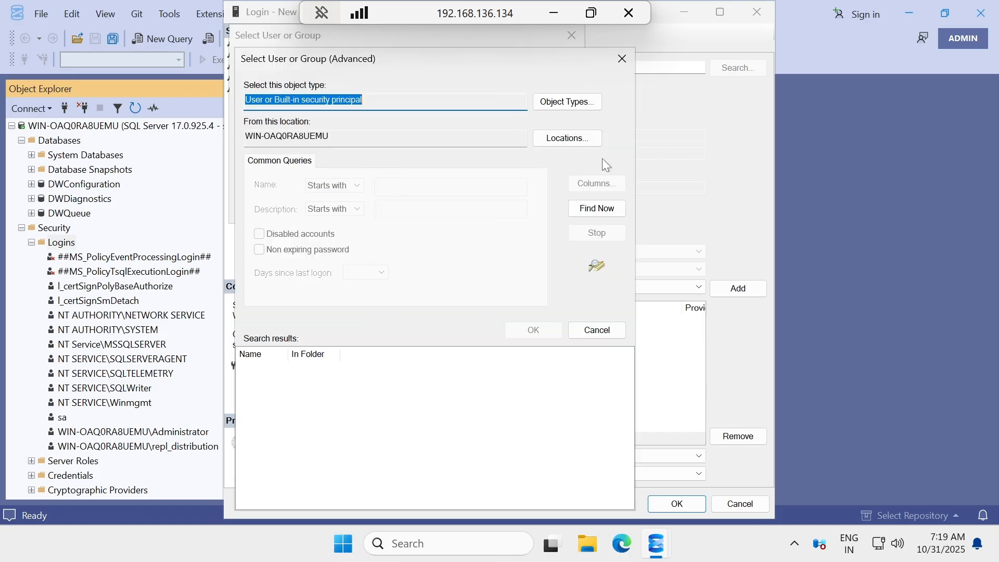
{"action": "left_click", "coordinate": [596, 209]}
{"action": "scroll", "coordinate": [292, 411], "scroll_direction": "down", "scroll_amount": 5}
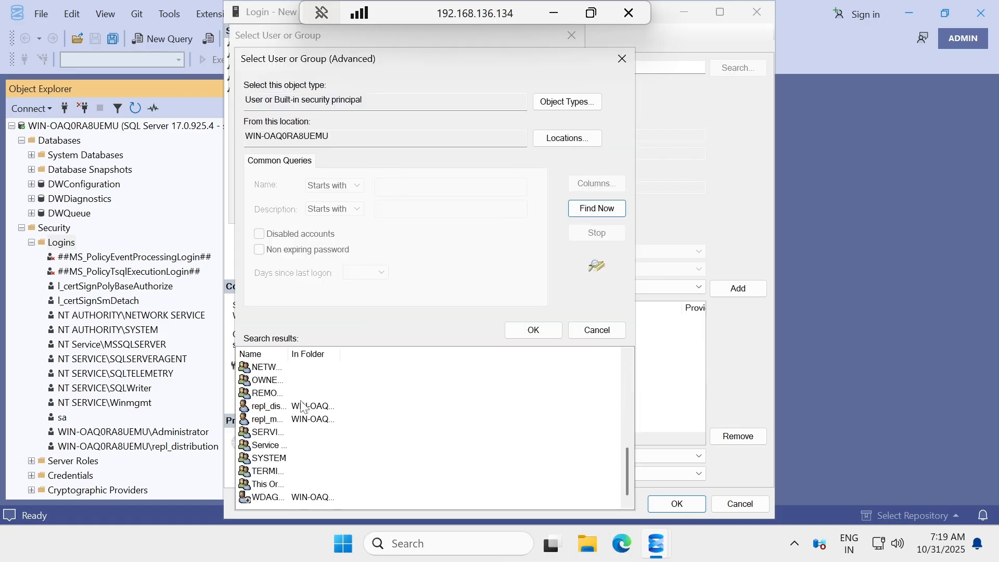
{"action": "left_click", "coordinate": [274, 420]}
{"action": "left_click", "coordinate": [533, 330]}
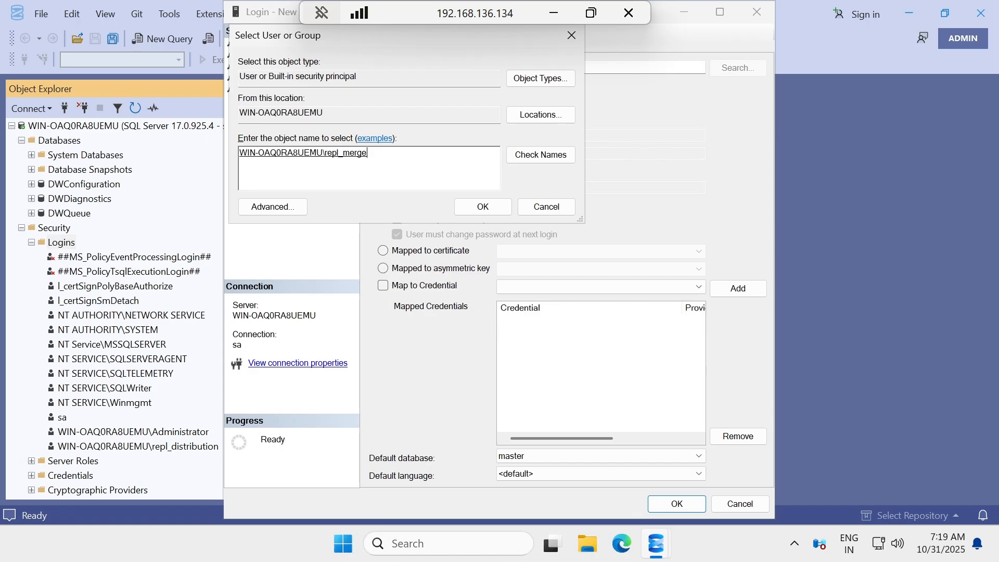
{"action": "left_click", "coordinate": [472, 213]}
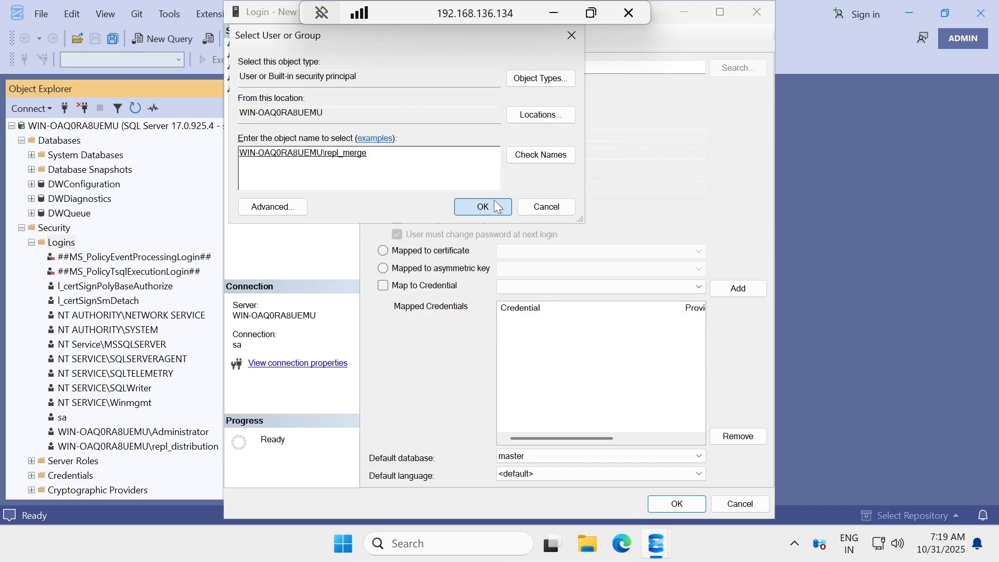
Map the repl_merge login to CHIRAG_Rep as db_owner and create it.
{"action": "left_click", "coordinate": [261, 68]}
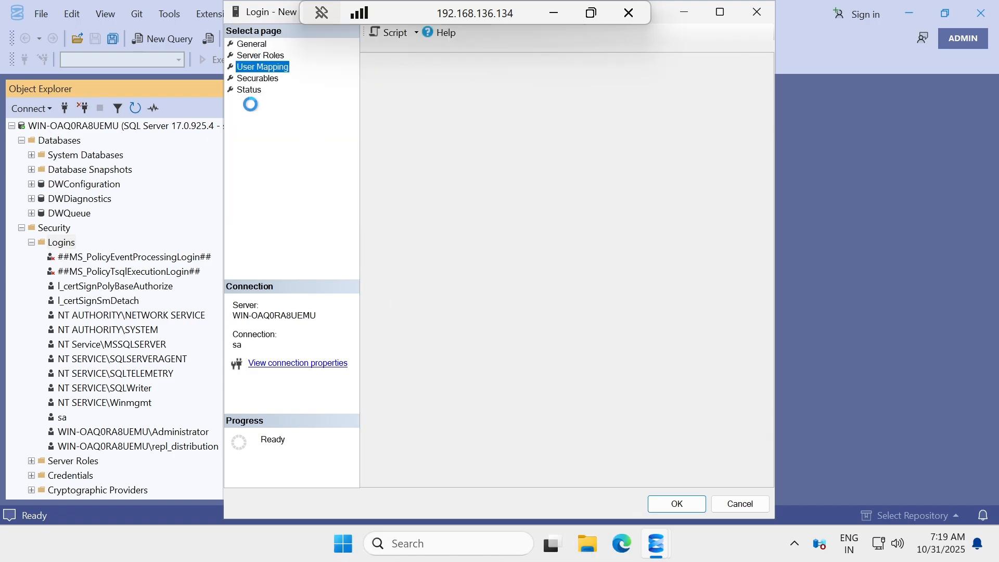
{"action": "left_click", "coordinate": [381, 96]}
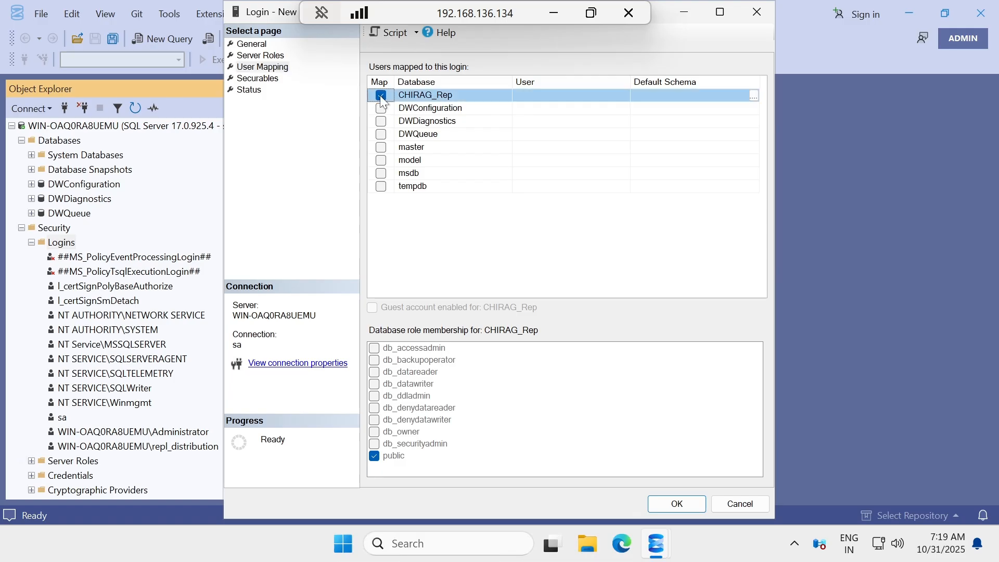
{"action": "left_click", "coordinate": [374, 432]}
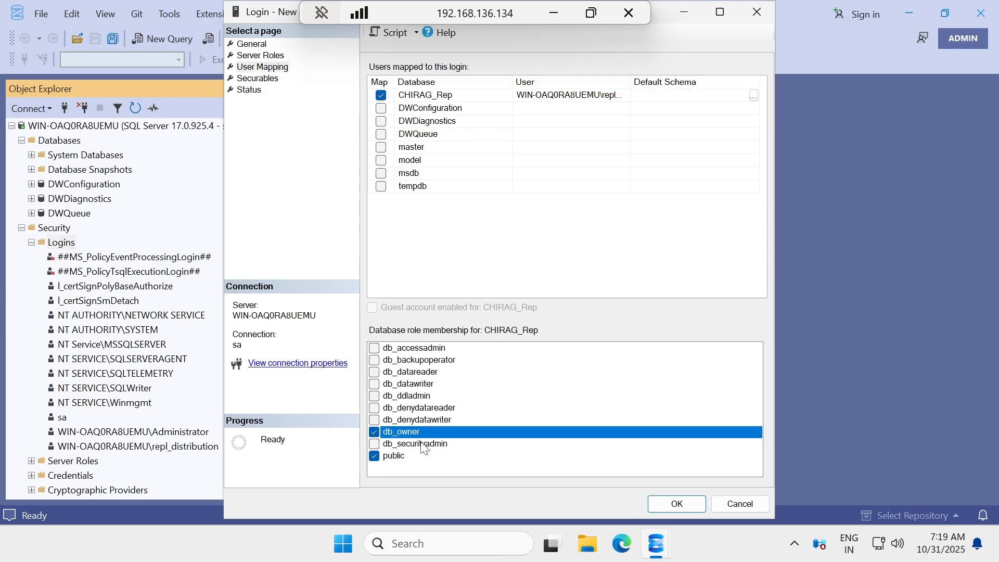
{"action": "left_click", "coordinate": [682, 503]}
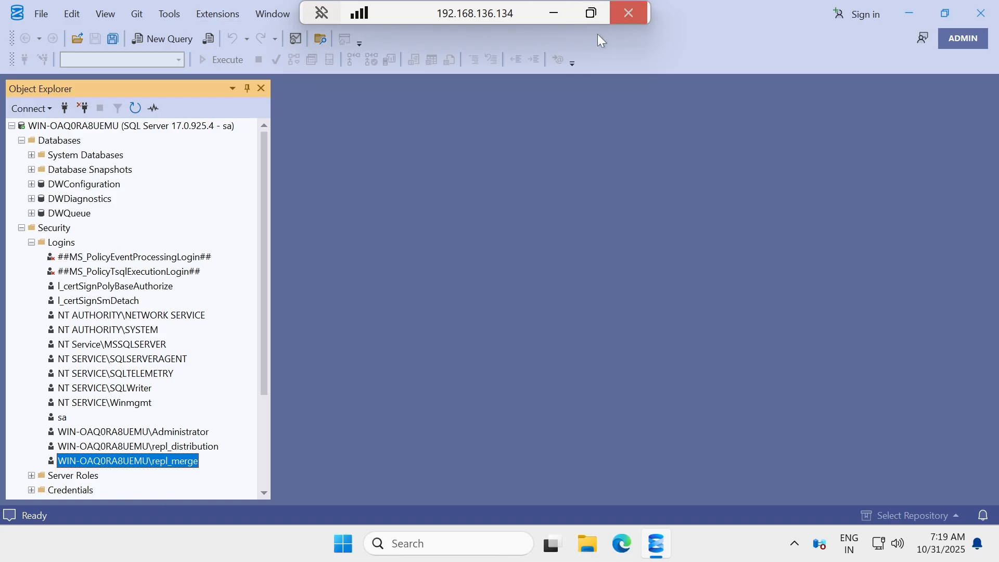
Refresh Databases, expand CHIRAG_Rep's still-empty Tables folder, then minimize the remote session.
{"action": "left_click", "coordinate": [46, 141]}
{"action": "right_click", "coordinate": [54, 140]}
{"action": "left_click", "coordinate": [64, 315]}
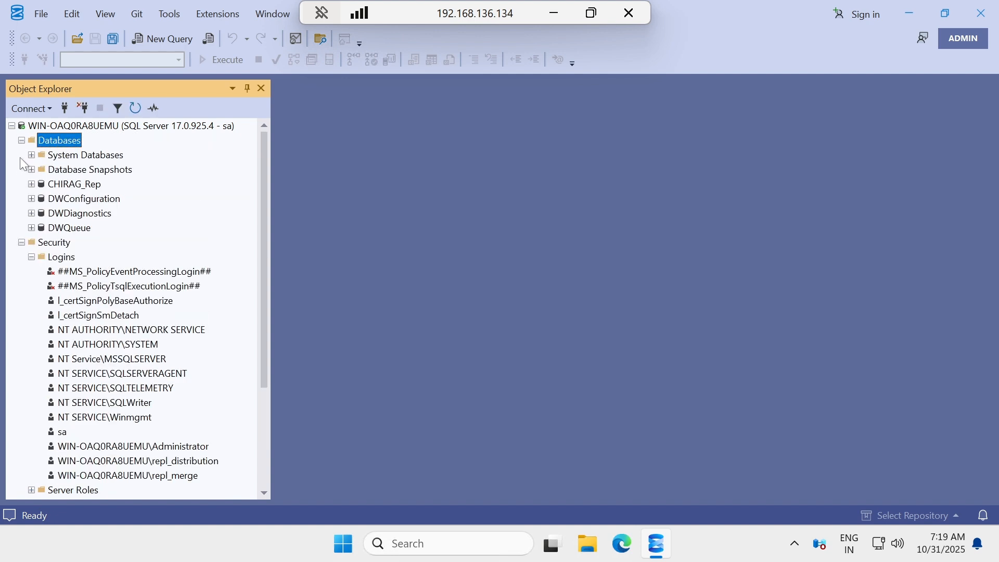
{"action": "left_click", "coordinate": [21, 242]}
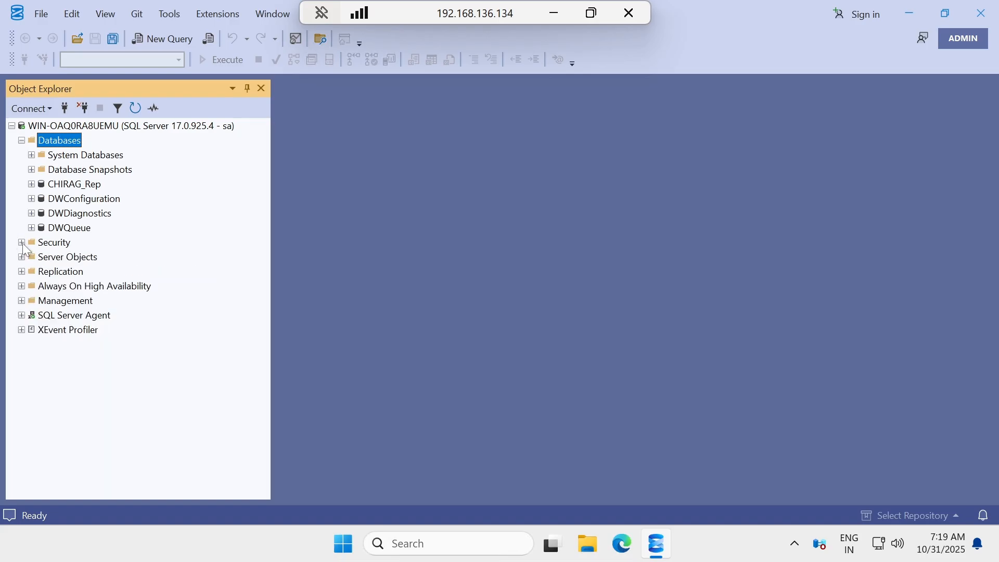
{"action": "left_click", "coordinate": [30, 185]}
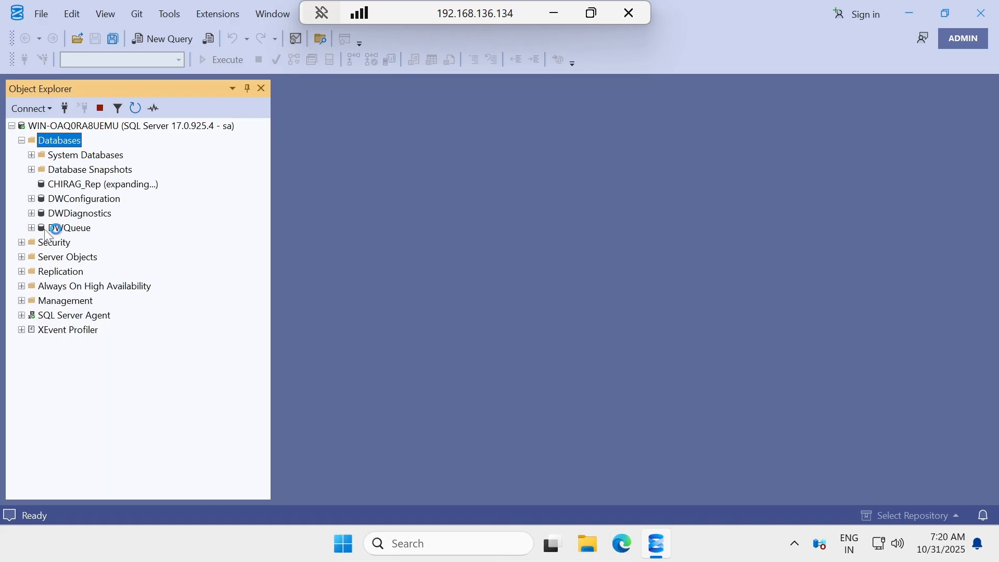
{"action": "left_click", "coordinate": [41, 214]}
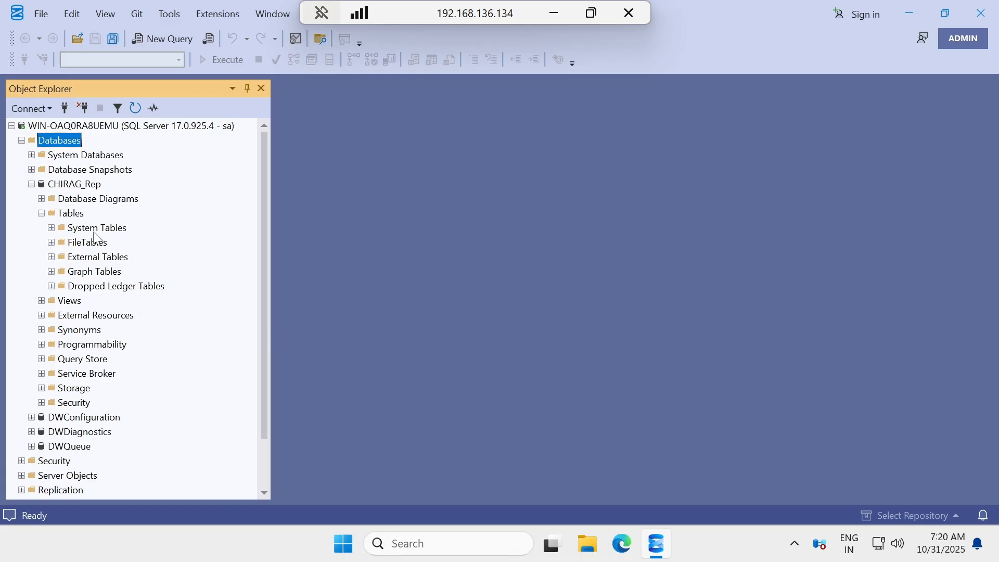
{"action": "left_click", "coordinate": [554, 13]}
On the .133 publisher, advance the subscription wizard to Merge Agent Security and open the subscriber's options.
{"action": "mouse_move", "coordinate": [661, 543]}
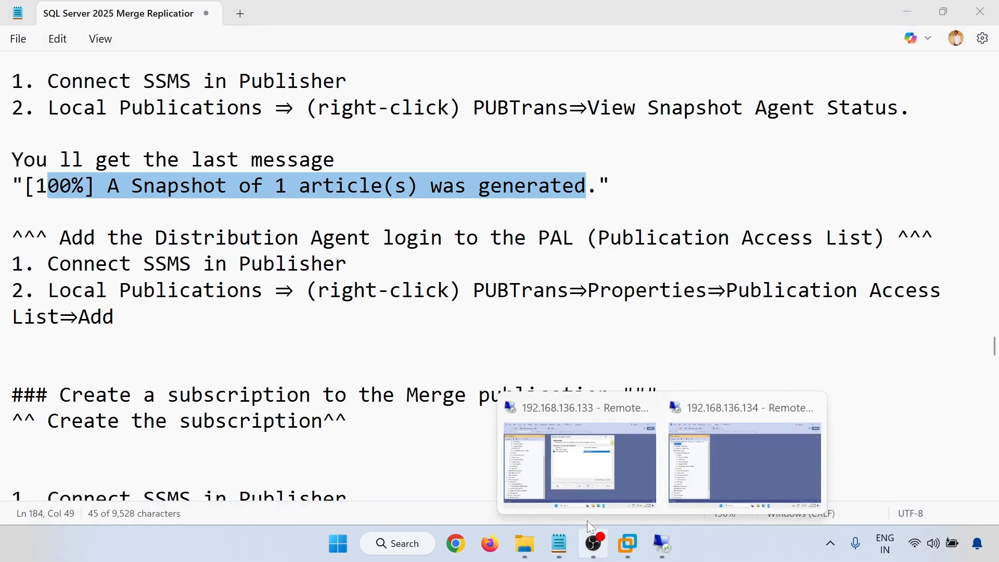
{"action": "left_click", "coordinate": [573, 458]}
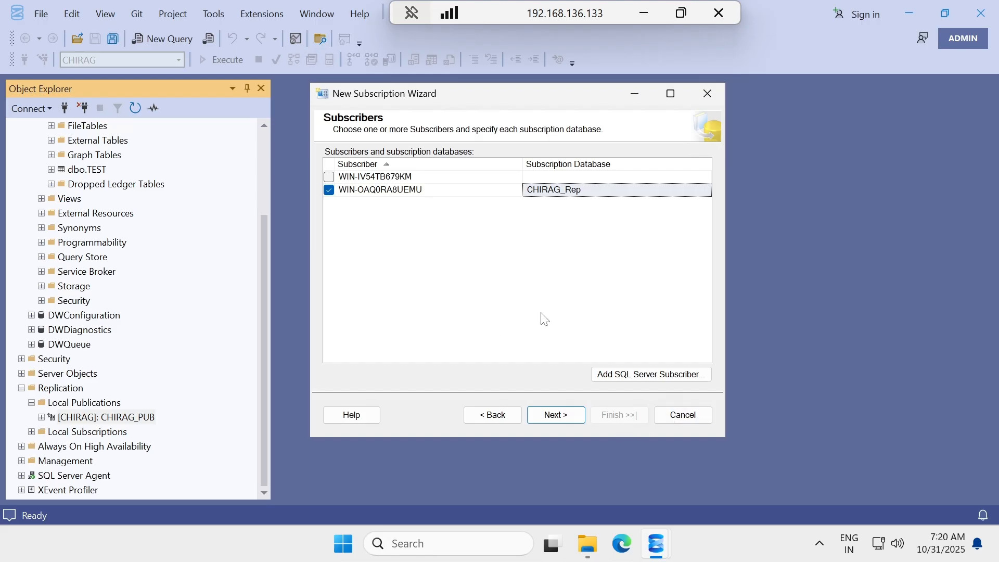
{"action": "left_click", "coordinate": [540, 419]}
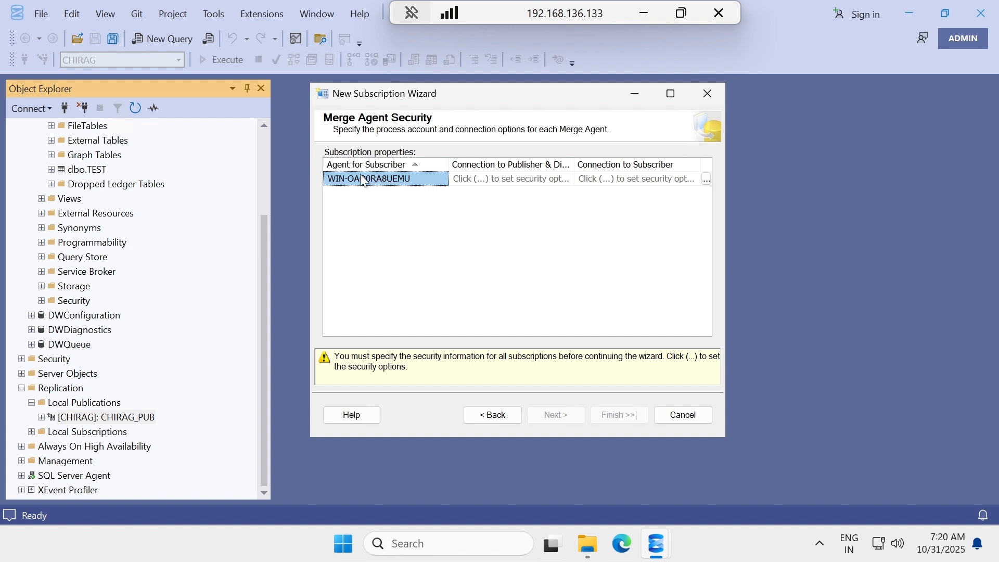
{"action": "left_click", "coordinate": [706, 179]}
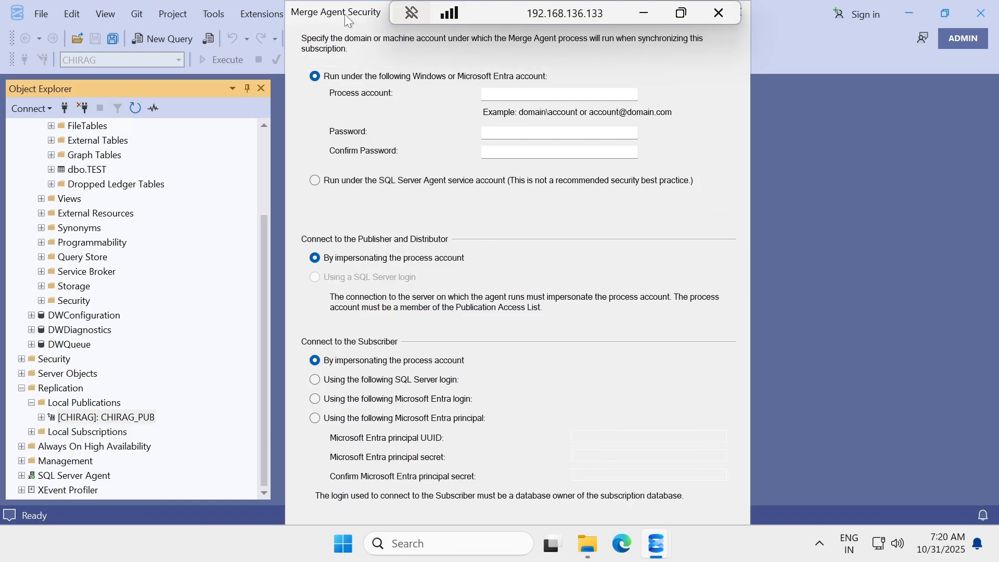
Put the publisher's repl_merge login into rename mode to grab its name, then return to the agent settings.
{"action": "scroll", "coordinate": [92, 398], "scroll_direction": "up", "scroll_amount": 3}
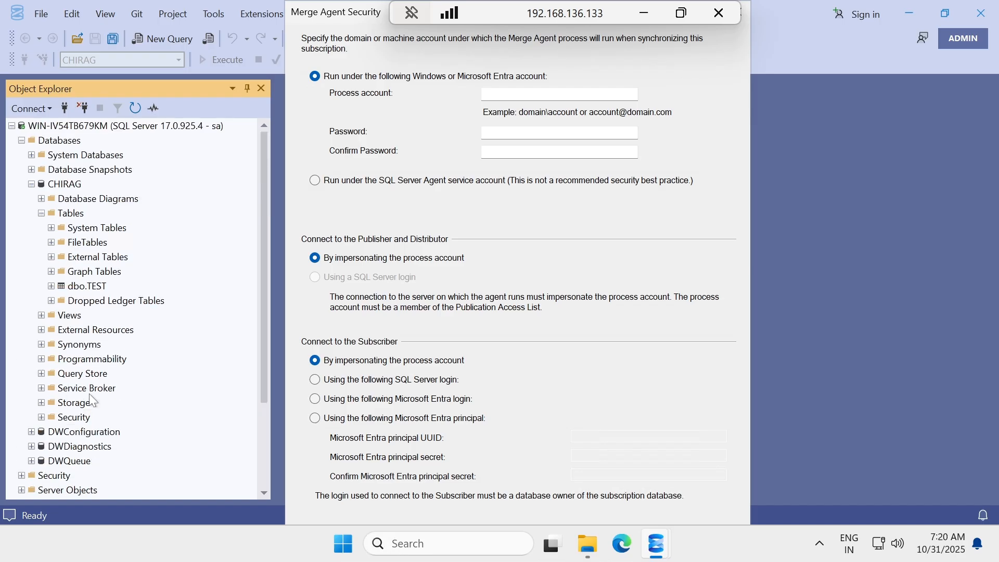
{"action": "scroll", "coordinate": [92, 364], "scroll_direction": "down", "scroll_amount": 3}
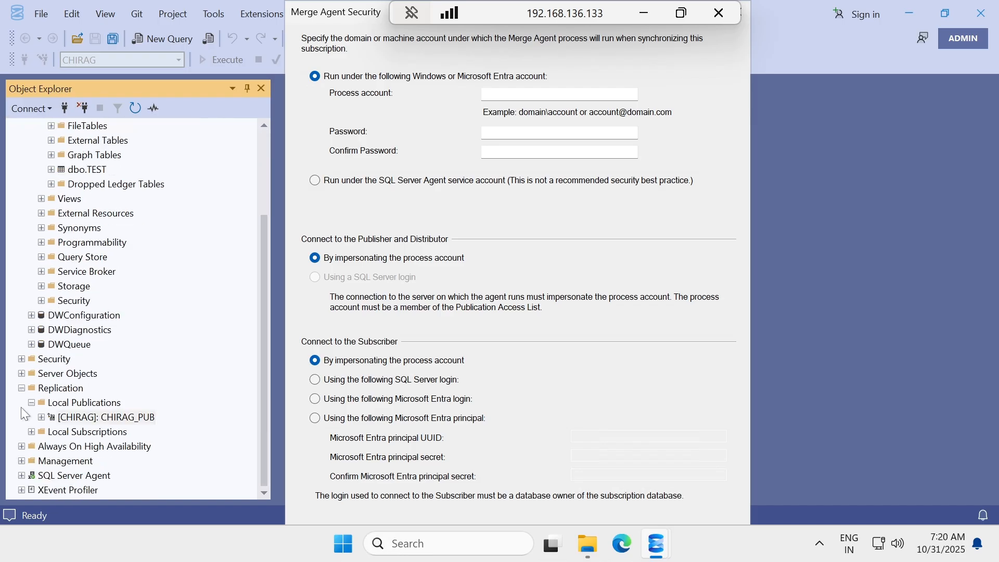
{"action": "left_click", "coordinate": [21, 359]}
{"action": "scroll", "coordinate": [56, 271], "scroll_direction": "down", "scroll_amount": 2}
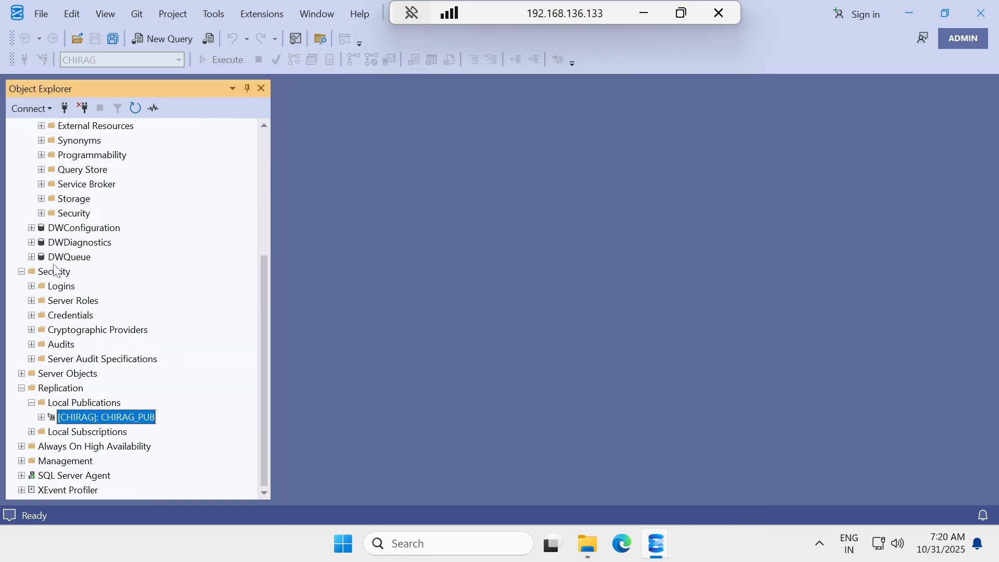
{"action": "left_click", "coordinate": [32, 287]}
{"action": "scroll", "coordinate": [57, 359], "scroll_direction": "down", "scroll_amount": 5}
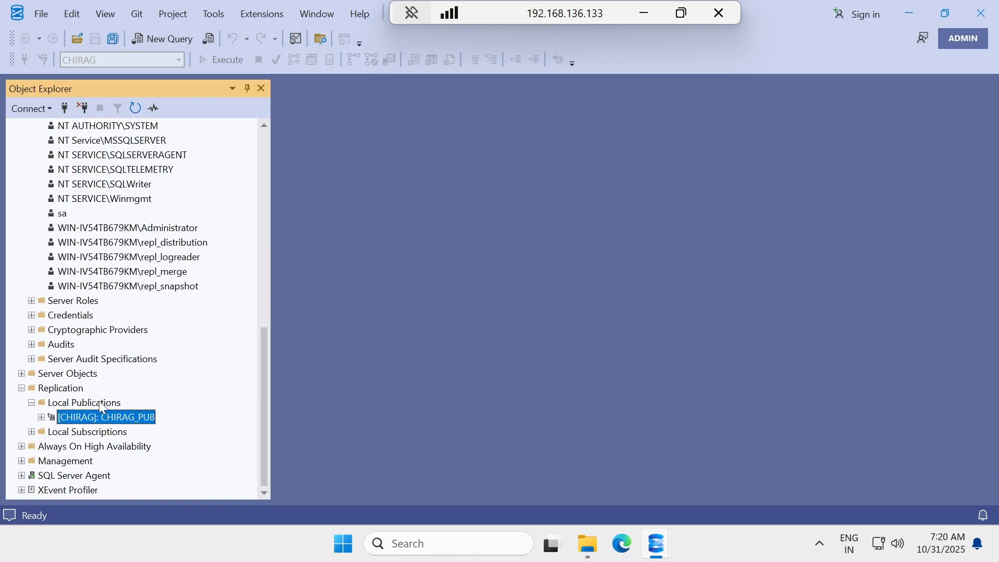
{"action": "left_click", "coordinate": [151, 271]}
{"action": "right_click", "coordinate": [150, 272]}
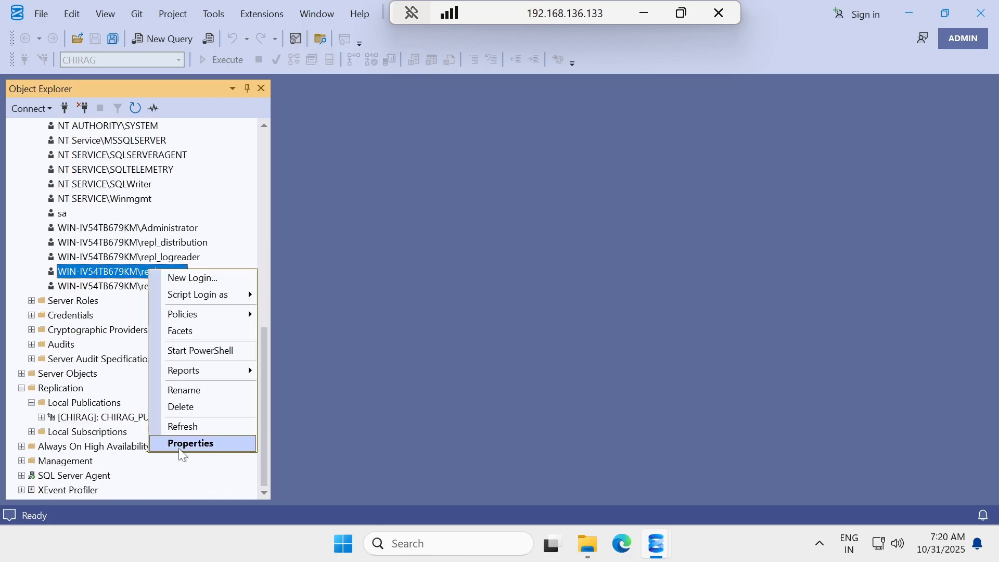
{"action": "left_click", "coordinate": [184, 389]}
{"action": "key", "text": "ctrl+c"}
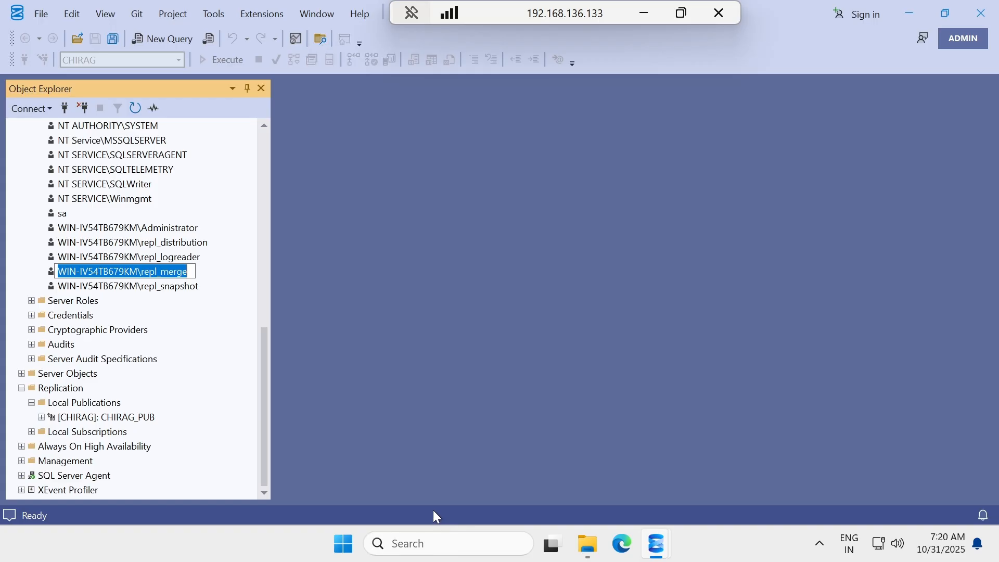
{"action": "mouse_move", "coordinate": [656, 543]}
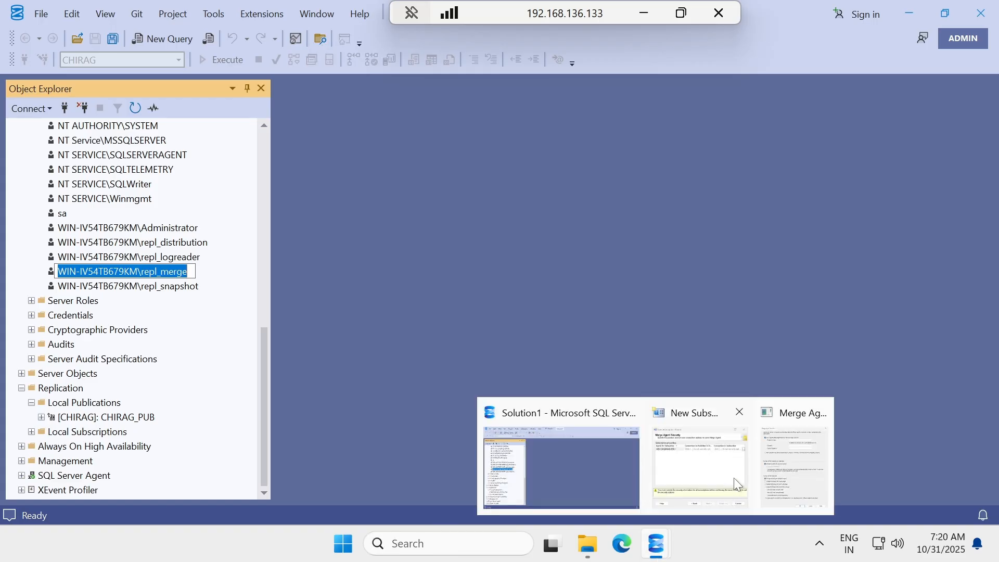
{"action": "left_click", "coordinate": [810, 476]}
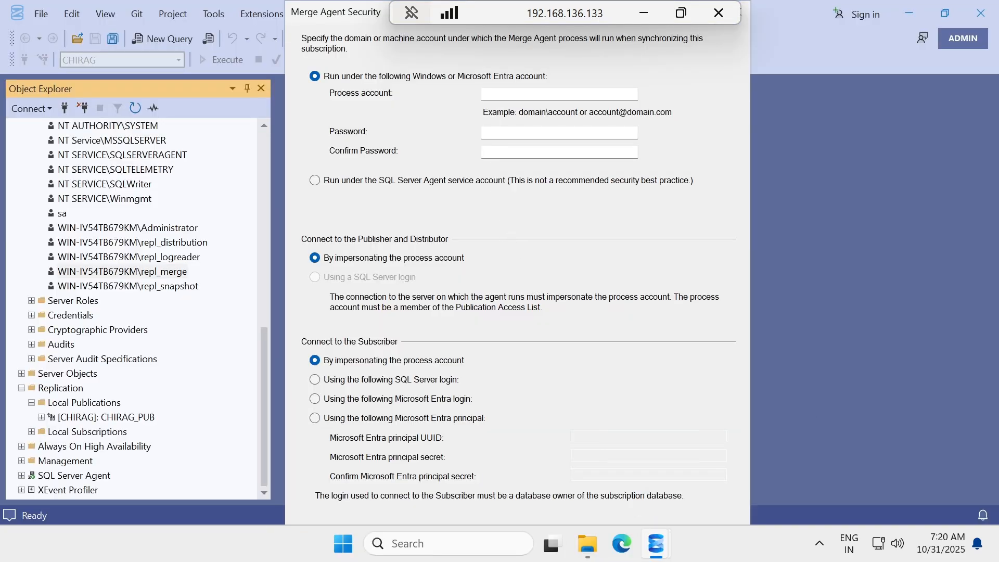
Set the Merge Agent process account to WIN-IV54TB679KM\repl_merge and enter and confirm its password.
{"action": "key", "text": "ctrl+v"}
{"action": "key", "text": "Tab"}
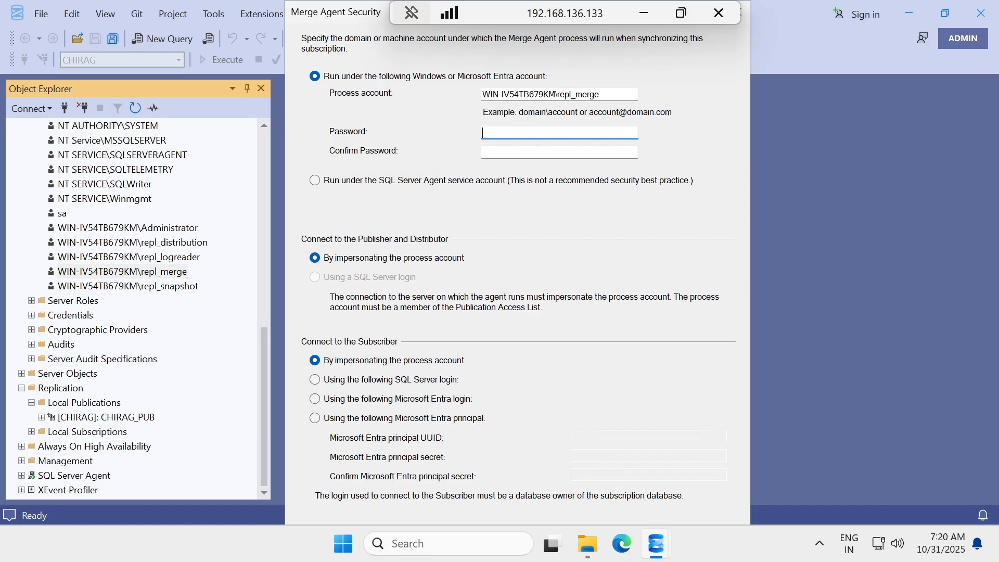
{"action": "type", "text": "*********"}
{"action": "key", "text": "Tab"}
{"action": "type", "text": "*****"}
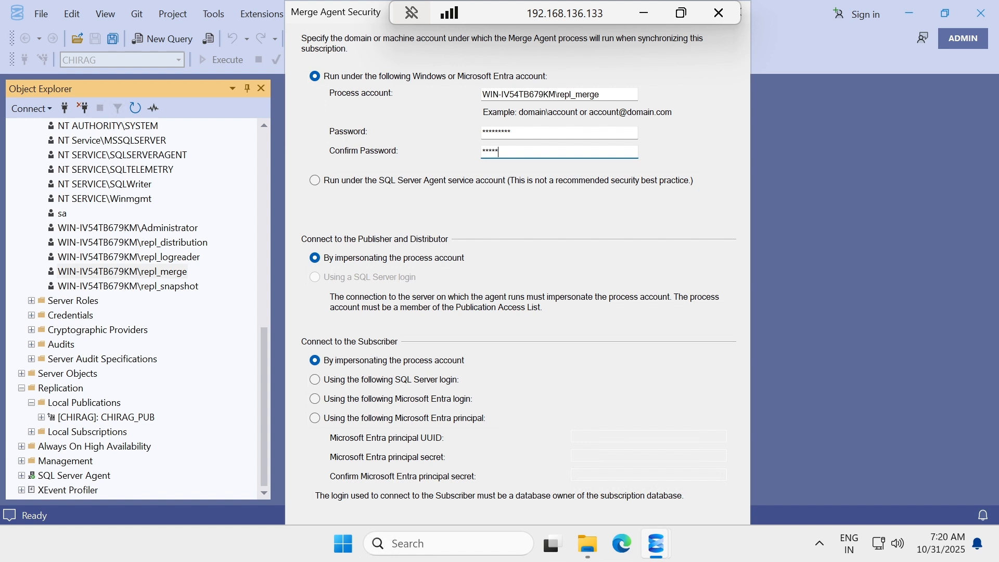
{"action": "type", "text": "****"}
Reposition the agent security window on screen, then minimize the remote session.
{"action": "left_click_drag", "start_coordinate": [349, 17], "coordinate": [392, 108]}
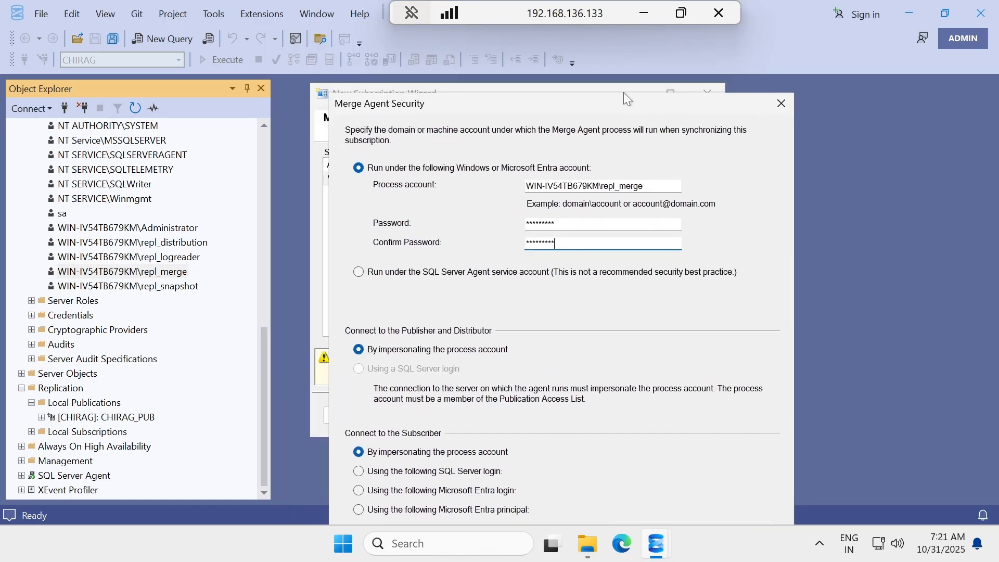
{"action": "left_click_drag", "start_coordinate": [624, 93], "coordinate": [598, 2]}
{"action": "left_click_drag", "start_coordinate": [361, 13], "coordinate": [394, 46]}
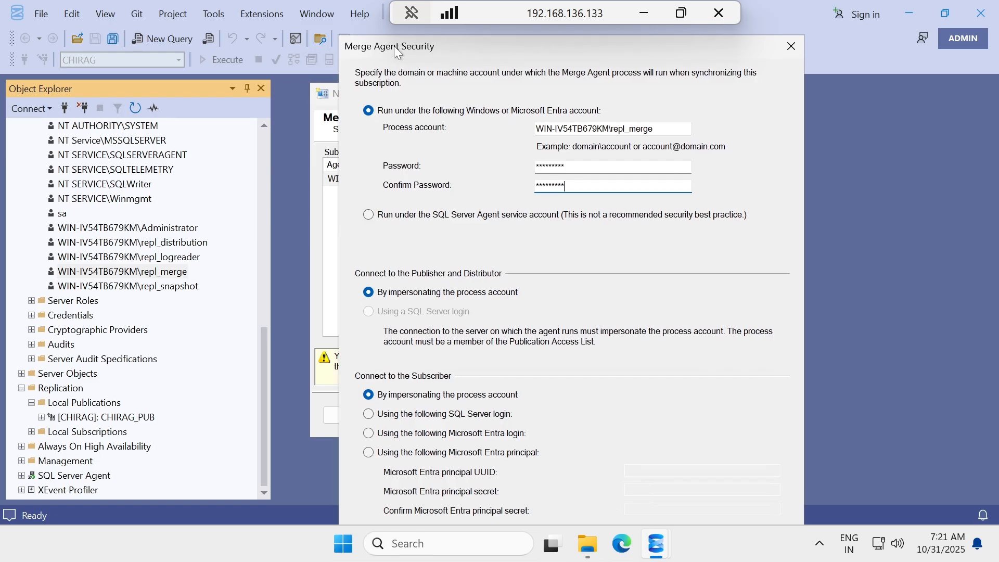
{"action": "left_click", "coordinate": [644, 12]}
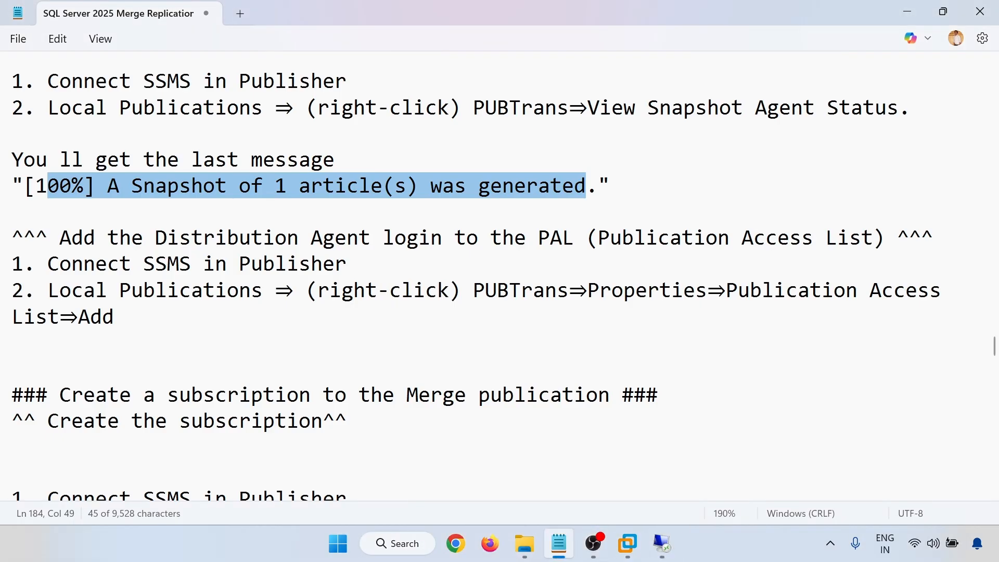
Set the local display resolution to 1920 × 1200 via Display settings, then maximize the remote session.
{"action": "left_click", "coordinate": [559, 543]}
{"action": "right_click", "coordinate": [563, 379]}
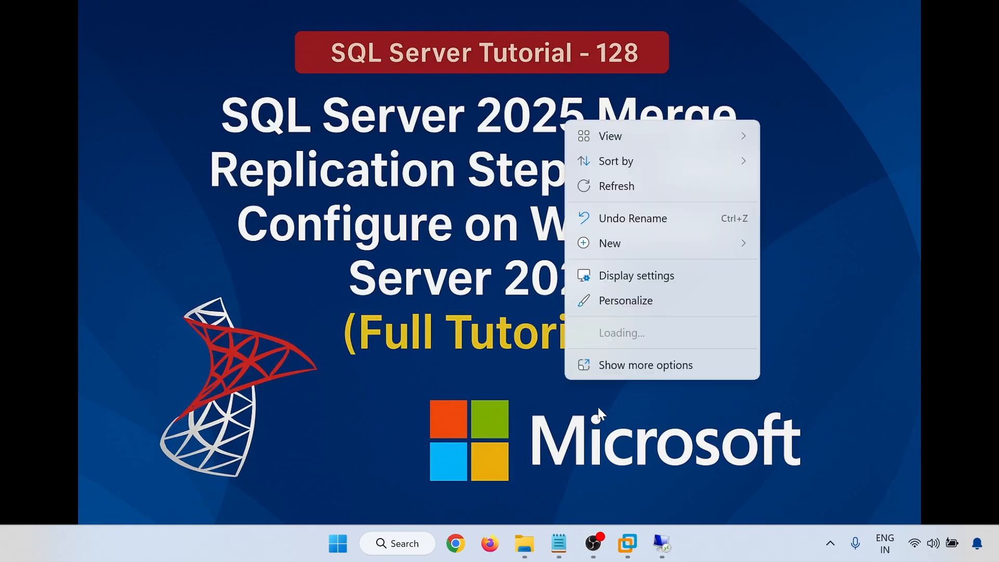
{"action": "left_click", "coordinate": [622, 276]}
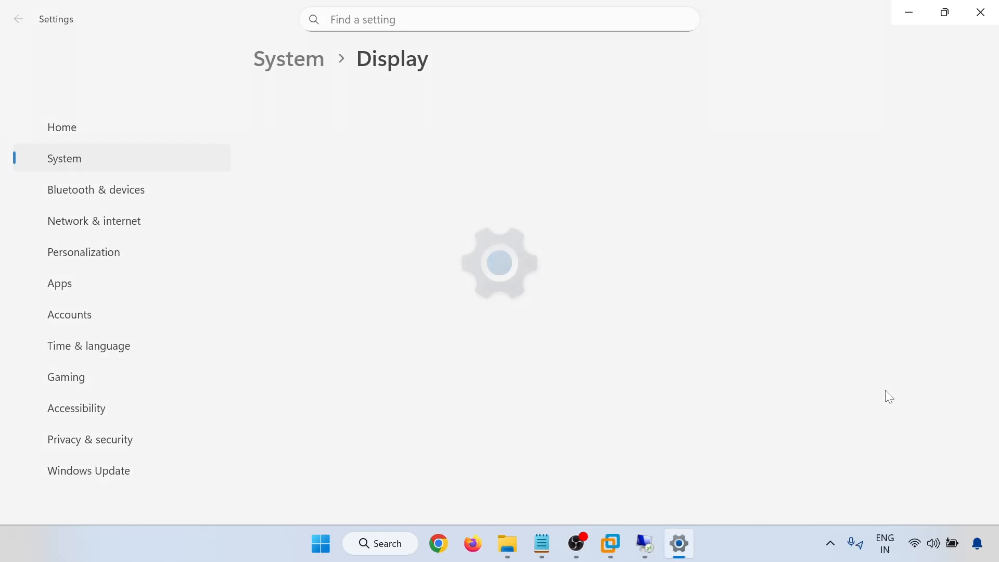
{"action": "left_click", "coordinate": [897, 464]}
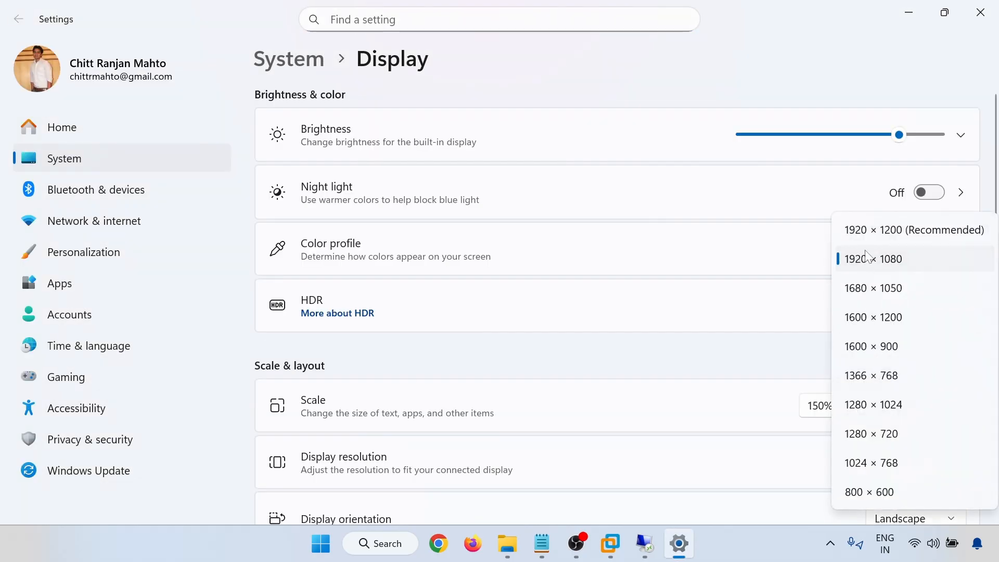
{"action": "left_click", "coordinate": [867, 229]}
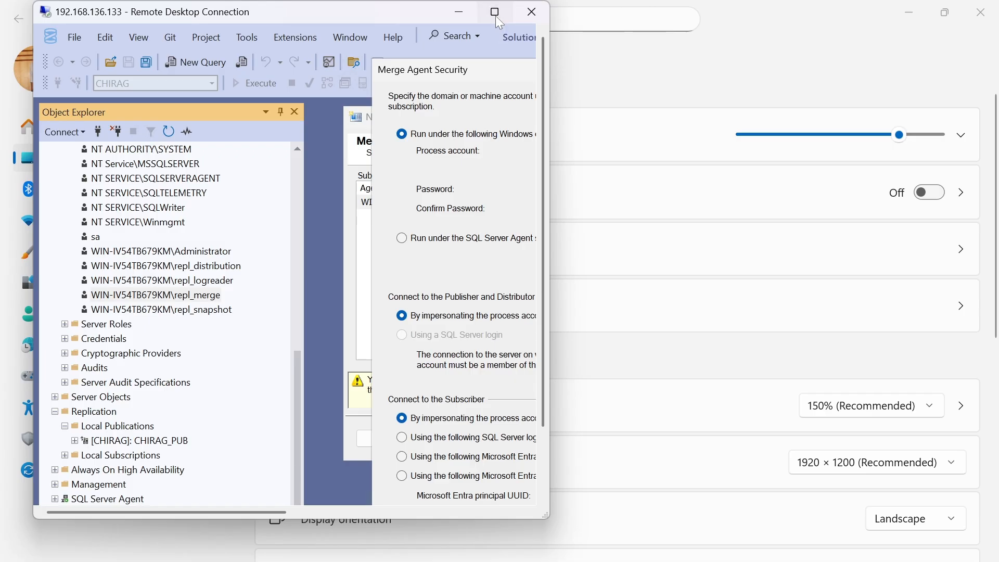
{"action": "left_click", "coordinate": [495, 12]}
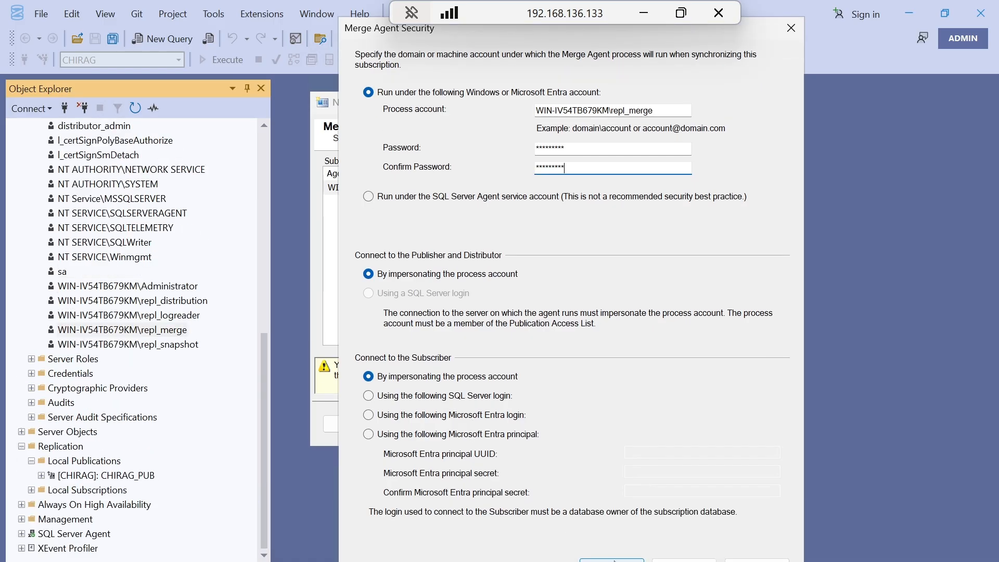
Confirm the Merge Agent and subscriber connection security settings.
{"action": "key", "text": "Return"}
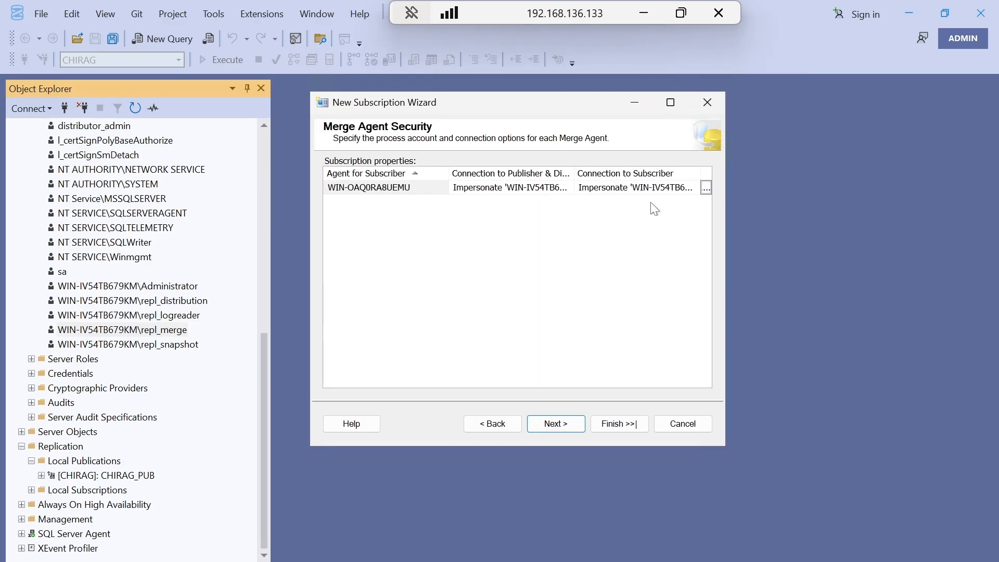
{"action": "left_click", "coordinate": [703, 188]}
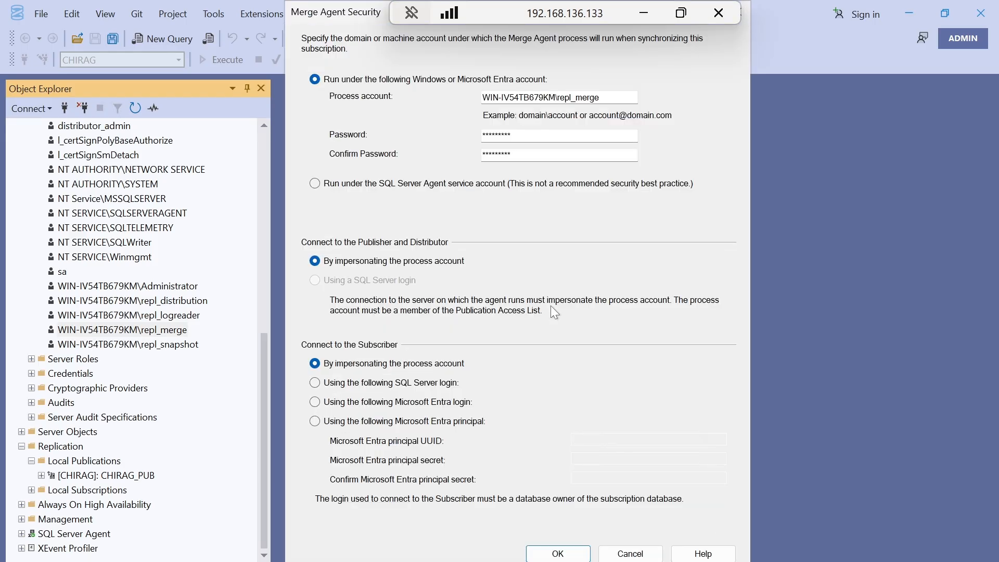
{"action": "left_click", "coordinate": [557, 554]}
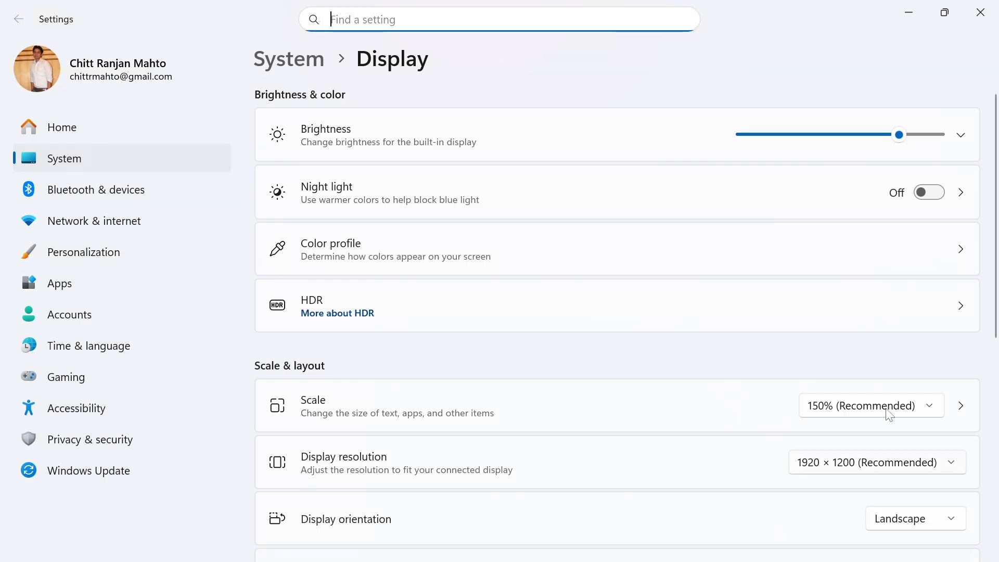
Restore the local display to 1920 × 1080 and return the remote session to full screen.
{"action": "left_click", "coordinate": [868, 465]}
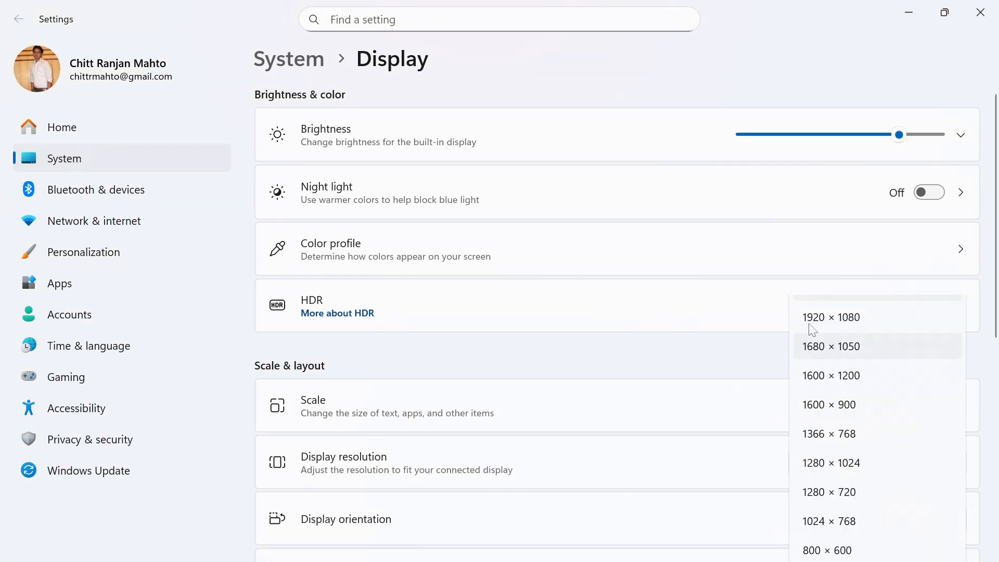
{"action": "left_click", "coordinate": [812, 314]}
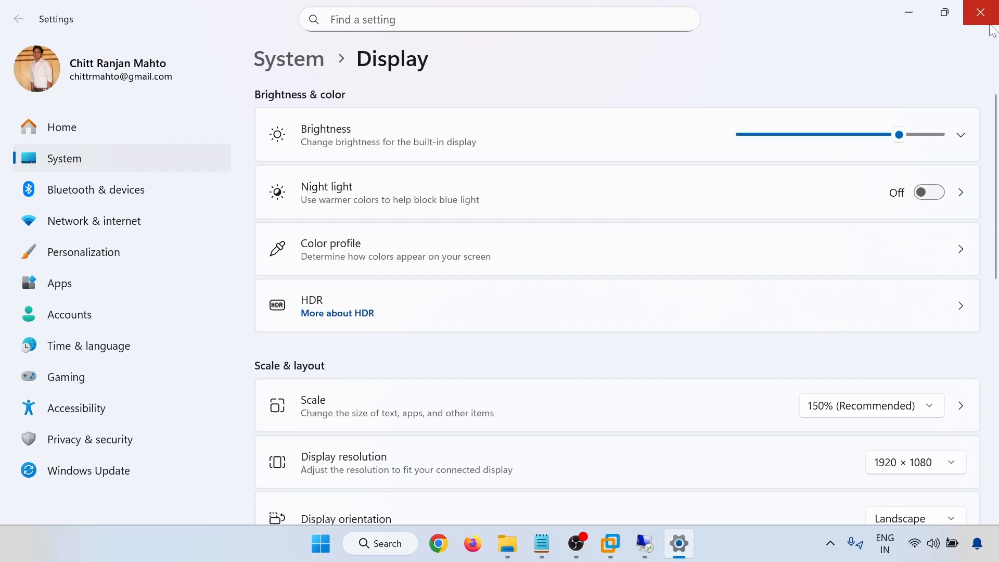
{"action": "left_click", "coordinate": [987, 8]}
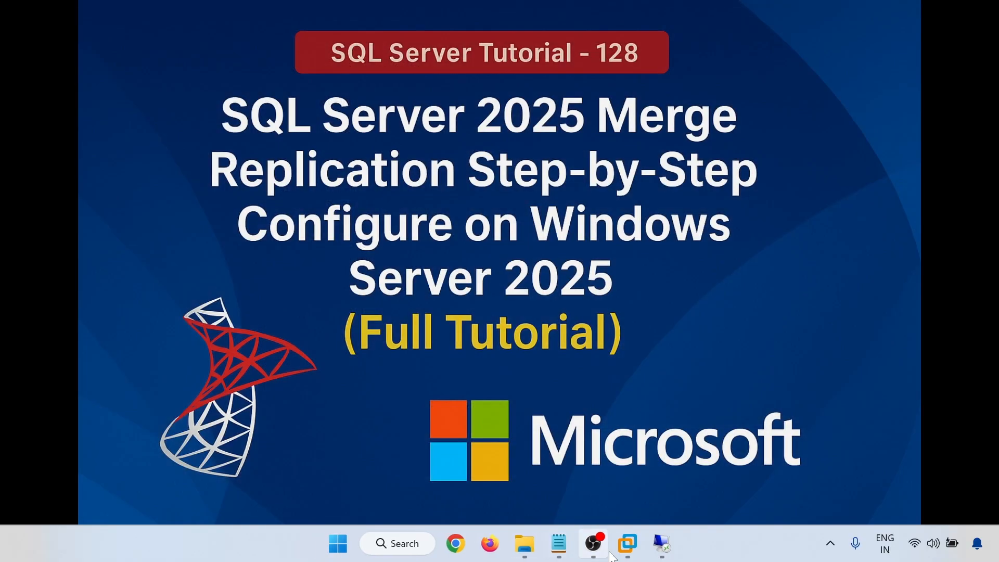
{"action": "mouse_move", "coordinate": [644, 543]}
{"action": "left_click", "coordinate": [593, 468]}
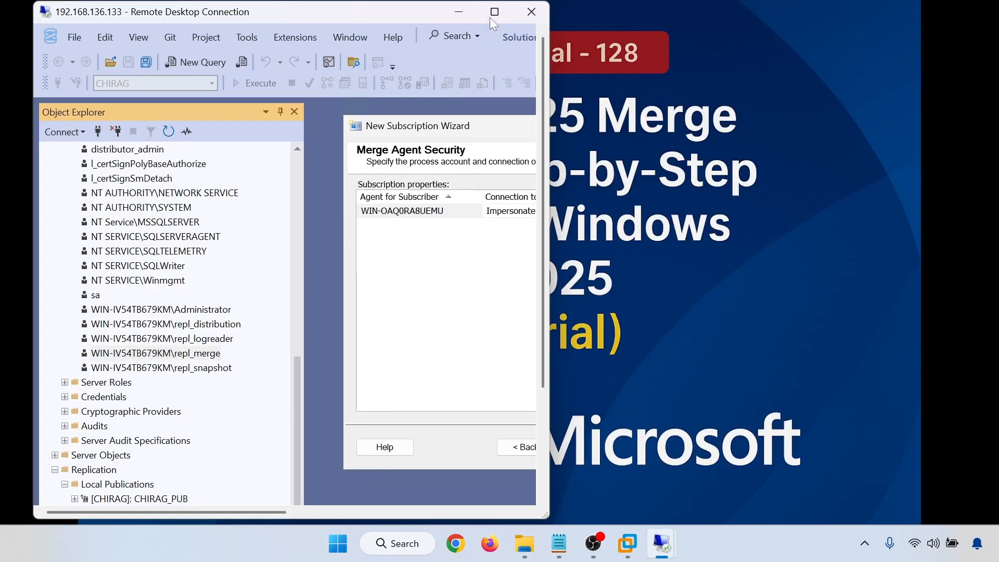
{"action": "left_click", "coordinate": [491, 13]}
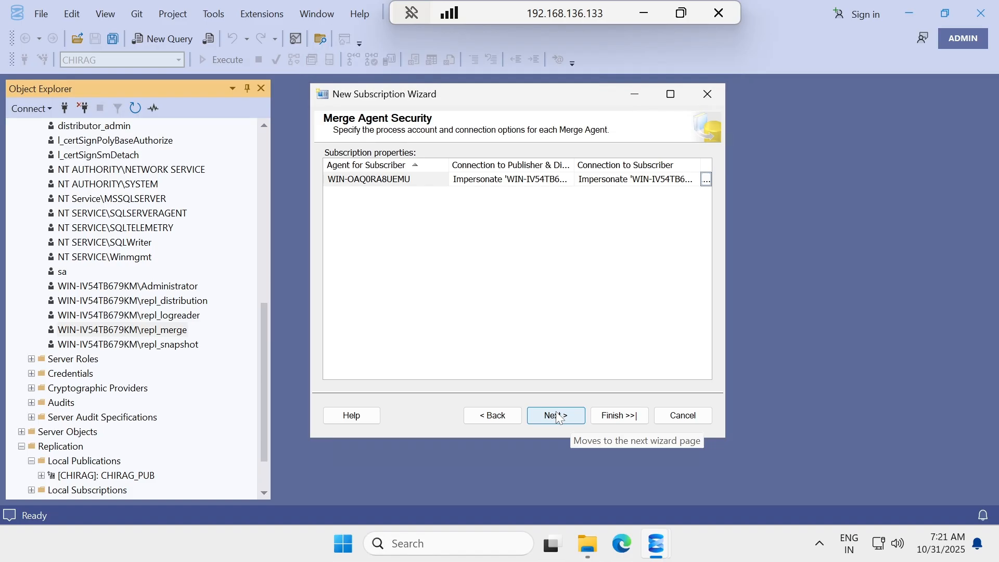
Advance through Schedule, Initialize, Subscription Type and Wizard Actions pages and finish creating the subscription.
{"action": "left_click", "coordinate": [559, 416]}
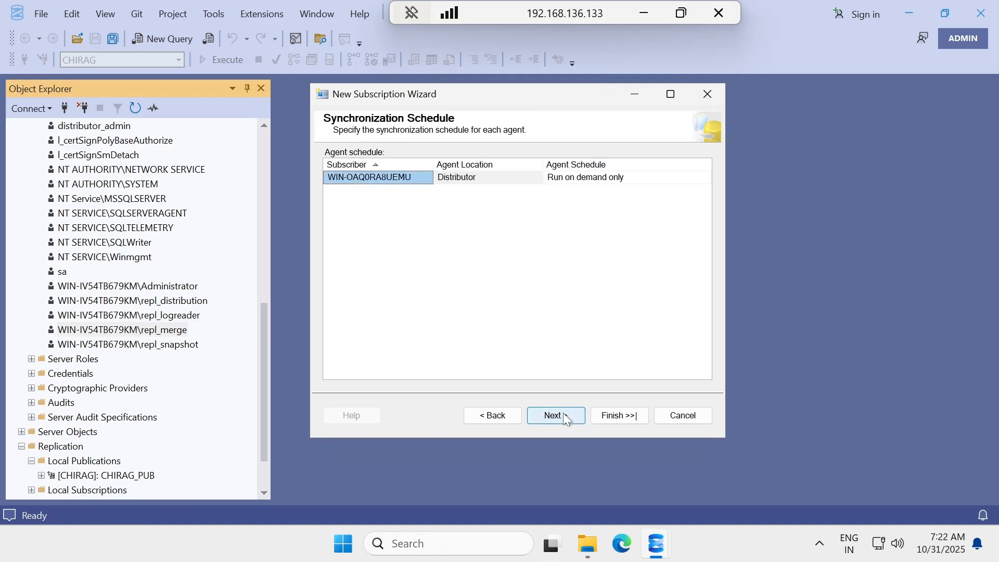
{"action": "left_click", "coordinate": [562, 415]}
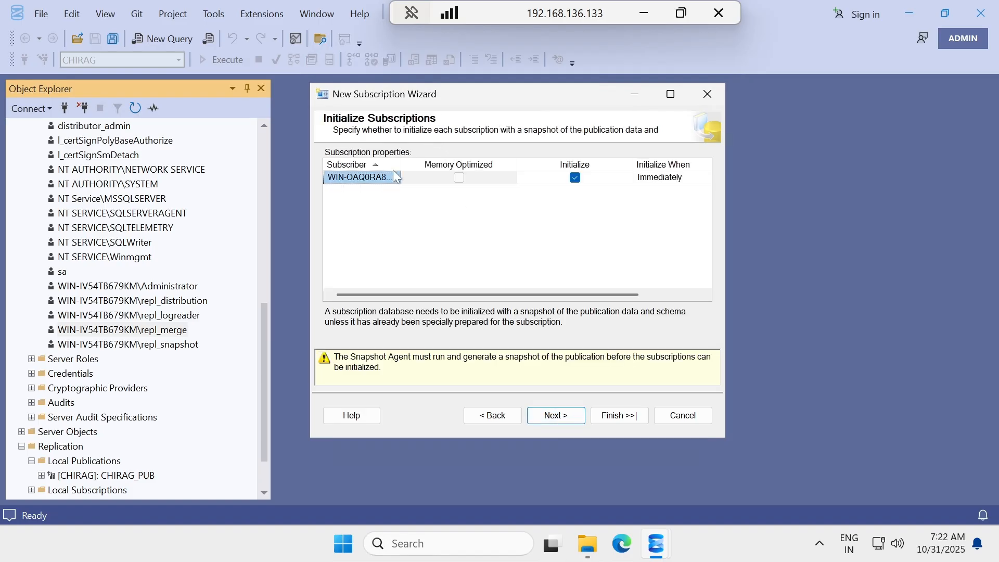
{"action": "left_click", "coordinate": [567, 416]}
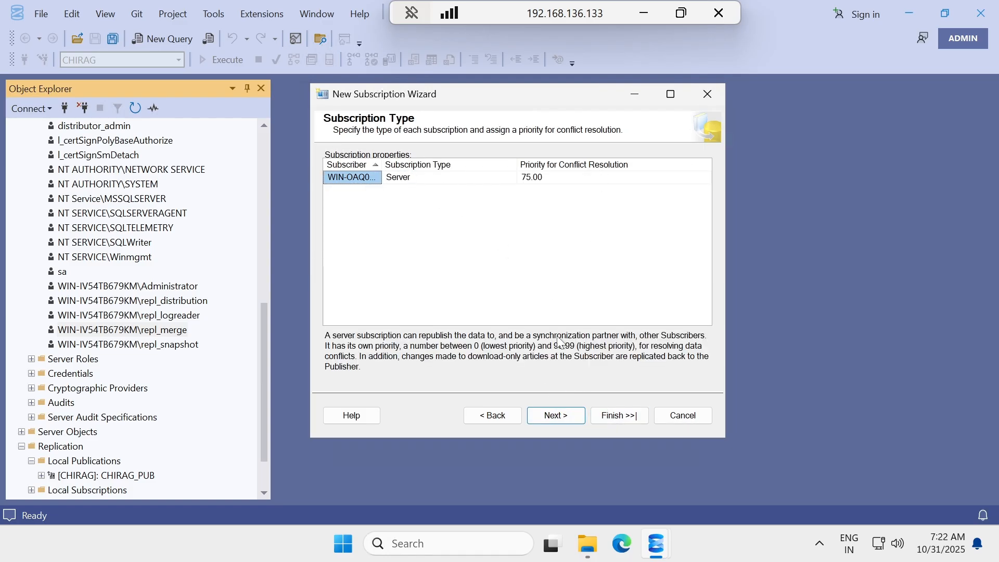
{"action": "left_click", "coordinate": [565, 416]}
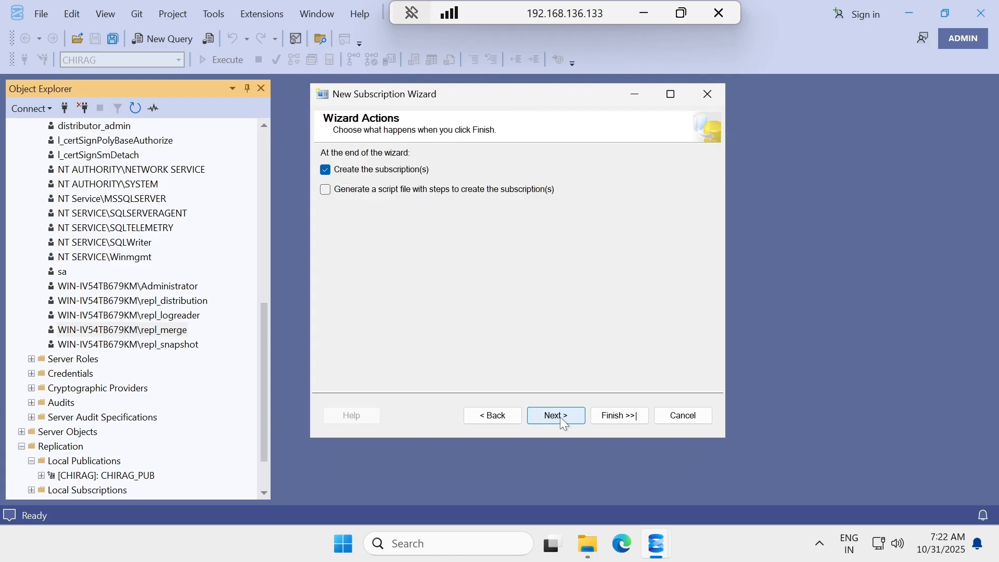
{"action": "left_click", "coordinate": [552, 416]}
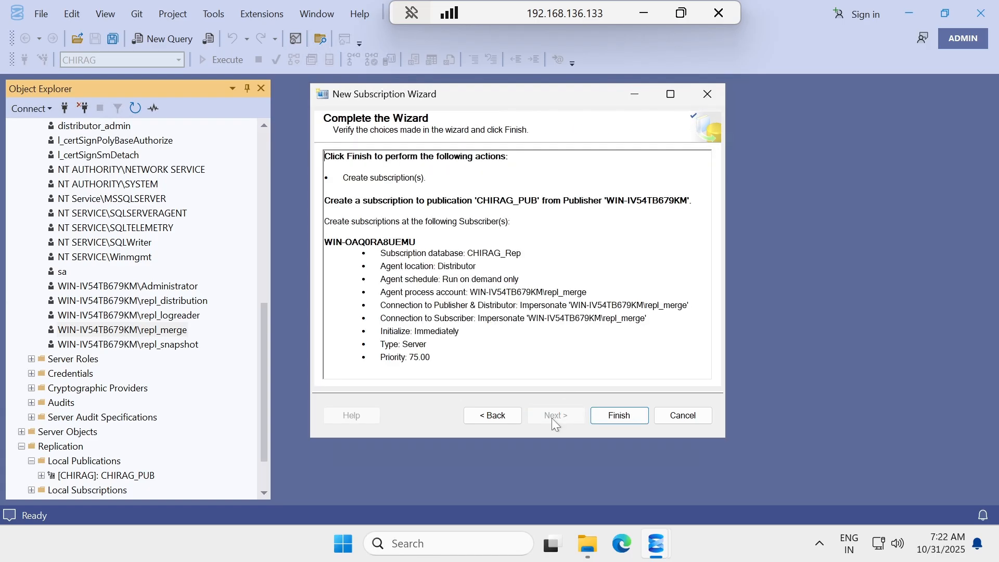
{"action": "left_click", "coordinate": [607, 415]}
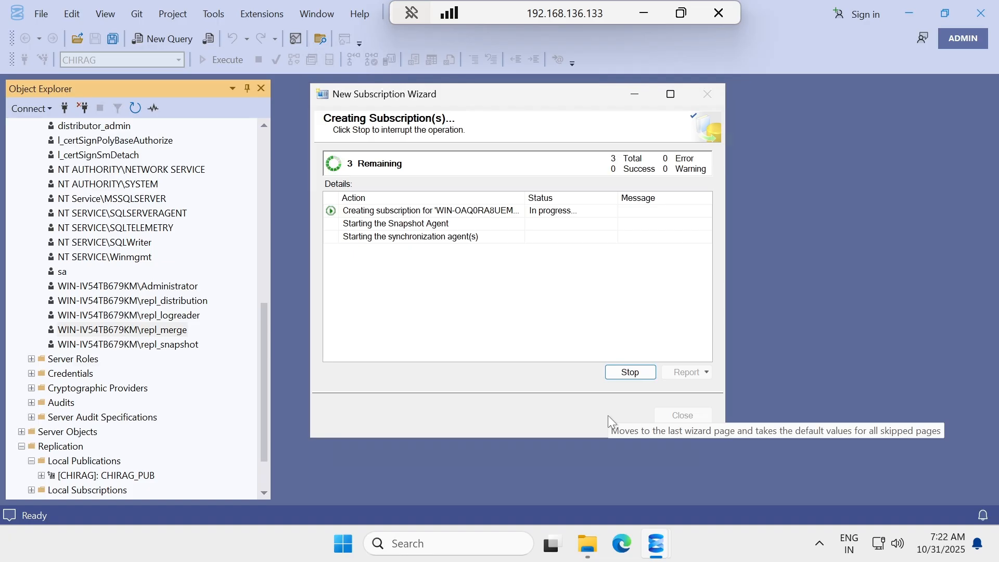
{"action": "left_click_drag", "start_coordinate": [525, 198], "coordinate": [565, 204]}
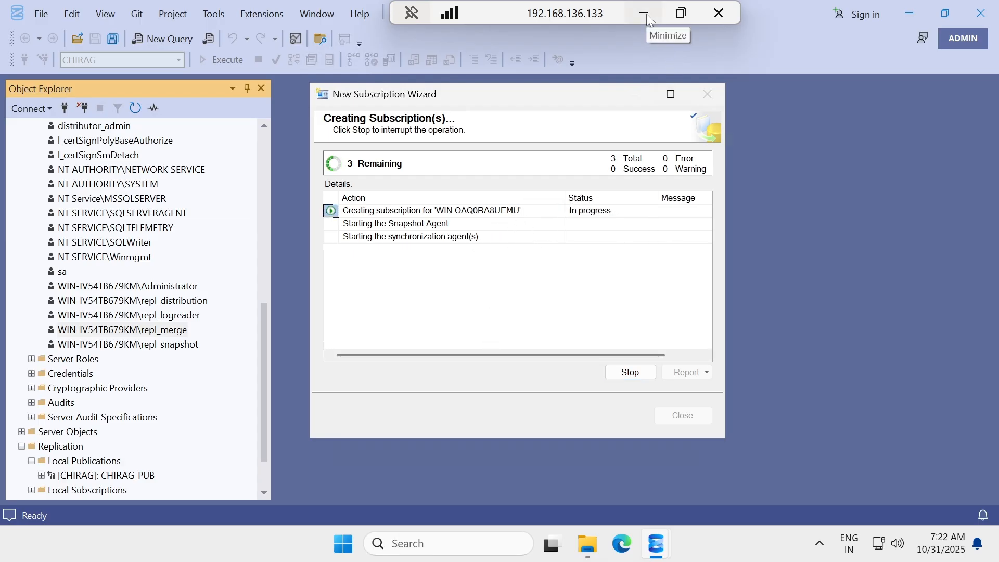
{"action": "left_click", "coordinate": [603, 544]}
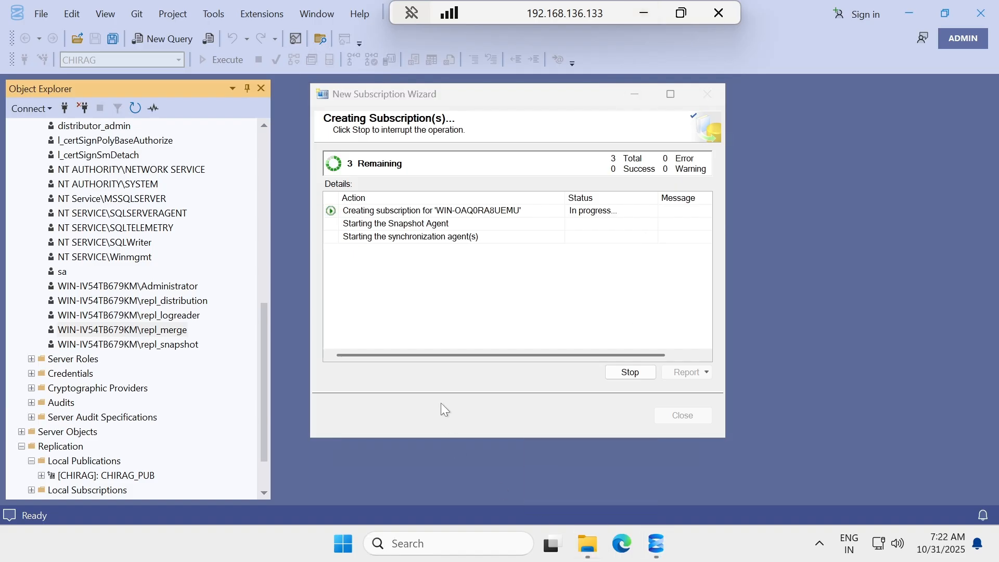
Refresh the ReplData folder twice to confirm it is still empty, then minimize Explorer.
{"action": "right_click", "coordinate": [405, 274]}
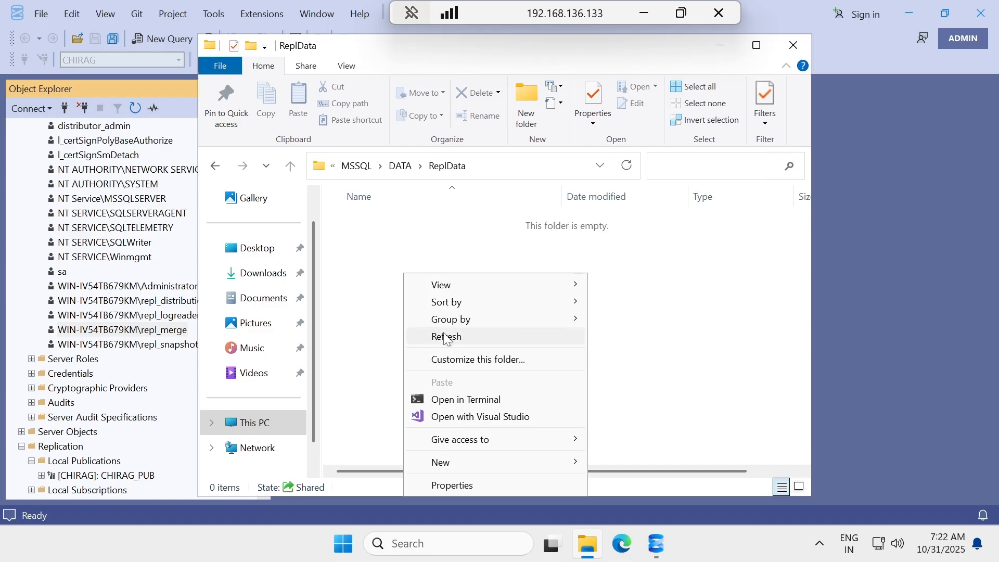
{"action": "left_click", "coordinate": [449, 337]}
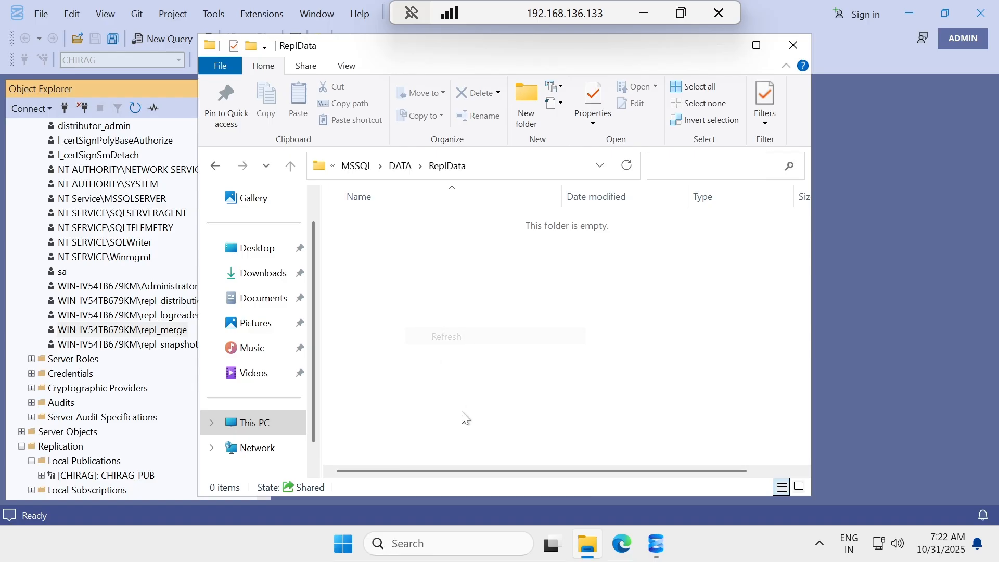
{"action": "right_click", "coordinate": [433, 278]}
{"action": "left_click", "coordinate": [470, 340]}
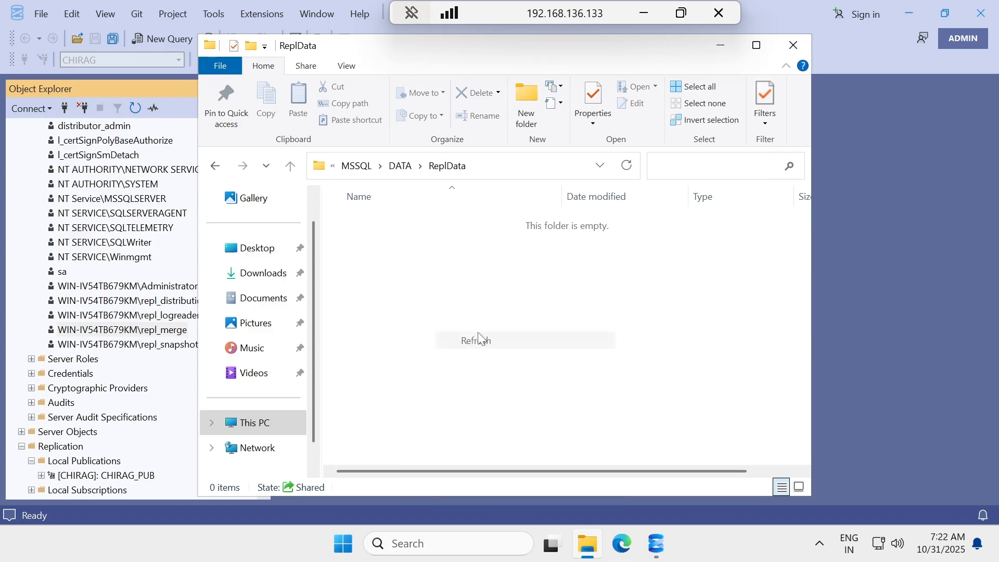
{"action": "left_click", "coordinate": [721, 45]}
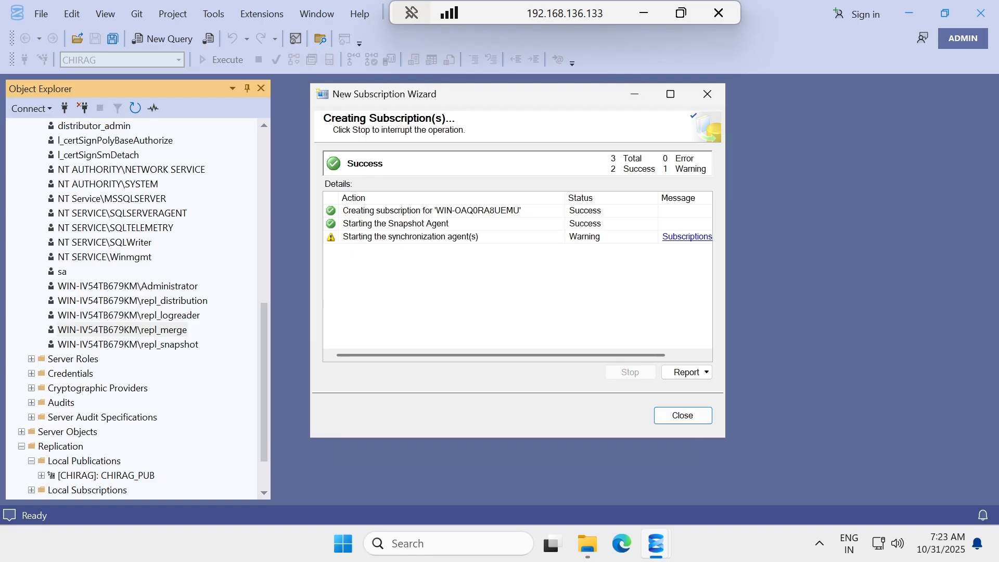
Read and dismiss the snapshot-not-available agent warning, then close the subscription wizard.
{"action": "left_click_drag", "start_coordinate": [464, 354], "coordinate": [597, 353]}
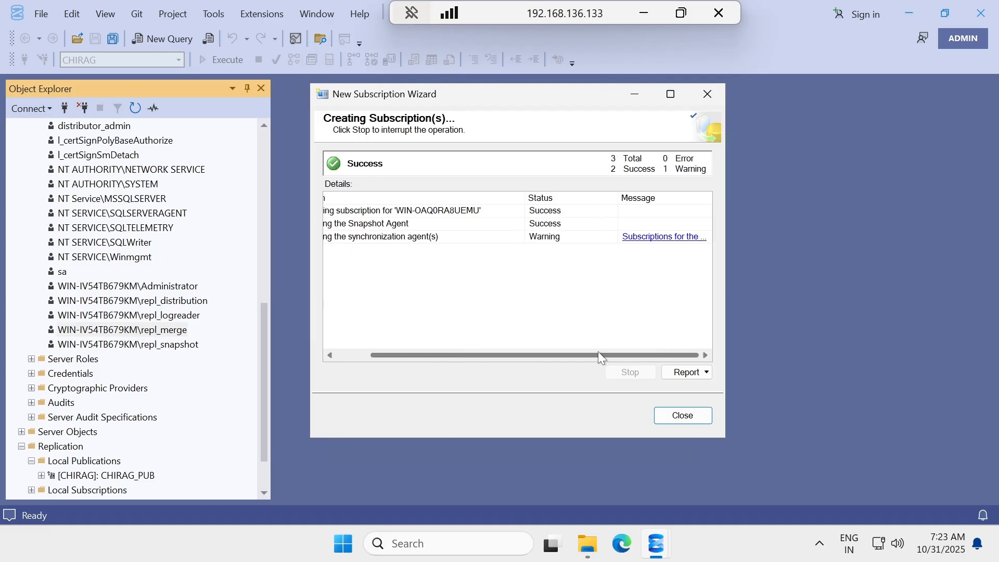
{"action": "left_click", "coordinate": [630, 240]}
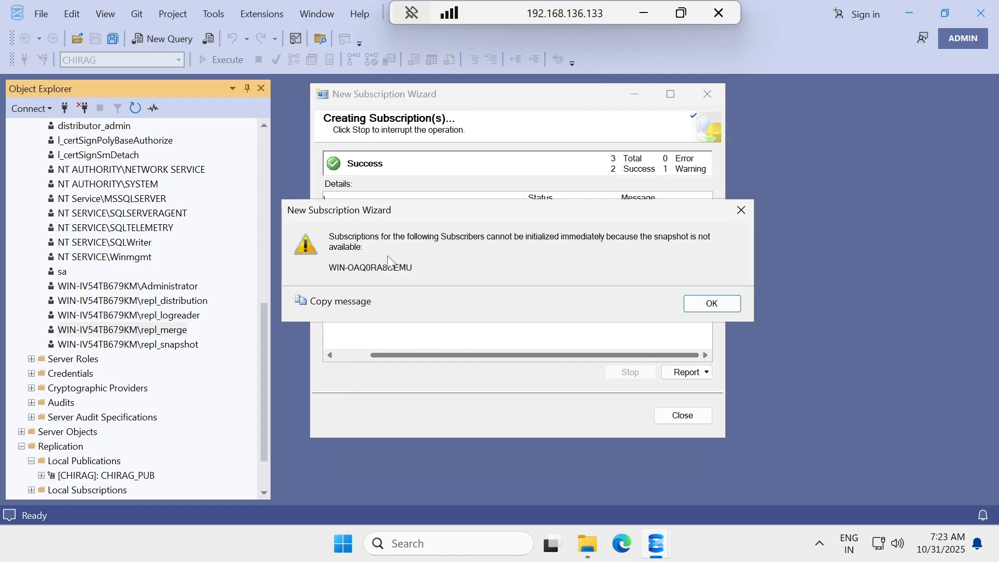
{"action": "left_click", "coordinate": [716, 302]}
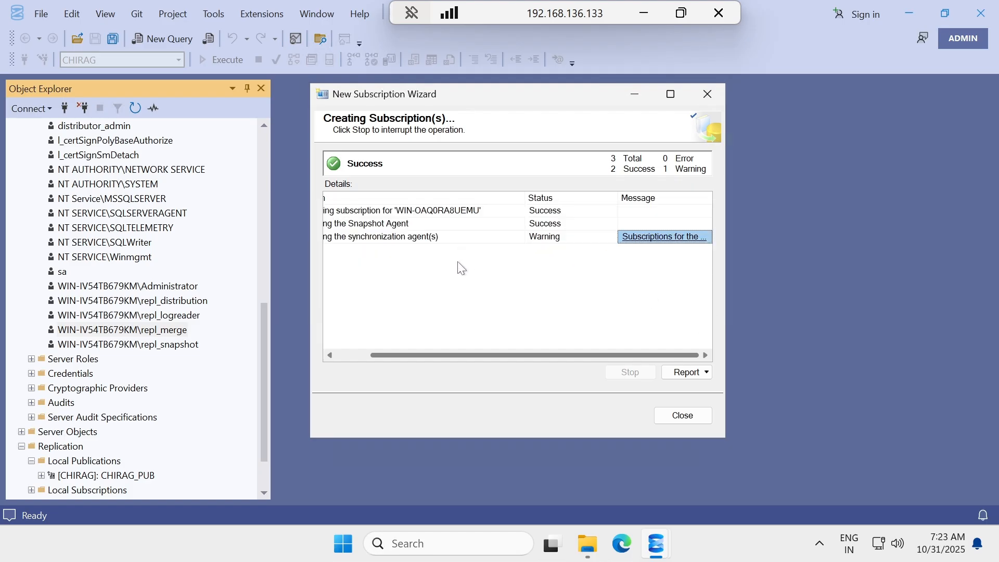
{"action": "left_click_drag", "start_coordinate": [520, 356], "coordinate": [484, 356]}
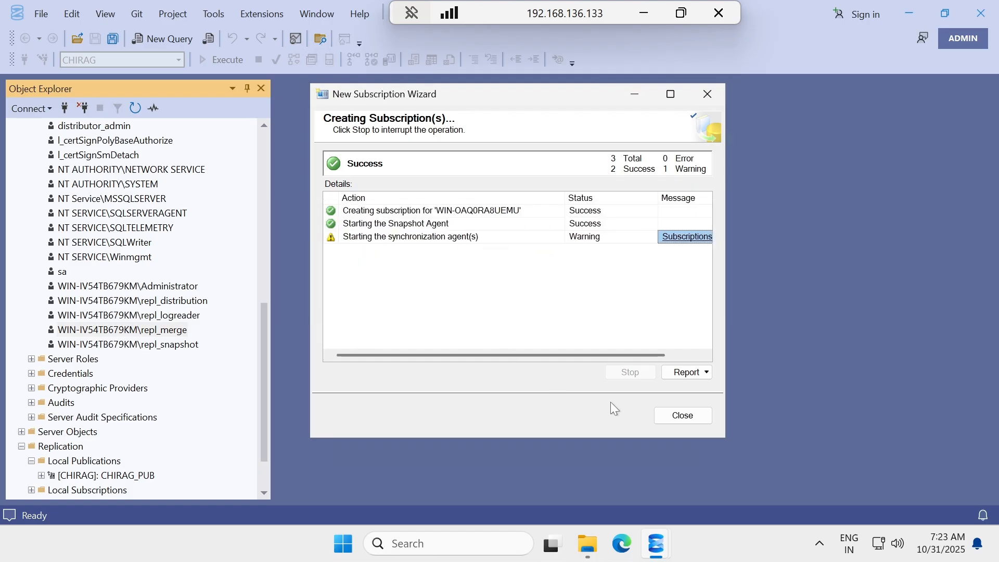
{"action": "left_click", "coordinate": [682, 415]}
Collapse Logins and expand CHIRAG_PUB to reveal the [WIN-OAQ0RA8UEMU].[CHIRAG_Rep] subscription.
{"action": "scroll", "coordinate": [125, 389], "scroll_direction": "down", "scroll_amount": 2}
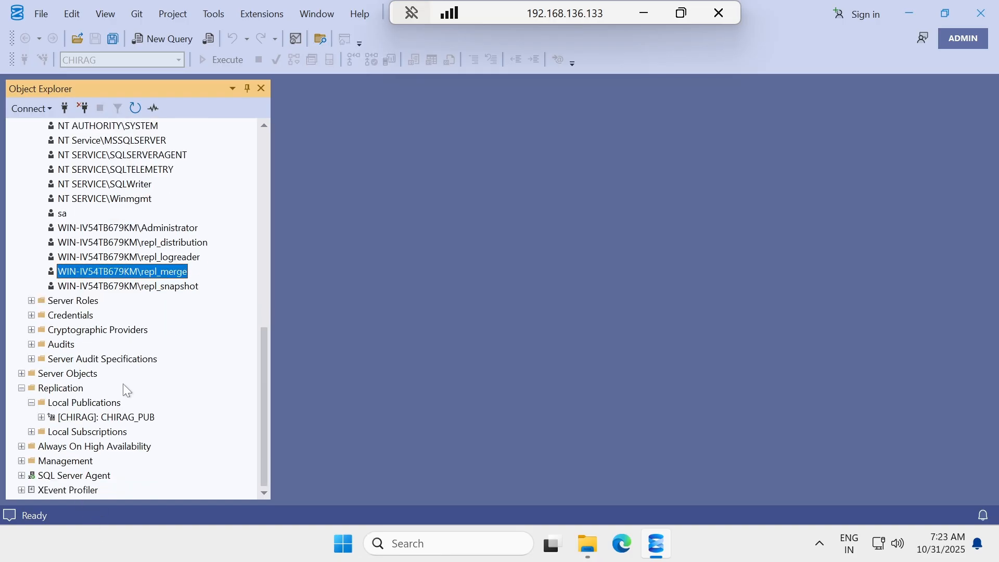
{"action": "scroll", "coordinate": [81, 220], "scroll_direction": "up", "scroll_amount": 6}
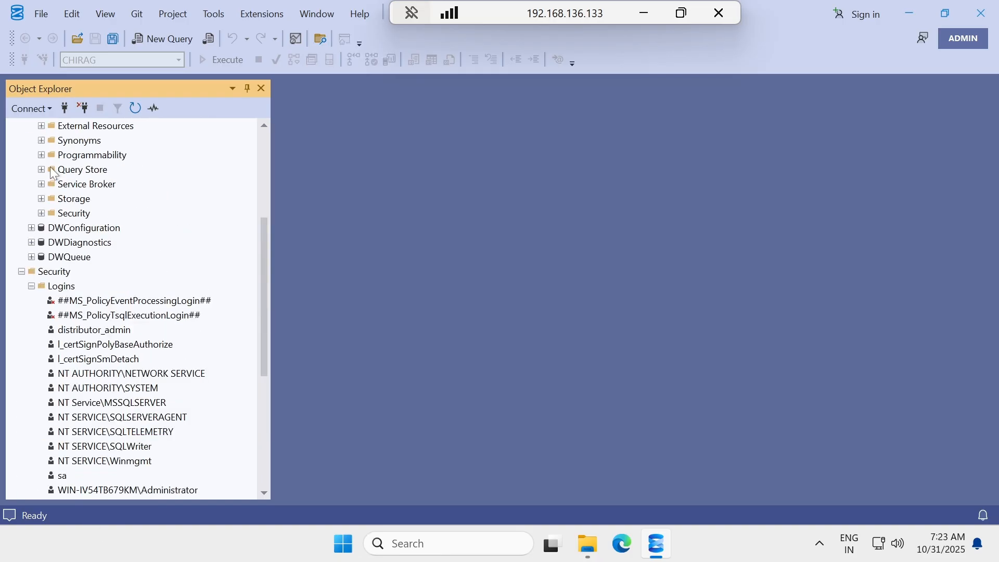
{"action": "left_click", "coordinate": [31, 286]}
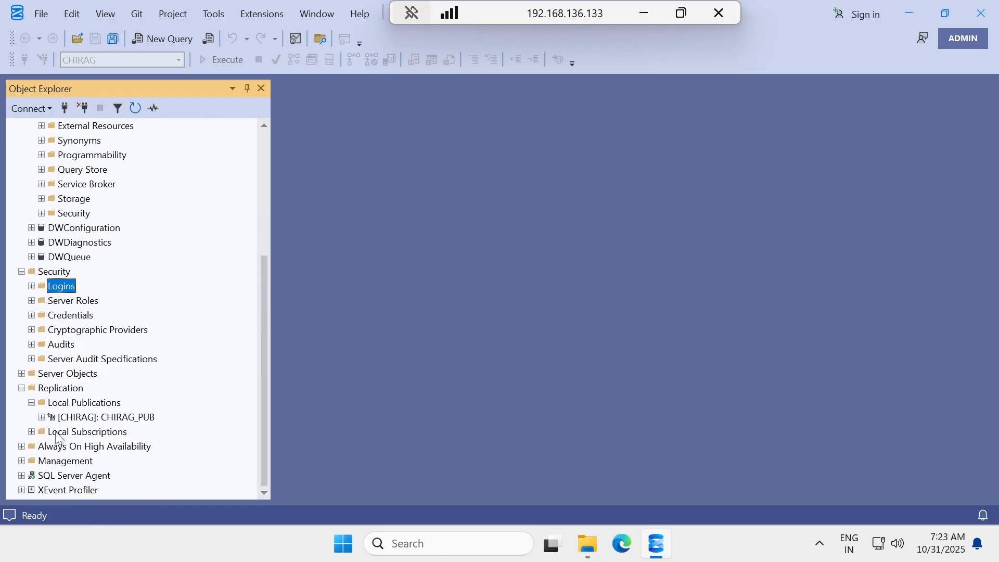
{"action": "left_click", "coordinate": [41, 417]}
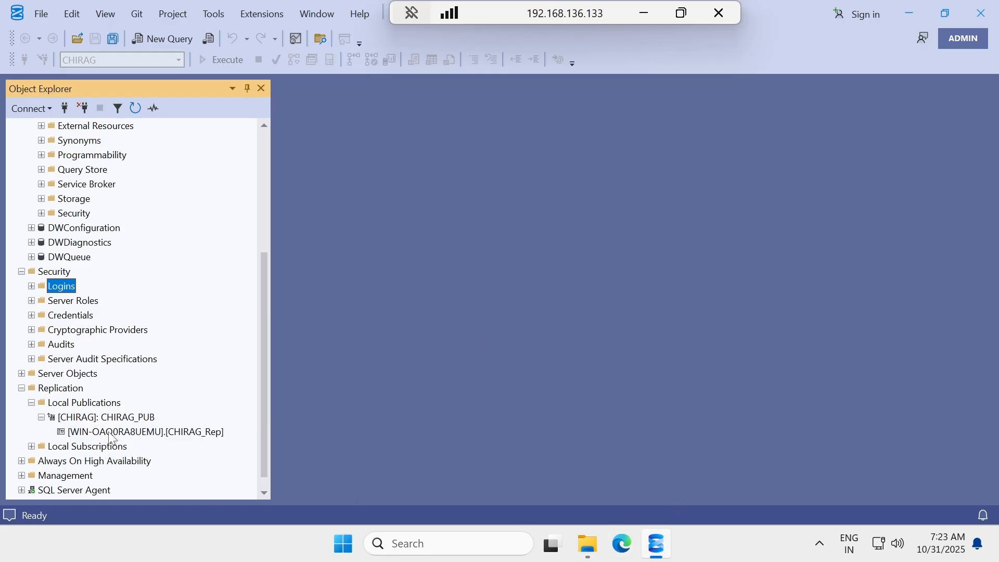
Open View Synchronization Status for the CHIRAG_Rep subscription, showing the agent has never run.
{"action": "mouse_move", "coordinate": [211, 435]}
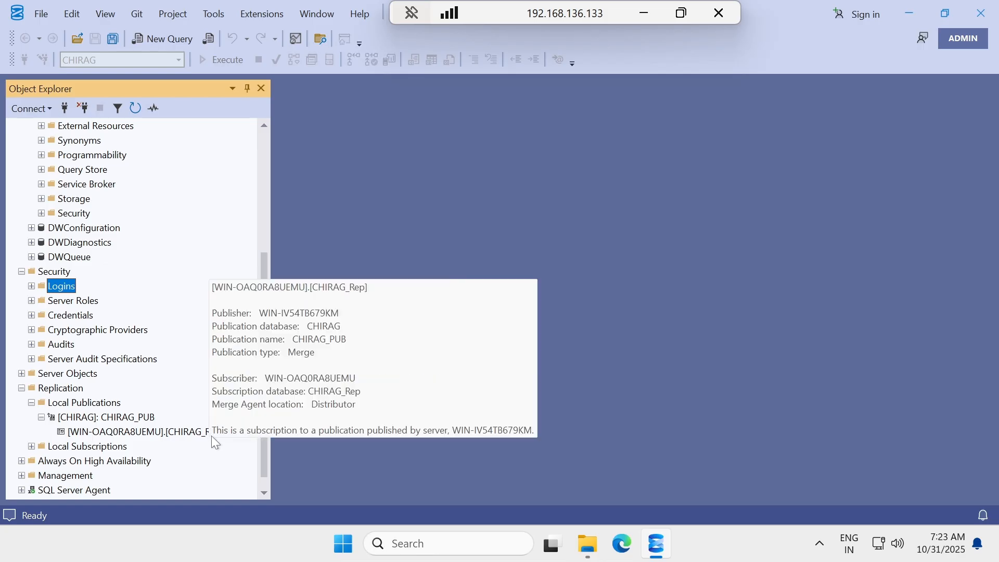
{"action": "right_click", "coordinate": [139, 433]}
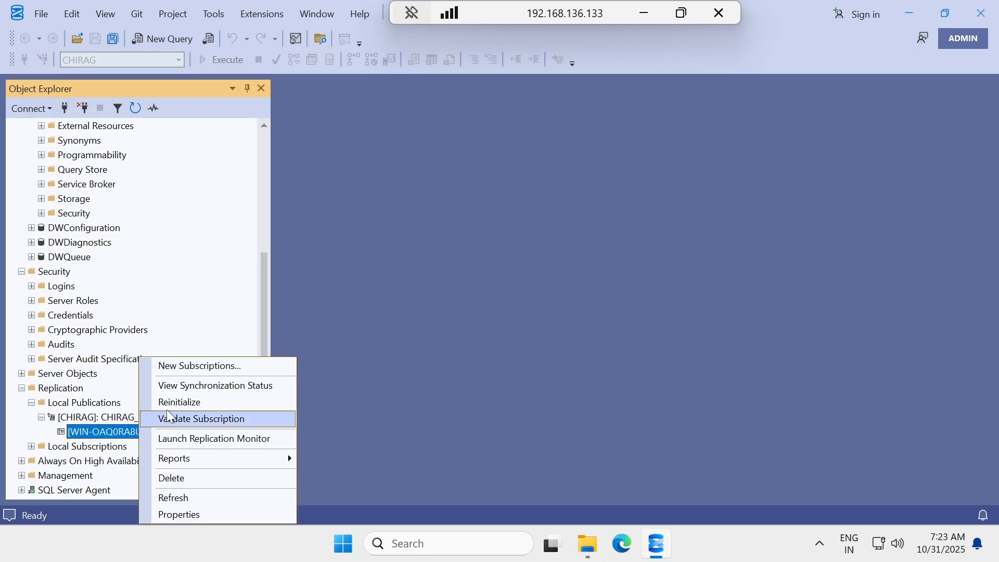
{"action": "left_click", "coordinate": [195, 388]}
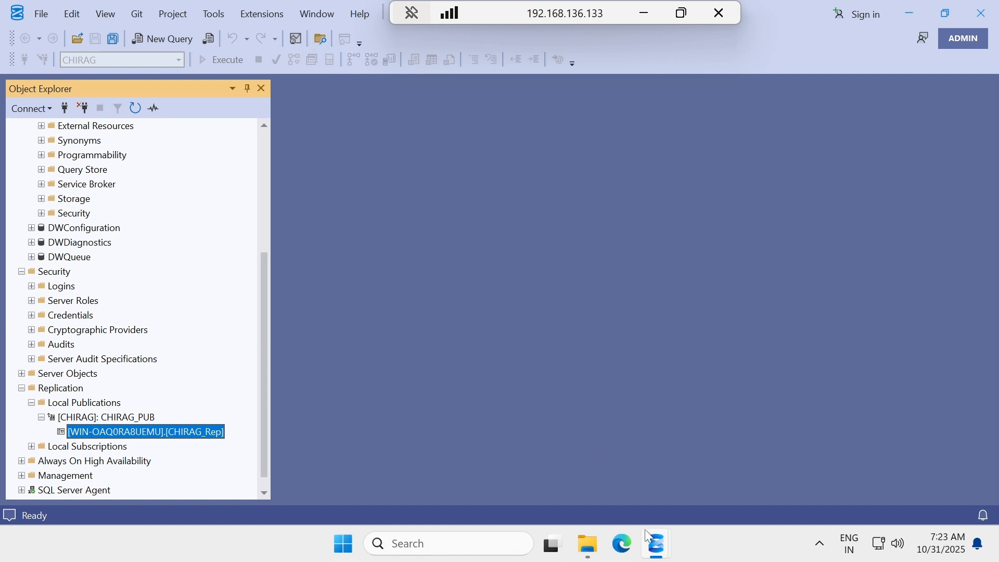
Start the CHIRAG_Rep subscription's merge agent from View Synchronization Status.
{"action": "mouse_move", "coordinate": [656, 544]}
{"action": "left_click", "coordinate": [735, 460]}
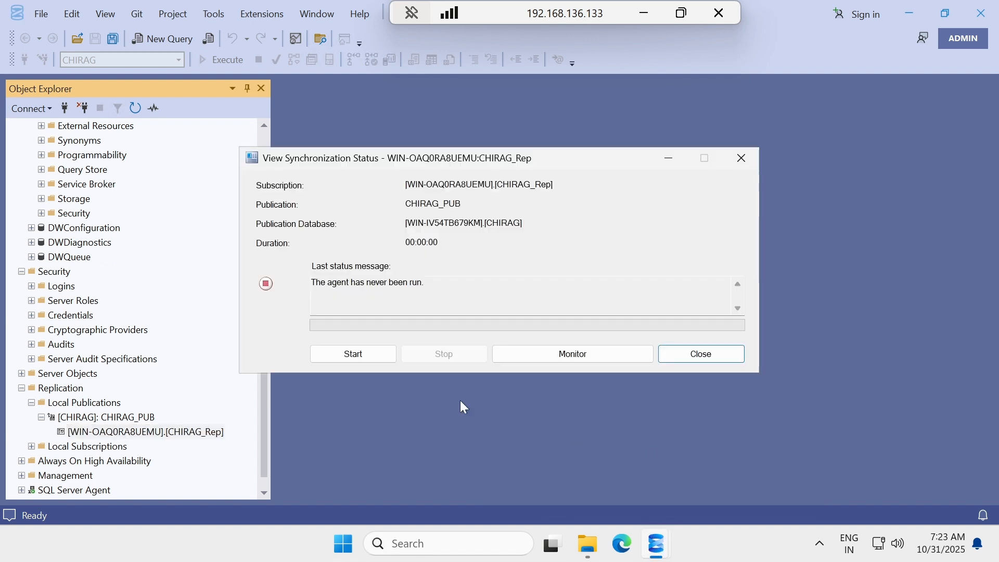
{"action": "left_click", "coordinate": [384, 354]}
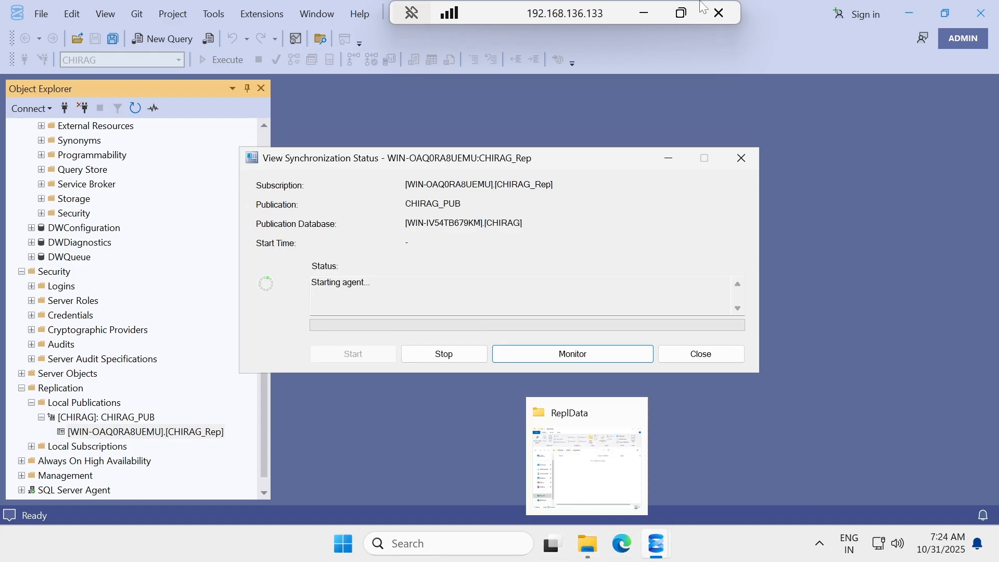
Refresh the CHIRAG_Rep Tables folder on the .134 subscriber session.
{"action": "left_click", "coordinate": [648, 16]}
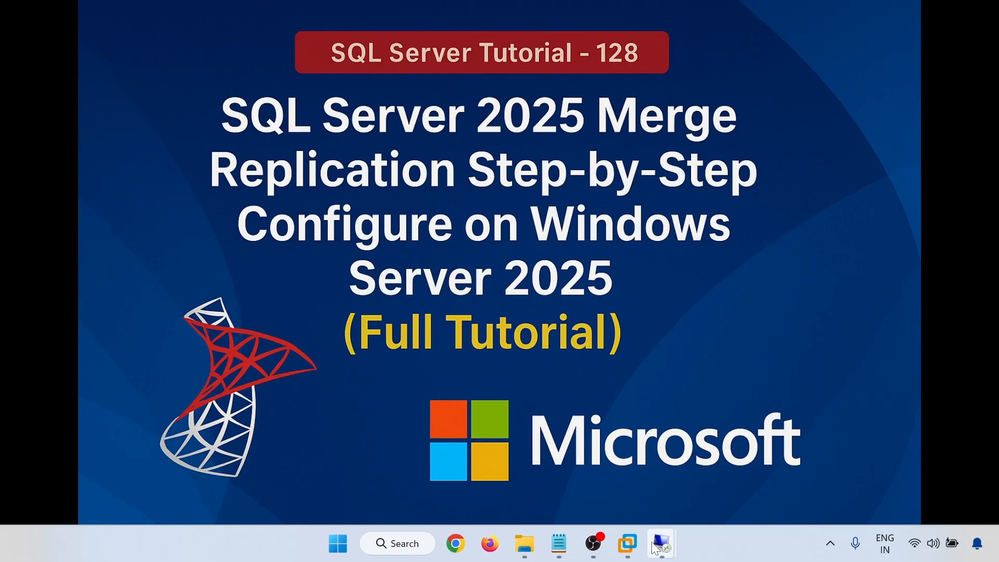
{"action": "mouse_move", "coordinate": [663, 543]}
{"action": "left_click", "coordinate": [744, 458]}
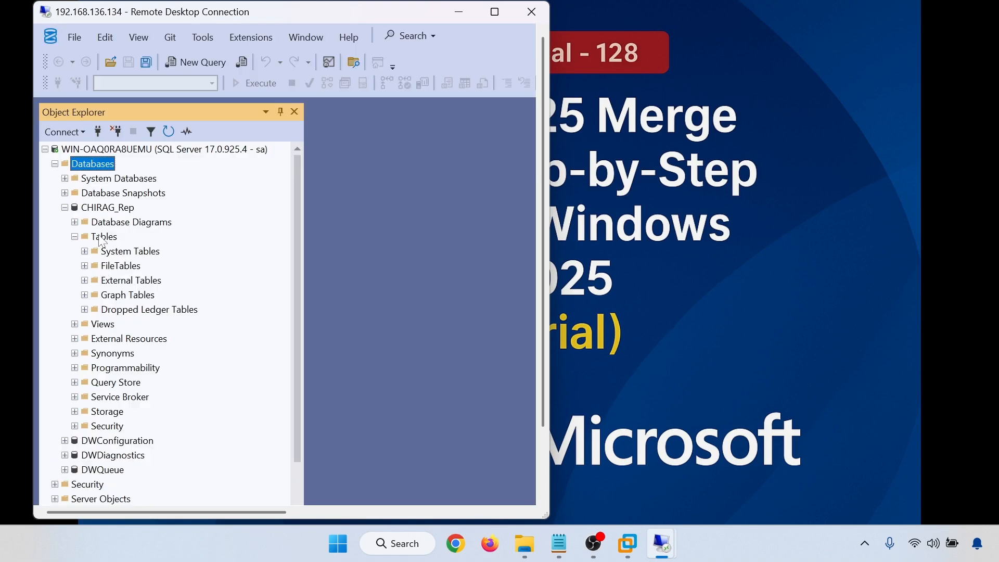
{"action": "right_click", "coordinate": [100, 237]}
{"action": "left_click", "coordinate": [148, 322]}
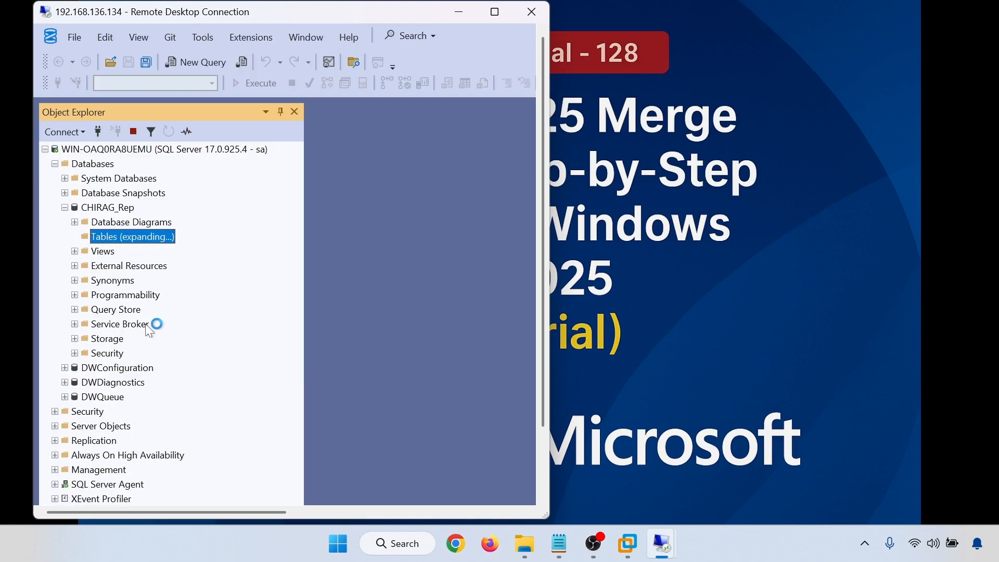
{"action": "left_click", "coordinate": [495, 12]}
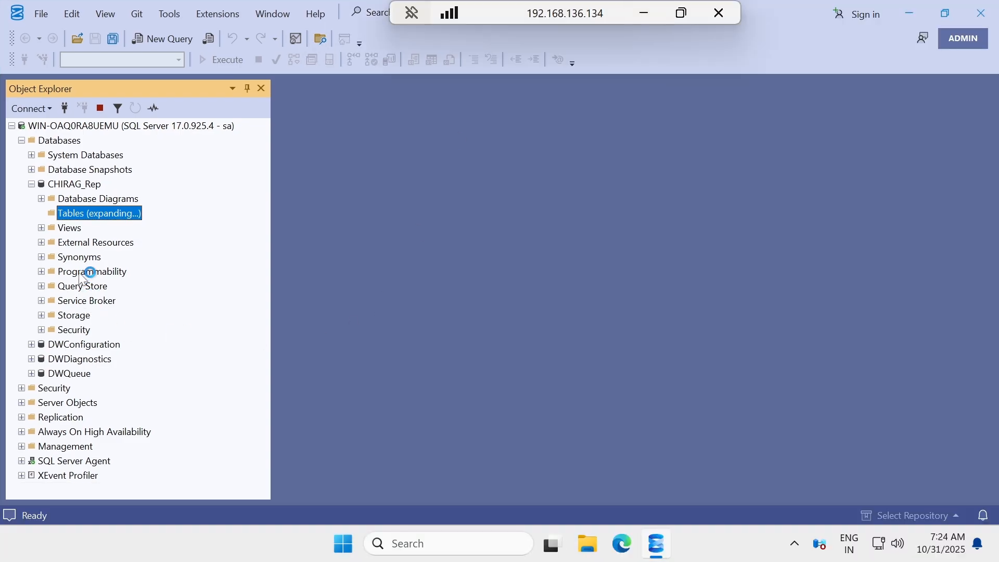
Switch back to the .133 publisher session showing the starting agent.
{"action": "left_click", "coordinate": [642, 16]}
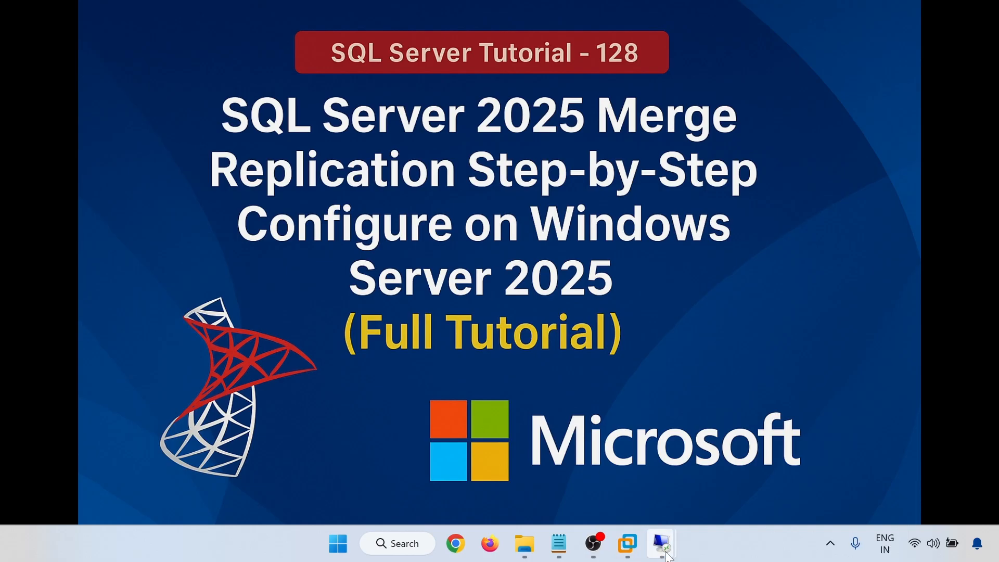
{"action": "mouse_move", "coordinate": [662, 544]}
{"action": "left_click", "coordinate": [626, 489]}
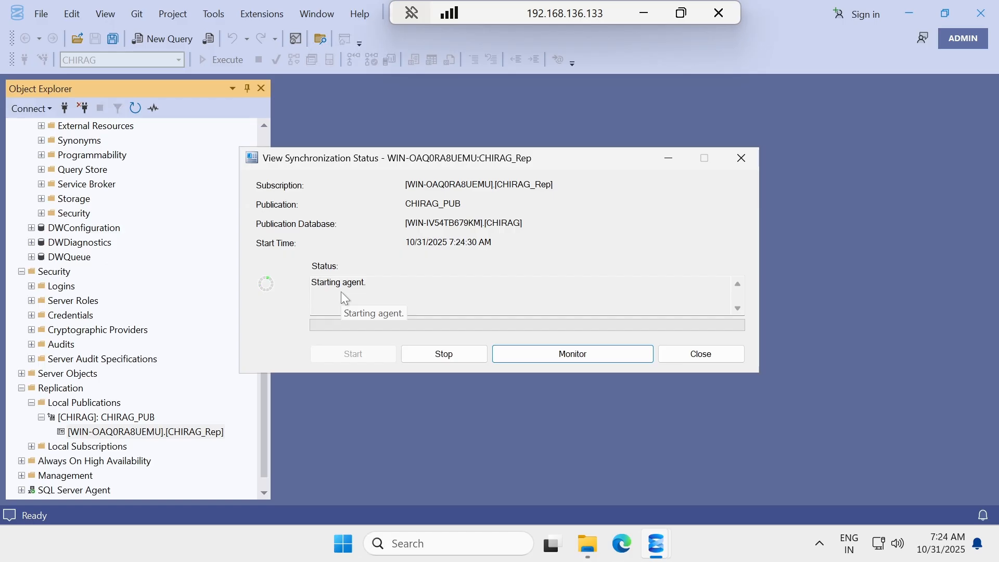
Close the synchronization status window and request View Snapshot Agent Status for CHIRAG_PUB.
{"action": "left_click", "coordinate": [700, 352]}
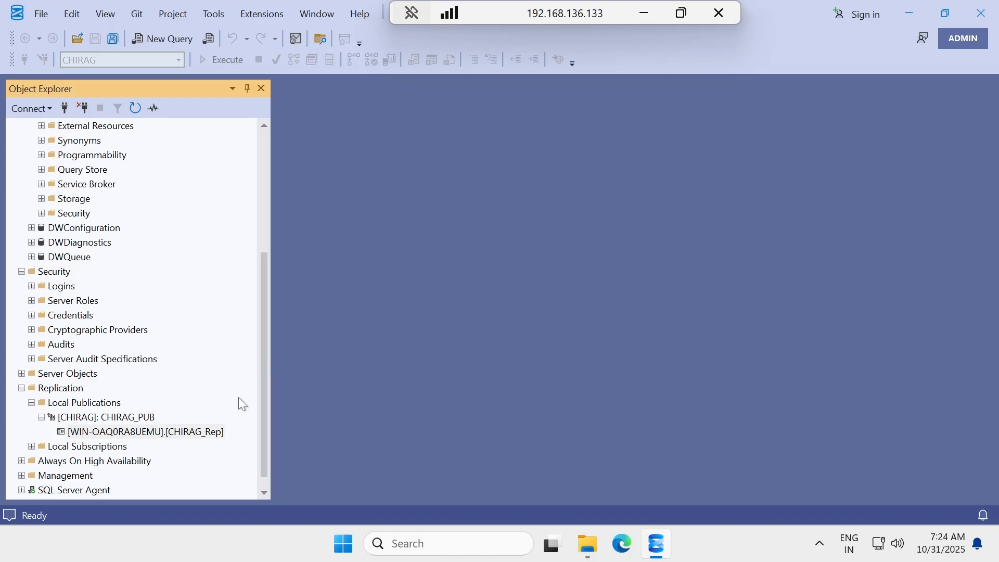
{"action": "left_click", "coordinate": [71, 418]}
{"action": "right_click", "coordinate": [69, 417]}
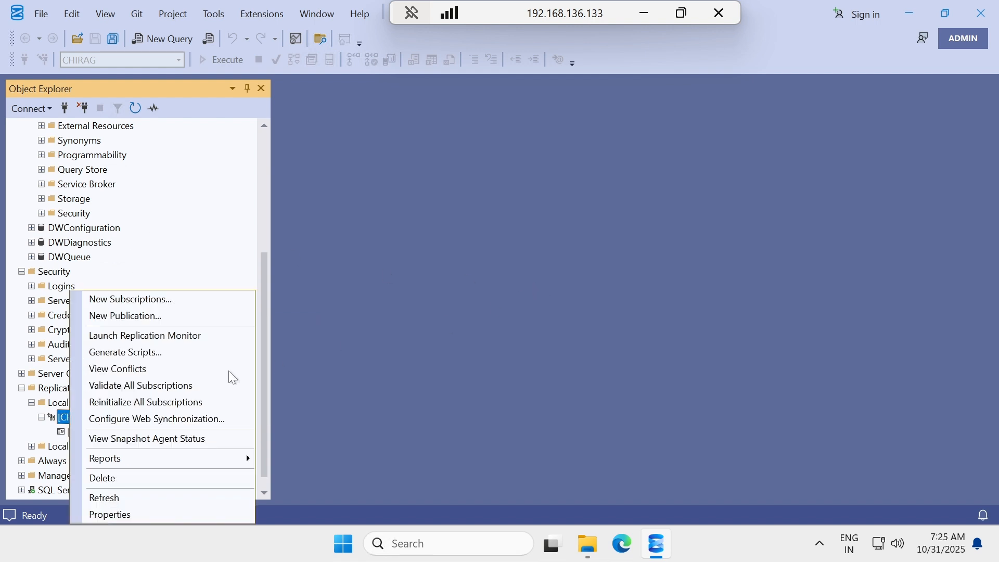
{"action": "left_click", "coordinate": [148, 438]}
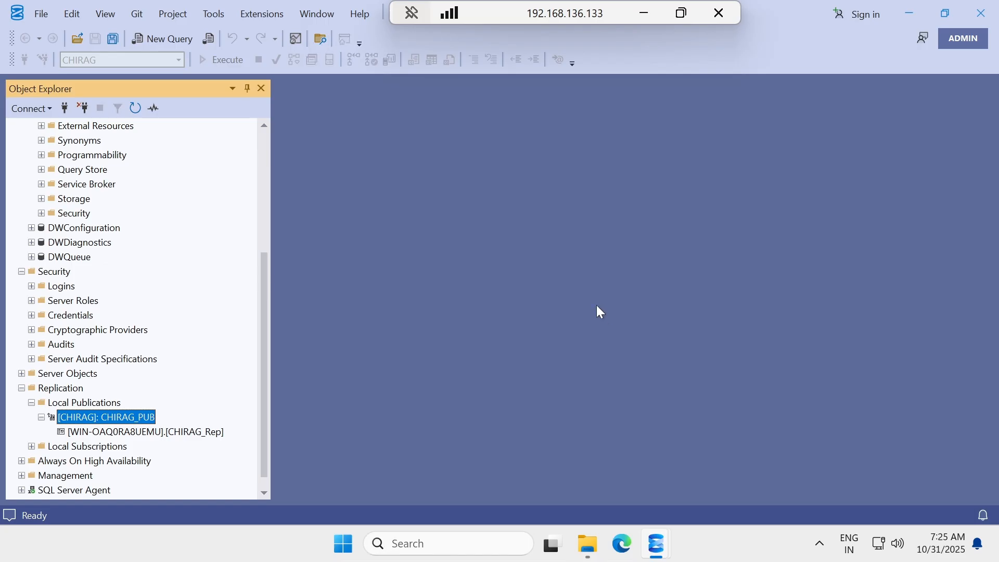
Place the .133 publisher and .134 subscriber Remote Desktop windows side by side.
{"action": "left_click_drag", "start_coordinate": [569, 16], "coordinate": [474, 16]}
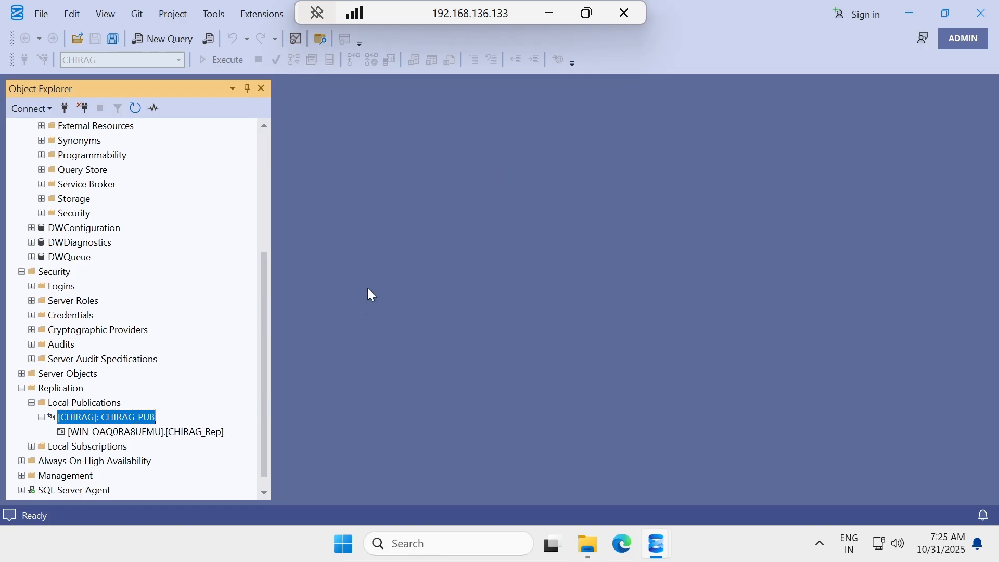
{"action": "double_click", "coordinate": [497, 14]}
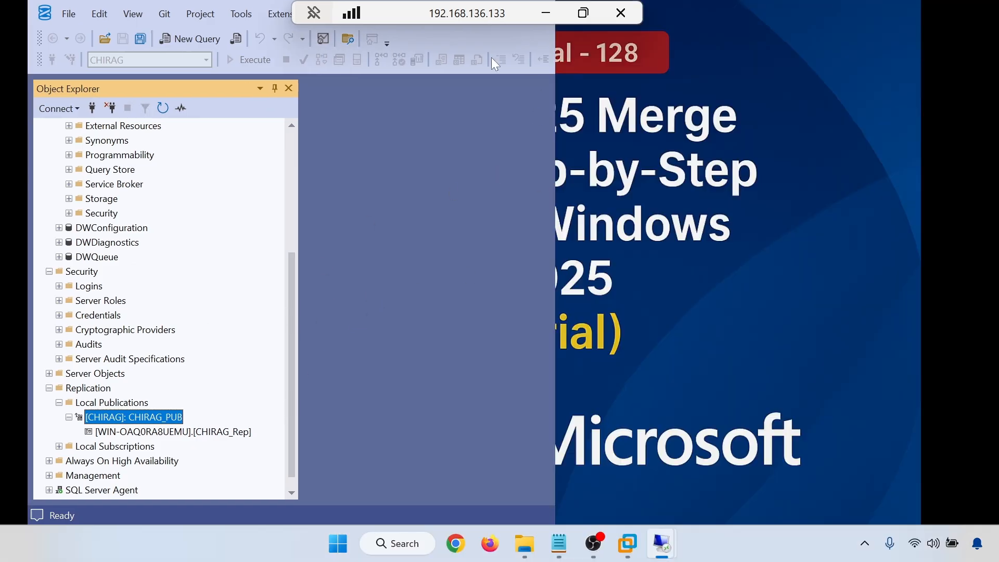
{"action": "left_click_drag", "start_coordinate": [510, 83], "coordinate": [1, 104]}
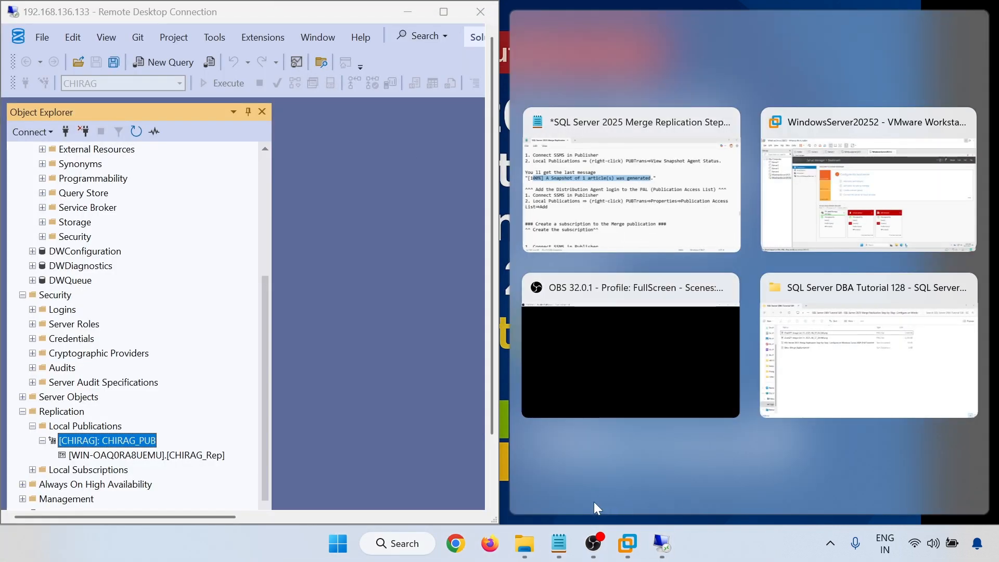
{"action": "left_click", "coordinate": [660, 546]}
{"action": "left_click", "coordinate": [747, 455]}
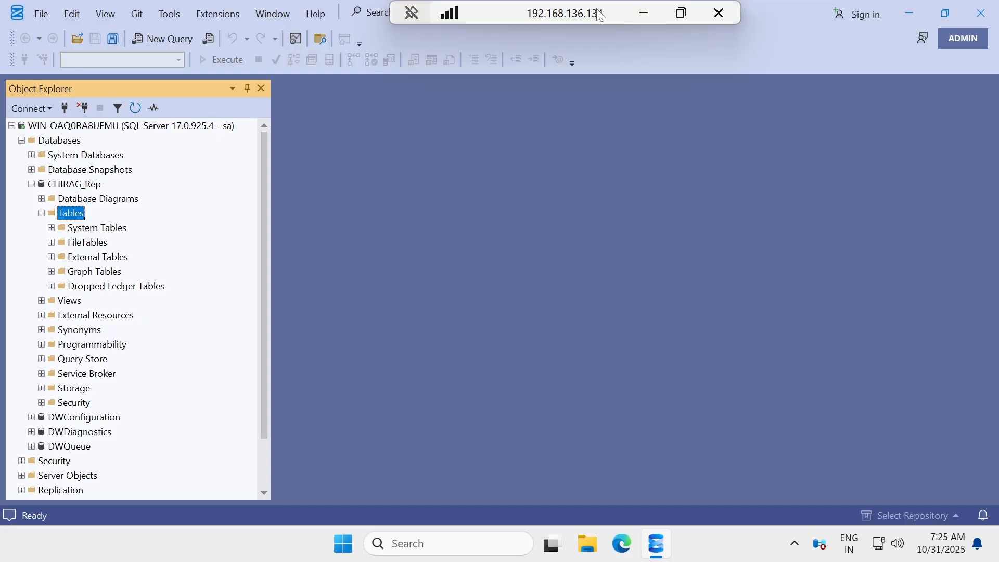
{"action": "double_click", "coordinate": [598, 15]}
{"action": "left_click_drag", "start_coordinate": [603, 79], "coordinate": [996, 12]}
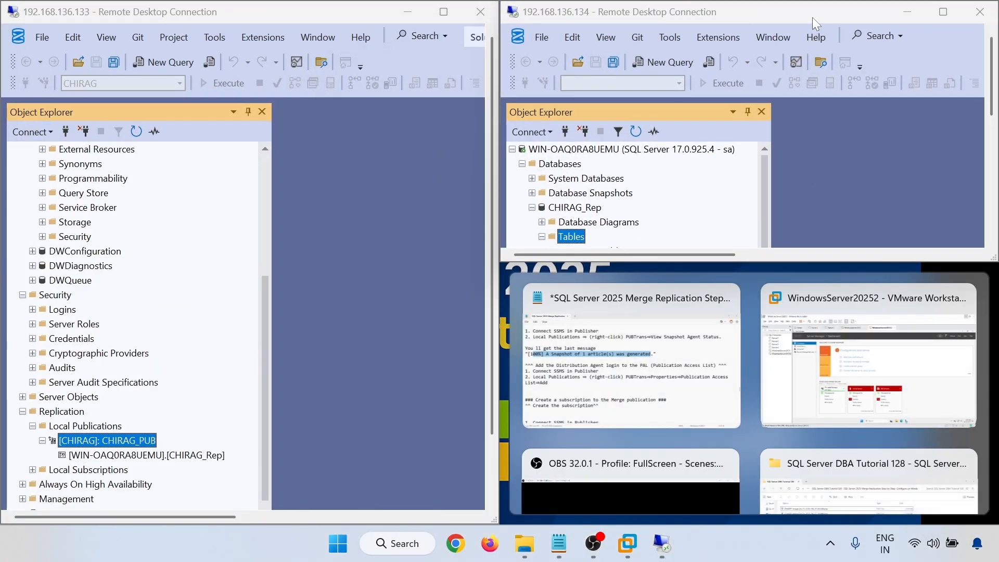
{"action": "left_click_drag", "start_coordinate": [813, 17], "coordinate": [998, 164]}
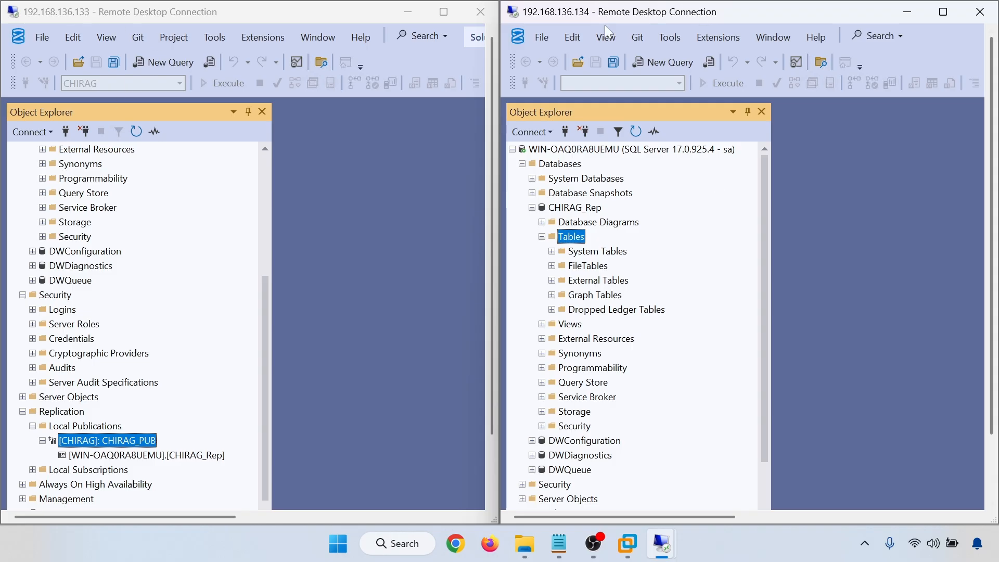
Maximize the publisher session and show the CHIRAG_PUB snapshot agent status window.
{"action": "left_click", "coordinate": [361, 359]}
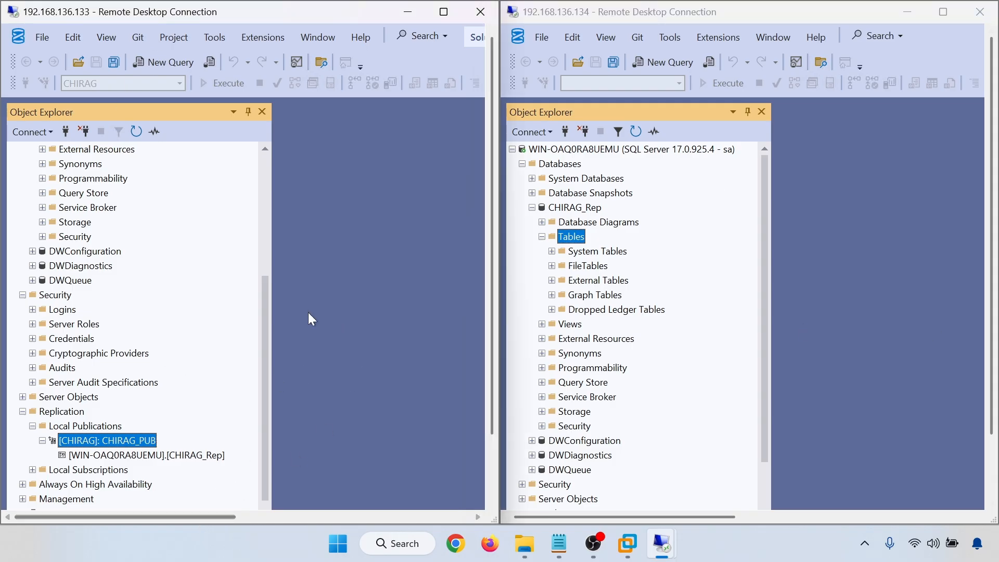
{"action": "left_click", "coordinate": [443, 13]}
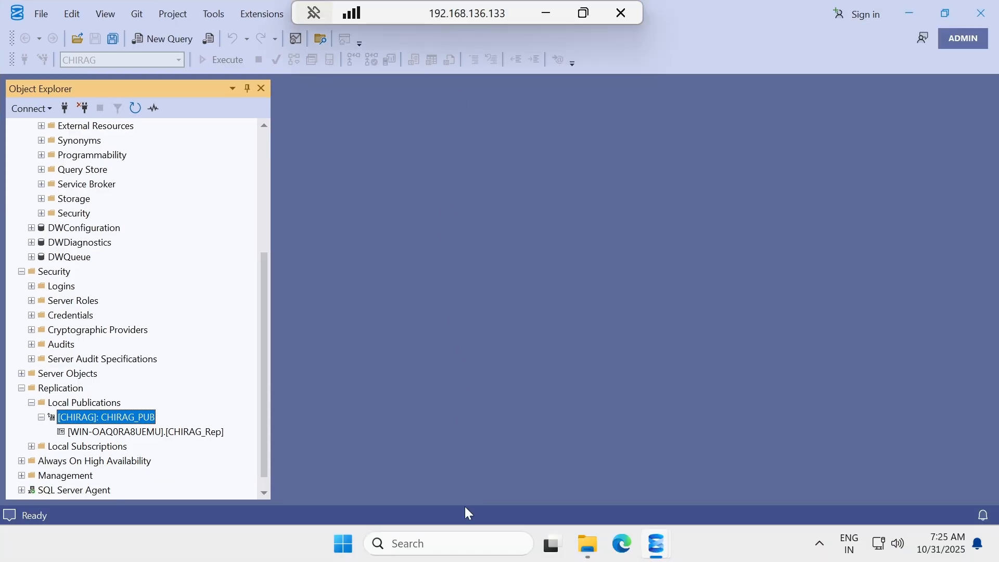
{"action": "mouse_move", "coordinate": [665, 541]}
{"action": "left_click", "coordinate": [724, 470]}
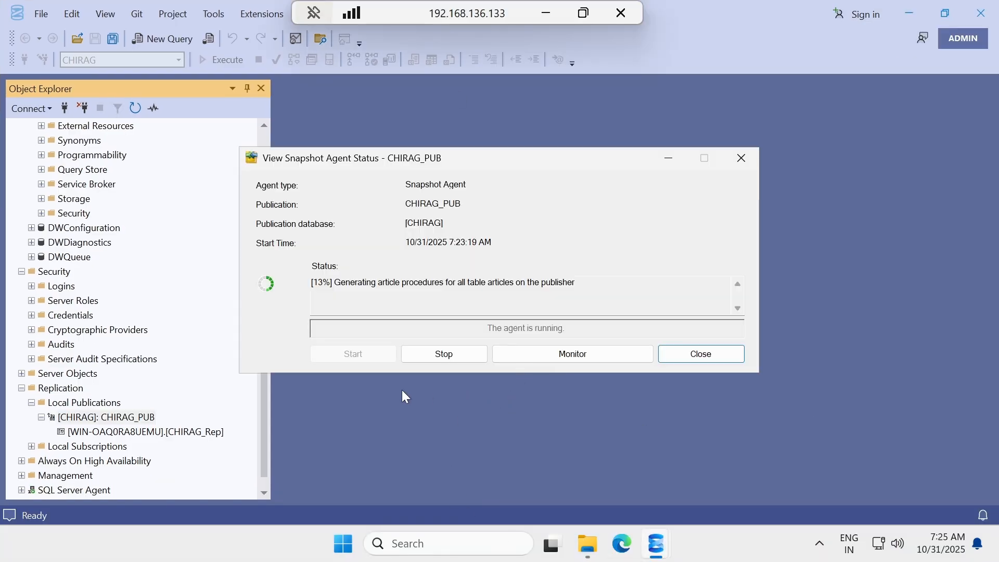
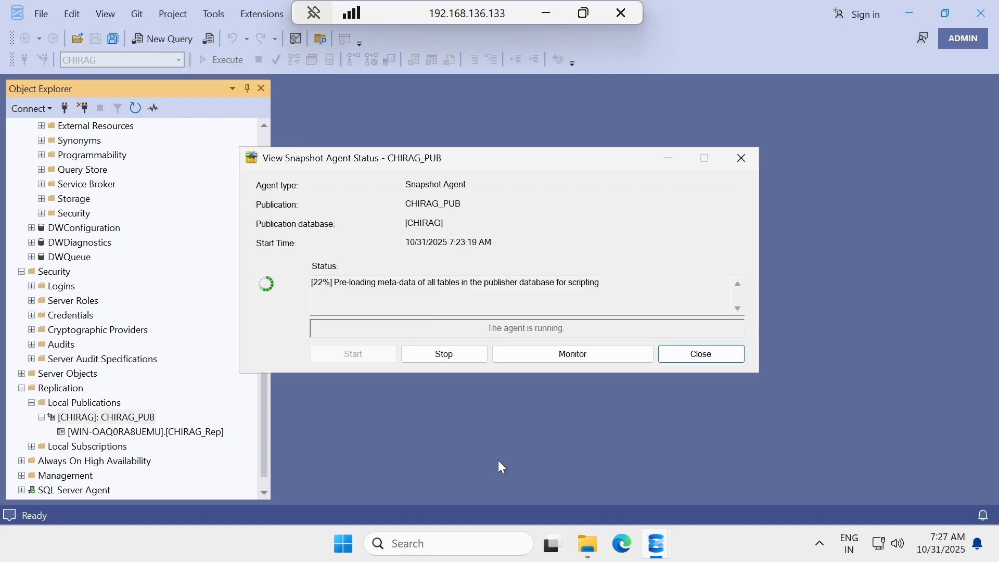
Inspect the unc snapshot folder in the replication data window, then close it.
{"action": "left_click", "coordinate": [593, 547]}
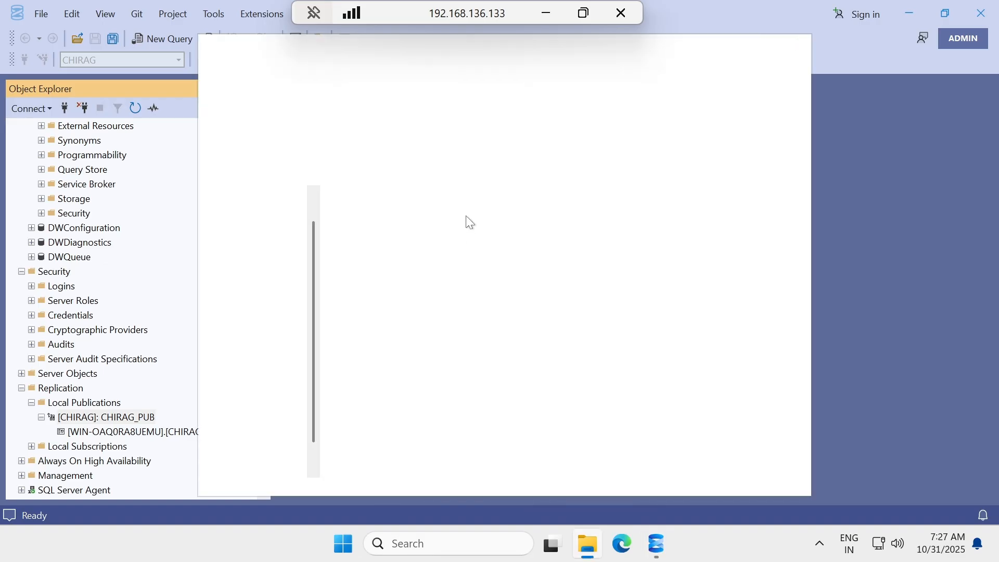
{"action": "left_click", "coordinate": [353, 223]}
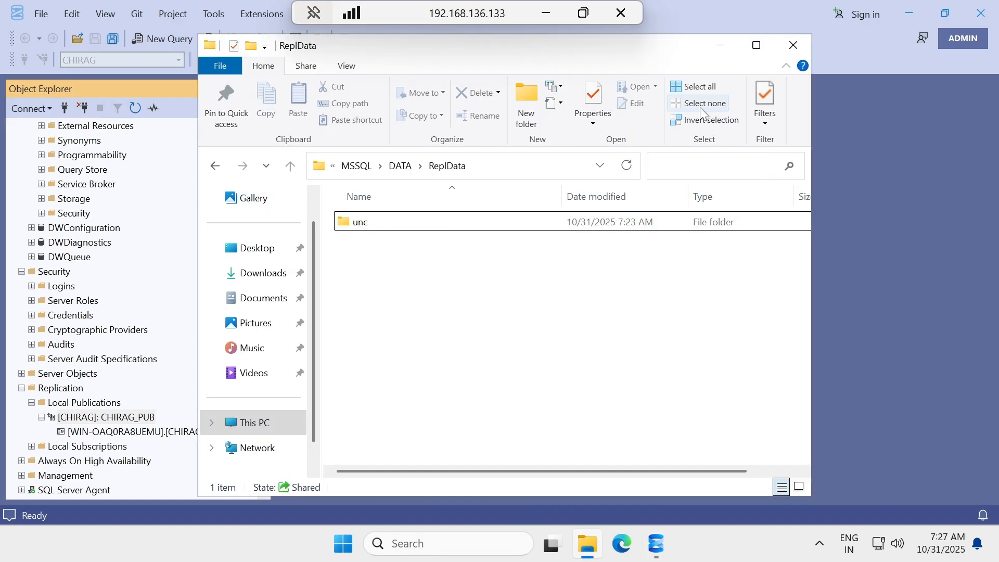
{"action": "left_click", "coordinate": [726, 49]}
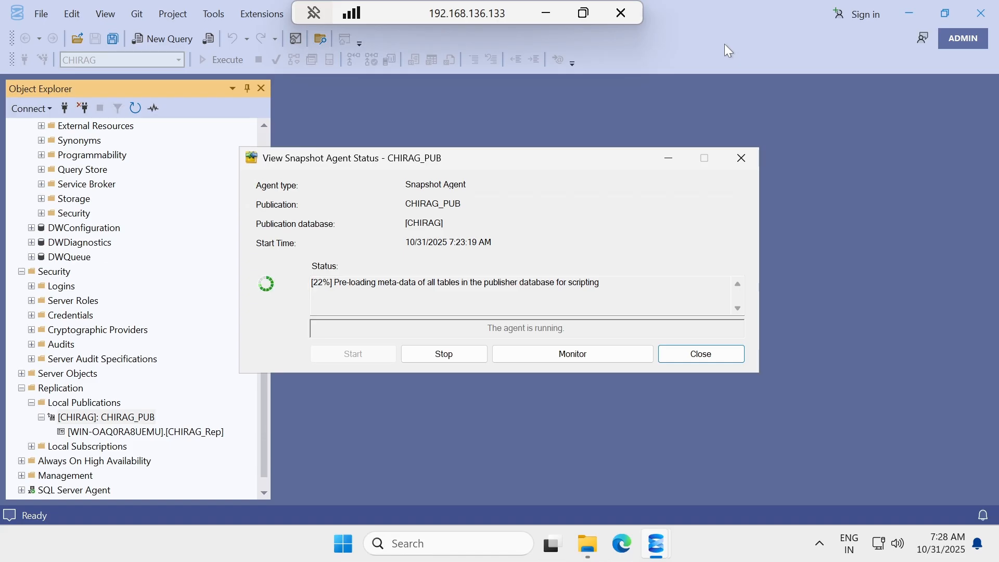
Refresh the subscriber's CHIRAG_Rep tables, then view the publisher's 1-article snapshot status.
{"action": "mouse_move", "coordinate": [663, 545]}
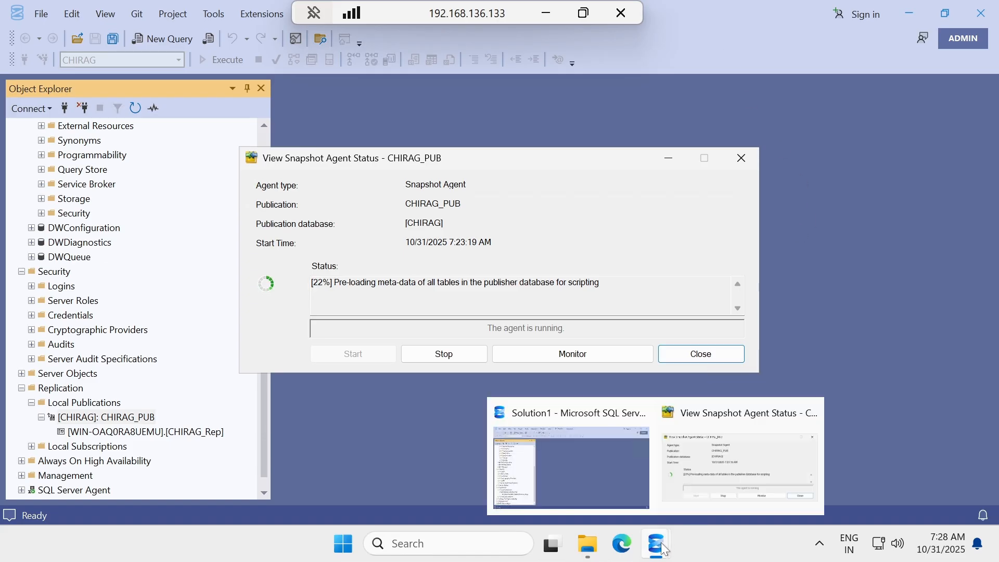
{"action": "left_click", "coordinate": [547, 14]}
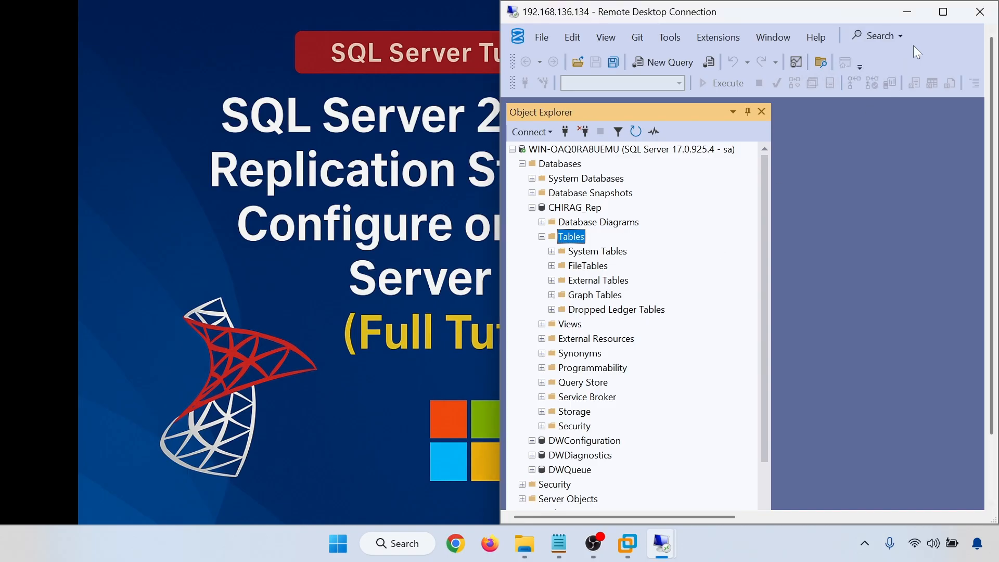
{"action": "left_click", "coordinate": [942, 11]}
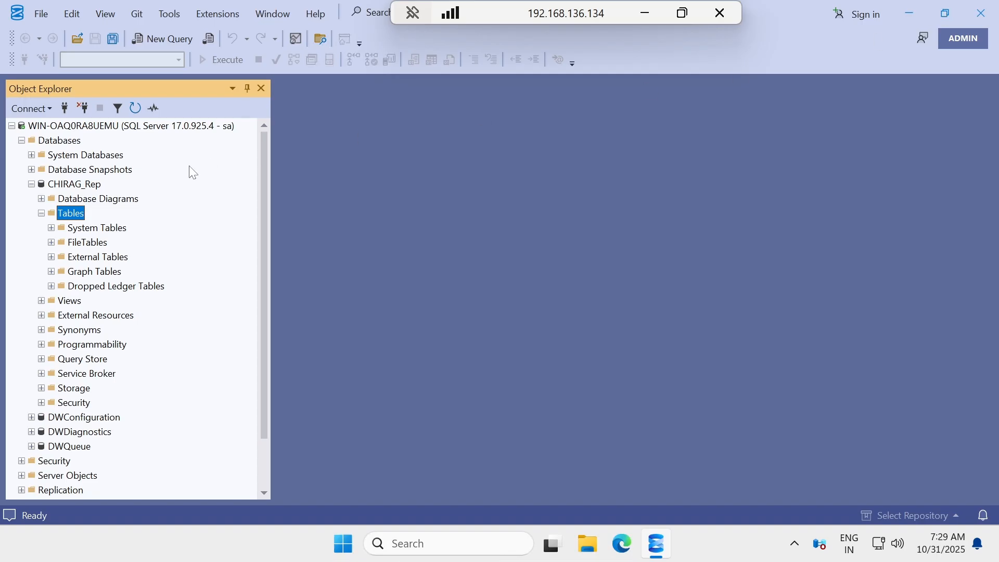
{"action": "left_click", "coordinate": [137, 108]}
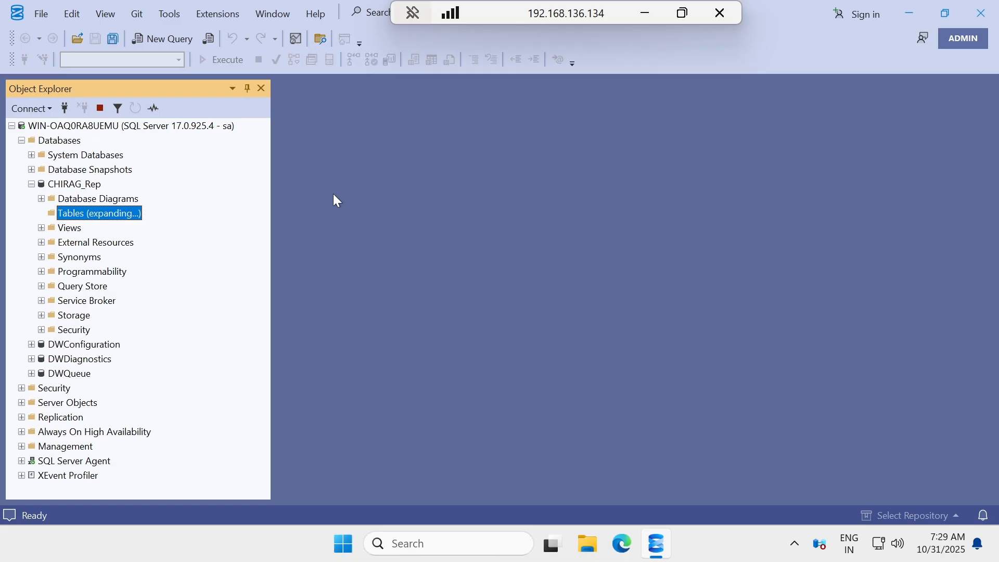
{"action": "left_click", "coordinate": [643, 15]}
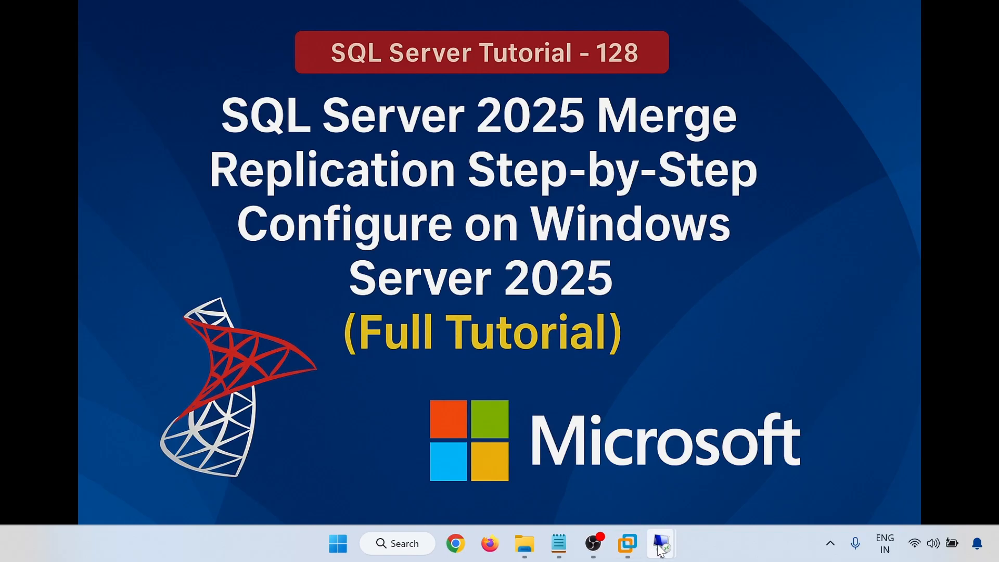
{"action": "mouse_move", "coordinate": [662, 549]}
{"action": "left_click", "coordinate": [604, 485]}
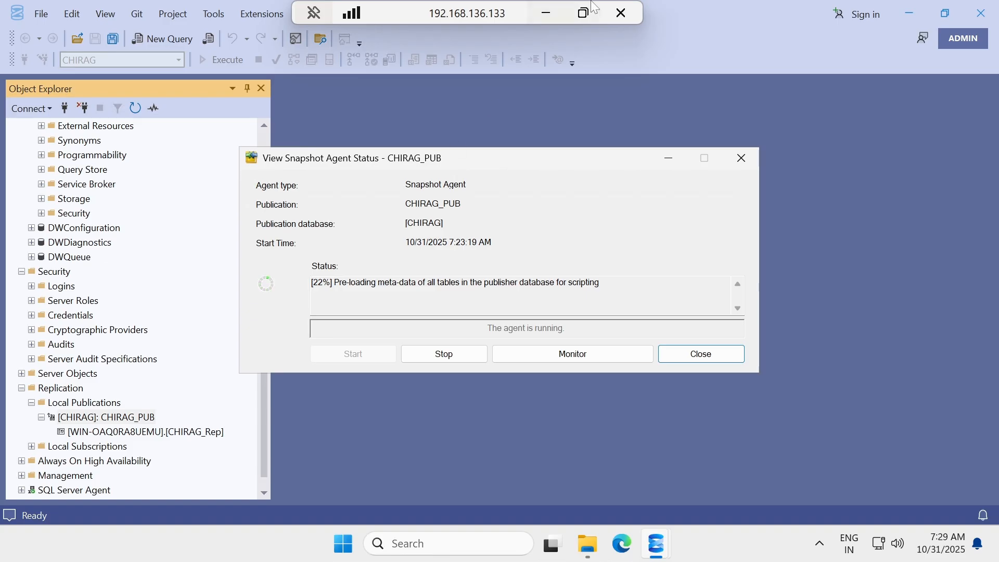
{"action": "left_click", "coordinate": [560, 12]}
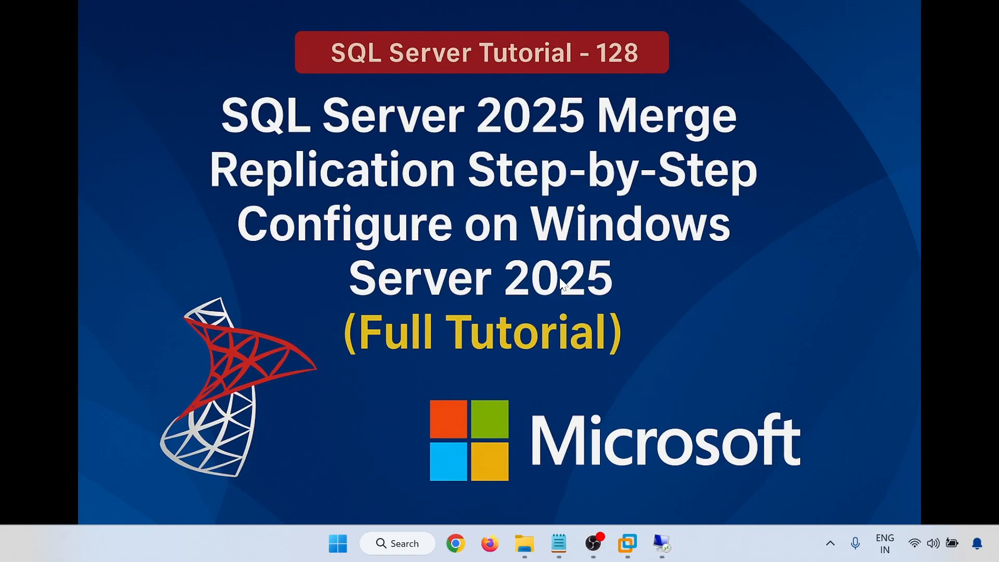
Close the finished Snapshot Agent status and refresh the subscriber's CHIRAG_Rep tables list.
{"action": "mouse_move", "coordinate": [662, 542]}
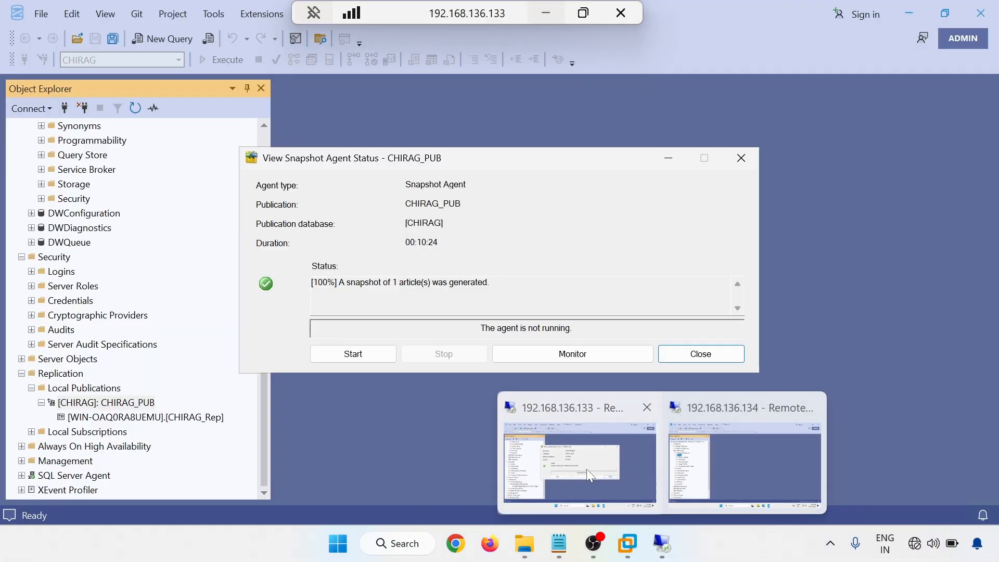
{"action": "left_click", "coordinate": [586, 469]}
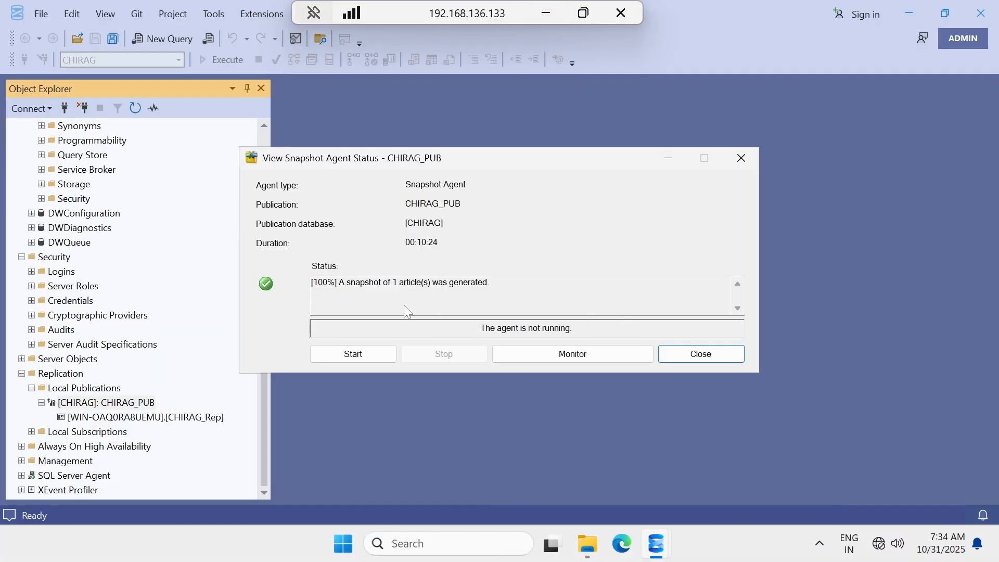
{"action": "left_click", "coordinate": [691, 356]}
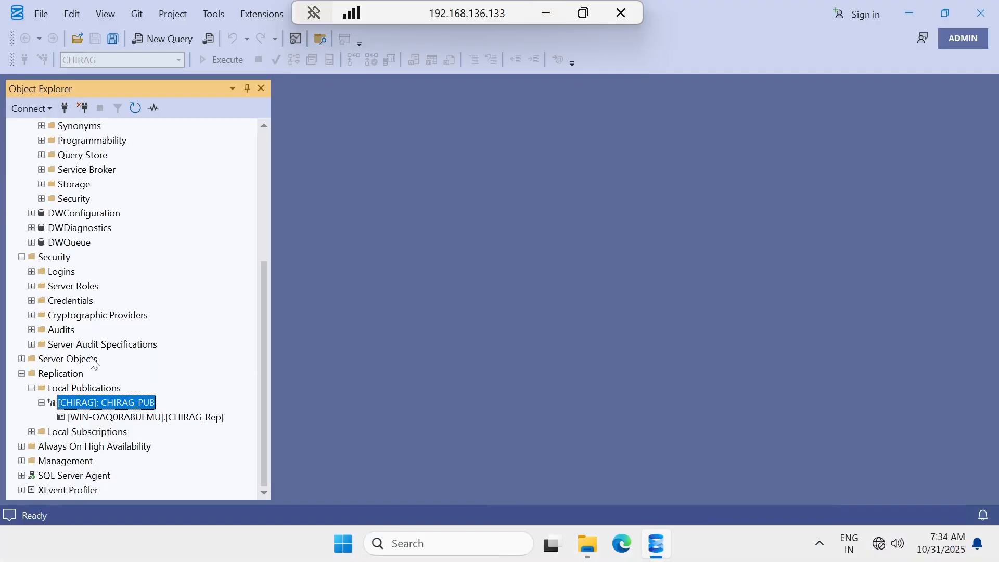
{"action": "left_click", "coordinate": [550, 11]}
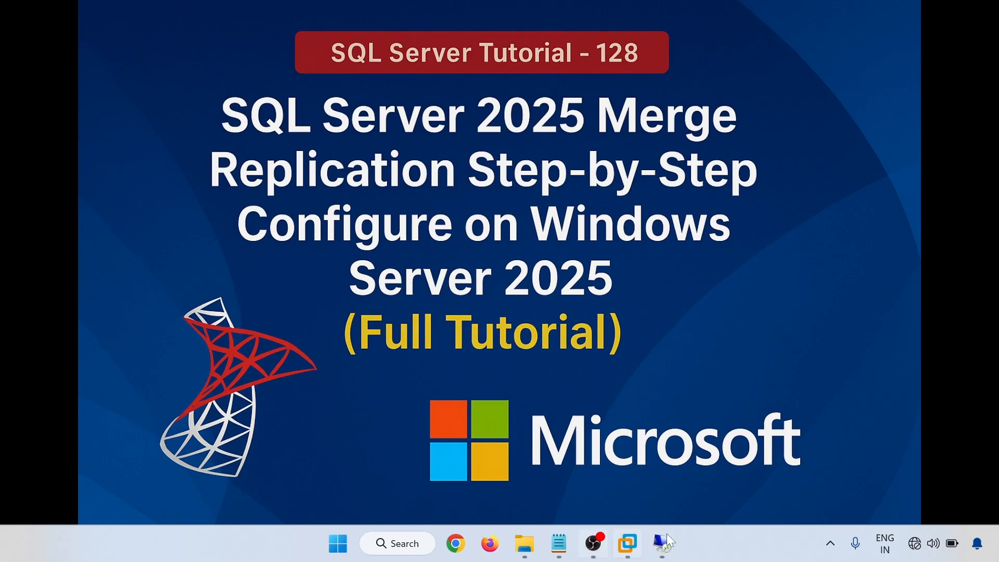
{"action": "mouse_move", "coordinate": [662, 543]}
{"action": "left_click", "coordinate": [732, 474]}
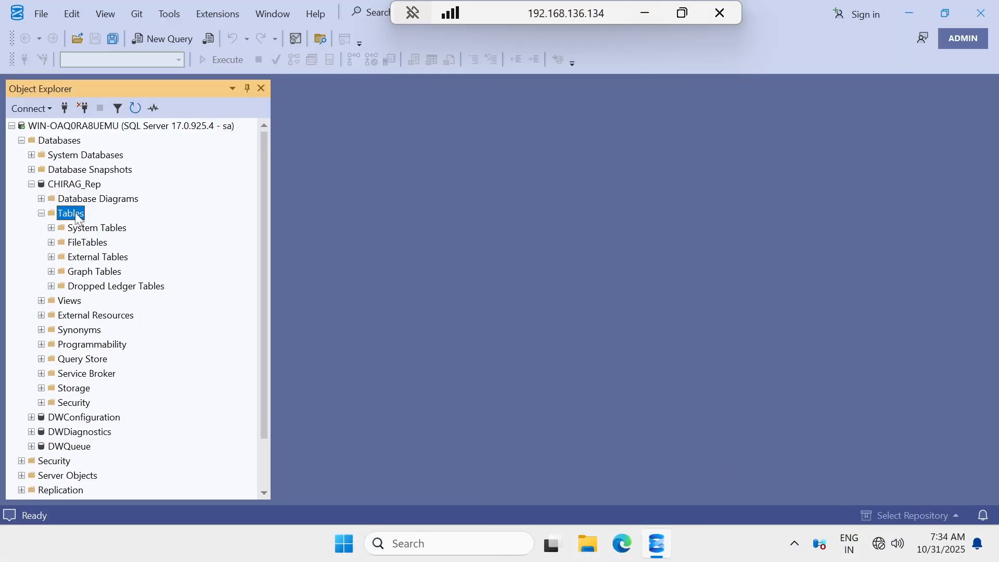
{"action": "right_click", "coordinate": [67, 214]}
{"action": "left_click", "coordinate": [124, 301]}
{"action": "left_click", "coordinate": [644, 15]}
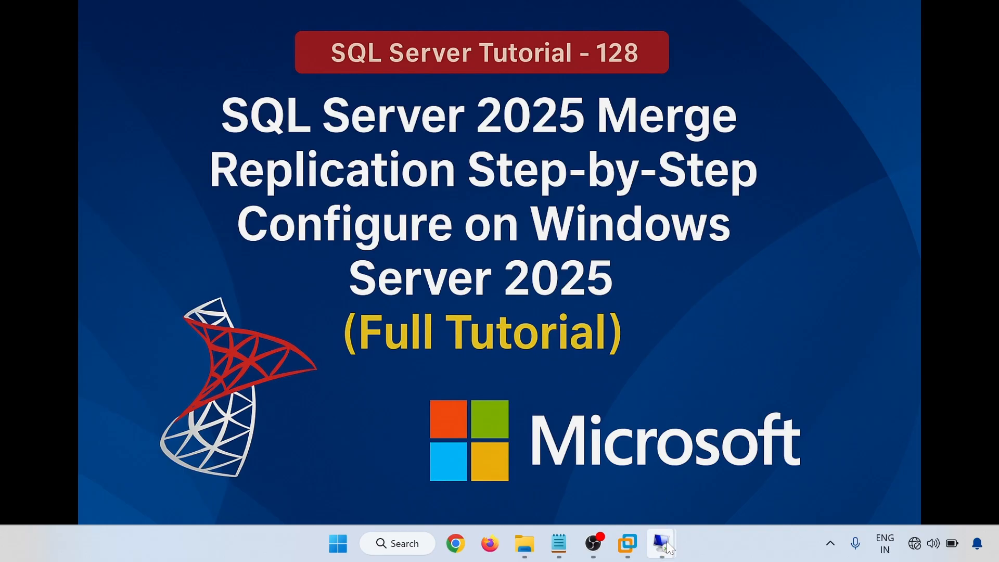
Start the merge agent from the CHIRAG_Rep subscription's View Synchronization Status window.
{"action": "mouse_move", "coordinate": [662, 543]}
{"action": "left_click", "coordinate": [557, 475]}
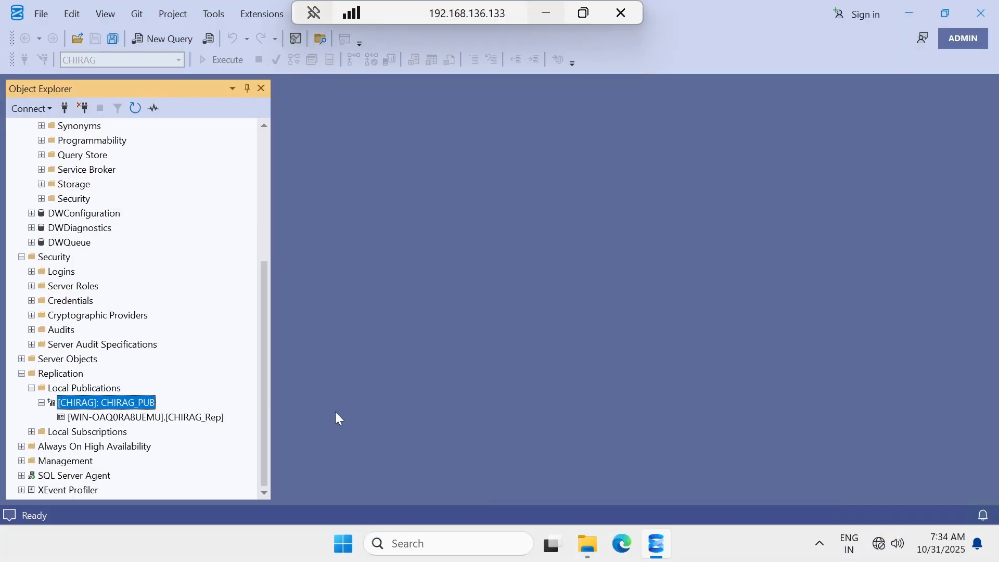
{"action": "right_click", "coordinate": [87, 417]}
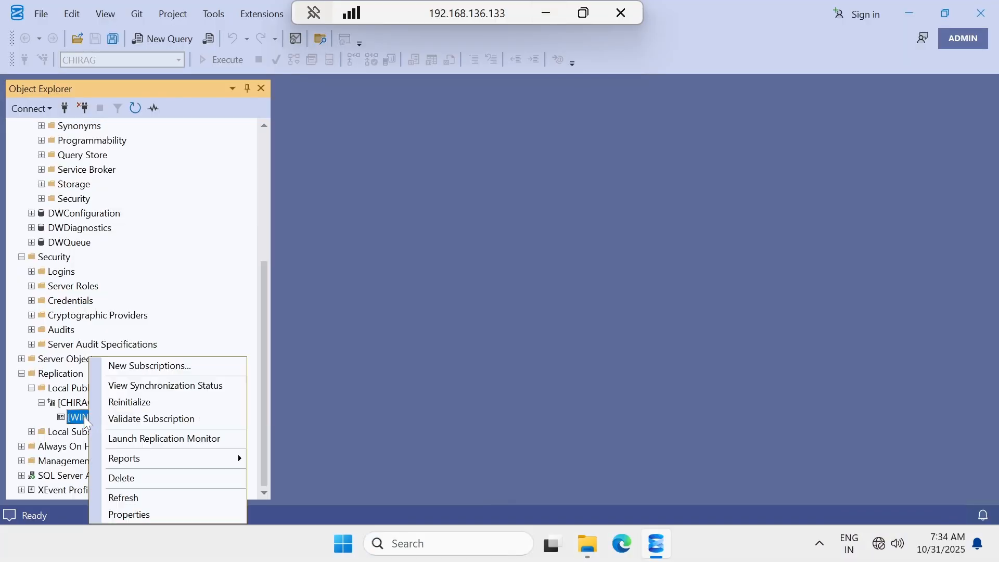
{"action": "left_click", "coordinate": [147, 385]}
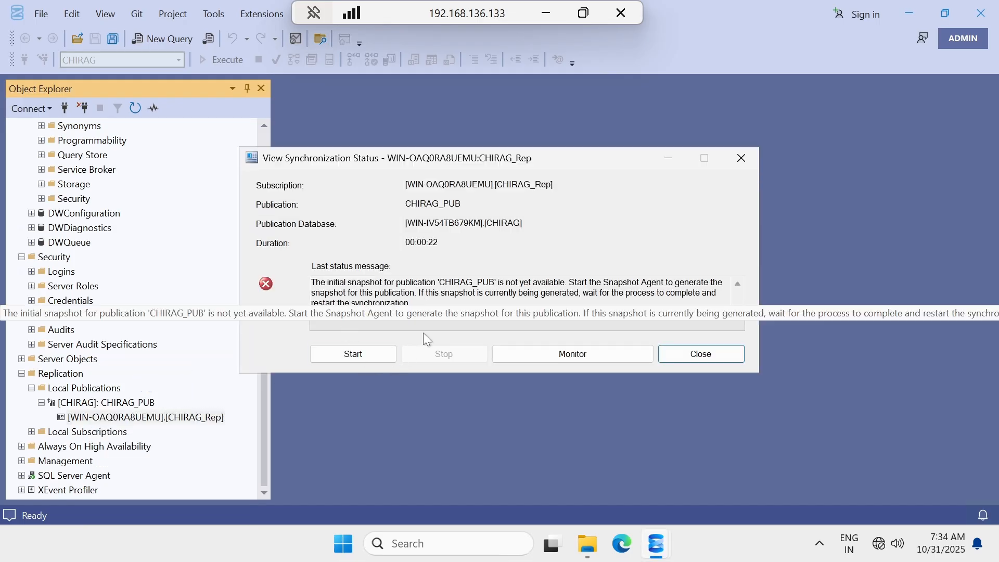
{"action": "left_click", "coordinate": [372, 355]}
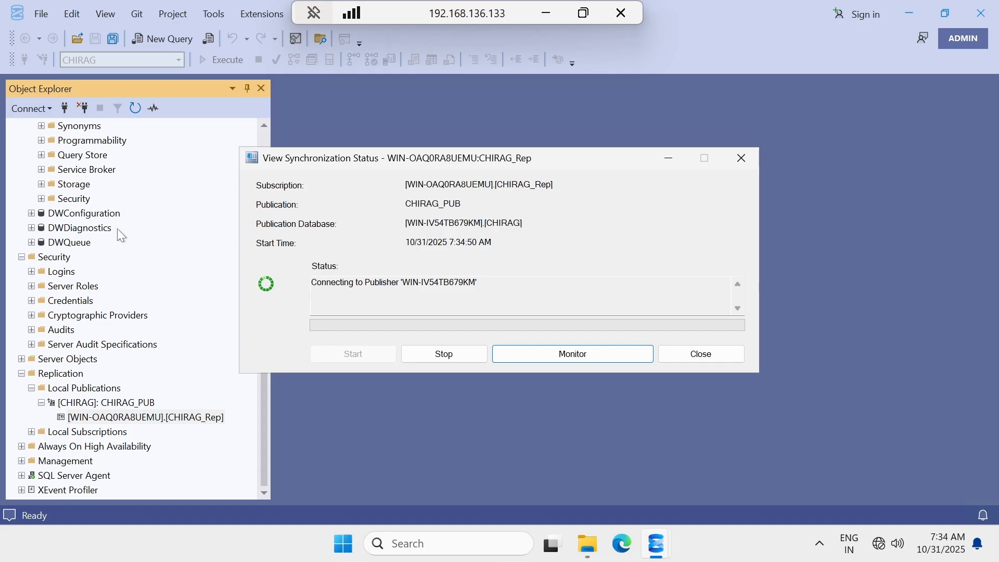
{"action": "scroll", "coordinate": [117, 230], "scroll_direction": "up", "scroll_amount": 5}
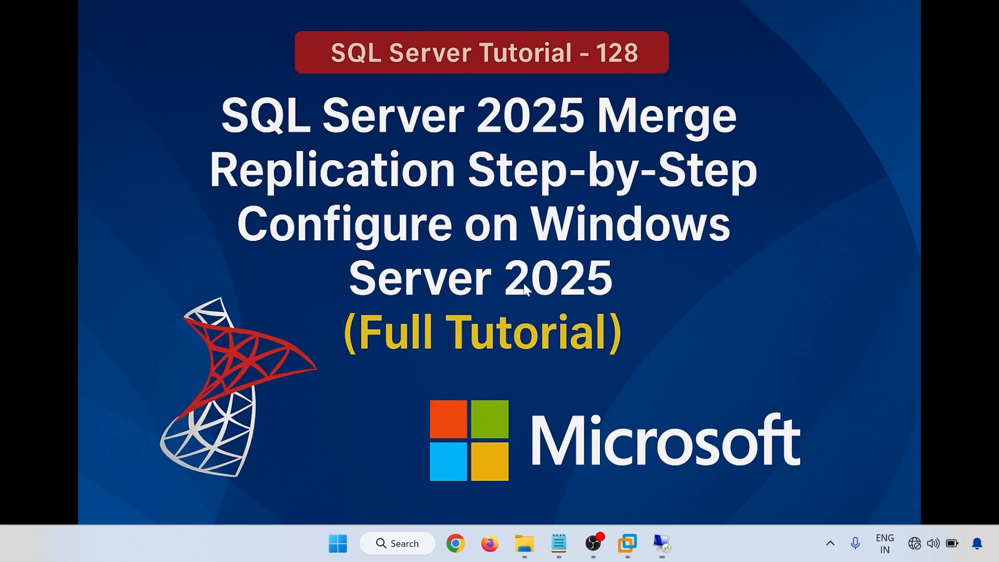
{"action": "left_click", "coordinate": [546, 13]}
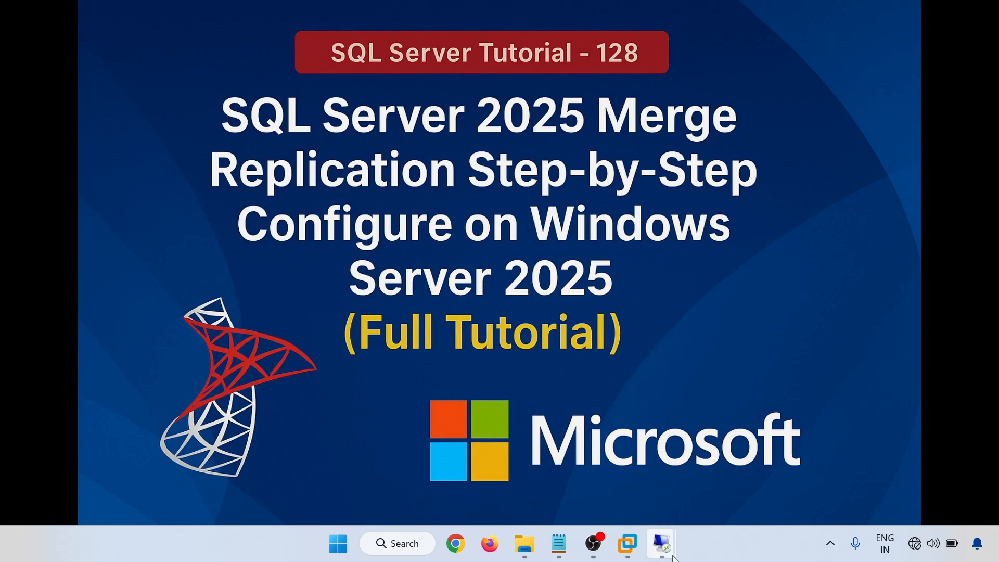
On the subscriber, refresh the CHIRAG_Rep tables and query the replicated dbo.TEST table.
{"action": "mouse_move", "coordinate": [671, 552]}
{"action": "left_click", "coordinate": [742, 479]}
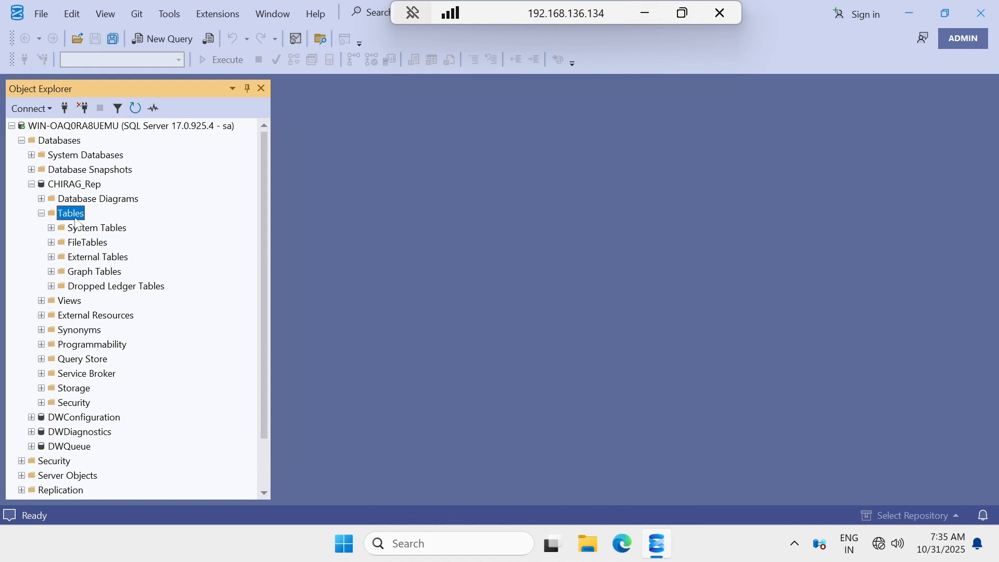
{"action": "right_click", "coordinate": [75, 219]}
{"action": "left_click", "coordinate": [111, 299]}
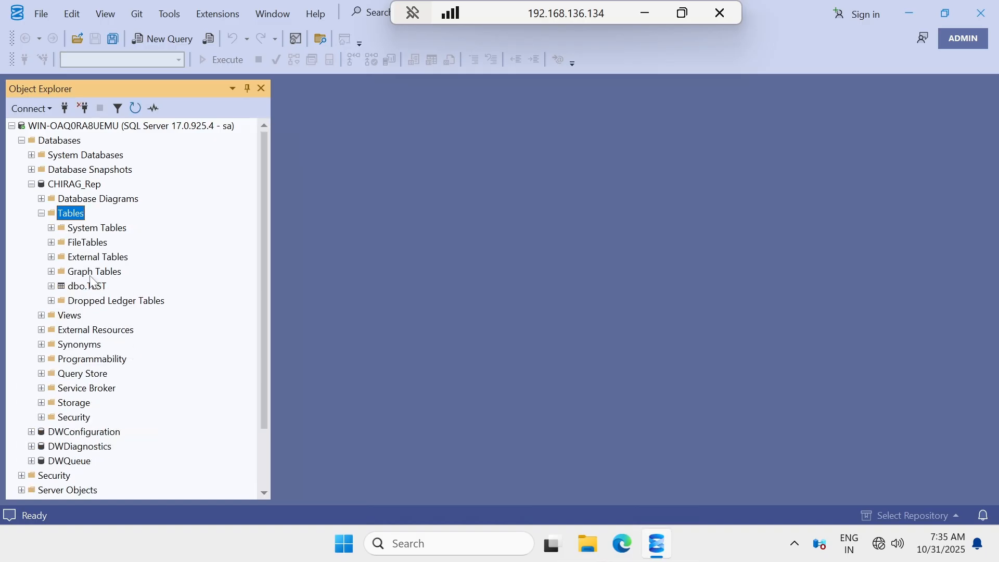
{"action": "left_click", "coordinate": [79, 286]}
{"action": "right_click", "coordinate": [79, 286]}
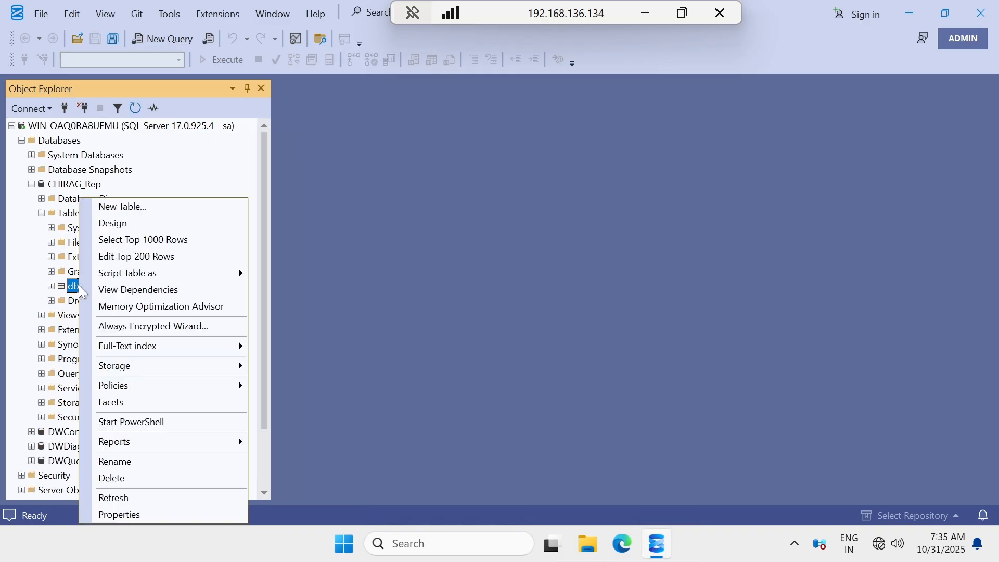
{"action": "left_click", "coordinate": [120, 237]}
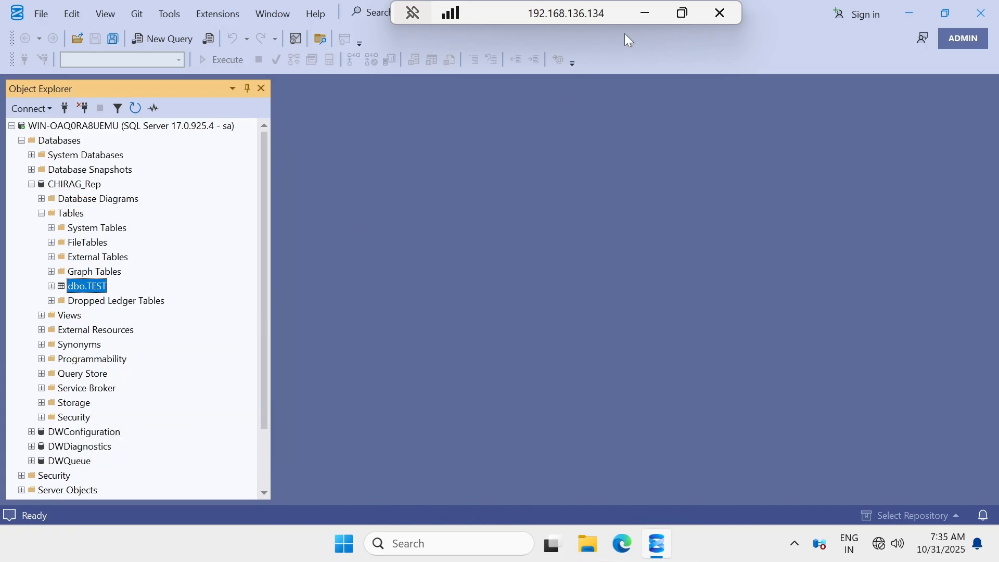
{"action": "left_click", "coordinate": [644, 13]}
On the publisher, close the synchronization status and select the top rows of dbo.TEST.
{"action": "mouse_move", "coordinate": [660, 543]}
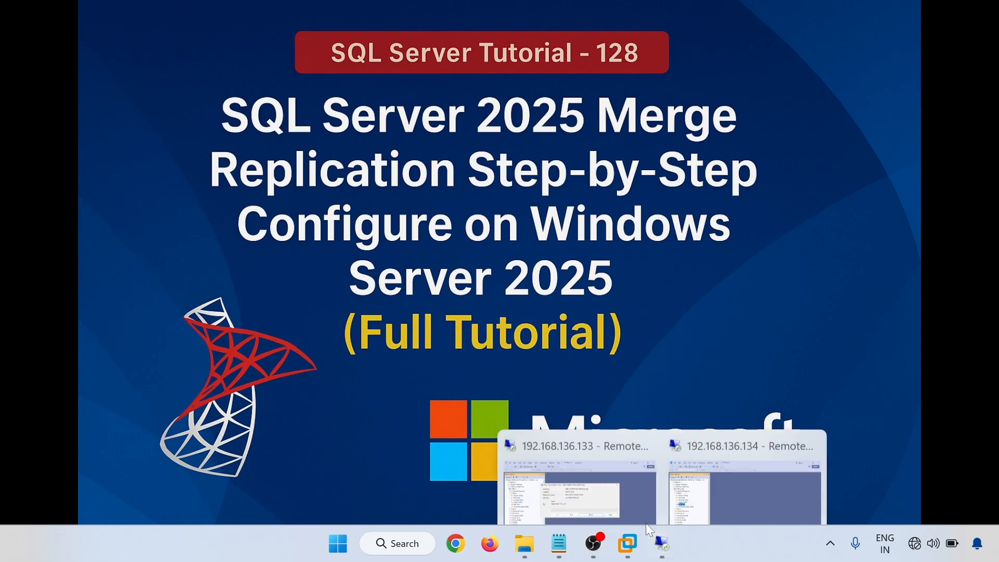
{"action": "left_click", "coordinate": [624, 501]}
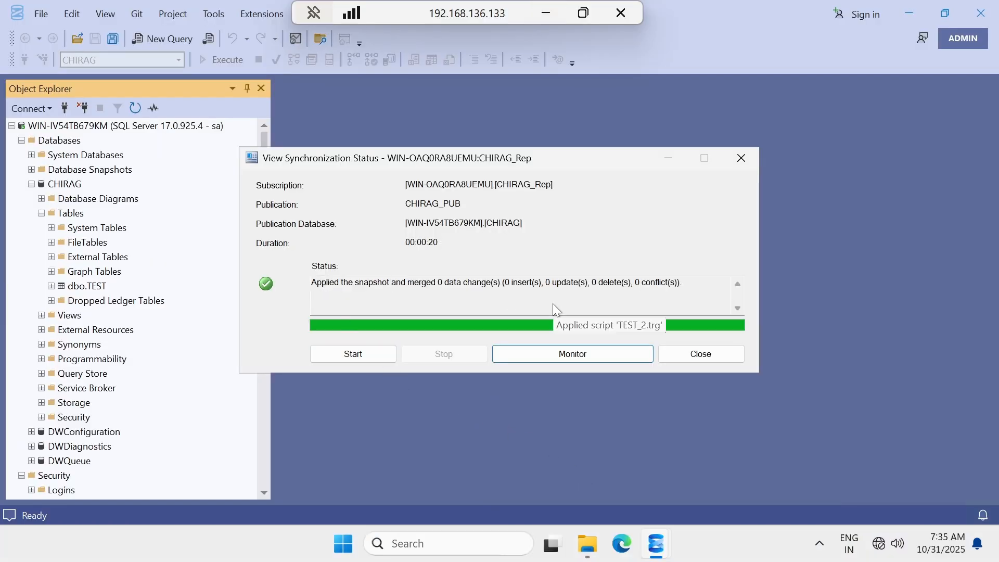
{"action": "left_click", "coordinate": [700, 353]}
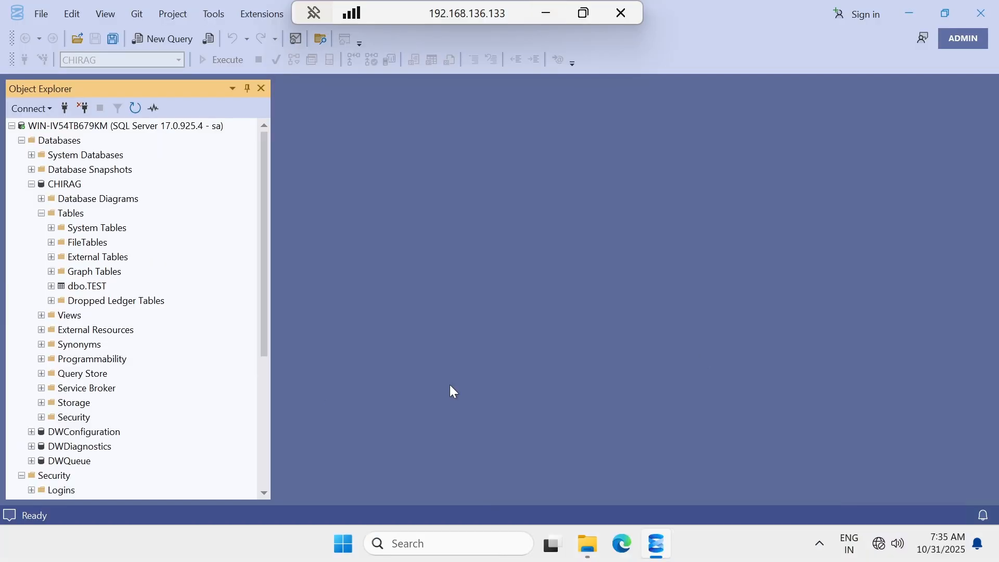
{"action": "left_click", "coordinate": [78, 289]}
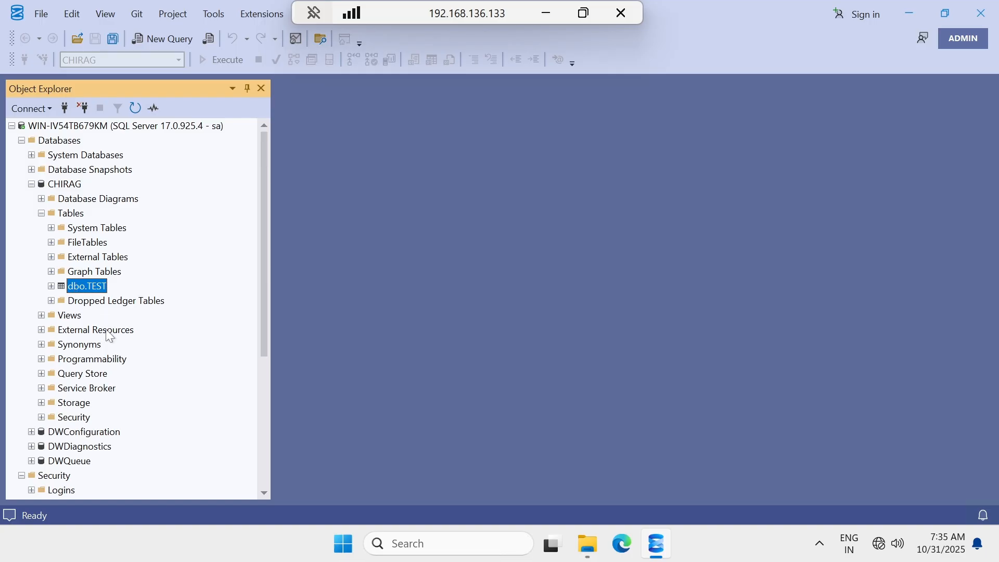
{"action": "right_click", "coordinate": [78, 287]}
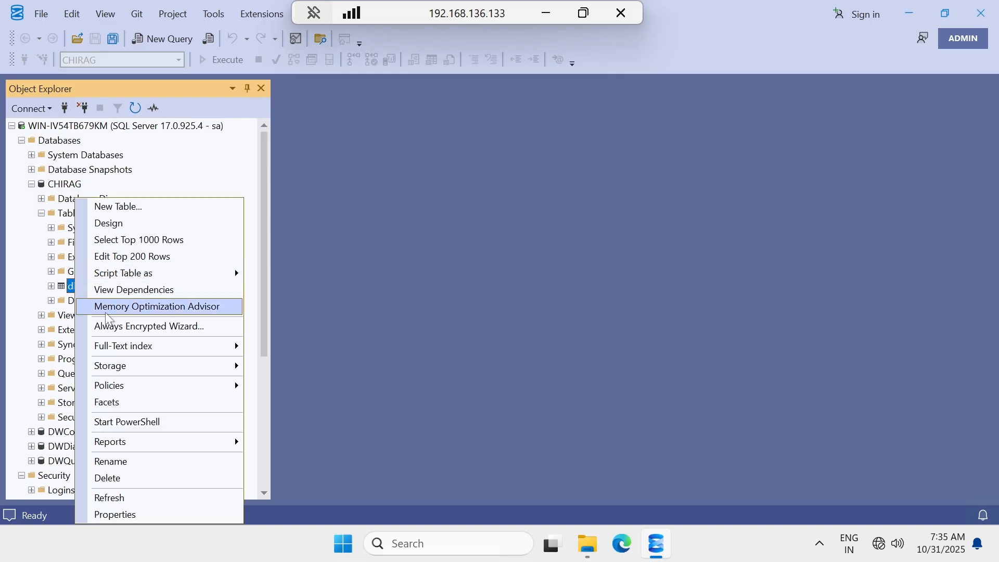
{"action": "left_click", "coordinate": [118, 242]}
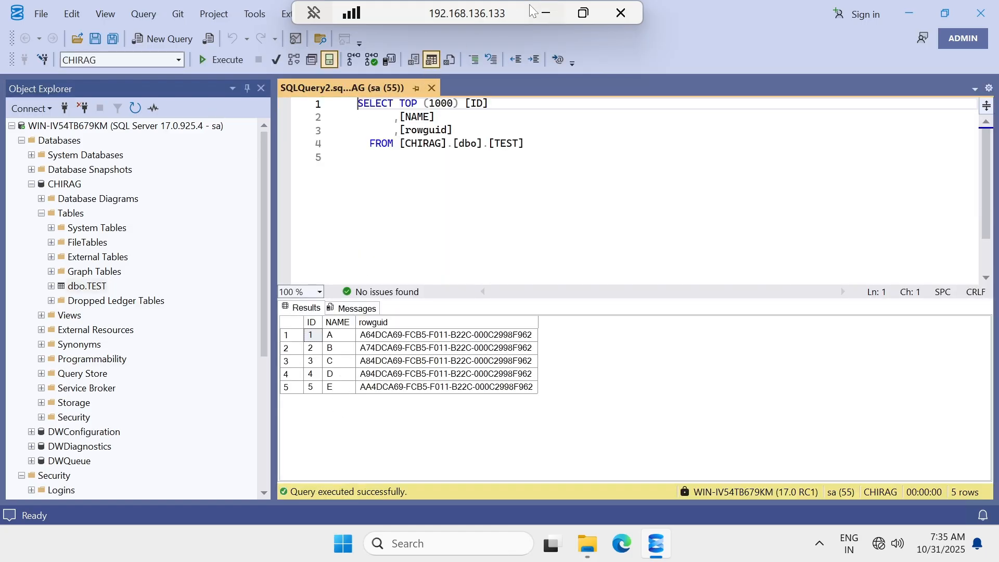
{"action": "left_click", "coordinate": [545, 13]}
Rerun the subscriber's dbo.TEST query with F5, then return to the publisher's editor.
{"action": "mouse_move", "coordinate": [661, 543]}
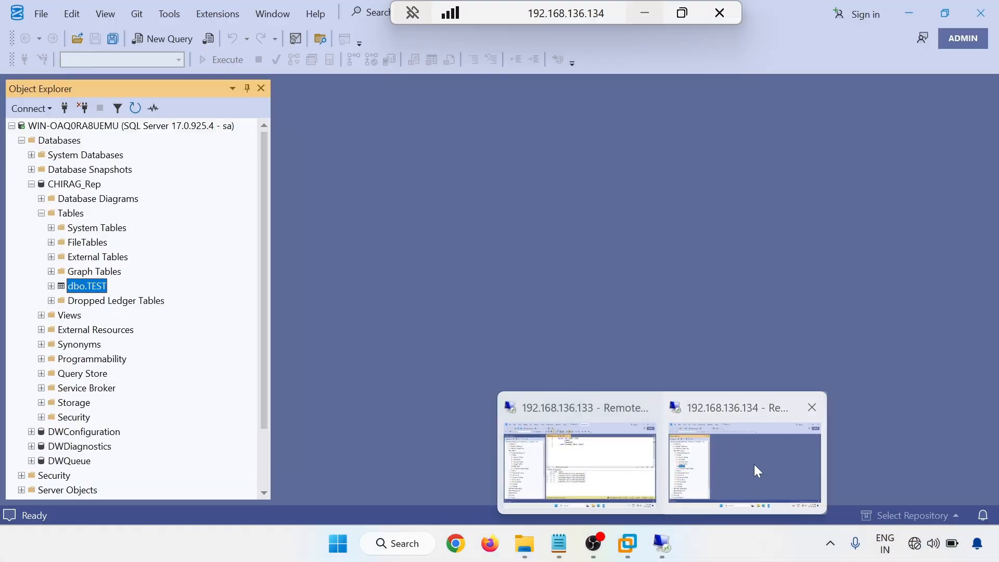
{"action": "left_click", "coordinate": [757, 470]}
{"action": "key", "text": "F5"}
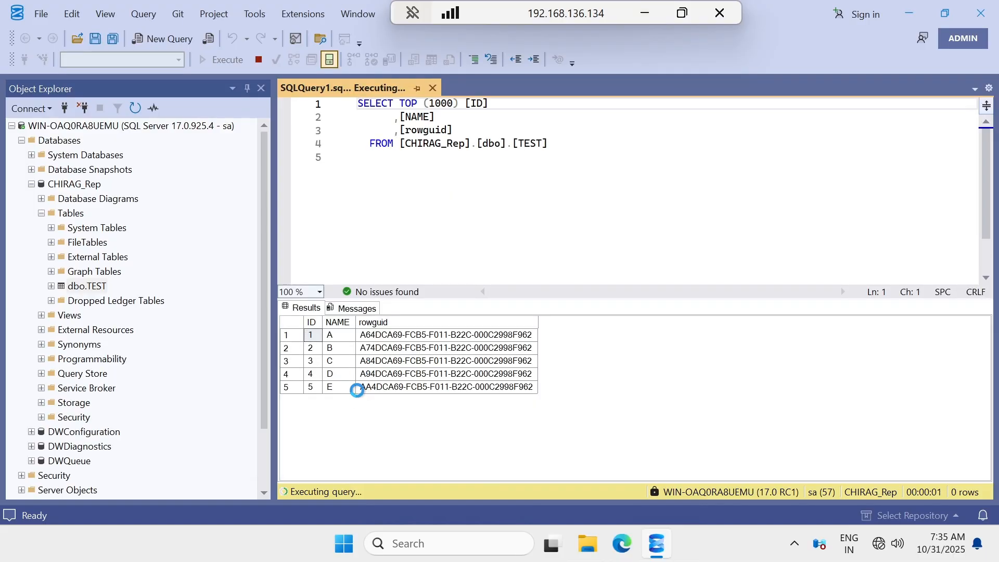
{"action": "left_click", "coordinate": [644, 13]}
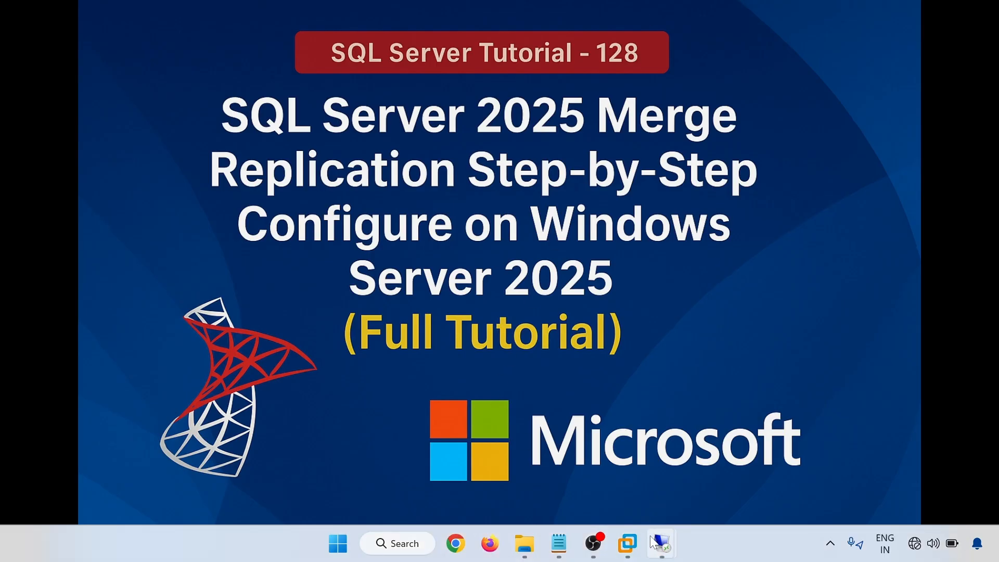
{"action": "mouse_move", "coordinate": [653, 541]}
{"action": "left_click", "coordinate": [580, 500]}
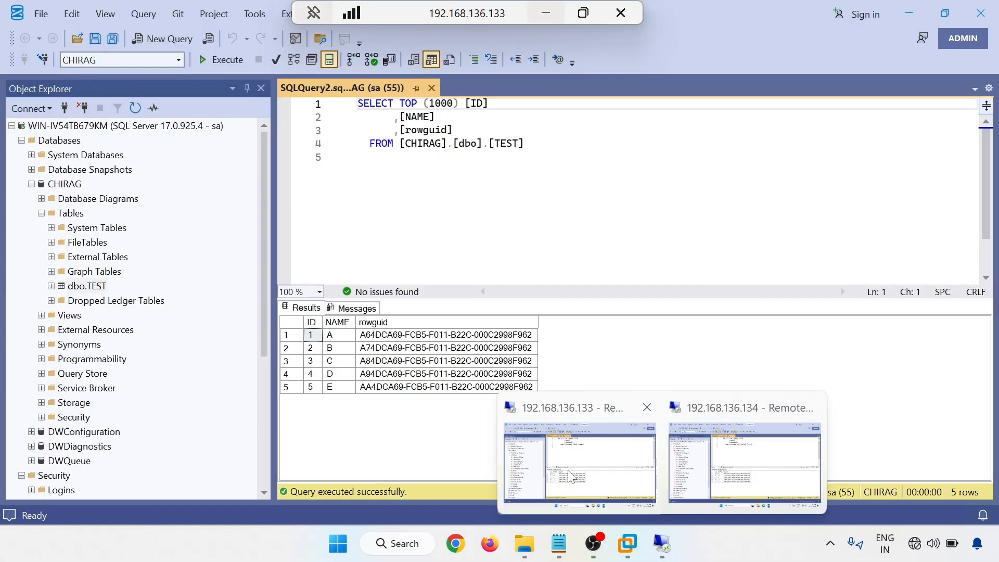
{"action": "left_click", "coordinate": [92, 289]}
{"action": "right_click", "coordinate": [91, 293]}
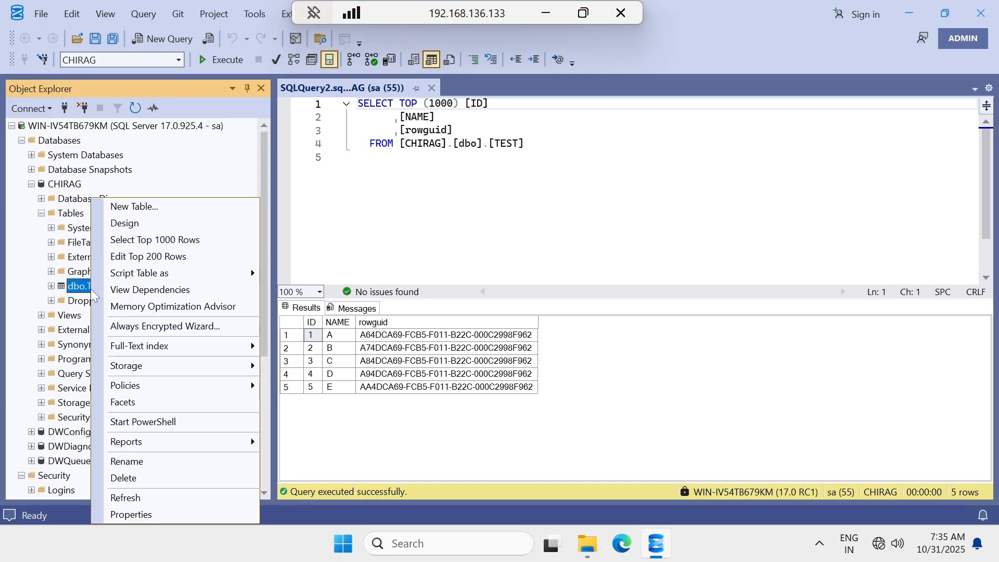
{"action": "left_click", "coordinate": [411, 216]}
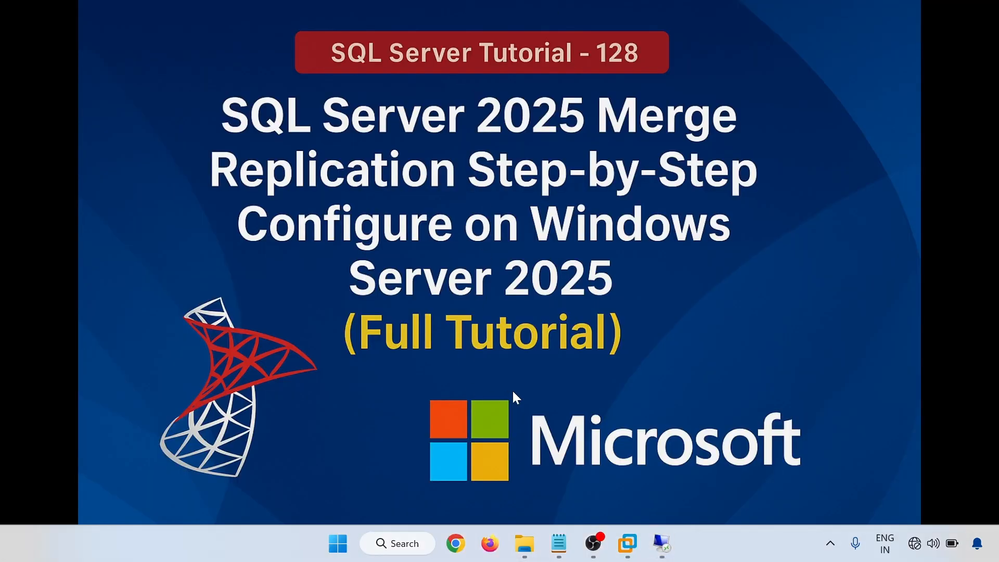
Copy the INSERT line for row ('5','E') from the Notepad notes and return to the publisher.
{"action": "left_click", "coordinate": [558, 543]}
{"action": "scroll", "coordinate": [499, 275], "scroll_direction": "up", "scroll_amount": 20}
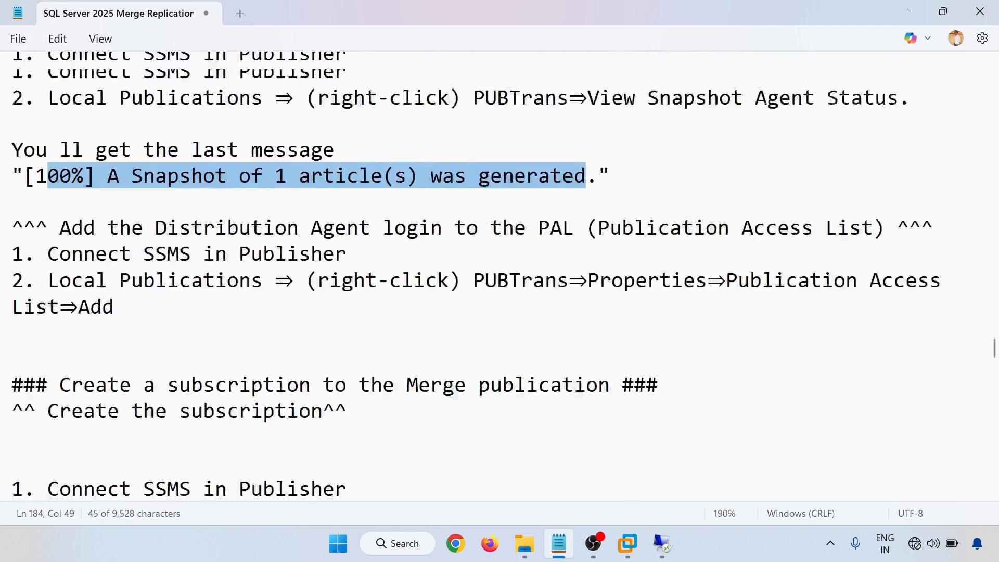
{"action": "scroll", "coordinate": [499, 276], "scroll_direction": "down", "scroll_amount": 4}
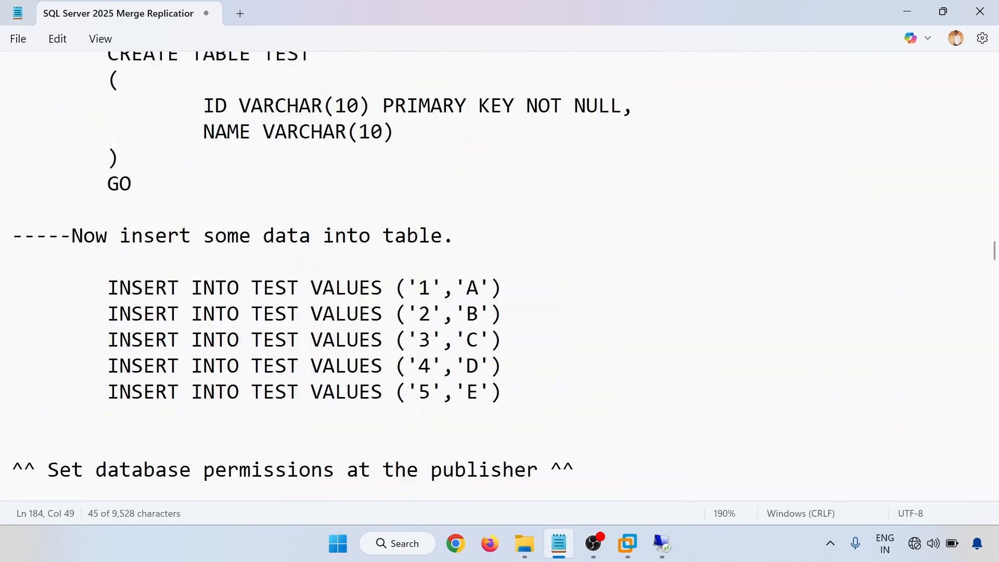
{"action": "left_click_drag", "start_coordinate": [107, 391], "coordinate": [501, 391]}
{"action": "key", "text": "ctrl+c"}
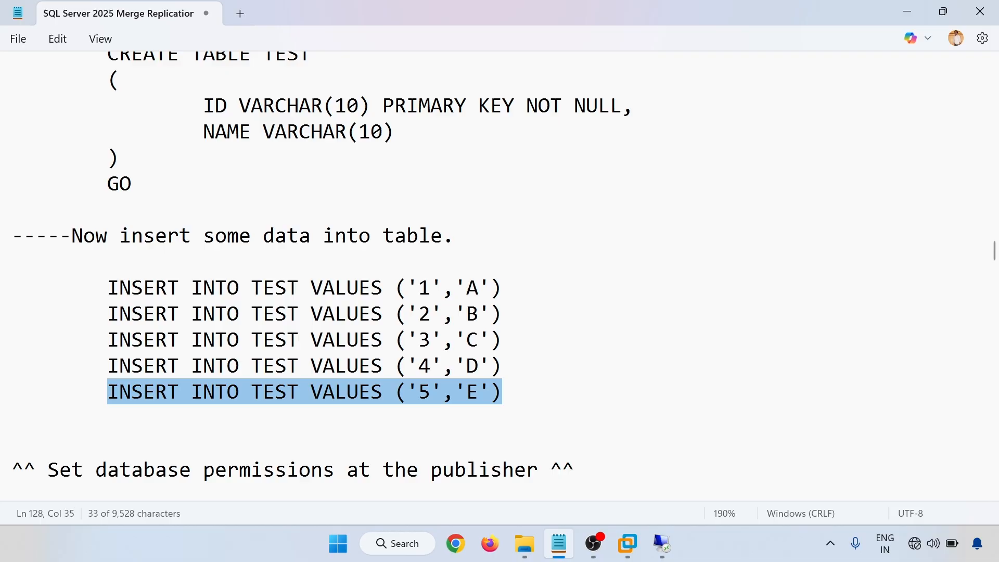
{"action": "mouse_move", "coordinate": [662, 543]}
{"action": "left_click", "coordinate": [598, 473]}
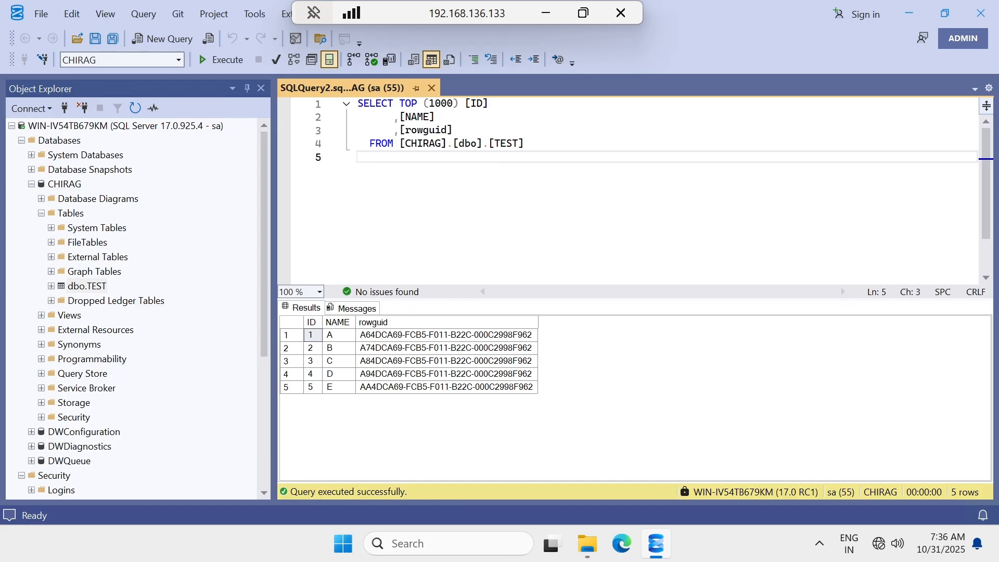
{"action": "key", "text": "Return"}
{"action": "key", "text": "Return"}
{"action": "key", "text": "ctrl+v"}
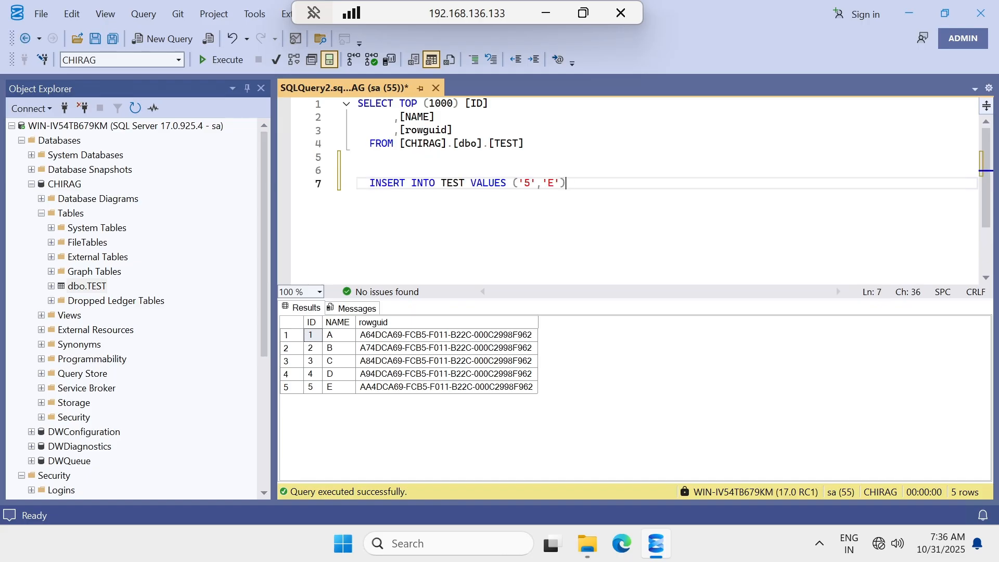
{"action": "double_click", "coordinate": [526, 183]}
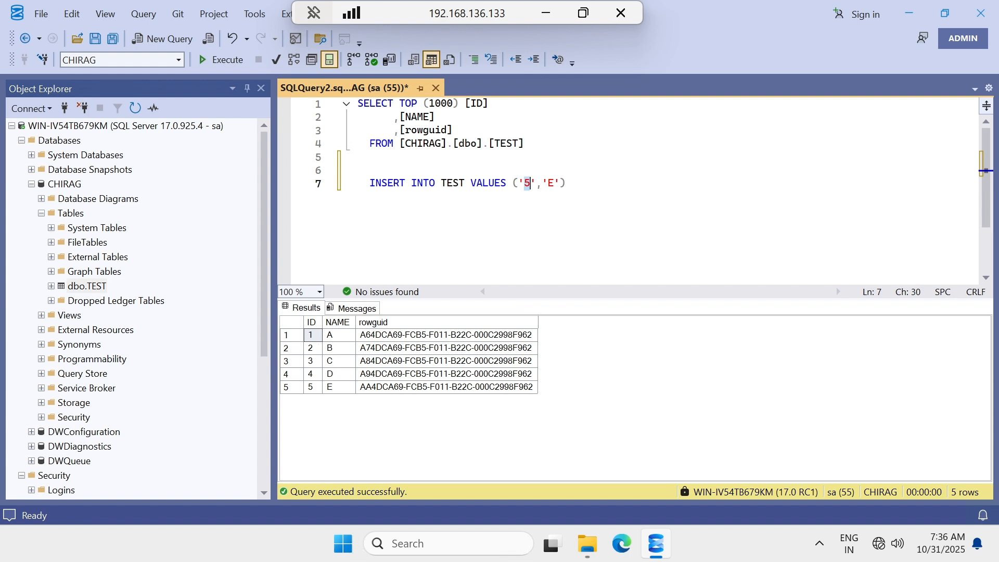
{"action": "type", "text": "6"}
{"action": "double_click", "coordinate": [551, 184]}
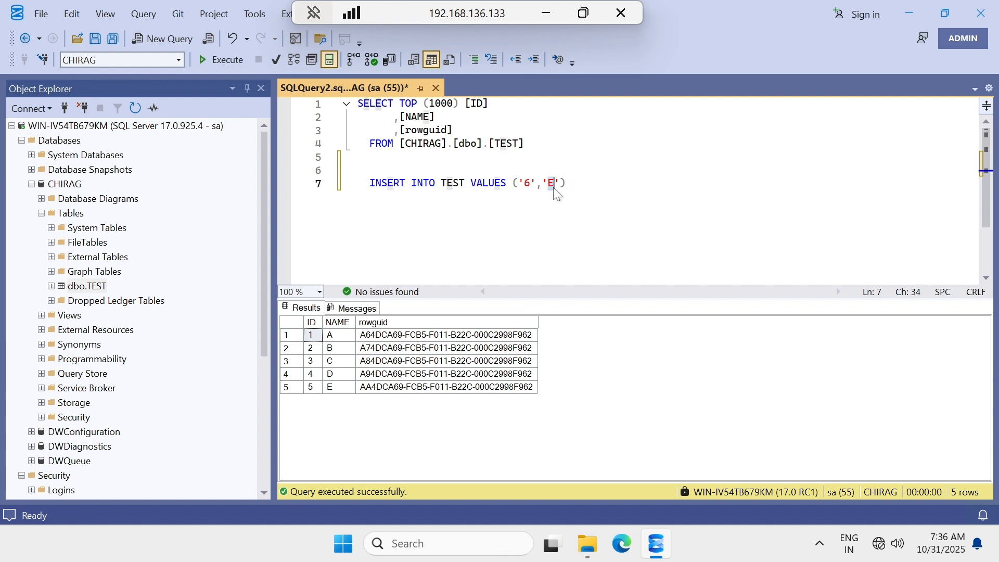
{"action": "type", "text": "Chirag"}
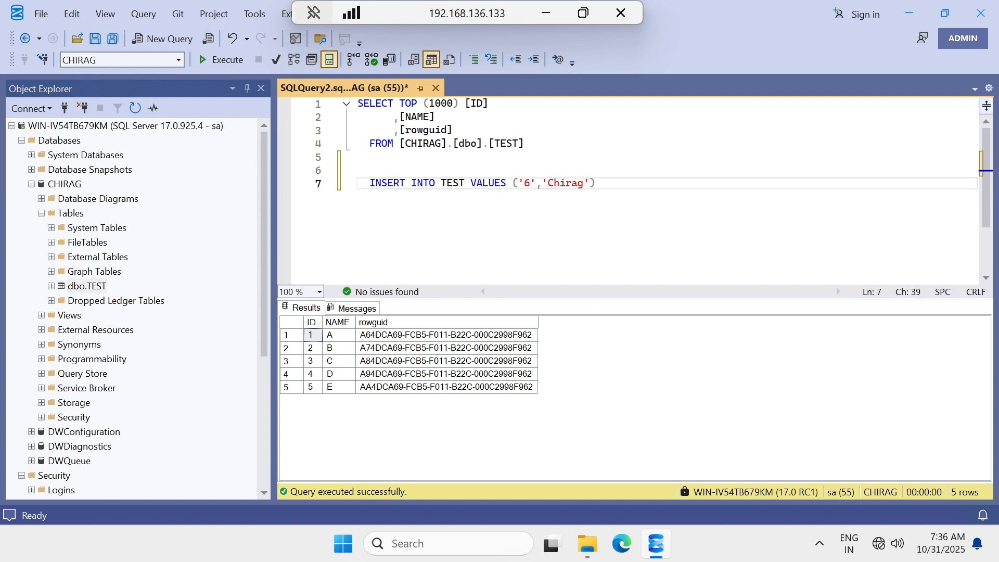
{"action": "left_click_drag", "start_coordinate": [597, 183], "coordinate": [372, 170]}
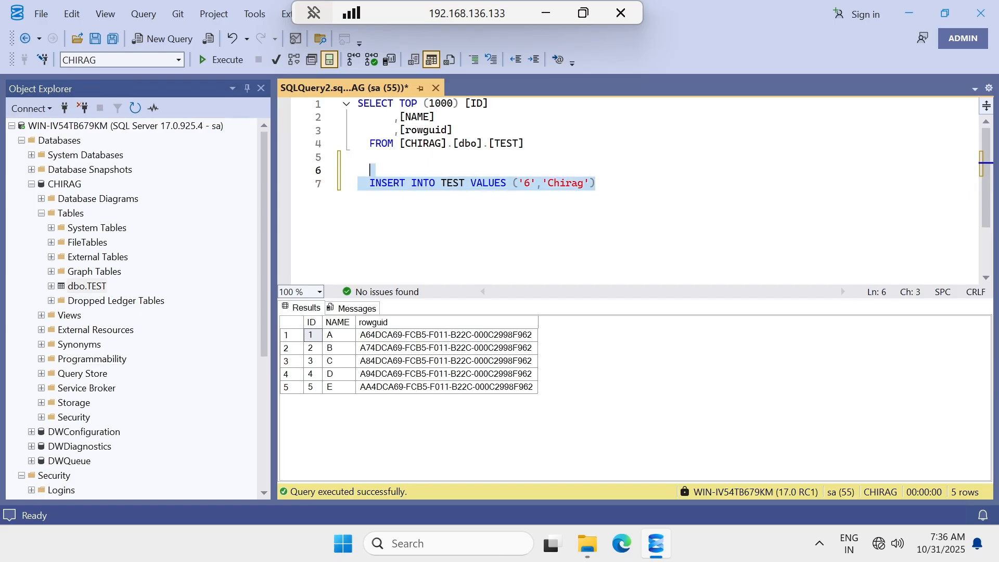
{"action": "left_click", "coordinate": [234, 61]}
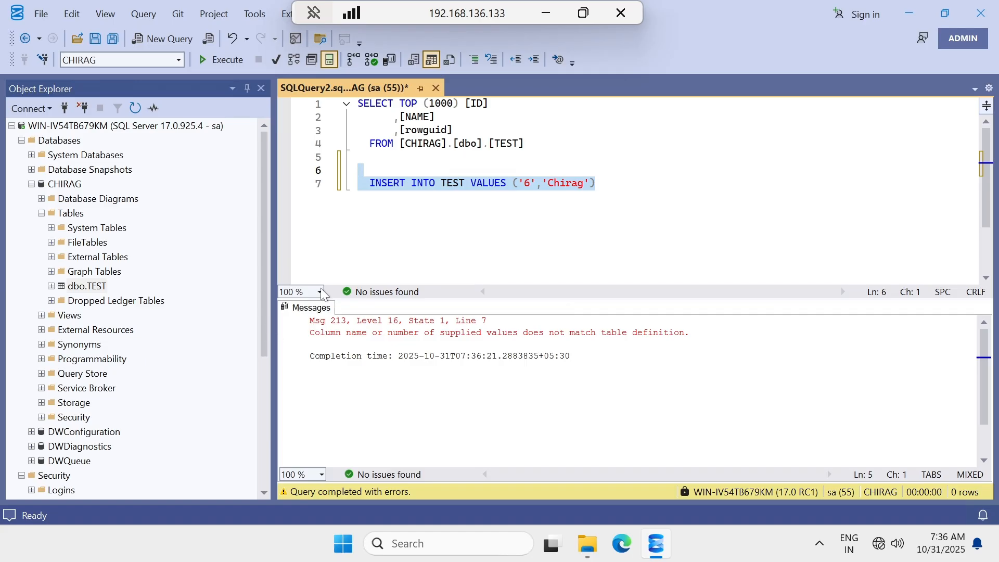
{"action": "left_click", "coordinate": [369, 170]}
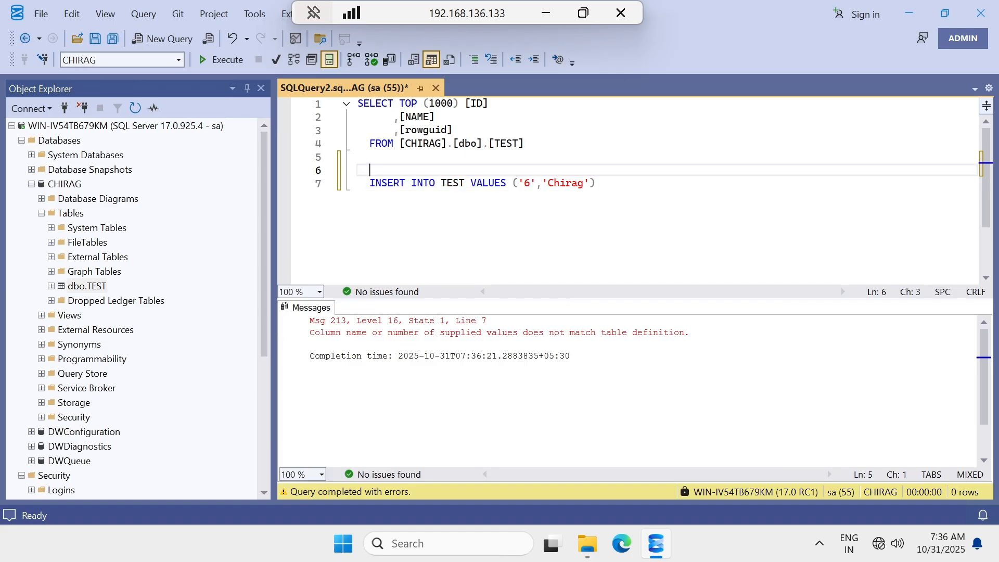
{"action": "left_click_drag", "start_coordinate": [596, 184], "coordinate": [357, 183]}
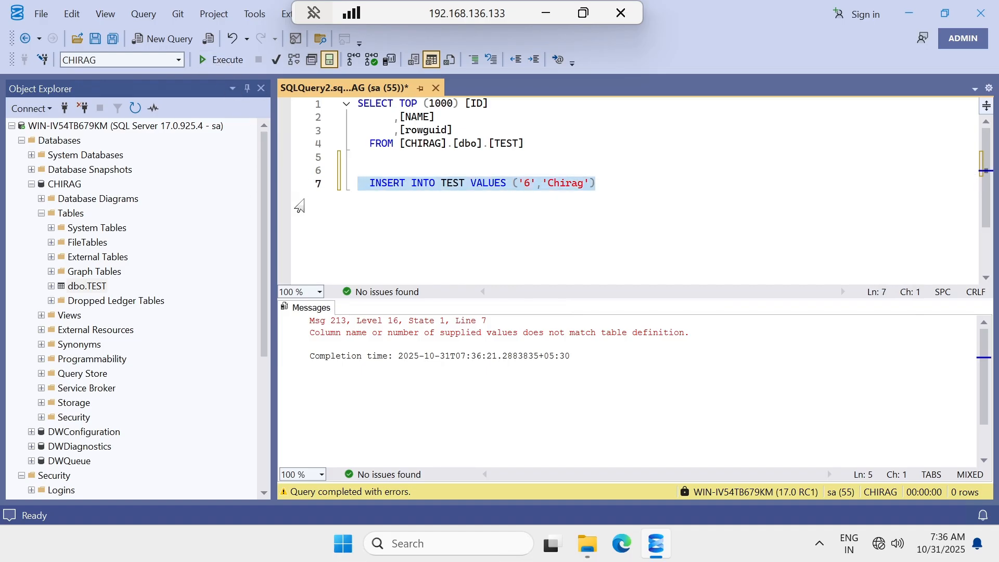
{"action": "left_click_drag", "start_coordinate": [525, 144], "coordinate": [271, 89]}
{"action": "left_click", "coordinate": [221, 59]}
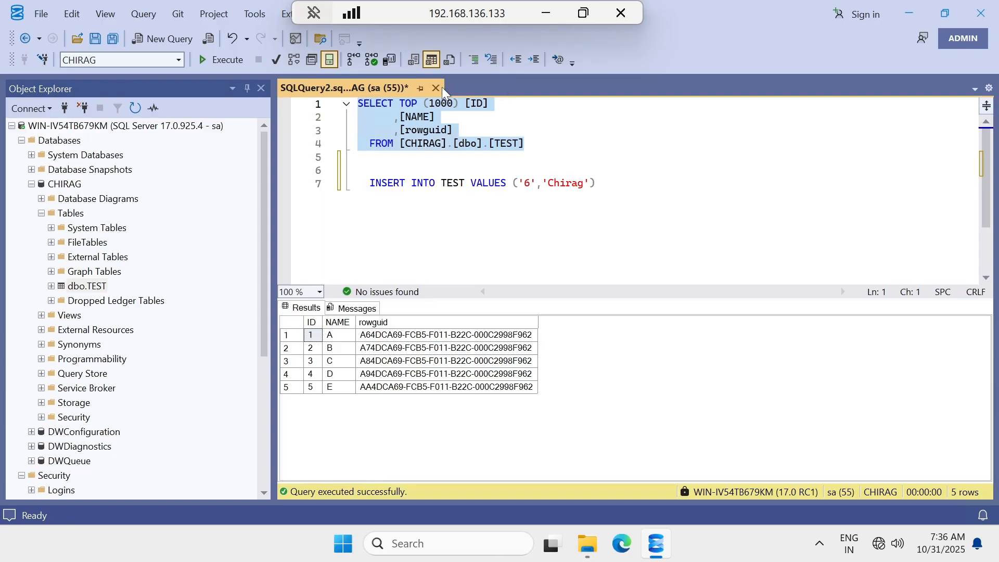
{"action": "left_click_drag", "start_coordinate": [596, 183], "coordinate": [291, 172]}
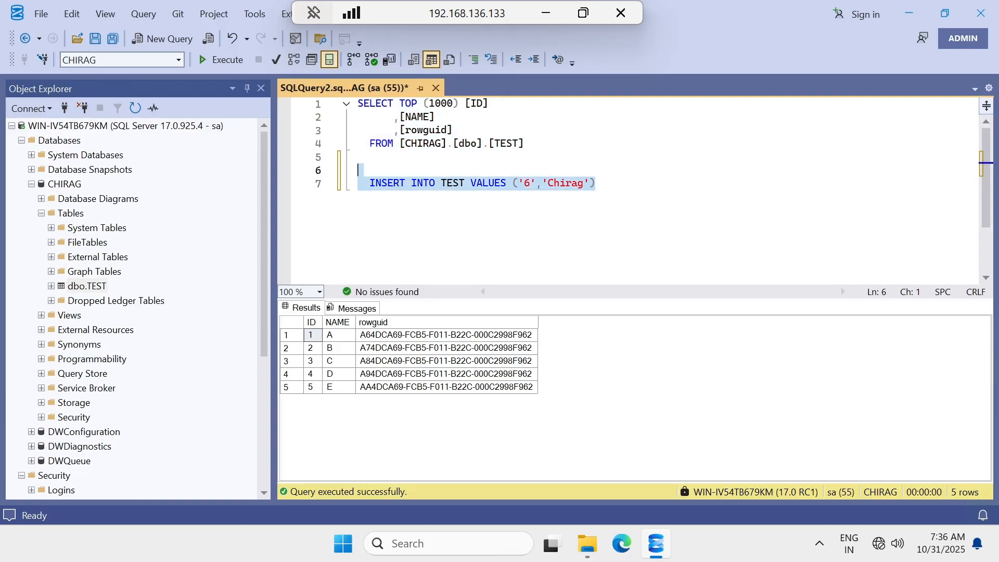
{"action": "key", "text": "BackSpace"}
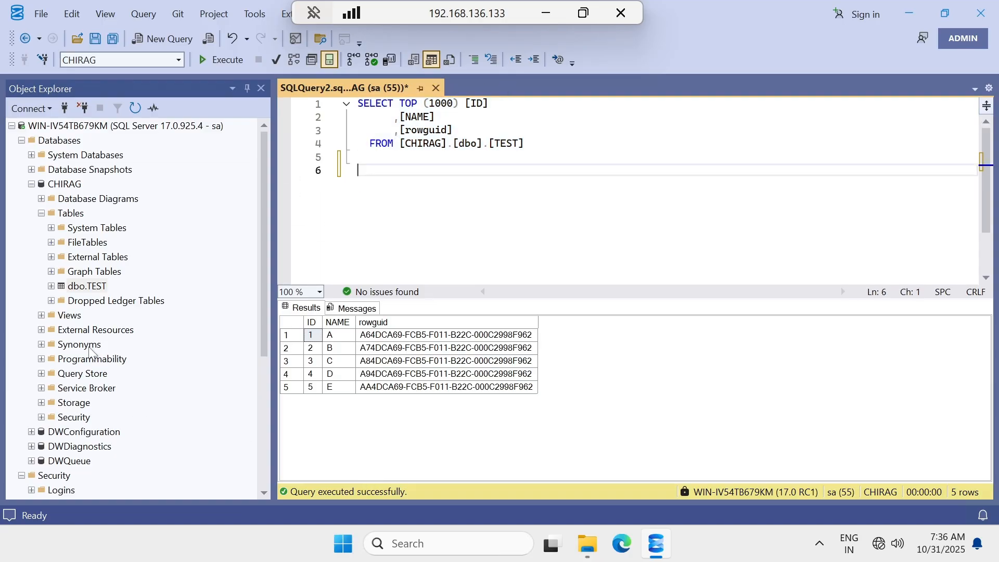
{"action": "left_click", "coordinate": [94, 289]}
Dismiss the dbo.TEST context menu and minimize the publisher's remote session.
{"action": "right_click", "coordinate": [93, 289]}
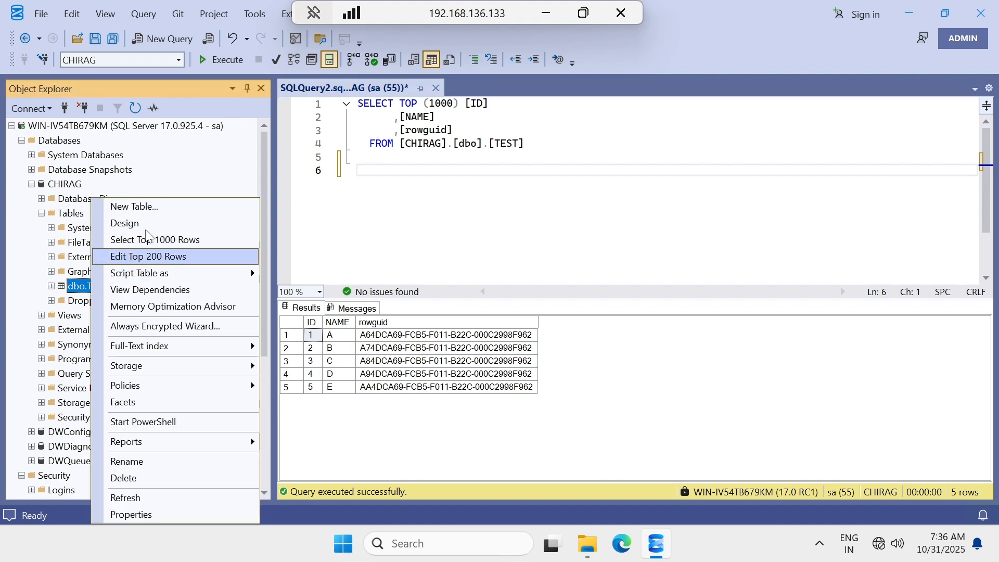
{"action": "left_click", "coordinate": [140, 259]}
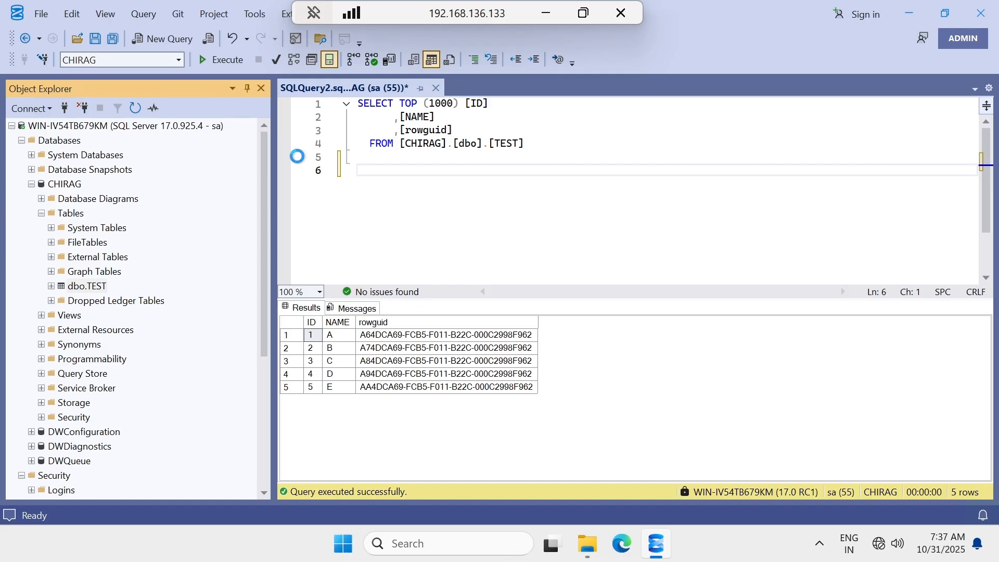
{"action": "left_click", "coordinate": [545, 13]}
Paste the INSERT below the subscriber's query and edit it to ID 7, name 'Dhruv', plus ,''.
{"action": "mouse_move", "coordinate": [662, 543]}
{"action": "left_click", "coordinate": [741, 465]}
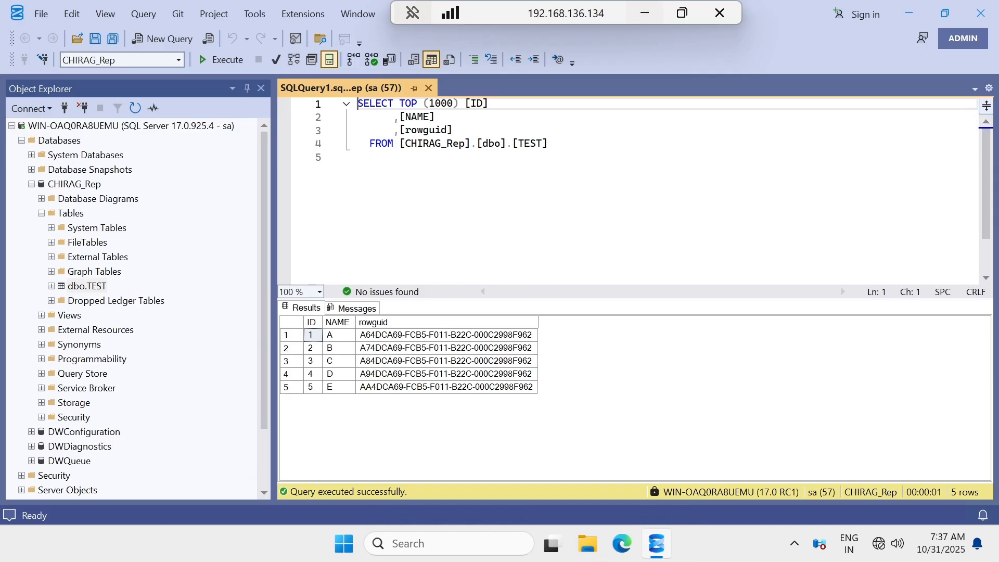
{"action": "left_click", "coordinate": [370, 157]}
{"action": "key", "text": "Return"}
{"action": "key", "text": "Return"}
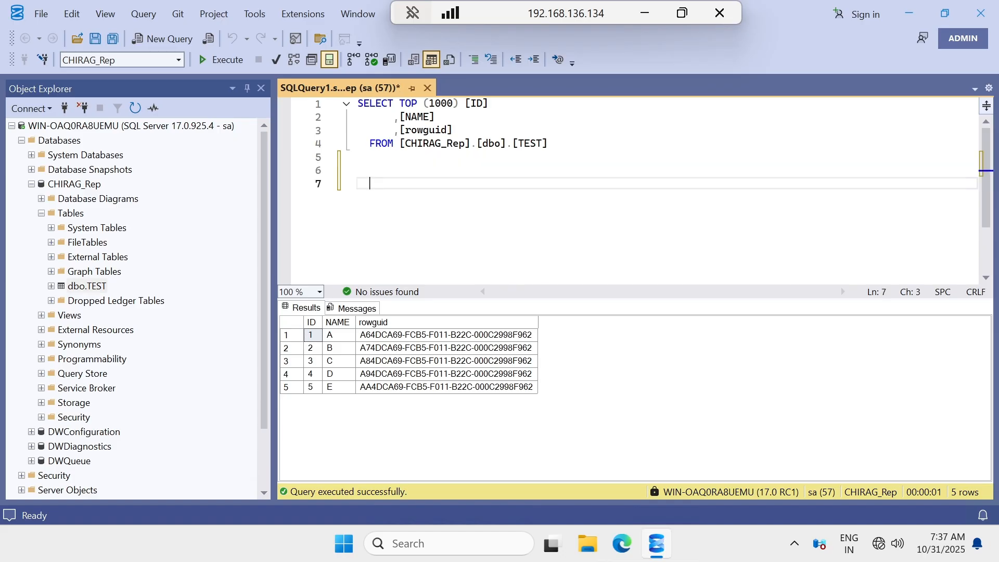
{"action": "type", "text": "INSERT INTO TEST VALUES ('5','E')"}
{"action": "left_click_drag", "start_coordinate": [524, 183], "coordinate": [530, 183]}
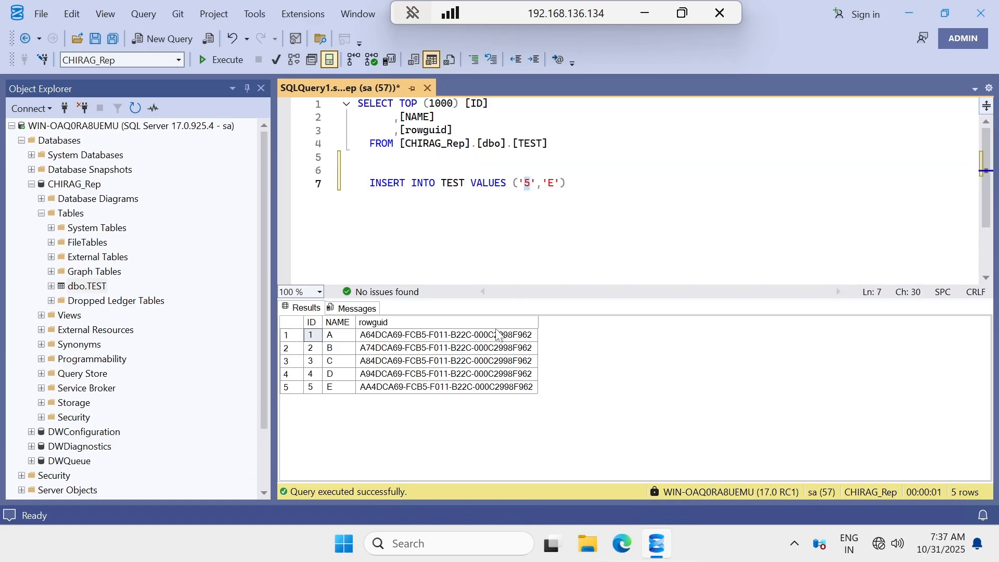
{"action": "type", "text": "7"}
{"action": "left_click_drag", "start_coordinate": [548, 183], "coordinate": [554, 183]}
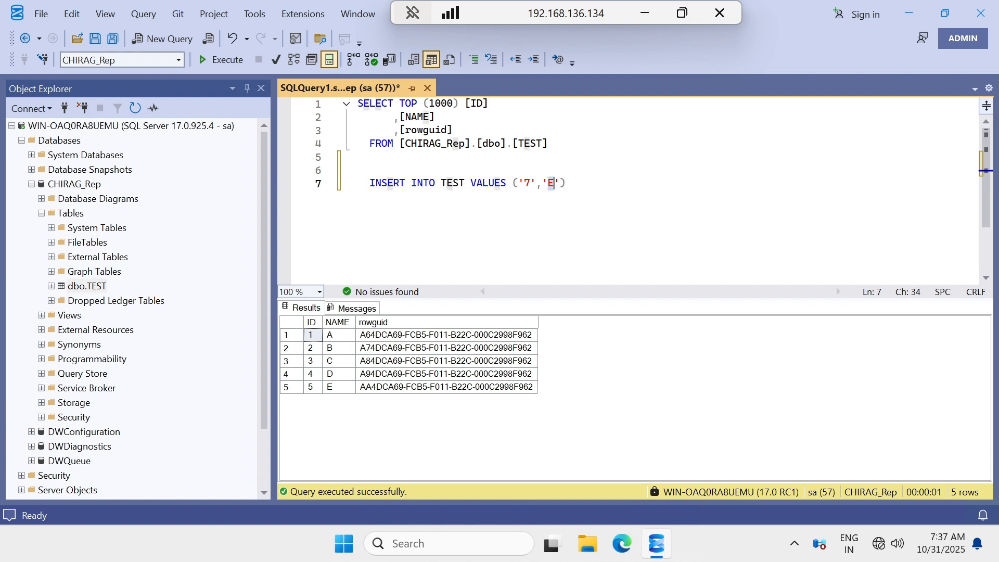
{"action": "type", "text": "Dhruv"}
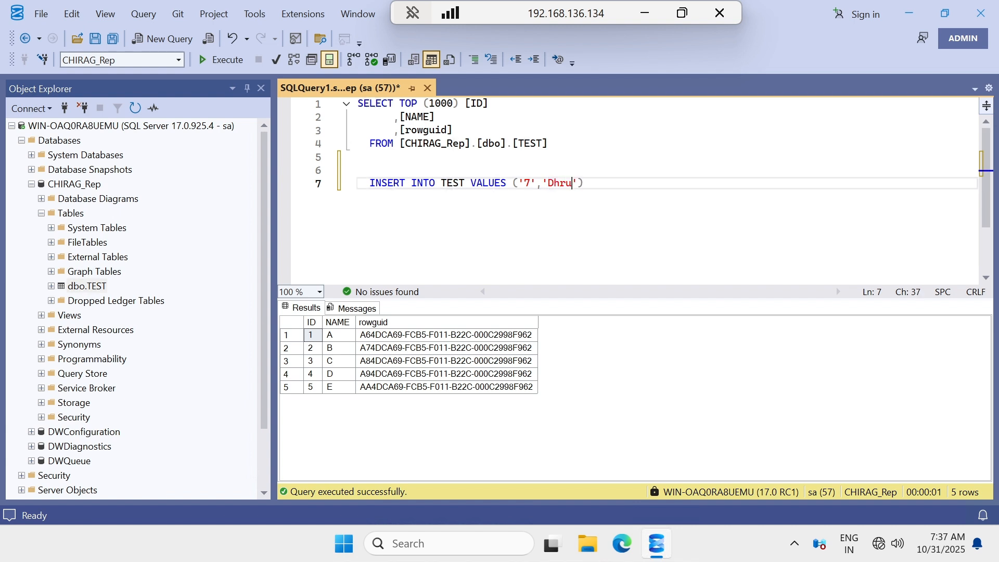
{"action": "key", "text": "Right"}
{"action": "type", "text": ",''"}
Bring the publisher's remote session back on screen.
{"action": "left_click", "coordinate": [644, 13]}
{"action": "left_click", "coordinate": [662, 546]}
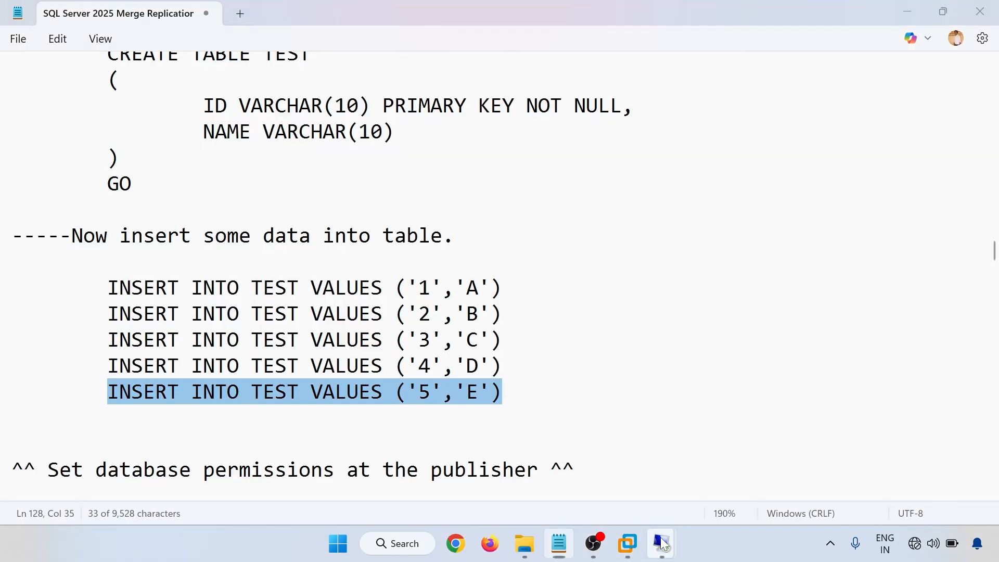
{"action": "left_click", "coordinate": [599, 466]}
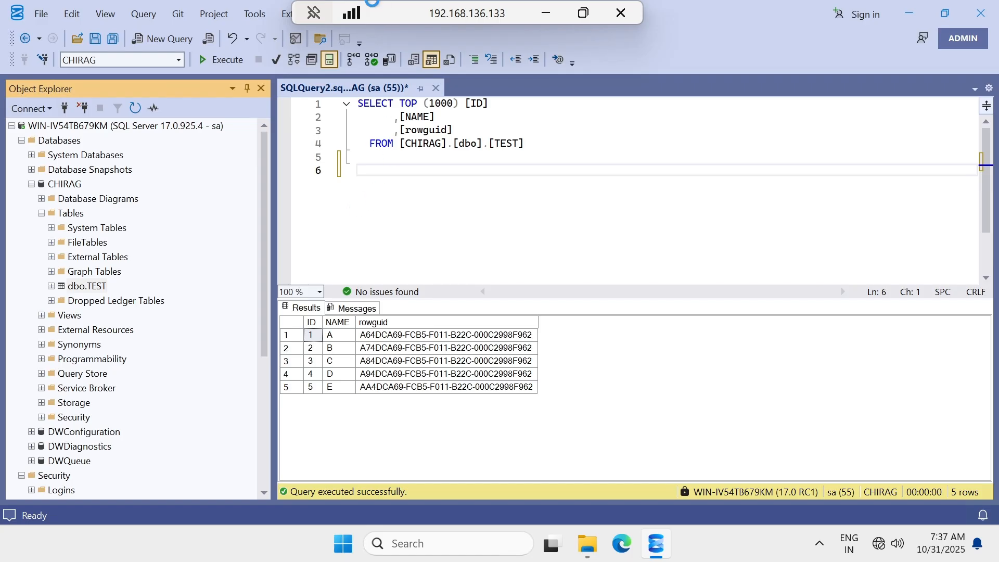
Rerun the SELECT on the subscriber's TEST table, then return to the publisher session.
{"action": "left_click_drag", "start_coordinate": [398, 15], "coordinate": [497, 5]}
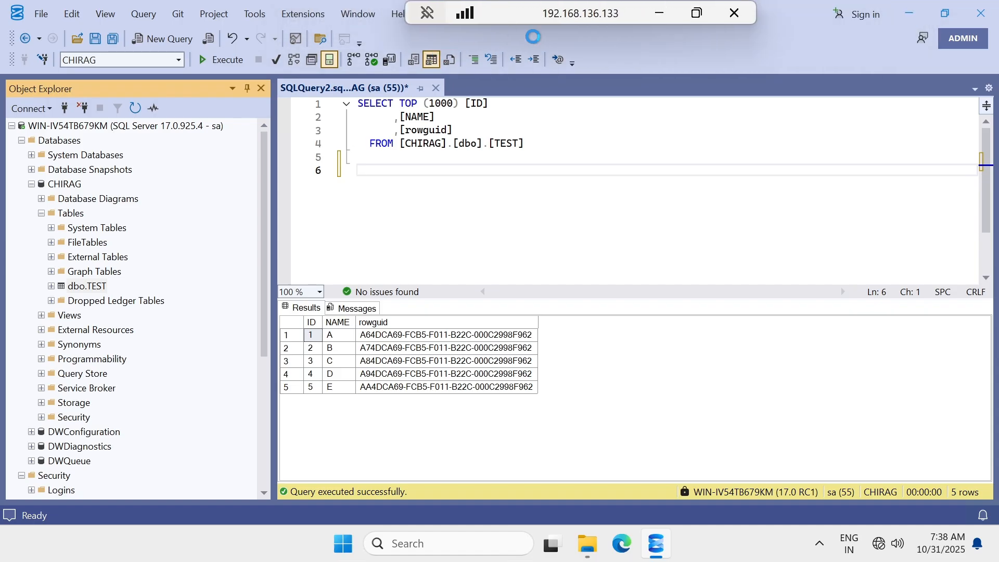
{"action": "left_click", "coordinate": [656, 13]}
{"action": "mouse_move", "coordinate": [662, 543]}
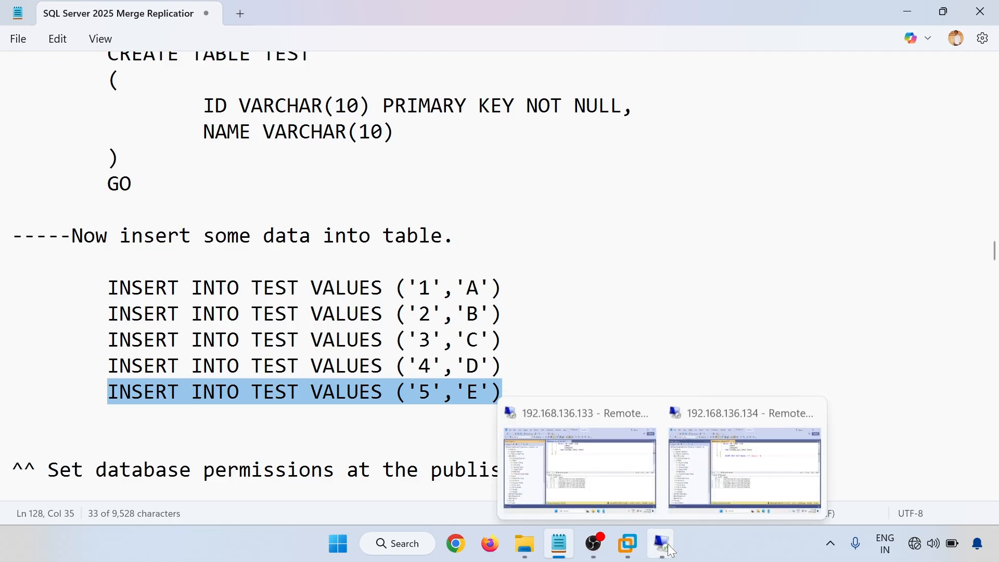
{"action": "left_click", "coordinate": [746, 460]}
{"action": "left_click_drag", "start_coordinate": [549, 143], "coordinate": [239, 86]}
{"action": "left_click", "coordinate": [223, 59]}
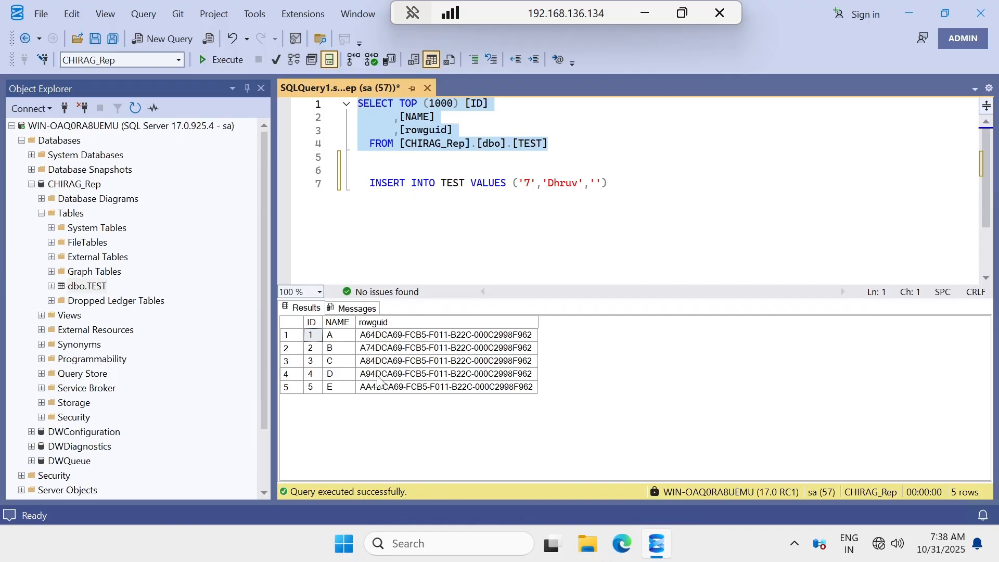
{"action": "left_click", "coordinate": [645, 14]}
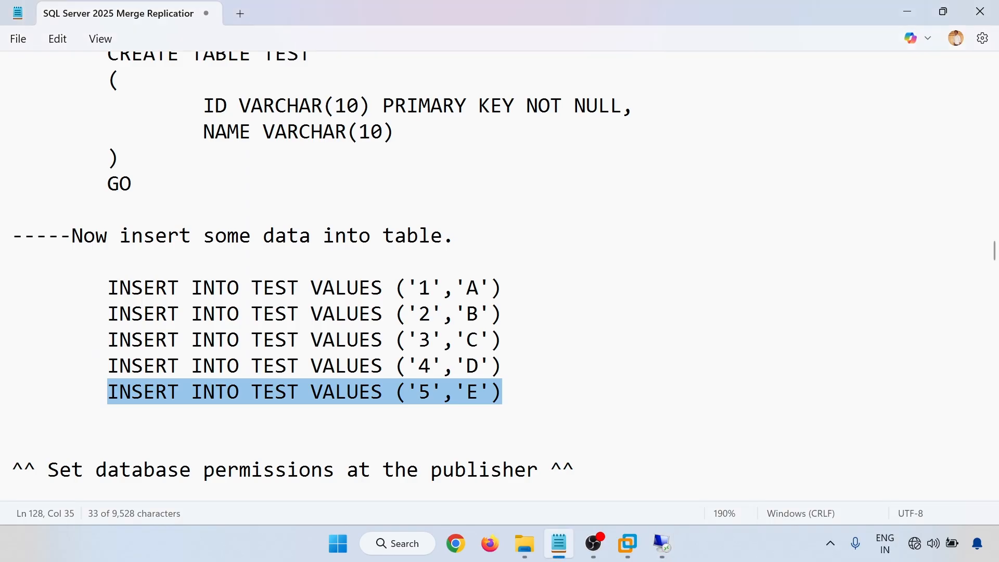
{"action": "mouse_move", "coordinate": [662, 544]}
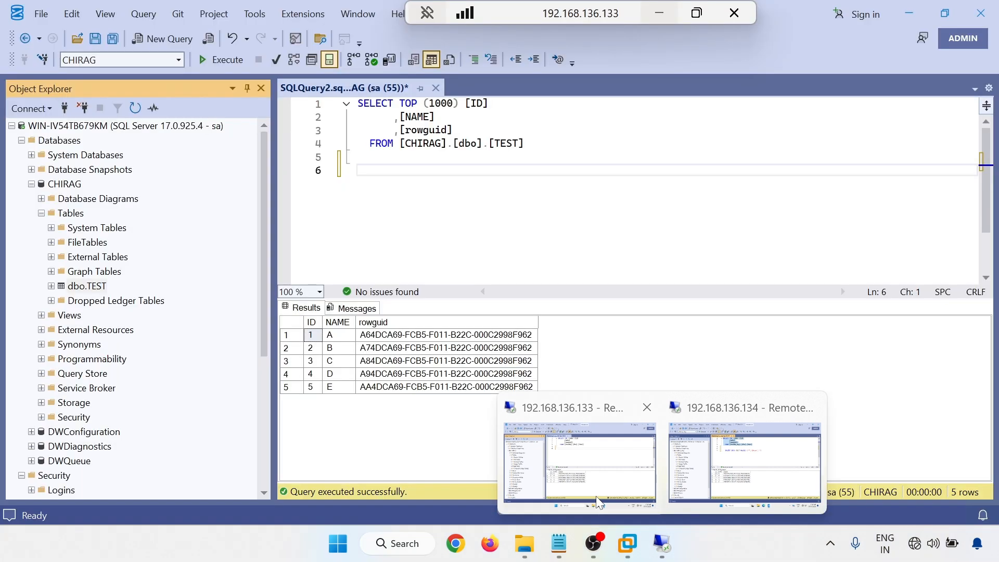
{"action": "left_click", "coordinate": [572, 457]}
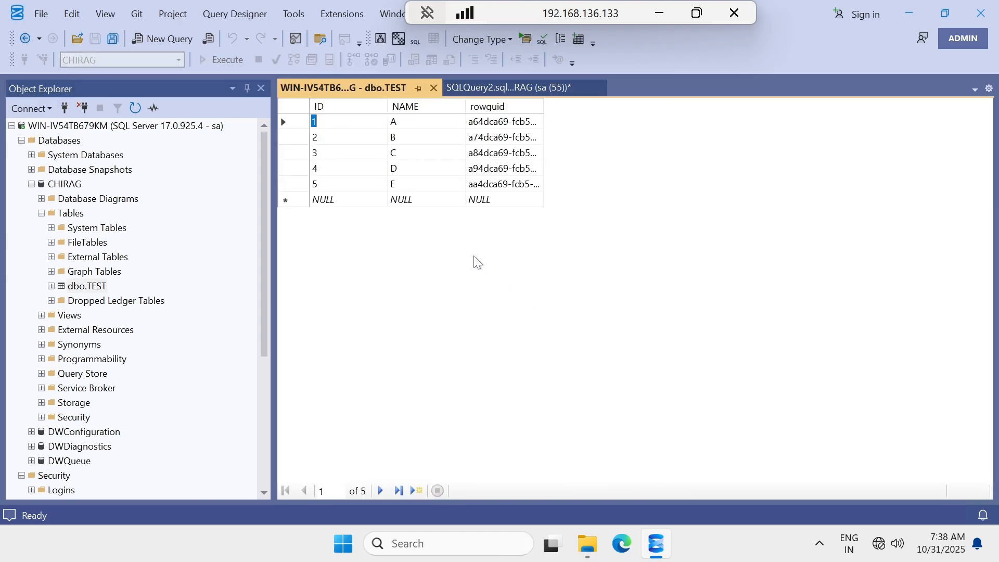
Enter a new TEST row with ID 6 and NAME 'Chirag', clearing the rowguid cell.
{"action": "left_click", "coordinate": [344, 203]}
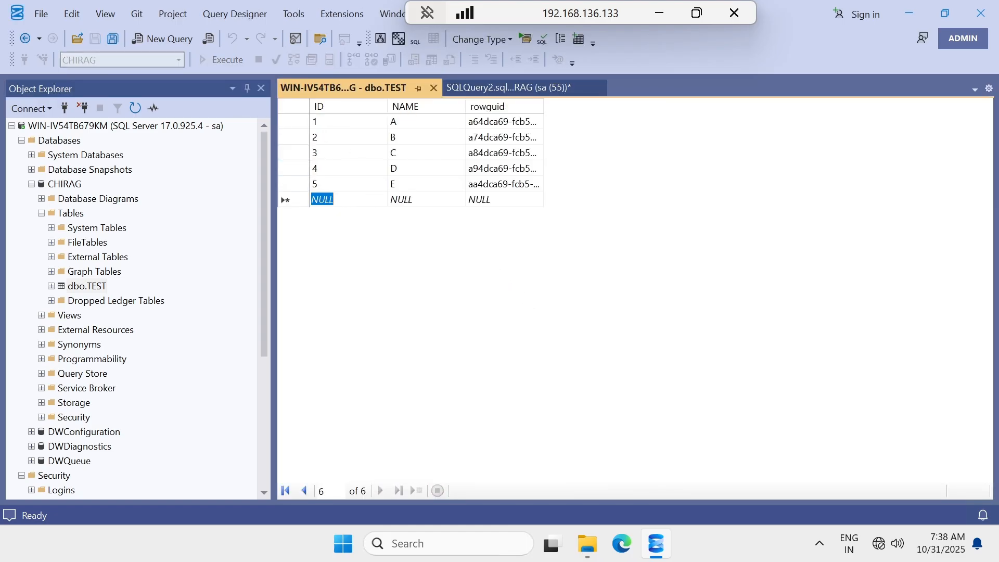
{"action": "type", "text": "6"}
{"action": "key", "text": "Tab"}
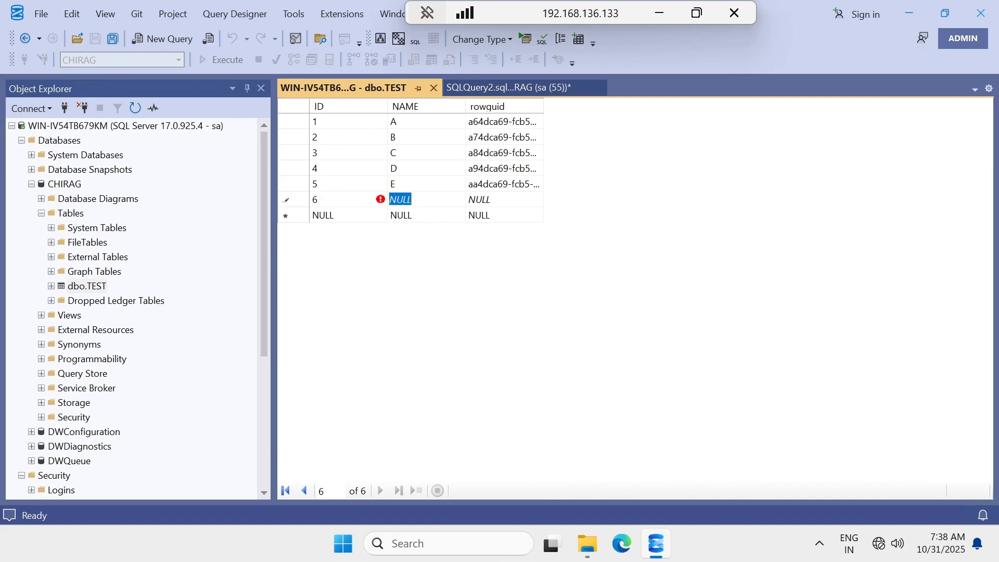
{"action": "type", "text": "Chirag"}
{"action": "key", "text": "Tab"}
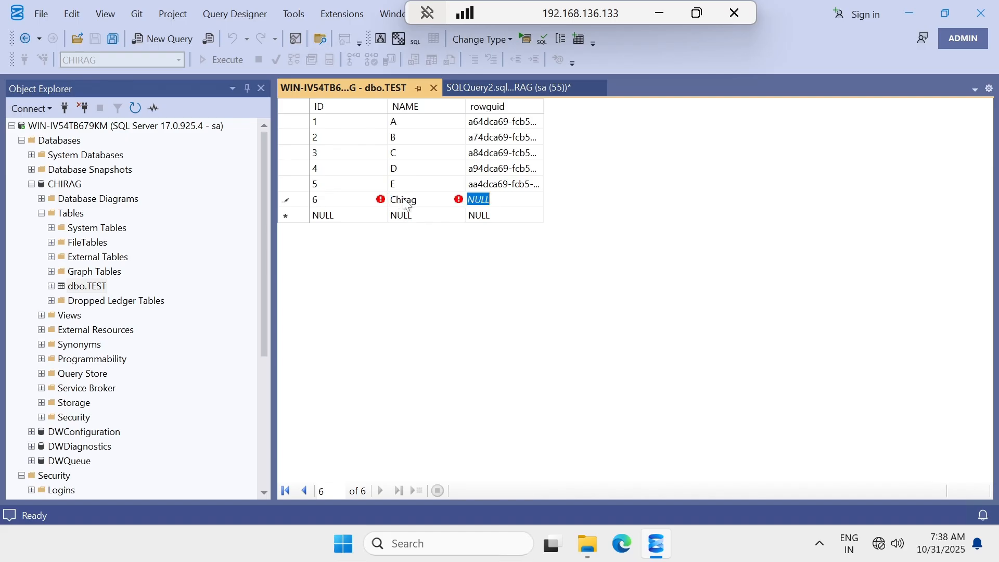
{"action": "key", "text": "BackSpace"}
Check the subscriber's session, return to the publisher, then hide it to the local desktop.
{"action": "left_click", "coordinate": [661, 12]}
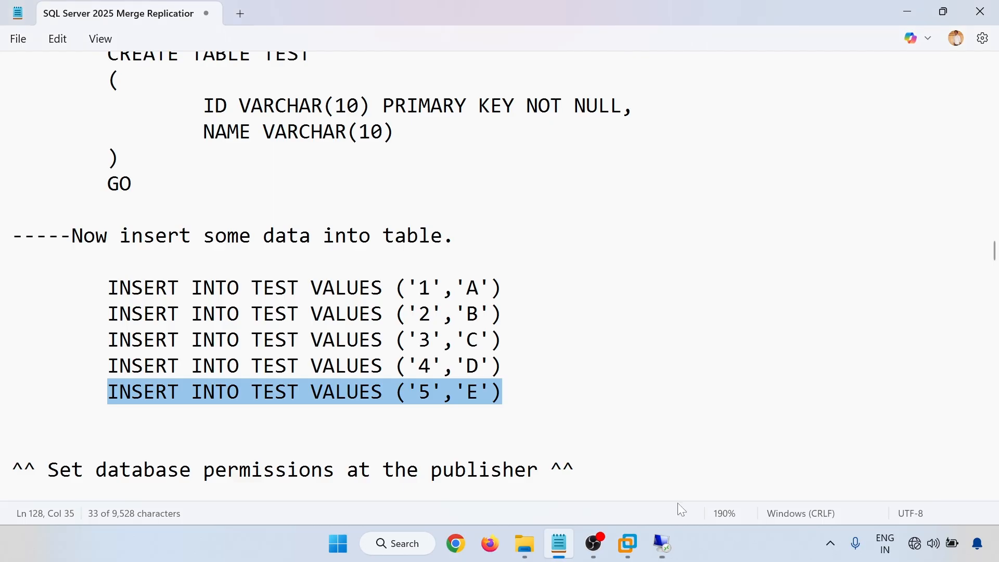
{"action": "left_click", "coordinate": [660, 553]}
{"action": "left_click", "coordinate": [742, 483]}
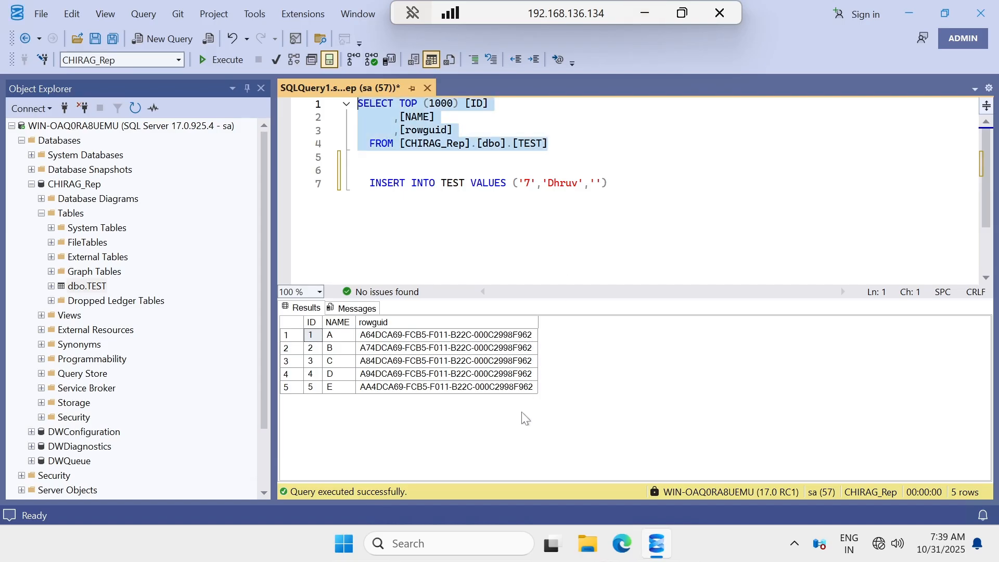
{"action": "left_click", "coordinate": [640, 12]}
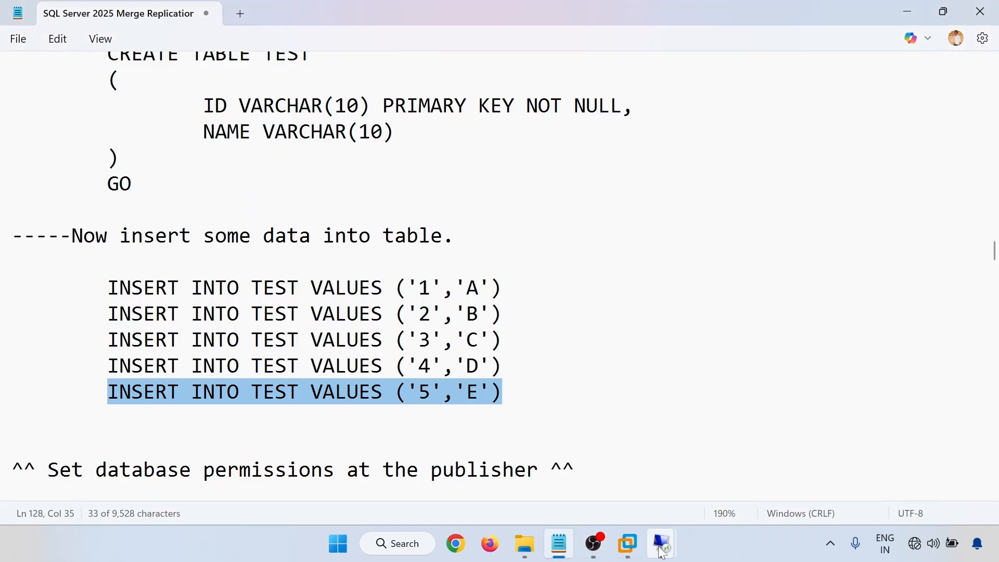
{"action": "mouse_move", "coordinate": [661, 543]}
{"action": "left_click", "coordinate": [585, 454]}
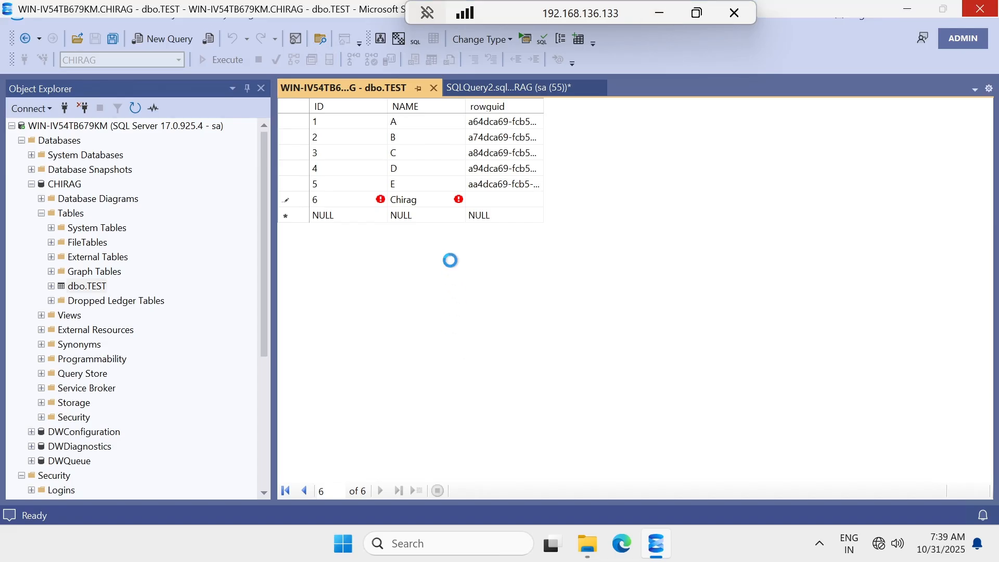
{"action": "left_click_drag", "start_coordinate": [515, 14], "coordinate": [358, 13]}
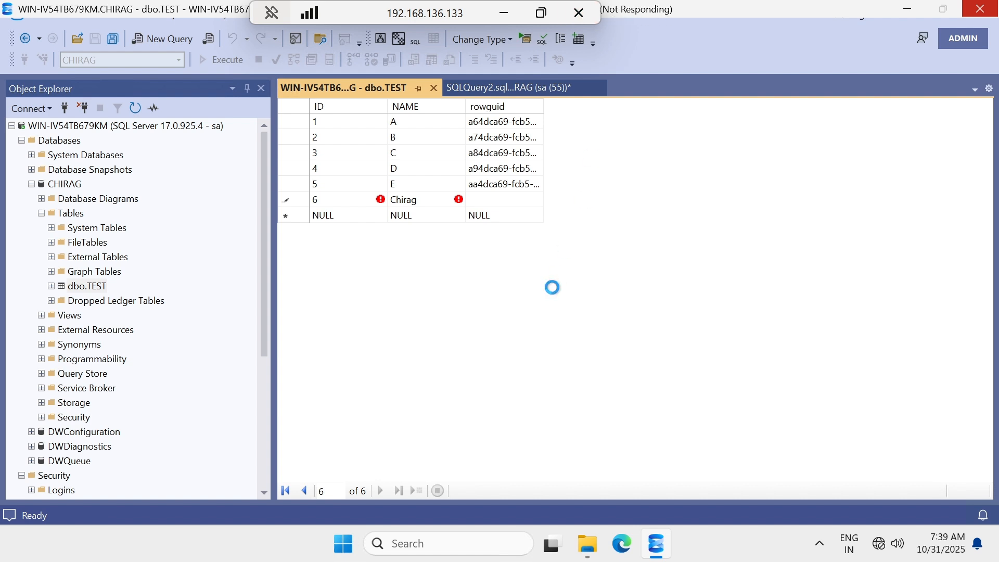
{"action": "left_click", "coordinate": [503, 13]}
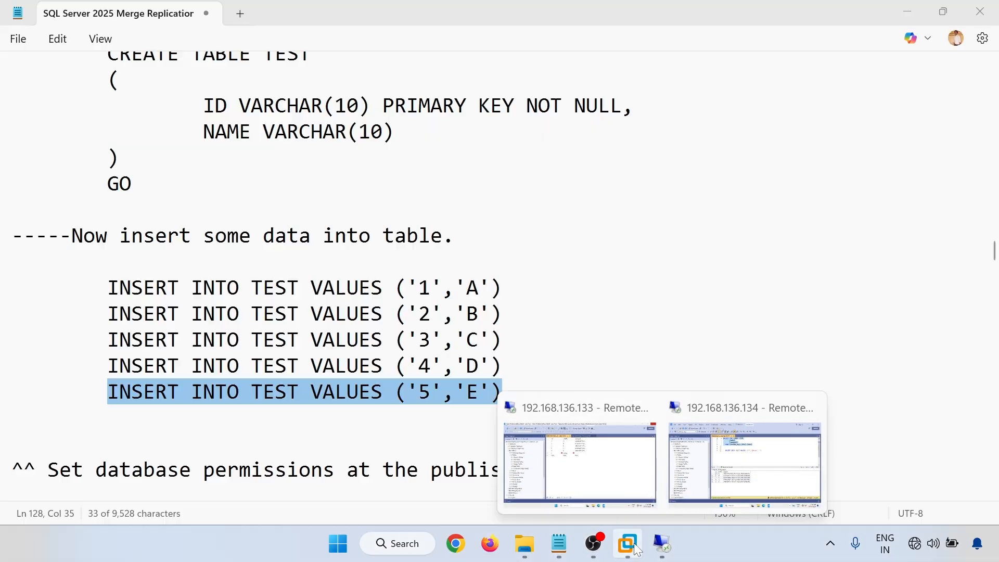
{"action": "left_click", "coordinate": [628, 543]}
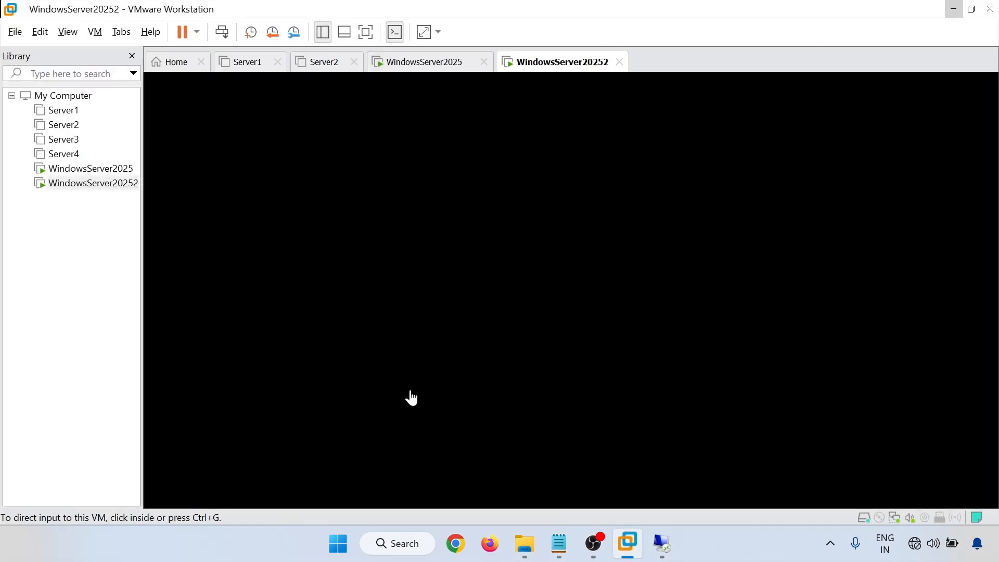
{"action": "left_click", "coordinate": [89, 168]}
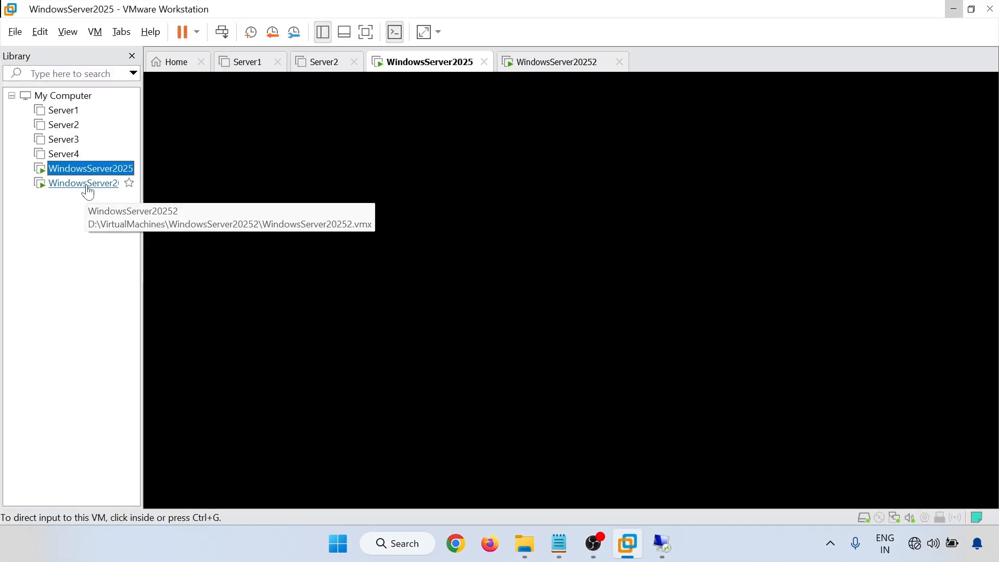
{"action": "right_click", "coordinate": [85, 168]}
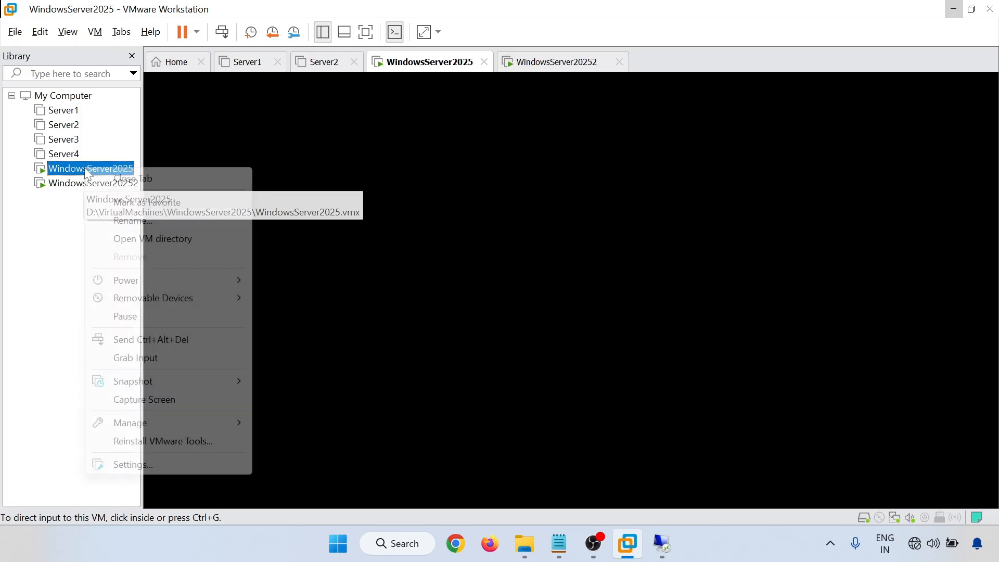
{"action": "left_click", "coordinate": [148, 468]}
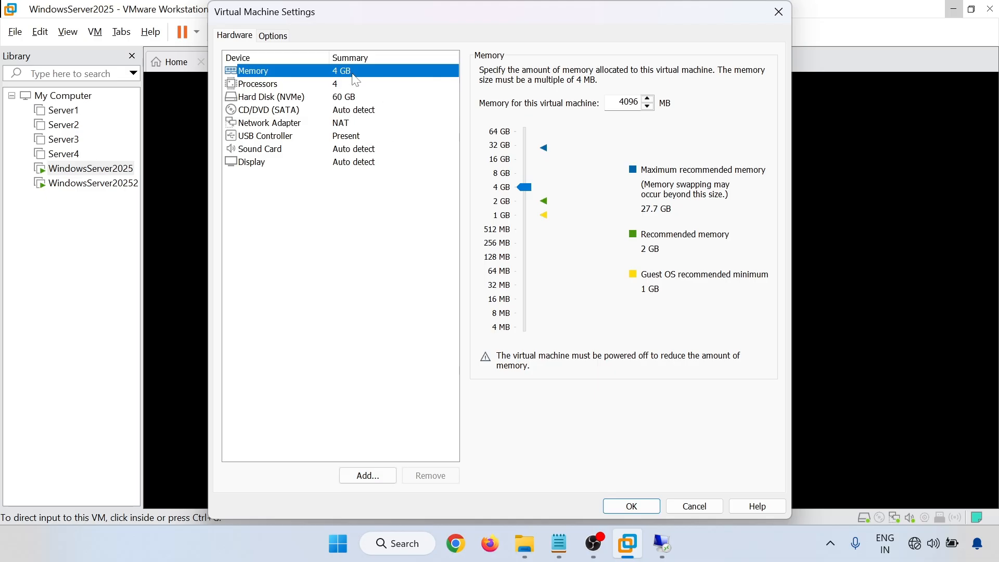
{"action": "left_click", "coordinate": [777, 19]}
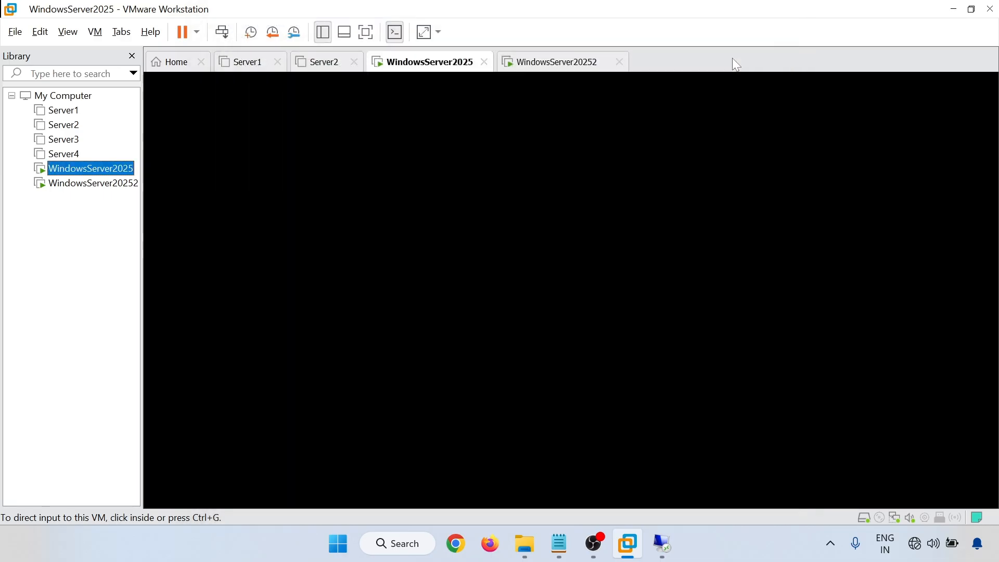
{"action": "left_click", "coordinate": [559, 543]}
{"action": "mouse_move", "coordinate": [664, 549]}
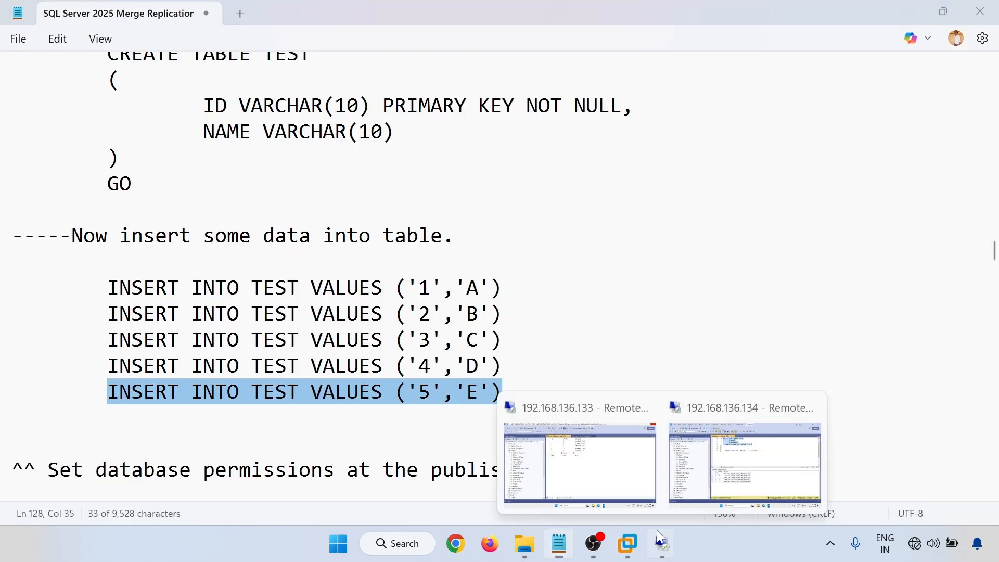
Confirm row 6 'Chirag' saved on the publisher, then check the subscriber's session.
{"action": "left_click", "coordinate": [579, 460]}
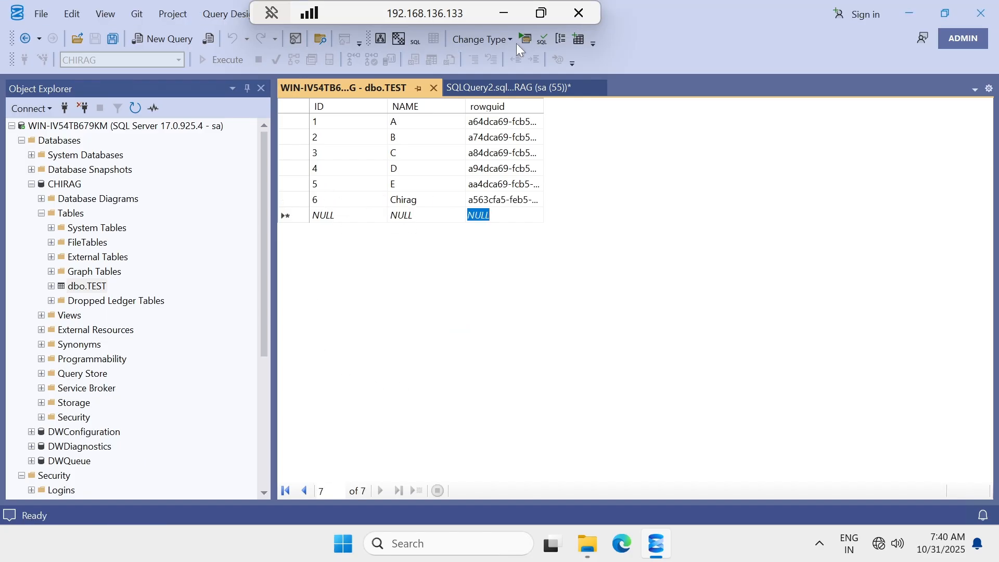
{"action": "left_click", "coordinate": [503, 13]}
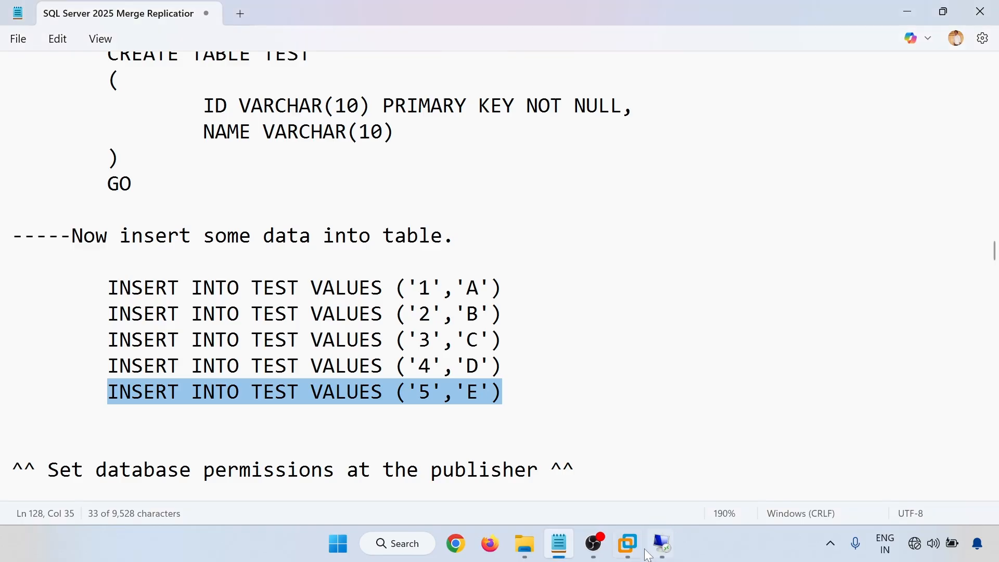
{"action": "mouse_move", "coordinate": [659, 549]}
{"action": "left_click", "coordinate": [736, 455]}
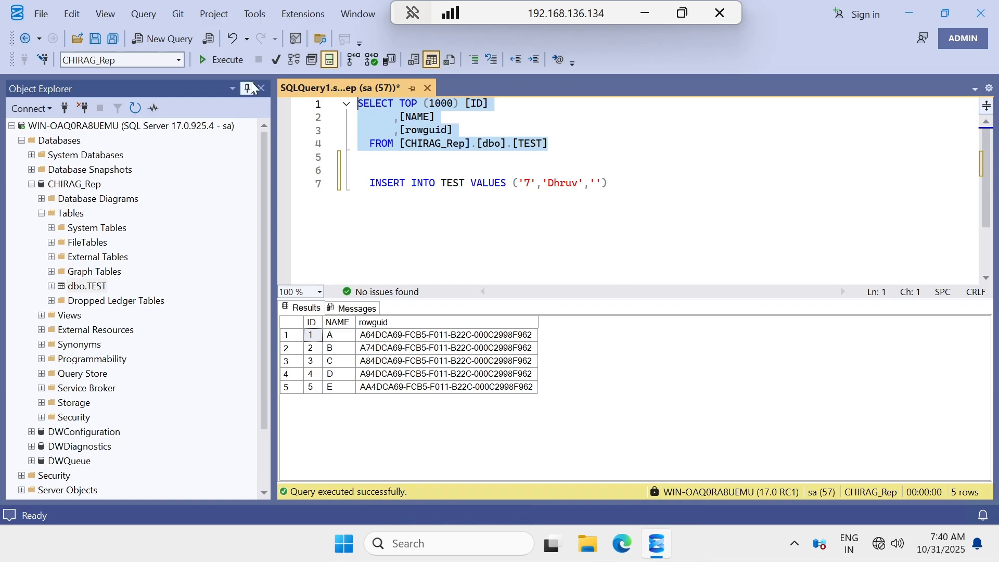
{"action": "left_click", "coordinate": [641, 12]}
{"action": "mouse_move", "coordinate": [662, 543]}
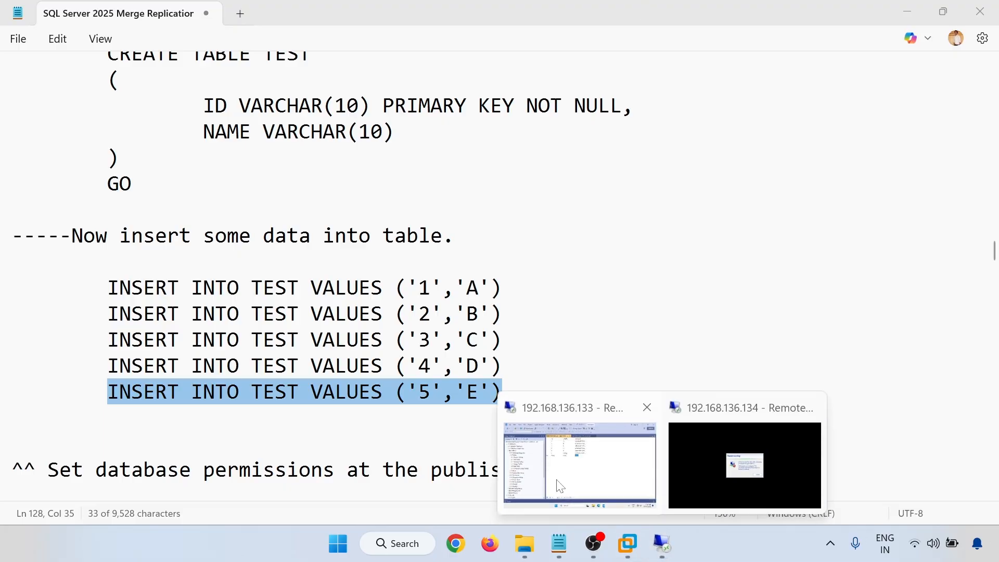
{"action": "left_click", "coordinate": [560, 484]}
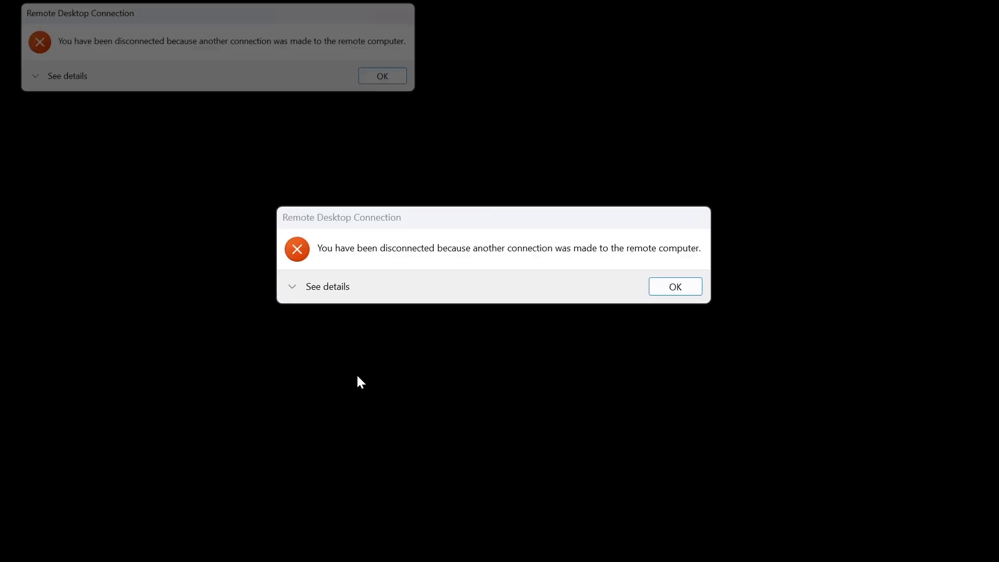
Reconnect to the subscriber at 192.168.136.134, accepting its certificate.
{"action": "left_click", "coordinate": [692, 288]}
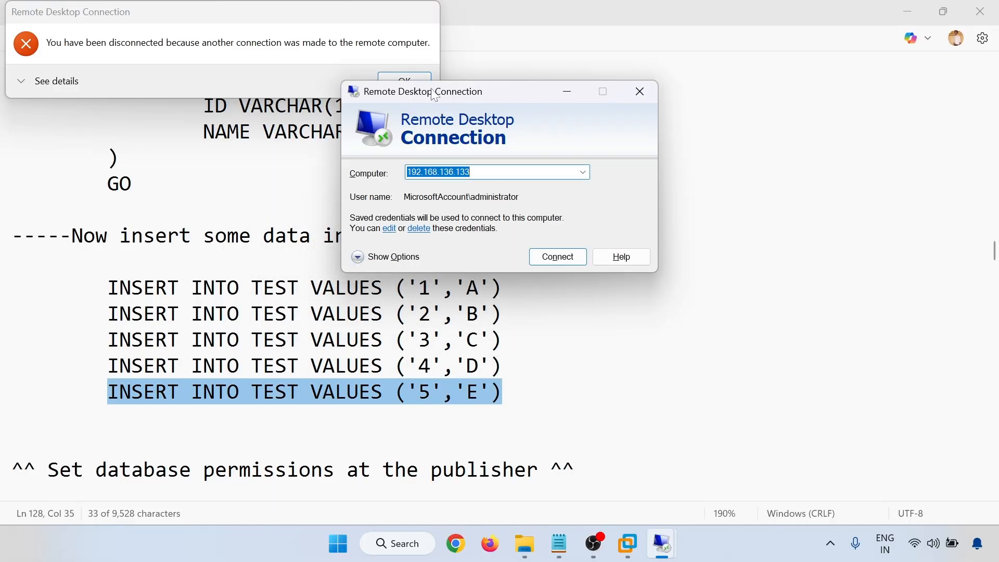
{"action": "left_click", "coordinate": [410, 73]}
{"action": "key", "text": "Down"}
{"action": "left_click", "coordinate": [557, 257]}
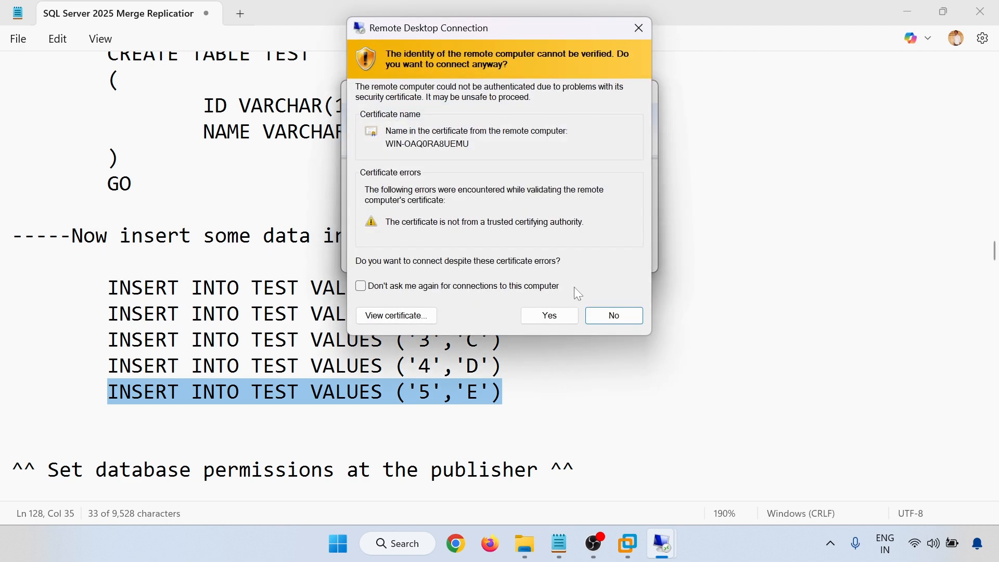
{"action": "left_click", "coordinate": [551, 317]}
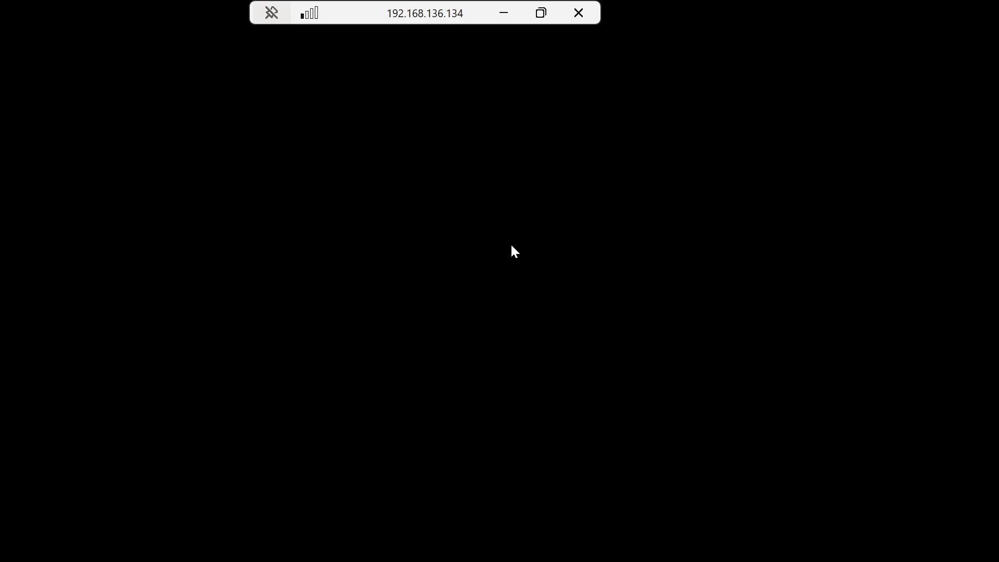
{"action": "left_click", "coordinate": [502, 12]}
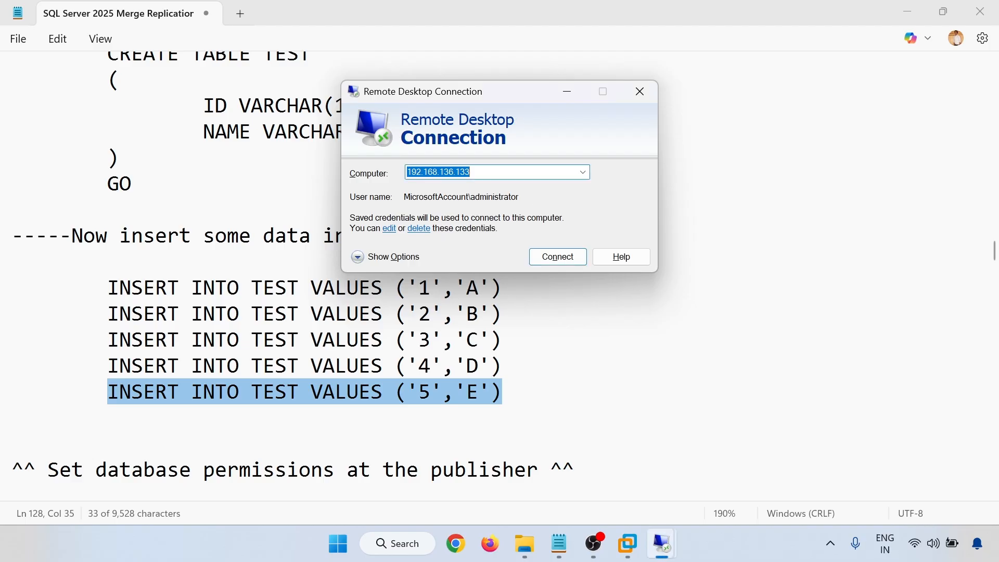
Connect to the publisher at 192.168.136.133 and accept its certificate warning.
{"action": "left_click", "coordinate": [558, 257]}
{"action": "left_click", "coordinate": [547, 315]}
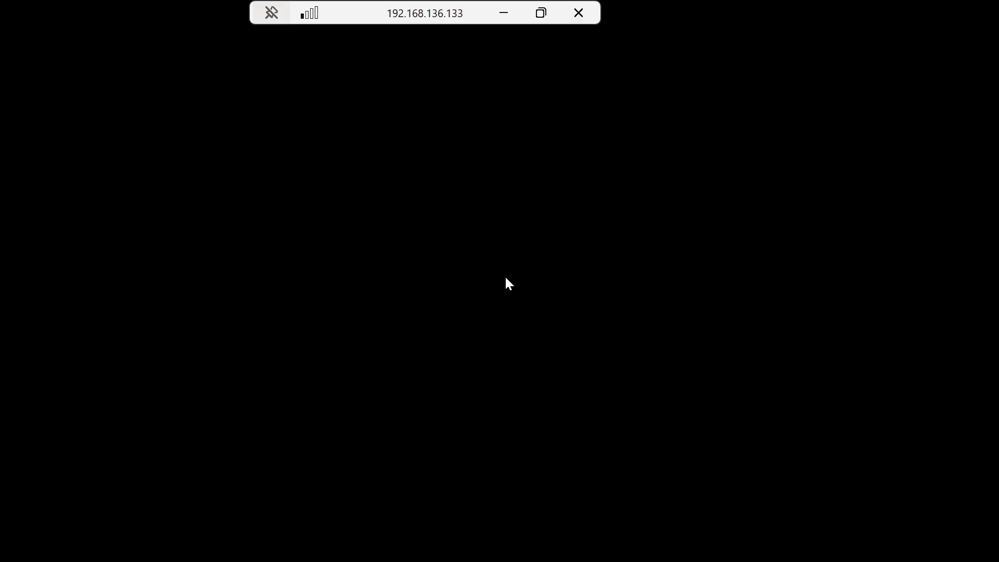
{"action": "left_click", "coordinate": [503, 13]}
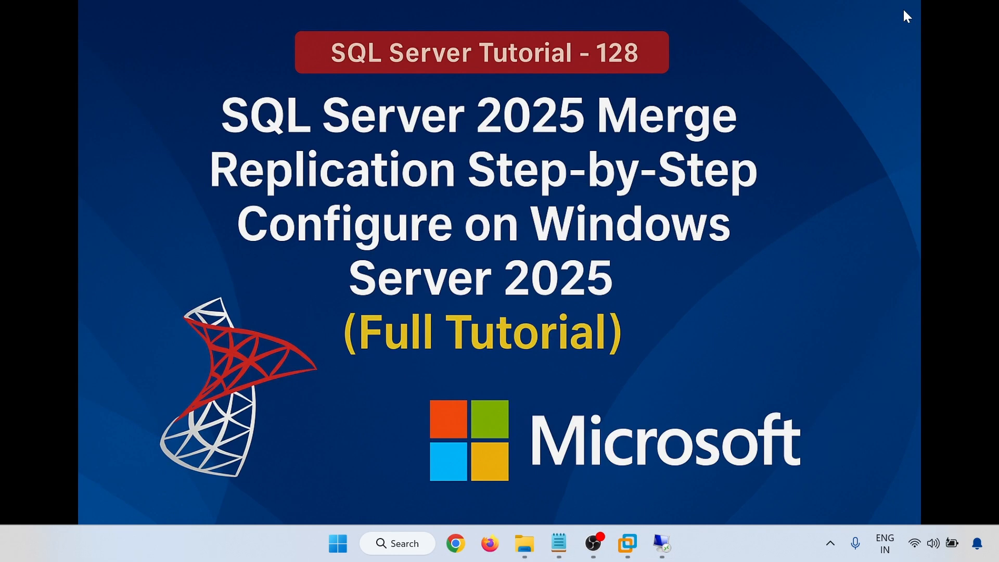
On the .133 publisher, expand SQL Server Agent > Jobs and select the CHIRAG_PUB merge agent job.
{"action": "mouse_move", "coordinate": [661, 543]}
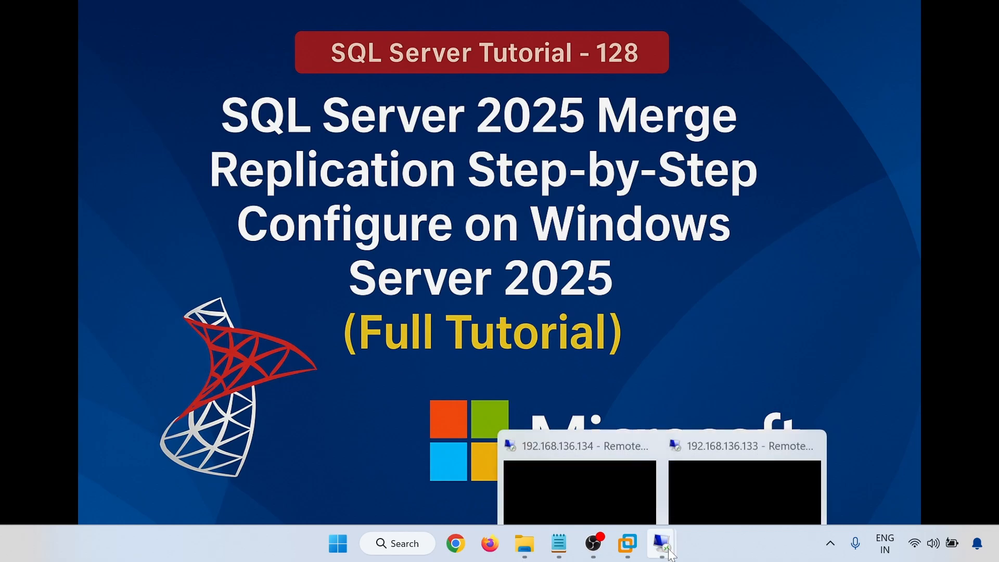
{"action": "left_click", "coordinate": [604, 449]}
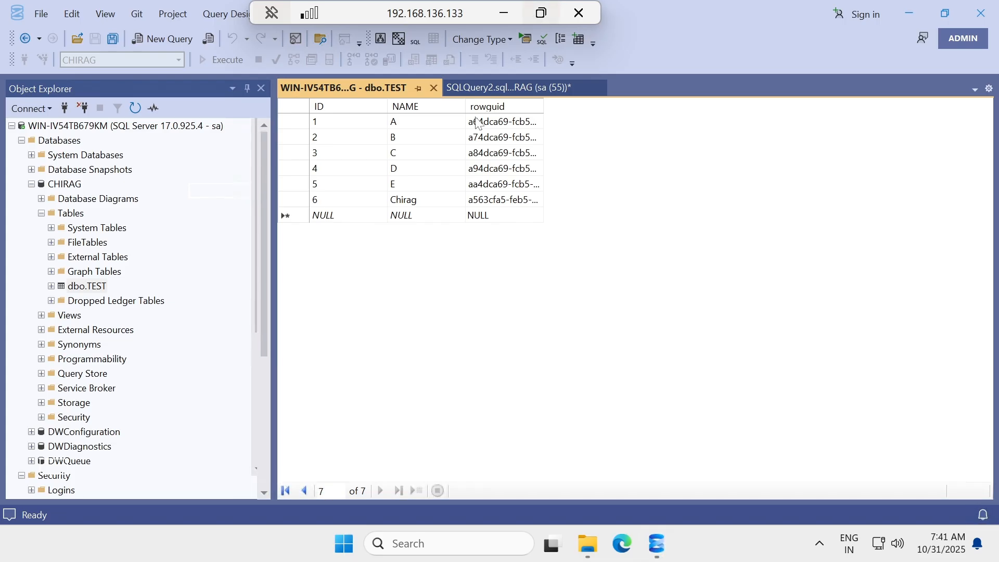
{"action": "scroll", "coordinate": [62, 435], "scroll_direction": "down", "scroll_amount": 5}
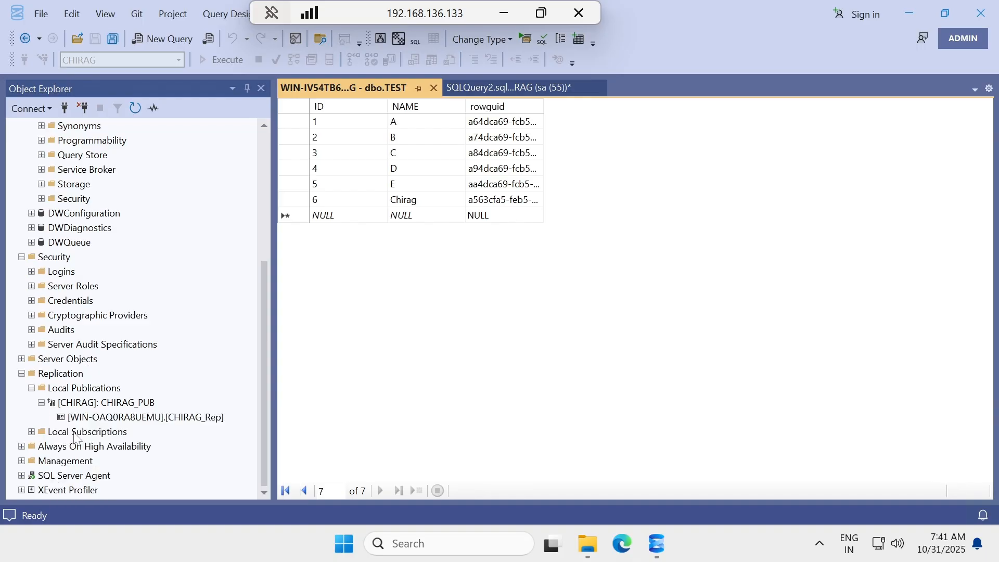
{"action": "left_click", "coordinate": [22, 475]}
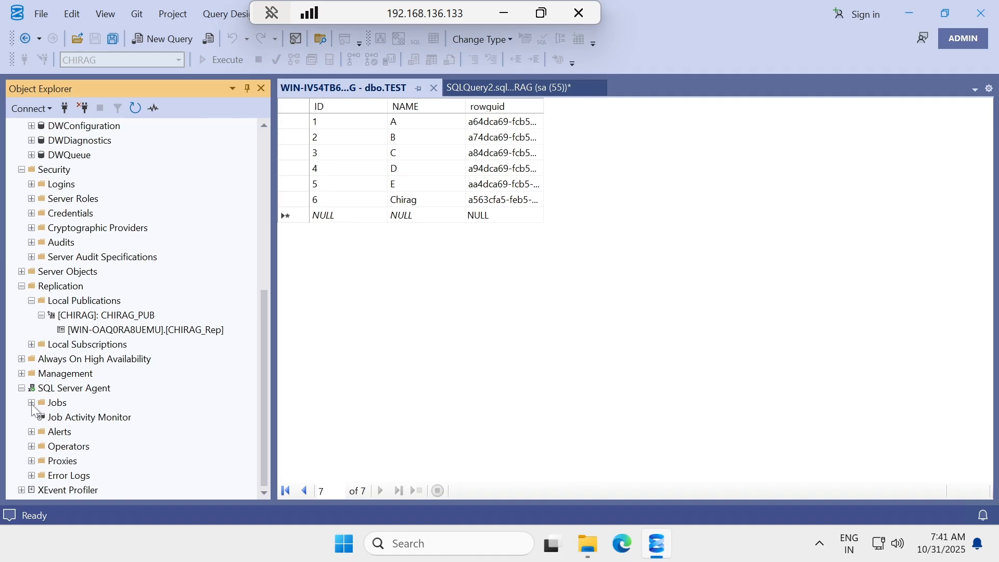
{"action": "left_click", "coordinate": [31, 403]}
{"action": "scroll", "coordinate": [71, 342], "scroll_direction": "down", "scroll_amount": 2}
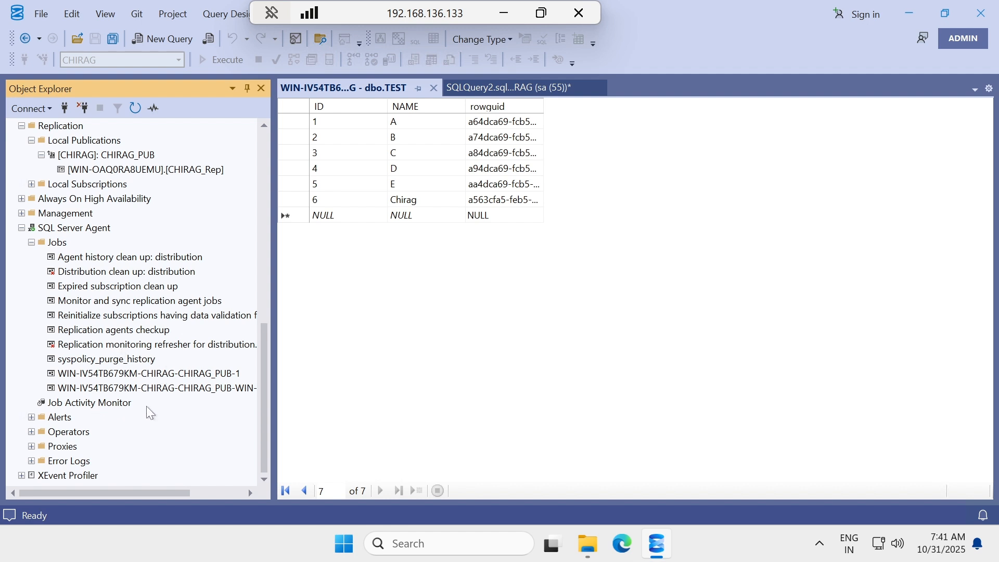
{"action": "left_click", "coordinate": [277, 393]}
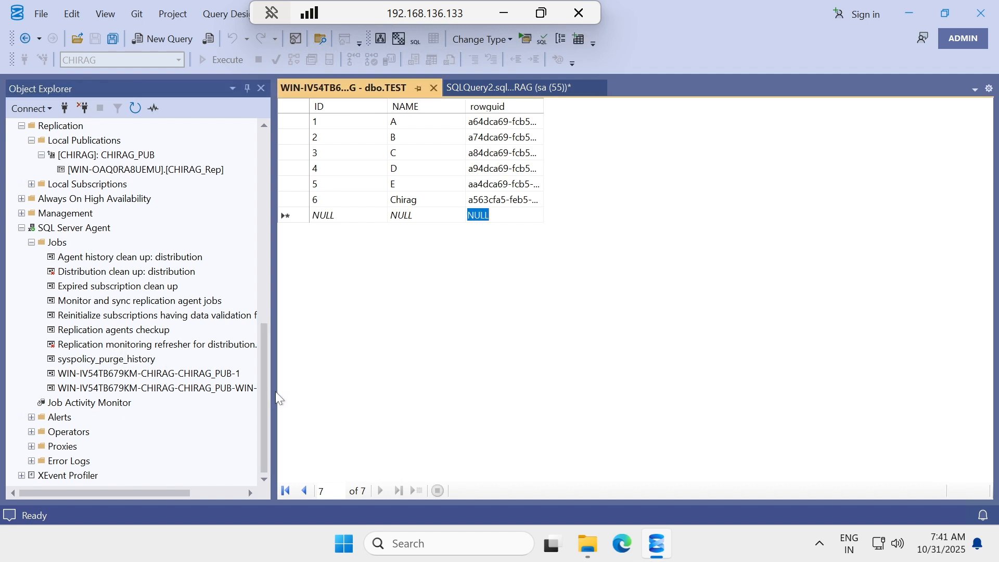
{"action": "left_click_drag", "start_coordinate": [279, 398], "coordinate": [371, 411]}
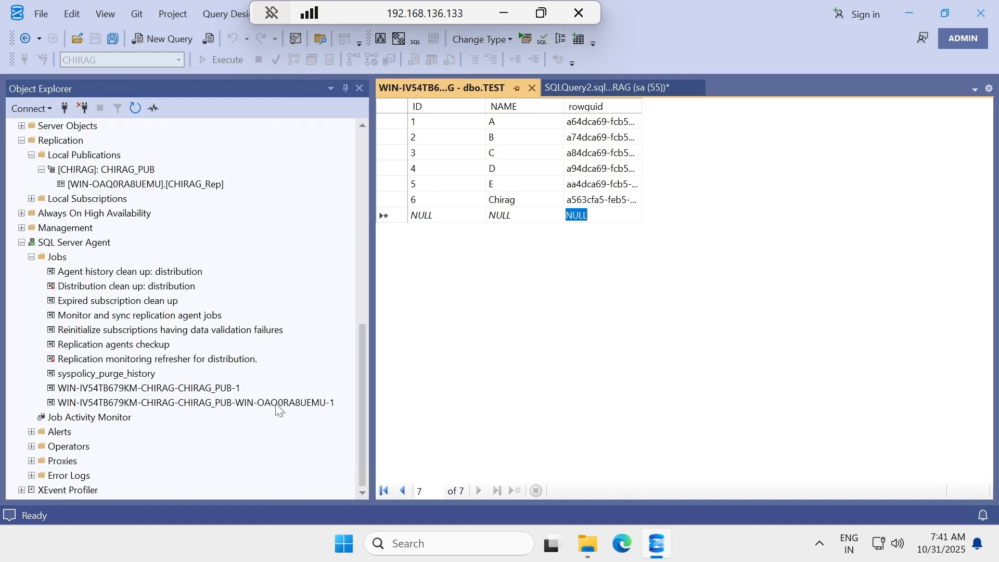
{"action": "left_click", "coordinate": [276, 403]}
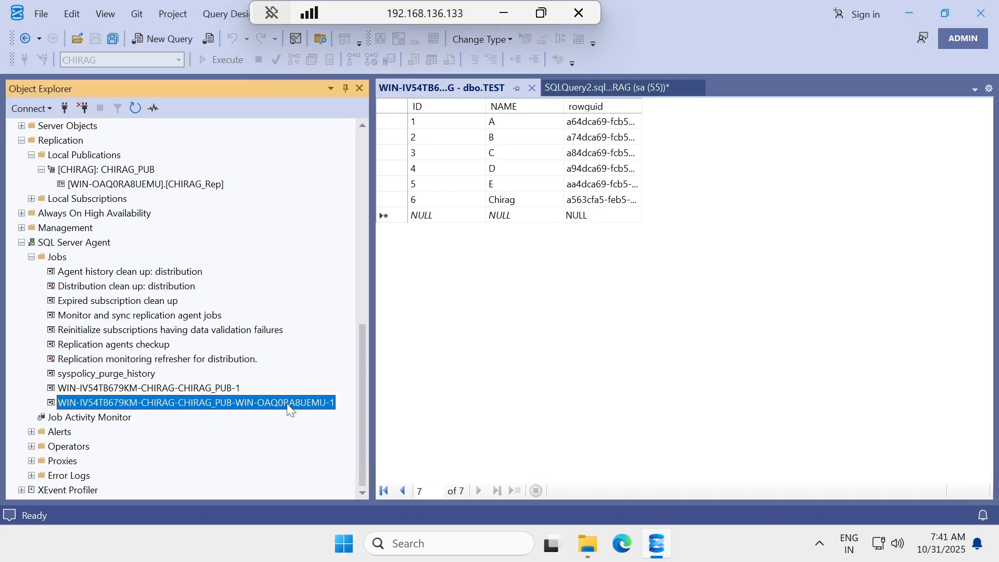
Run the CHIRAG_PUB merge agent job from step 1 and close its Success report.
{"action": "right_click", "coordinate": [106, 406]}
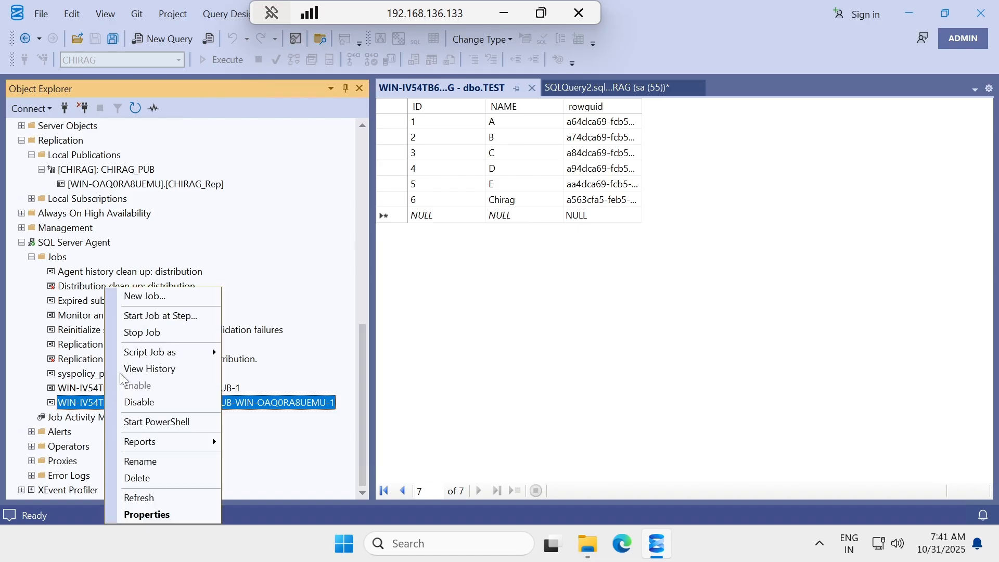
{"action": "left_click", "coordinate": [159, 316]}
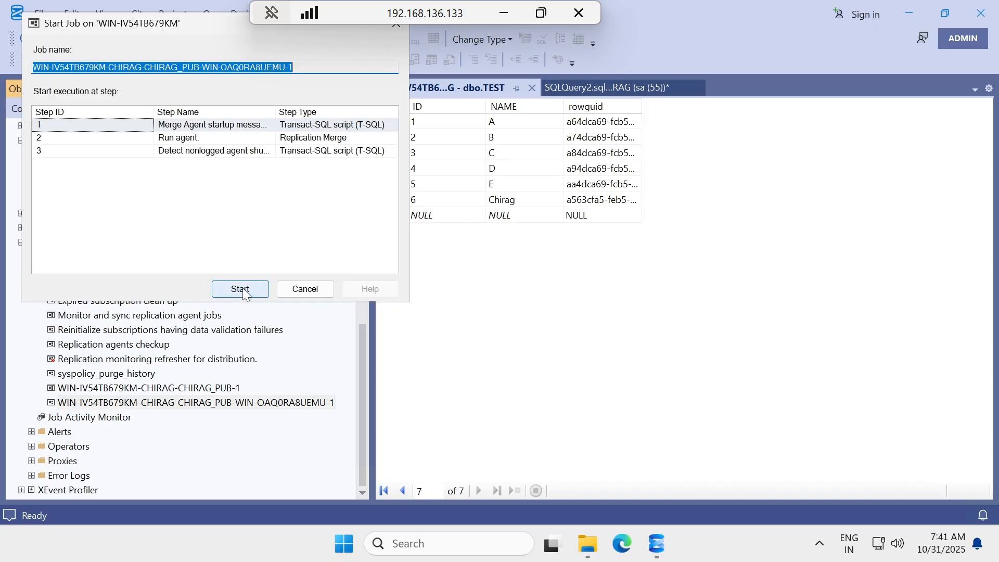
{"action": "left_click", "coordinate": [241, 289]}
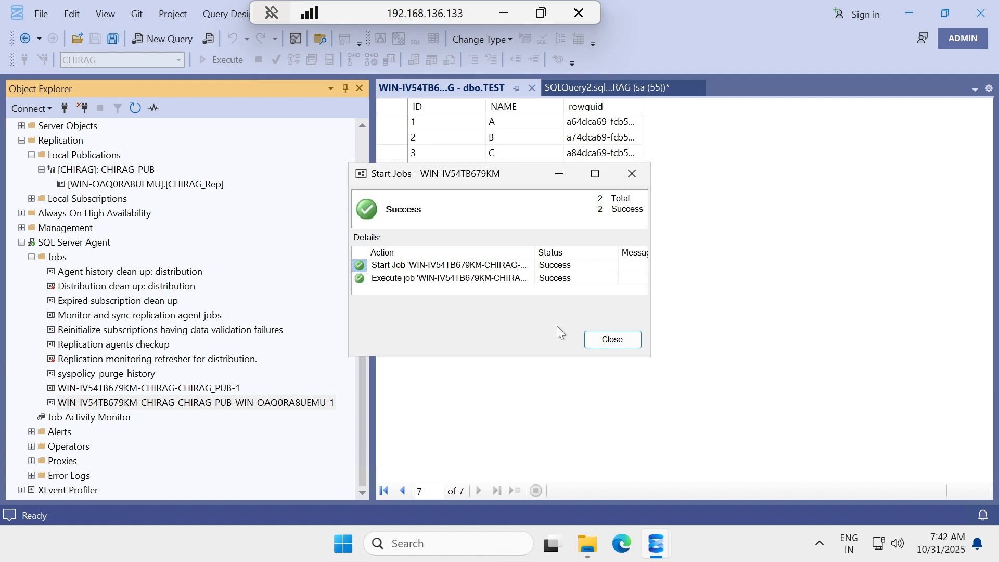
{"action": "left_click", "coordinate": [613, 340]}
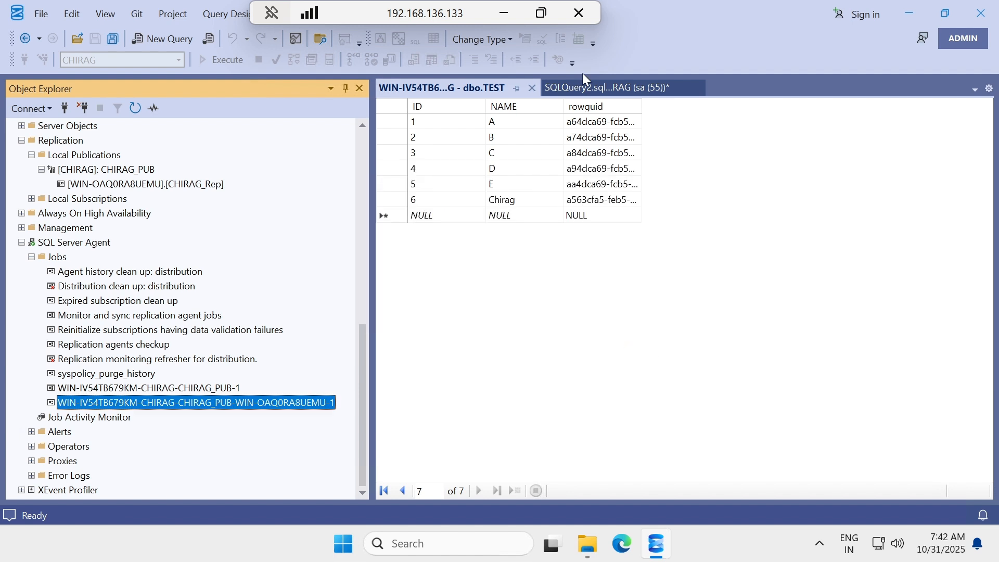
Switch to the .134 subscriber session and re-run the SELECT listing the TEST rows.
{"action": "left_click", "coordinate": [503, 13]}
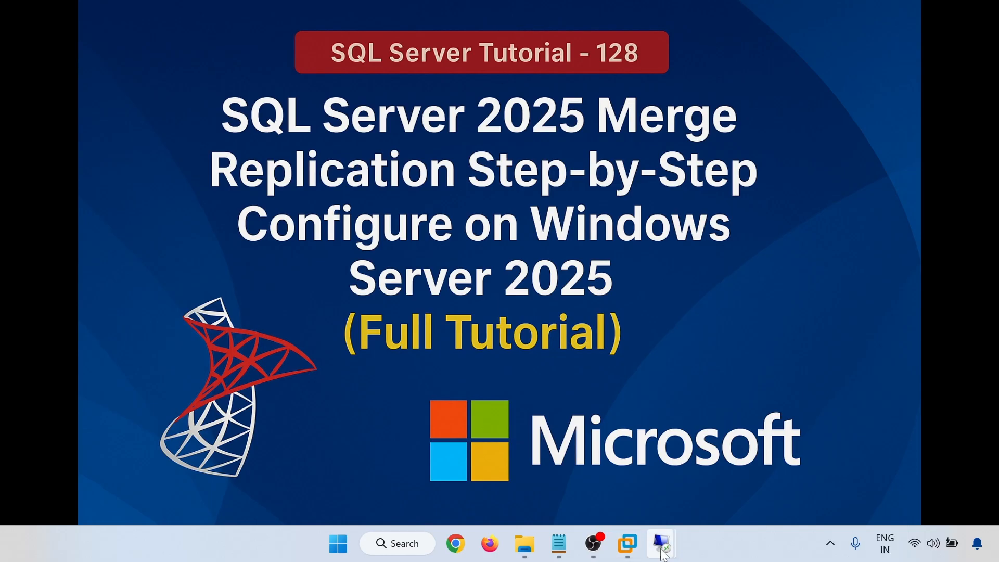
{"action": "mouse_move", "coordinate": [664, 554]}
{"action": "left_click", "coordinate": [744, 483]}
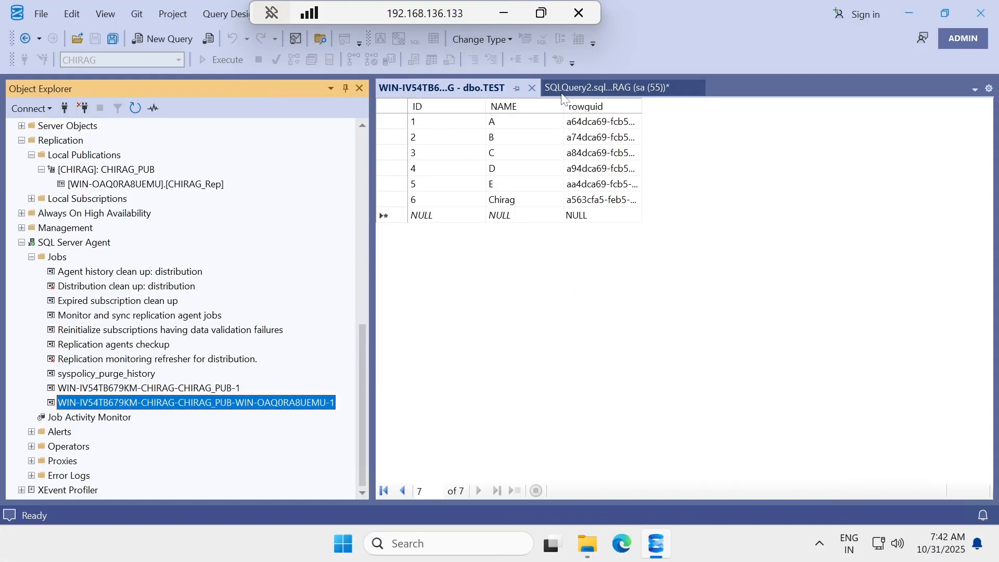
{"action": "left_click", "coordinate": [500, 13]}
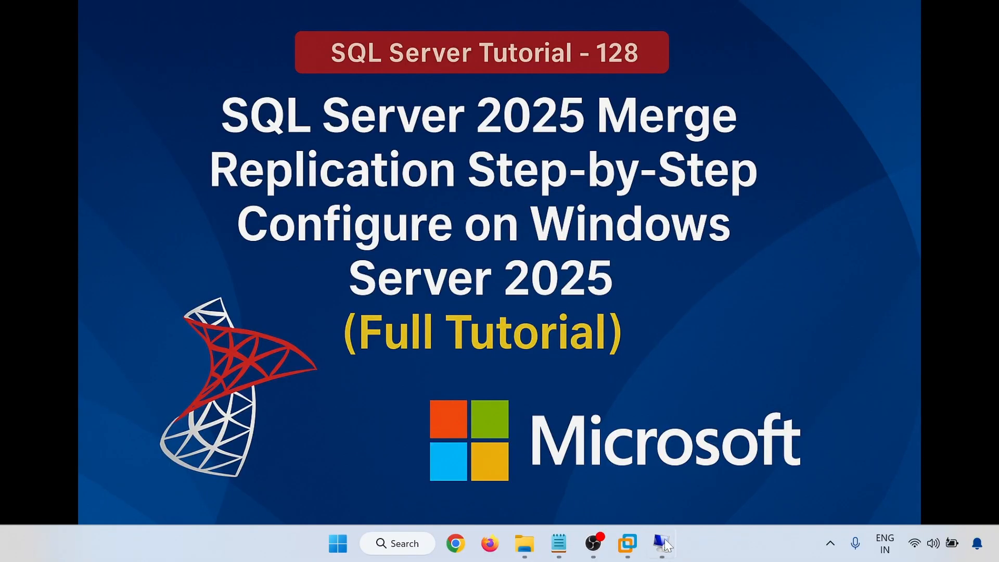
{"action": "mouse_move", "coordinate": [666, 546]}
{"action": "left_click", "coordinate": [624, 500]}
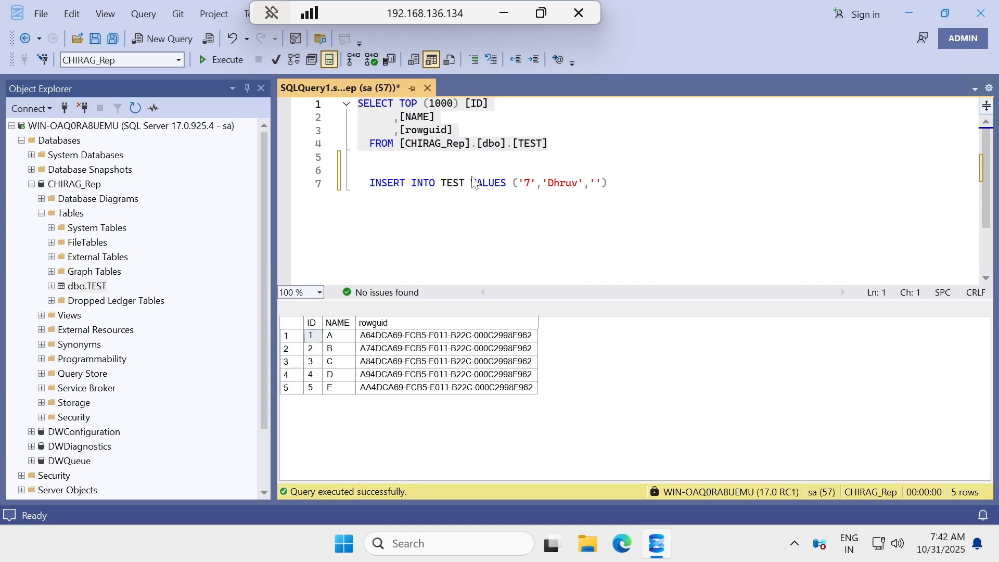
{"action": "left_click_drag", "start_coordinate": [548, 144], "coordinate": [270, 83]}
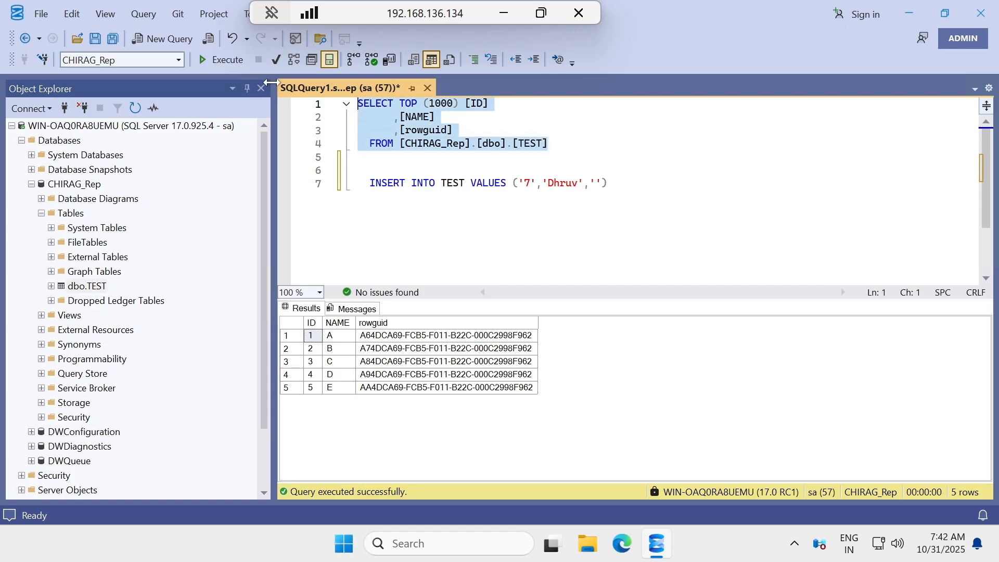
{"action": "left_click", "coordinate": [233, 61]}
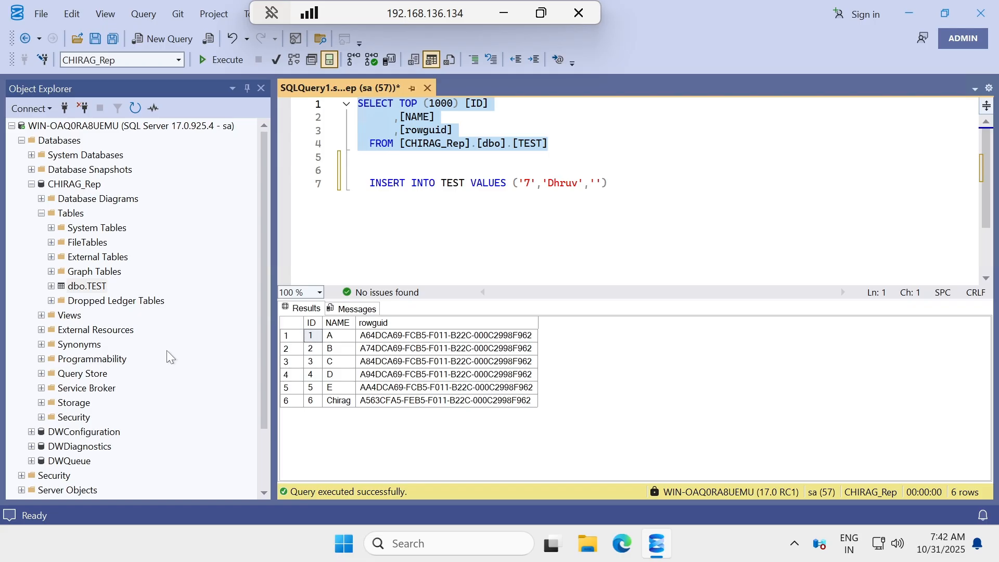
Run the row-7 Dhruv INSERT, delete it after the conversion error, and re-run the SELECT.
{"action": "scroll", "coordinate": [117, 314], "scroll_direction": "down", "scroll_amount": 2}
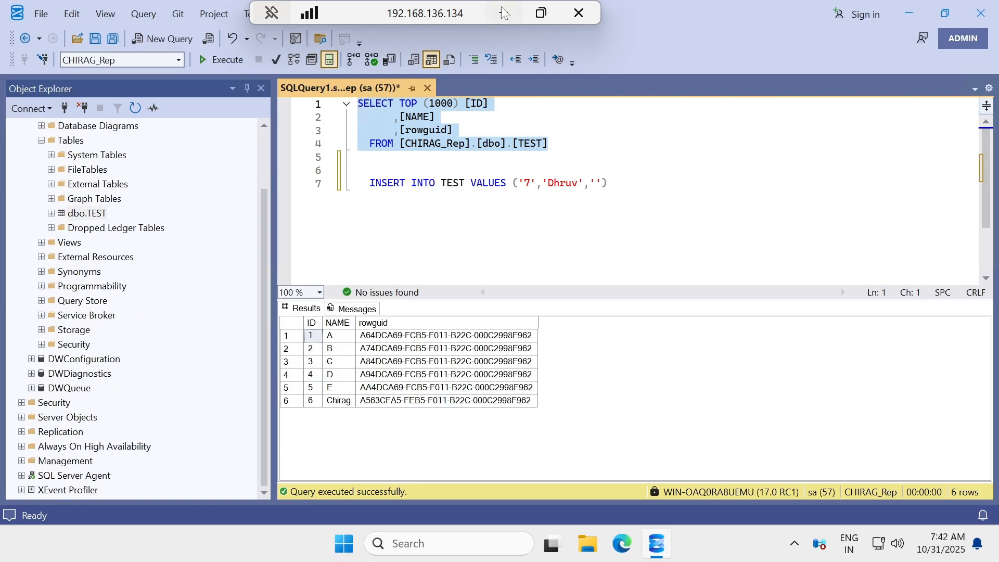
{"action": "left_click_drag", "start_coordinate": [611, 183], "coordinate": [359, 184]}
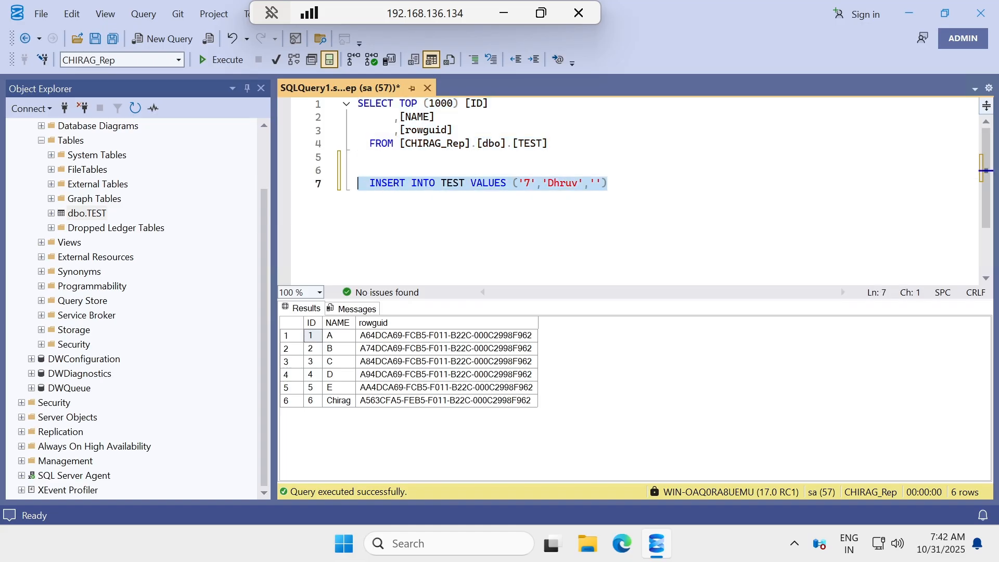
{"action": "left_click", "coordinate": [217, 60]}
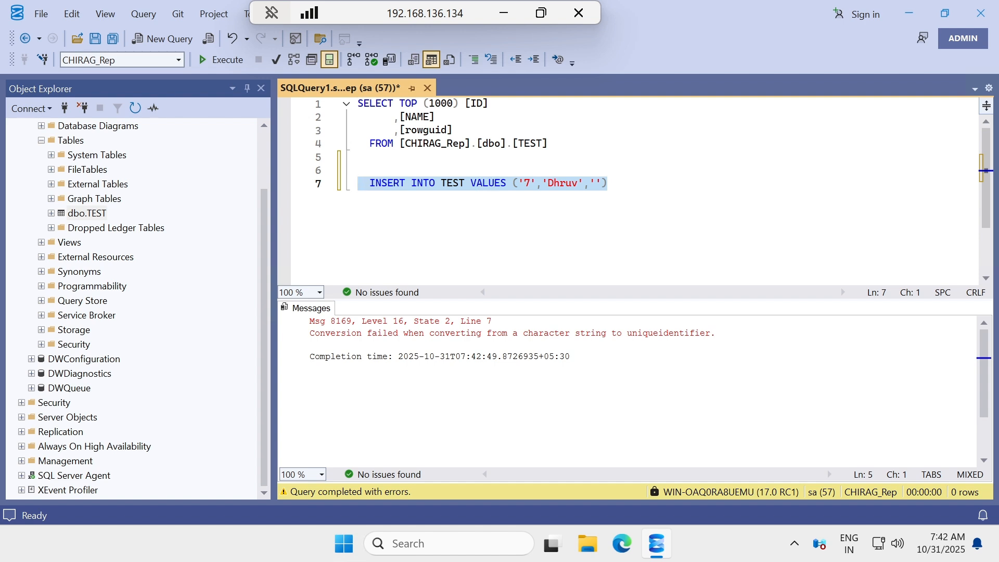
{"action": "left_click_drag", "start_coordinate": [608, 184], "coordinate": [300, 184]}
{"action": "key", "text": "BackSpace"}
{"action": "left_click", "coordinate": [547, 143]}
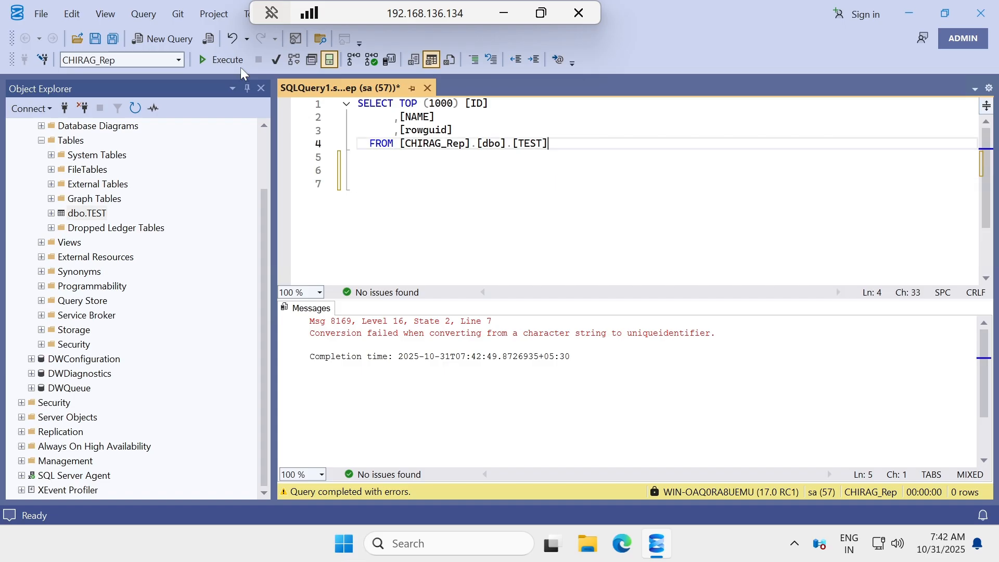
{"action": "left_click", "coordinate": [221, 59]}
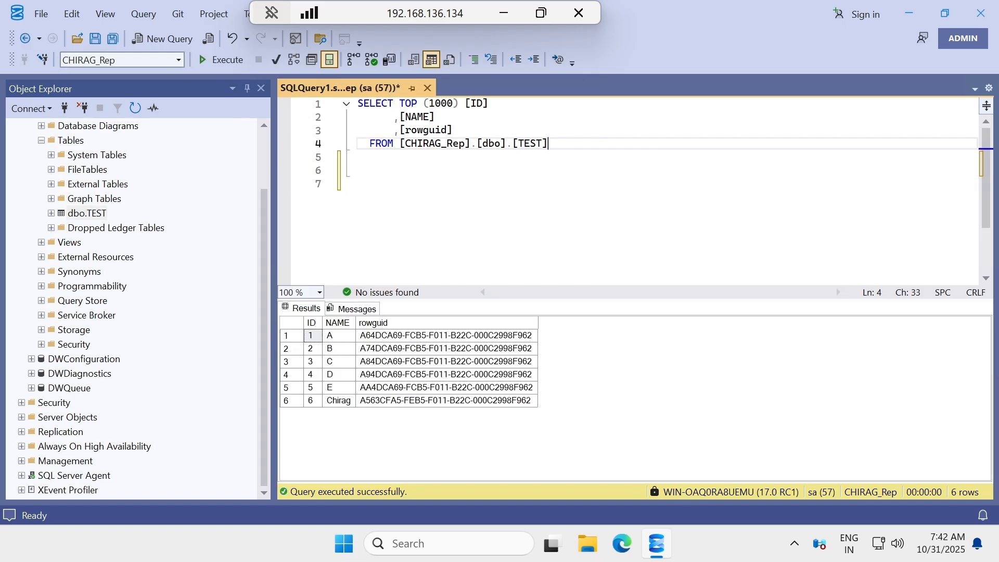
Add row 7 'Dhruv' to dbo.TEST in the edit grid, then expand SQL Server Agent > Jobs.
{"action": "right_click", "coordinate": [92, 214]}
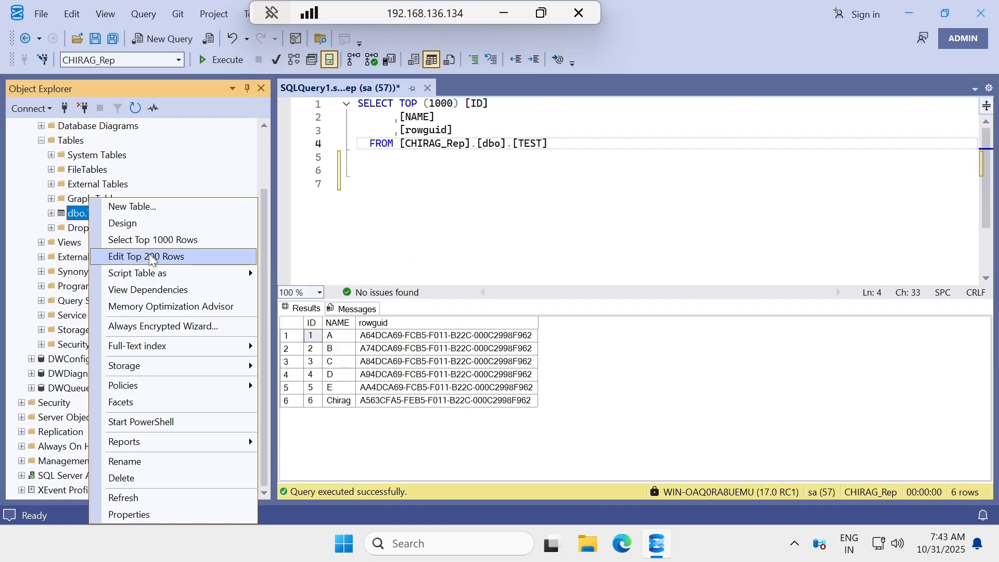
{"action": "left_click", "coordinate": [151, 257]}
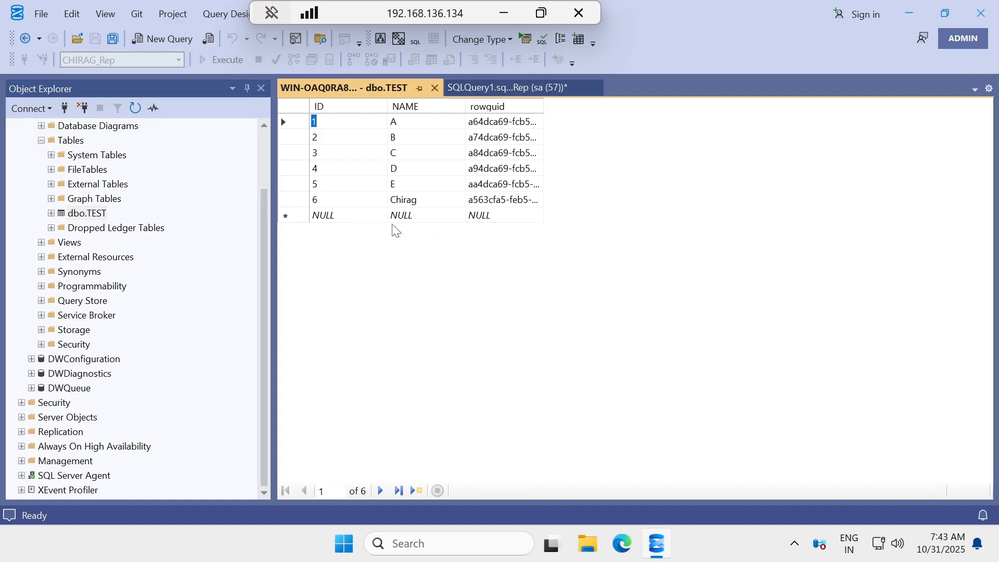
{"action": "left_click", "coordinate": [339, 217]}
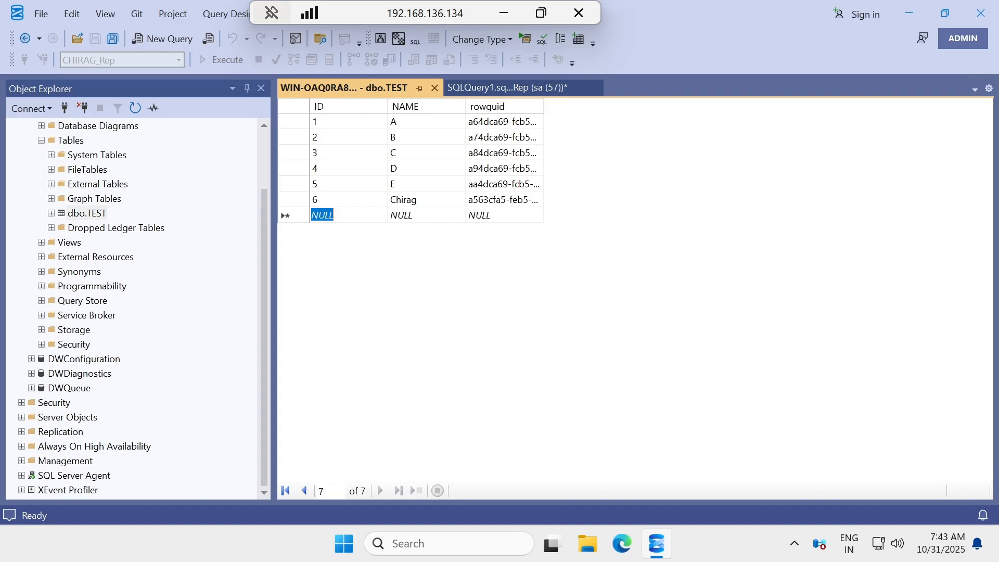
{"action": "type", "text": "7"}
{"action": "key", "text": "Tab"}
{"action": "type", "text": "Dhruv"}
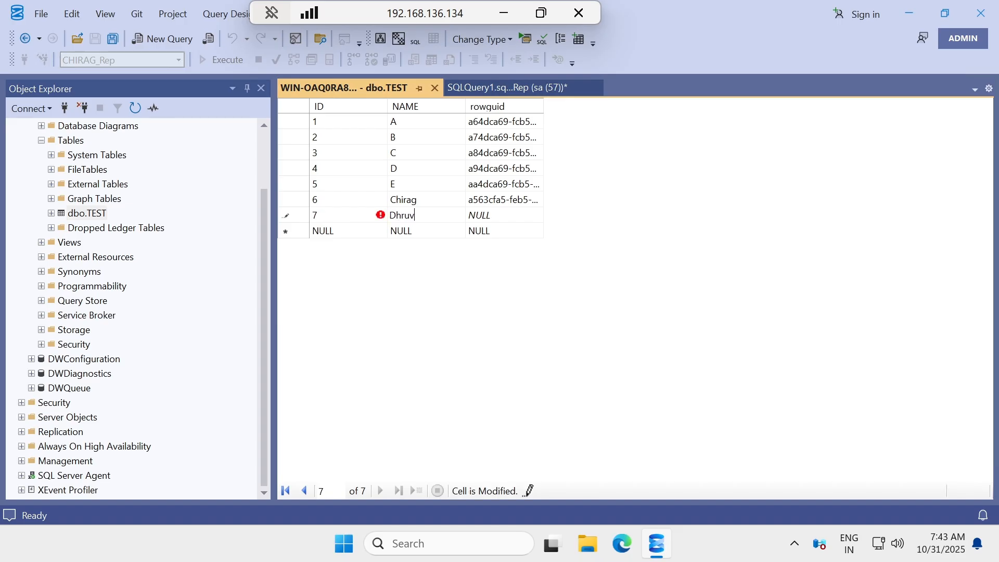
{"action": "key", "text": "Tab"}
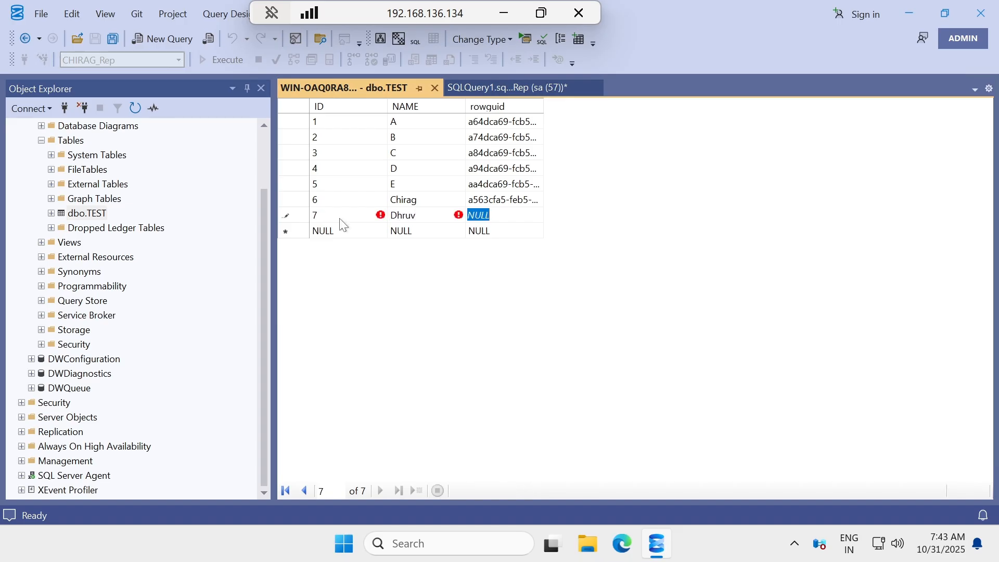
{"action": "key", "text": "Down"}
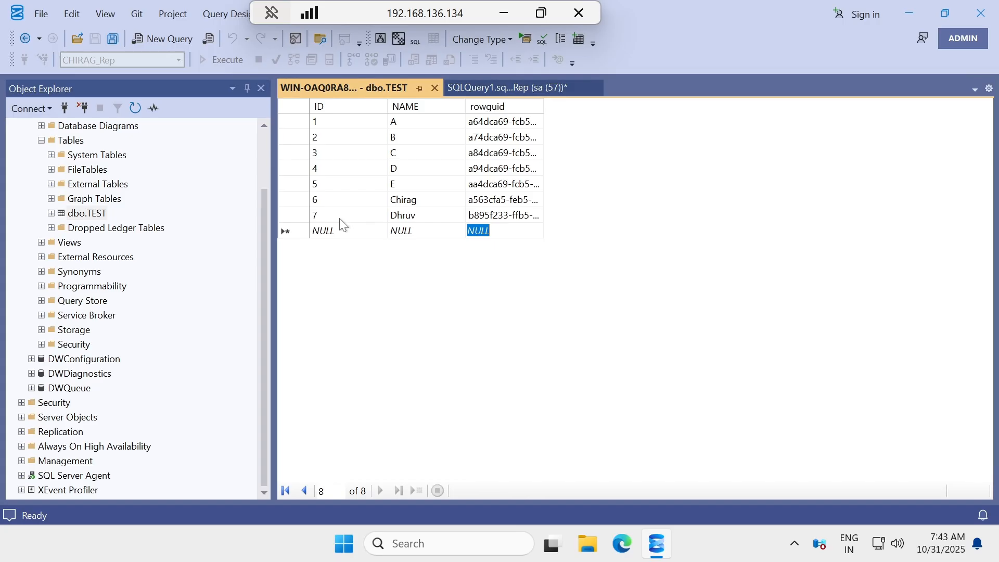
{"action": "left_click", "coordinate": [22, 475]}
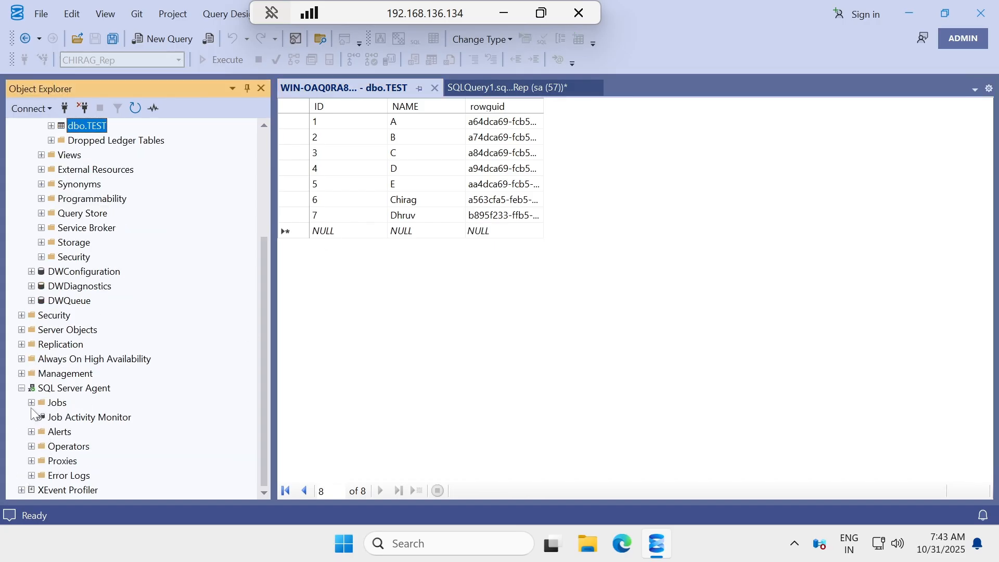
{"action": "left_click", "coordinate": [32, 404]}
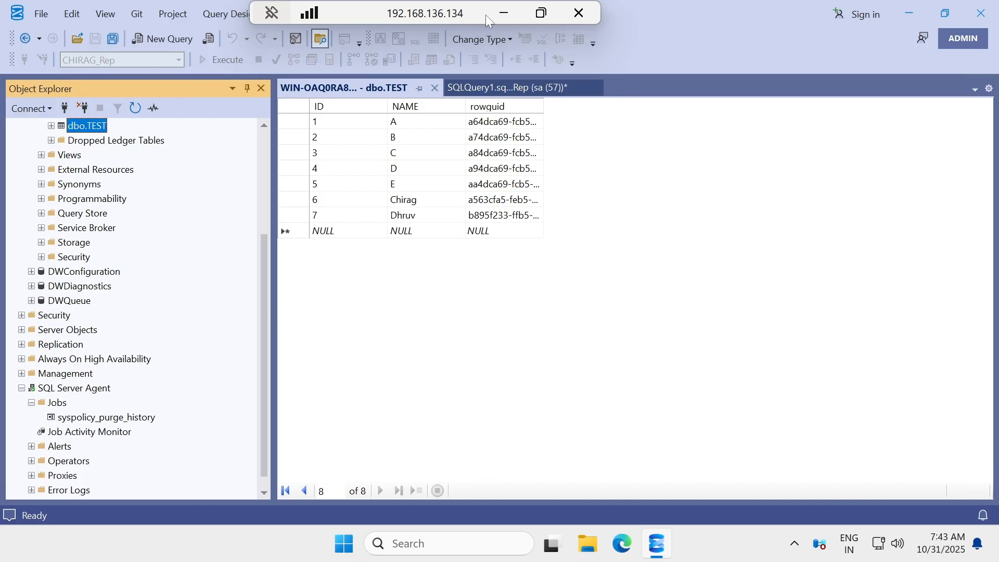
Switch to the .133 publisher and run the SQLQuery2 SELECT, showing TEST still has six rows.
{"action": "left_click", "coordinate": [504, 13]}
{"action": "mouse_move", "coordinate": [661, 543]}
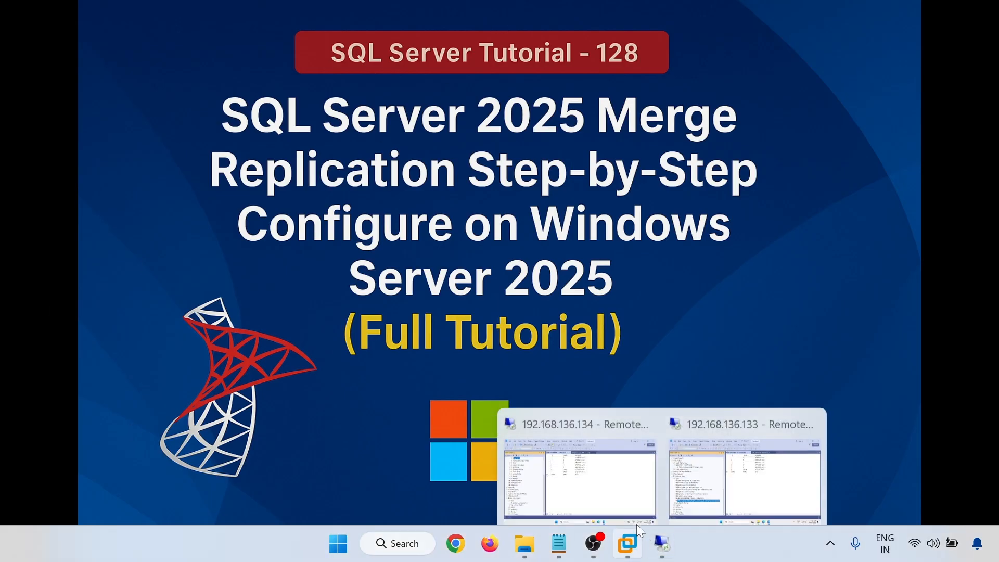
{"action": "left_click", "coordinate": [606, 481]}
{"action": "left_click", "coordinate": [504, 13]}
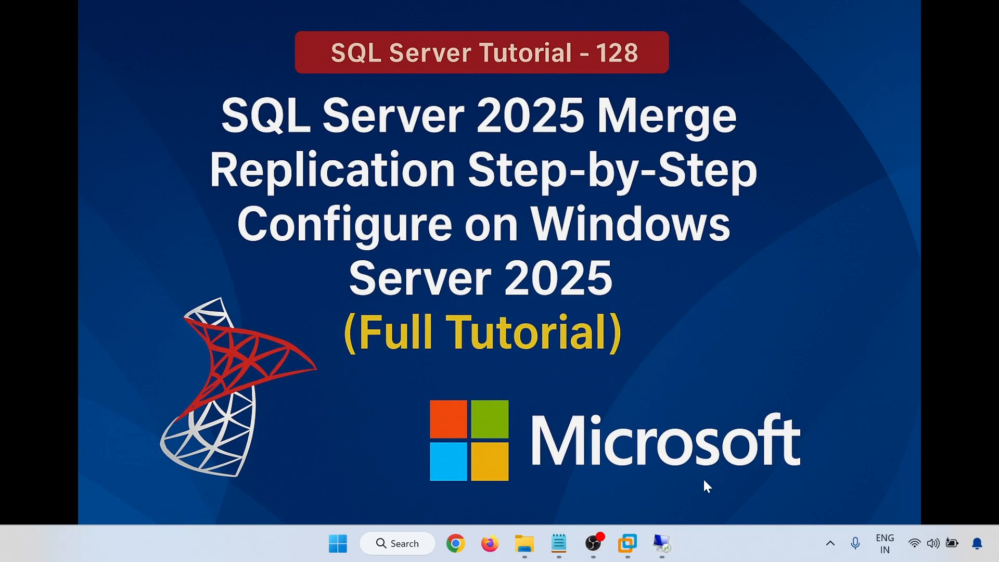
{"action": "mouse_move", "coordinate": [663, 548]}
{"action": "left_click", "coordinate": [741, 447]}
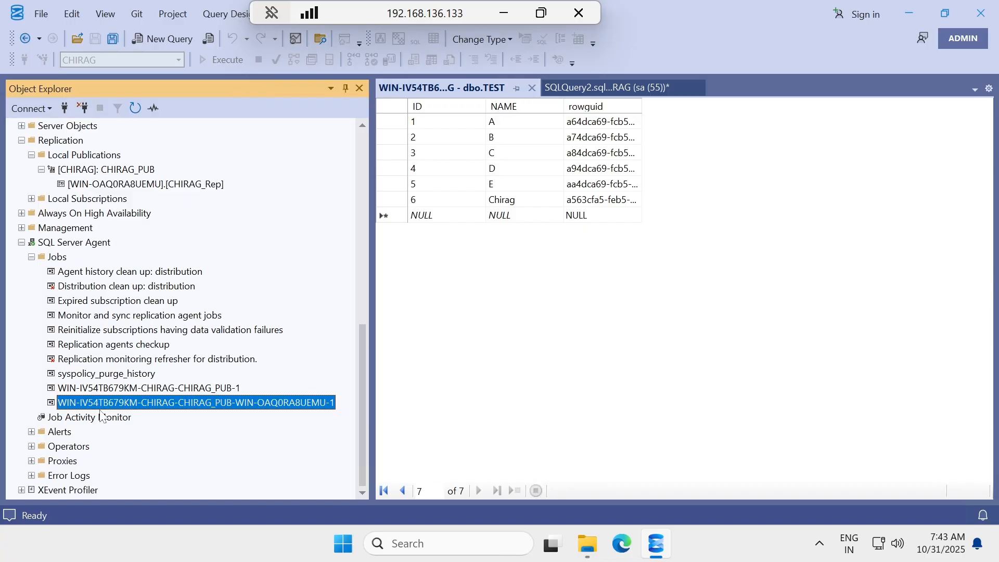
{"action": "left_click", "coordinate": [638, 218]}
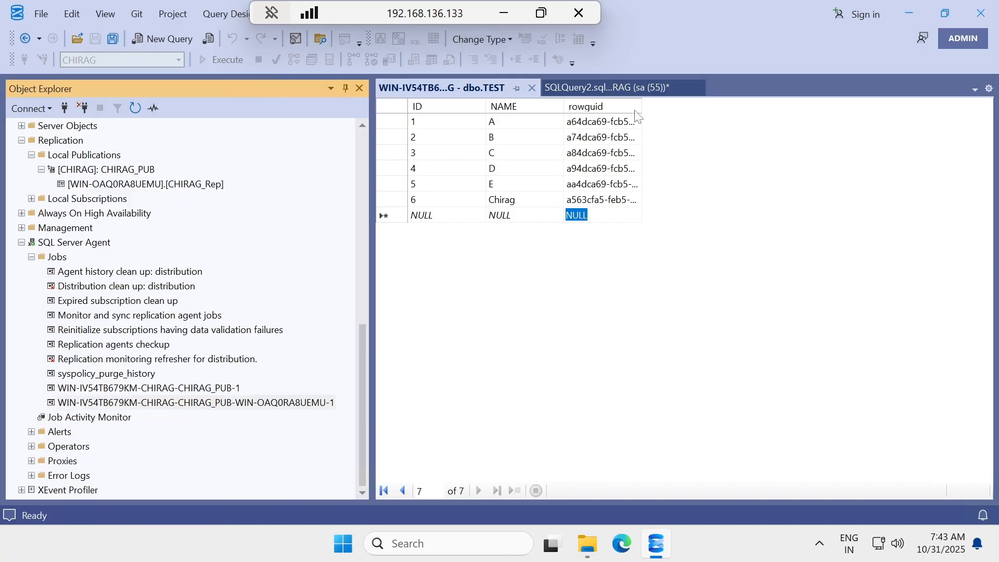
{"action": "left_click", "coordinate": [598, 86]}
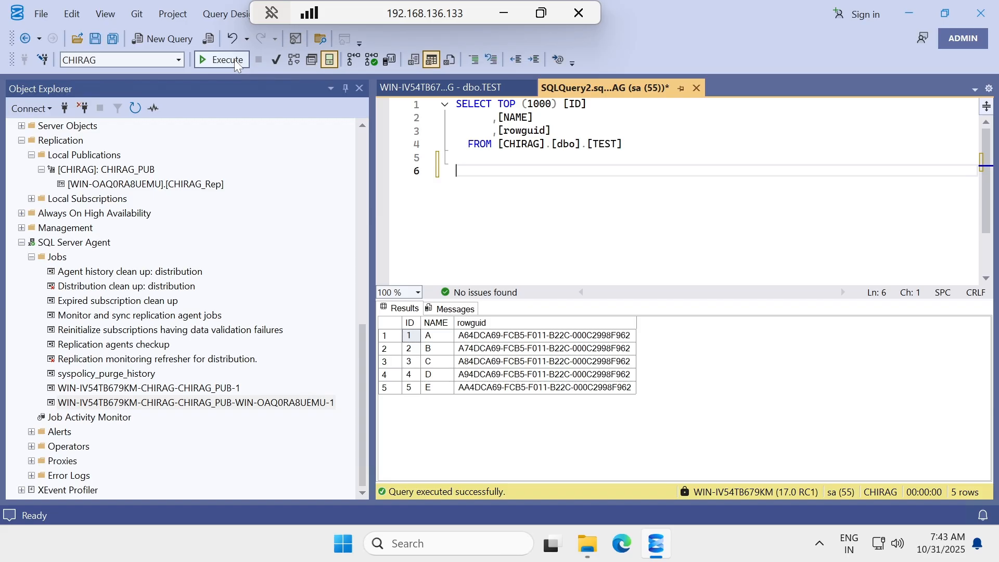
{"action": "left_click", "coordinate": [234, 59]}
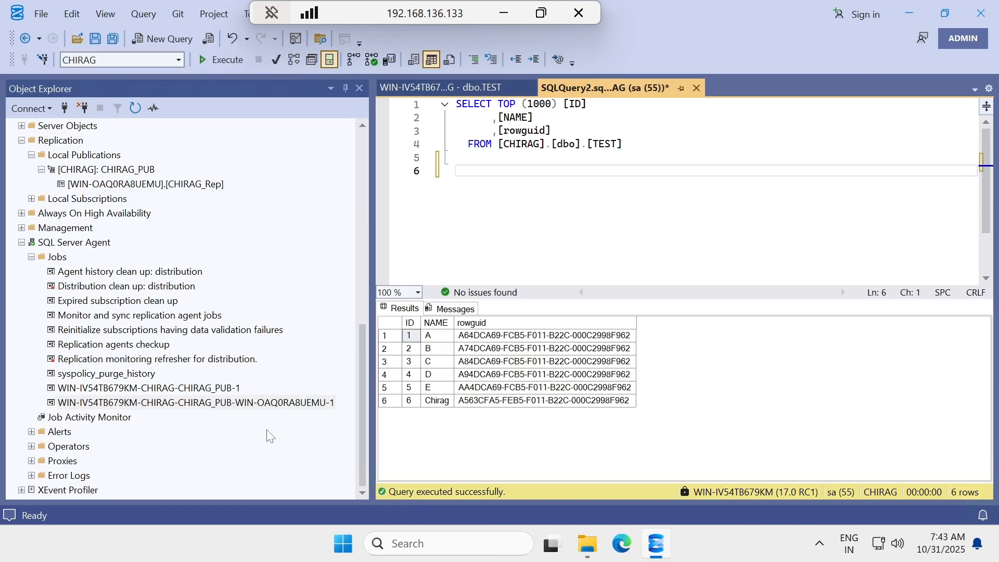
Choose Start Job at Step on the CHIRAG_PUB merge agent job.
{"action": "left_click", "coordinate": [116, 403]}
{"action": "right_click", "coordinate": [116, 404]}
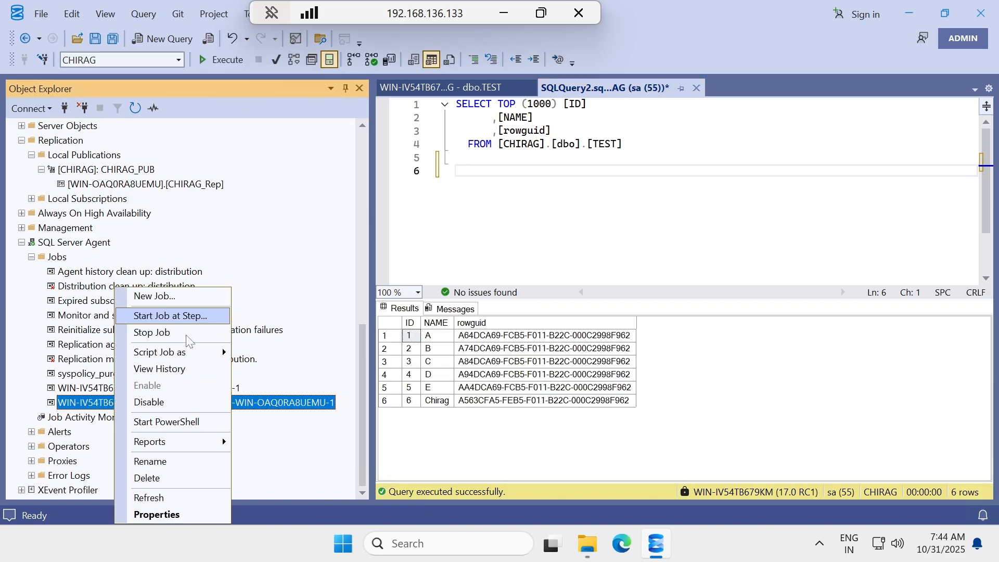
{"action": "left_click", "coordinate": [172, 319]}
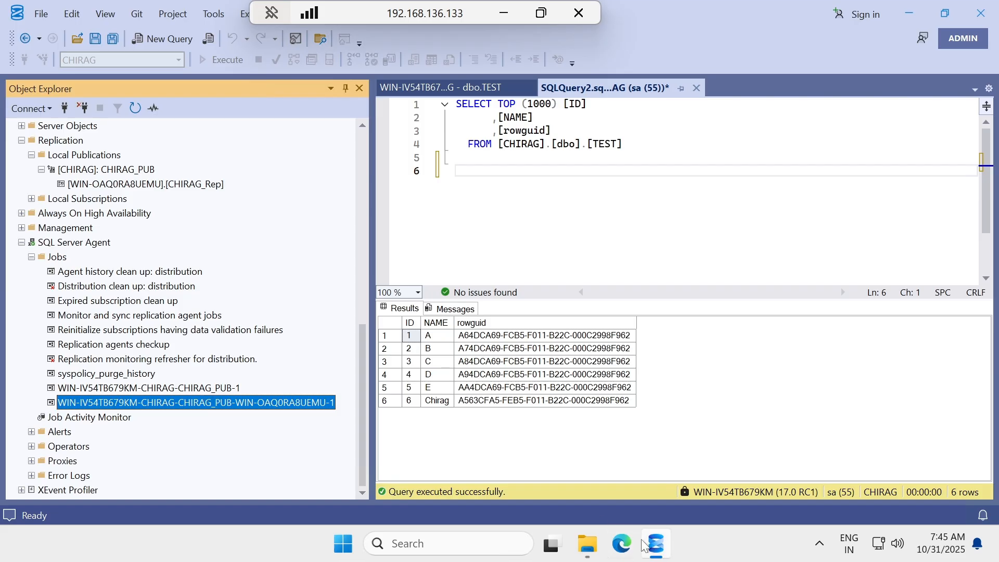
Start the CHIRAG_PUB merge agent job from its first step and close the Success report.
{"action": "right_click", "coordinate": [168, 403]}
{"action": "left_click", "coordinate": [208, 316]}
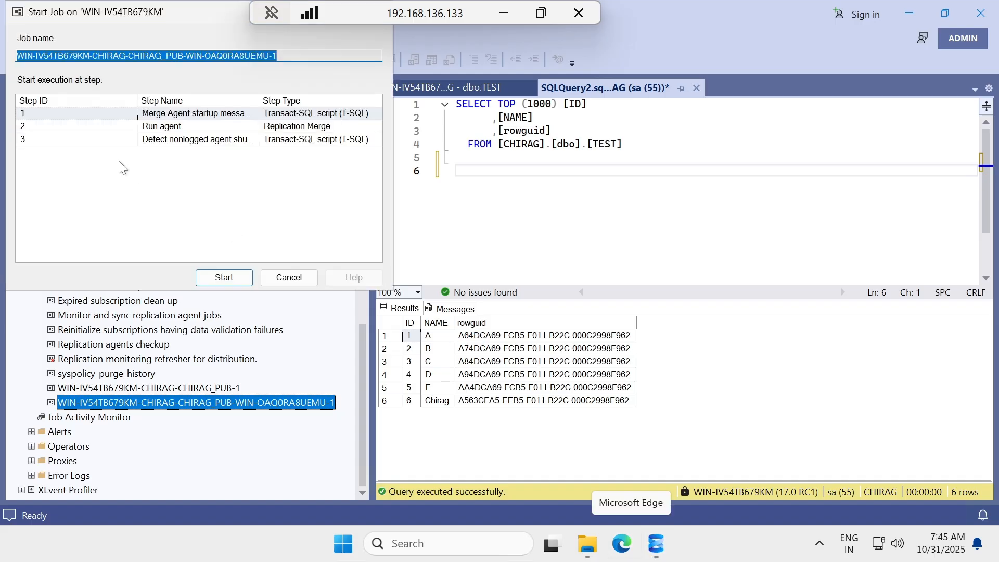
{"action": "left_click", "coordinate": [232, 275]}
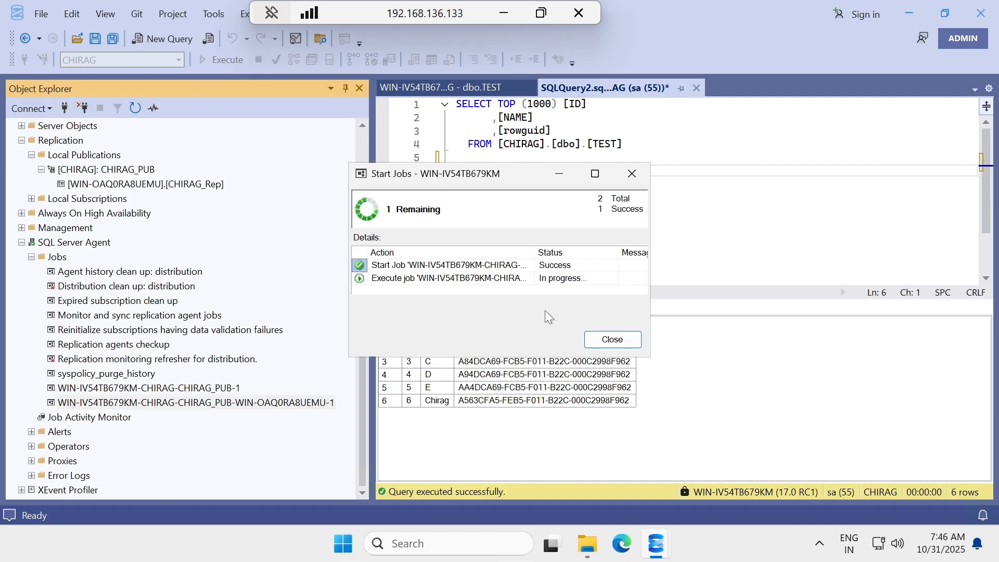
{"action": "left_click_drag", "start_coordinate": [487, 177], "coordinate": [530, 194]}
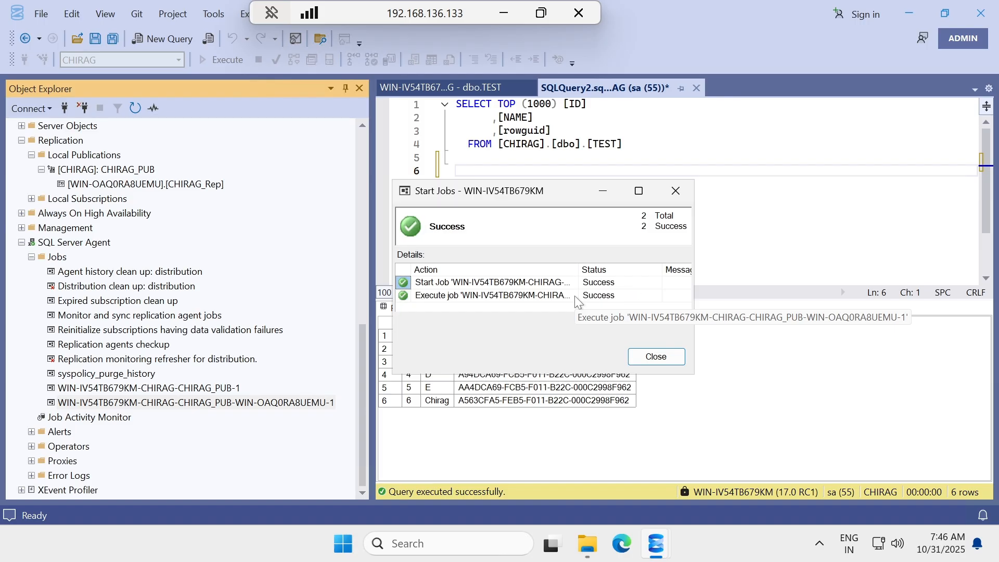
{"action": "left_click", "coordinate": [668, 357]}
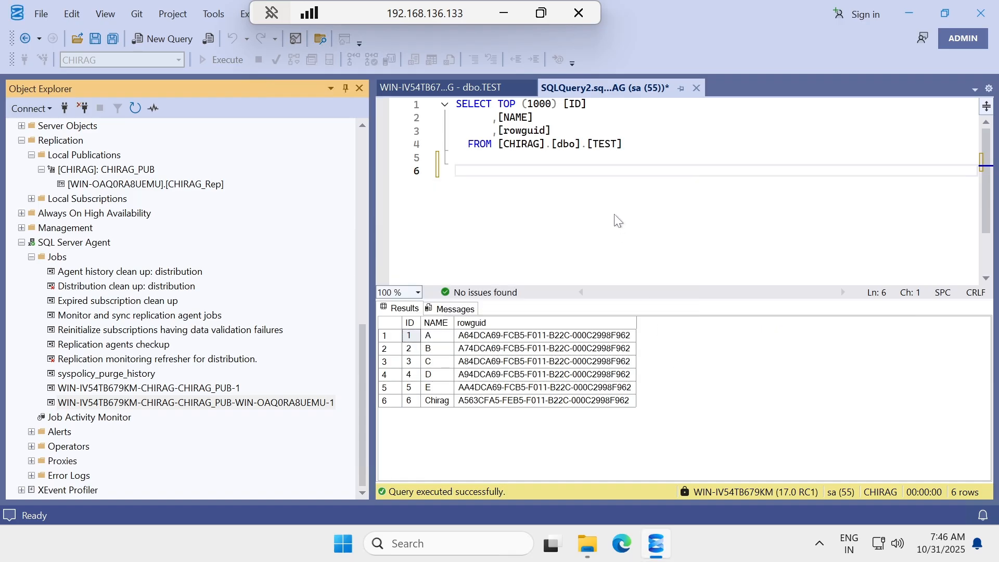
Re-run the SELECT on CHIRAG.dbo.TEST to show Dhruv as row 7, then minimize the remote session.
{"action": "left_click", "coordinate": [220, 61]}
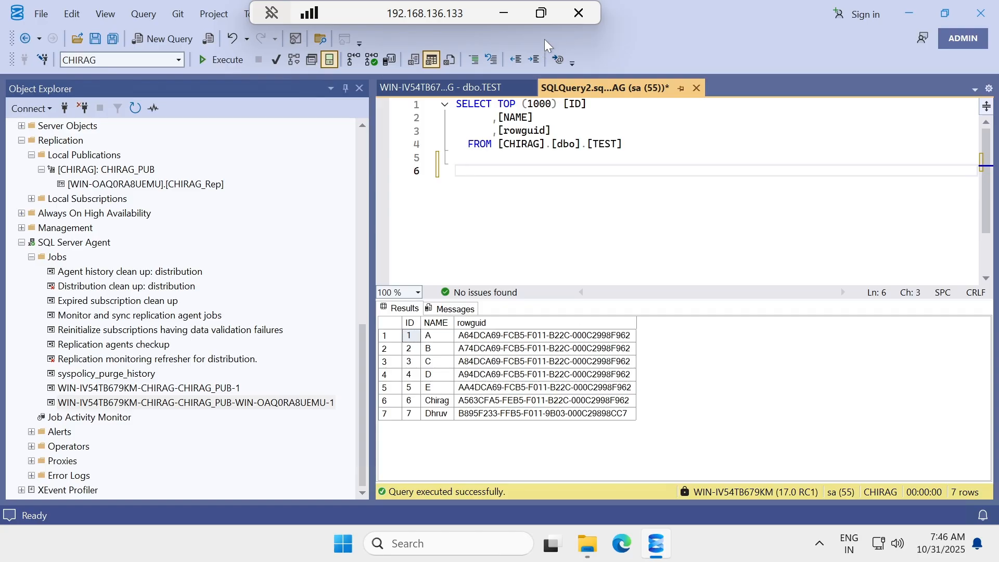
{"action": "left_click", "coordinate": [503, 15]}
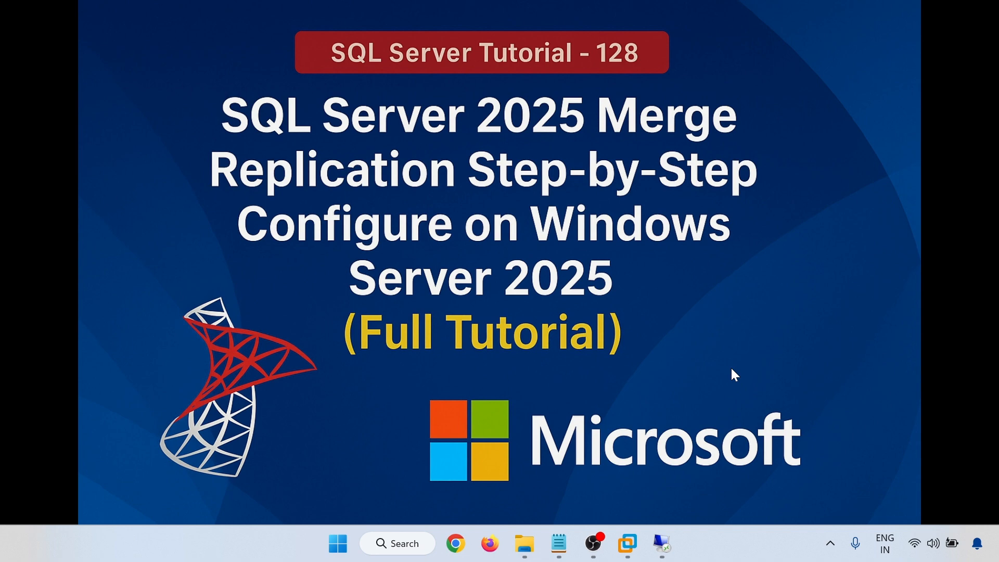
{"action": "left_click", "coordinate": [559, 543]}
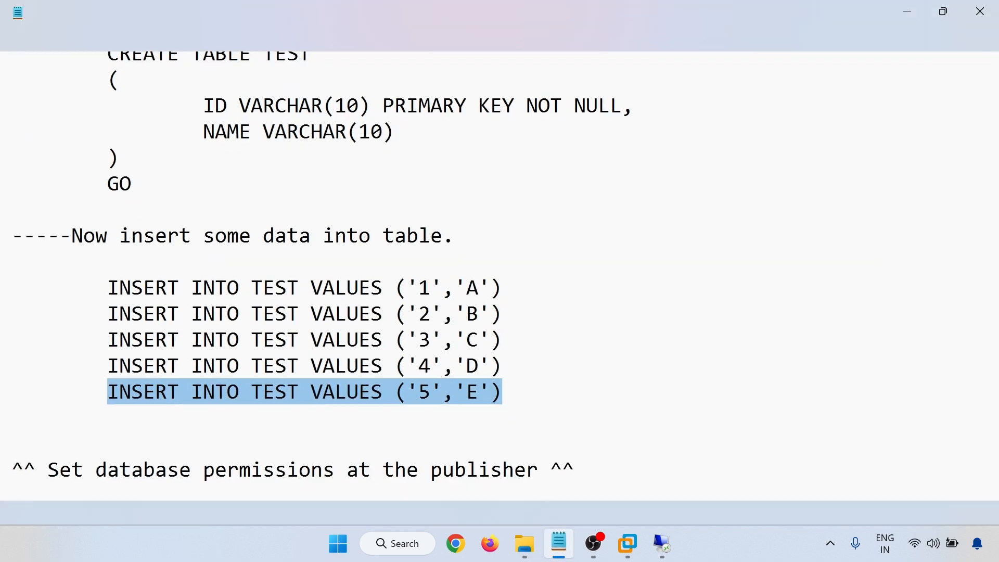
{"action": "scroll", "coordinate": [499, 275], "scroll_direction": "down", "scroll_amount": 20}
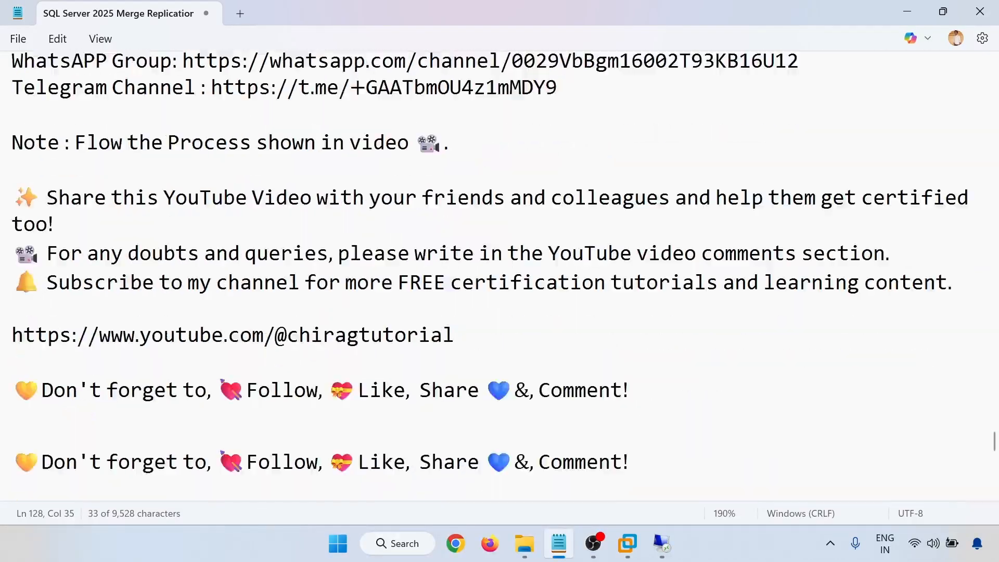
{"action": "scroll", "coordinate": [500, 276], "scroll_direction": "down", "scroll_amount": 4}
{"action": "scroll", "coordinate": [499, 276], "scroll_direction": "up", "scroll_amount": 11}
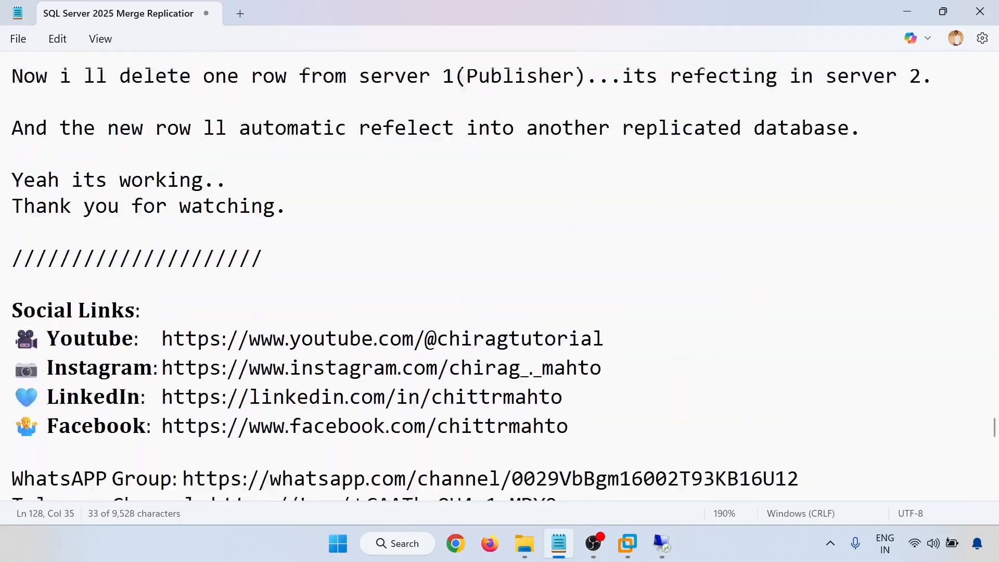
{"action": "scroll", "coordinate": [499, 276], "scroll_direction": "up", "scroll_amount": 1}
{"action": "scroll", "coordinate": [500, 276], "scroll_direction": "down", "scroll_amount": 2}
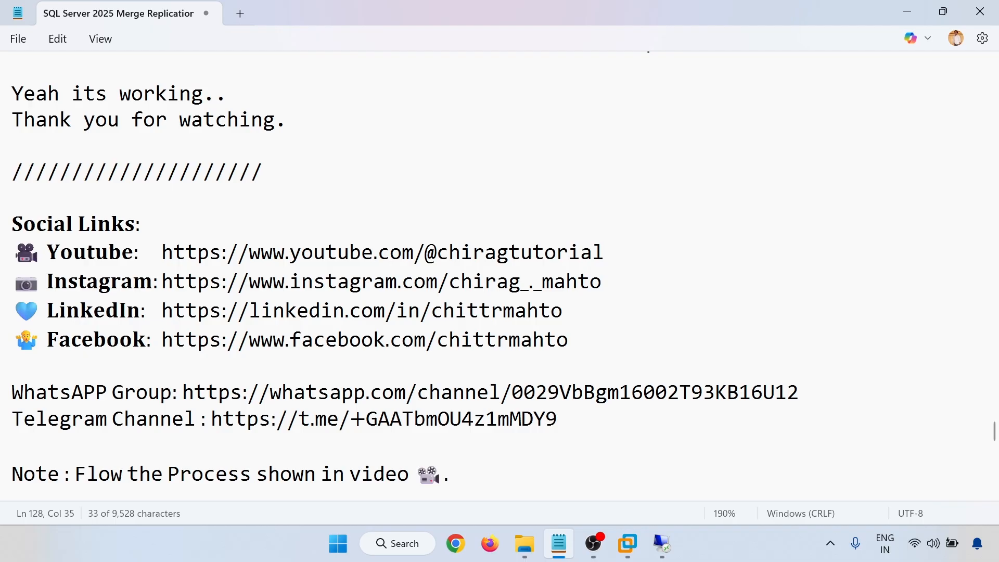
{"action": "scroll", "coordinate": [499, 275], "scroll_direction": "down", "scroll_amount": 1}
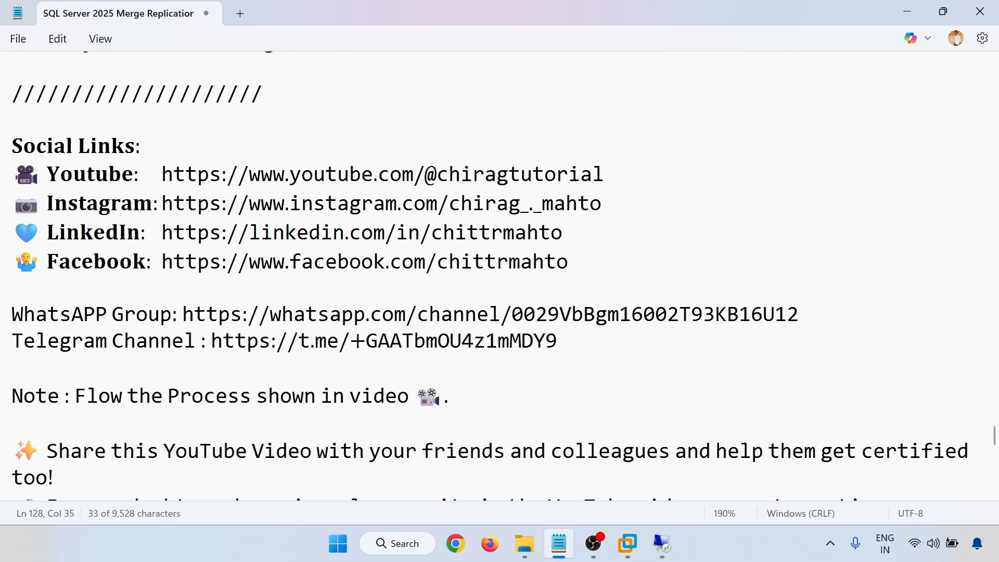
{"action": "scroll", "coordinate": [499, 276], "scroll_direction": "down", "scroll_amount": 2}
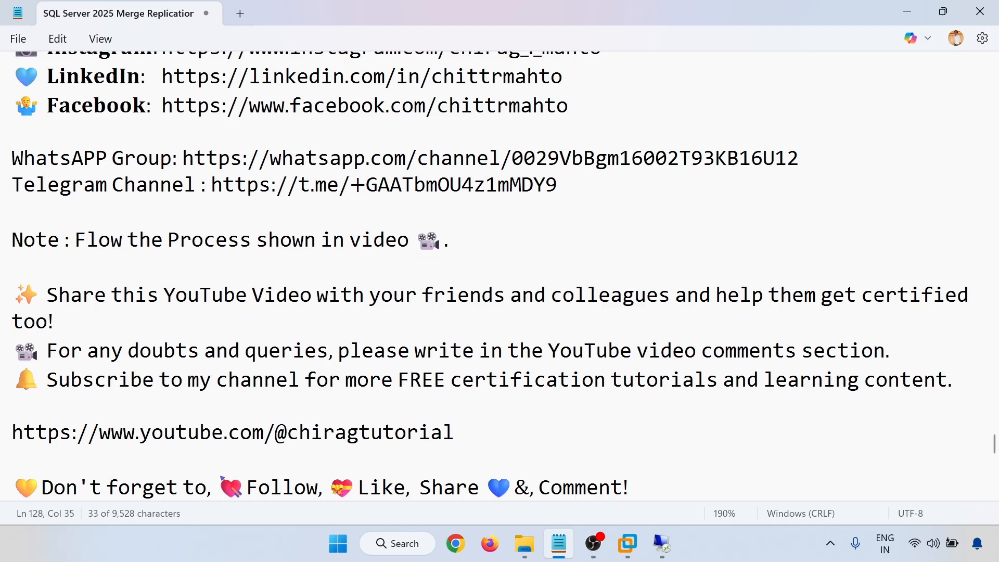
{"action": "left_click", "coordinate": [912, 8]}
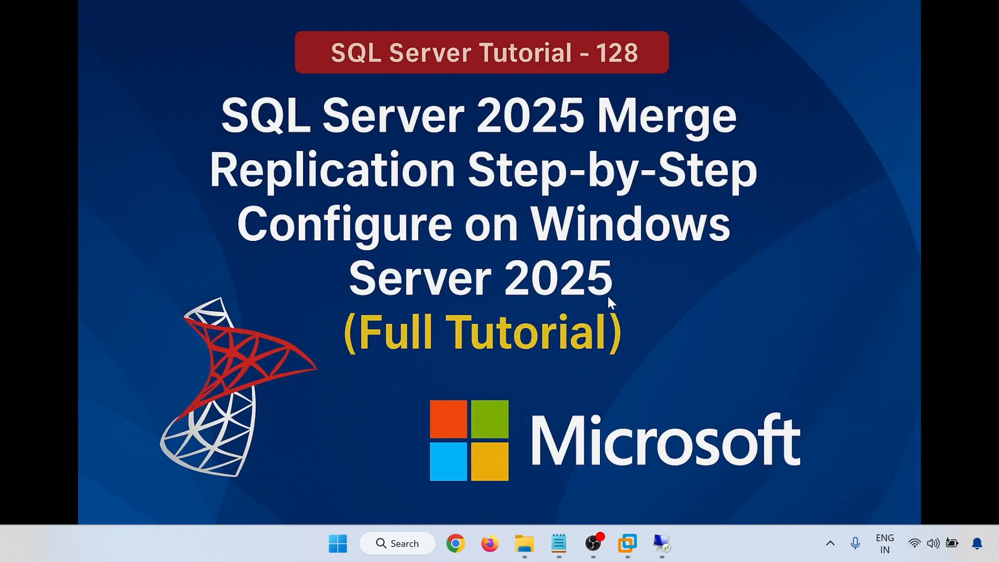